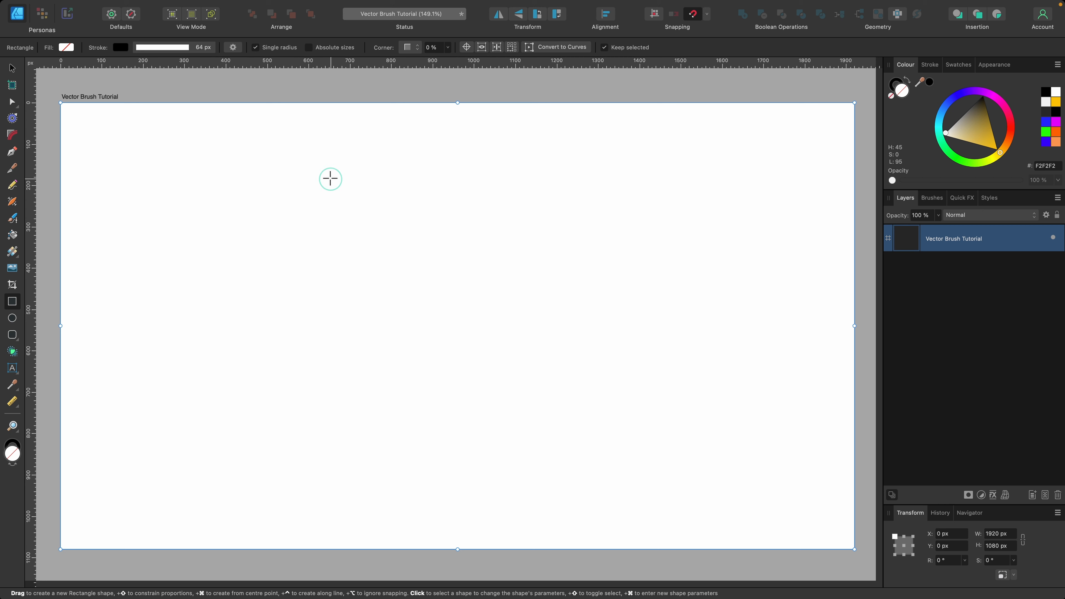
Step: Draw a square on the artboard and set its size to 500 × 500 px with the aspect ratio locked
{"action": "left_click_drag", "start_coordinate": [331, 179], "coordinate": [543, 426]}
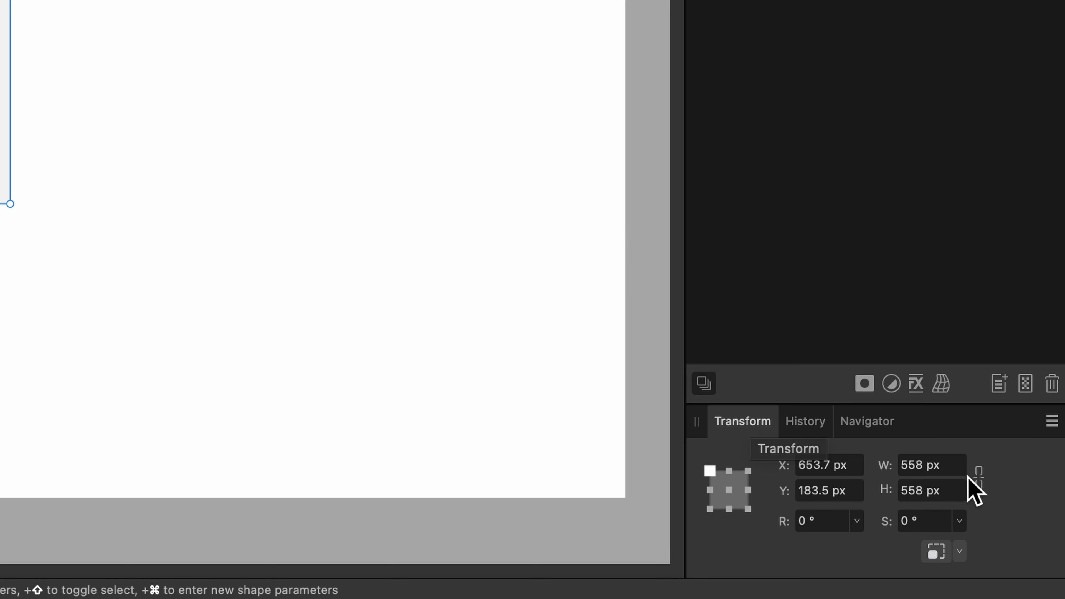
{"action": "left_click", "coordinate": [981, 485]}
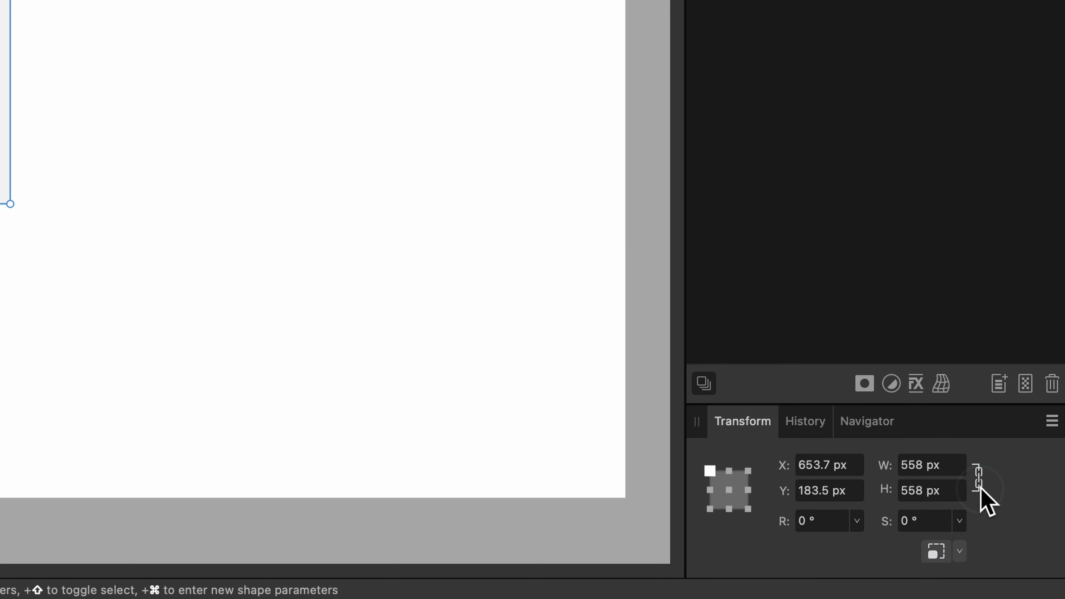
{"action": "left_click", "coordinate": [949, 464]}
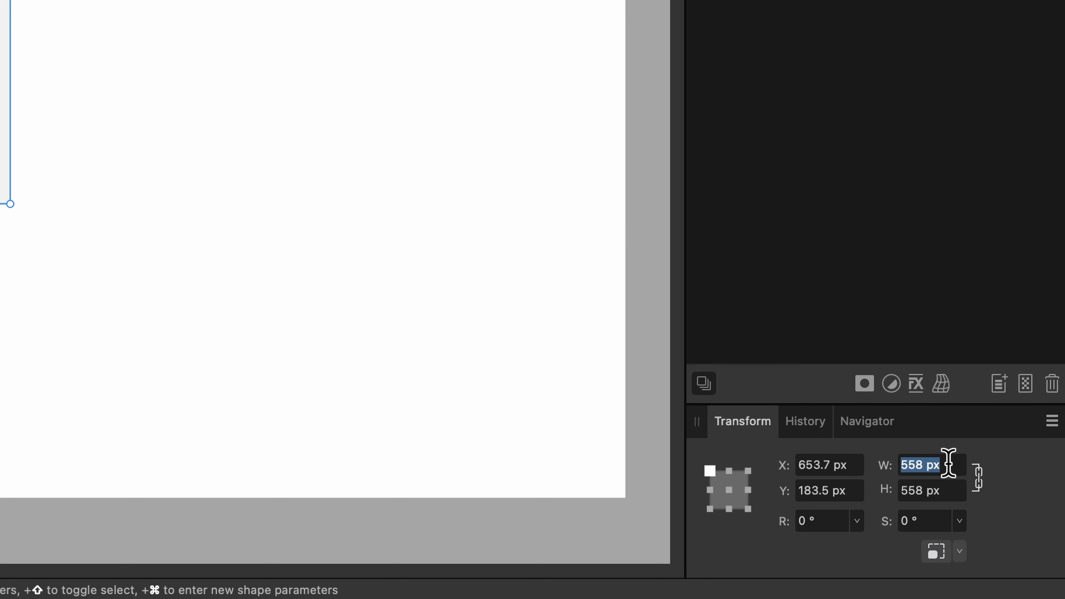
{"action": "type", "text": "5090"}
{"action": "key", "text": "BackSpace"}
{"action": "key", "text": "BackSpace"}
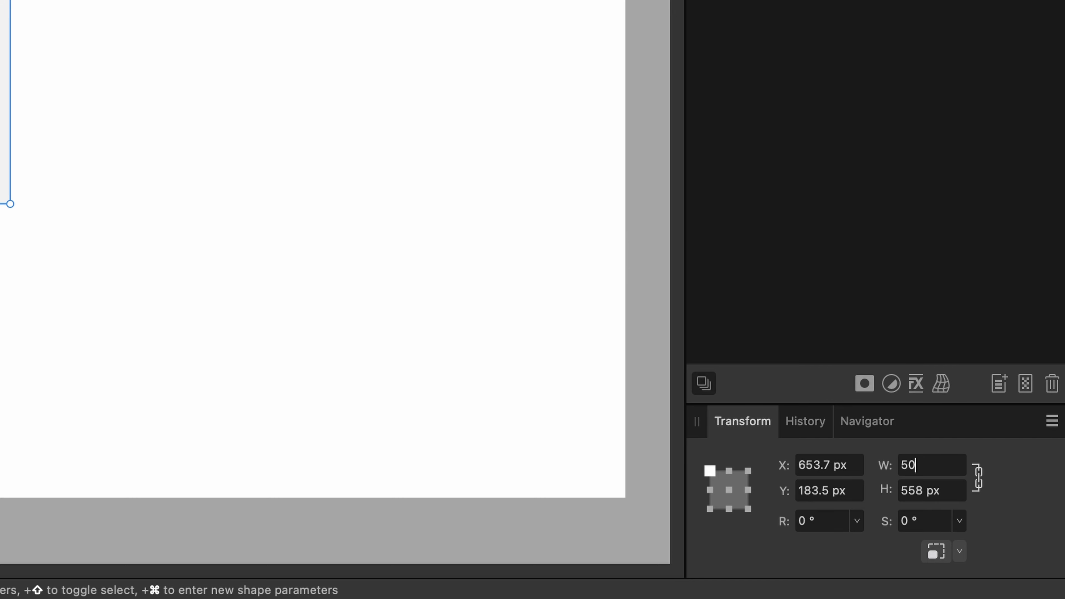
{"action": "key", "text": "Return"}
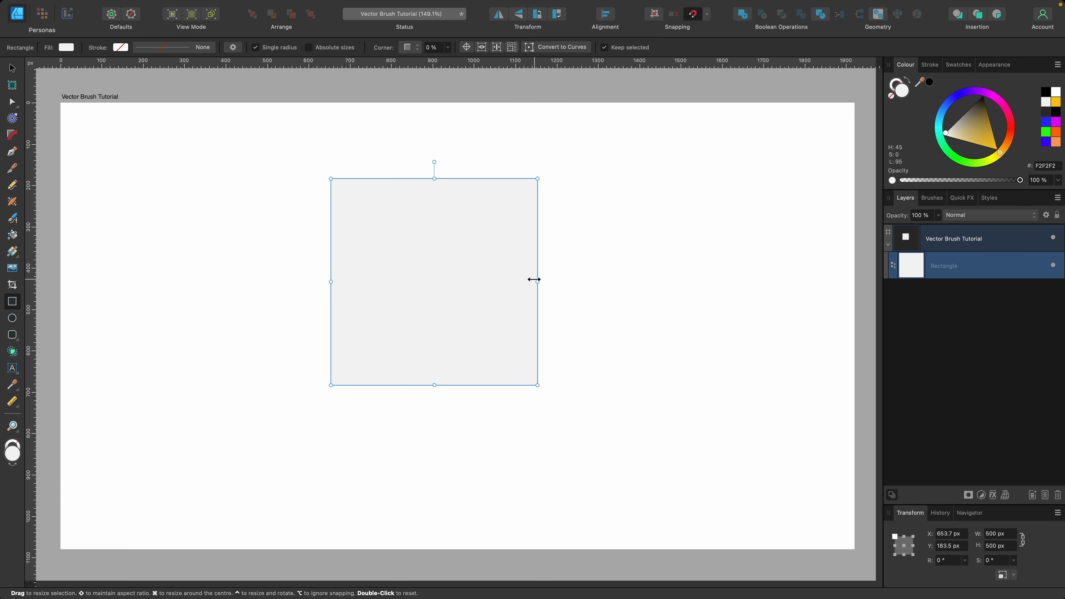
Step: Fill the square with dark grey 2B2B2B
{"action": "key", "text": "v"}
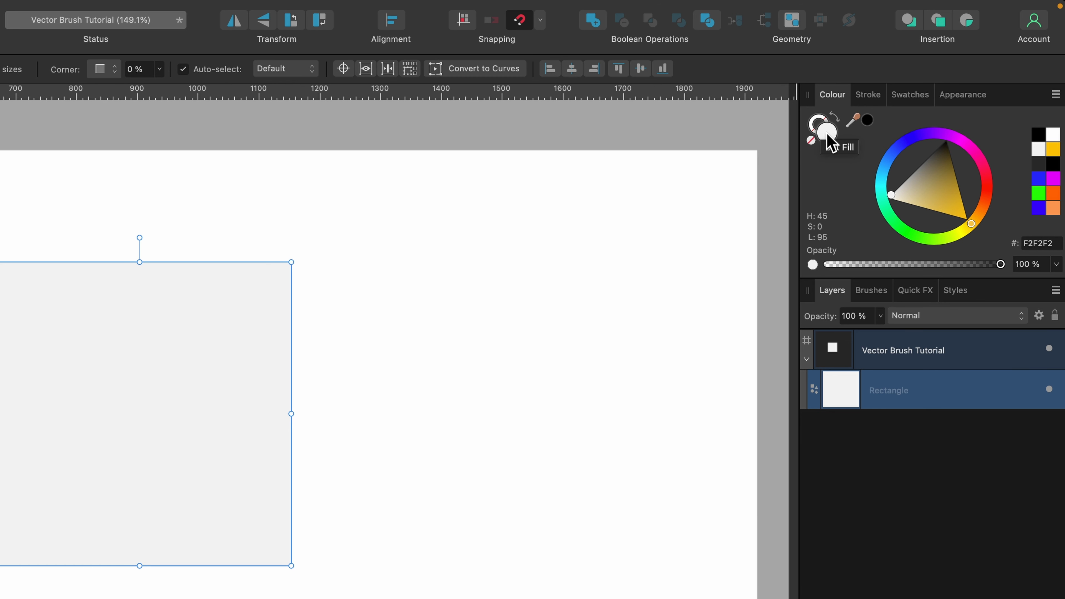
{"action": "left_click_drag", "start_coordinate": [946, 168], "coordinate": [932, 149]}
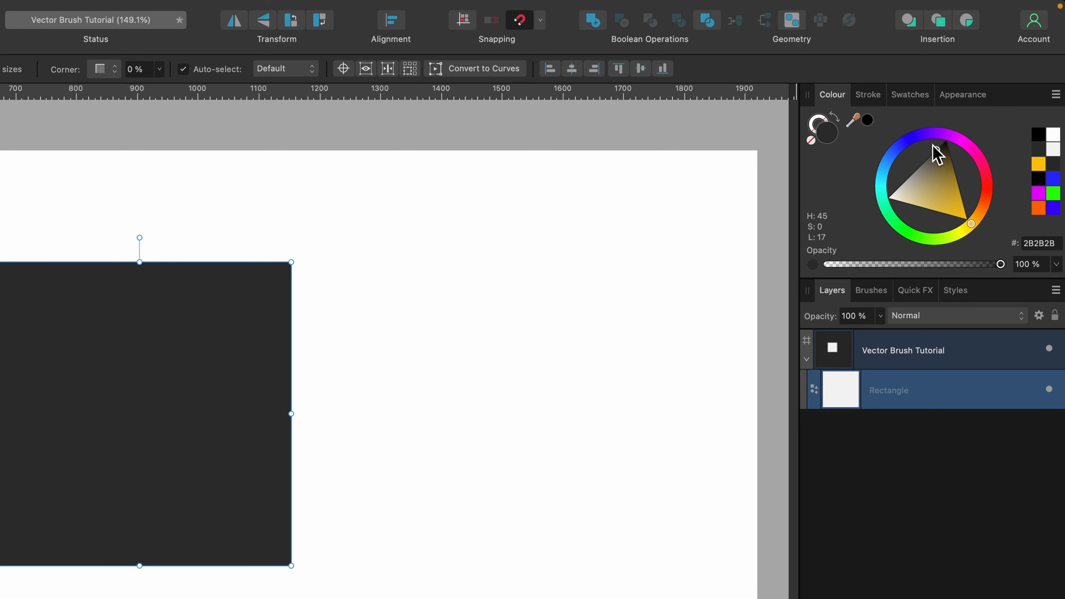
{"action": "scroll", "coordinate": [471, 229], "scroll_direction": "up", "scroll_amount": 5}
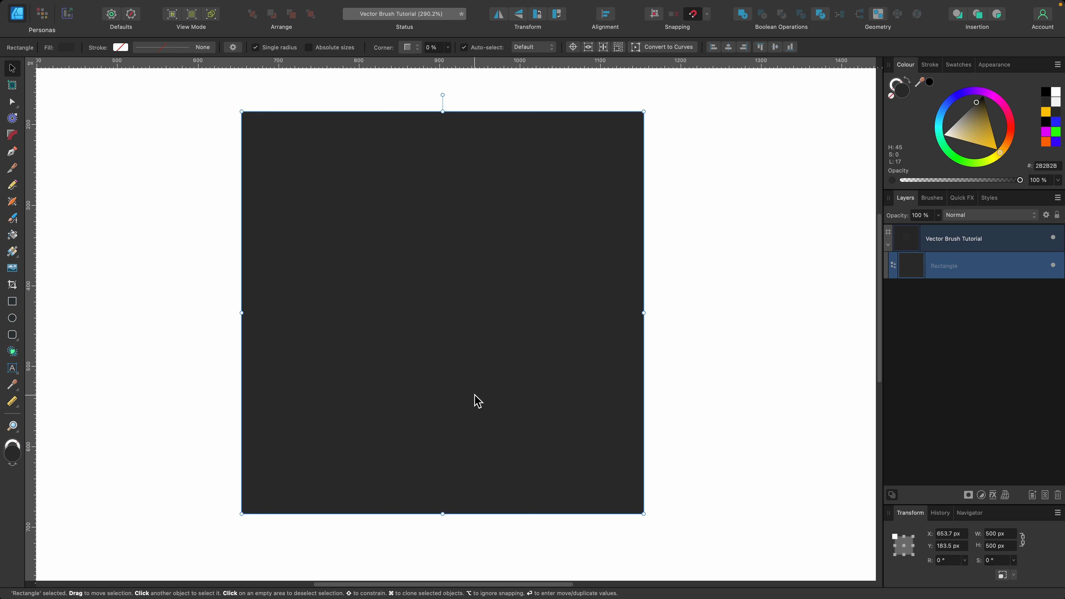
Step: Duplicate the dark square in place, shrink the copy to a strip about 21 px high along the upper edge, and fill it yellow FFC000
{"action": "key", "text": "super+c"}
{"action": "key", "text": "super+v"}
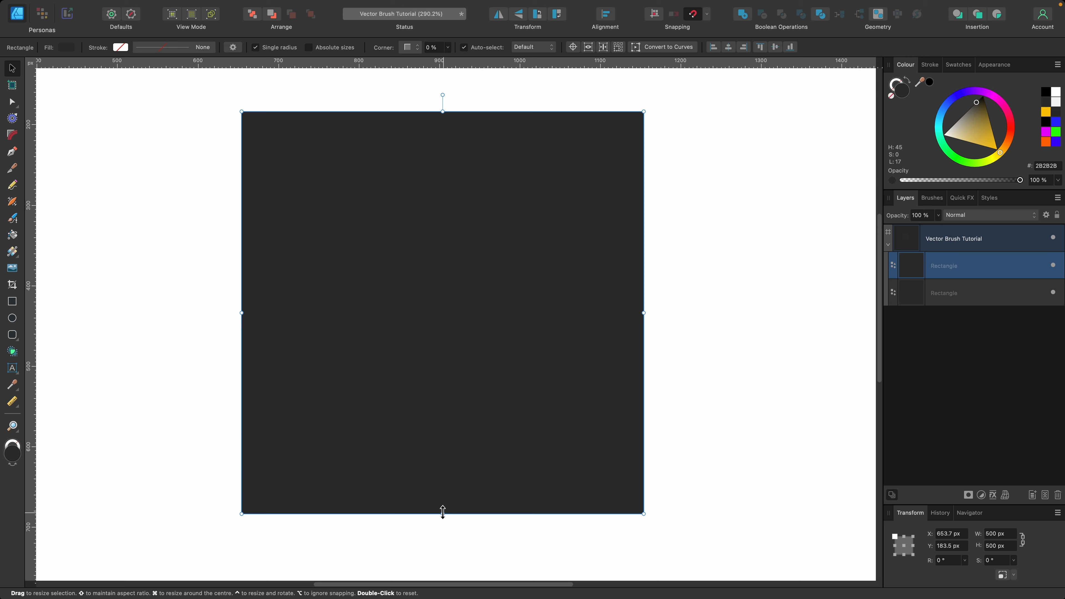
{"action": "left_click_drag", "start_coordinate": [442, 513], "coordinate": [426, 128]}
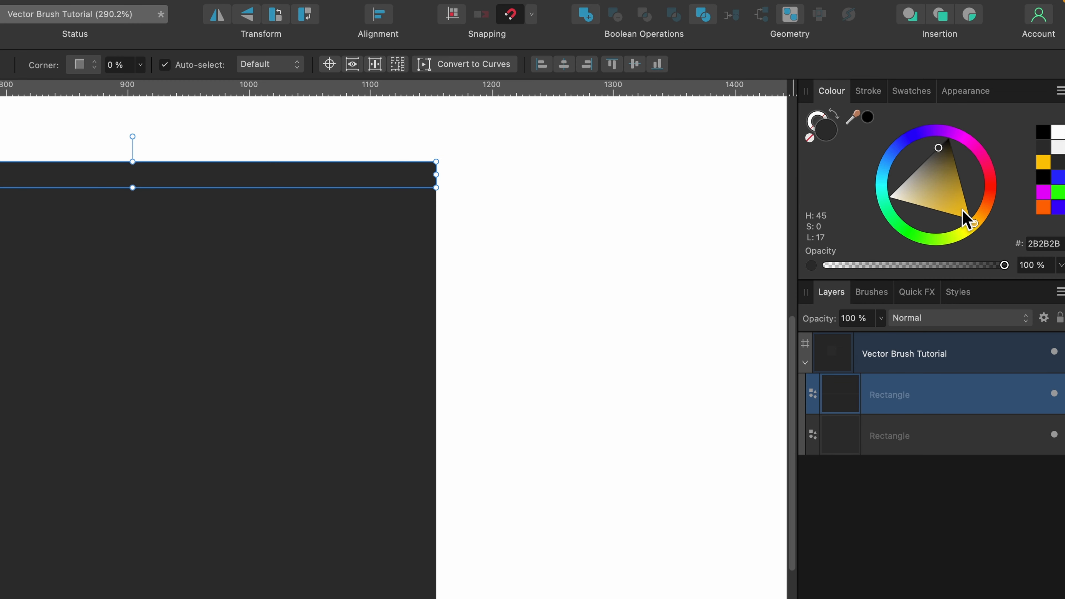
{"action": "left_click", "coordinate": [962, 209]}
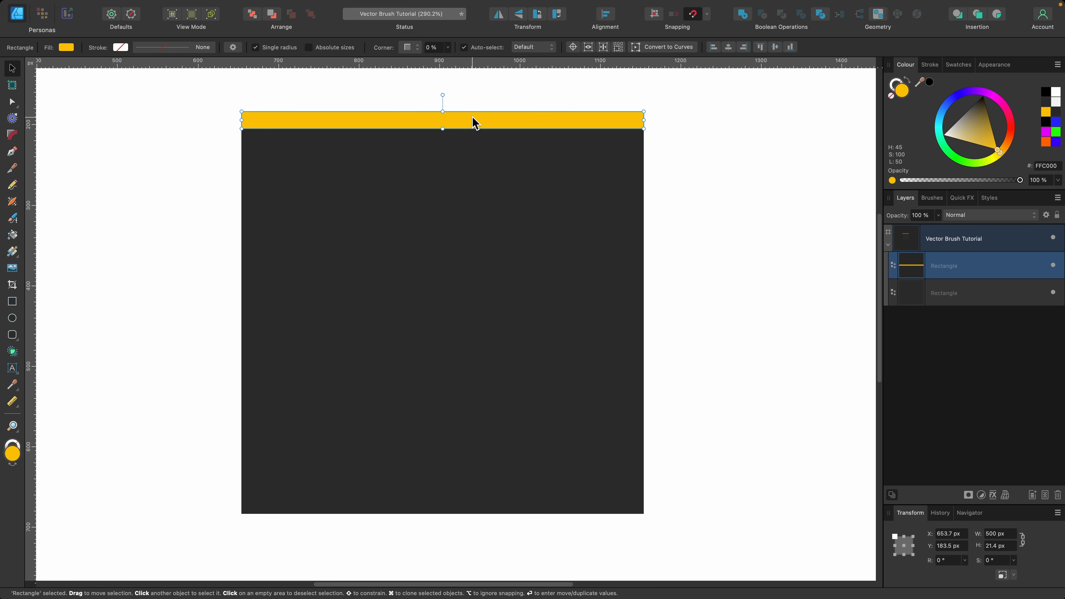
Step: Duplicate the yellow strip and place the copy directly beneath the original, edges touching
{"action": "key", "text": "super+c"}
{"action": "key", "text": "super+v"}
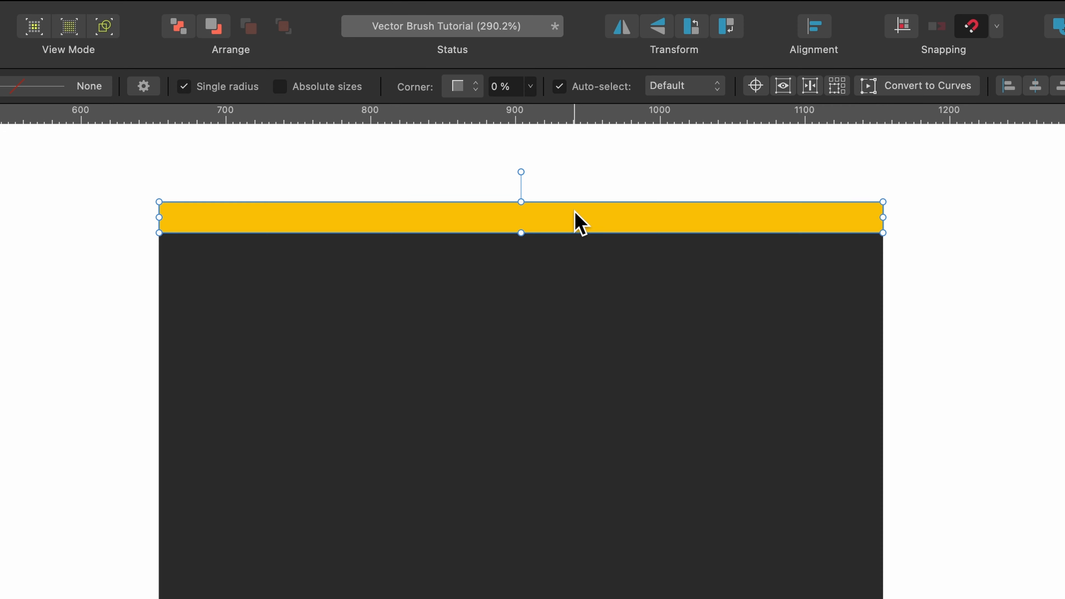
{"action": "left_click", "coordinate": [473, 118]}
{"action": "left_click_drag", "start_coordinate": [574, 214], "coordinate": [577, 241]}
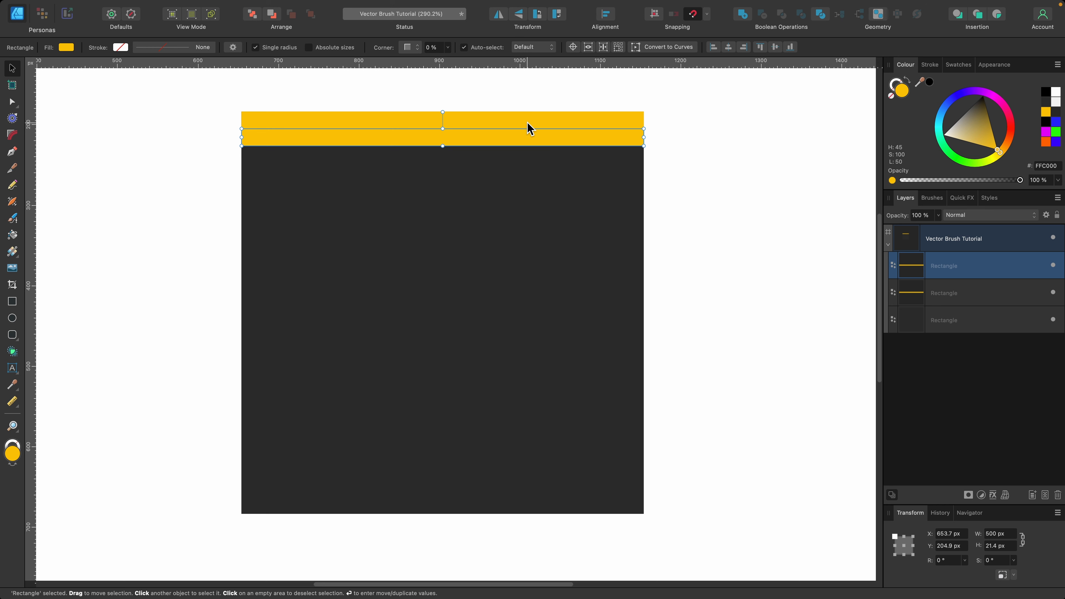
Step: Copy both yellow strips straight down so the pair sits flush with the square's lower edge
{"action": "left_click", "coordinate": [502, 126], "text": "shift"}
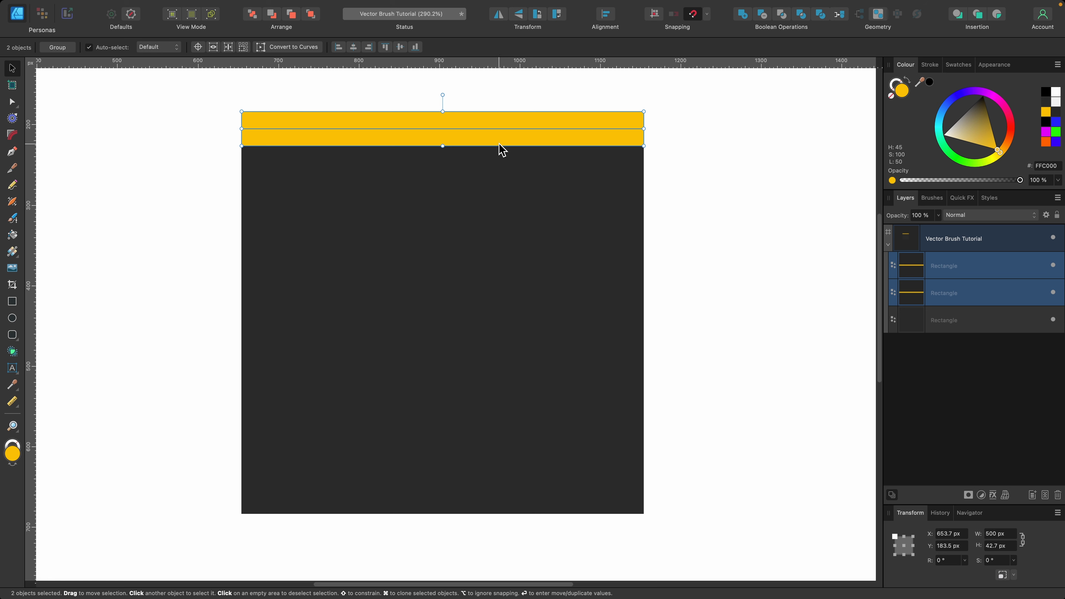
{"action": "left_click_drag", "start_coordinate": [497, 142], "coordinate": [500, 462]}
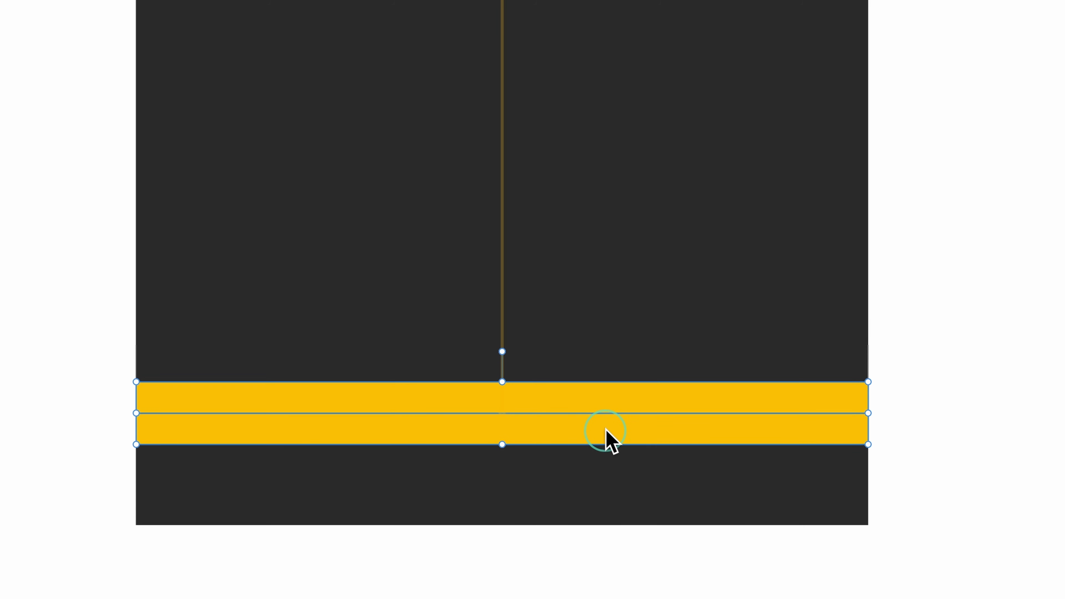
{"action": "left_click_drag", "start_coordinate": [606, 429], "coordinate": [599, 510]}
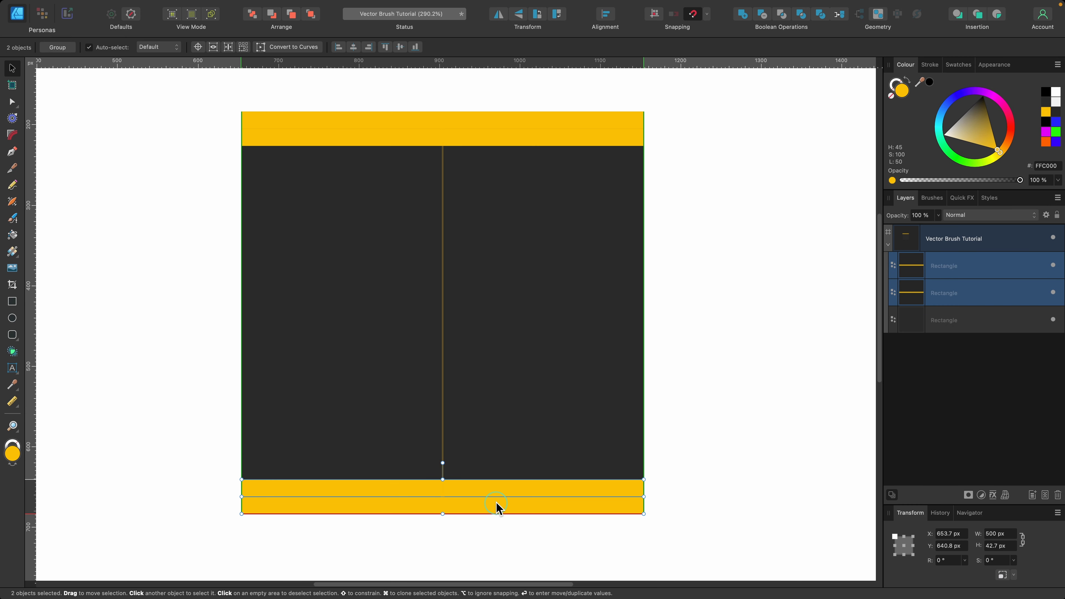
{"action": "left_click_drag", "start_coordinate": [496, 508], "coordinate": [496, 508]}
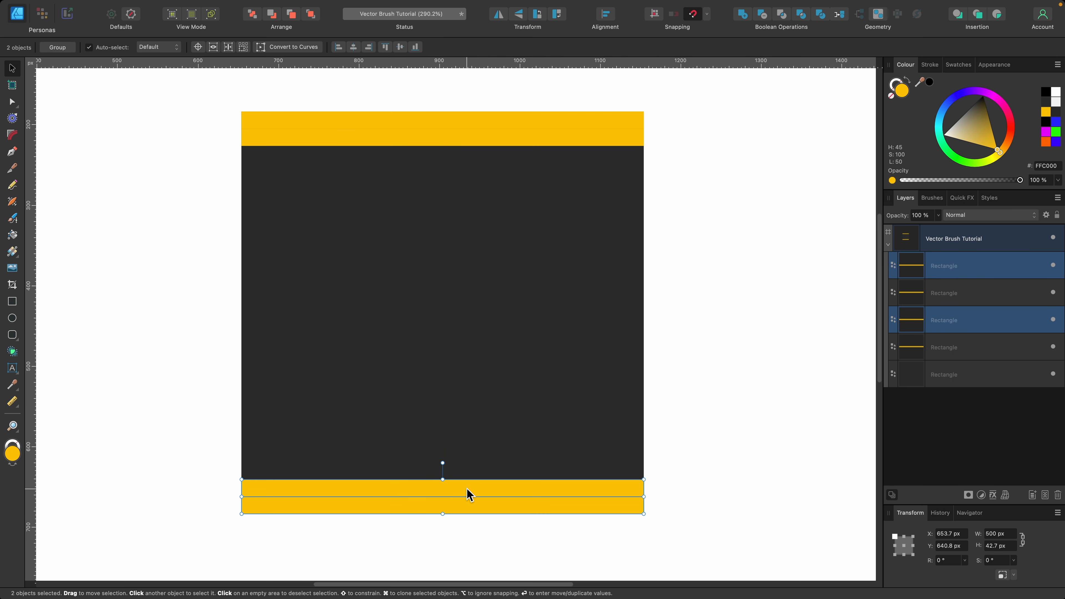
Step: Delete the lowermost yellow strip and move the uppermost one to the square's vertical centre
{"action": "left_click", "coordinate": [461, 510]}
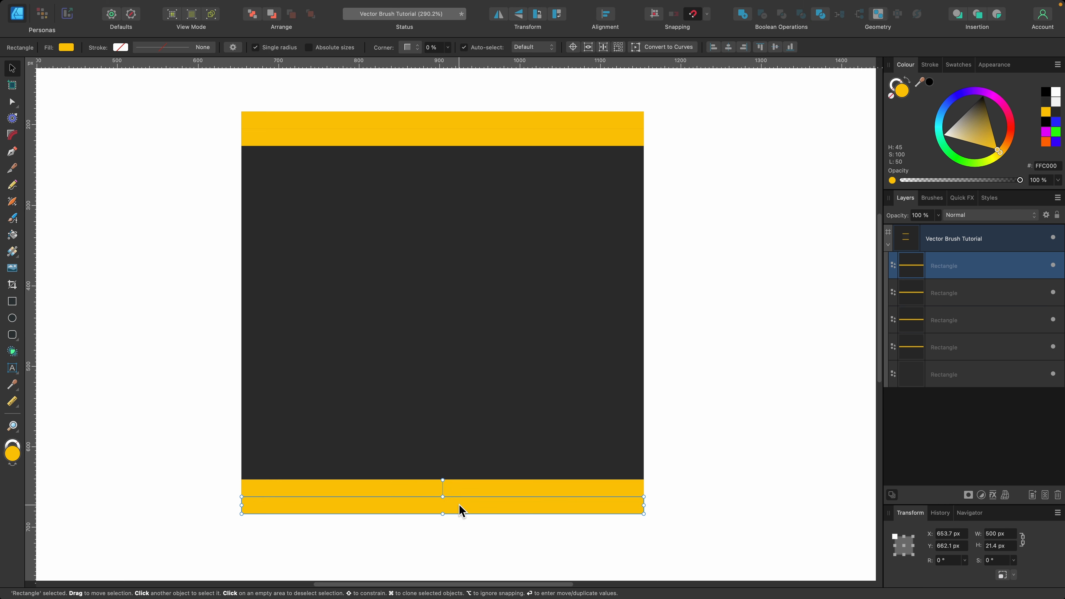
{"action": "key", "text": "BackSpace"}
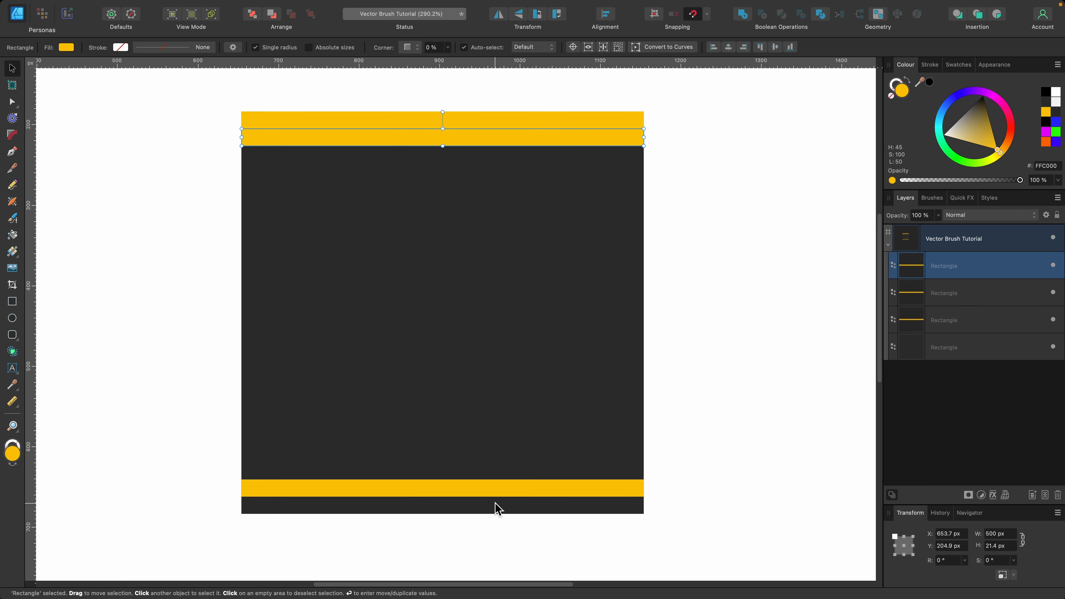
{"action": "left_click", "coordinate": [493, 122]}
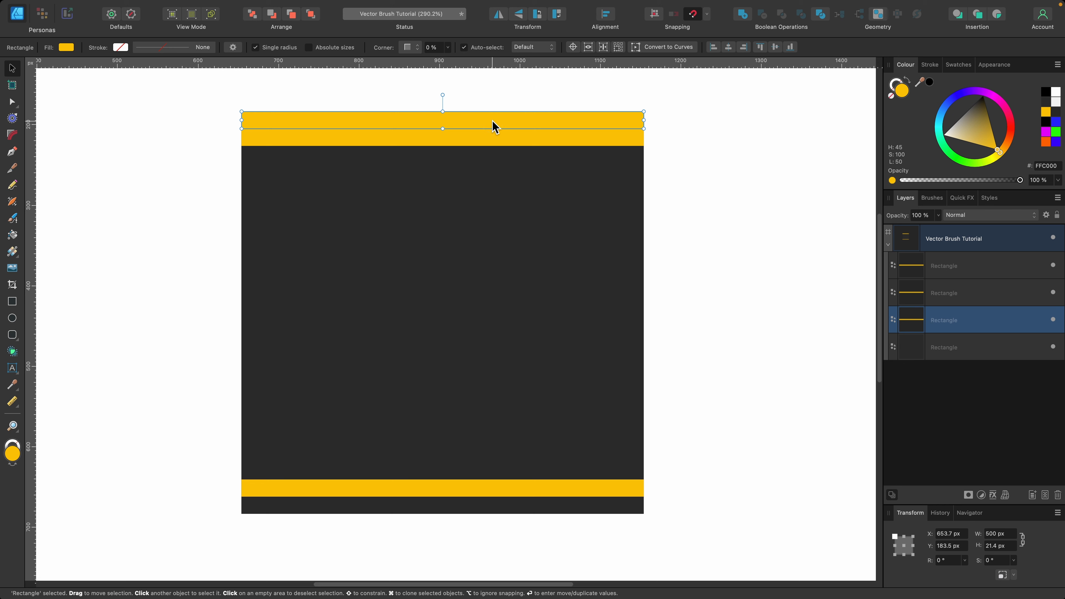
{"action": "left_click_drag", "start_coordinate": [495, 124], "coordinate": [499, 295]}
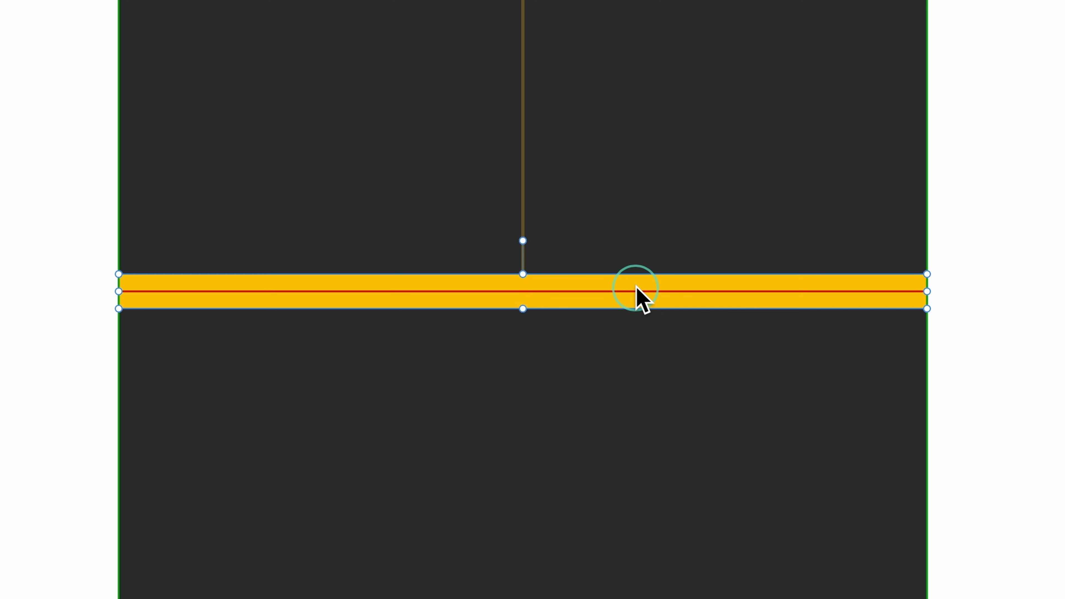
{"action": "left_click_drag", "start_coordinate": [637, 287], "coordinate": [637, 287]}
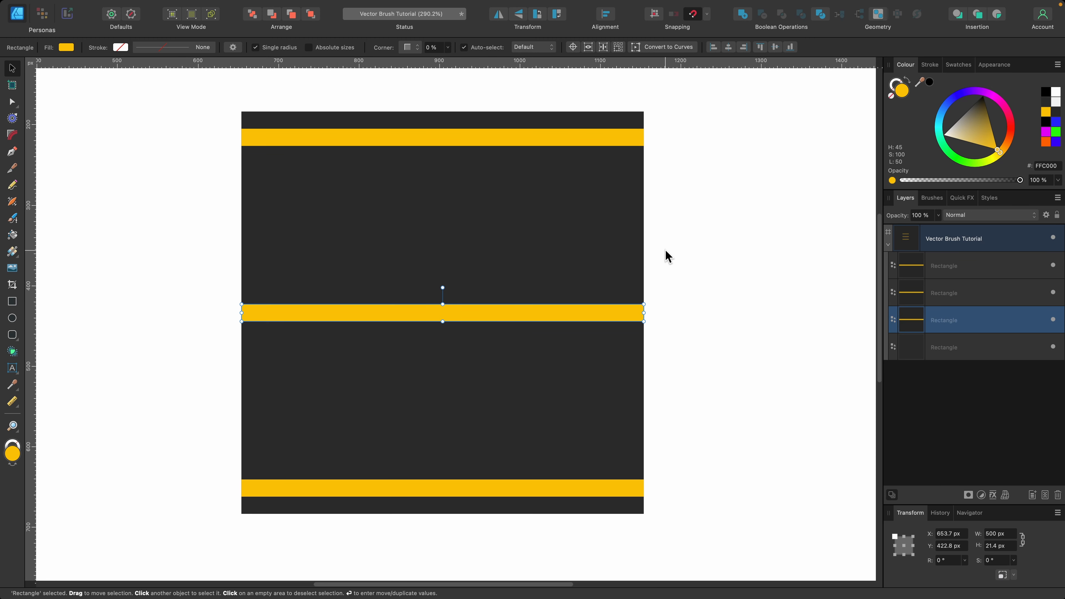
Step: Fill the centre strip with light grey E8E8E8 and shorten it from its right end to about 153 px wide
{"action": "left_click", "coordinate": [947, 128]}
{"action": "left_click_drag", "start_coordinate": [946, 126], "coordinate": [947, 131]}
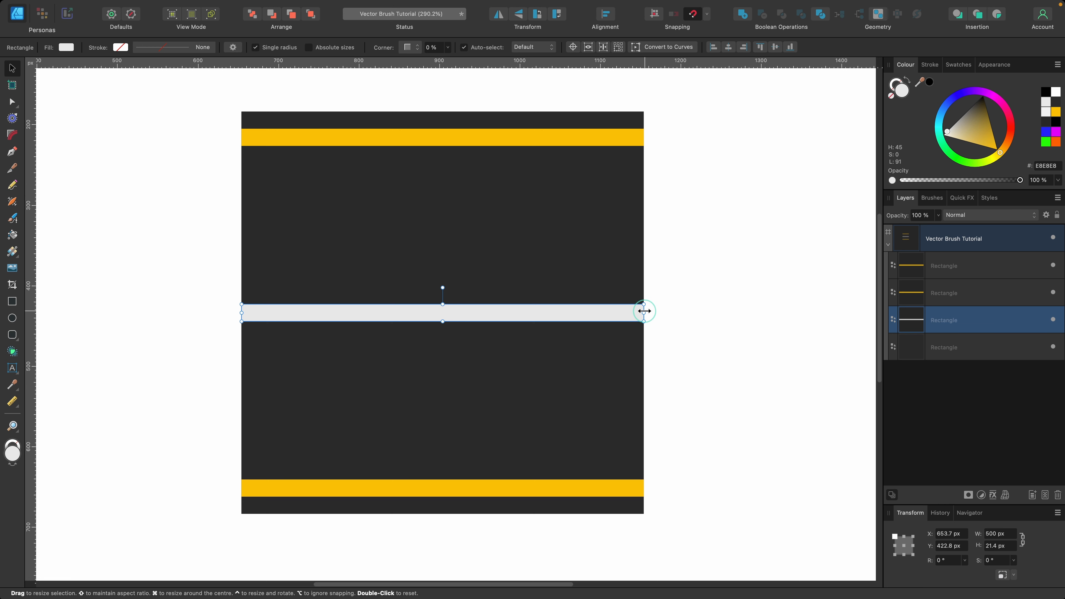
{"action": "left_click_drag", "start_coordinate": [644, 311], "coordinate": [365, 313]}
Step: Copy the light grey dash horizontally so the duplicate sits flush with the square's right edge
{"action": "scroll", "coordinate": [356, 321], "scroll_direction": "left", "scroll_amount": 2}
{"action": "scroll", "coordinate": [357, 321], "scroll_direction": "up", "scroll_amount": 1}
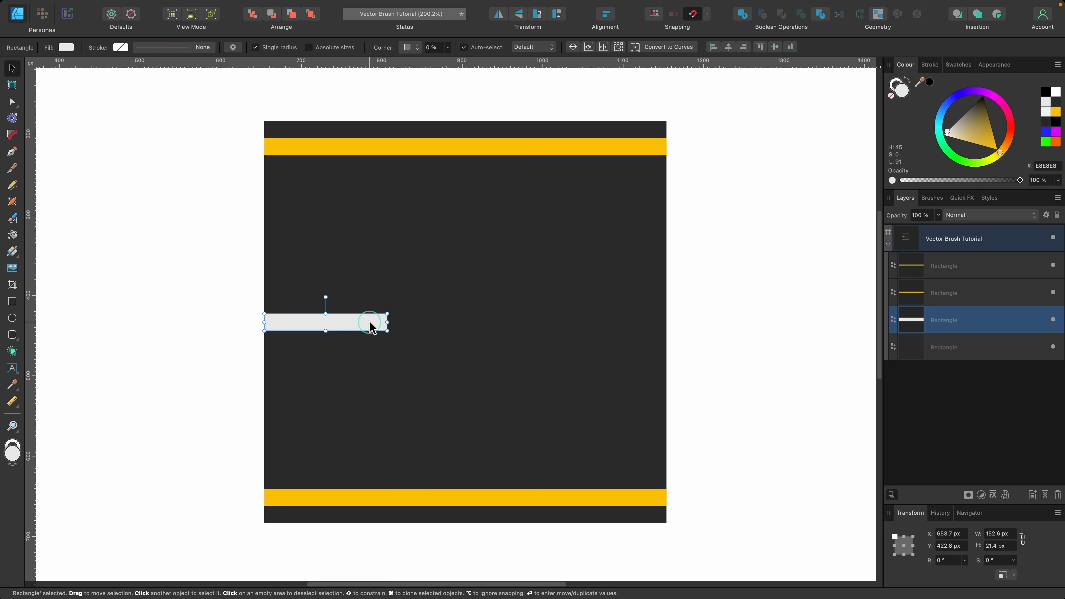
{"action": "left_click_drag", "start_coordinate": [371, 328], "coordinate": [650, 315]}
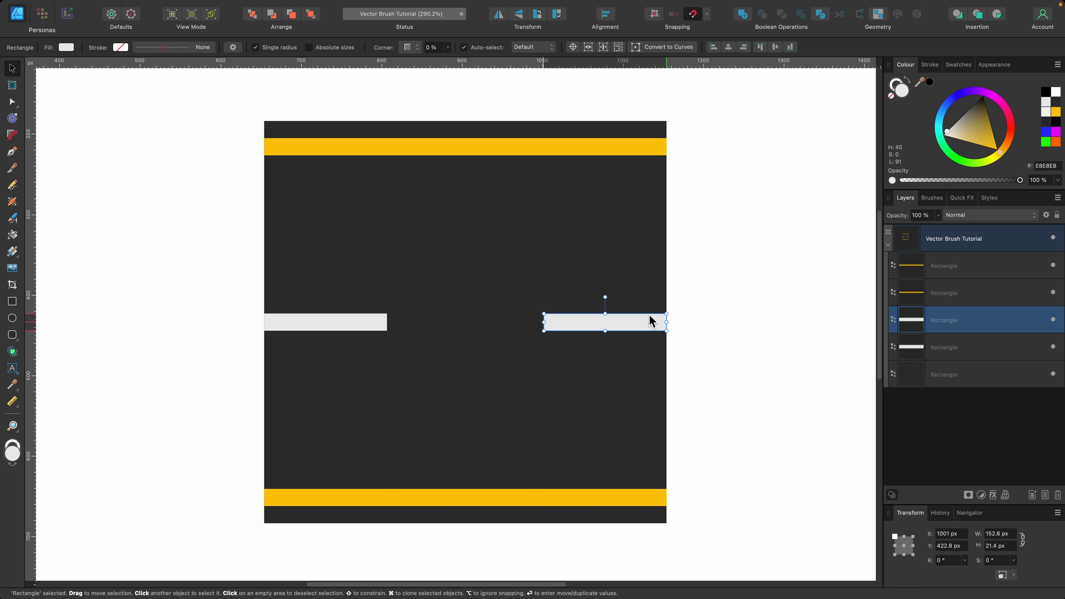
Step: Select all five road rectangles and move them off the artboard to its left, aligned with its upper edge
{"action": "scroll", "coordinate": [652, 322], "scroll_direction": "down", "scroll_amount": 2}
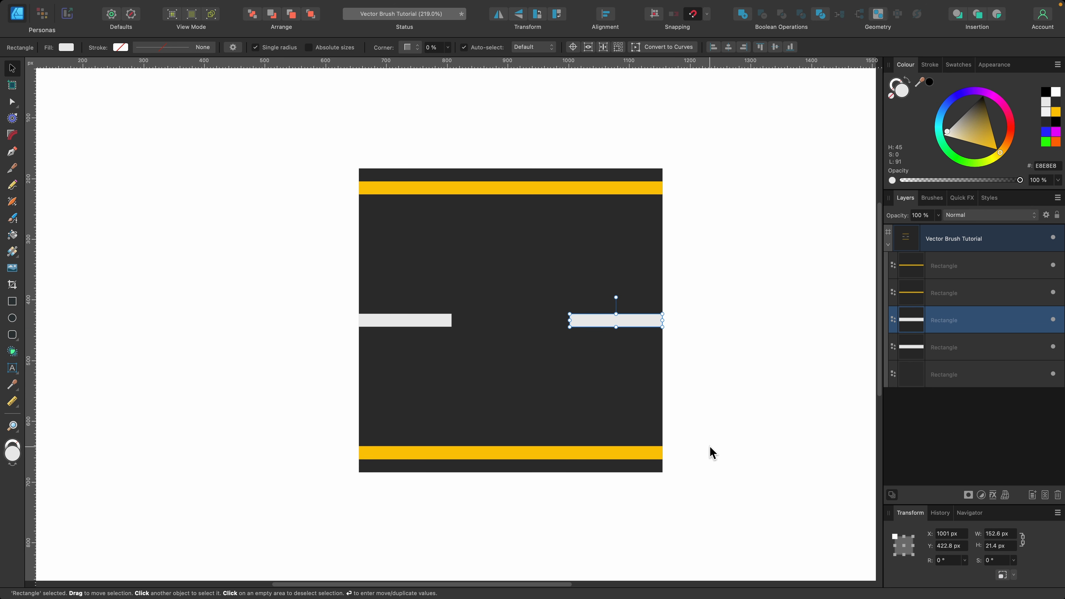
{"action": "left_click_drag", "start_coordinate": [716, 484], "coordinate": [311, 150]}
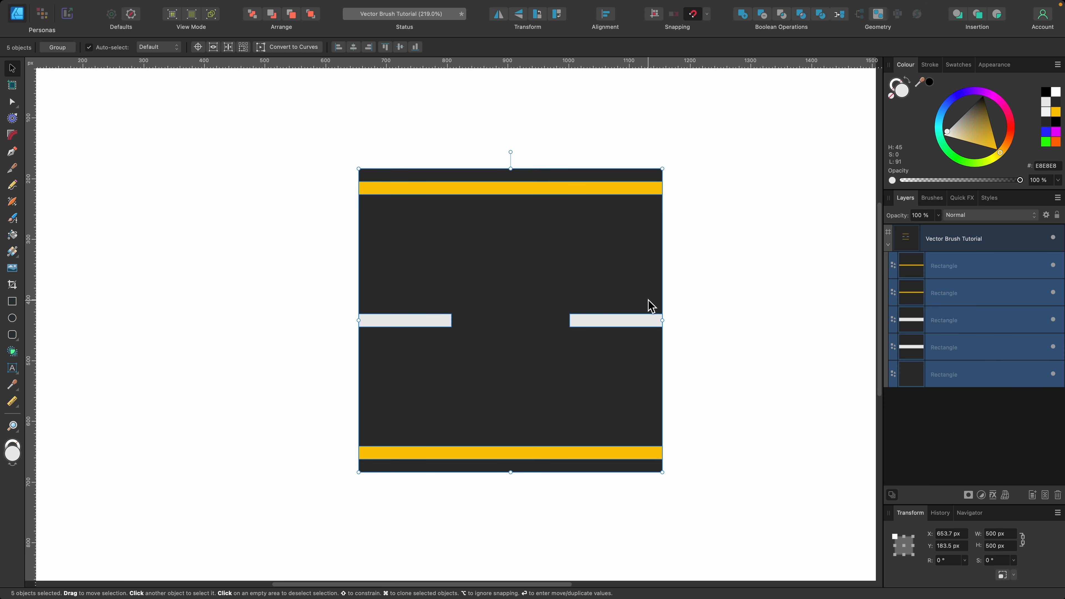
{"action": "scroll", "coordinate": [648, 299], "scroll_direction": "down", "scroll_amount": 5}
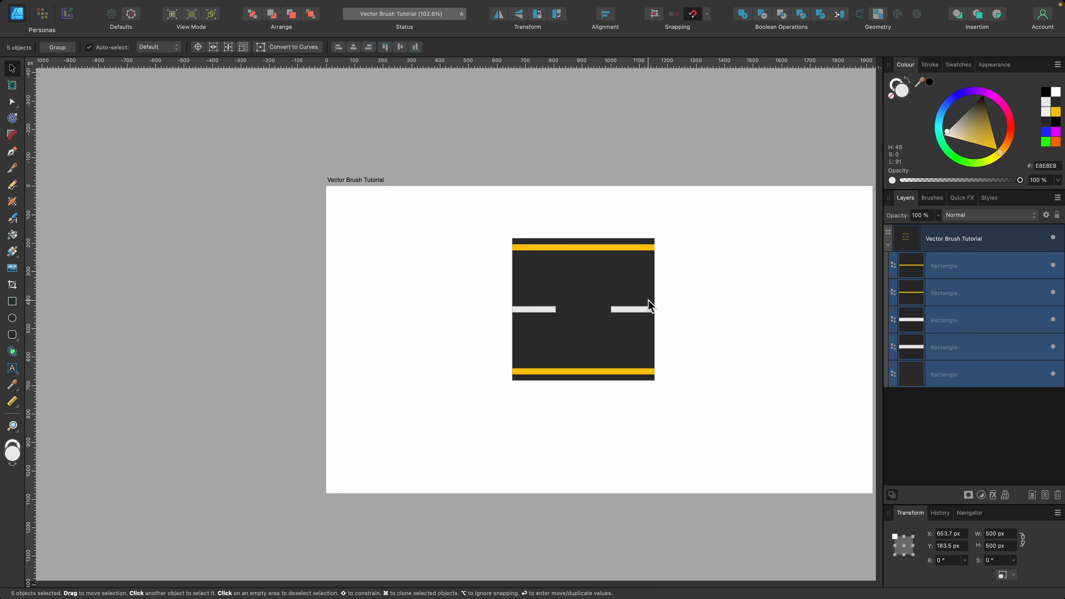
{"action": "left_click_drag", "start_coordinate": [617, 290], "coordinate": [202, 240]}
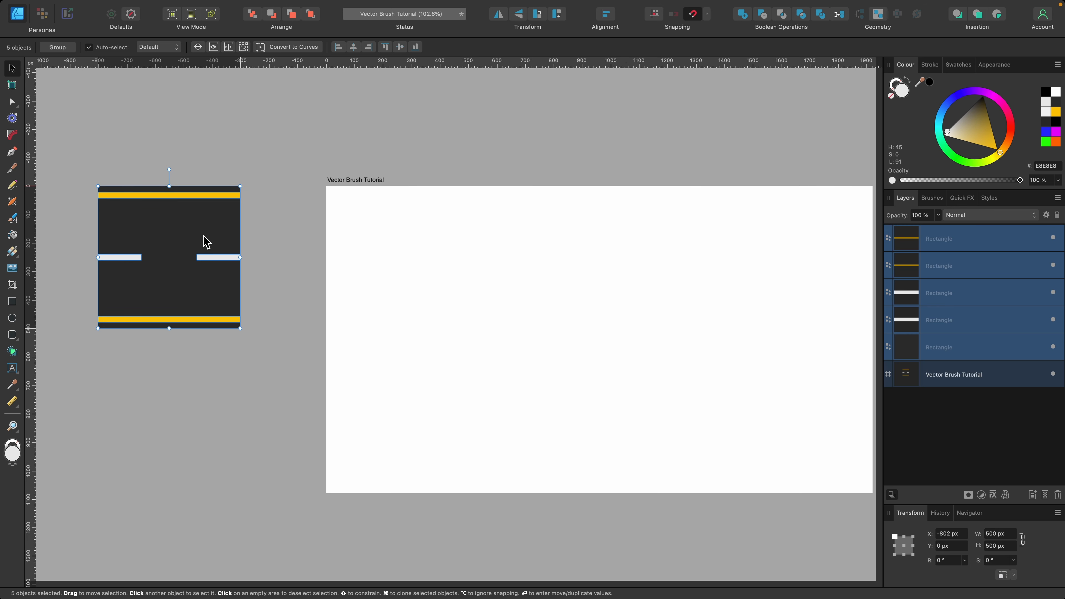
Step: Insert a new artboard around the dark square, using Selection as the artboard size
{"action": "scroll", "coordinate": [203, 240], "scroll_direction": "left", "scroll_amount": 5}
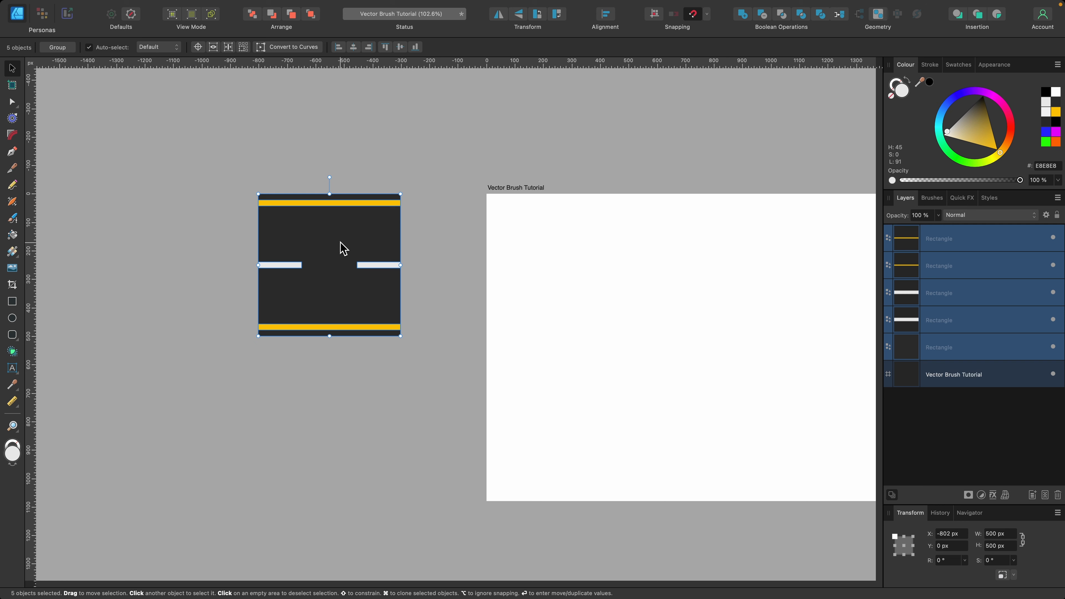
{"action": "scroll", "coordinate": [321, 245], "scroll_direction": "up", "scroll_amount": 3}
{"action": "left_click", "coordinate": [348, 234]}
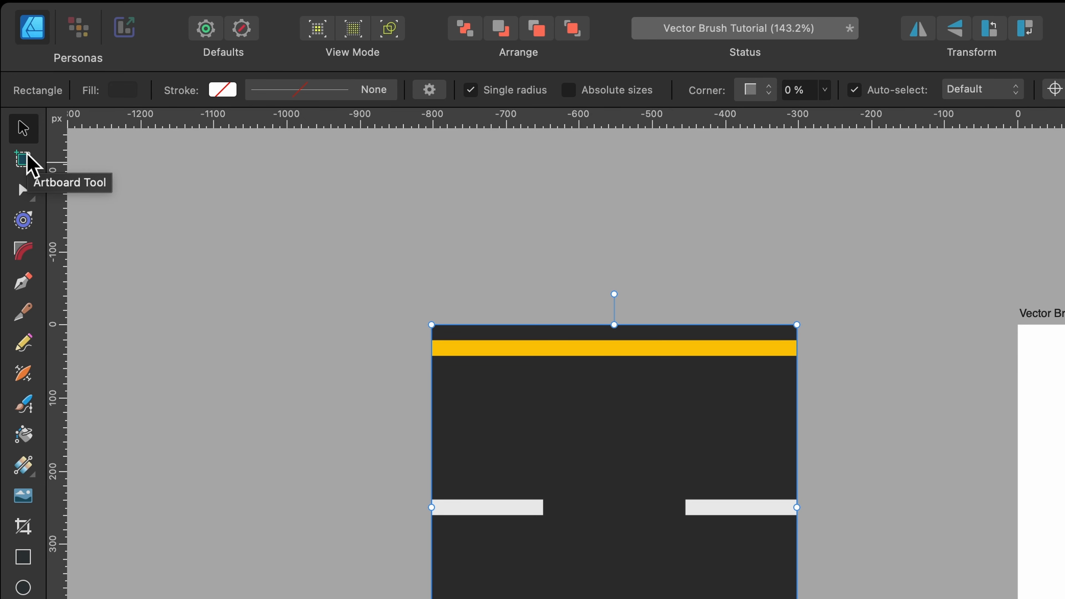
{"action": "left_click", "coordinate": [27, 157]}
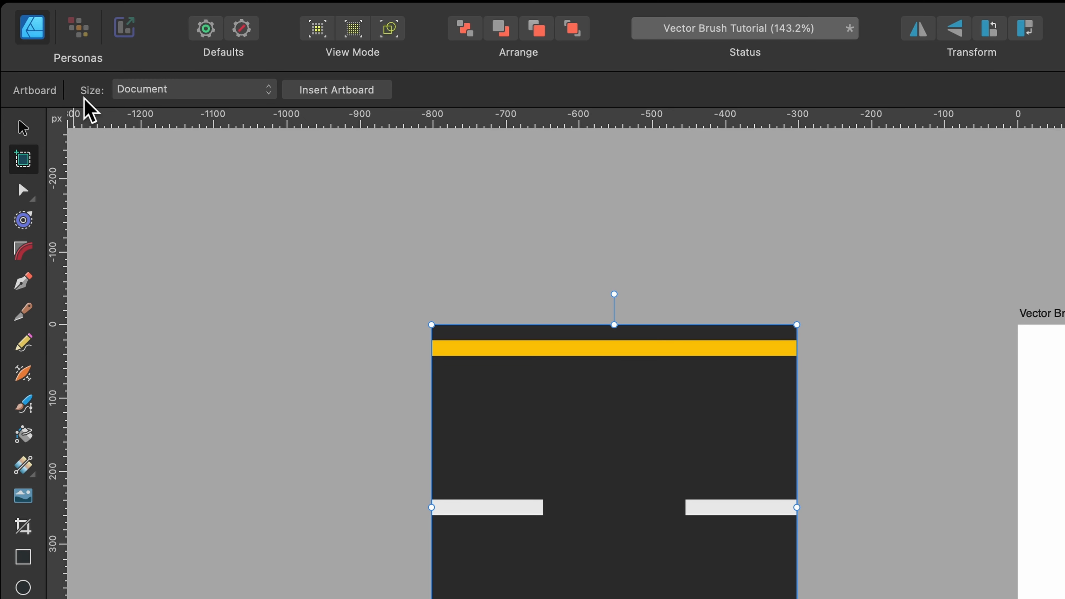
{"action": "left_click", "coordinate": [152, 92]}
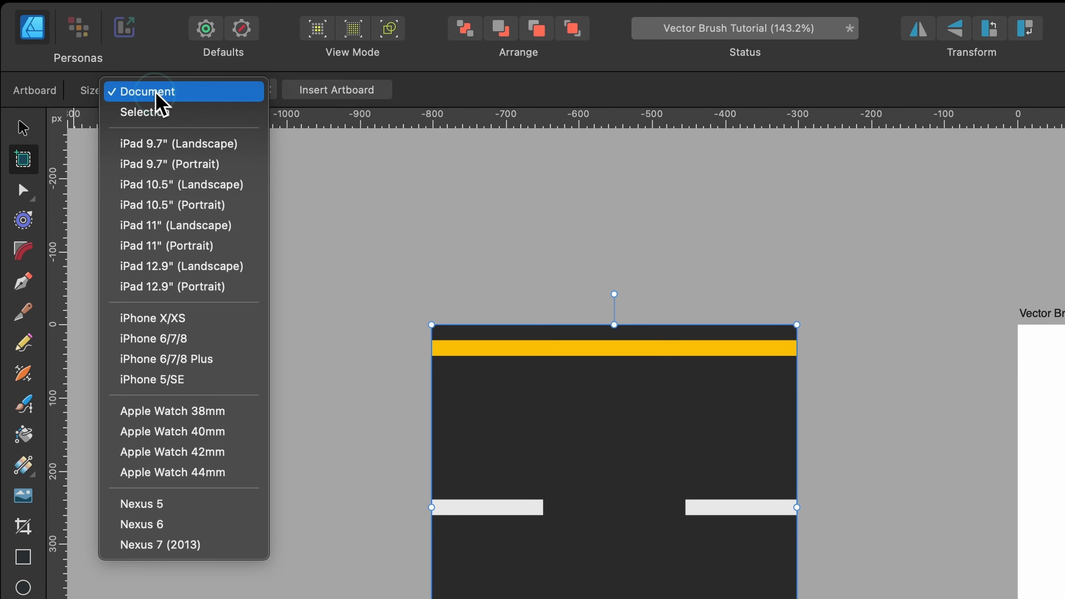
{"action": "left_click", "coordinate": [186, 119]}
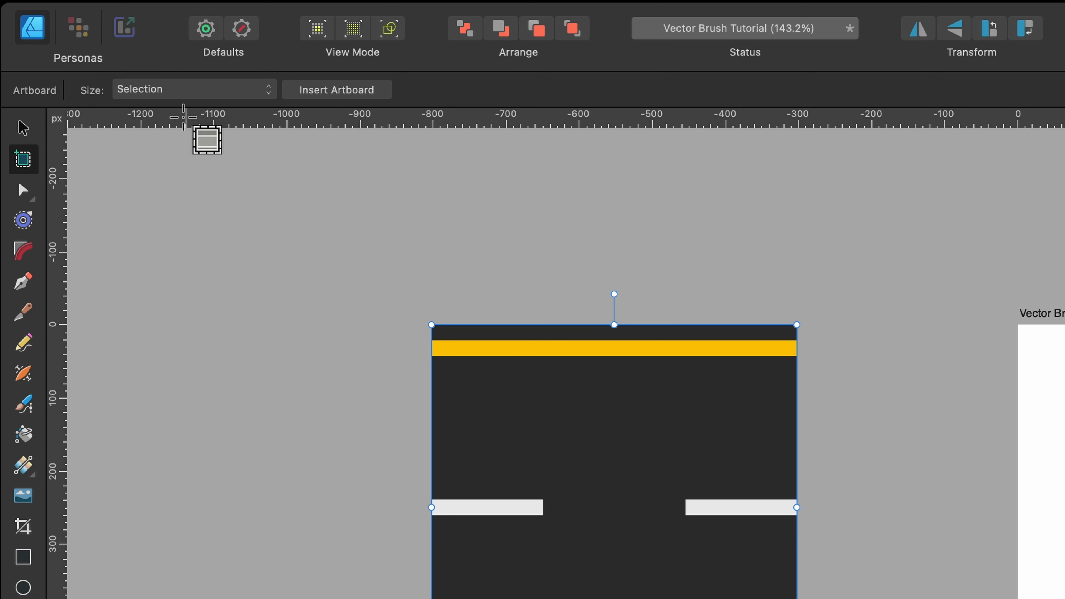
{"action": "left_click", "coordinate": [331, 92]}
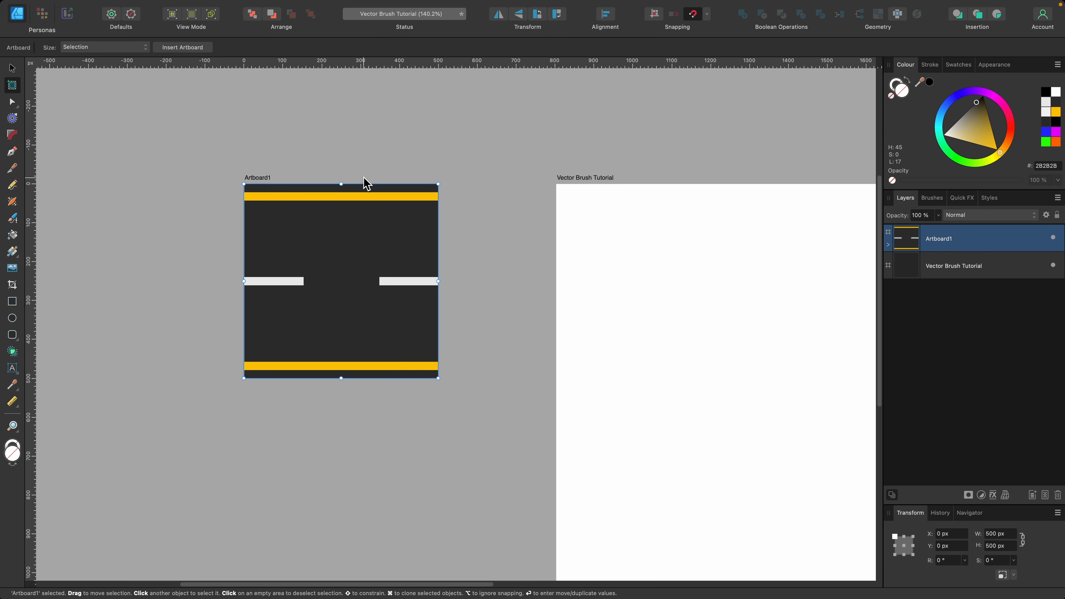
Step: Examine how the road rectangles meet the left edge of Artboard1
{"action": "key", "text": "v"}
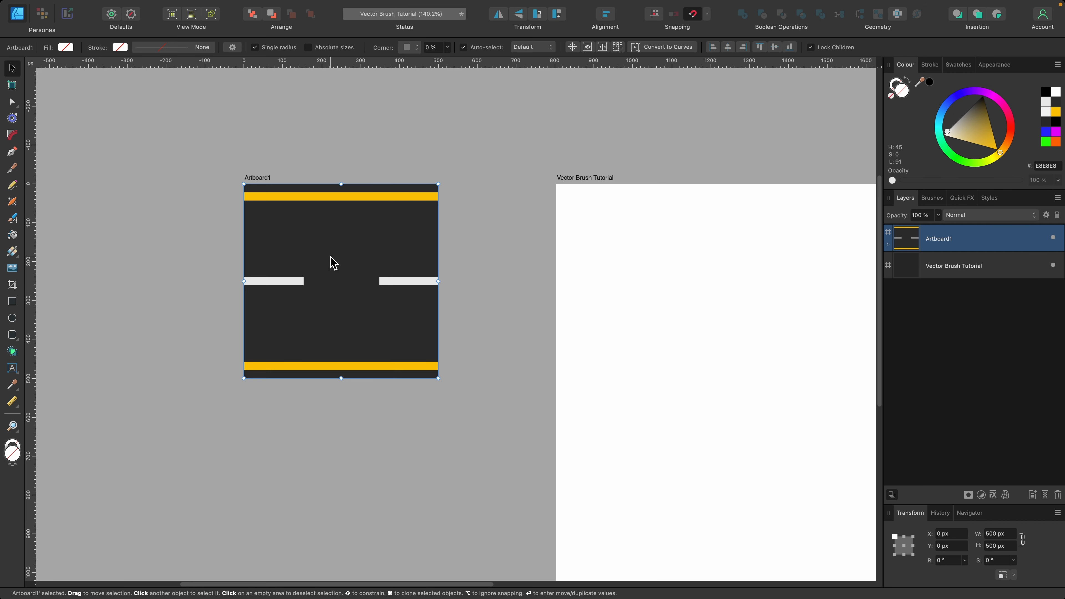
{"action": "scroll", "coordinate": [330, 256], "scroll_direction": "up", "scroll_amount": 6}
{"action": "scroll", "coordinate": [331, 262], "scroll_direction": "up", "scroll_amount": 5}
{"action": "scroll", "coordinate": [331, 262], "scroll_direction": "left", "scroll_amount": 2}
{"action": "scroll", "coordinate": [217, 233], "scroll_direction": "up", "scroll_amount": 5}
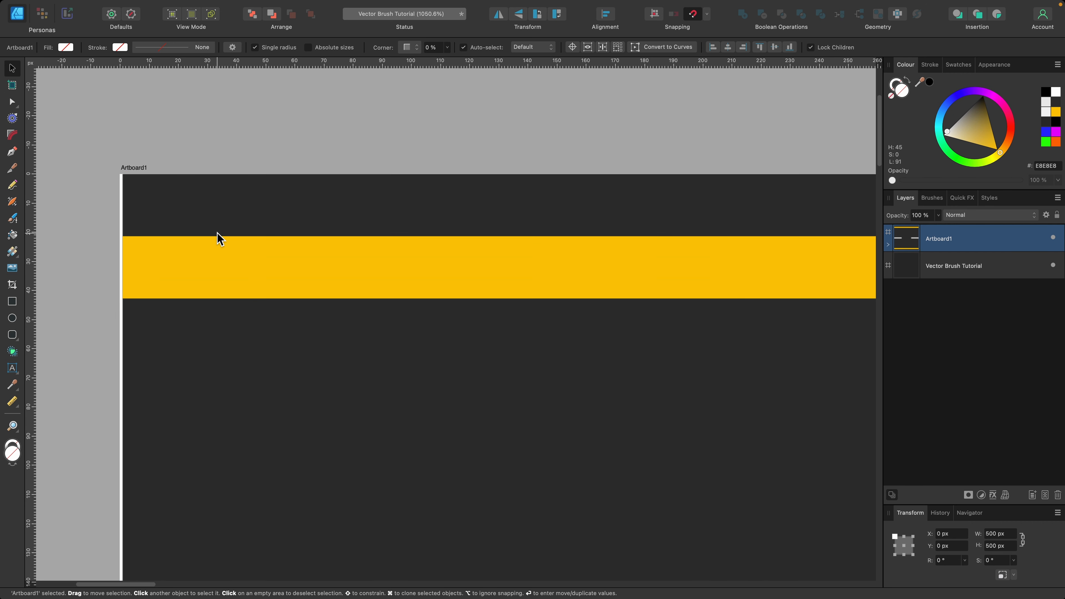
{"action": "scroll", "coordinate": [219, 238], "scroll_direction": "up", "scroll_amount": 3}
{"action": "scroll", "coordinate": [218, 239], "scroll_direction": "left", "scroll_amount": 3}
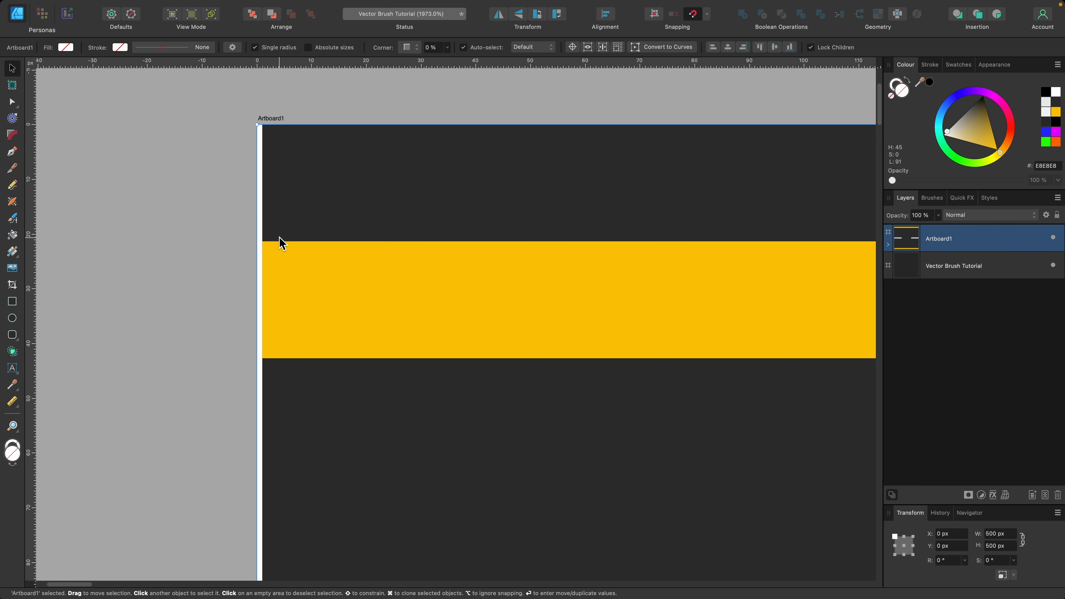
{"action": "scroll", "coordinate": [280, 237], "scroll_direction": "down", "scroll_amount": 8}
{"action": "scroll", "coordinate": [280, 237], "scroll_direction": "down", "scroll_amount": 4}
{"action": "scroll", "coordinate": [280, 238], "scroll_direction": "right", "scroll_amount": 2}
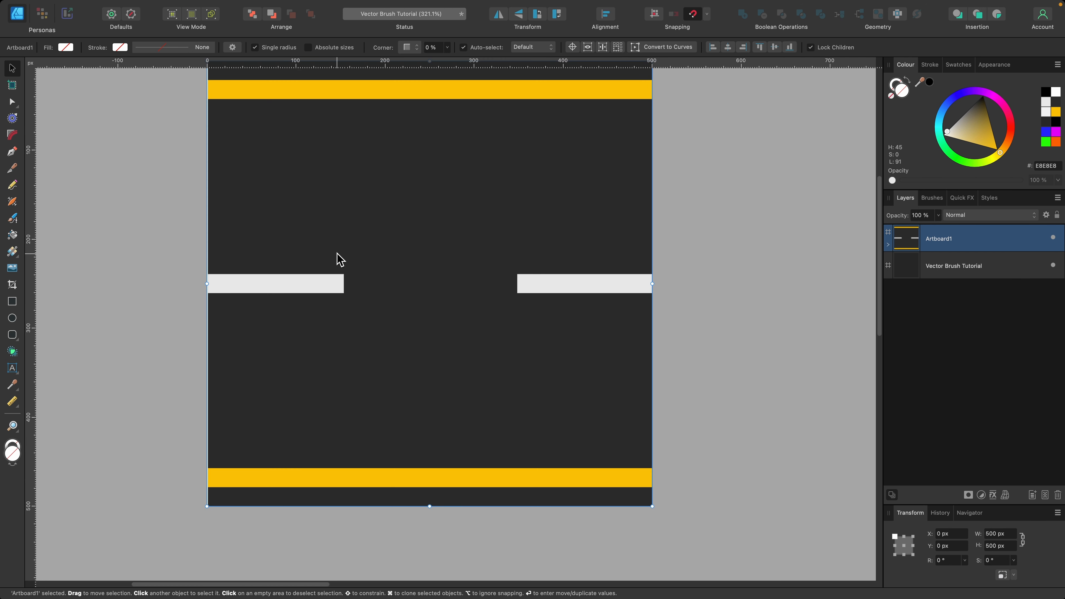
{"action": "scroll", "coordinate": [340, 259], "scroll_direction": "up", "scroll_amount": 2}
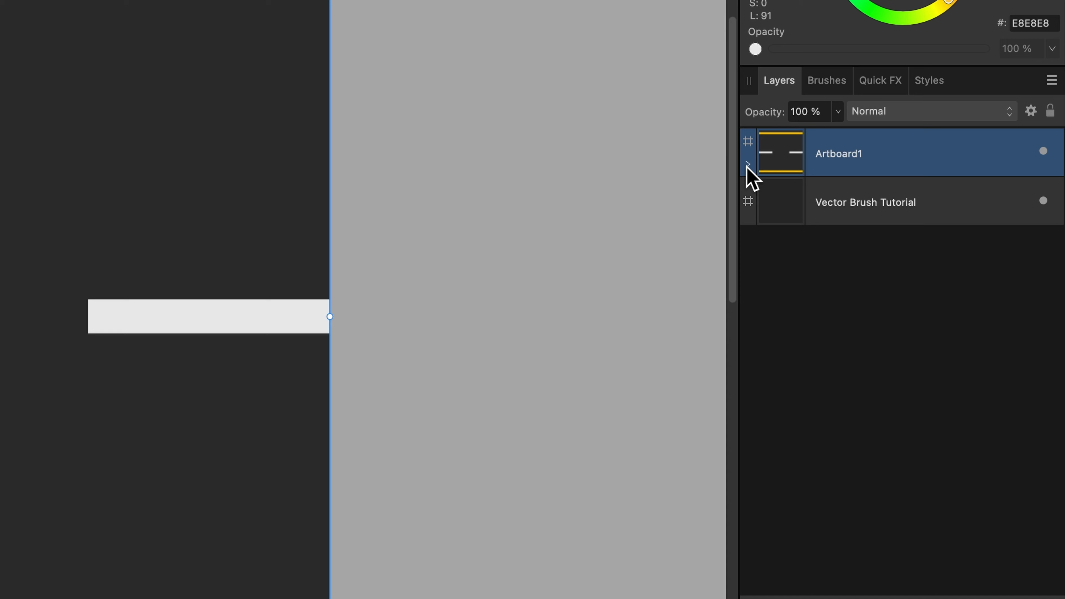
Step: Select all five rectangles inside Artboard1 and shift them 1 px left to sit flush with the artboard's left edge
{"action": "left_click", "coordinate": [888, 245]}
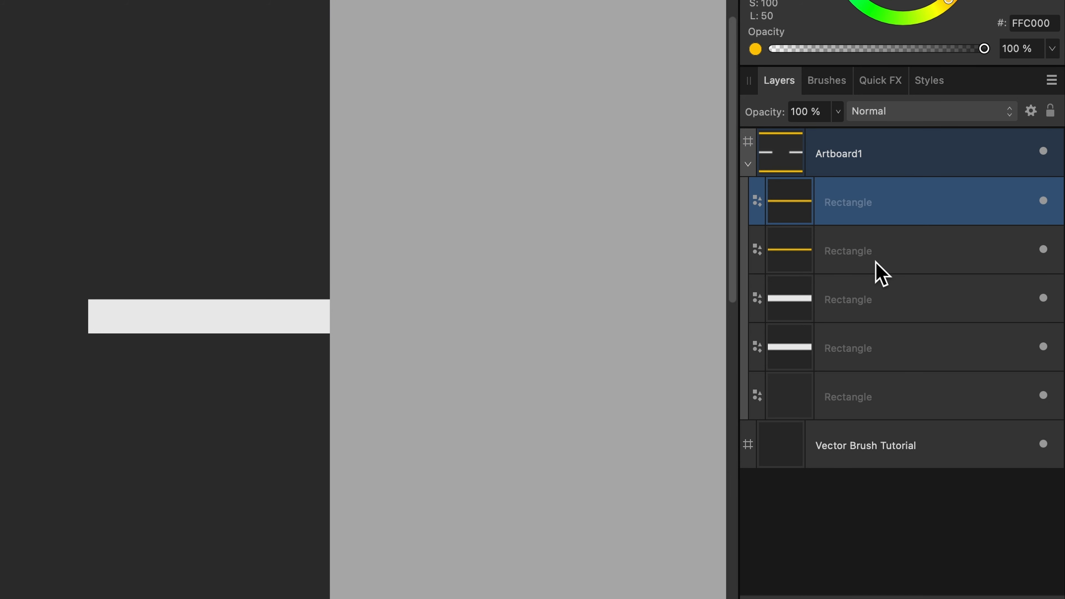
{"action": "left_click", "coordinate": [872, 384], "text": "shift"}
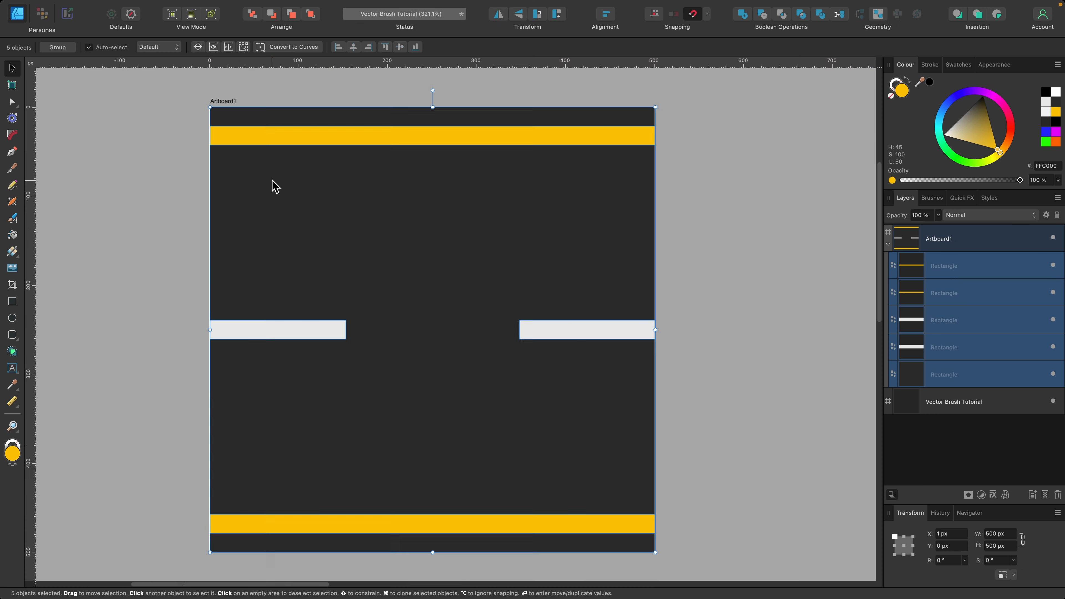
{"action": "scroll", "coordinate": [272, 182], "scroll_direction": "up", "scroll_amount": 5}
{"action": "scroll", "coordinate": [278, 186], "scroll_direction": "up", "scroll_amount": 4}
{"action": "left_click", "coordinate": [278, 187]}
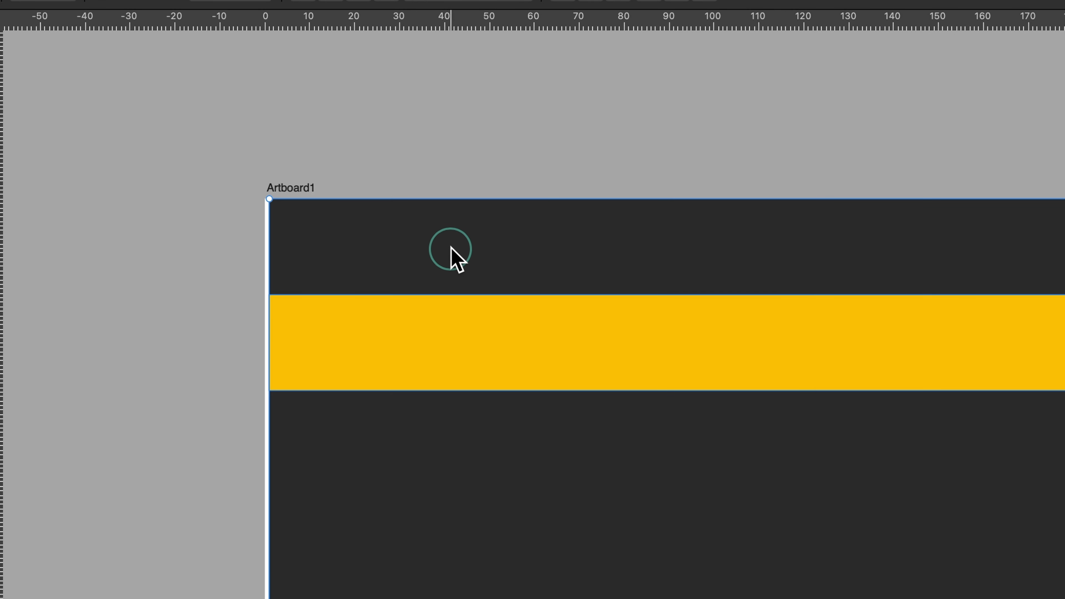
{"action": "left_click_drag", "start_coordinate": [451, 248], "coordinate": [449, 248]}
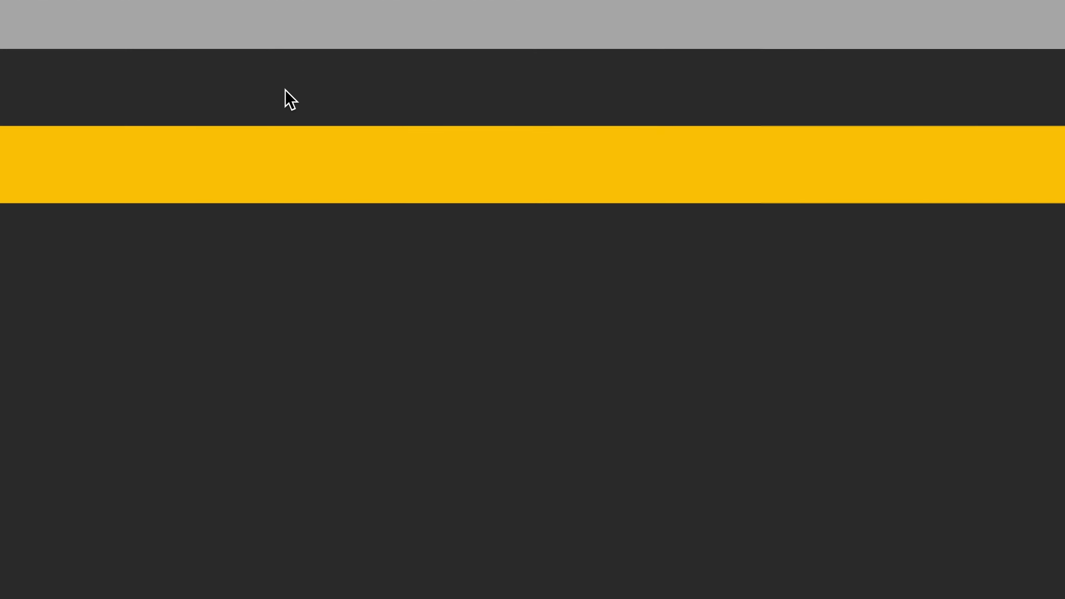
Step: Inspect the upper, right, lower and left borders of Artboard1 for gaps around the road artwork
{"action": "scroll", "coordinate": [448, 249], "scroll_direction": "right", "scroll_amount": 10}
{"action": "scroll", "coordinate": [448, 249], "scroll_direction": "down", "scroll_amount": 10}
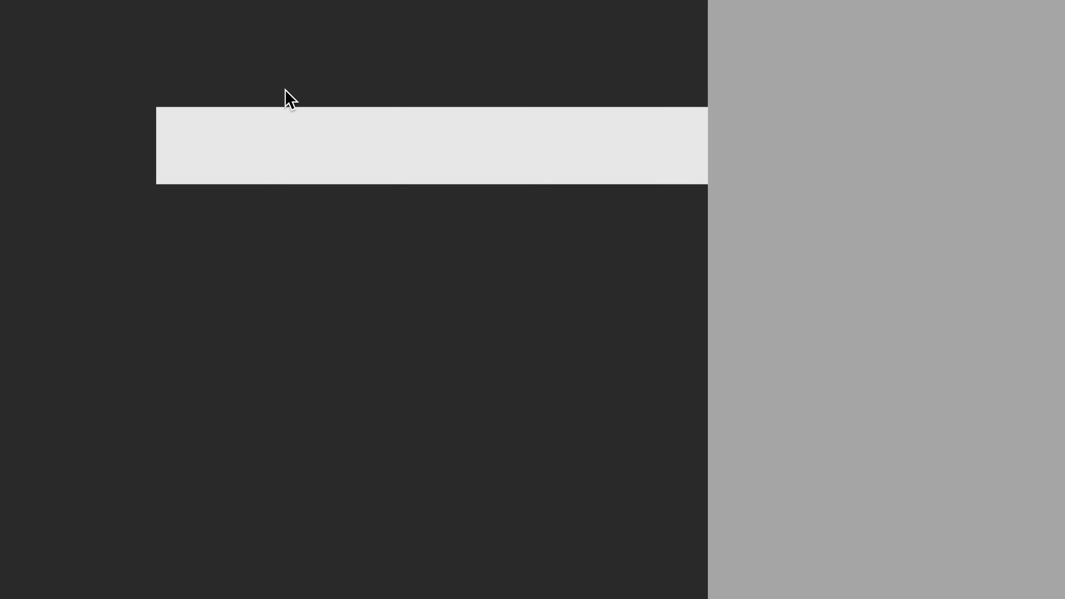
{"action": "scroll", "coordinate": [284, 88], "scroll_direction": "down", "scroll_amount": 10}
{"action": "scroll", "coordinate": [284, 89], "scroll_direction": "left", "scroll_amount": 15}
{"action": "scroll", "coordinate": [285, 88], "scroll_direction": "right", "scroll_amount": 6}
{"action": "scroll", "coordinate": [285, 88], "scroll_direction": "up", "scroll_amount": 2}
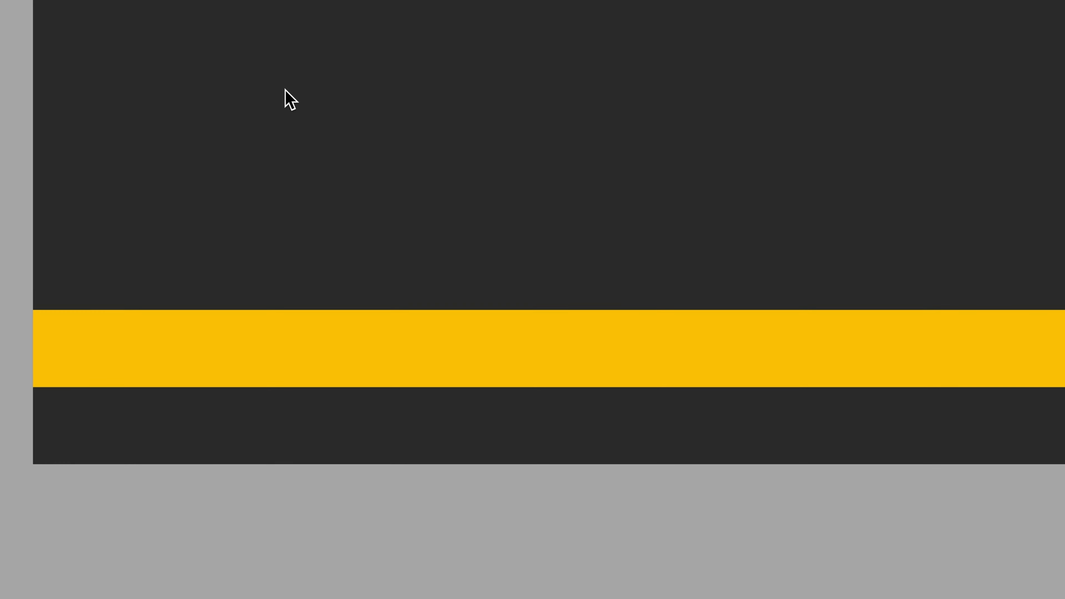
{"action": "scroll", "coordinate": [285, 88], "scroll_direction": "down", "scroll_amount": 10}
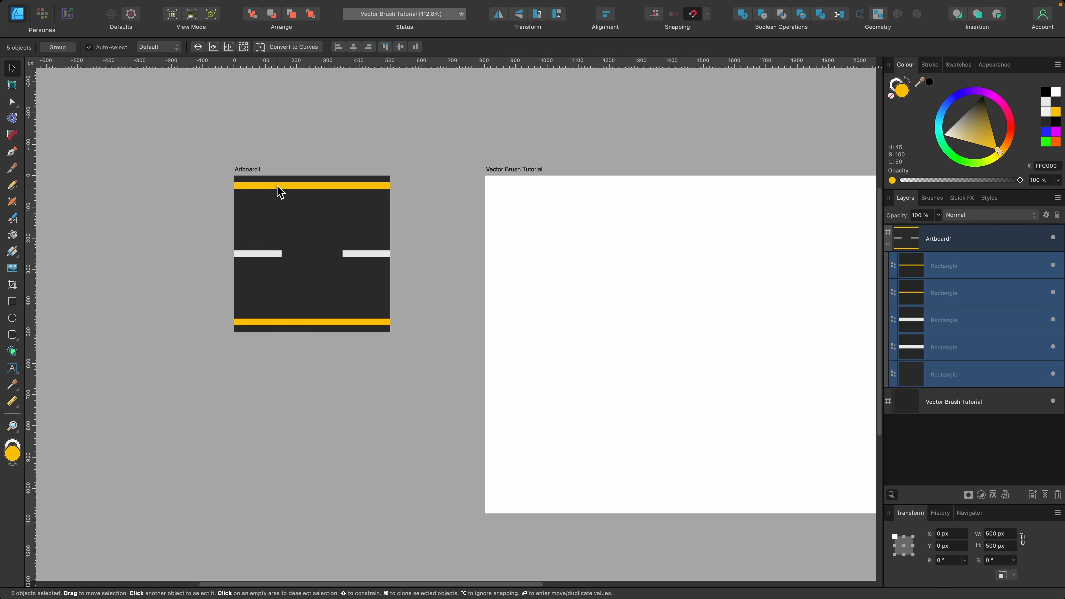
Step: Rename Artboard1 as Road
{"action": "scroll", "coordinate": [280, 192], "scroll_direction": "up", "scroll_amount": 5}
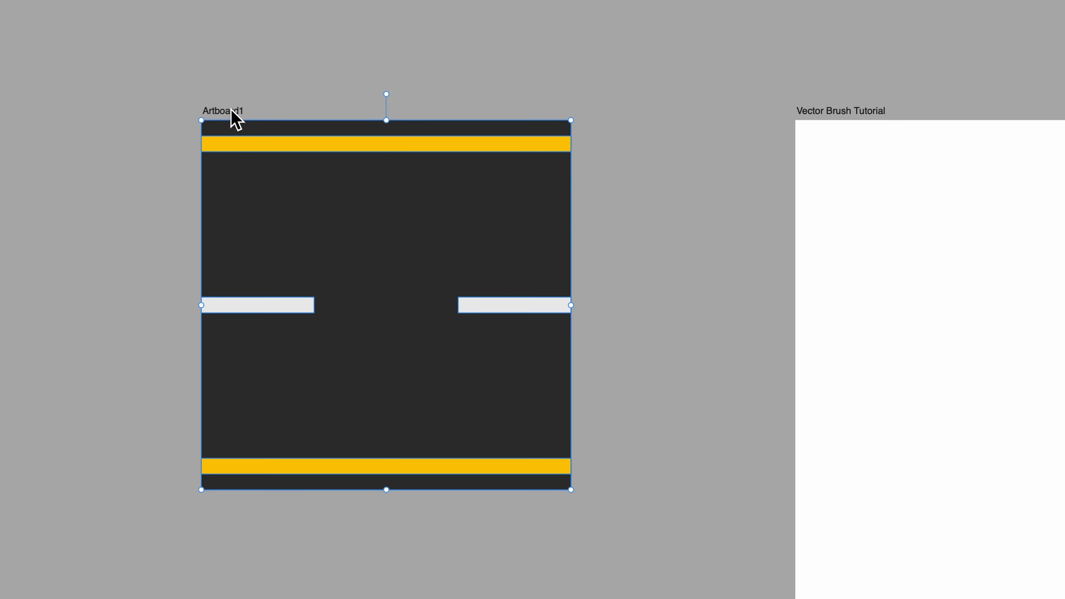
{"action": "double_click", "coordinate": [232, 111]}
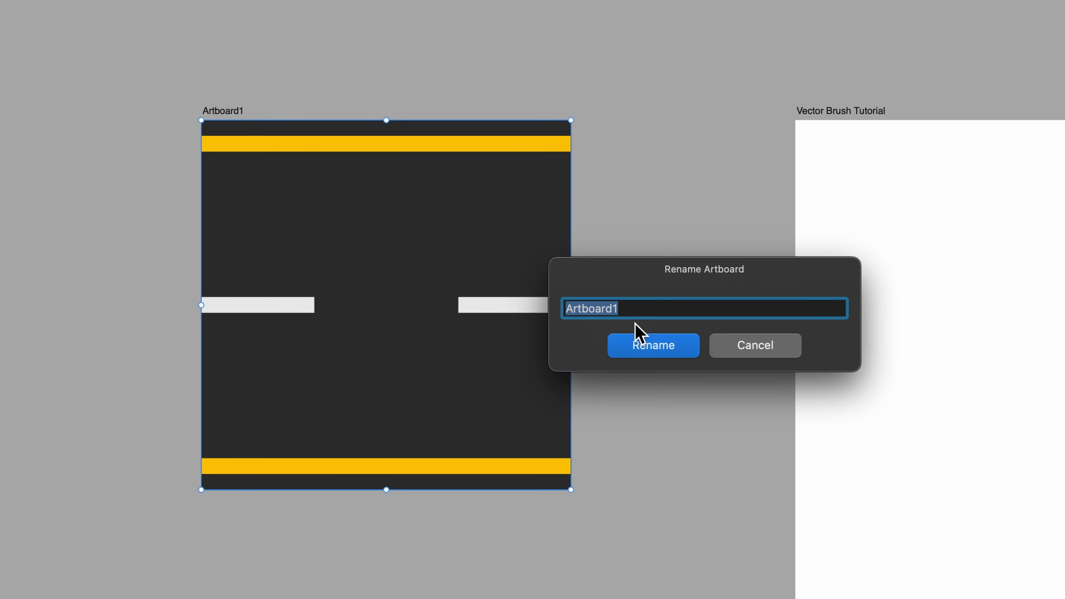
{"action": "type", "text": "Road"}
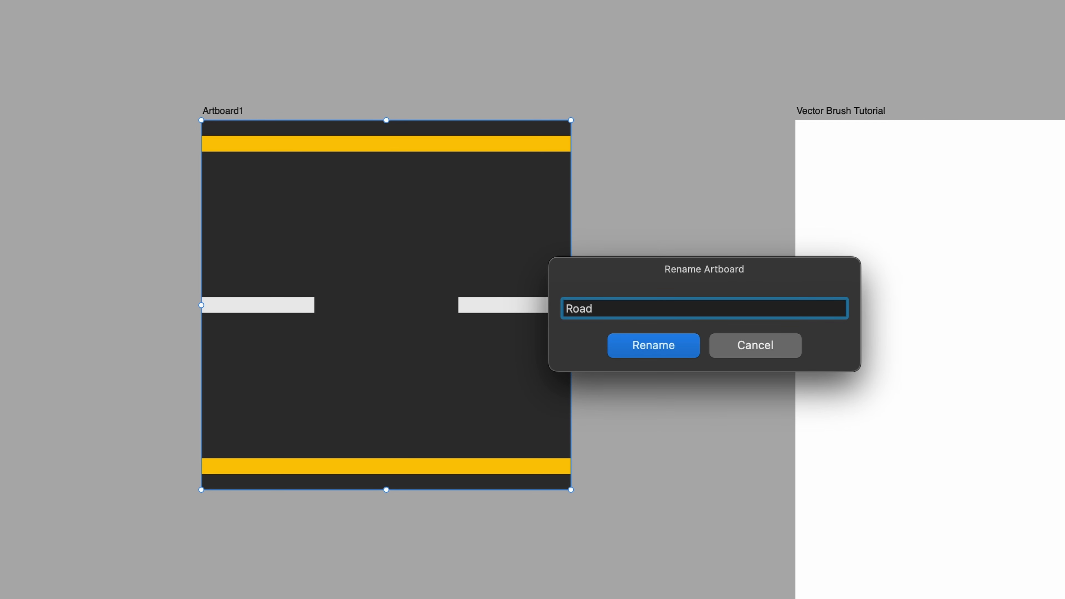
{"action": "key", "text": "Return"}
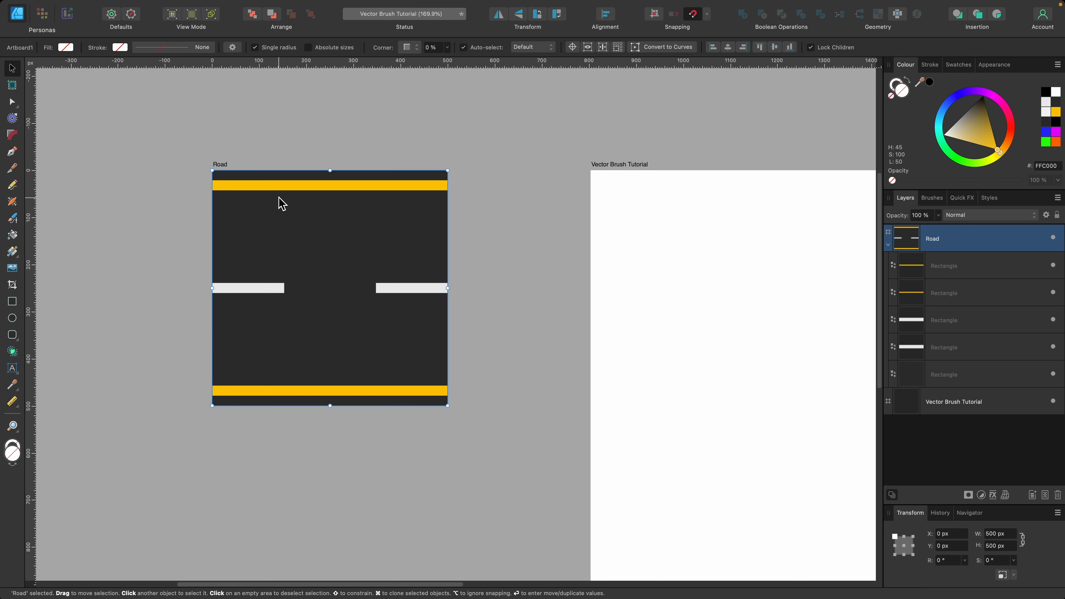
Step: Select the Road artboard and open its export settings
{"action": "scroll", "coordinate": [281, 204], "scroll_direction": "down", "scroll_amount": 5}
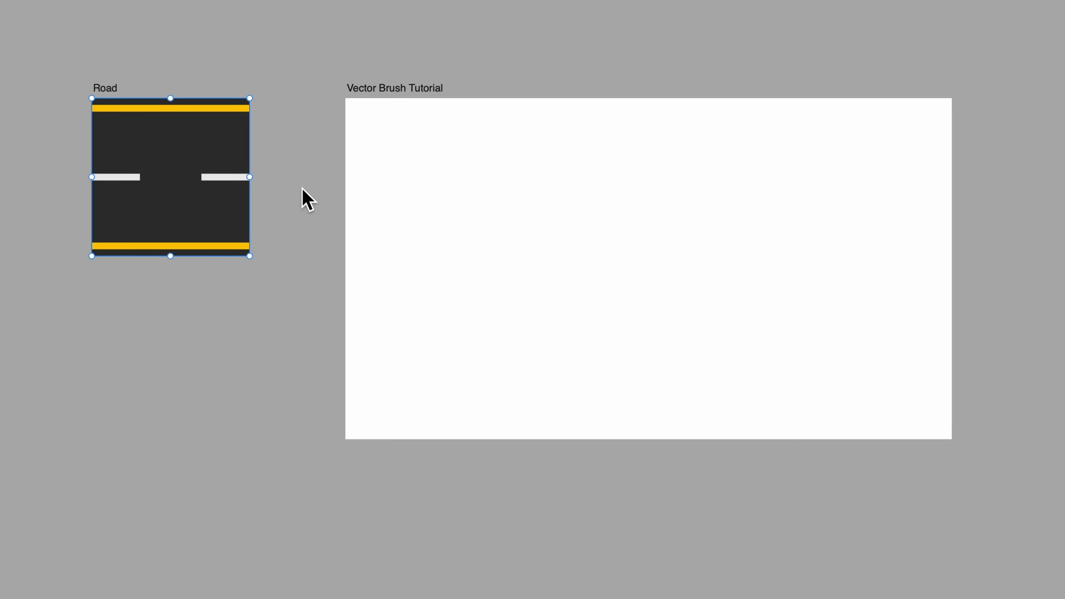
{"action": "left_click", "coordinate": [423, 90]}
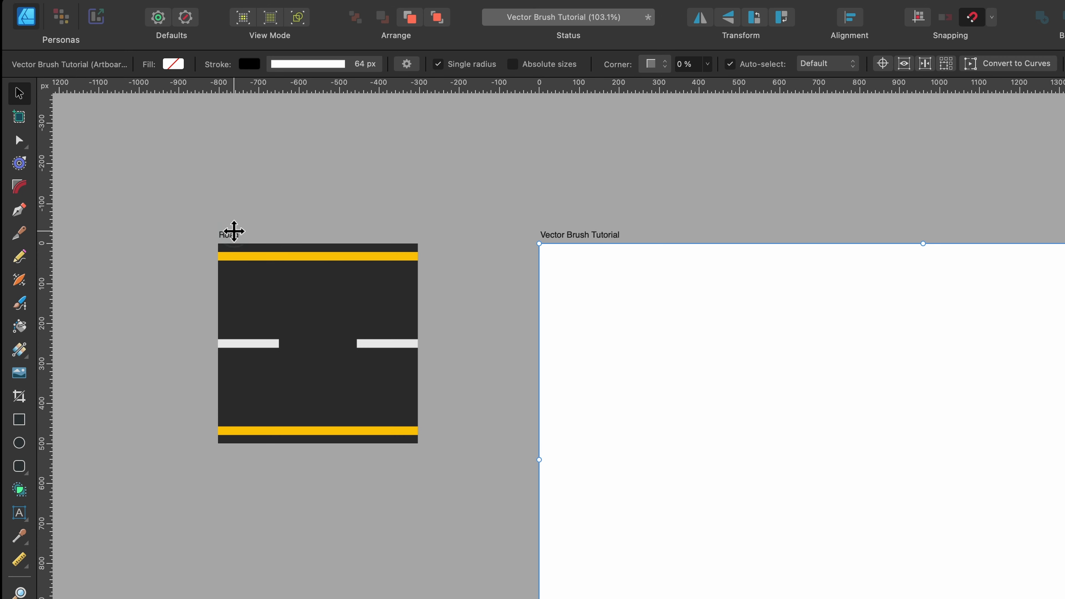
{"action": "left_click", "coordinate": [166, 168]}
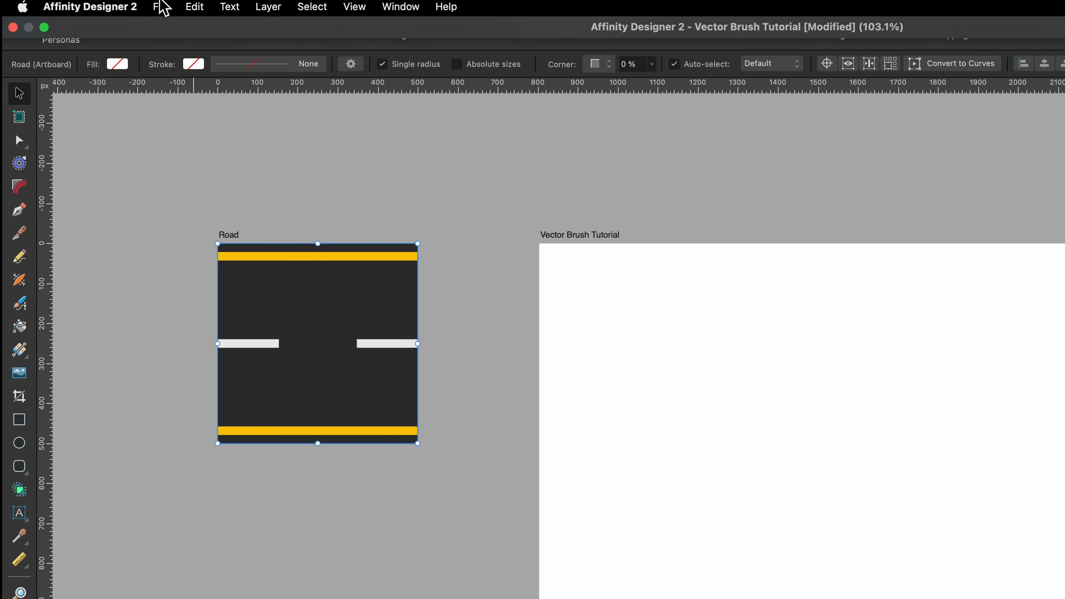
{"action": "left_click", "coordinate": [162, 6]}
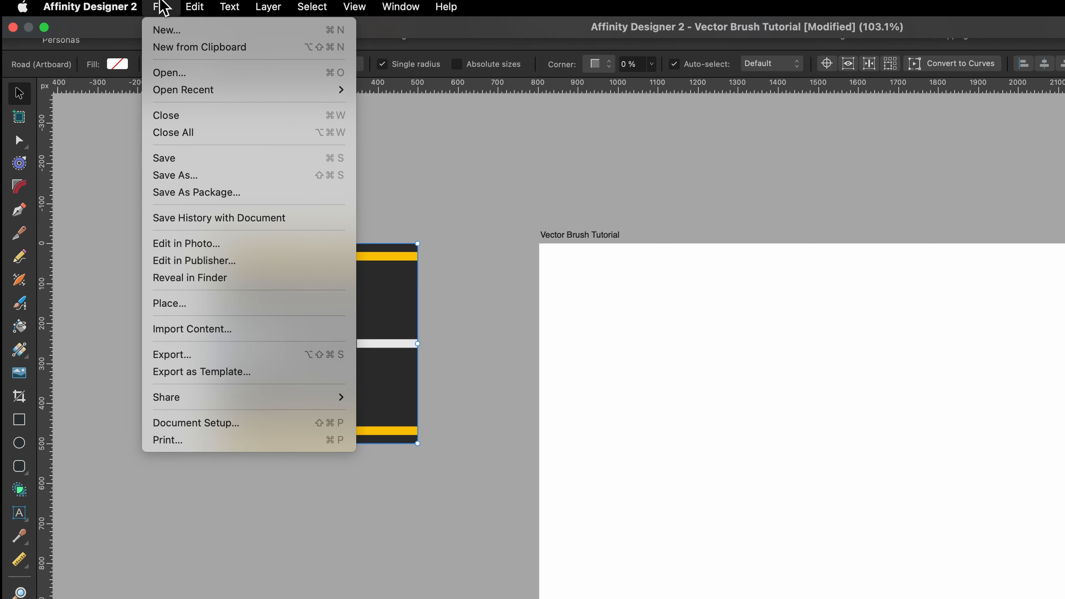
{"action": "left_click", "coordinate": [187, 355]}
{"action": "left_click_drag", "start_coordinate": [709, 17], "coordinate": [551, 67]}
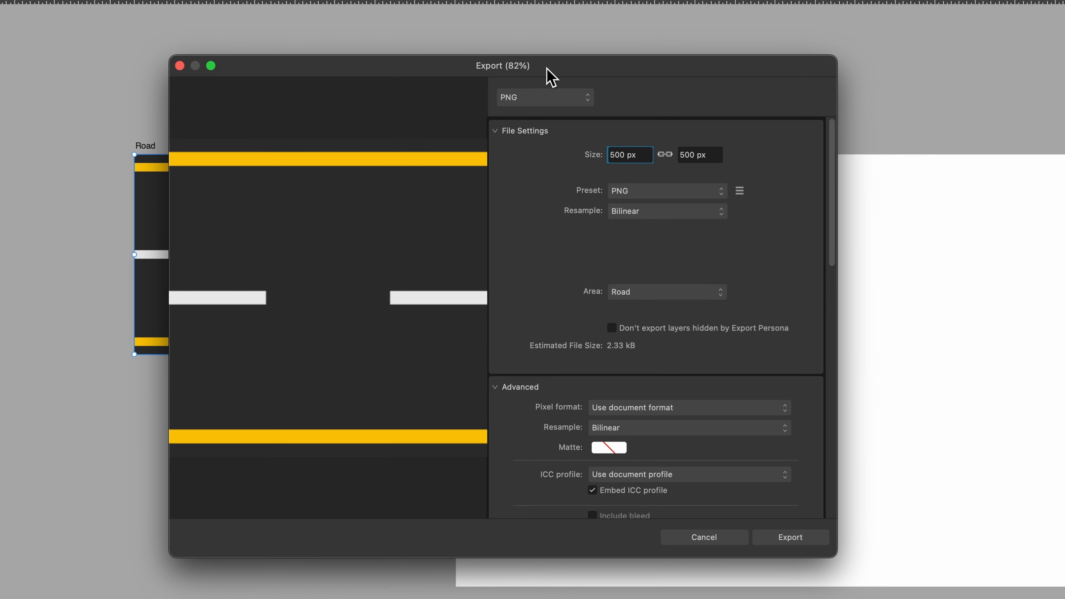
Step: Export the Road area as a PNG named Road Brush in the Tutorial Brush PNGs folder
{"action": "left_click", "coordinate": [538, 99]}
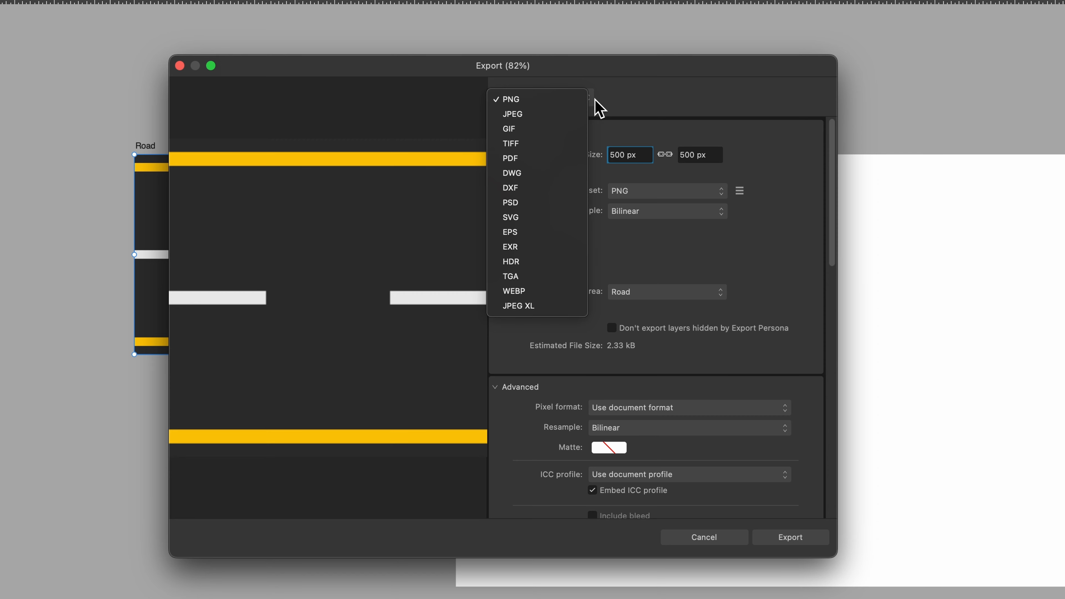
{"action": "left_click", "coordinate": [614, 101]}
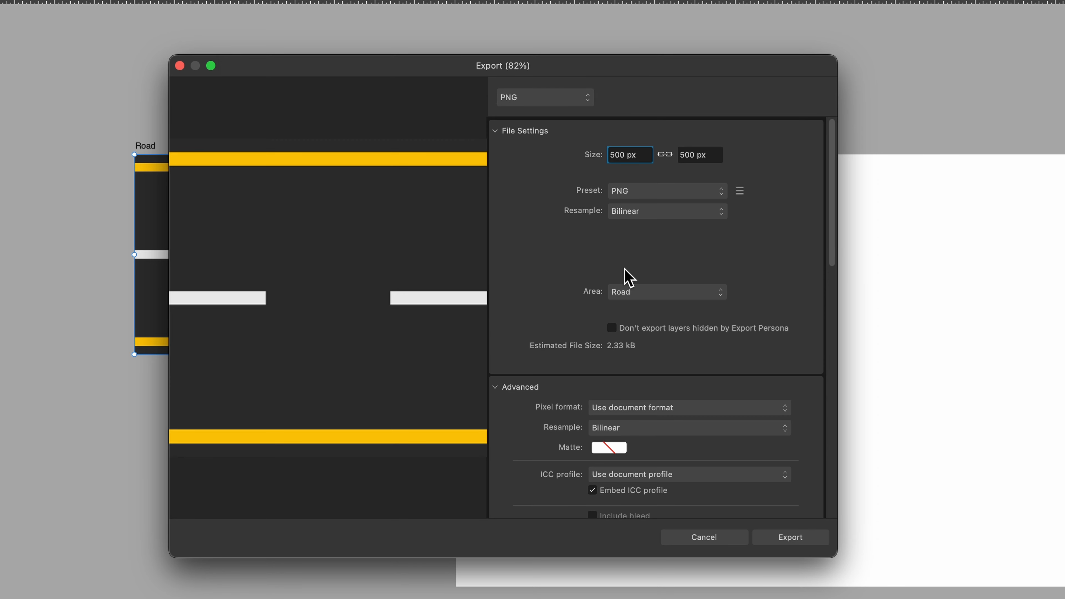
{"action": "left_click", "coordinate": [653, 296]}
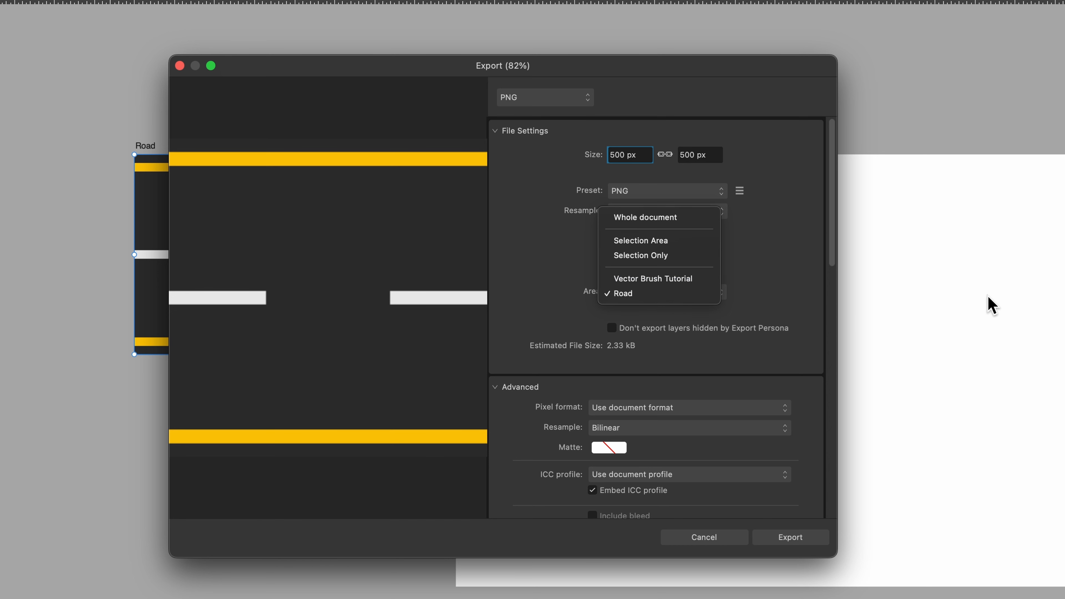
{"action": "left_click", "coordinate": [778, 295]}
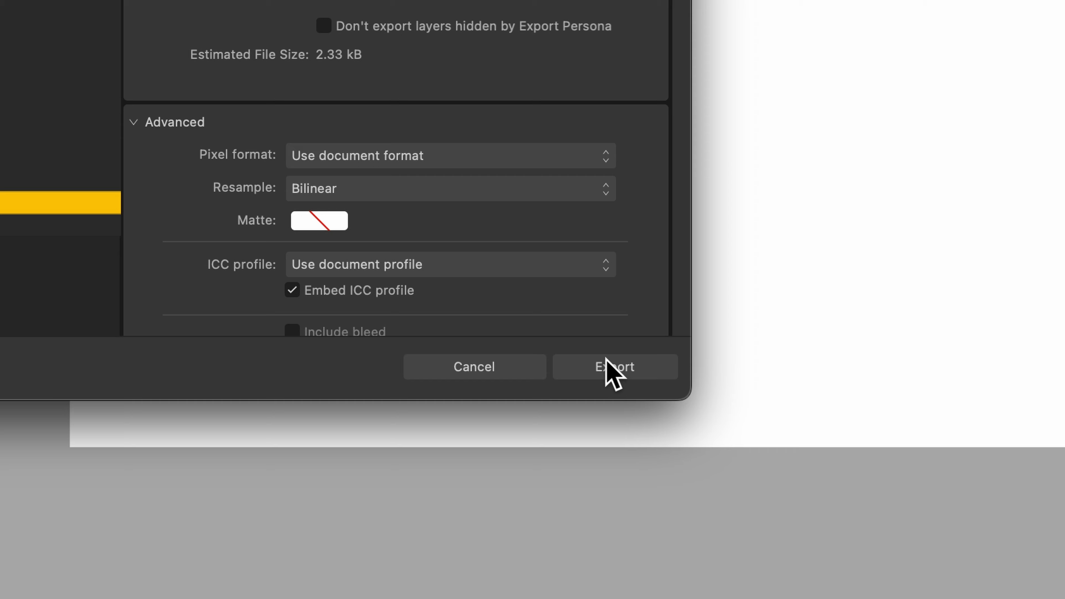
{"action": "left_click", "coordinate": [608, 369]}
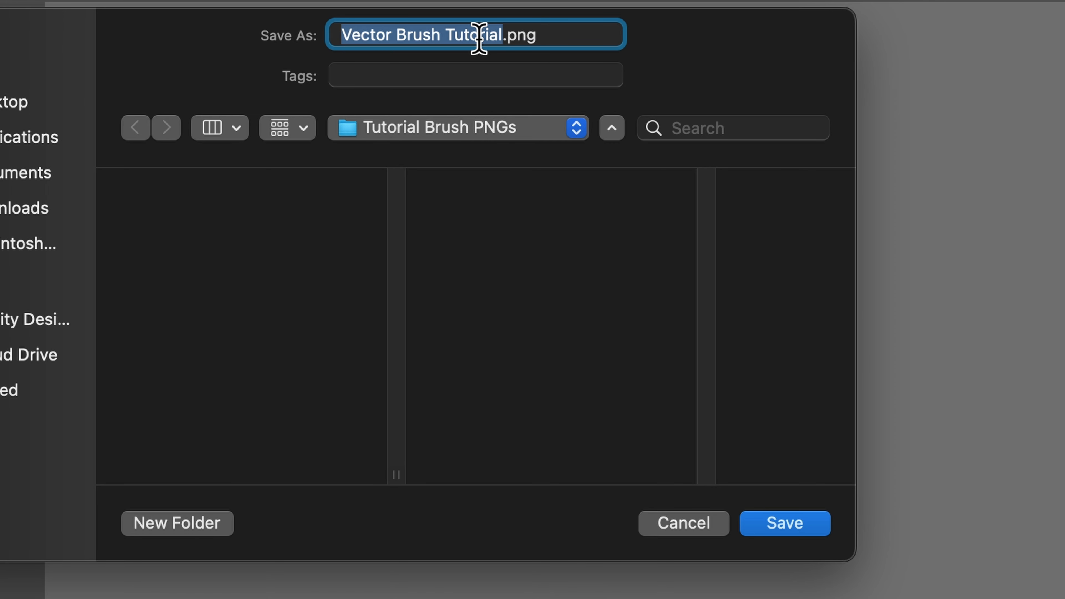
{"action": "type", "text": "Road Brush"}
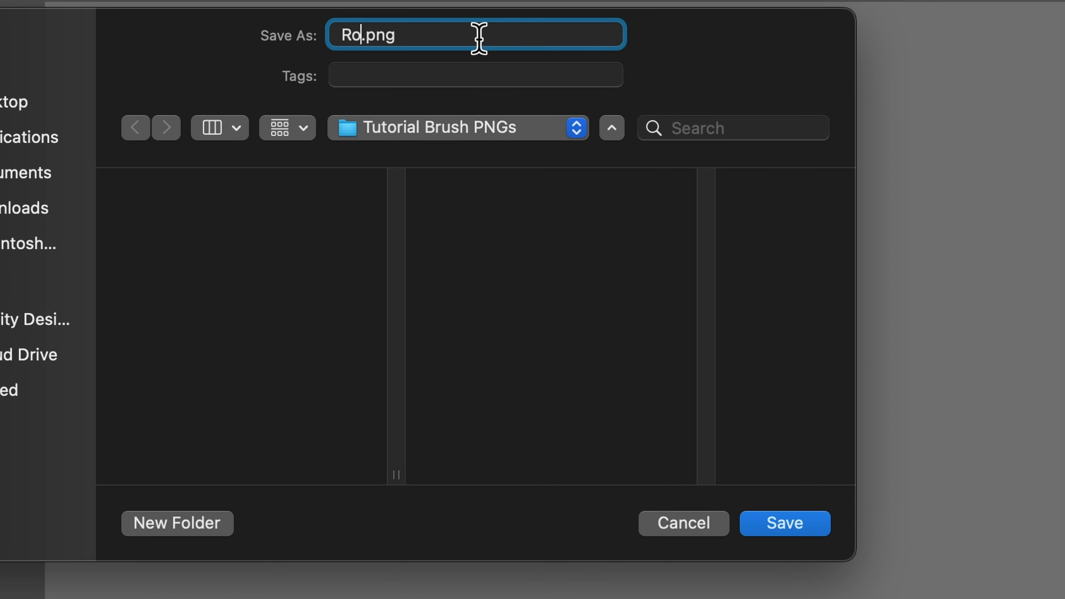
{"action": "left_click", "coordinate": [773, 528]}
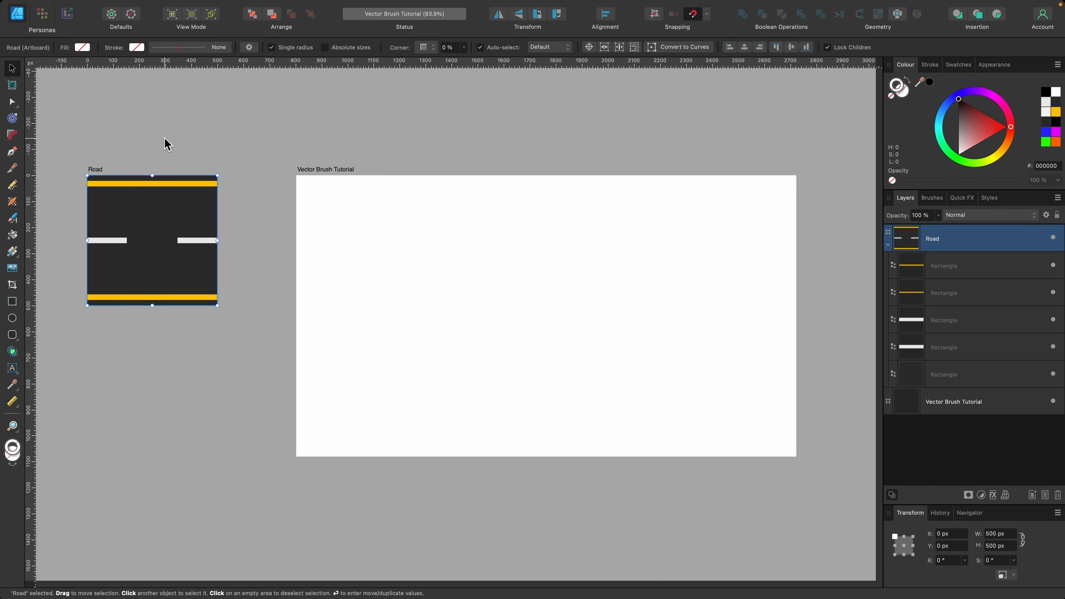
Step: Select the Vector Brush Tutorial artboard
{"action": "left_click", "coordinate": [311, 170]}
{"action": "scroll", "coordinate": [441, 236], "scroll_direction": "up", "scroll_amount": 3}
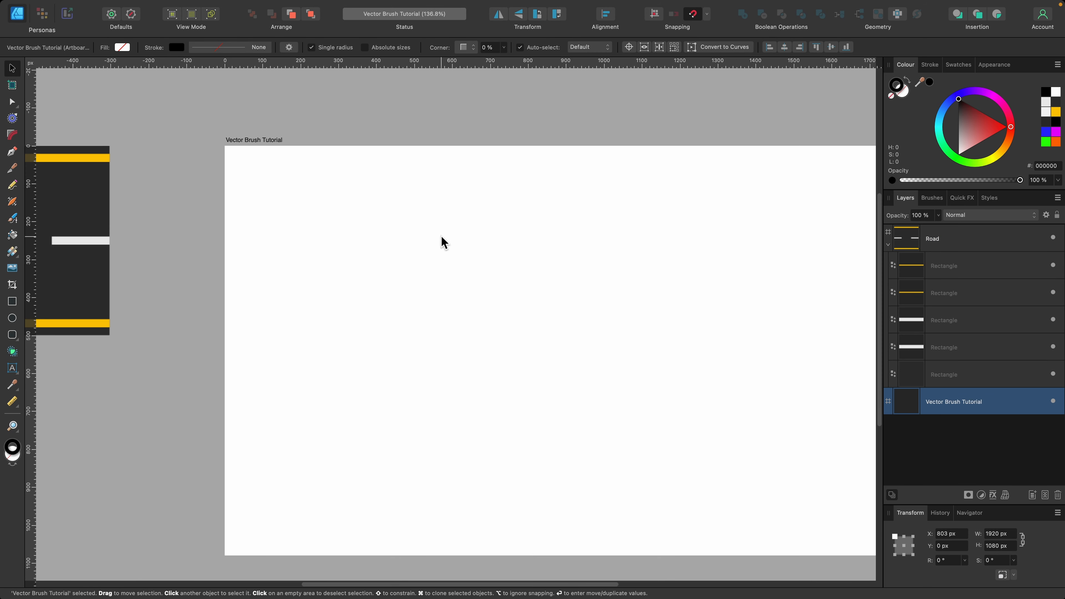
{"action": "scroll", "coordinate": [441, 236], "scroll_direction": "right", "scroll_amount": 4}
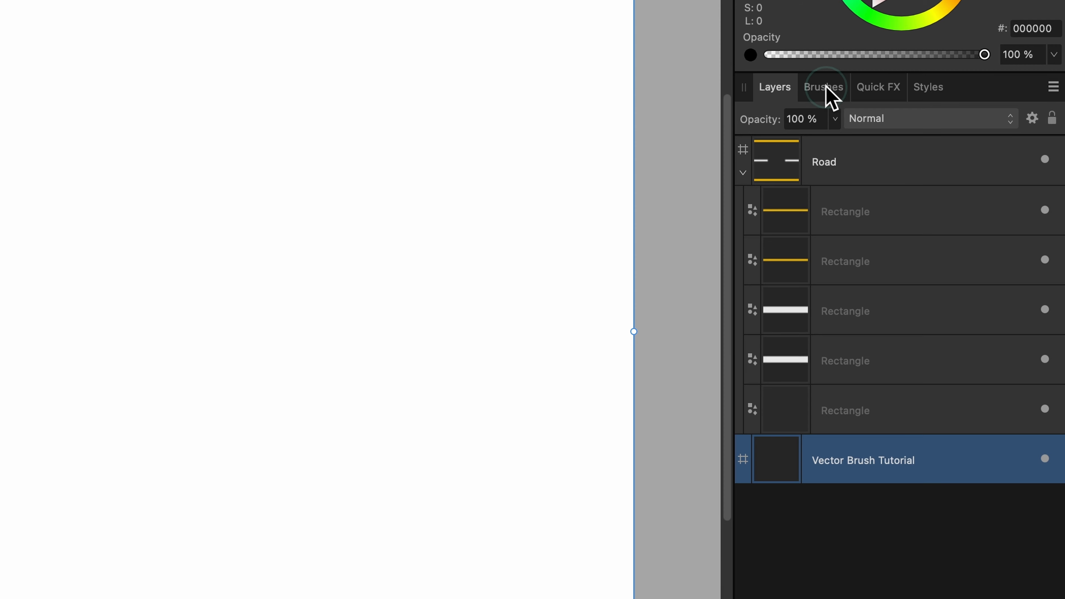
Step: Create a new textured image brush from Road Brush.png in the Tutorial Brushes category and select it
{"action": "left_click", "coordinate": [933, 198]}
{"action": "left_click", "coordinate": [1054, 87]}
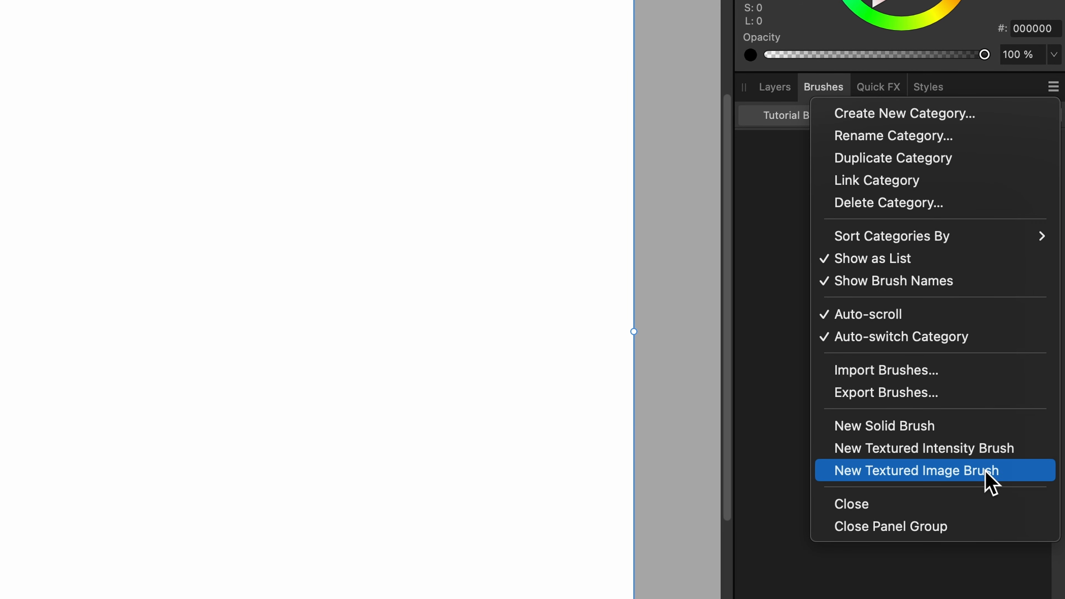
{"action": "left_click", "coordinate": [975, 473]}
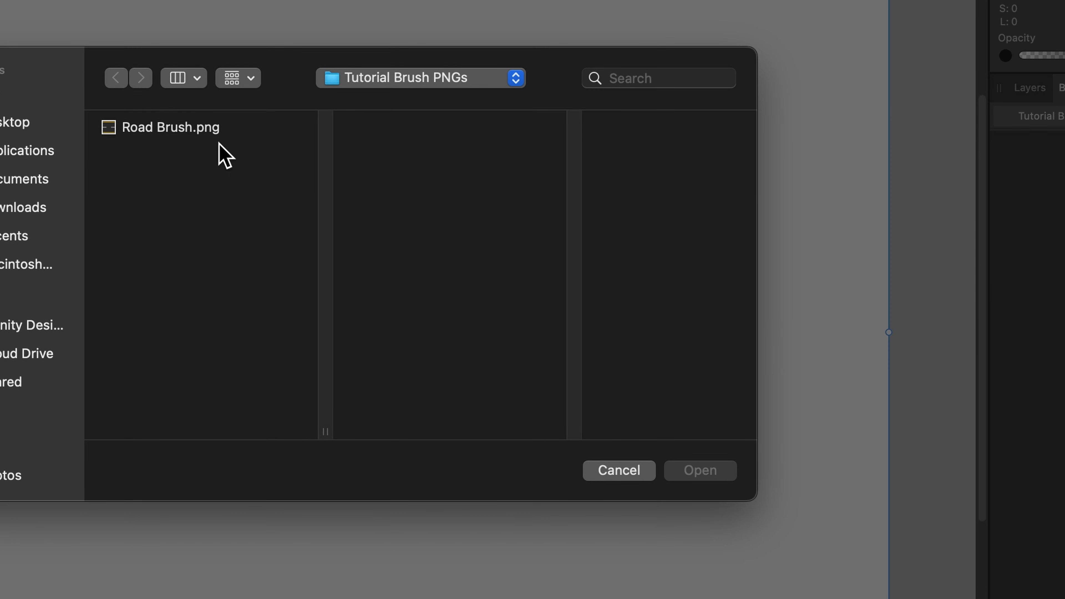
{"action": "left_click", "coordinate": [185, 126]}
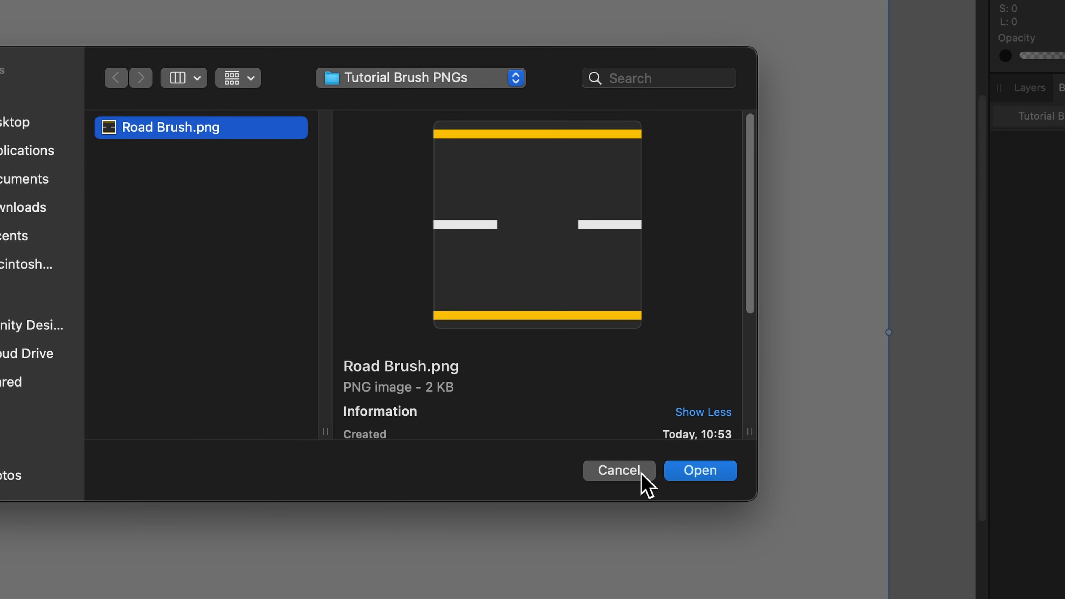
{"action": "left_click", "coordinate": [684, 470]}
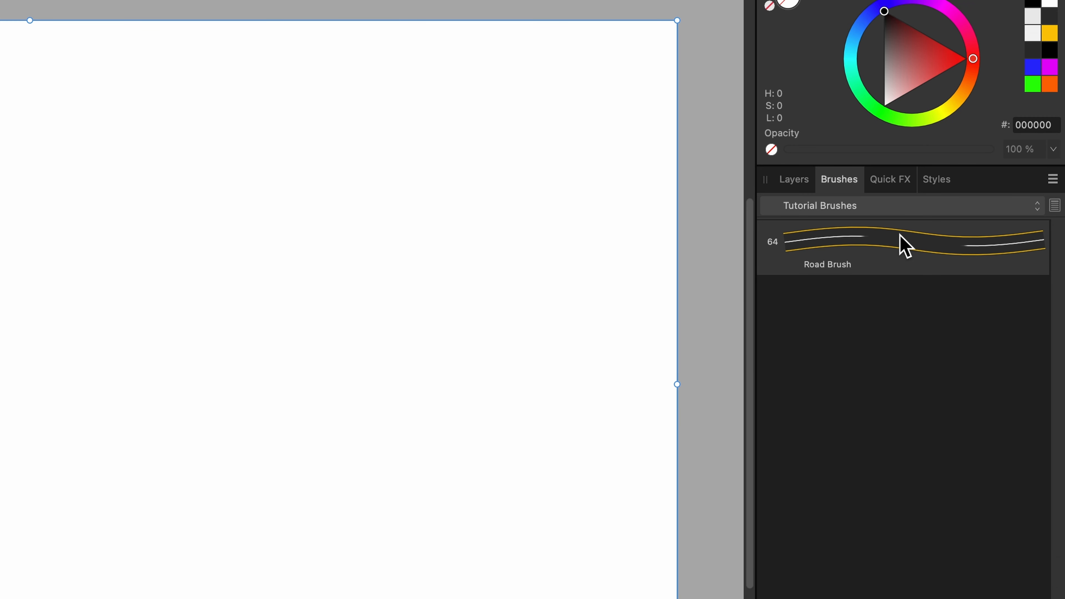
{"action": "left_click", "coordinate": [901, 236]}
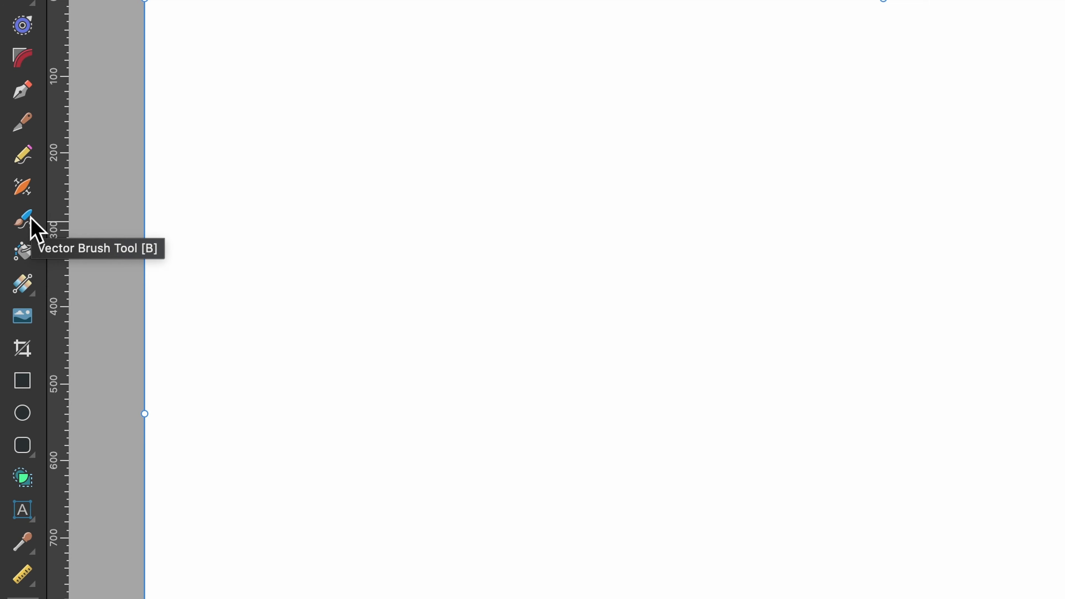
Step: Draw an S-curved road stroke on the blank artboard with the Vector Brush Tool using Road Brush
{"action": "left_click", "coordinate": [31, 217]}
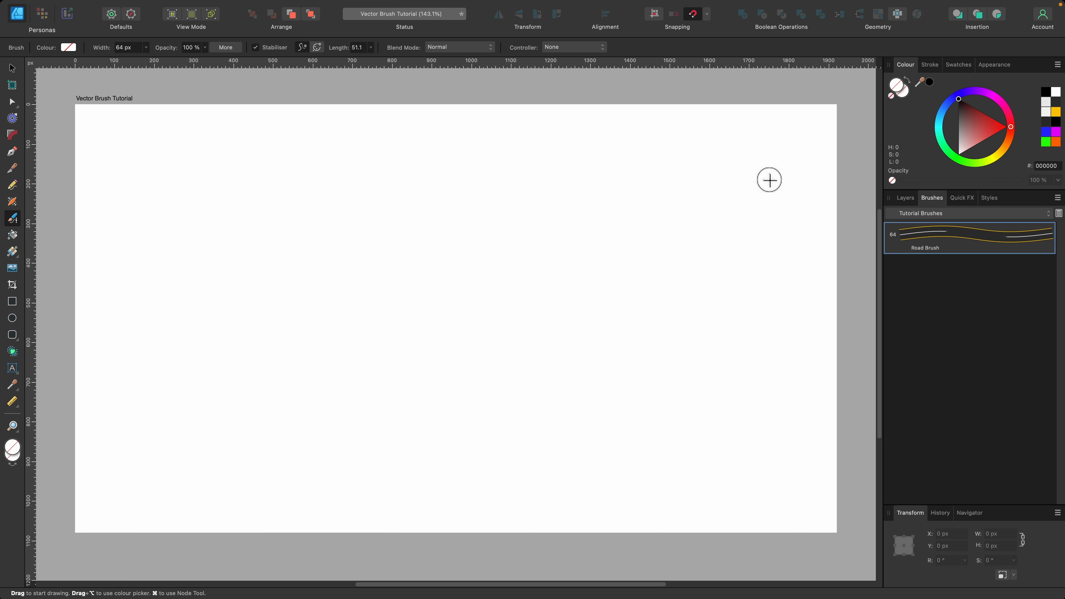
{"action": "mouse_move", "coordinate": [787, 184]}
{"action": "left_mouse_down"}
{"action": "mouse_move", "coordinate": [715, 155]}
{"action": "mouse_move", "coordinate": [671, 172]}
{"action": "mouse_move", "coordinate": [629, 227]}
{"action": "mouse_move", "coordinate": [581, 235]}
{"action": "mouse_move", "coordinate": [549, 218]}
{"action": "left_mouse_up"}
{"action": "scroll", "coordinate": [767, 187], "scroll_direction": "up", "scroll_amount": 5}
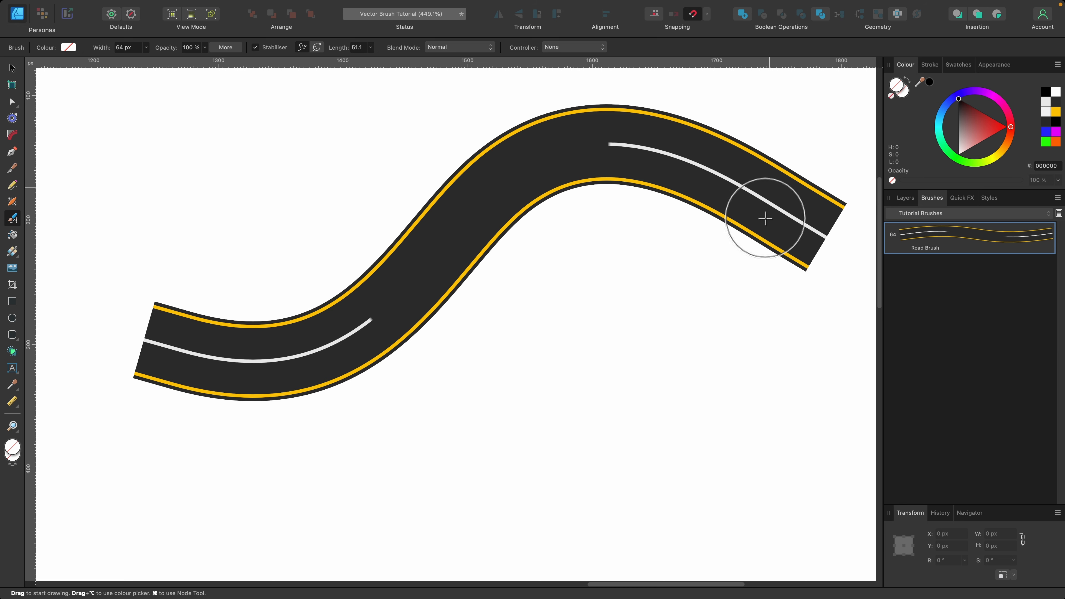
{"action": "scroll", "coordinate": [766, 219], "scroll_direction": "down", "scroll_amount": 5}
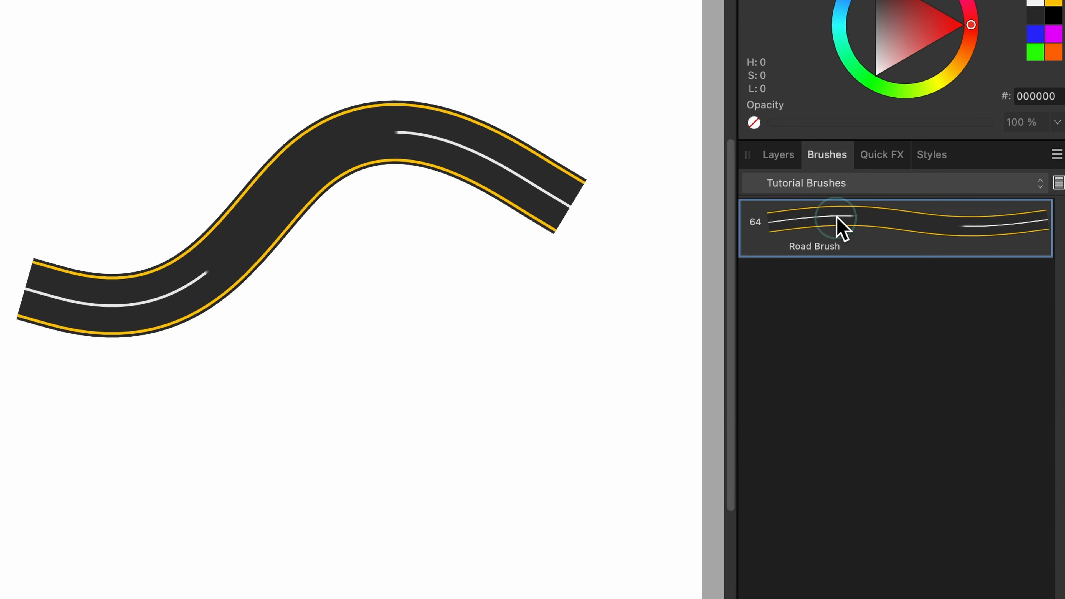
Step: Open Road Brush for editing and set its body to Repeat
{"action": "double_click", "coordinate": [836, 217]}
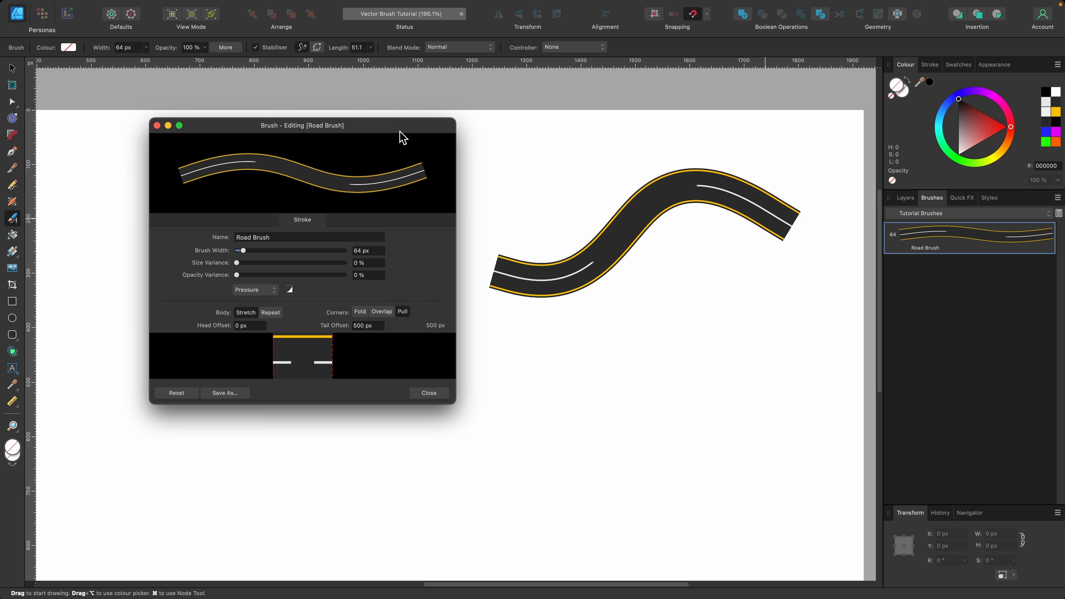
{"action": "left_click_drag", "start_coordinate": [400, 131], "coordinate": [427, 131]}
{"action": "scroll", "coordinate": [504, 200], "scroll_direction": "up", "scroll_amount": 3}
{"action": "scroll", "coordinate": [504, 200], "scroll_direction": "down", "scroll_amount": 2}
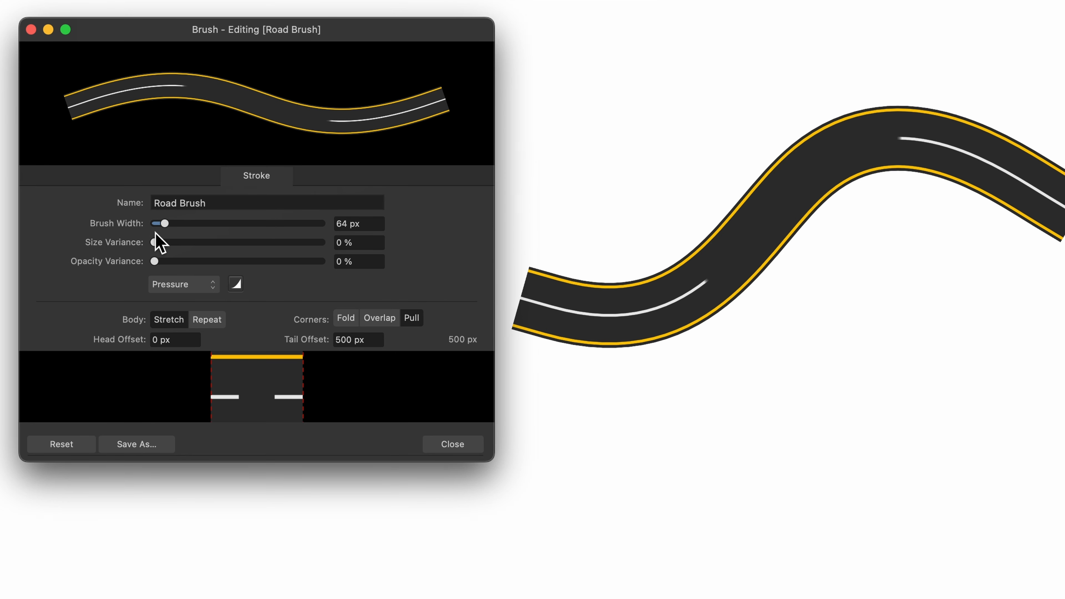
{"action": "mouse_move", "coordinate": [155, 242]}
{"action": "left_mouse_down"}
{"action": "mouse_move", "coordinate": [311, 240]}
{"action": "mouse_move", "coordinate": [110, 236]}
{"action": "mouse_move", "coordinate": [319, 257]}
{"action": "mouse_move", "coordinate": [104, 276]}
{"action": "left_mouse_up"}
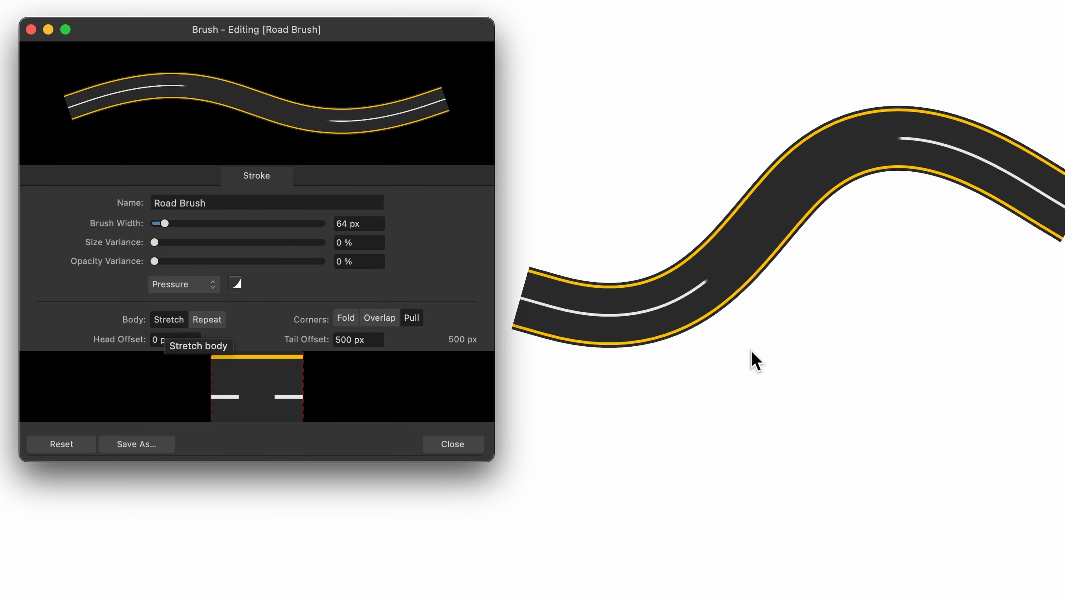
{"action": "left_click", "coordinate": [217, 319]}
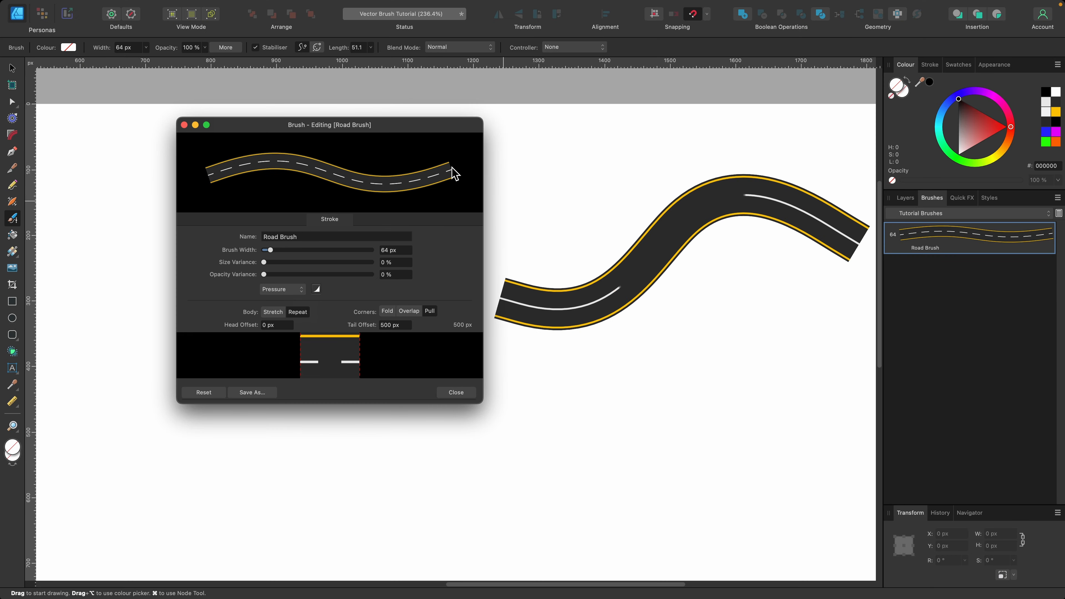
Step: Draw a second S-curved road stroke below the first with the repeating brush and shift its middle node to reshape the bend
{"action": "mouse_move", "coordinate": [838, 392]}
{"action": "left_mouse_down"}
{"action": "mouse_move", "coordinate": [762, 311]}
{"action": "mouse_move", "coordinate": [687, 412]}
{"action": "mouse_move", "coordinate": [627, 456]}
{"action": "mouse_move", "coordinate": [566, 463]}
{"action": "mouse_move", "coordinate": [493, 443]}
{"action": "mouse_move", "coordinate": [451, 370]}
{"action": "left_mouse_up"}
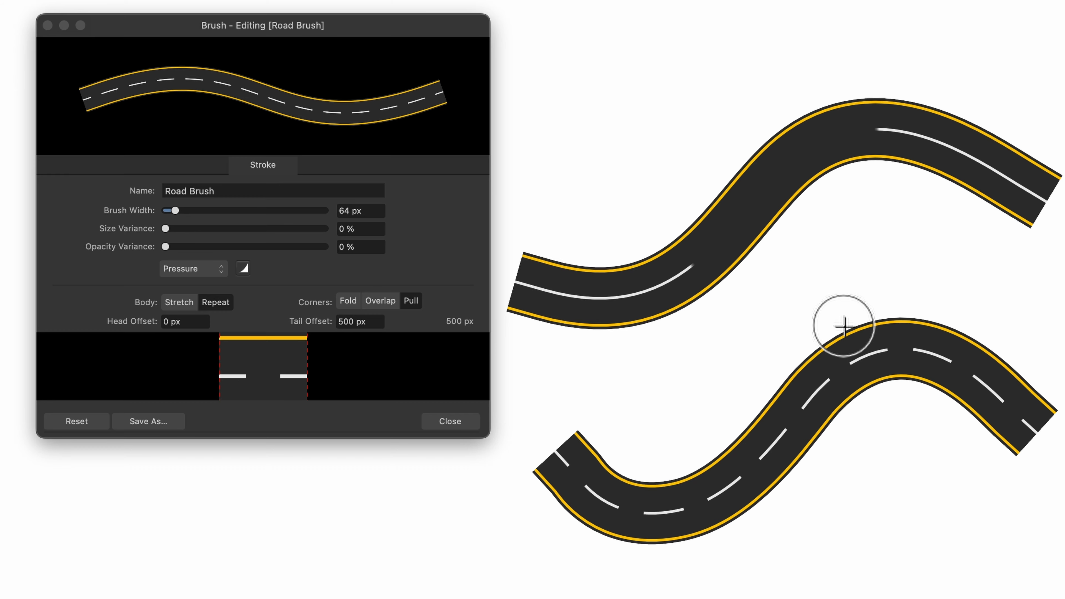
{"action": "key", "text": "v"}
{"action": "left_click", "coordinate": [849, 339]}
{"action": "mouse_move", "coordinate": [797, 405]}
{"action": "left_mouse_down"}
{"action": "mouse_move", "coordinate": [766, 309]}
{"action": "mouse_move", "coordinate": [772, 431]}
{"action": "mouse_move", "coordinate": [707, 355]}
{"action": "mouse_move", "coordinate": [789, 420]}
{"action": "mouse_move", "coordinate": [788, 388]}
{"action": "mouse_move", "coordinate": [755, 375]}
{"action": "left_mouse_up"}
Step: Delete the upper road stroke with the stretched centre line
{"action": "key", "text": "a"}
{"action": "left_click", "coordinate": [700, 265]}
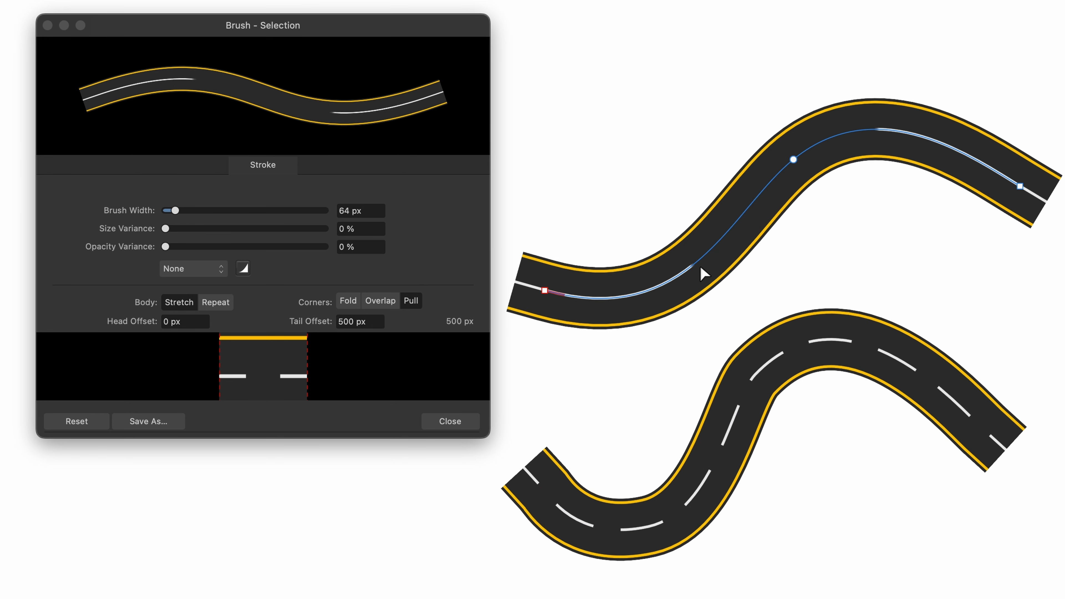
{"action": "key", "text": "Delete"}
Step: Reshape the remaining road into two straight legs meeting at a sharp corner by moving its nodes and deleting the extra bend node
{"action": "left_click_drag", "start_coordinate": [755, 375], "coordinate": [694, 206]}
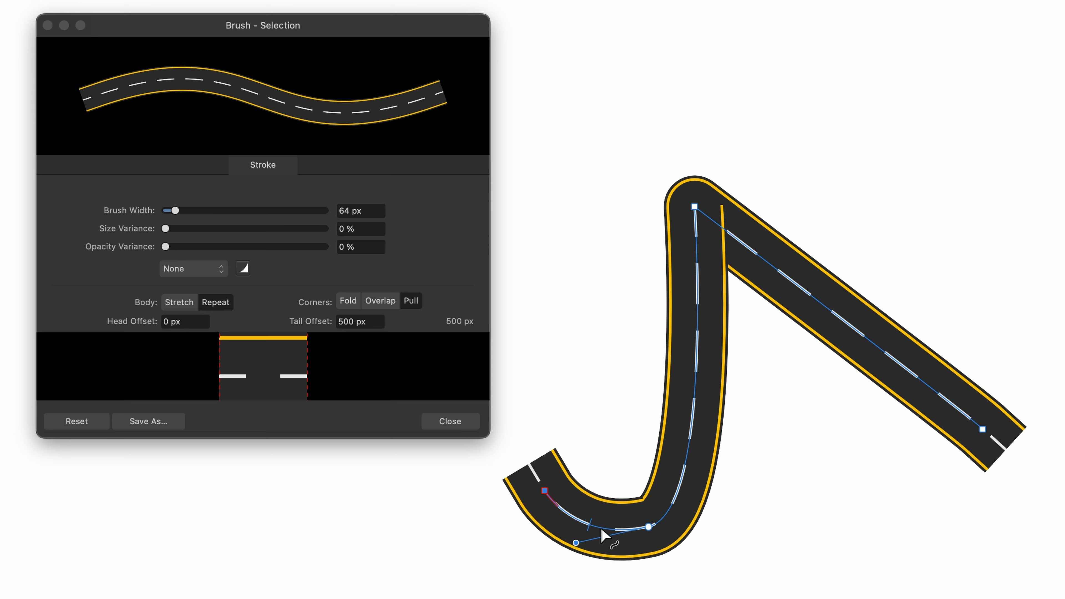
{"action": "left_click_drag", "start_coordinate": [691, 560], "coordinate": [614, 478]}
{"action": "key", "text": "Delete"}
{"action": "left_click_drag", "start_coordinate": [983, 430], "coordinate": [574, 221]}
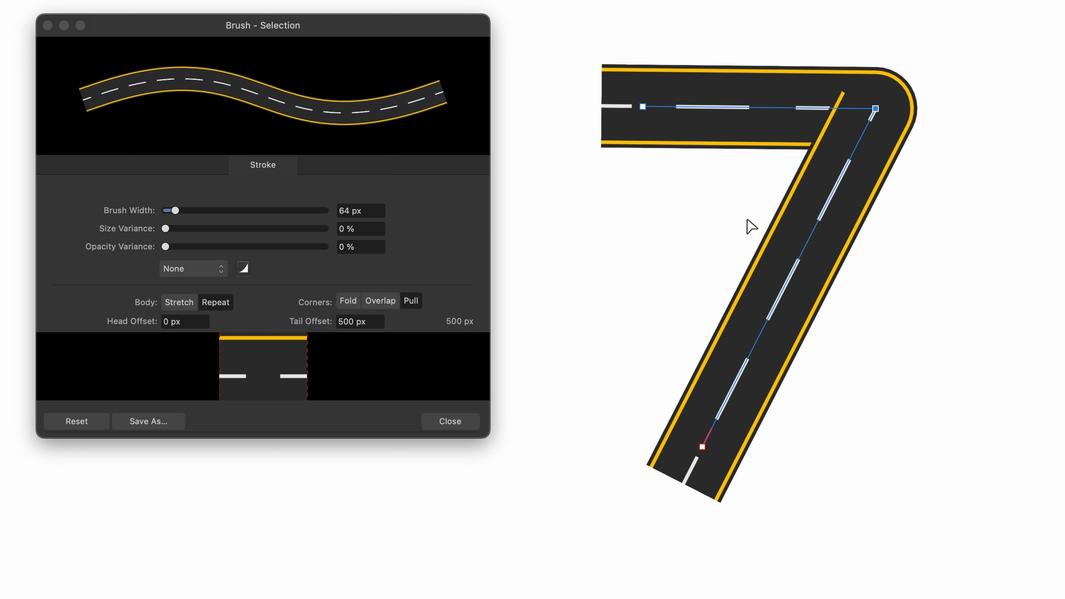
{"action": "left_click_drag", "start_coordinate": [703, 447], "coordinate": [720, 402]}
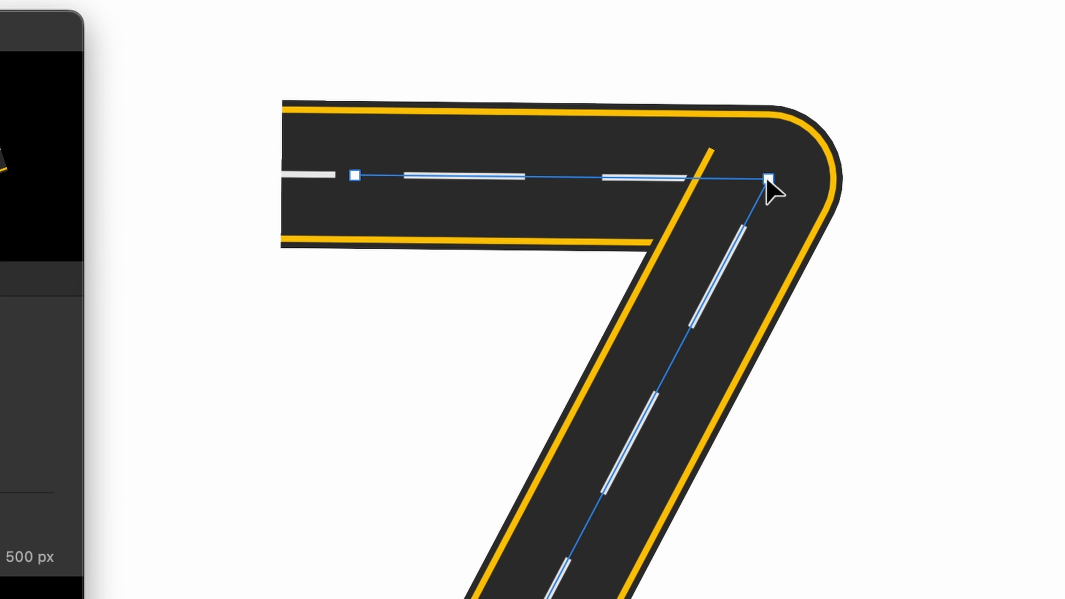
{"action": "left_click", "coordinate": [876, 109]}
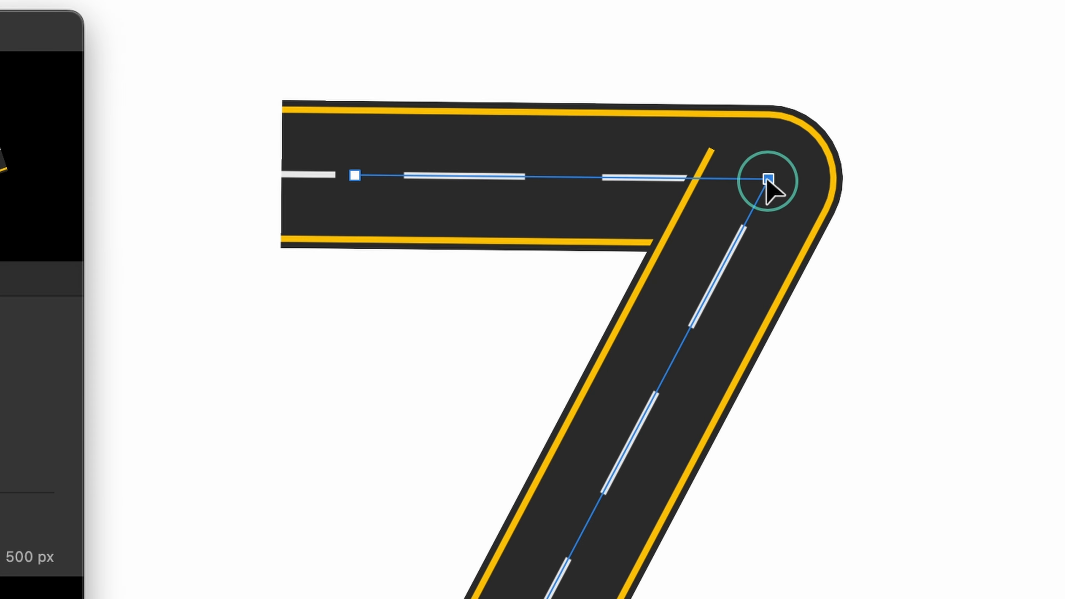
{"action": "left_click_drag", "start_coordinate": [767, 180], "coordinate": [756, 181]}
Step: Try the Overlap and Fold corner styles on the sharp bend, shift the road's lower end, and return the corners to Pull
{"action": "left_click", "coordinate": [382, 302]}
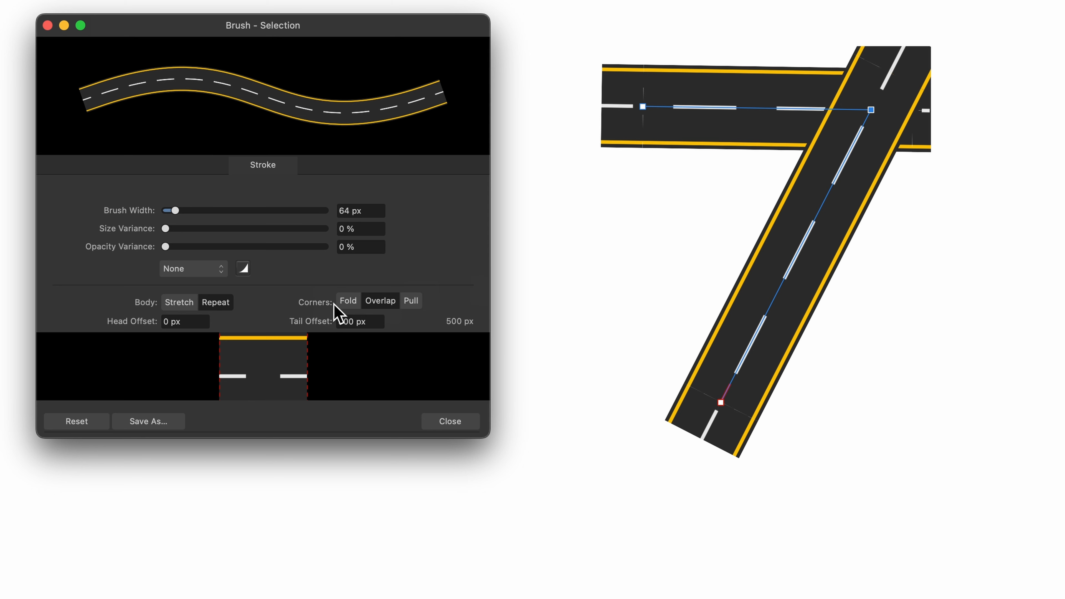
{"action": "left_click", "coordinate": [345, 302]}
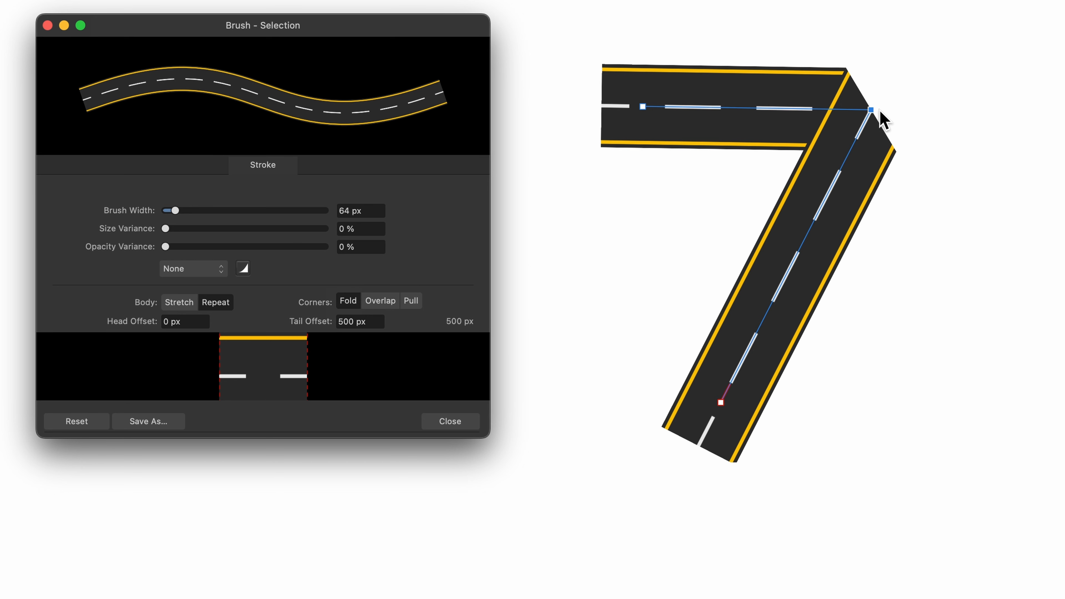
{"action": "left_click", "coordinate": [720, 403]}
{"action": "mouse_move", "coordinate": [719, 403]}
{"action": "left_mouse_down"}
{"action": "mouse_move", "coordinate": [883, 430]}
{"action": "mouse_move", "coordinate": [697, 409]}
{"action": "mouse_move", "coordinate": [861, 442]}
{"action": "mouse_move", "coordinate": [915, 441]}
{"action": "mouse_move", "coordinate": [785, 430]}
{"action": "mouse_move", "coordinate": [858, 423]}
{"action": "mouse_move", "coordinate": [767, 421]}
{"action": "mouse_move", "coordinate": [859, 423]}
{"action": "mouse_move", "coordinate": [755, 434]}
{"action": "left_mouse_up"}
{"action": "left_click", "coordinate": [375, 303]}
{"action": "left_click", "coordinate": [412, 301]}
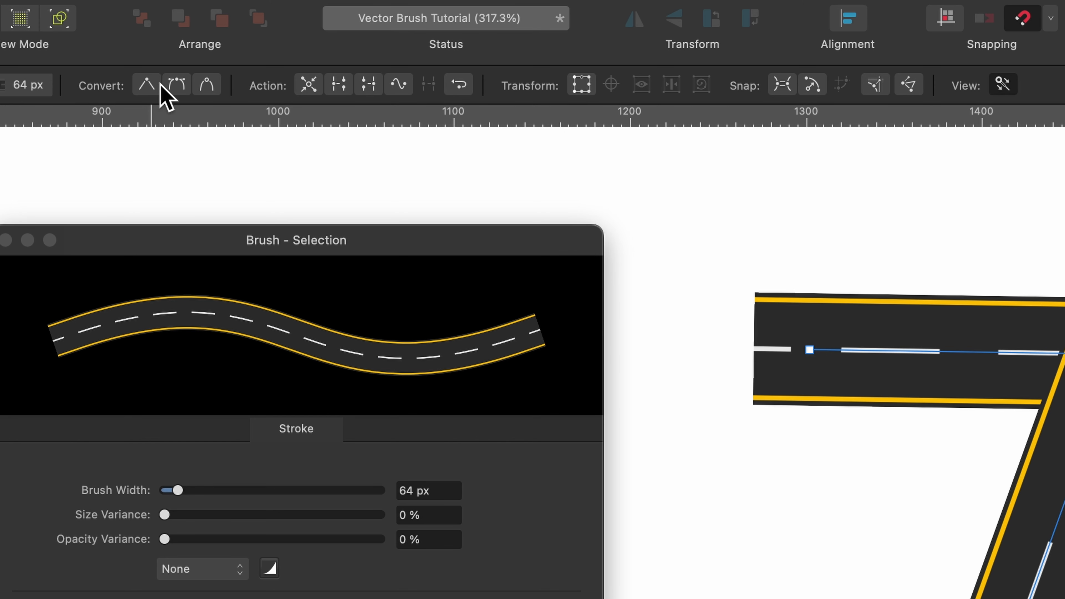
Step: Convert the corner node to smooth and compare the Fold and Overlap corner styles before restoring Pull
{"action": "left_click", "coordinate": [180, 86]}
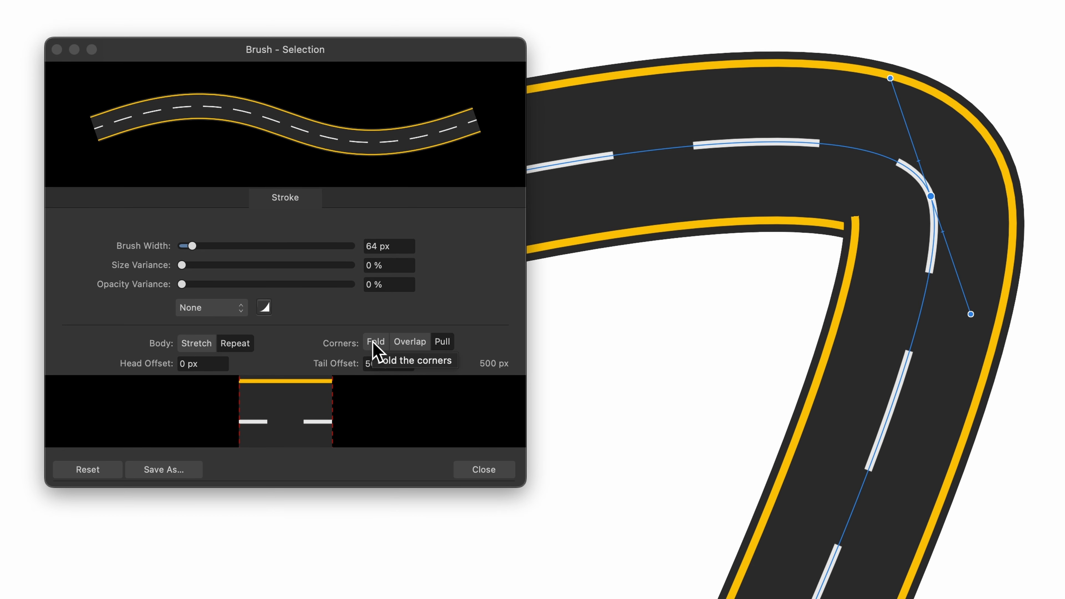
{"action": "left_click", "coordinate": [373, 343]}
{"action": "left_click", "coordinate": [404, 342]}
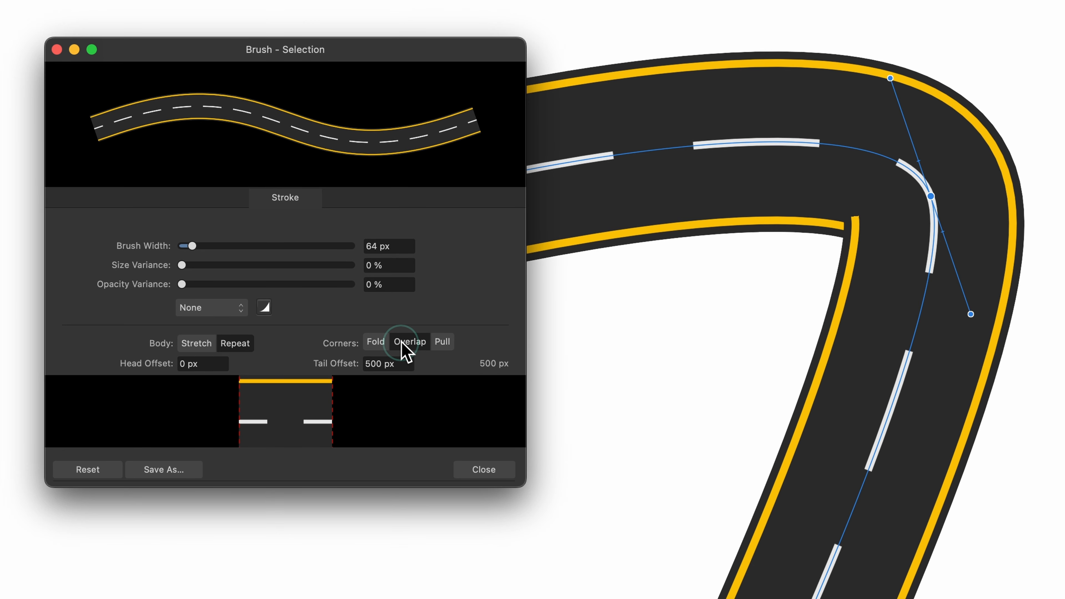
{"action": "left_click", "coordinate": [443, 342]}
{"action": "scroll", "coordinate": [673, 371], "scroll_direction": "down", "scroll_amount": 4}
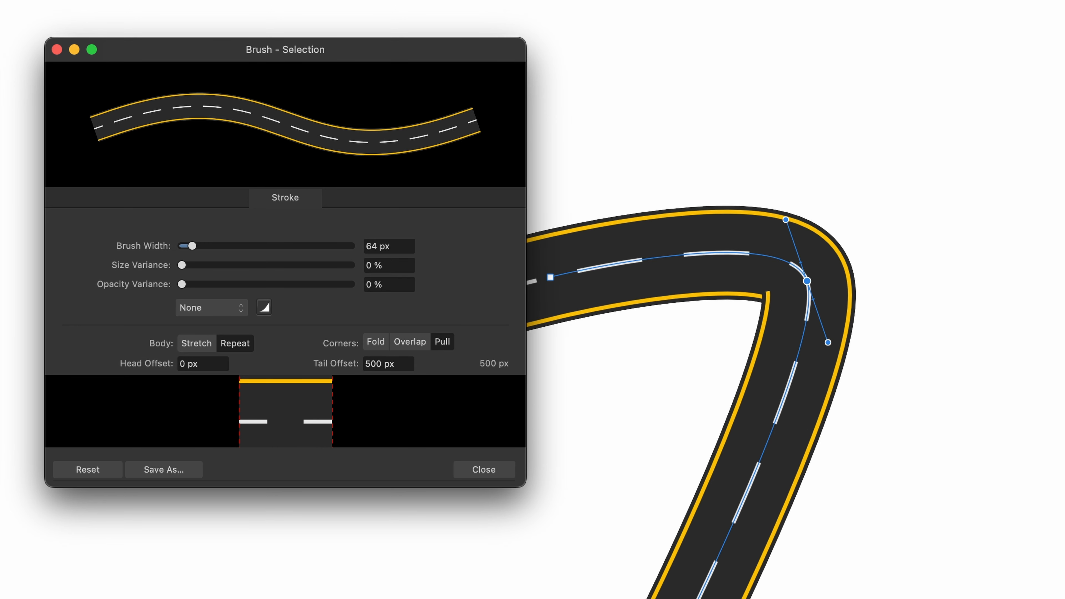
Step: Extend the smooth bend node's lower handle outward to widen the curve and check the corner style
{"action": "left_click", "coordinate": [777, 461]}
{"action": "scroll", "coordinate": [792, 259], "scroll_direction": "up", "scroll_amount": 3}
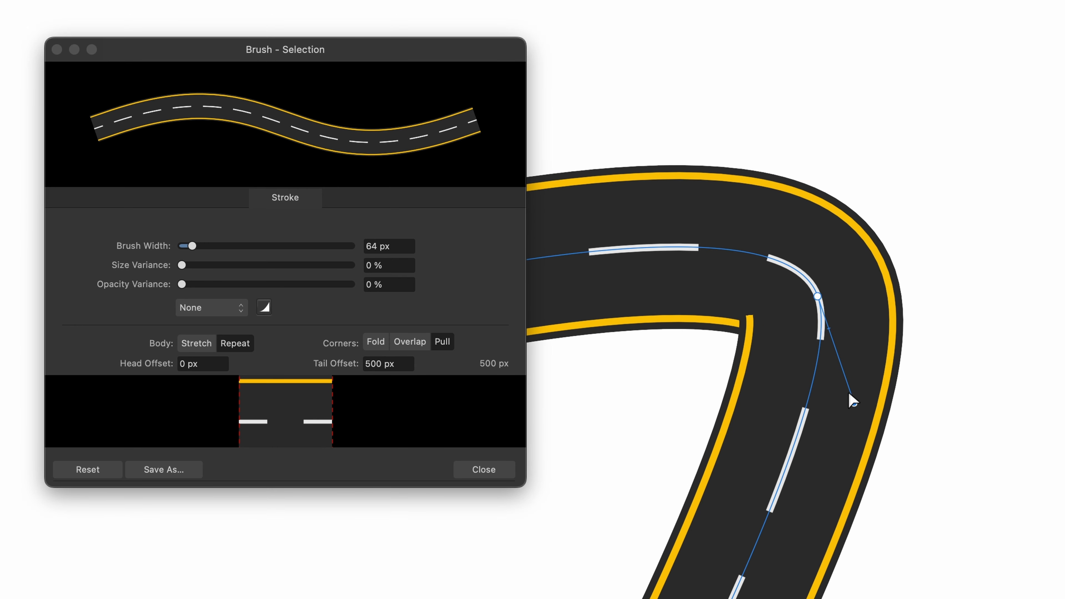
{"action": "left_click", "coordinate": [859, 407]}
{"action": "left_click_drag", "start_coordinate": [859, 408], "coordinate": [1047, 486]}
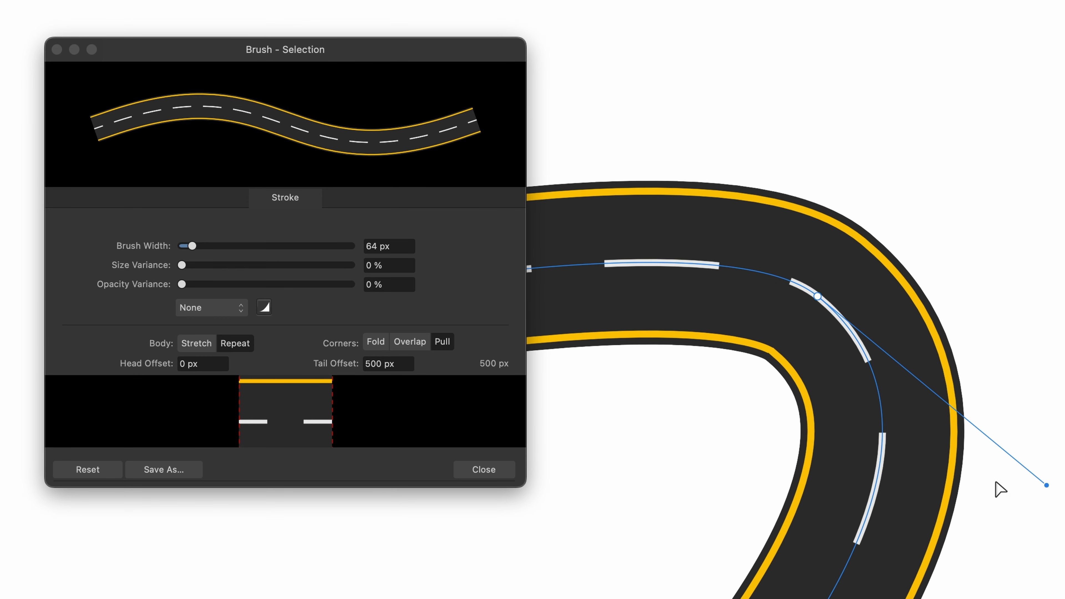
{"action": "left_click", "coordinate": [419, 344]}
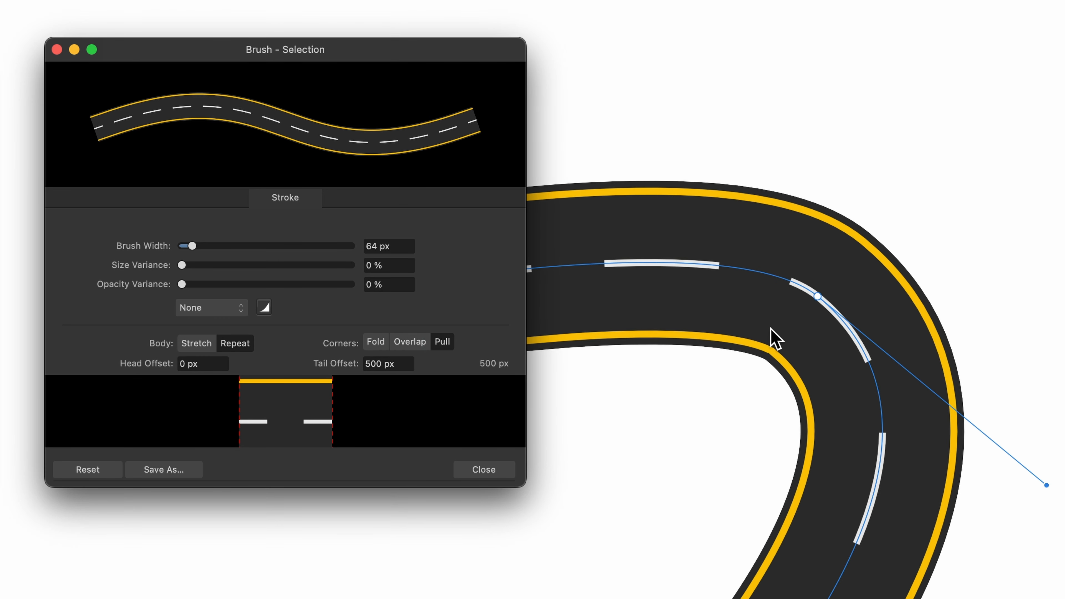
Step: Refine the curve by adjusting the bend node, its upper handle and the road's lower end, and close the brush editor
{"action": "left_click", "coordinate": [816, 295]}
{"action": "left_click_drag", "start_coordinate": [730, 225], "coordinate": [689, 174]}
{"action": "scroll", "coordinate": [820, 294], "scroll_direction": "down", "scroll_amount": 3}
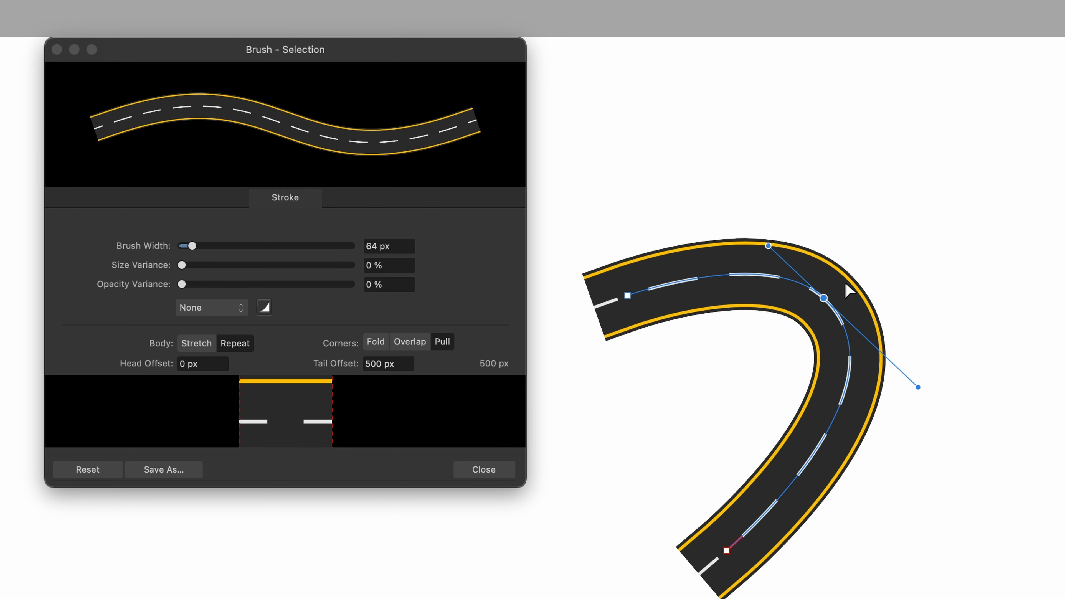
{"action": "left_click_drag", "start_coordinate": [768, 246], "coordinate": [791, 224]}
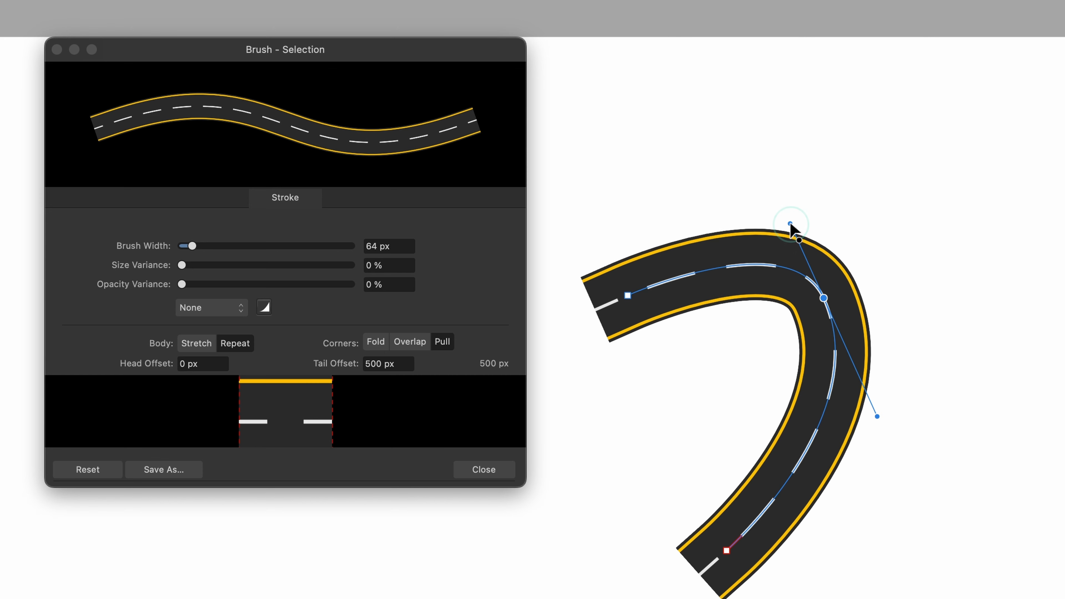
{"action": "left_click_drag", "start_coordinate": [728, 552], "coordinate": [726, 574]}
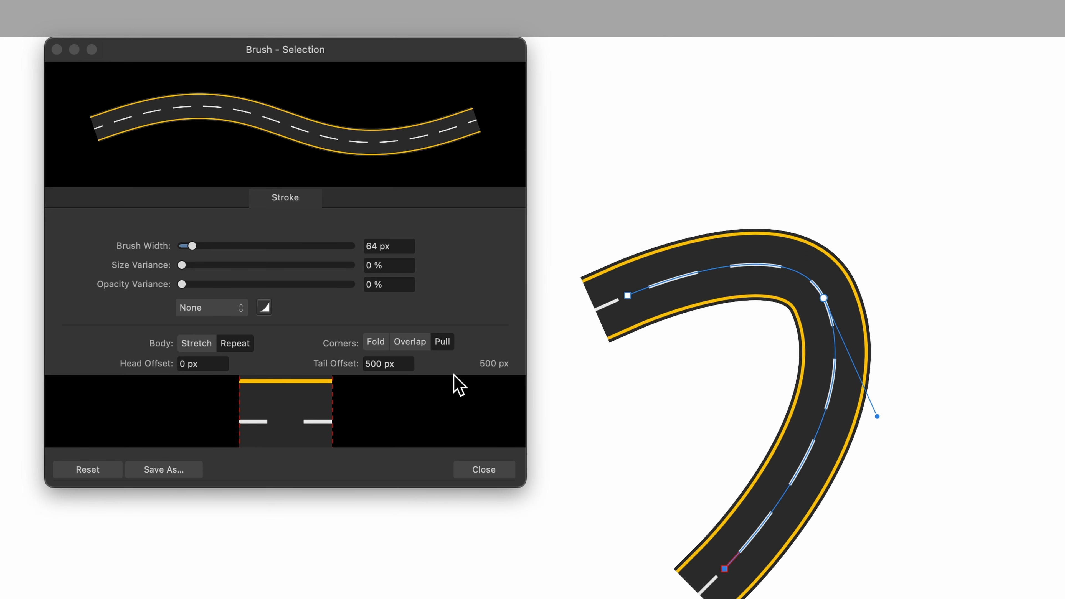
{"action": "left_click", "coordinate": [484, 469]}
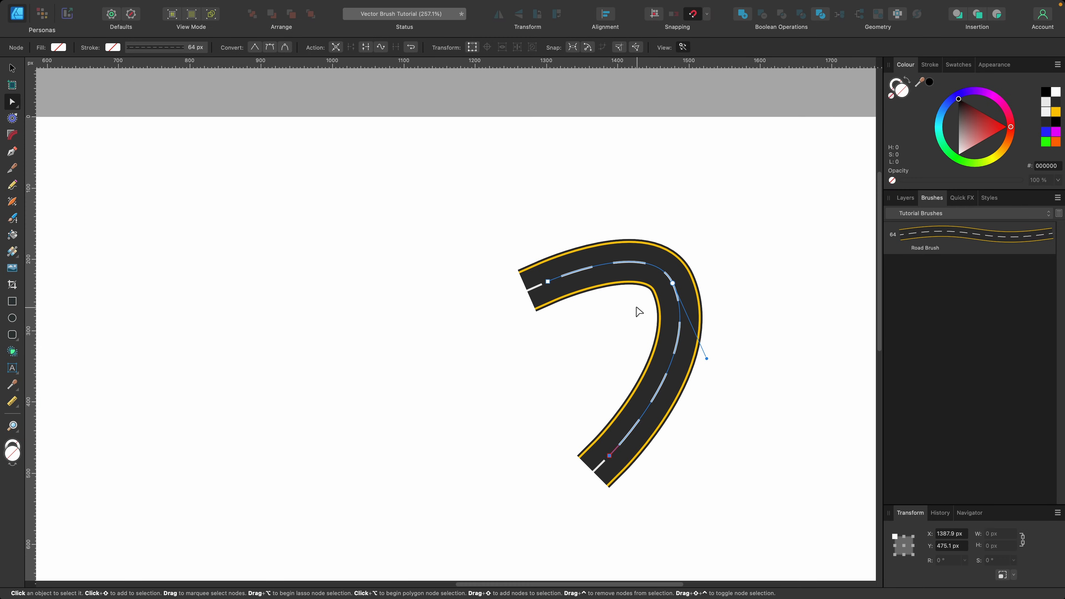
Step: Move the road's lower end node up and inward to tighten the curve
{"action": "scroll", "coordinate": [637, 309], "scroll_direction": "up", "scroll_amount": 3}
{"action": "scroll", "coordinate": [637, 308], "scroll_direction": "down", "scroll_amount": 1}
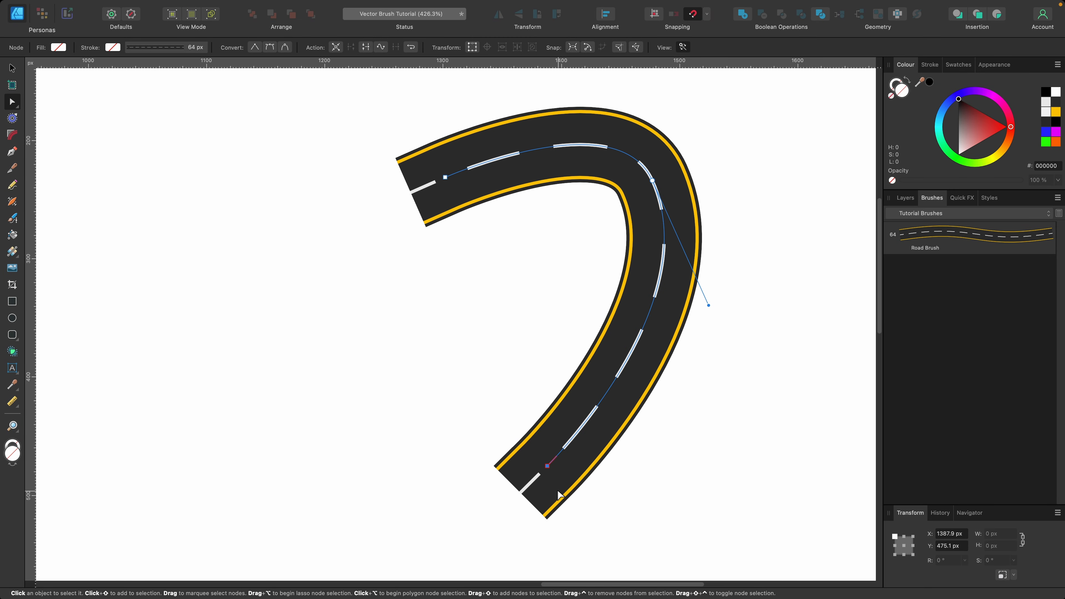
{"action": "left_click_drag", "start_coordinate": [547, 468], "coordinate": [492, 376]}
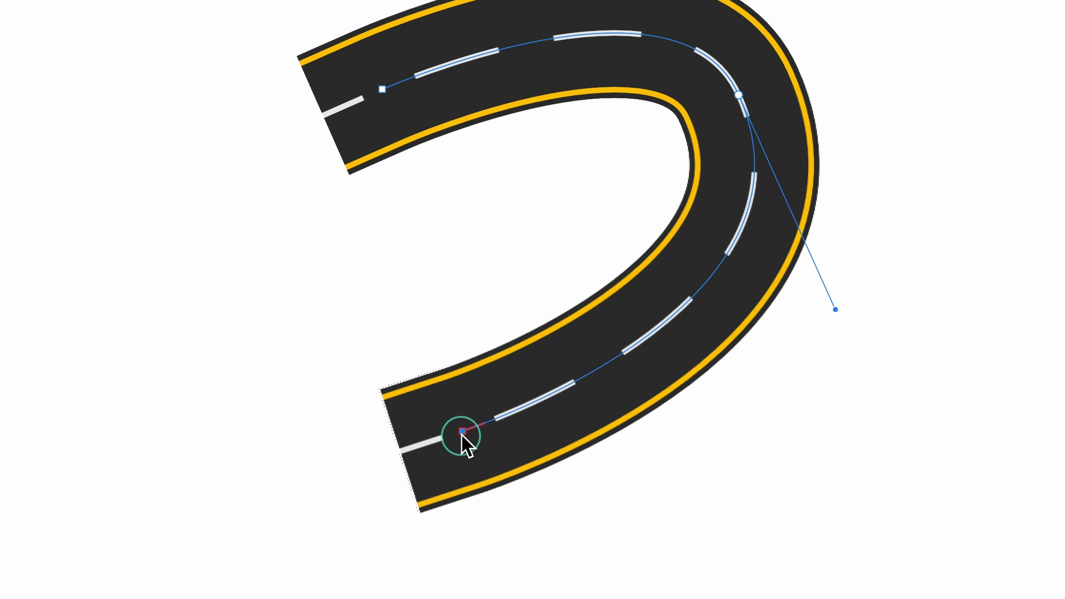
{"action": "left_click_drag", "start_coordinate": [462, 432], "coordinate": [468, 432]}
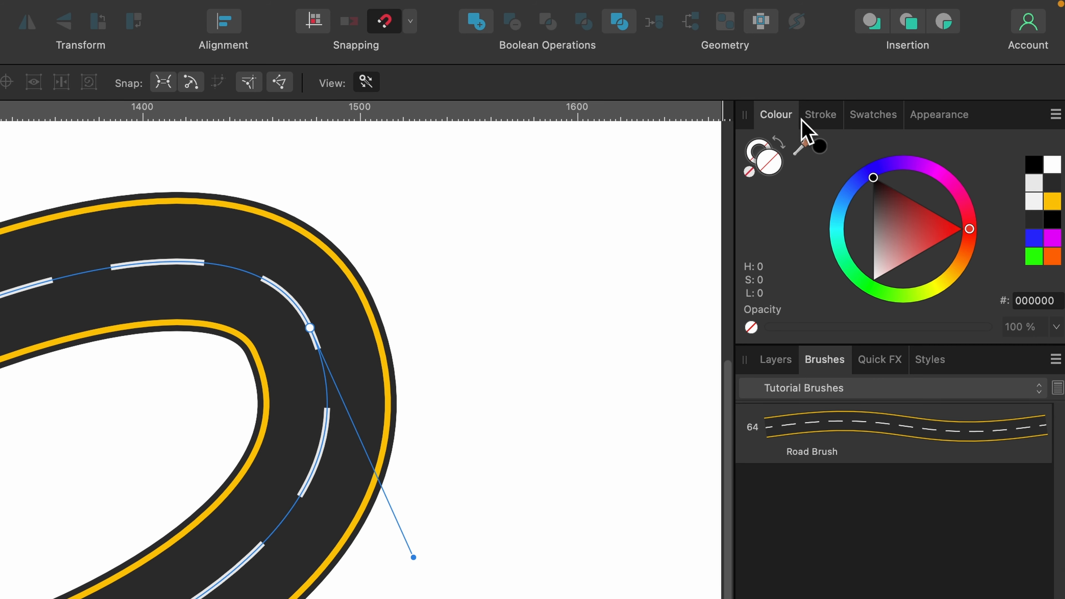
Step: Set the road stroke's cap to Butt Cap and readjust its lower end node and the bend node's handle
{"action": "left_click", "coordinate": [809, 119]}
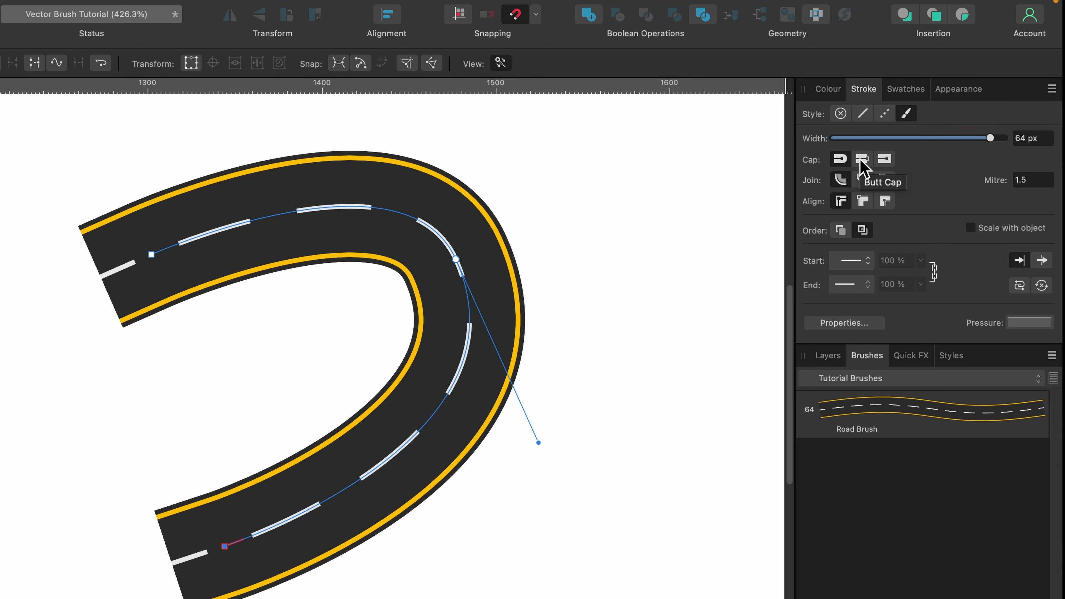
{"action": "left_click", "coordinate": [860, 162]}
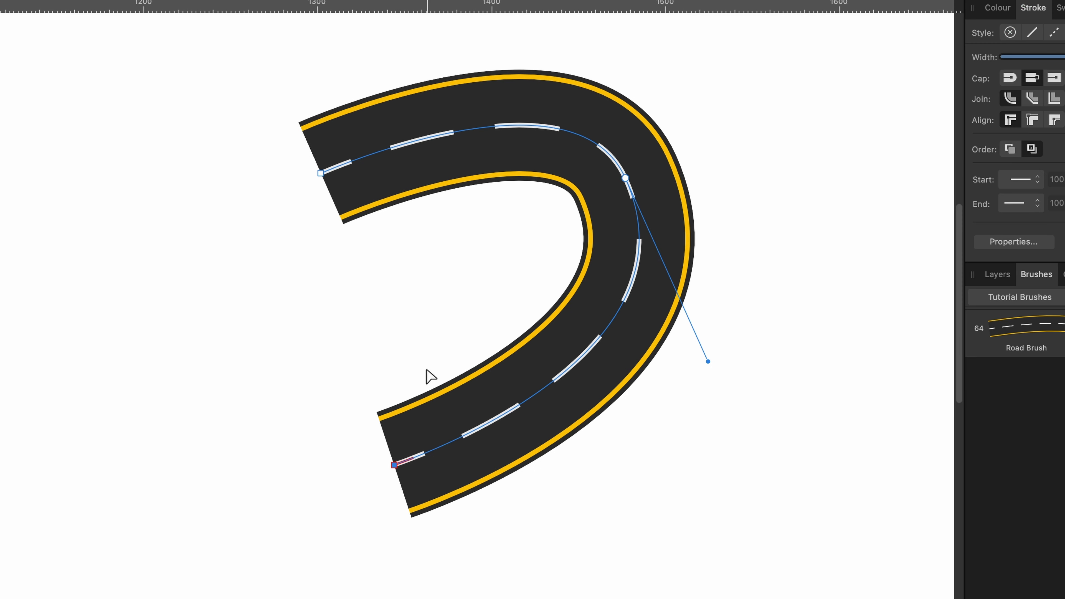
{"action": "left_click_drag", "start_coordinate": [396, 467], "coordinate": [435, 460]}
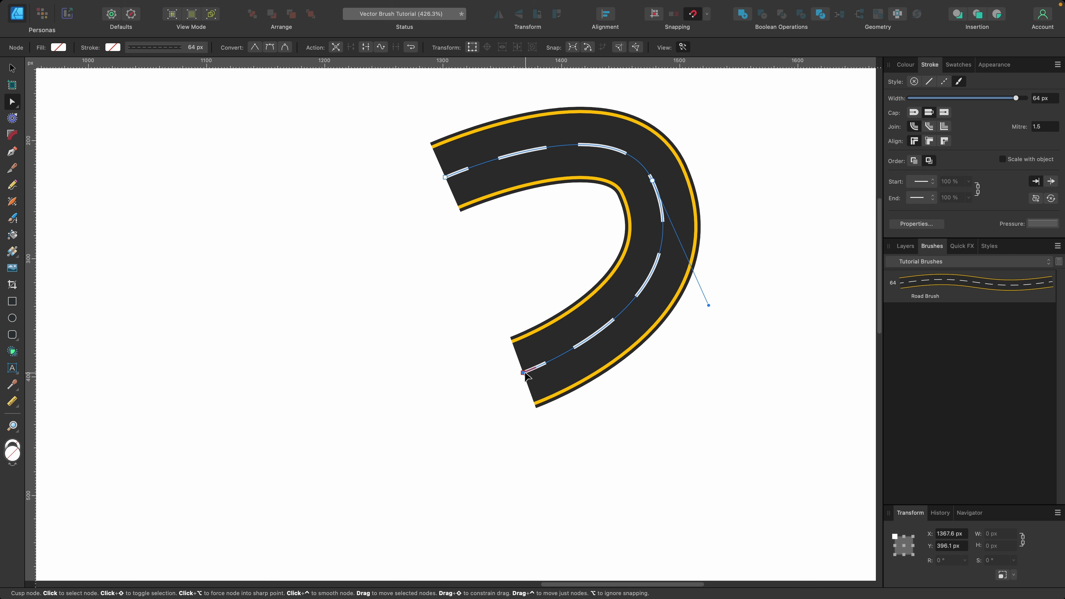
{"action": "left_click_drag", "start_coordinate": [523, 372], "coordinate": [571, 453]}
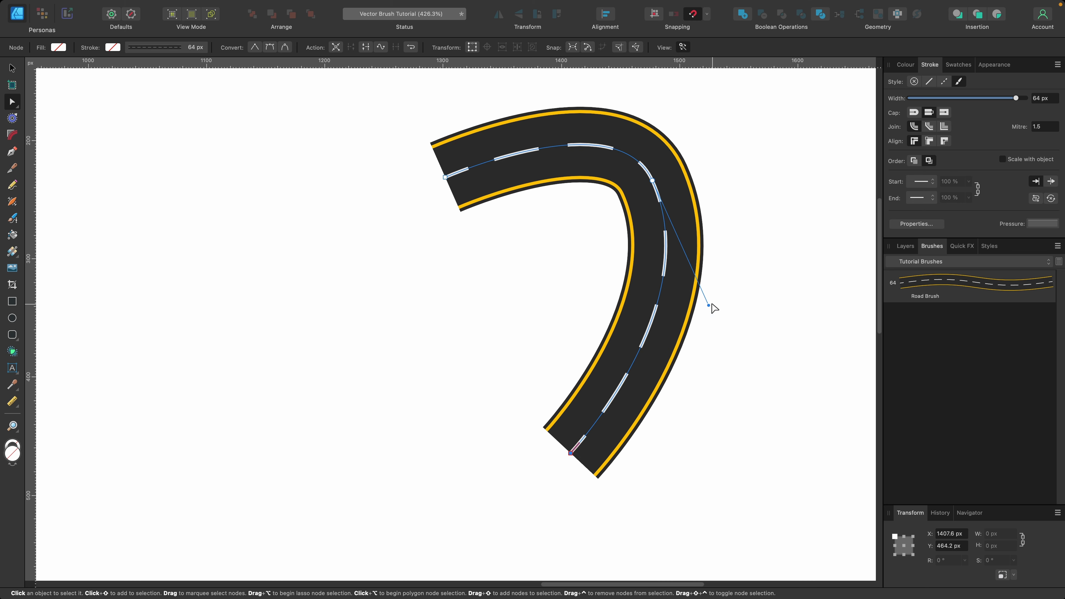
{"action": "mouse_move", "coordinate": [710, 305]}
{"action": "left_mouse_down"}
{"action": "mouse_move", "coordinate": [707, 230]}
{"action": "mouse_move", "coordinate": [734, 309]}
{"action": "left_mouse_up"}
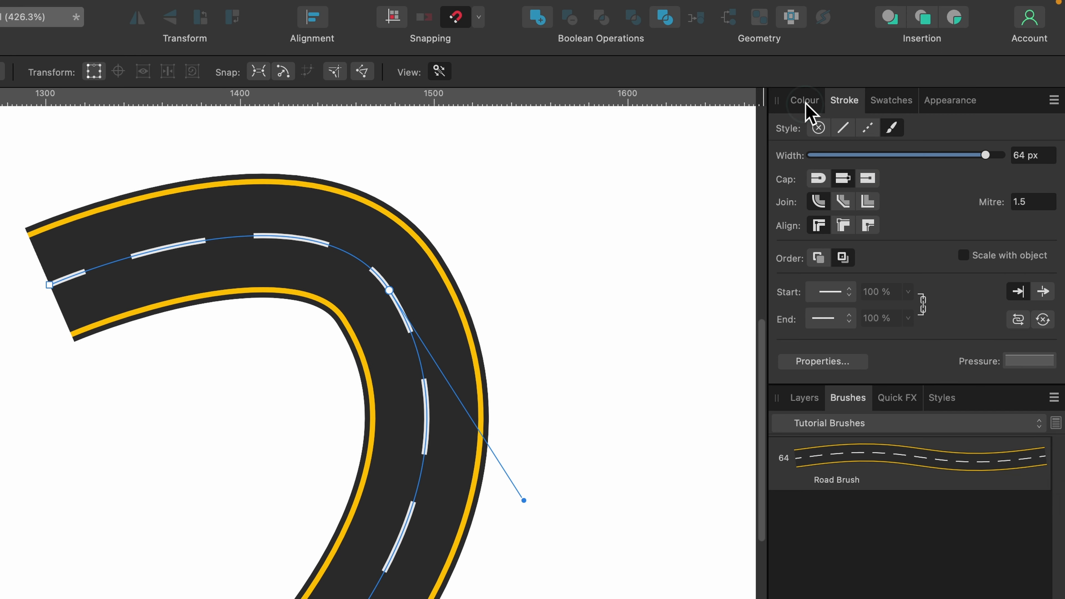
Step: Try blue tints with hues 211 and 196 on the curved road stroke, and reset its stroke colour to none
{"action": "left_click", "coordinate": [906, 66]}
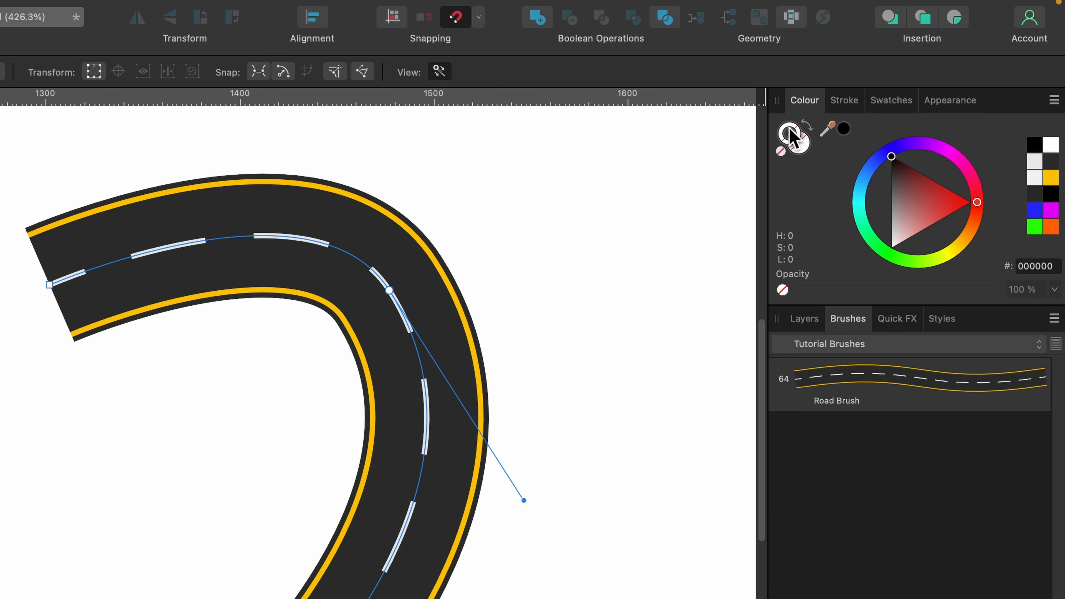
{"action": "left_click", "coordinate": [868, 172]}
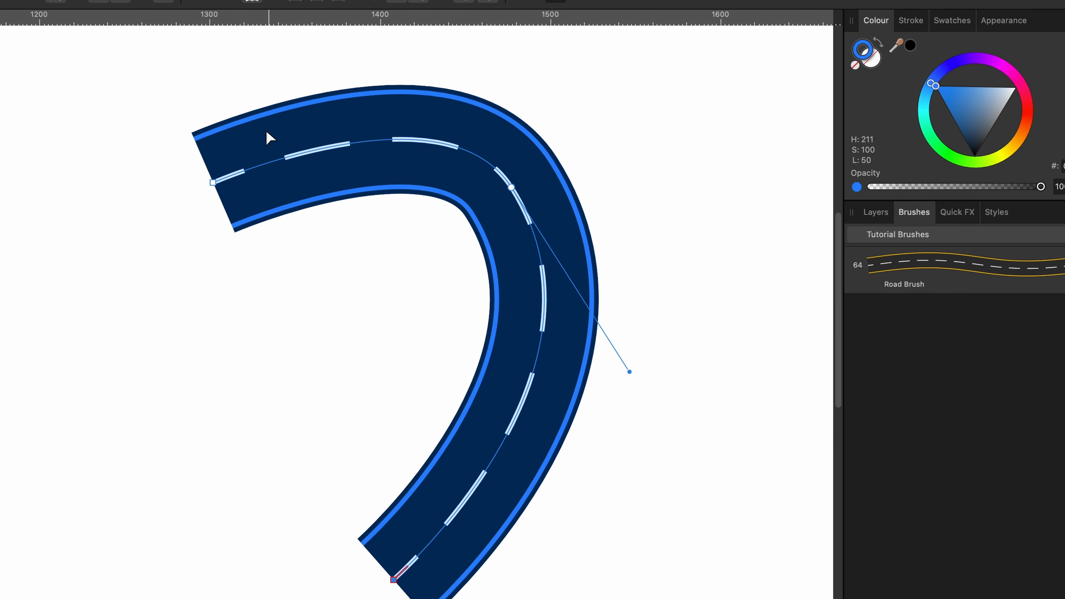
{"action": "mouse_move", "coordinate": [958, 73]}
{"action": "left_mouse_down"}
{"action": "mouse_move", "coordinate": [963, 60]}
{"action": "mouse_move", "coordinate": [1049, 107]}
{"action": "mouse_move", "coordinate": [968, 185]}
{"action": "mouse_move", "coordinate": [889, 118]}
{"action": "mouse_move", "coordinate": [898, 90]}
{"action": "left_mouse_up"}
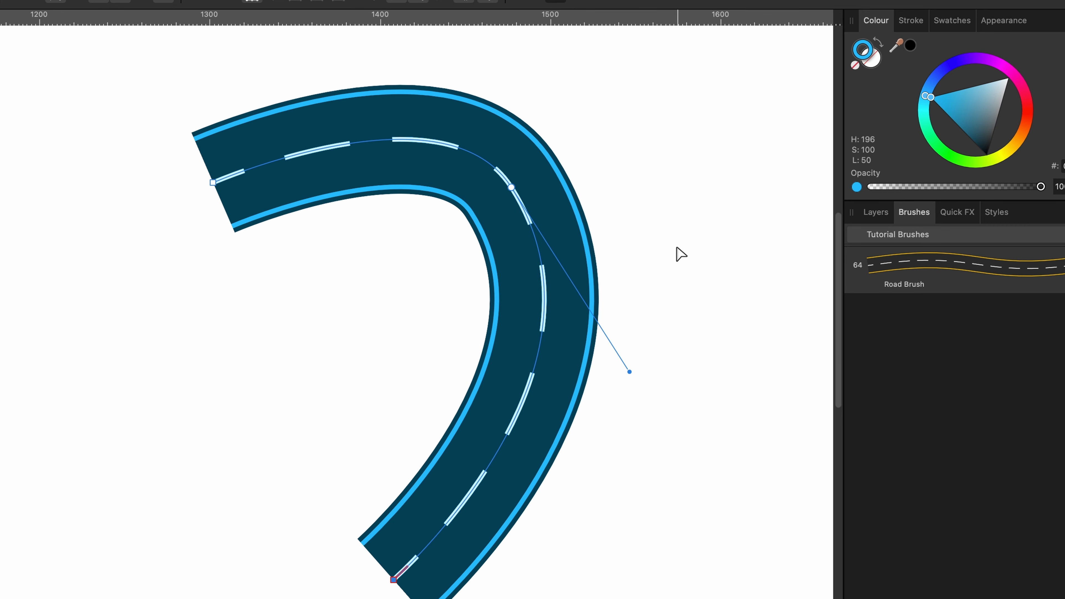
{"action": "left_click", "coordinate": [856, 66]}
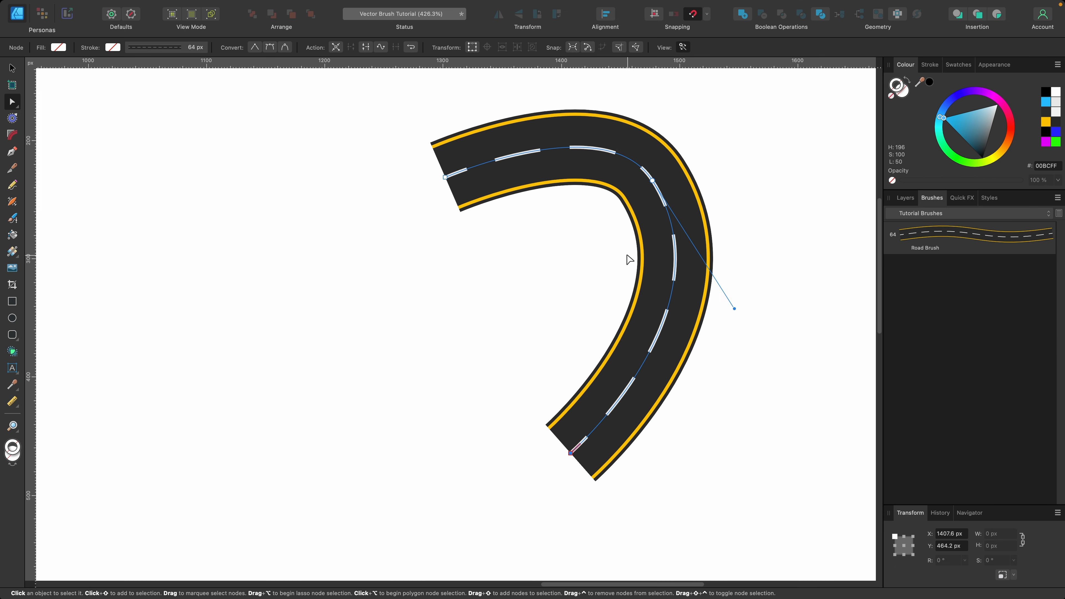
Step: Paint a C-shaped road beside the existing curve using the Vector Brush tool with its controller set to Pressure
{"action": "scroll", "coordinate": [627, 260], "scroll_direction": "down", "scroll_amount": 6}
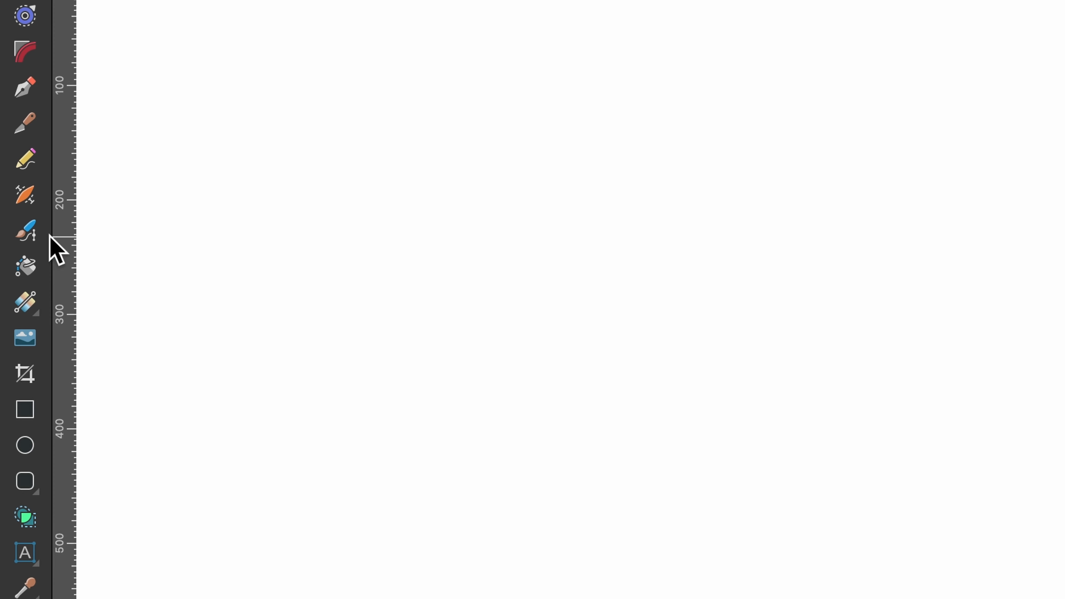
{"action": "left_click", "coordinate": [35, 232]}
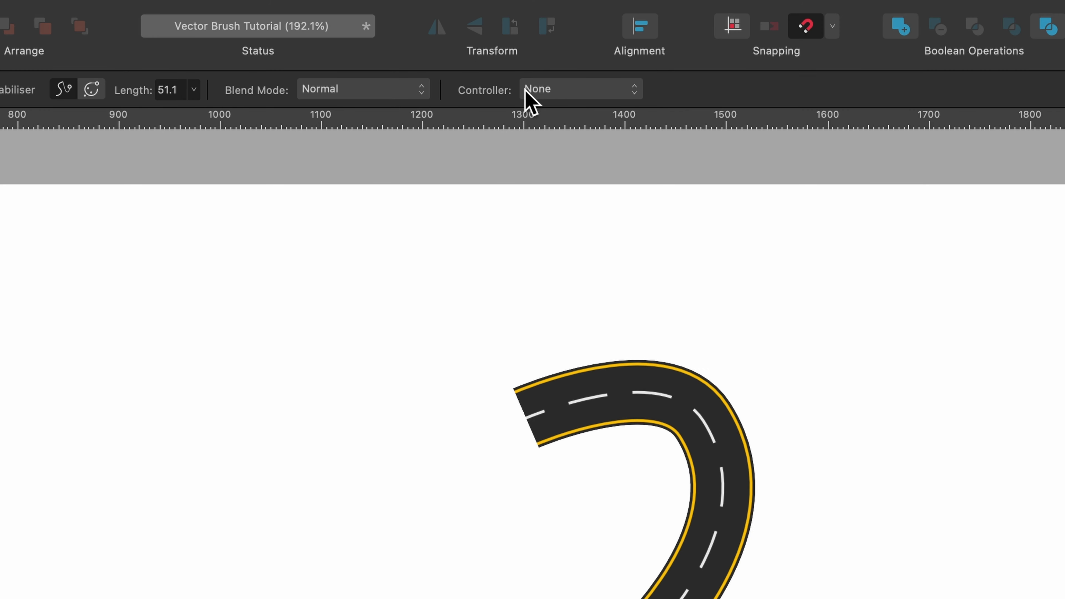
{"action": "left_click", "coordinate": [564, 47]}
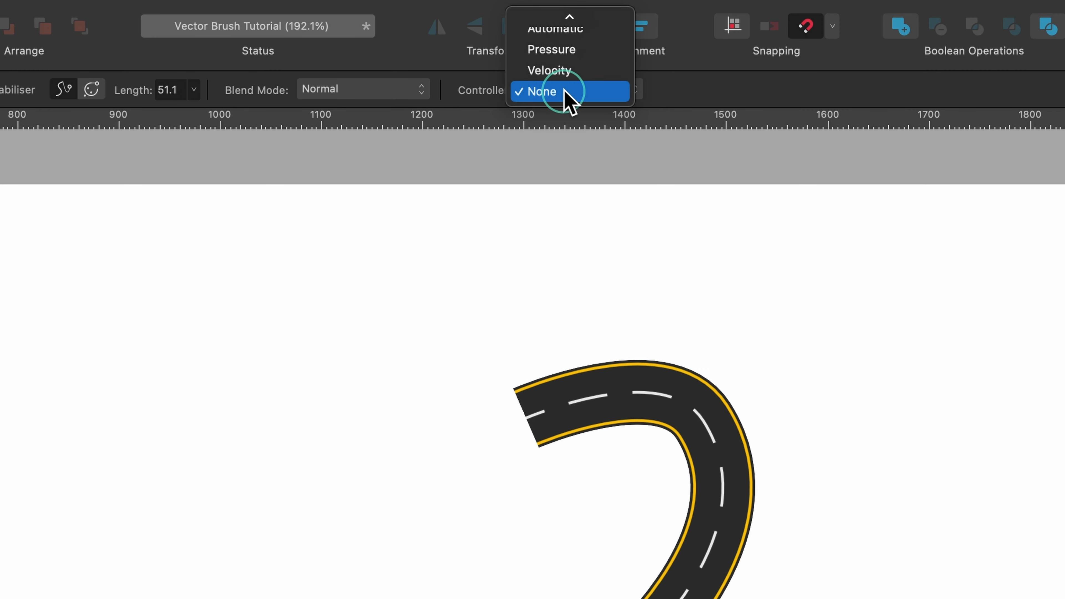
{"action": "left_click", "coordinate": [583, 51]}
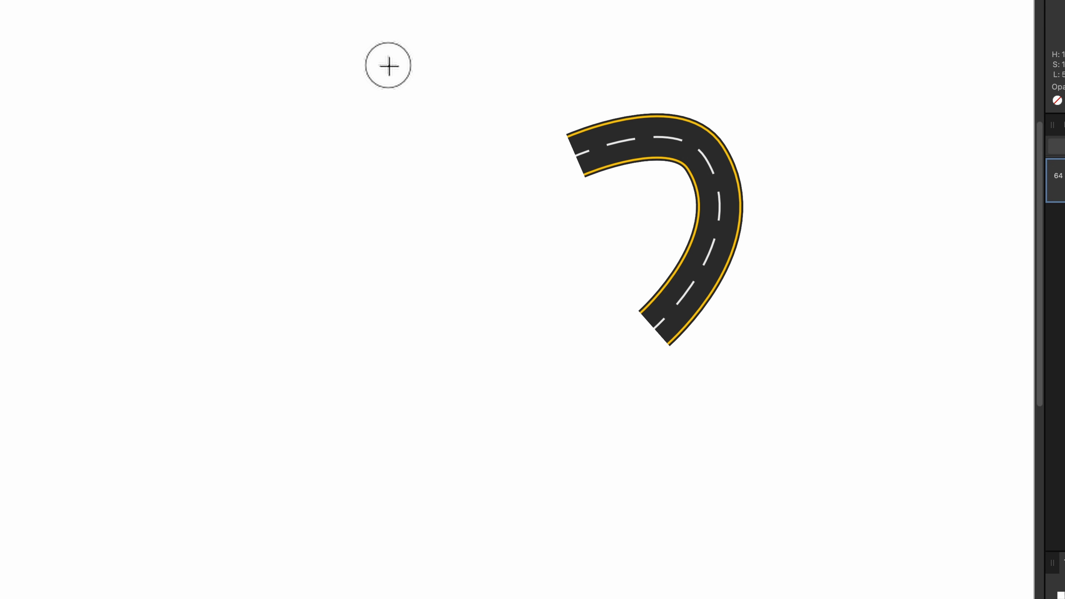
{"action": "mouse_move", "coordinate": [389, 66]}
{"action": "left_mouse_down"}
{"action": "mouse_move", "coordinate": [322, 72]}
{"action": "mouse_move", "coordinate": [246, 105]}
{"action": "mouse_move", "coordinate": [209, 135]}
{"action": "mouse_move", "coordinate": [192, 187]}
{"action": "mouse_move", "coordinate": [232, 276]}
{"action": "mouse_move", "coordinate": [317, 333]}
{"action": "mouse_move", "coordinate": [420, 202]}
{"action": "left_mouse_up"}
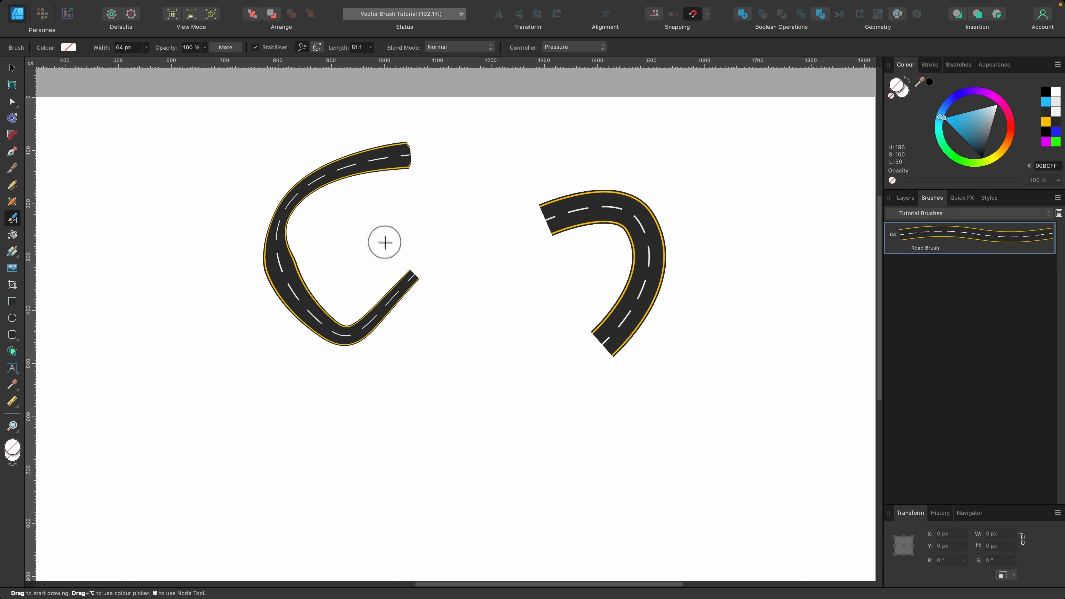
Step: Increase the brush width to 160 px and paint a long S-curved road sweeping across the lower part of the artboard
{"action": "scroll", "coordinate": [502, 323], "scroll_direction": "down", "scroll_amount": 3}
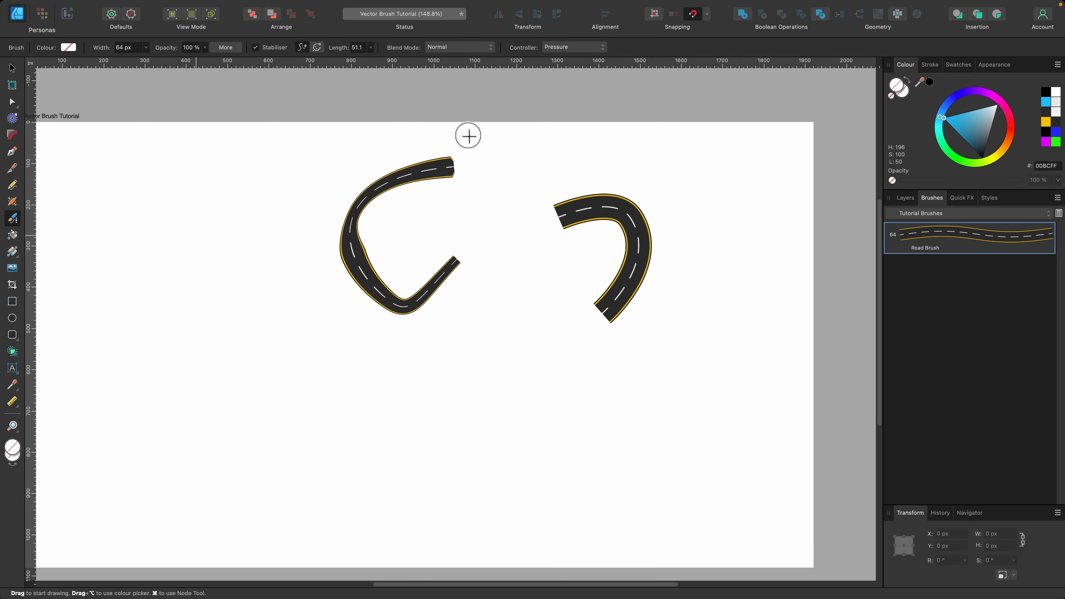
{"action": "left_click", "coordinate": [145, 49]}
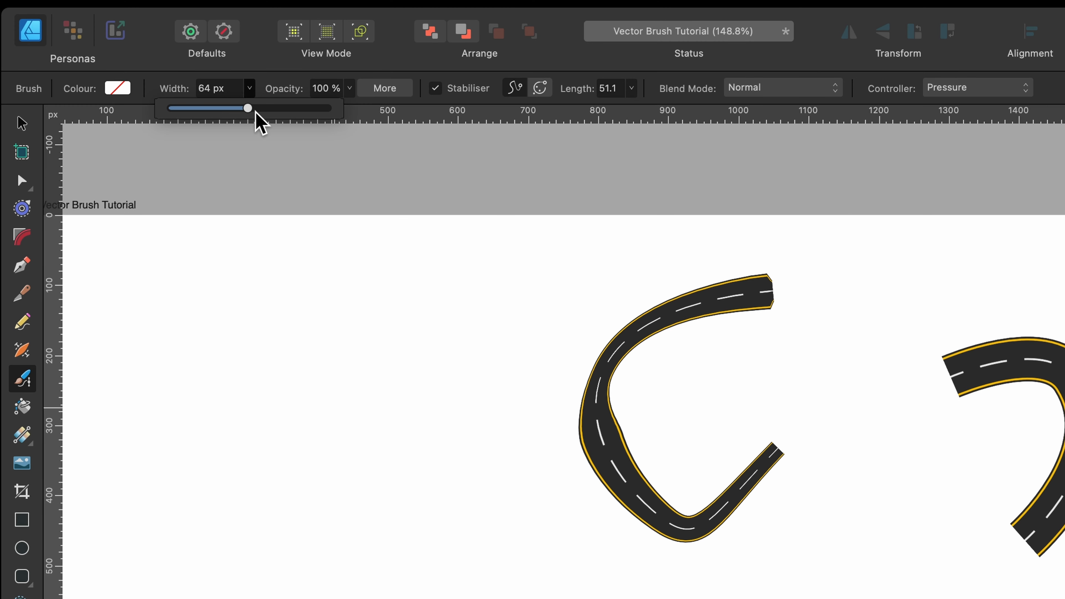
{"action": "left_click_drag", "start_coordinate": [254, 111], "coordinate": [268, 108]}
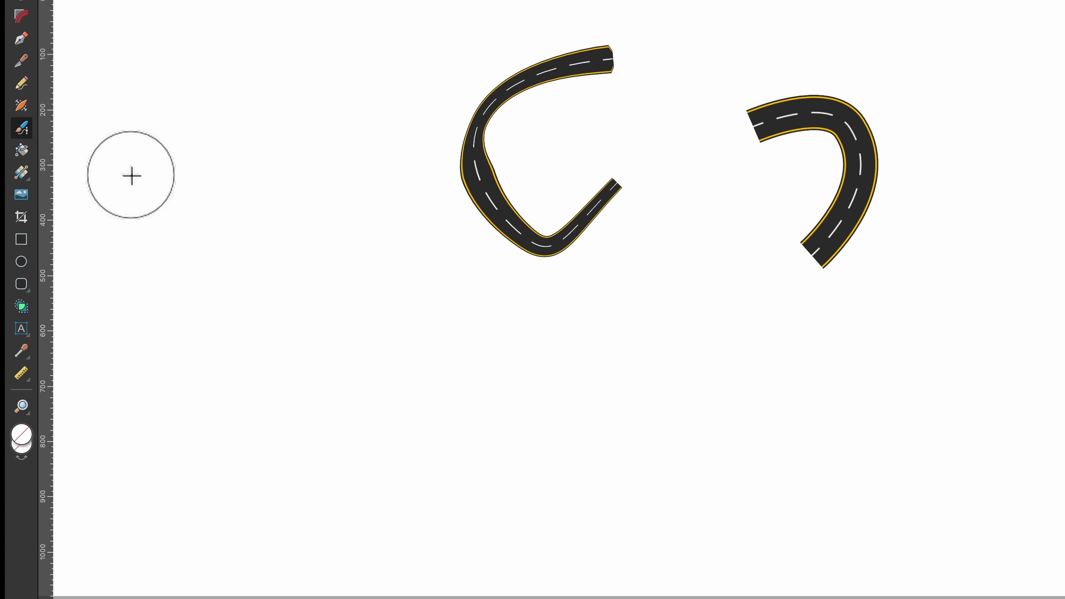
{"action": "mouse_move", "coordinate": [138, 178]}
{"action": "left_mouse_down"}
{"action": "mouse_move", "coordinate": [176, 179]}
{"action": "mouse_move", "coordinate": [201, 196]}
{"action": "mouse_move", "coordinate": [248, 297]}
{"action": "mouse_move", "coordinate": [335, 364]}
{"action": "mouse_move", "coordinate": [525, 397]}
{"action": "mouse_move", "coordinate": [735, 371]}
{"action": "mouse_move", "coordinate": [757, 351]}
{"action": "left_mouse_up"}
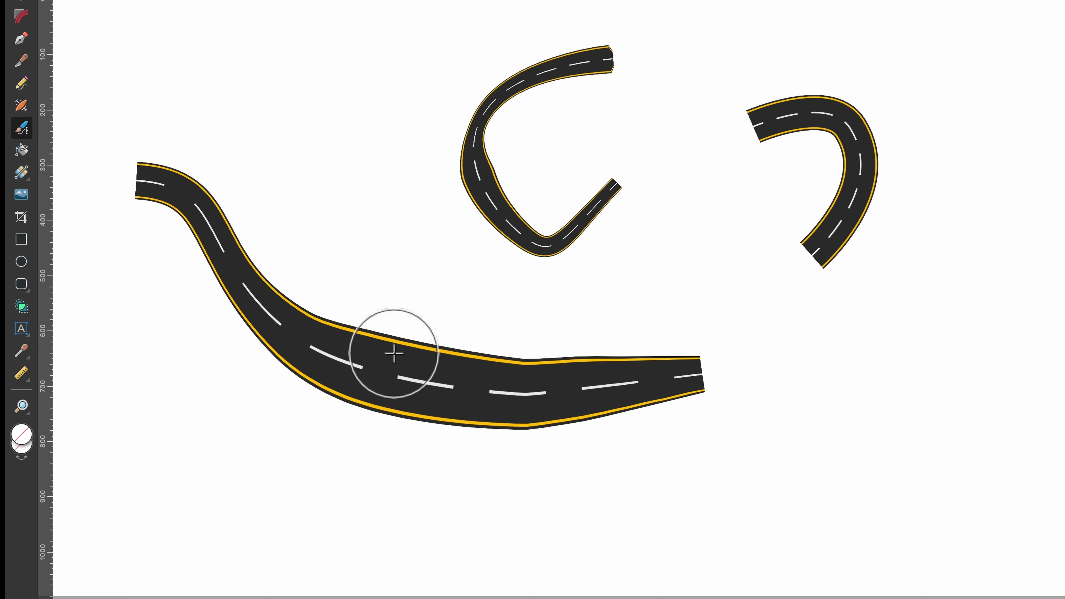
Step: Move the middle node of the wide road stroke slightly upward to reshape its bend
{"action": "key", "text": "a"}
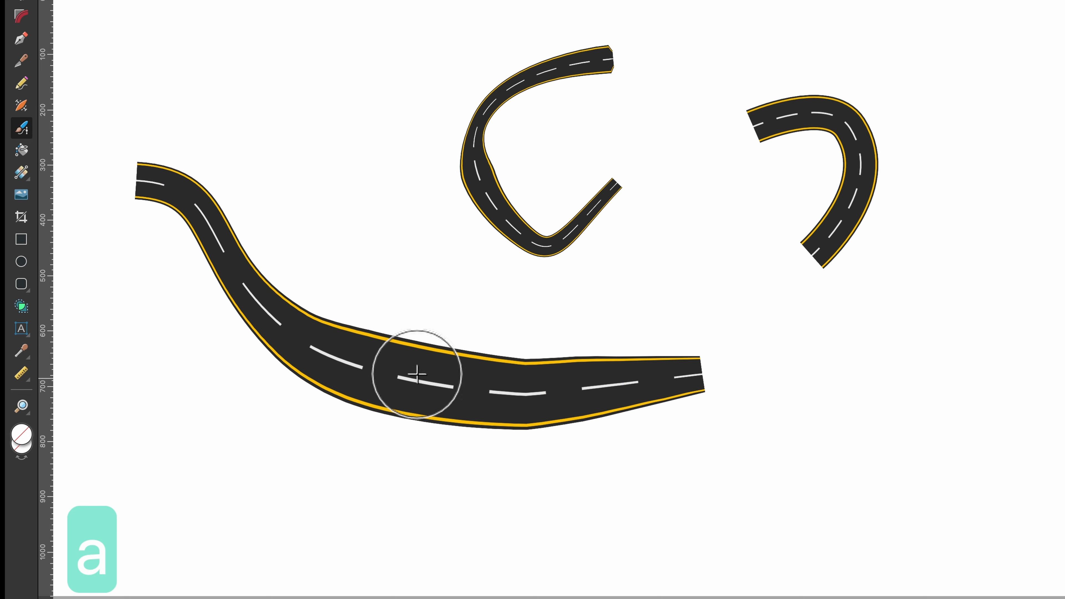
{"action": "key", "text": "a"}
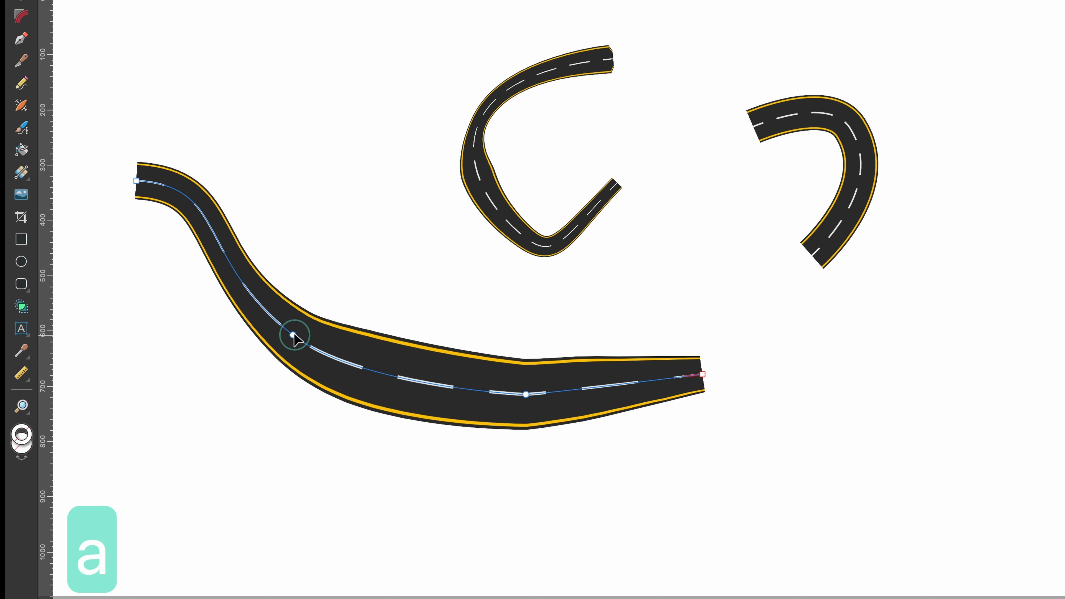
{"action": "left_click_drag", "start_coordinate": [293, 336], "coordinate": [297, 313]}
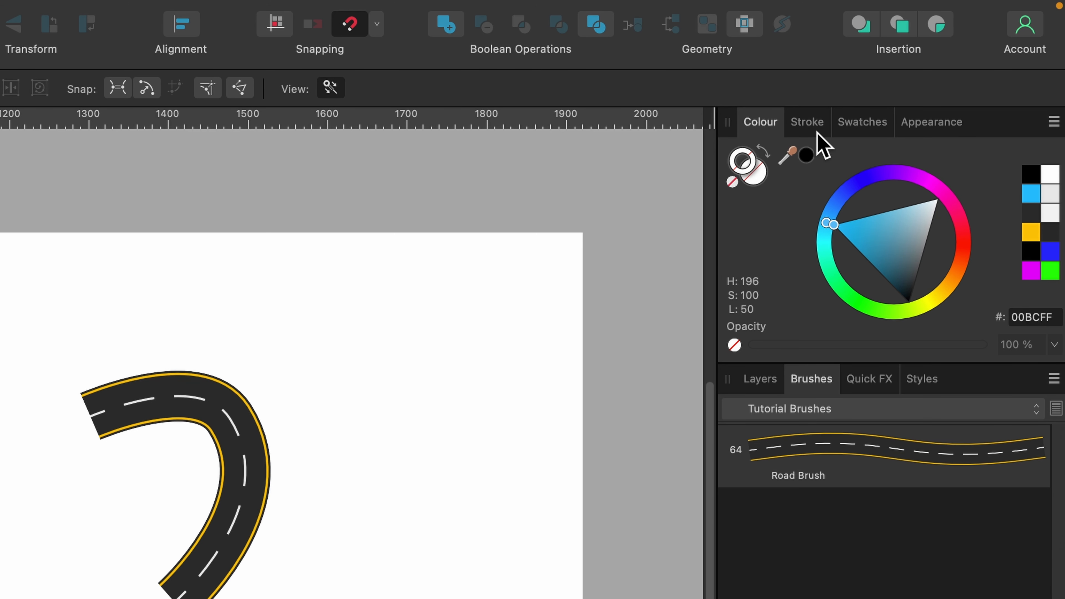
Step: Smooth the wide road's pressure profile by raising its second point and lifting the point near its end
{"action": "left_click", "coordinate": [809, 122]}
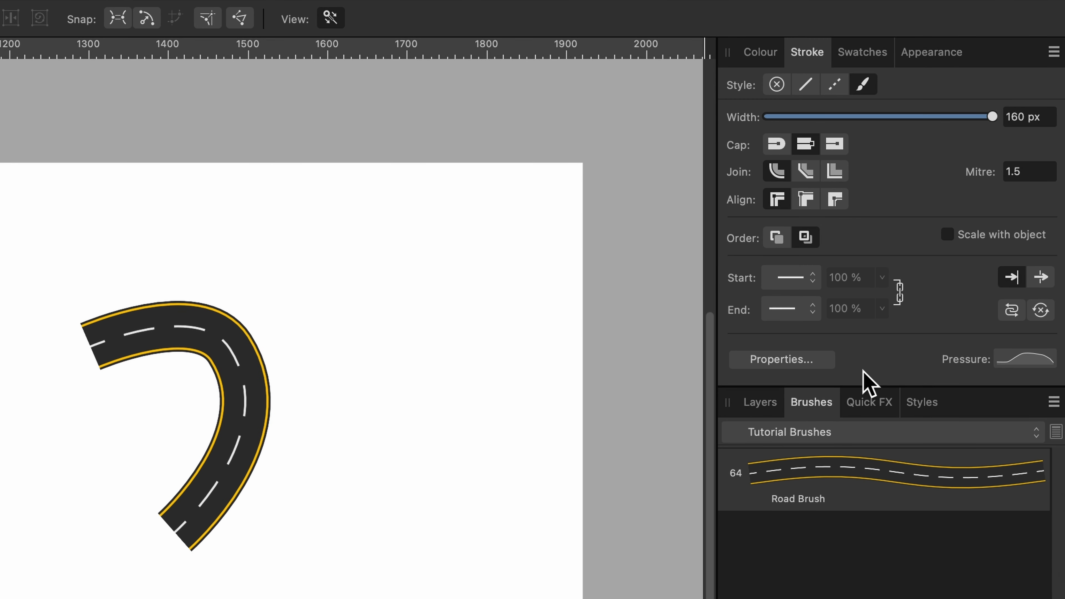
{"action": "left_click", "coordinate": [1027, 360]}
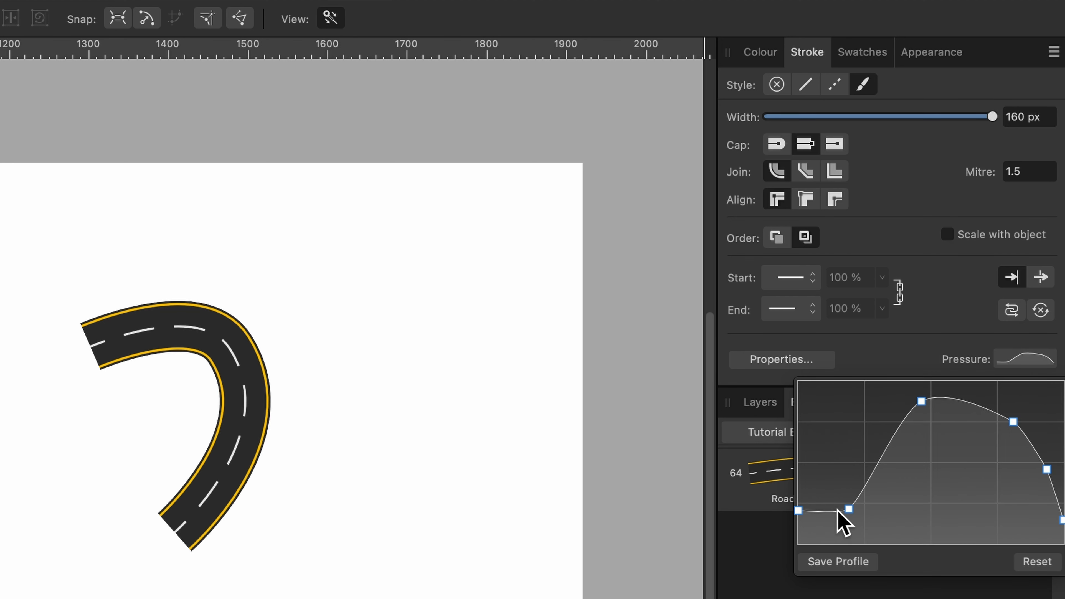
{"action": "mouse_move", "coordinate": [847, 508]}
{"action": "left_mouse_down"}
{"action": "mouse_move", "coordinate": [848, 418]}
{"action": "mouse_move", "coordinate": [854, 470]}
{"action": "left_mouse_up"}
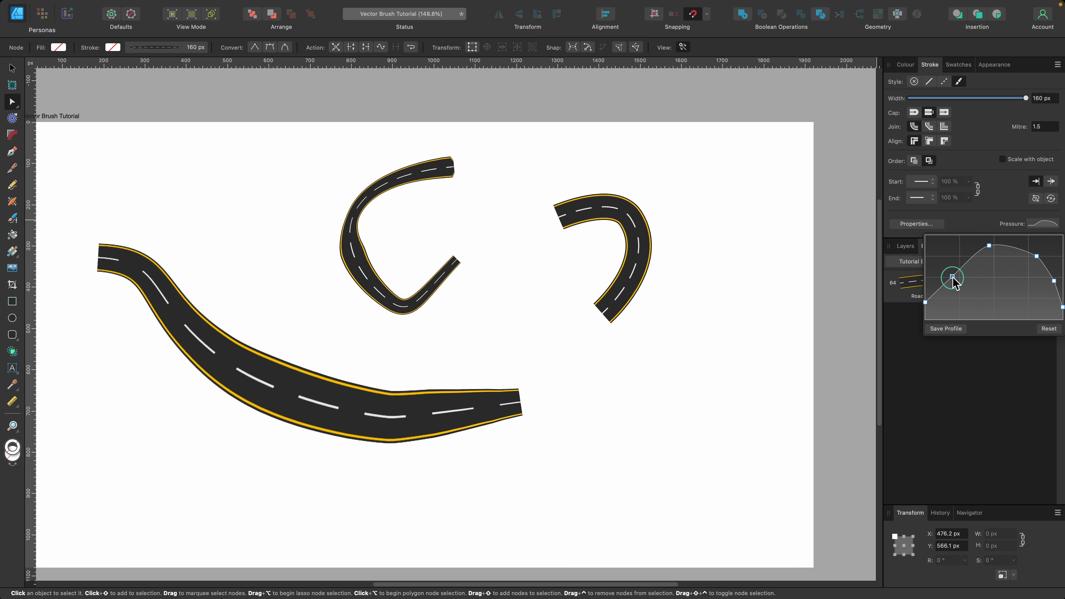
{"action": "left_click_drag", "start_coordinate": [953, 277], "coordinate": [953, 273]}
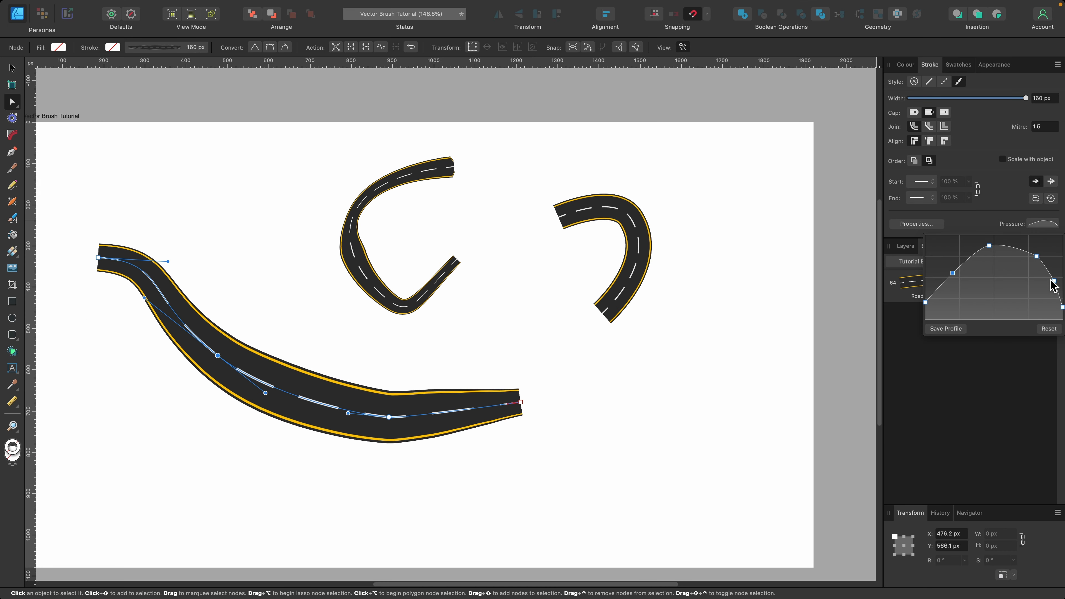
{"action": "left_click_drag", "start_coordinate": [1054, 285], "coordinate": [1030, 239]}
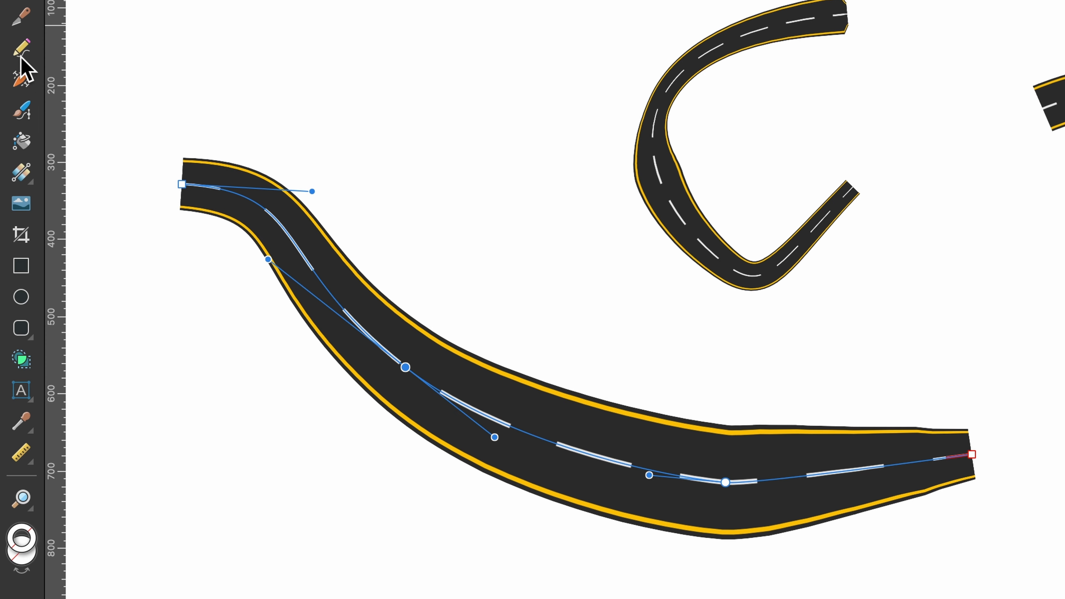
Step: Adjust two interior width points along the wide road with the Stroke Width tool to even out its thickness
{"action": "left_click", "coordinate": [23, 80]}
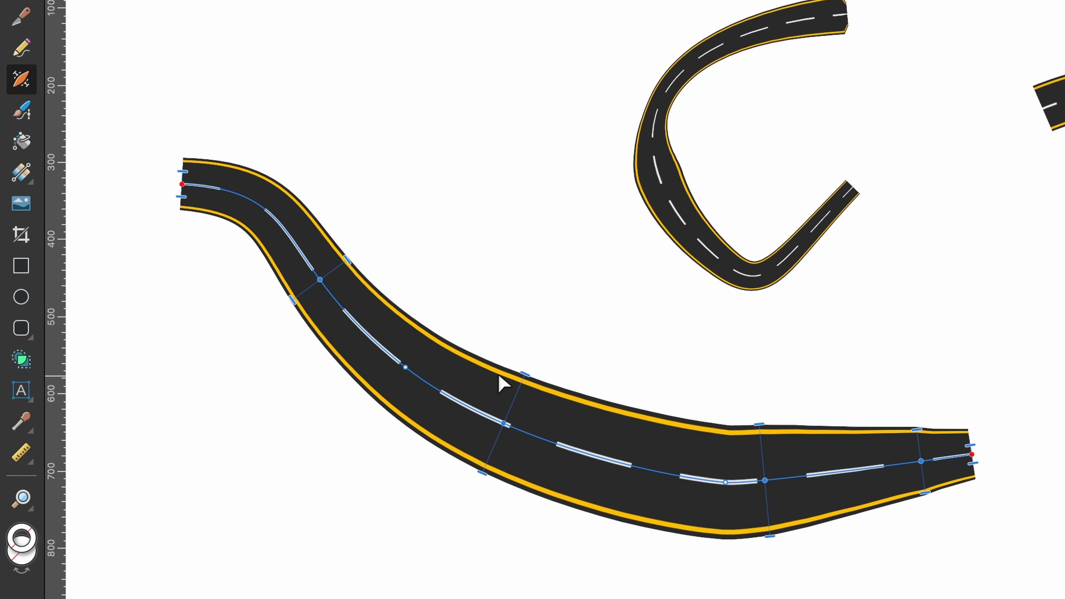
{"action": "mouse_move", "coordinate": [525, 375]}
{"action": "left_mouse_down"}
{"action": "mouse_move", "coordinate": [517, 394]}
{"action": "mouse_move", "coordinate": [530, 347]}
{"action": "mouse_move", "coordinate": [514, 385]}
{"action": "left_mouse_up"}
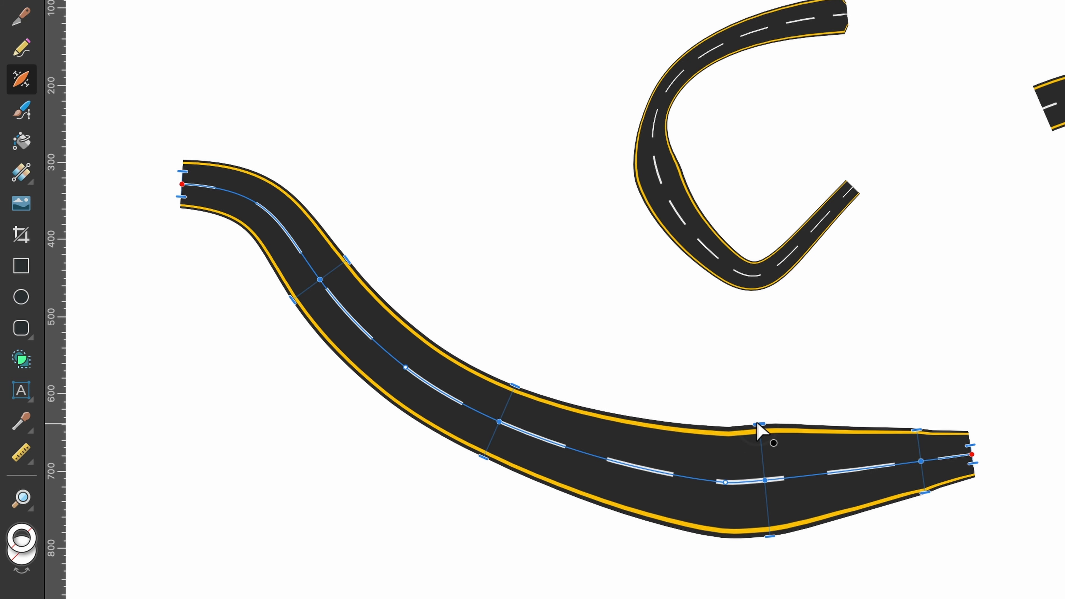
{"action": "left_click_drag", "start_coordinate": [759, 426], "coordinate": [730, 436]}
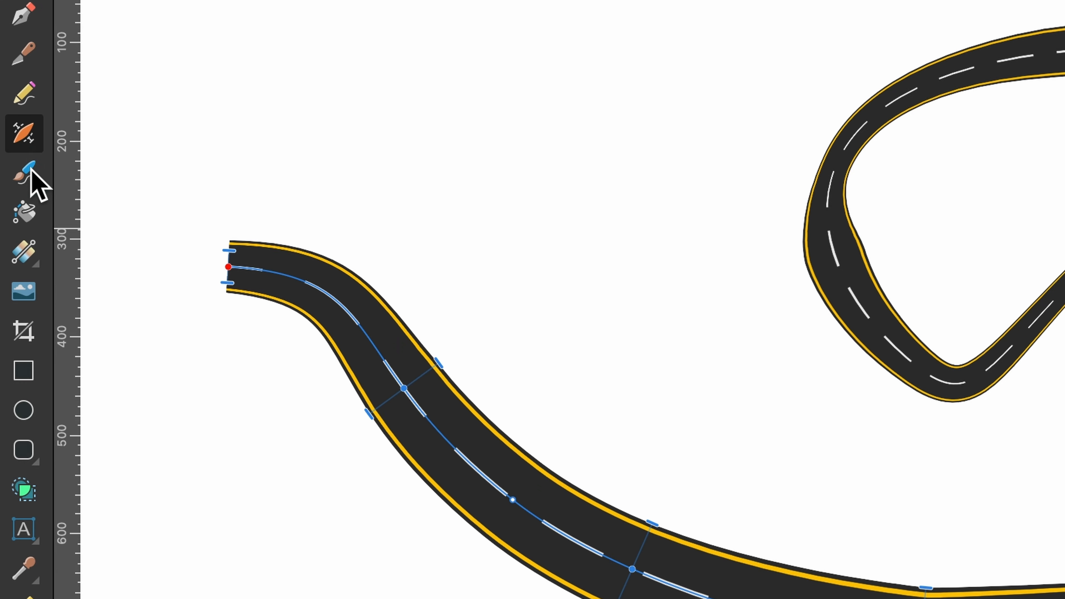
Step: Examine the Road Brush's pressure curve and size variance settings in the brush editor, and close it
{"action": "left_click", "coordinate": [14, 234]}
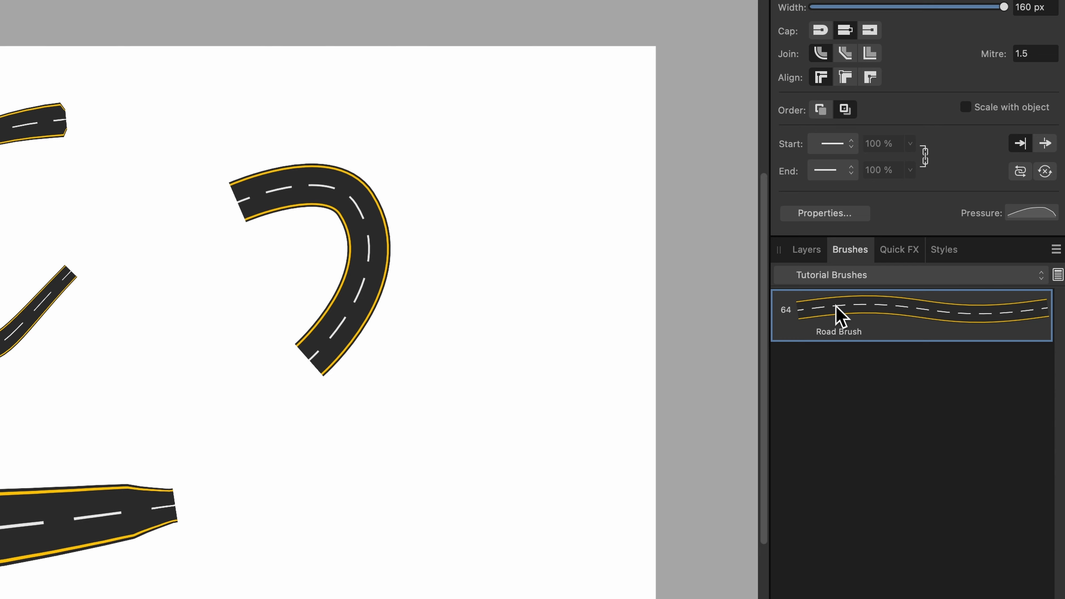
{"action": "double_click", "coordinate": [836, 309]}
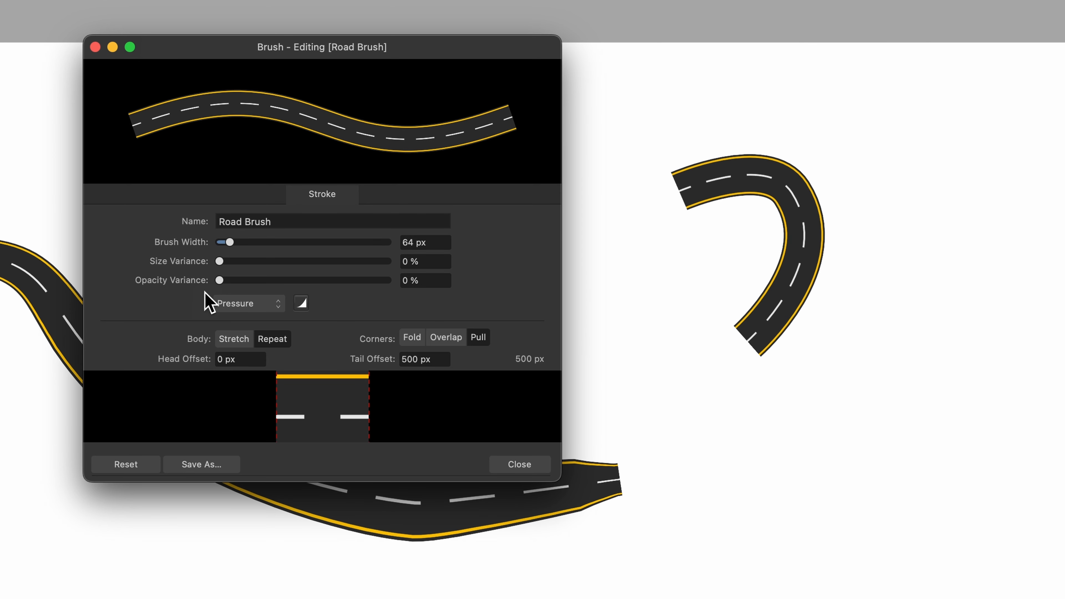
{"action": "left_click", "coordinate": [301, 303]}
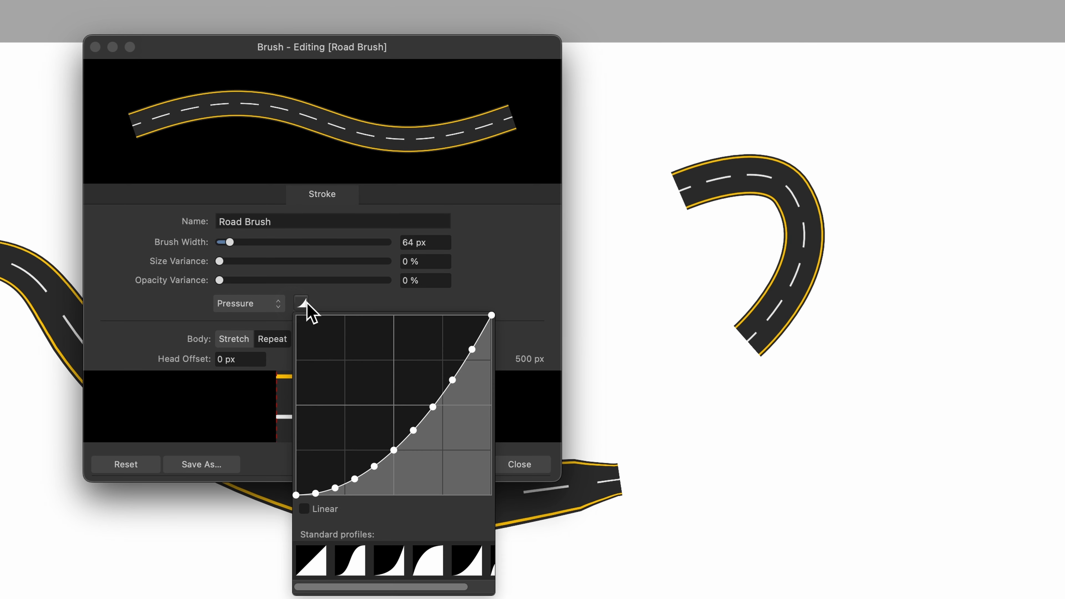
{"action": "left_click", "coordinate": [355, 301]}
{"action": "left_click_drag", "start_coordinate": [245, 261], "coordinate": [341, 254]}
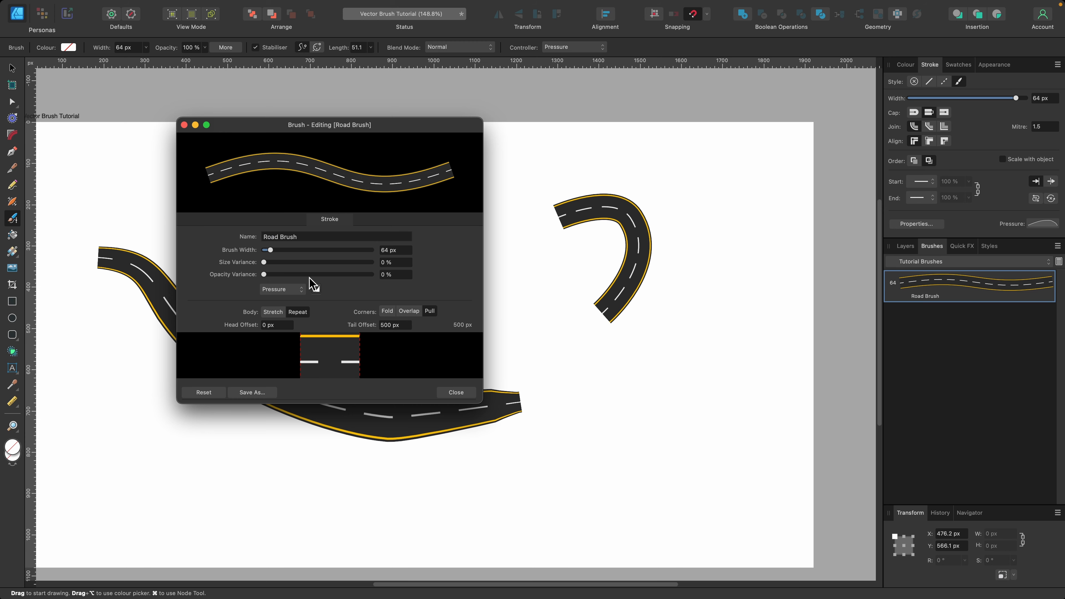
{"action": "left_click", "coordinate": [456, 393]}
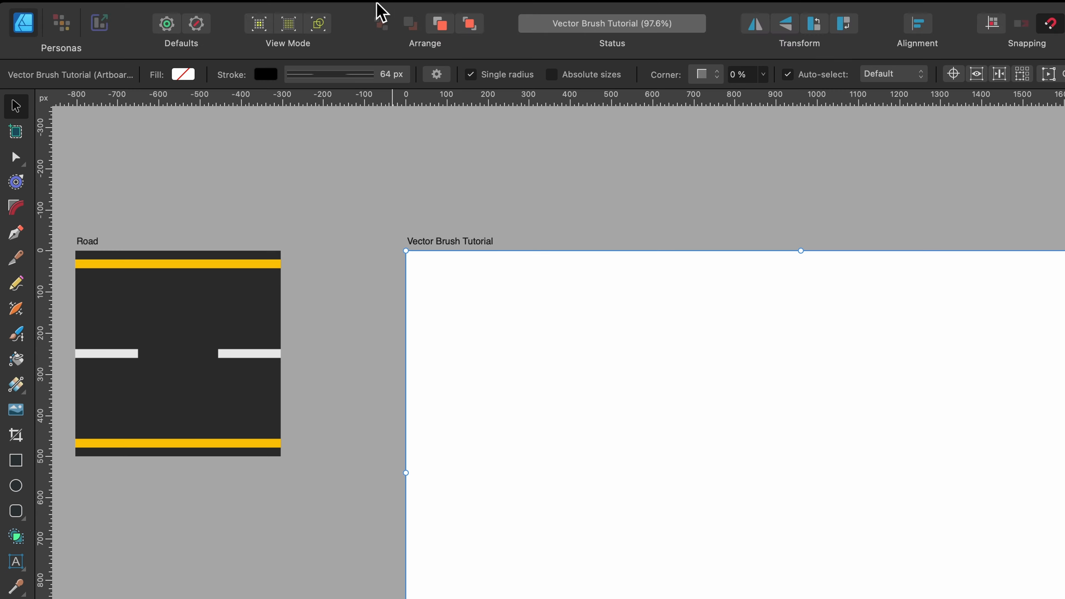
Step: Display the Stock library and search Pixabay for "cat png"
{"action": "left_click", "coordinate": [283, 6]}
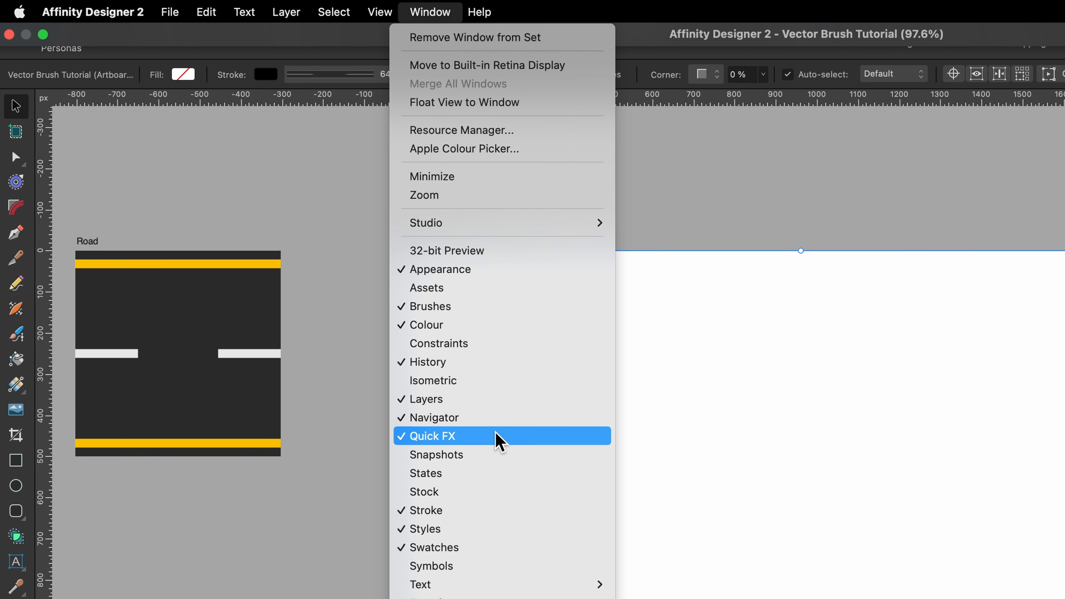
{"action": "left_click", "coordinate": [502, 492]}
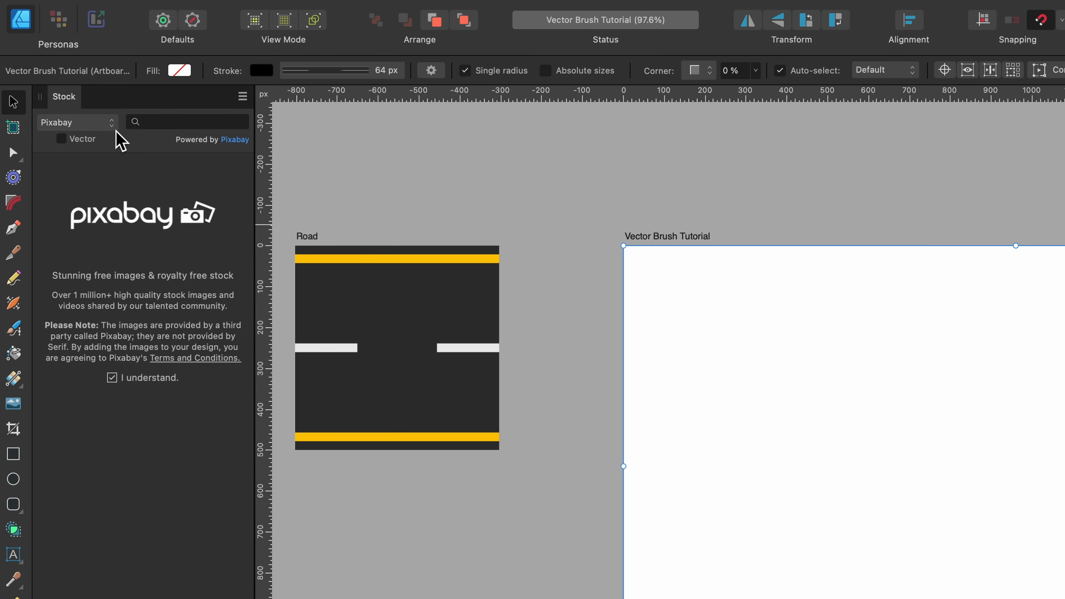
{"action": "left_click", "coordinate": [179, 121]}
{"action": "type", "text": "cat png"}
{"action": "key", "text": "Return"}
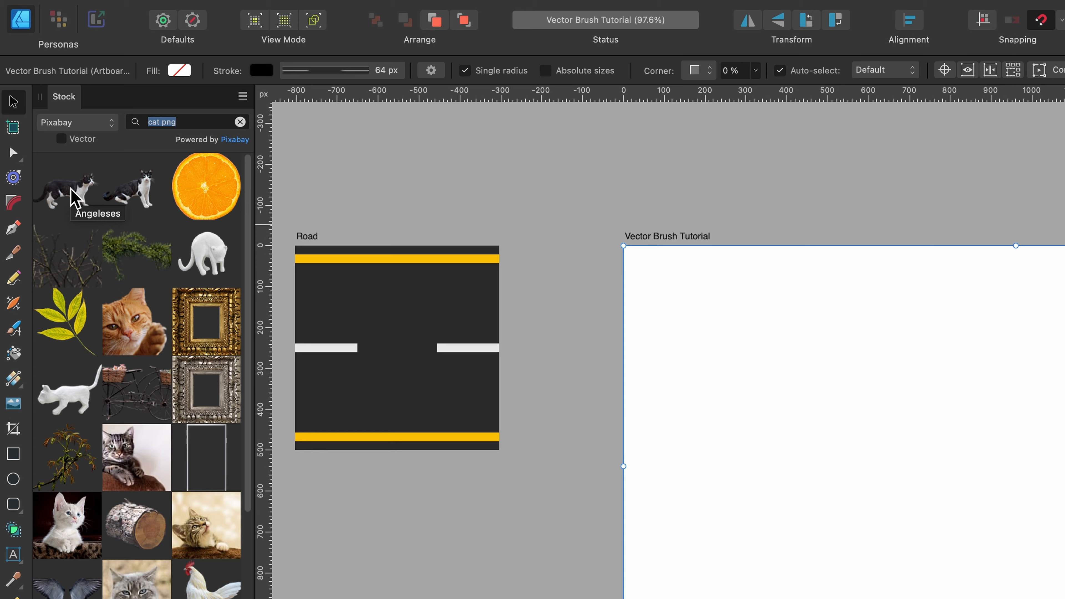
Step: Place the stock photo of the standing black-and-white cat on the Vector Brush Tutorial artboard and close the Stock library
{"action": "left_click_drag", "start_coordinate": [70, 188], "coordinate": [1001, 446]}
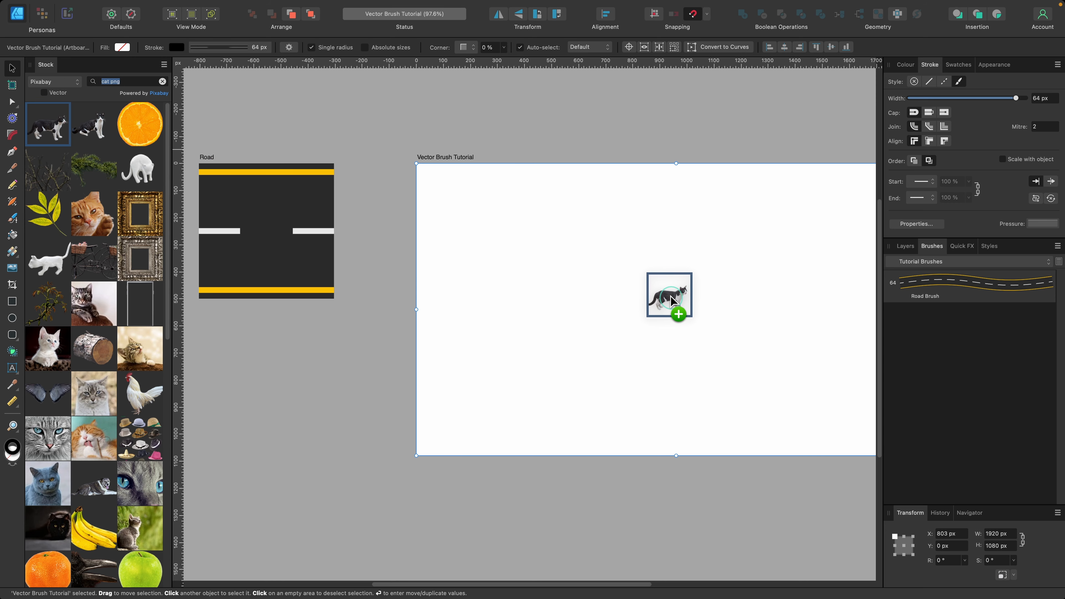
{"action": "left_click_drag", "start_coordinate": [671, 299], "coordinate": [669, 297]}
{"action": "scroll", "coordinate": [669, 297], "scroll_direction": "right", "scroll_amount": 5}
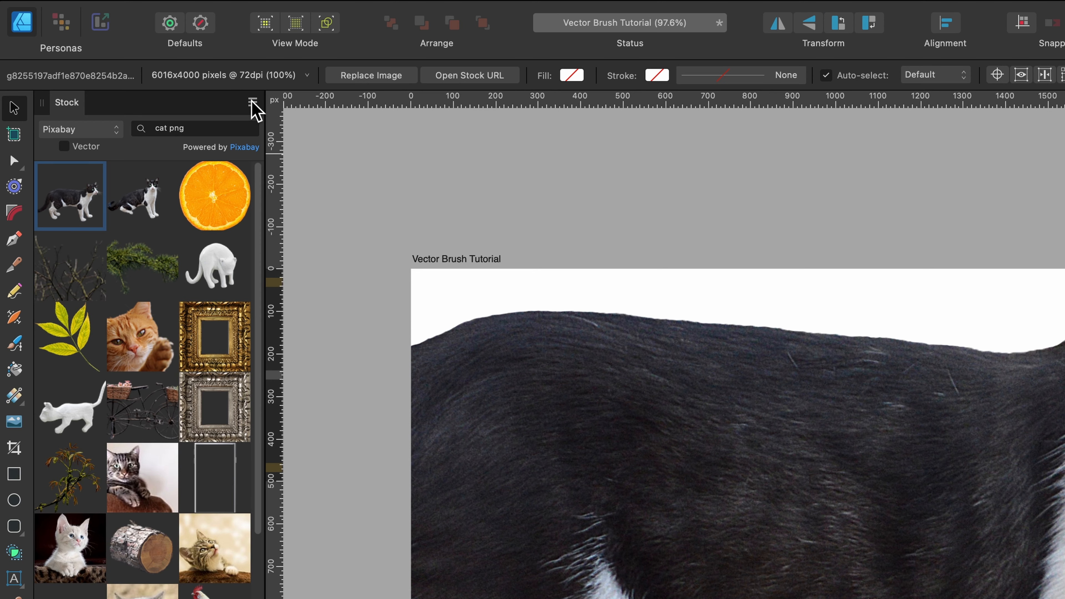
{"action": "left_click", "coordinate": [164, 64]}
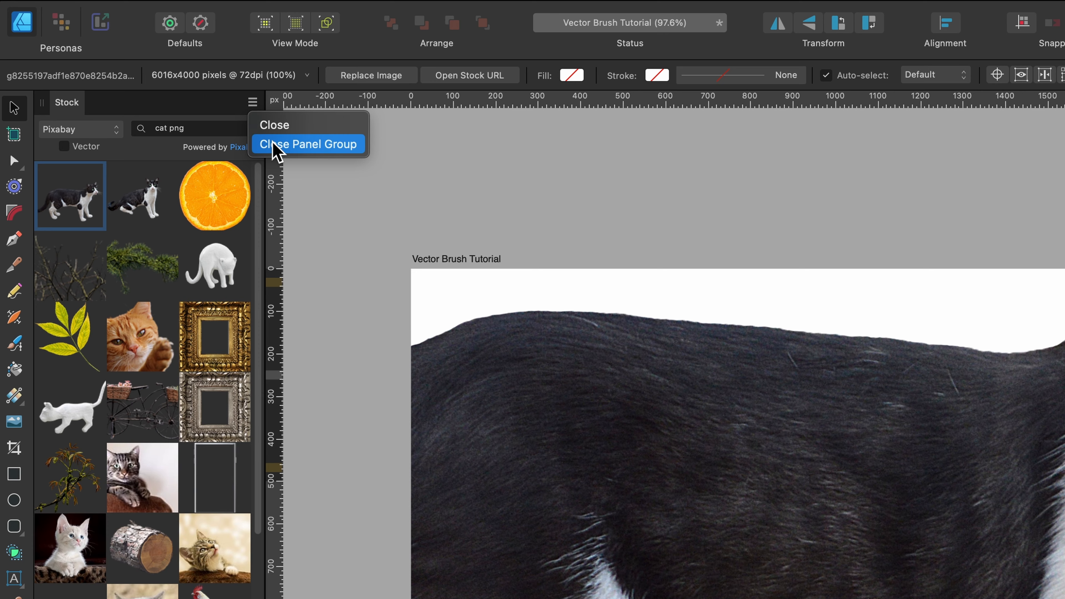
{"action": "left_click", "coordinate": [176, 91]}
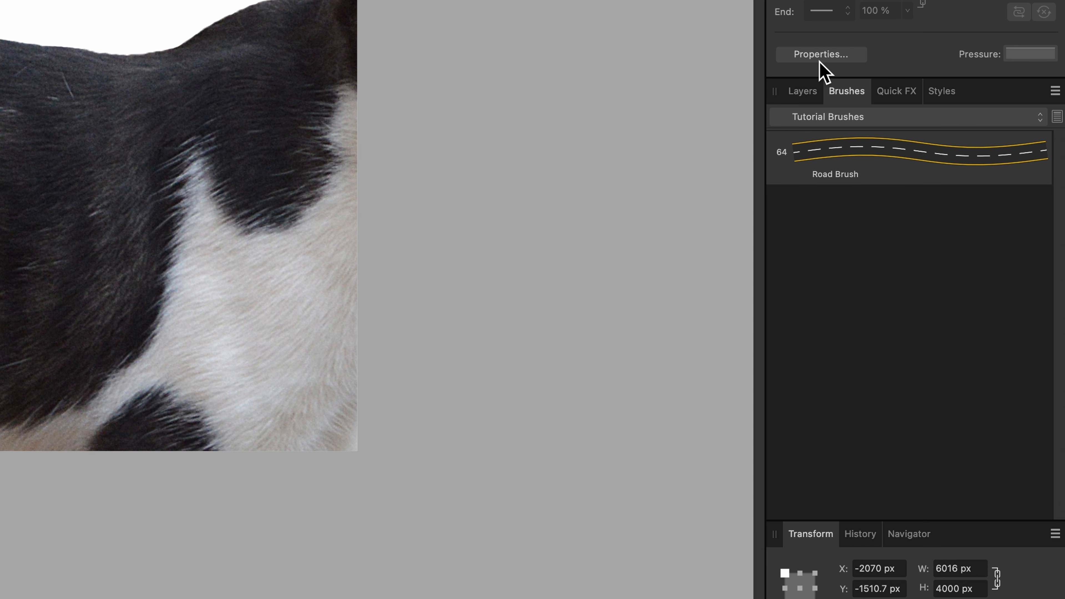
Step: Show the document's layers and scale the oversized cat image down to about 647 × 430 px in the middle of the artboard
{"action": "left_click", "coordinate": [906, 246]}
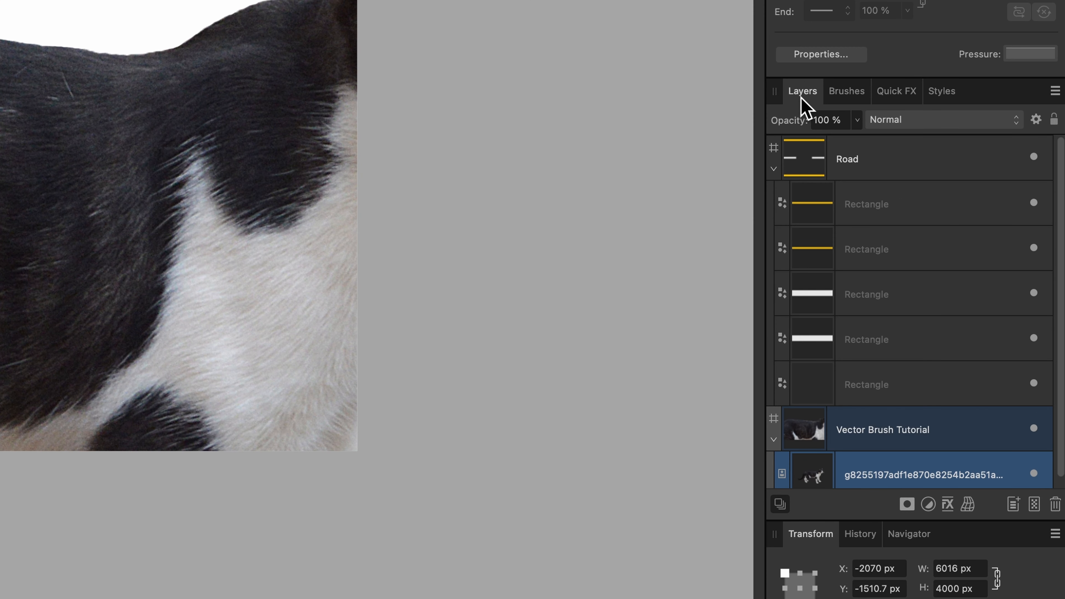
{"action": "scroll", "coordinate": [887, 388], "scroll_direction": "down", "scroll_amount": 2}
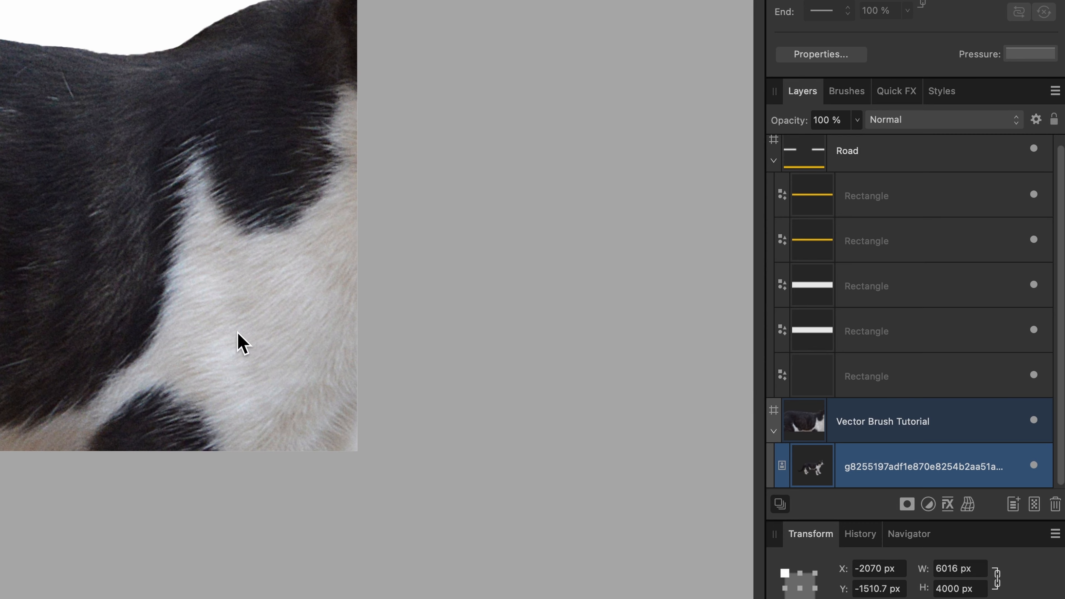
{"action": "scroll", "coordinate": [116, 360], "scroll_direction": "down", "scroll_amount": 5}
{"action": "mouse_move", "coordinate": [708, 207]}
{"action": "left_mouse_down"}
{"action": "mouse_move", "coordinate": [577, 342]}
{"action": "mouse_move", "coordinate": [504, 380]}
{"action": "left_mouse_up"}
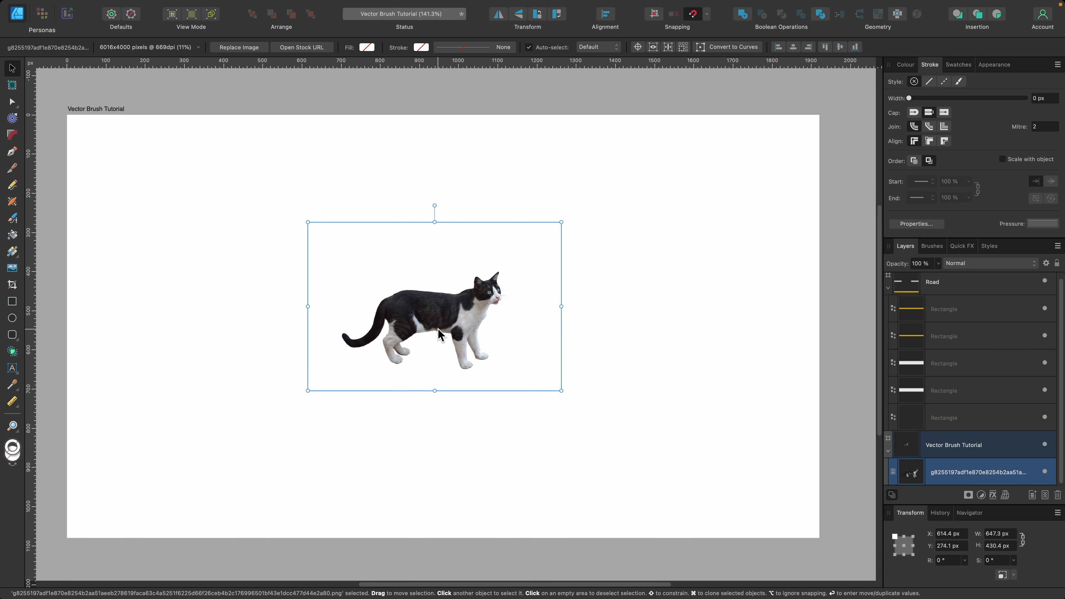
Step: Enlarge the cat image about its centre to about 1732 × 1152 px
{"action": "scroll", "coordinate": [496, 303], "scroll_direction": "up", "scroll_amount": 3}
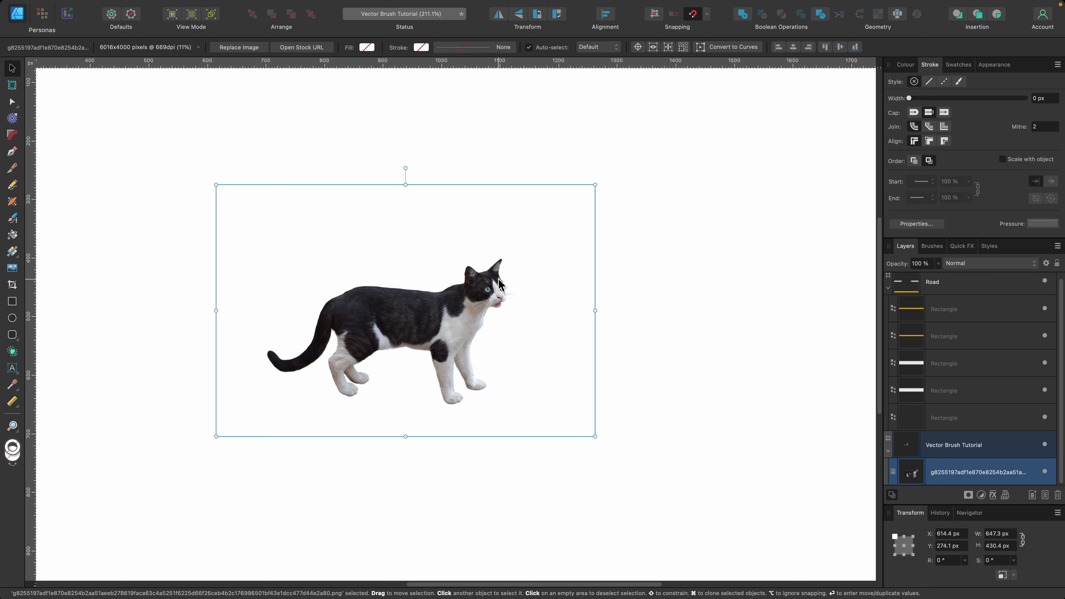
{"action": "scroll", "coordinate": [500, 285], "scroll_direction": "down", "scroll_amount": 5}
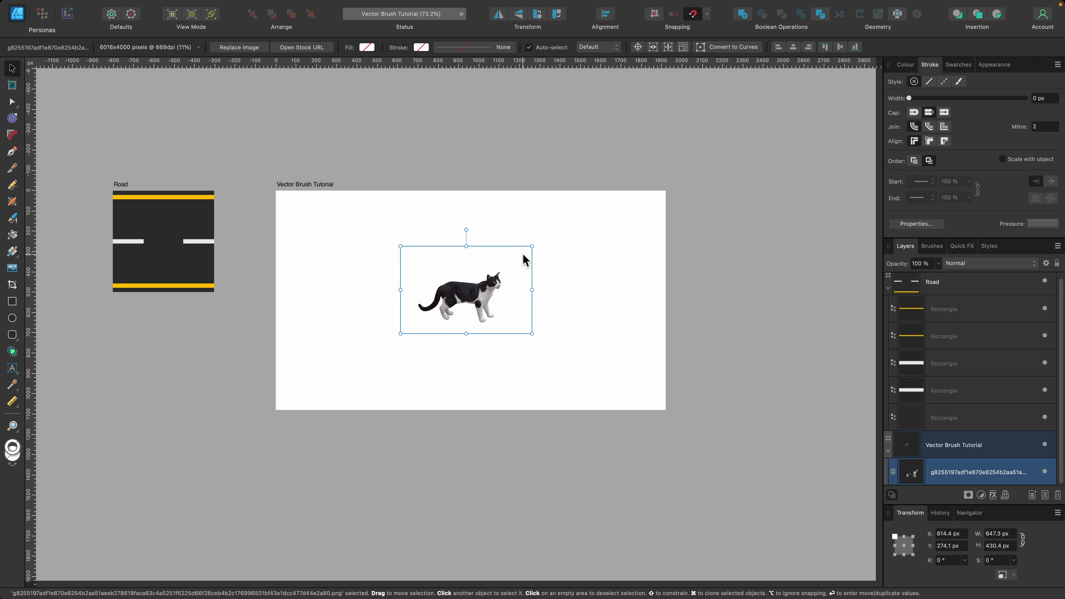
{"action": "left_click_drag", "start_coordinate": [531, 243], "coordinate": [628, 152]}
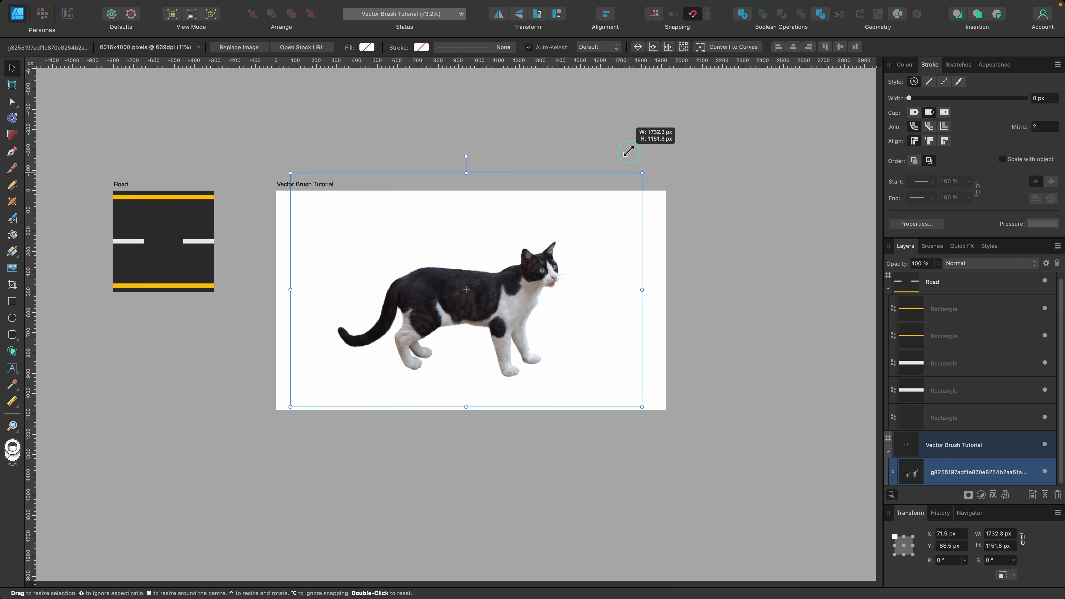
{"action": "scroll", "coordinate": [533, 299], "scroll_direction": "up", "scroll_amount": 3}
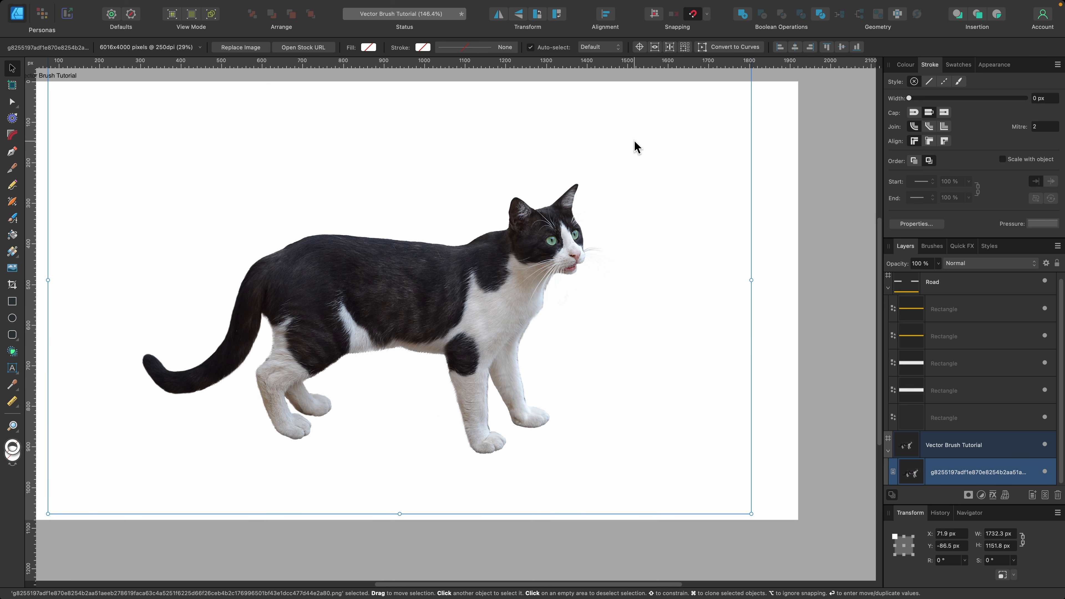
Step: Crop all four sides of the cat image close to the cat's outline with the Vector Crop Tool
{"action": "scroll", "coordinate": [363, 265], "scroll_direction": "down", "scroll_amount": 2}
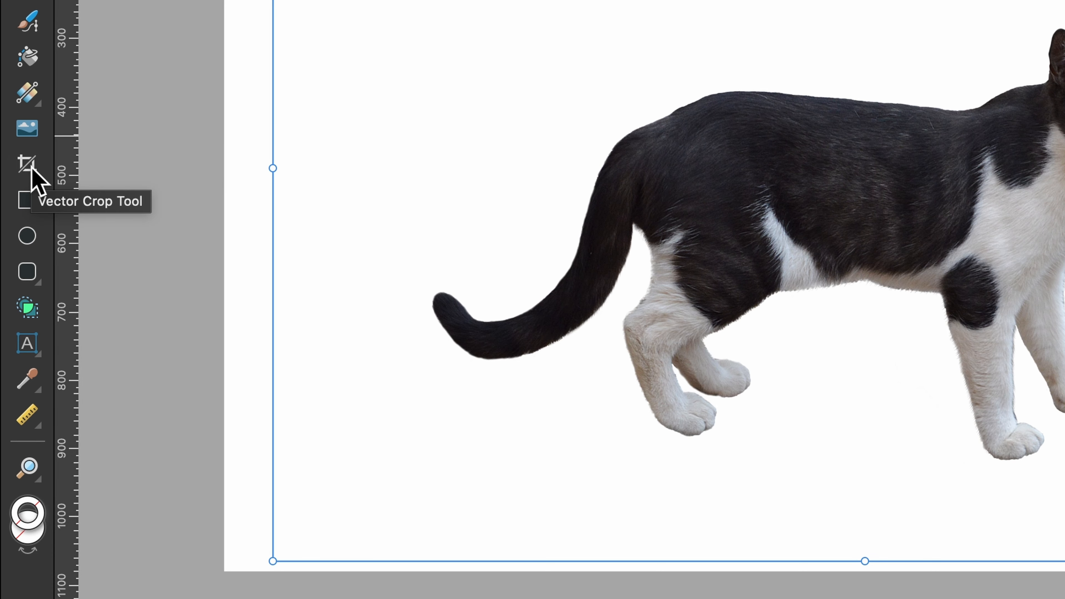
{"action": "left_click", "coordinate": [32, 168]}
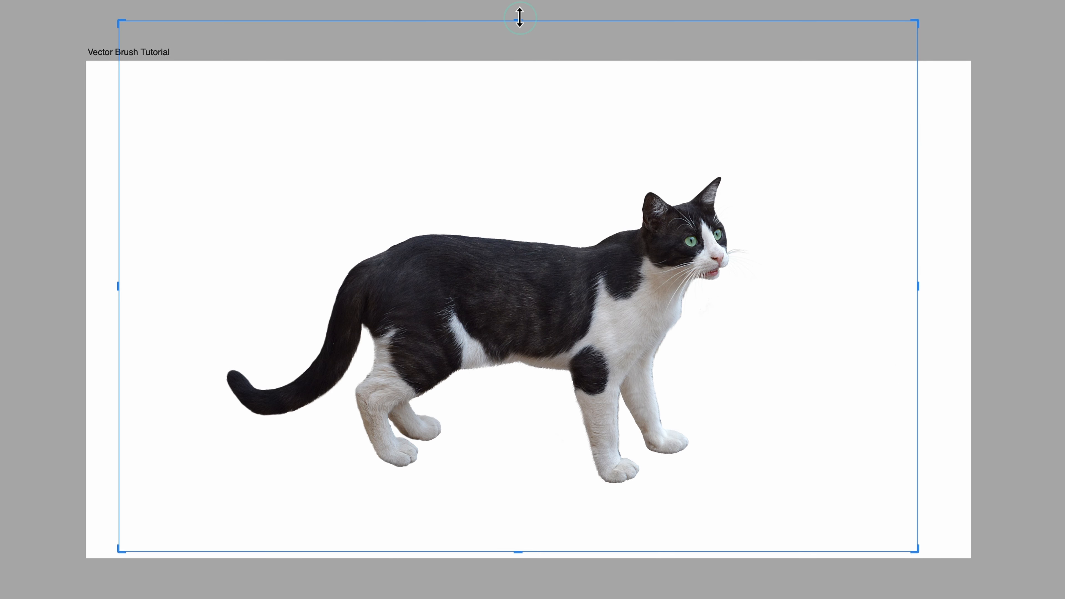
{"action": "left_click_drag", "start_coordinate": [520, 18], "coordinate": [520, 172]}
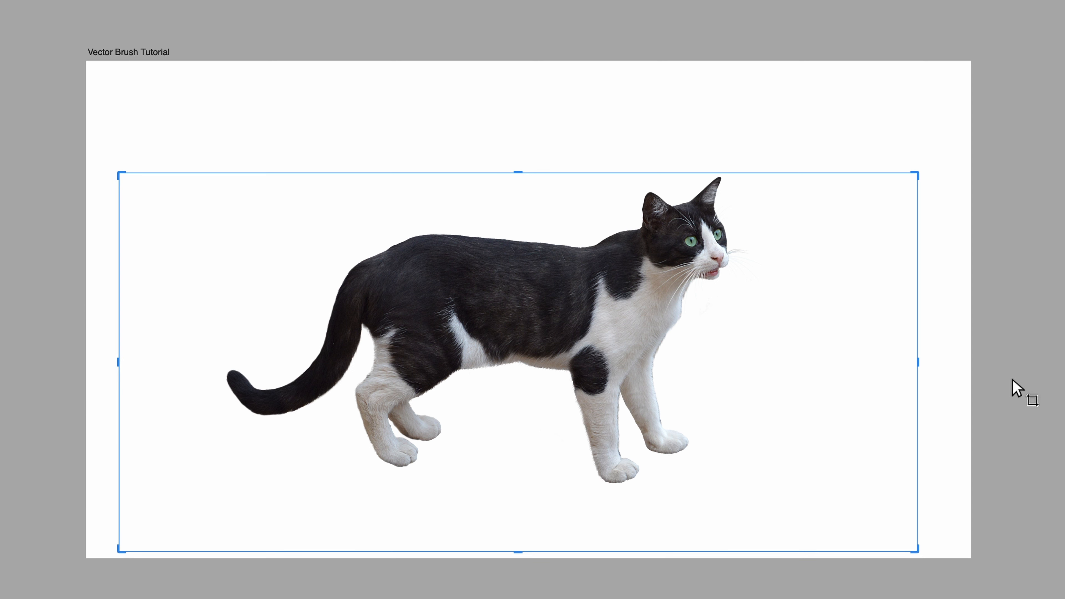
{"action": "left_click_drag", "start_coordinate": [918, 362], "coordinate": [754, 362]}
{"action": "left_click_drag", "start_coordinate": [118, 362], "coordinate": [222, 362]}
{"action": "left_click_drag", "start_coordinate": [487, 551], "coordinate": [486, 486]}
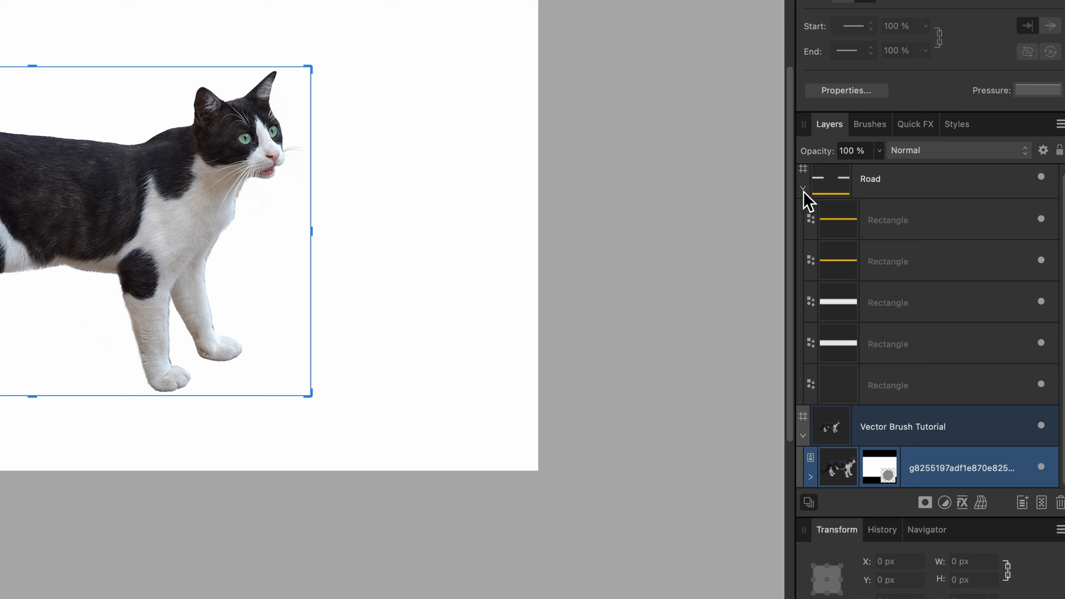
Step: Collapse the Road artboard's layers and rasterise the cropped cat layer
{"action": "left_click", "coordinate": [804, 190]}
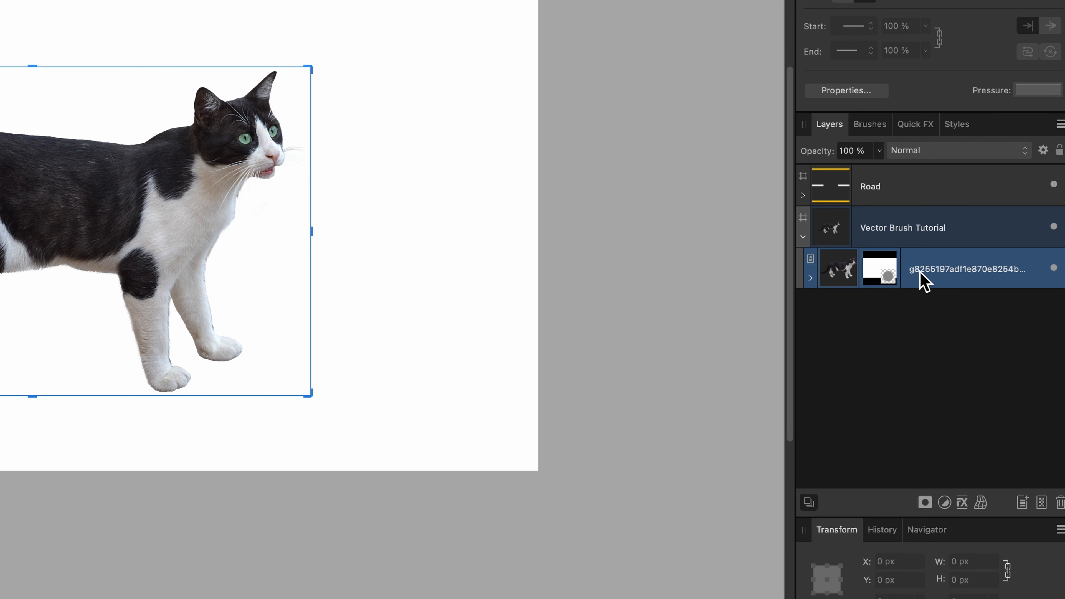
{"action": "right_click", "coordinate": [924, 282]}
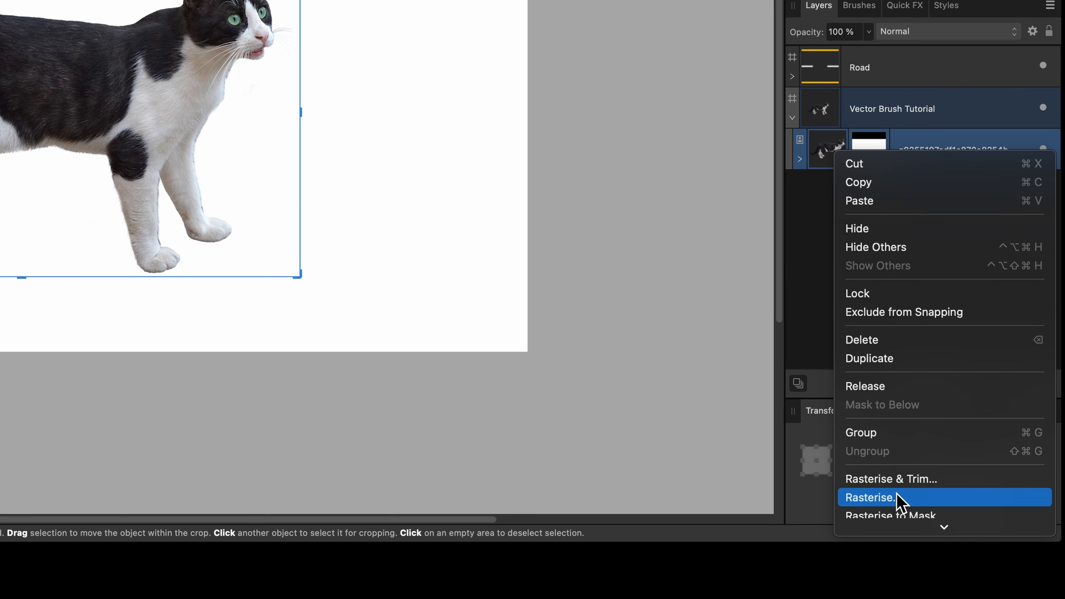
{"action": "left_click", "coordinate": [897, 497]}
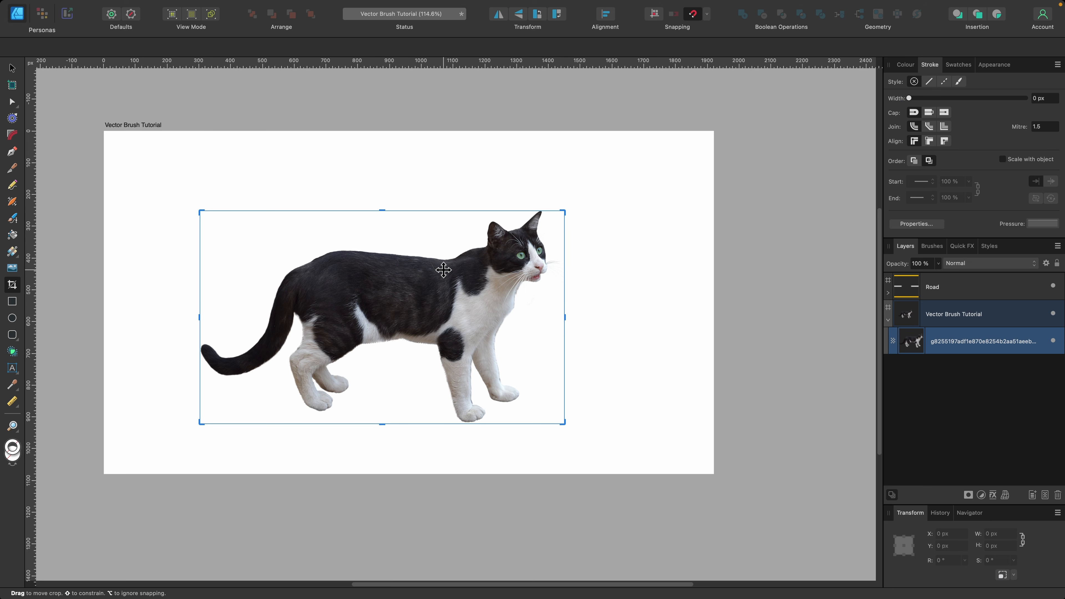
Step: Flip the rasterised cat image horizontally so that it faces the opposite way
{"action": "scroll", "coordinate": [443, 270], "scroll_direction": "up", "scroll_amount": 5}
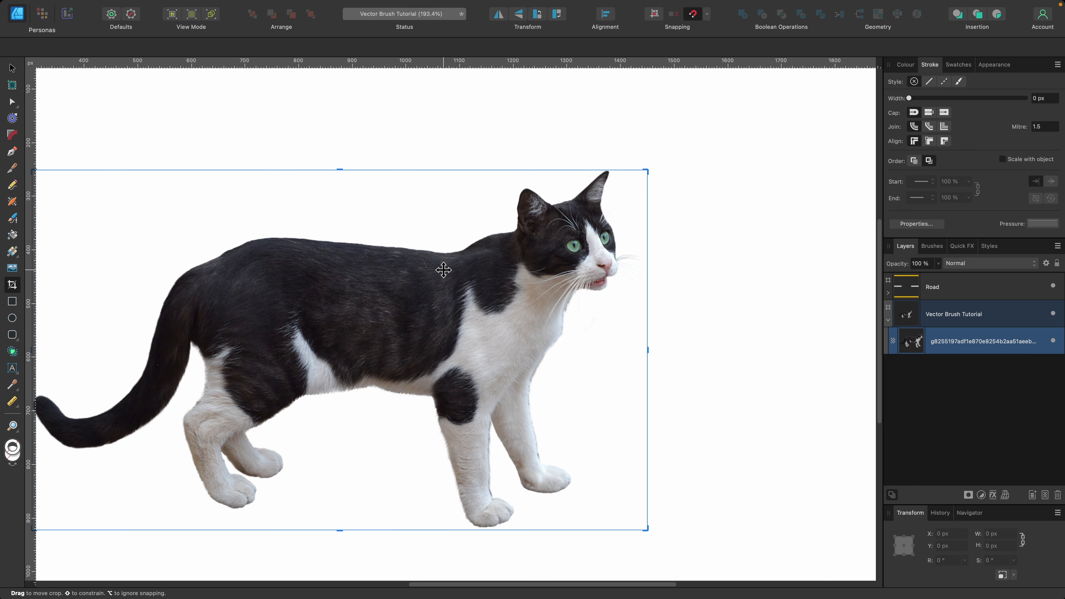
{"action": "scroll", "coordinate": [444, 270], "scroll_direction": "left", "scroll_amount": 3}
{"action": "scroll", "coordinate": [444, 270], "scroll_direction": "down", "scroll_amount": 1}
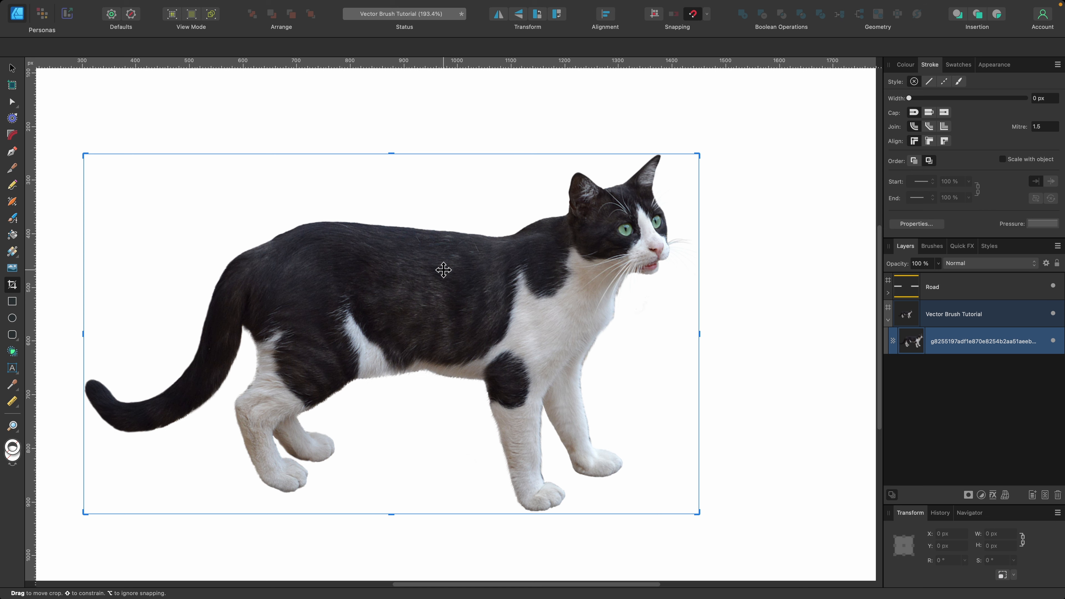
{"action": "key", "text": "v"}
{"action": "scroll", "coordinate": [443, 270], "scroll_direction": "down", "scroll_amount": 4}
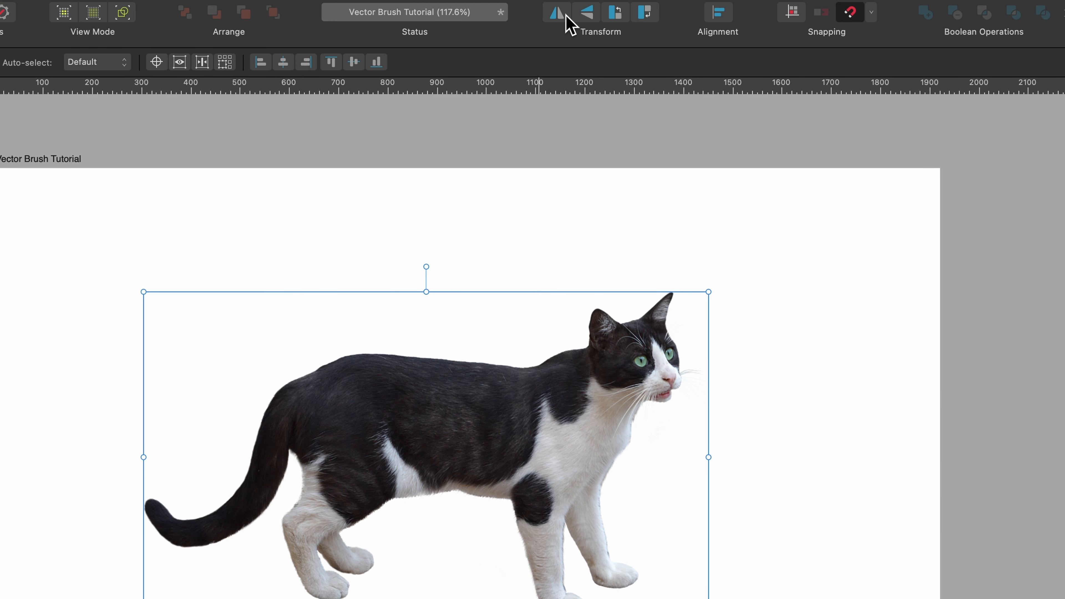
{"action": "left_click", "coordinate": [566, 17]}
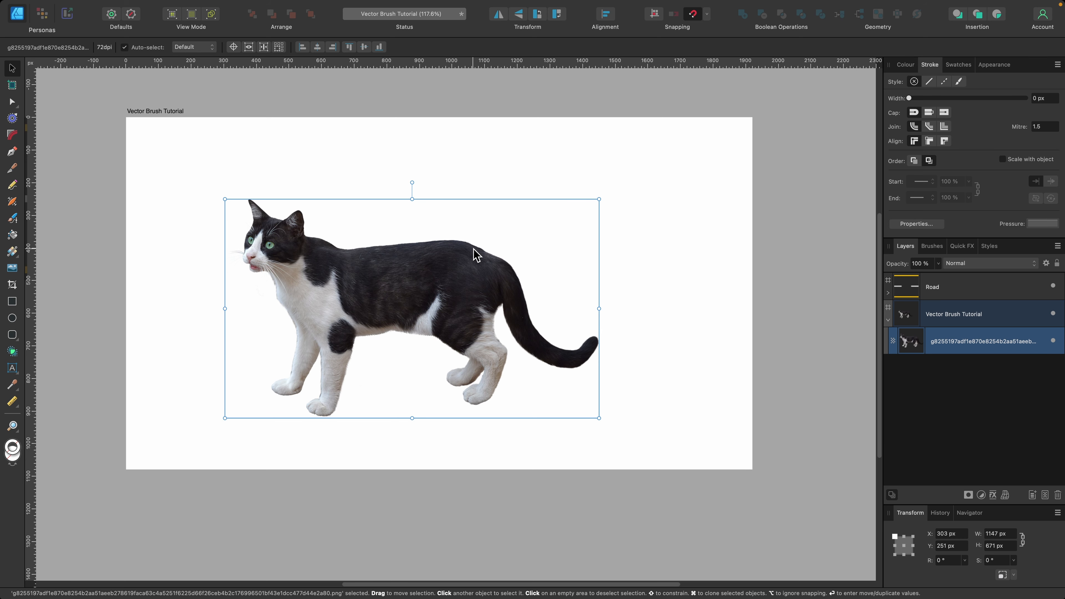
Step: Move the cat off the artboard to below the Road artboard and scale it down to about 1032 × 604 px
{"action": "scroll", "coordinate": [506, 286], "scroll_direction": "down", "scroll_amount": 3}
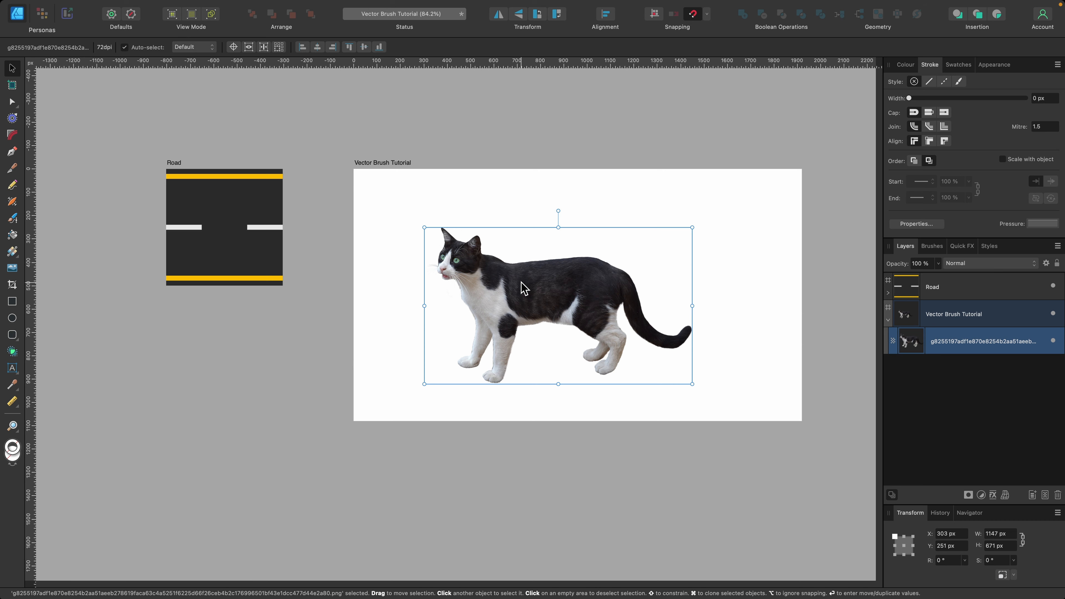
{"action": "left_click_drag", "start_coordinate": [522, 289], "coordinate": [158, 382]}
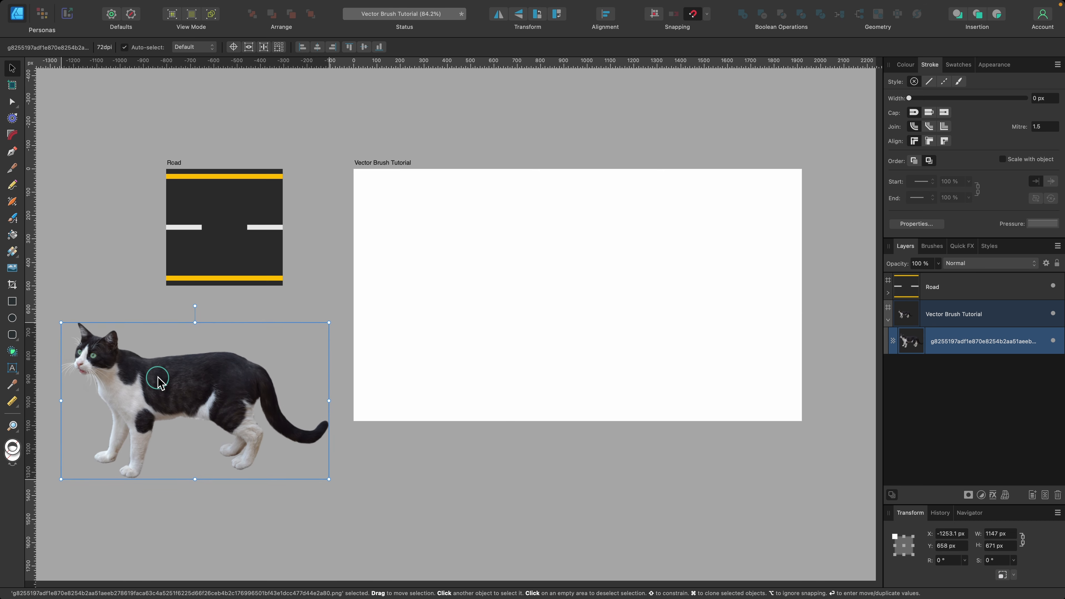
{"action": "left_click_drag", "start_coordinate": [328, 479], "coordinate": [293, 479]}
{"action": "scroll", "coordinate": [266, 419], "scroll_direction": "left", "scroll_amount": 5}
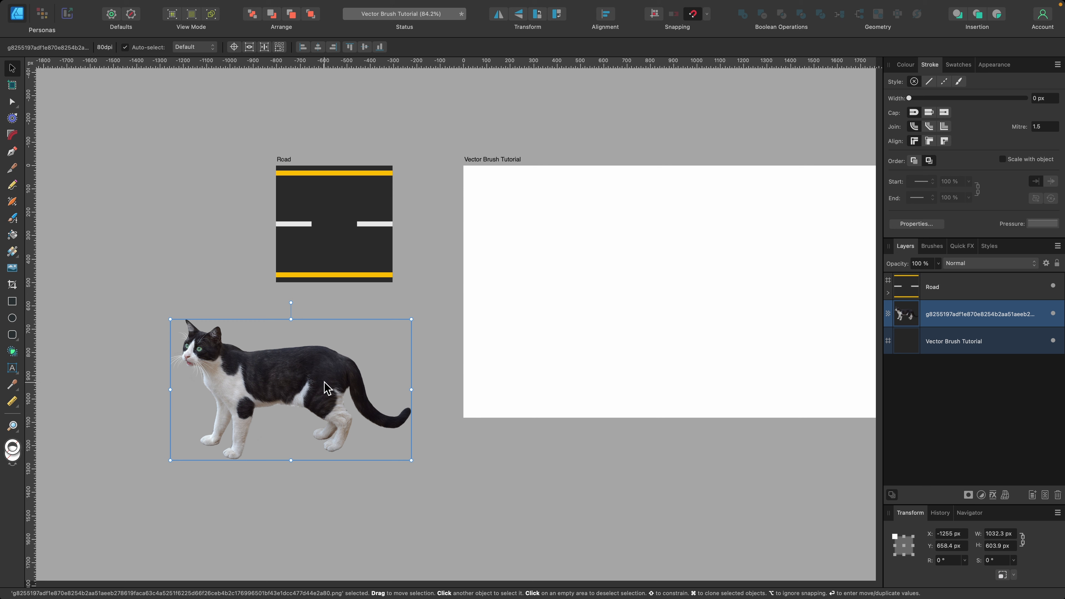
{"action": "mouse_move", "coordinate": [325, 382]}
{"action": "left_mouse_down"}
{"action": "mouse_move", "coordinate": [638, 295]}
{"action": "mouse_move", "coordinate": [254, 405]}
{"action": "mouse_move", "coordinate": [306, 387]}
{"action": "left_mouse_up"}
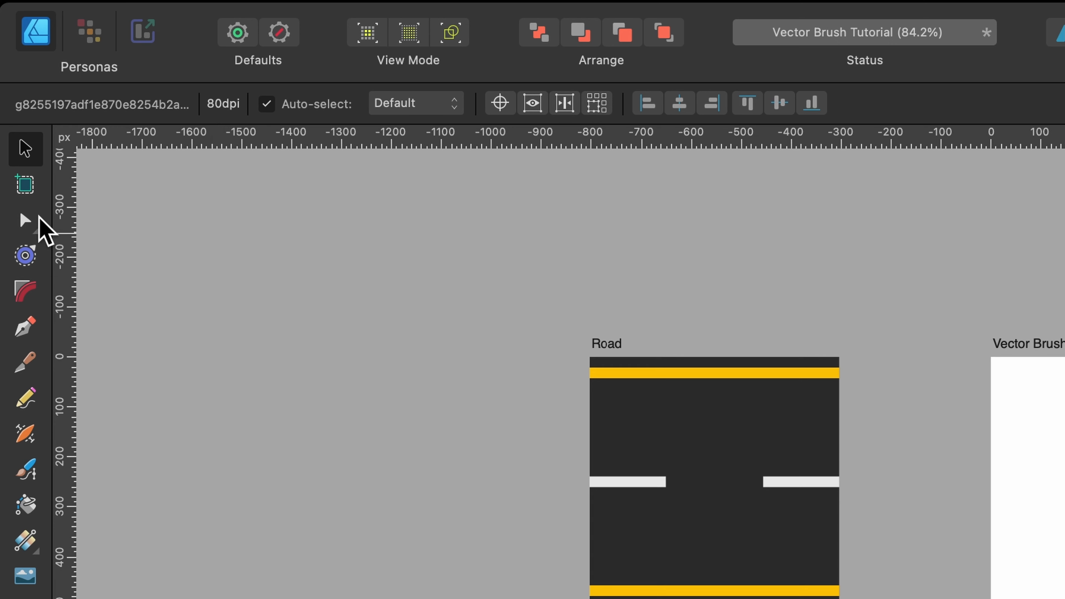
Step: Insert a new artboard around the cat image using the Selection size, and return to the Move Tool
{"action": "left_click", "coordinate": [24, 189]}
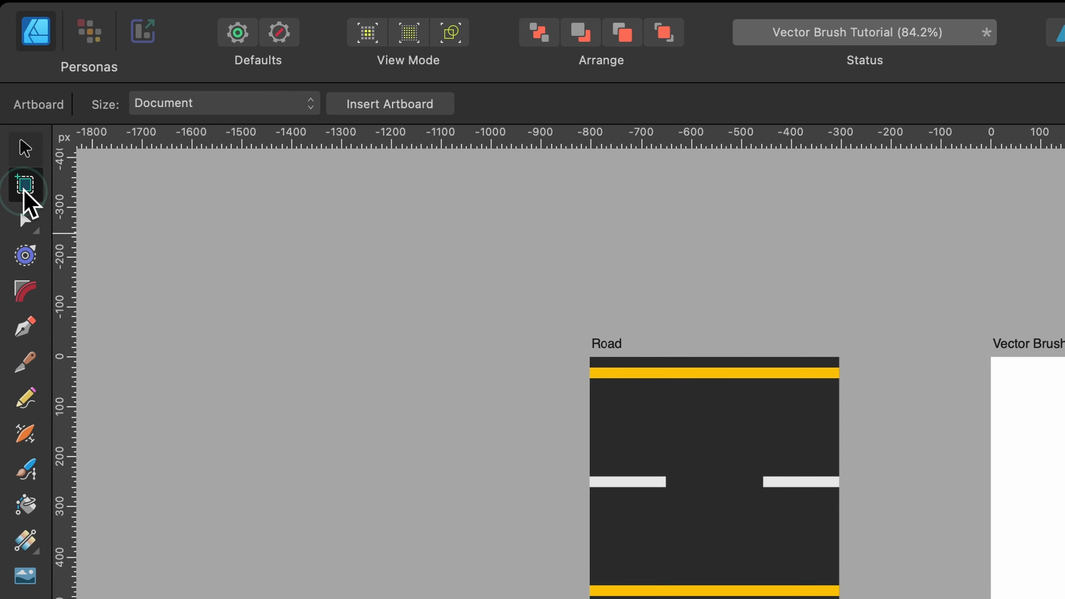
{"action": "left_click", "coordinate": [189, 103]}
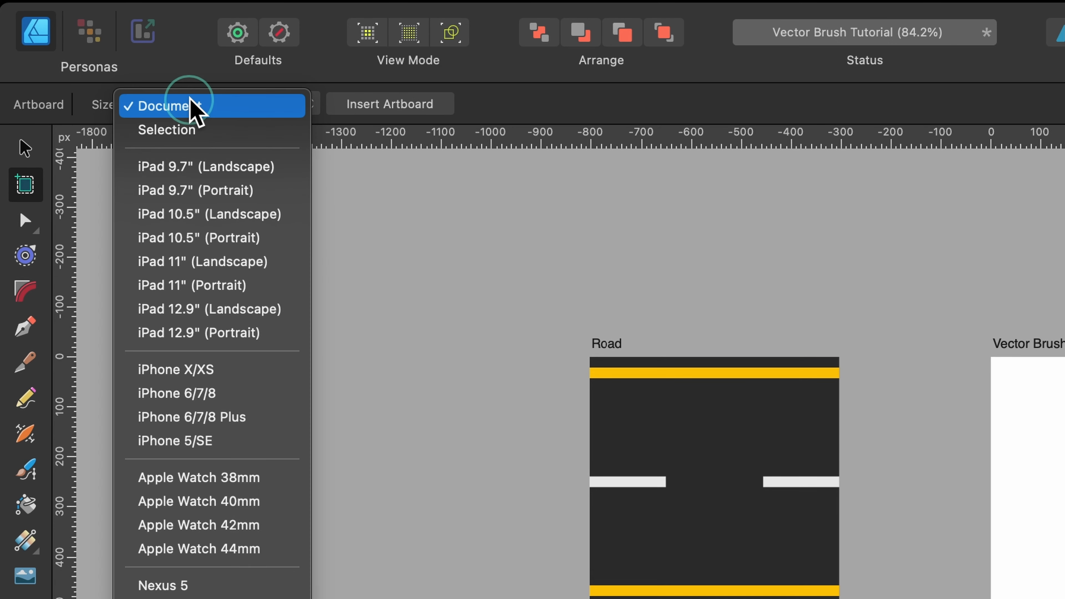
{"action": "left_click", "coordinate": [197, 131]}
{"action": "left_click", "coordinate": [365, 105]}
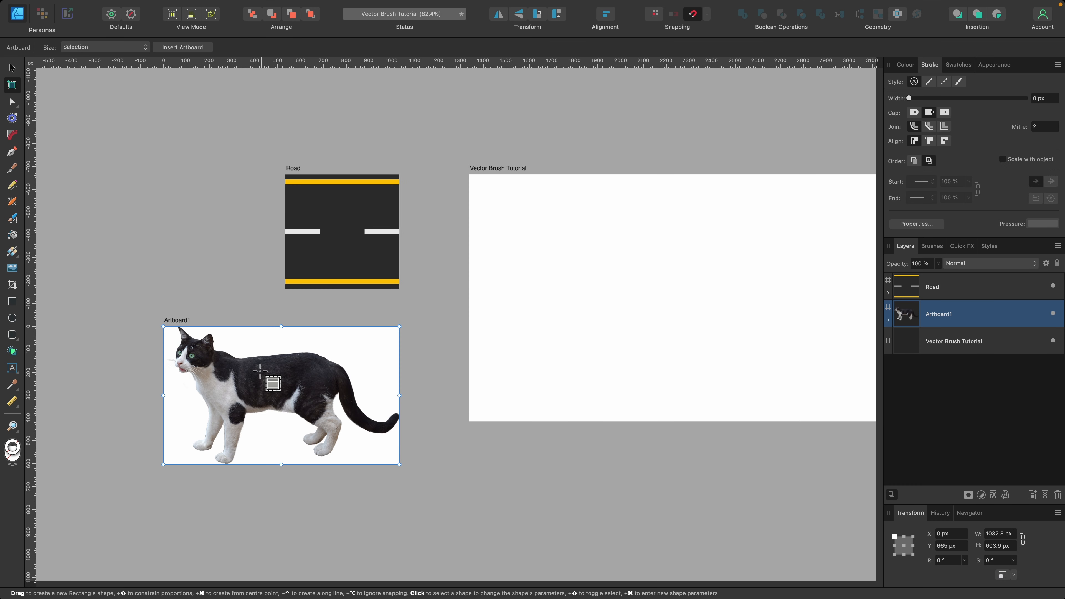
{"action": "key", "text": "v"}
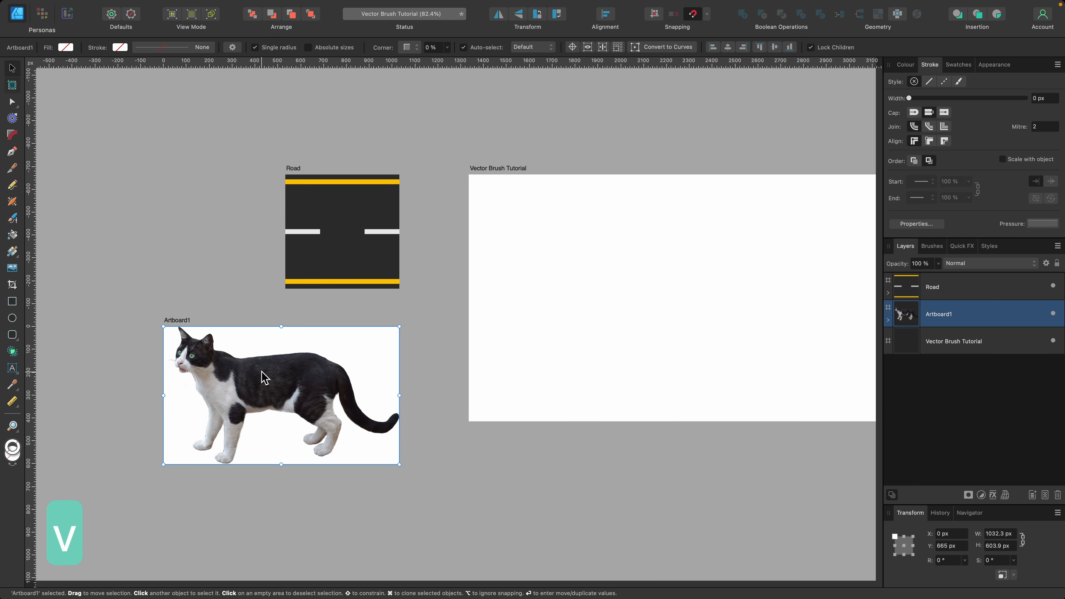
Step: Rename the cat's new artboard as Cat
{"action": "scroll", "coordinate": [299, 424], "scroll_direction": "up", "scroll_amount": 3}
{"action": "scroll", "coordinate": [294, 414], "scroll_direction": "up", "scroll_amount": 3}
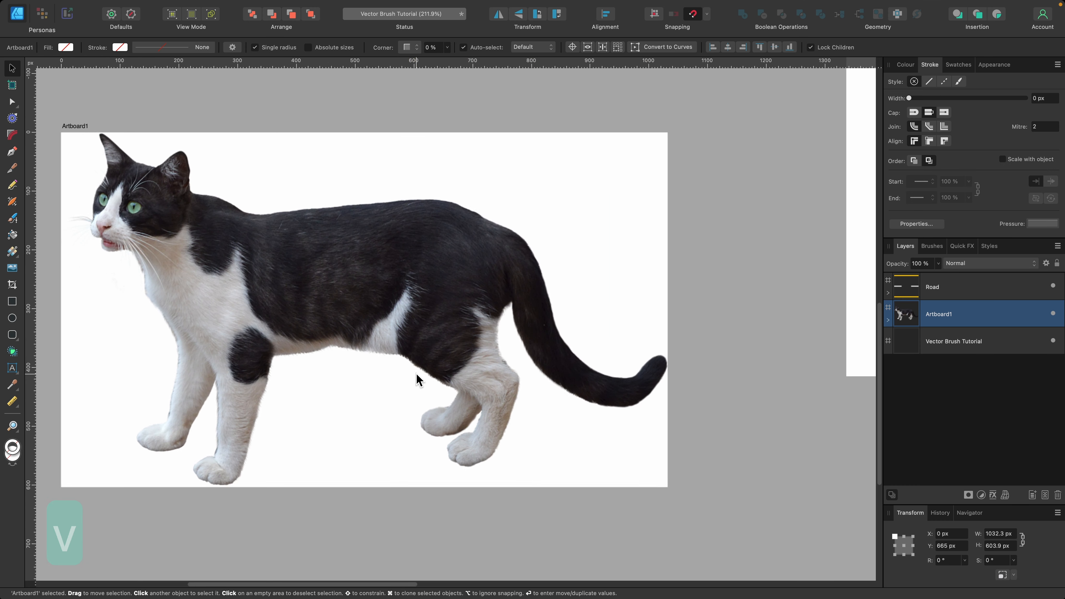
{"action": "scroll", "coordinate": [416, 374], "scroll_direction": "left", "scroll_amount": 2}
{"action": "scroll", "coordinate": [417, 374], "scroll_direction": "down", "scroll_amount": 2}
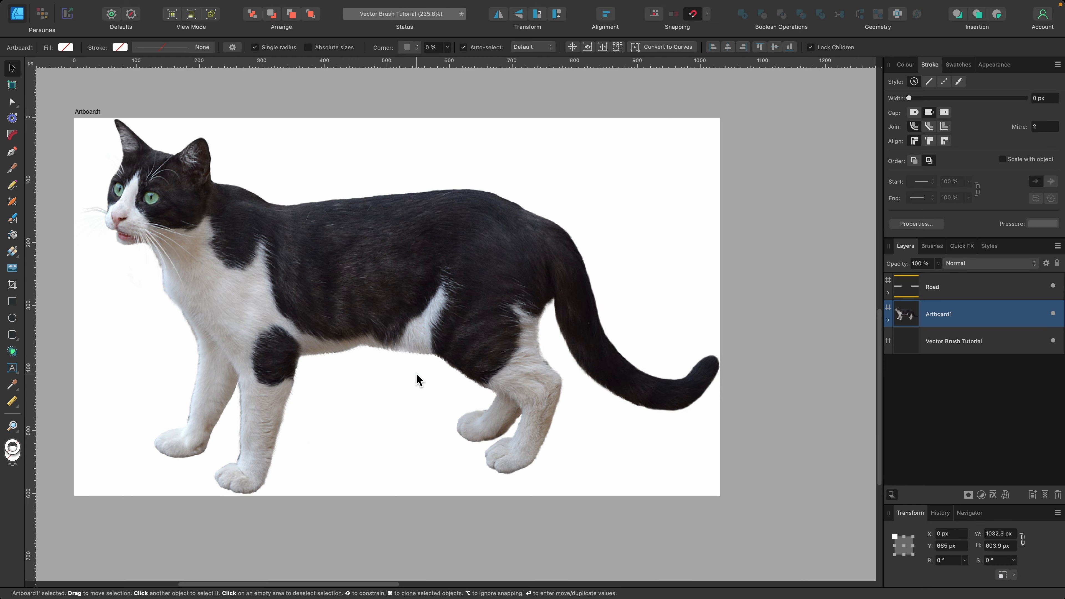
{"action": "scroll", "coordinate": [416, 374], "scroll_direction": "right", "scroll_amount": 1}
{"action": "scroll", "coordinate": [416, 374], "scroll_direction": "up", "scroll_amount": 1}
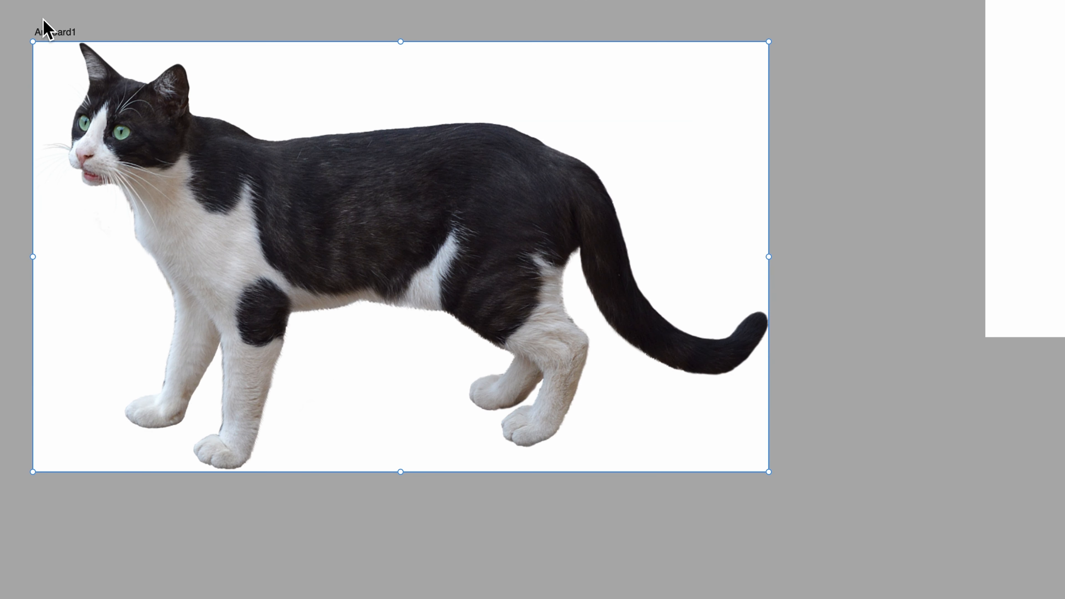
{"action": "double_click", "coordinate": [70, 112]}
{"action": "type", "text": "Cat"}
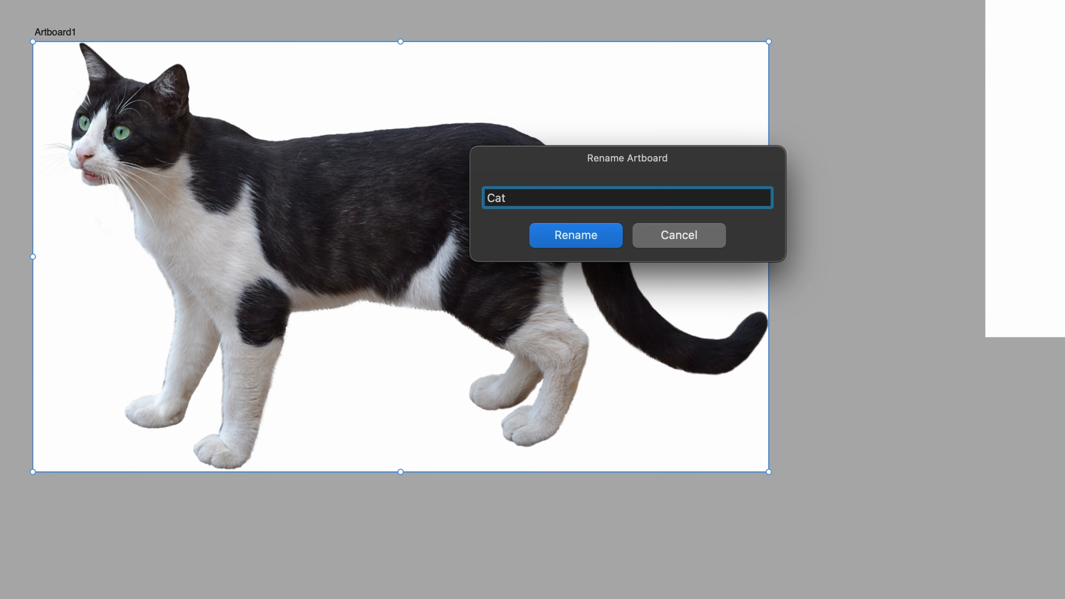
{"action": "key", "text": "Return"}
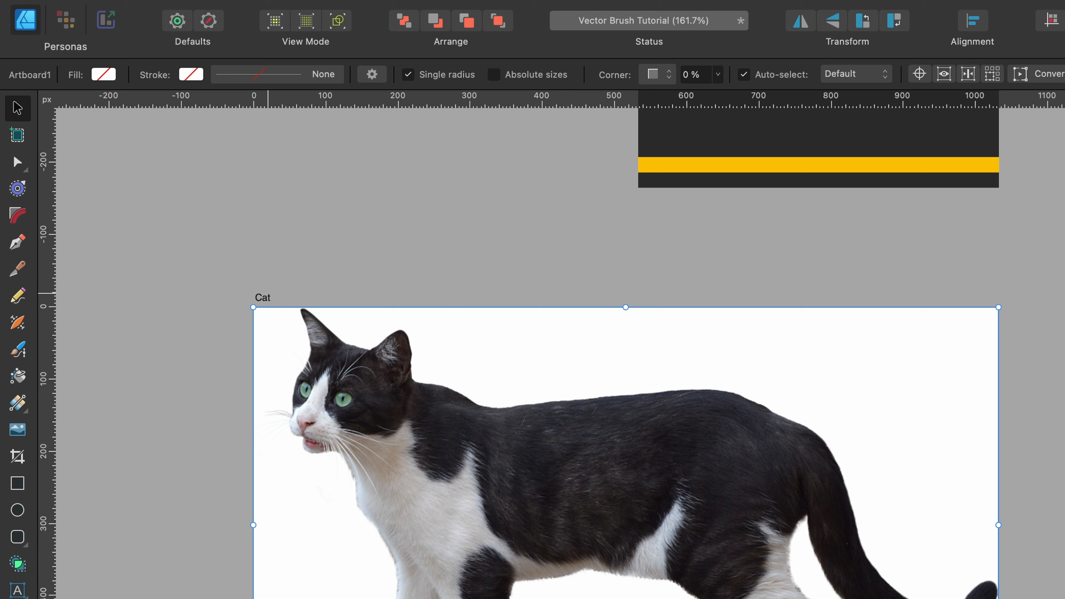
Step: Set up a PNG export of the Cat artboard with the export area limited to Selection Only
{"action": "left_click", "coordinate": [114, 8]}
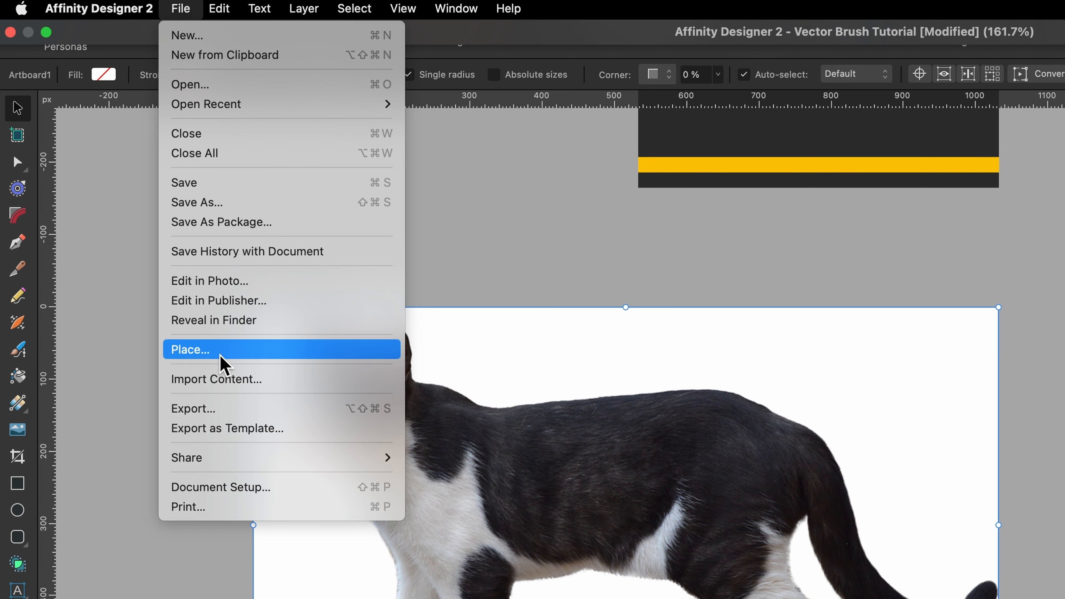
{"action": "left_click", "coordinate": [236, 409]}
{"action": "left_click", "coordinate": [508, 59]}
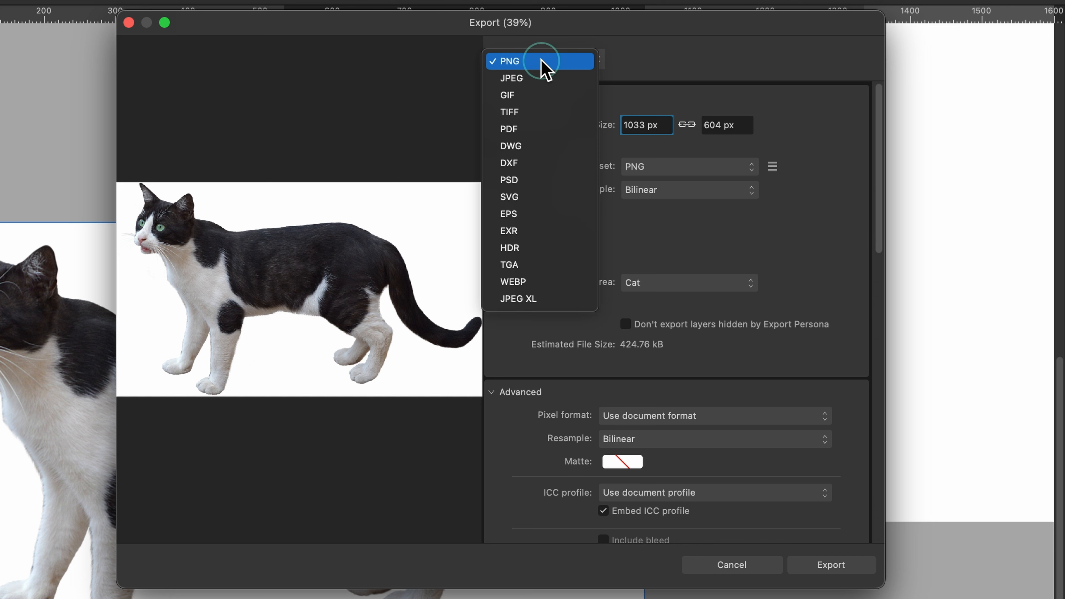
{"action": "left_click", "coordinate": [663, 50]}
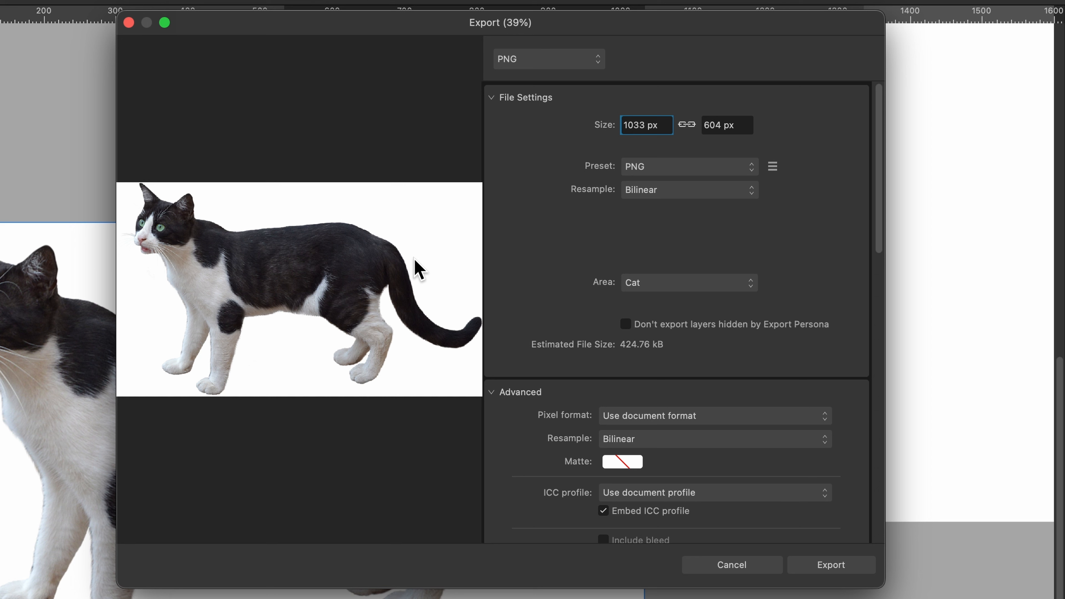
{"action": "left_click", "coordinate": [652, 284]}
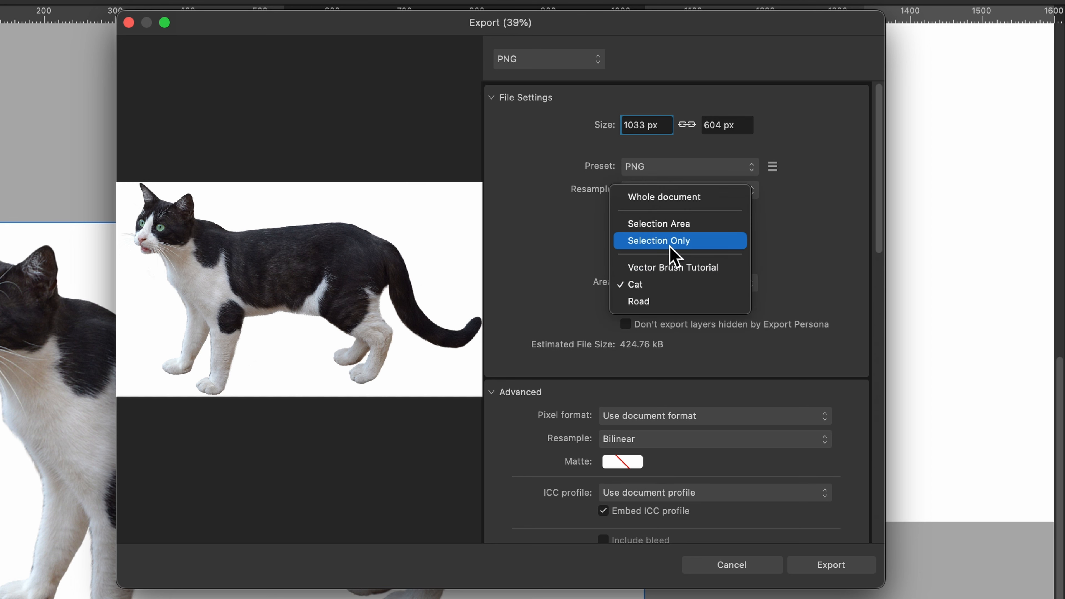
{"action": "left_click", "coordinate": [687, 243]}
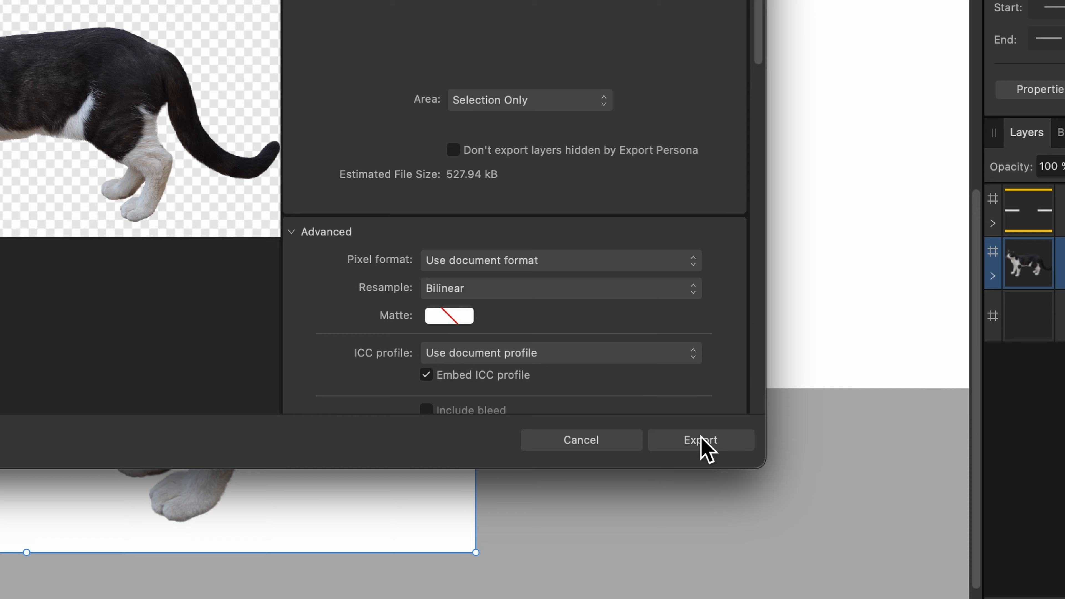
Step: Export the image as Cat.png into the Tutorial Brush PNGs folder
{"action": "left_click", "coordinate": [702, 439]}
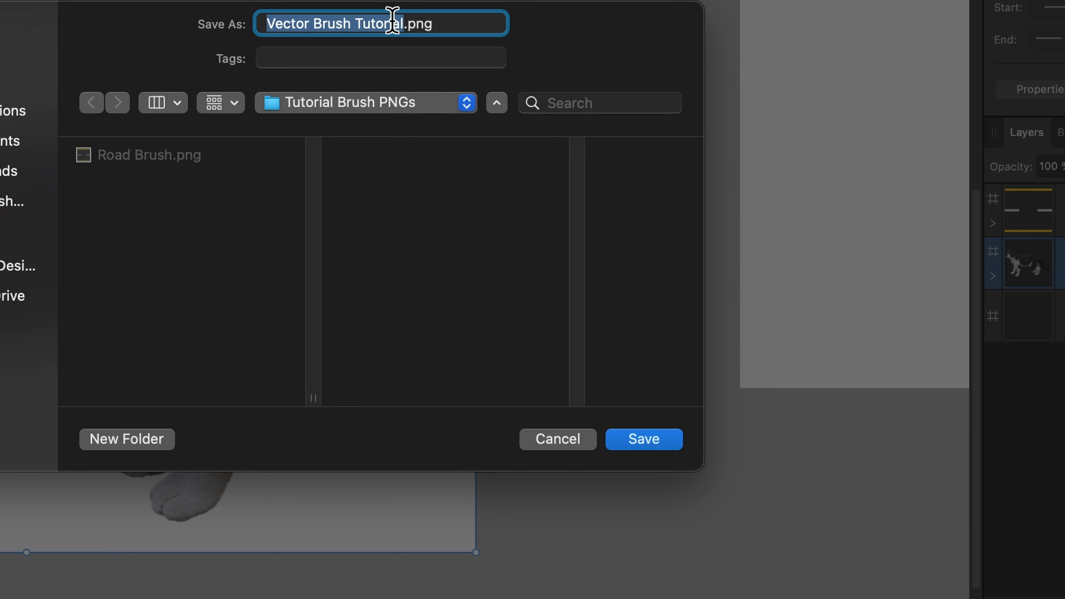
{"action": "type", "text": "C"}
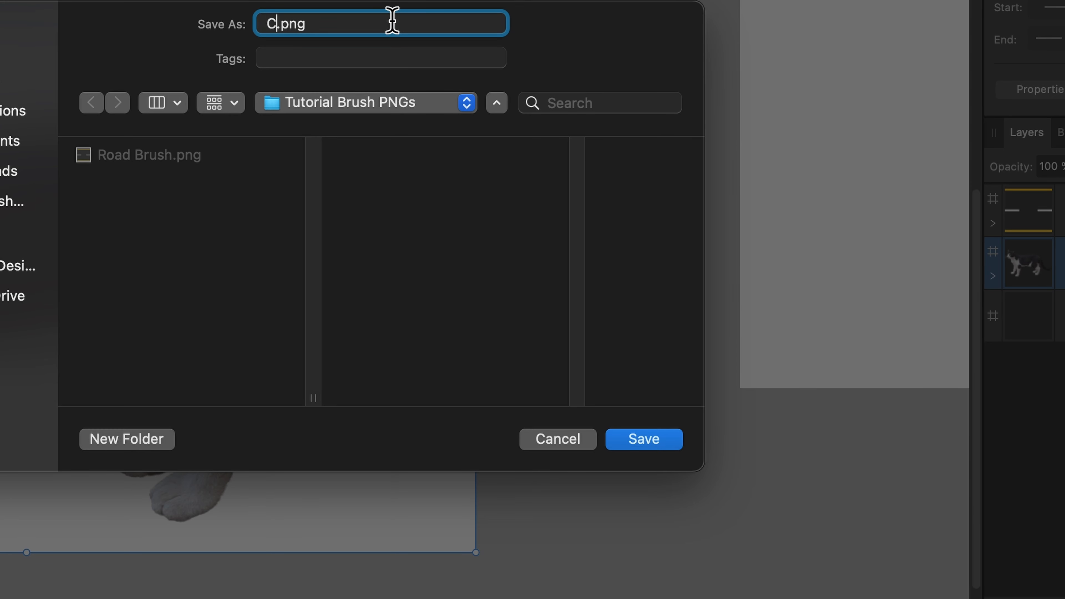
{"action": "type", "text": "at"}
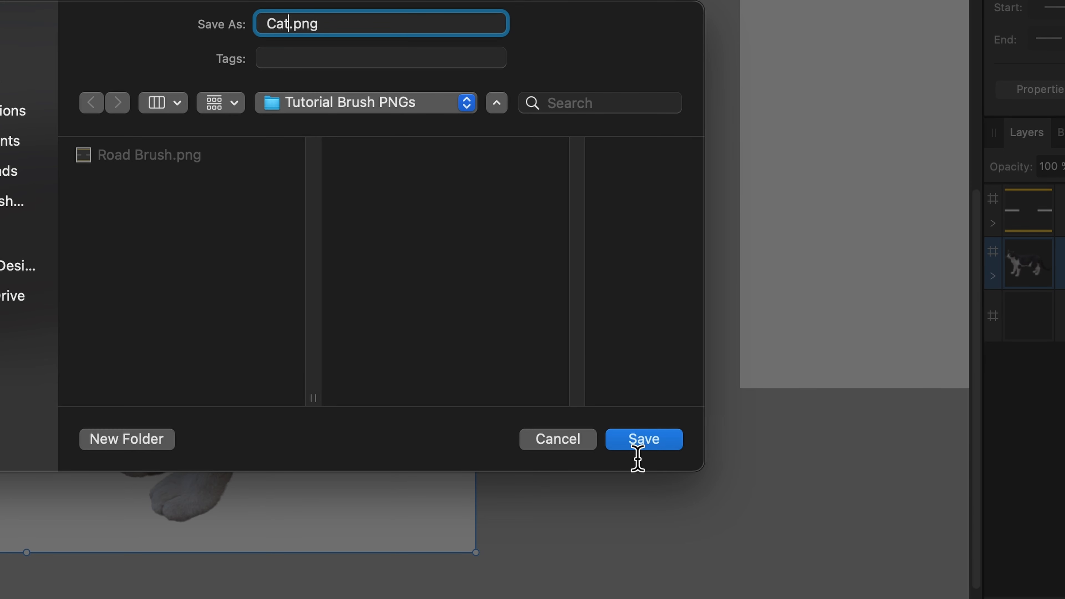
{"action": "left_click", "coordinate": [637, 442]}
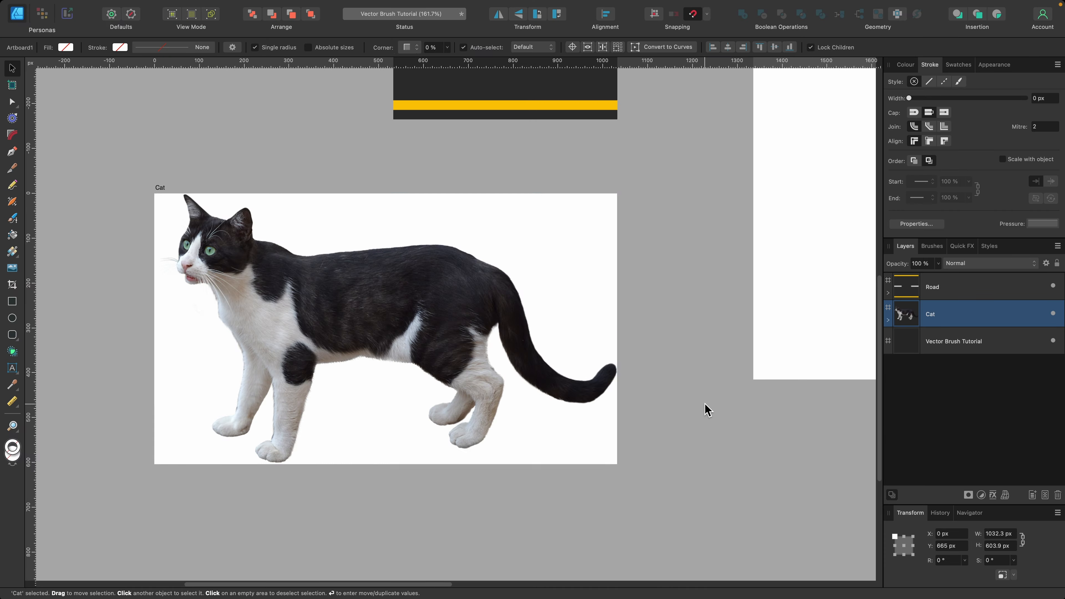
Step: Select the Vector Brush Tutorial artboard and add a new textured image brush to the Tutorial Brushes category from Cat.png
{"action": "scroll", "coordinate": [705, 403], "scroll_direction": "right", "scroll_amount": 10}
{"action": "scroll", "coordinate": [705, 403], "scroll_direction": "up", "scroll_amount": 3}
{"action": "scroll", "coordinate": [705, 403], "scroll_direction": "down", "scroll_amount": 3}
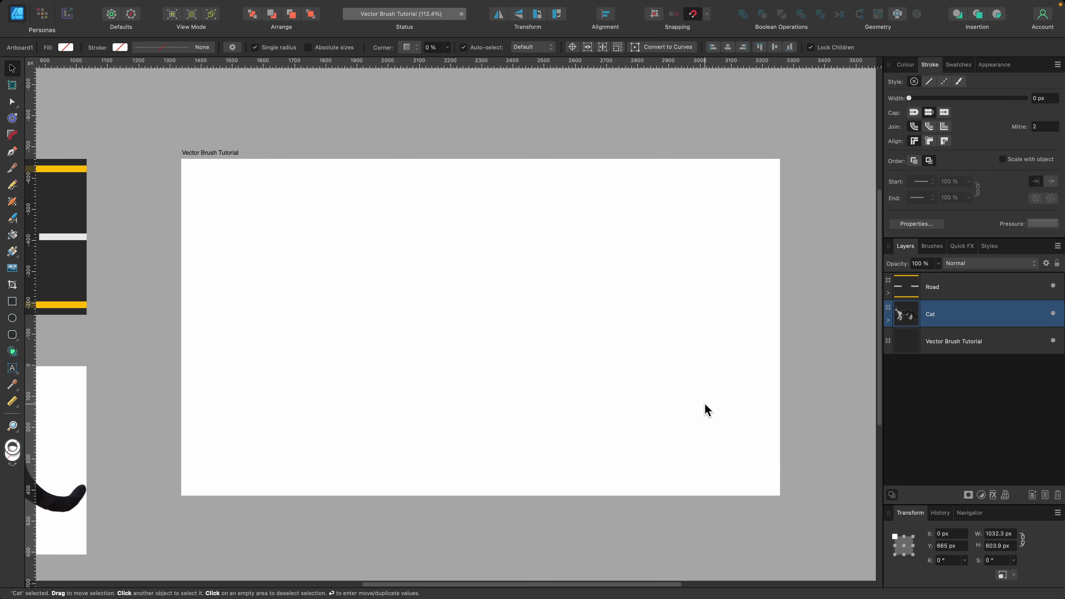
{"action": "scroll", "coordinate": [706, 402], "scroll_direction": "down", "scroll_amount": 1}
{"action": "scroll", "coordinate": [706, 400], "scroll_direction": "up", "scroll_amount": 2}
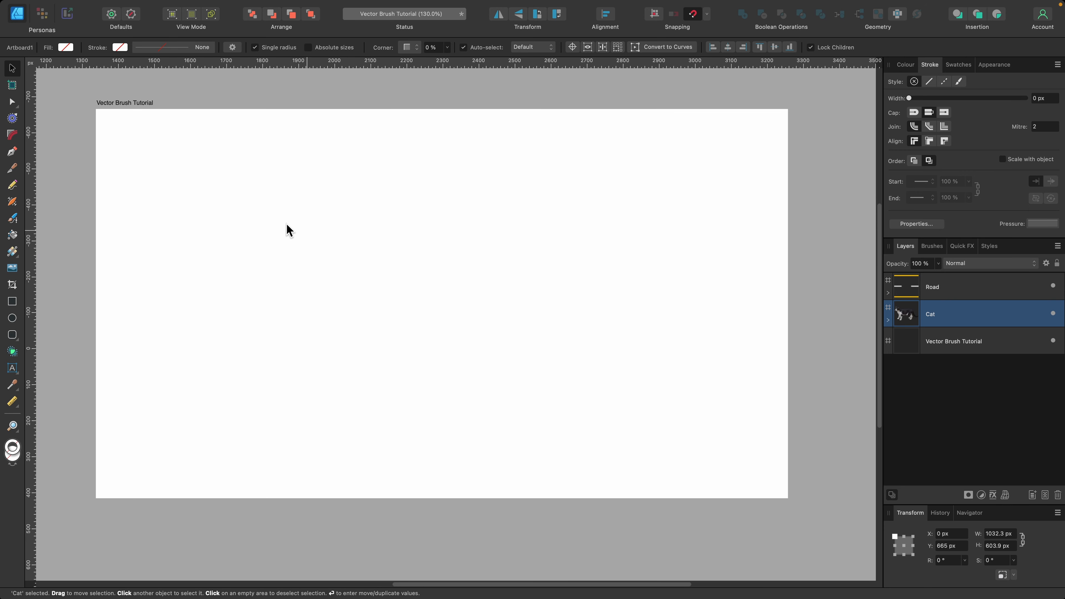
{"action": "left_click", "coordinate": [145, 104]}
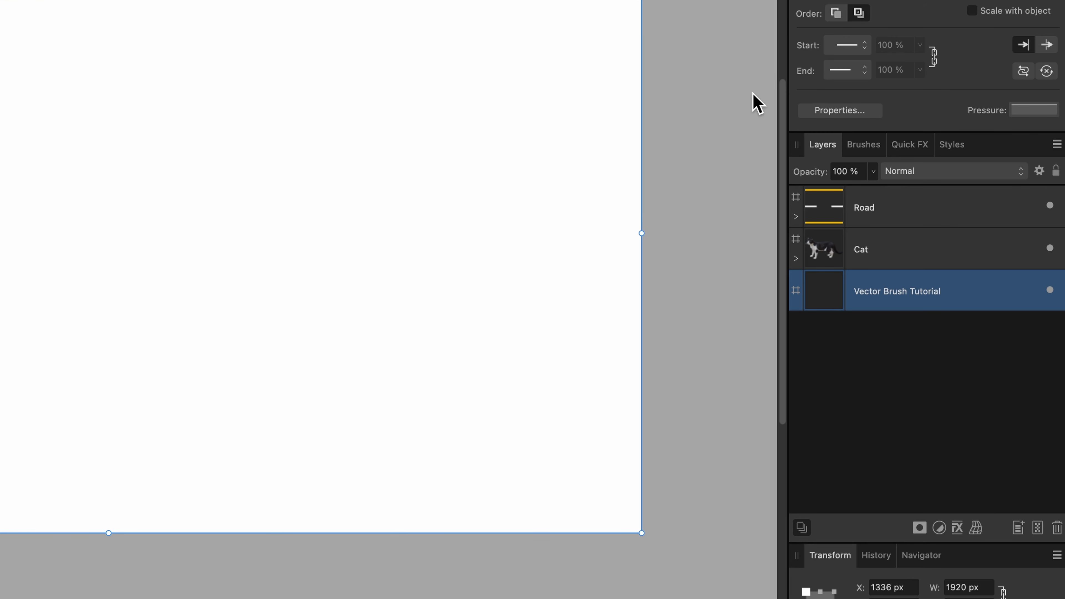
{"action": "left_click", "coordinate": [866, 145]}
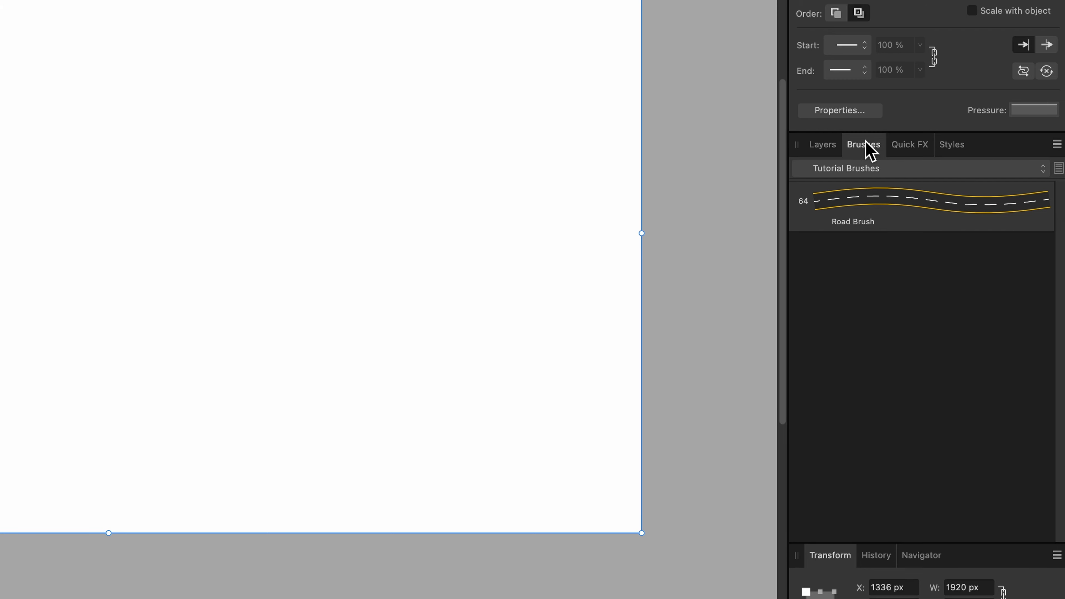
{"action": "left_click", "coordinate": [1057, 144]}
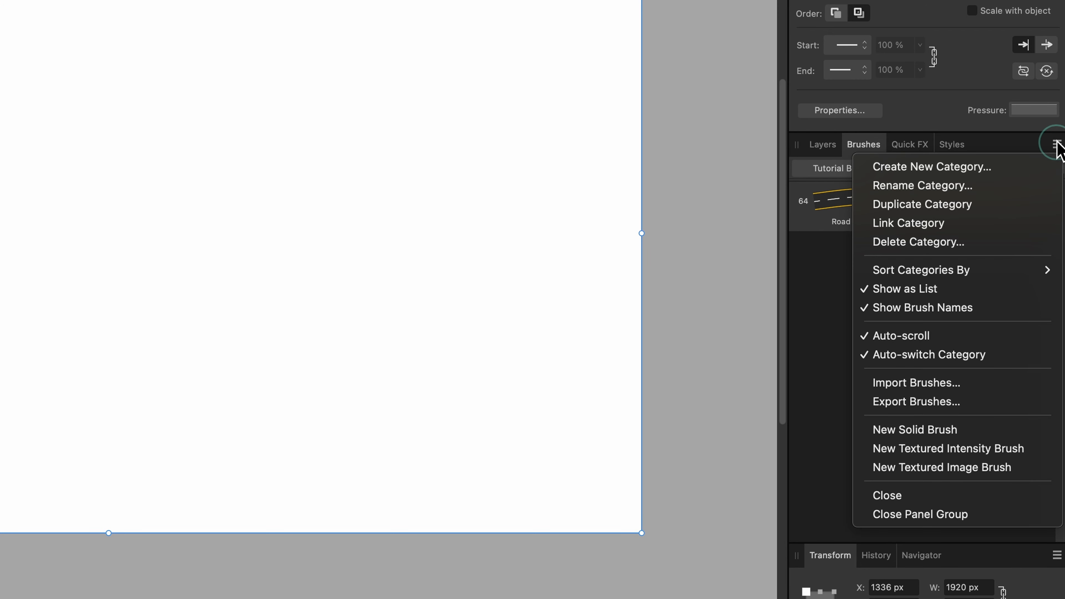
{"action": "left_click", "coordinate": [1004, 469]}
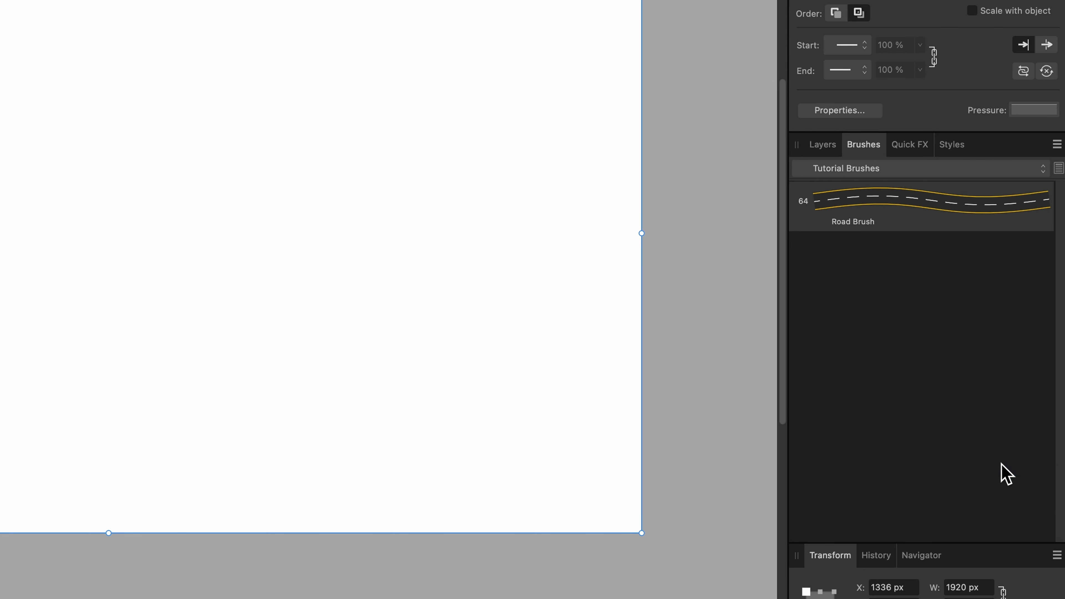
{"action": "left_click", "coordinate": [83, 104]}
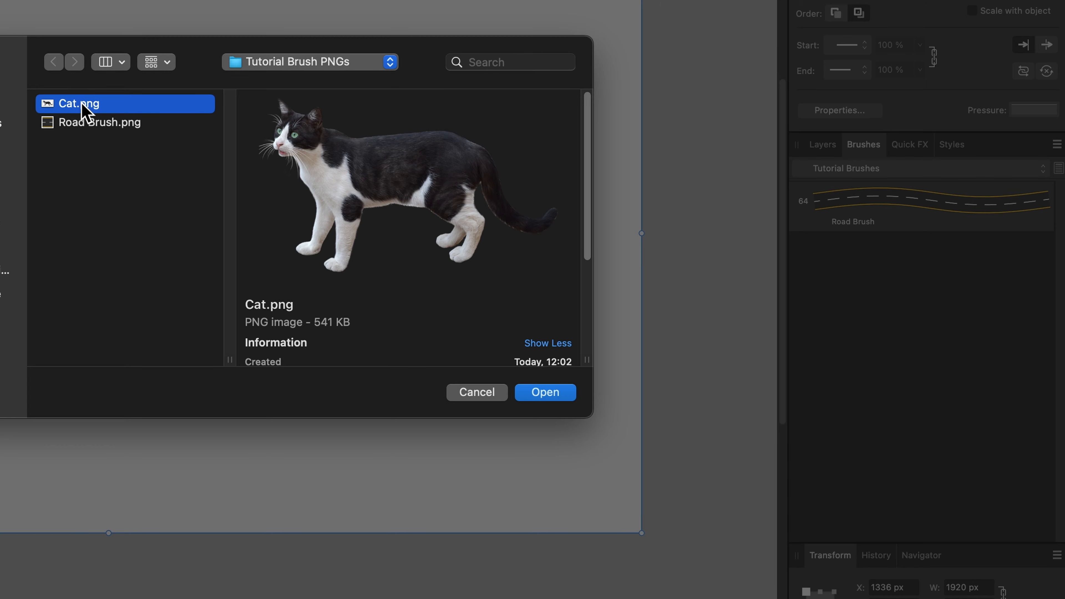
{"action": "left_click", "coordinate": [542, 395]}
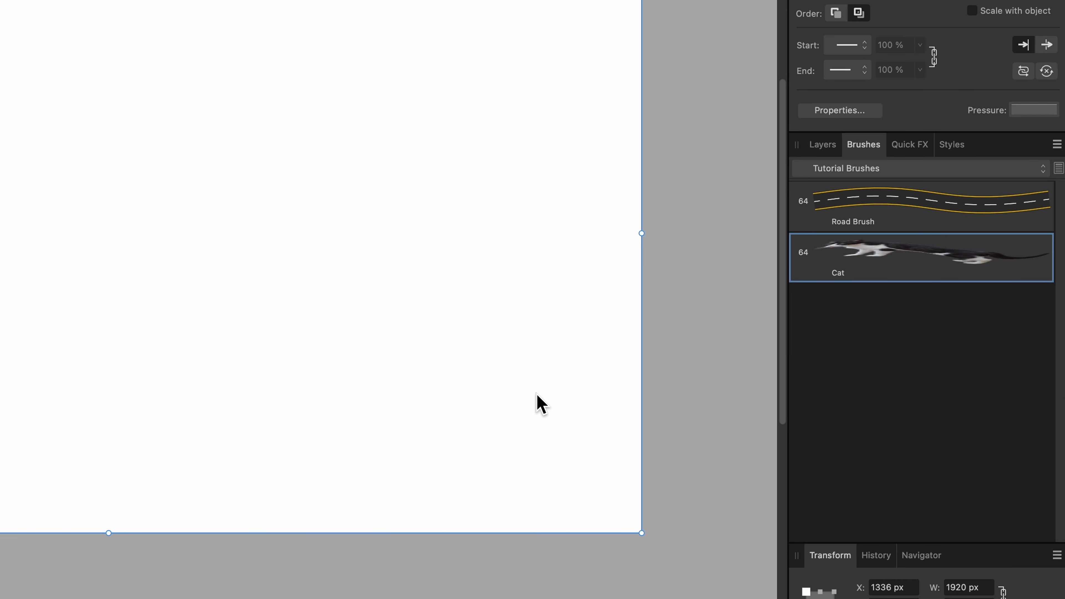
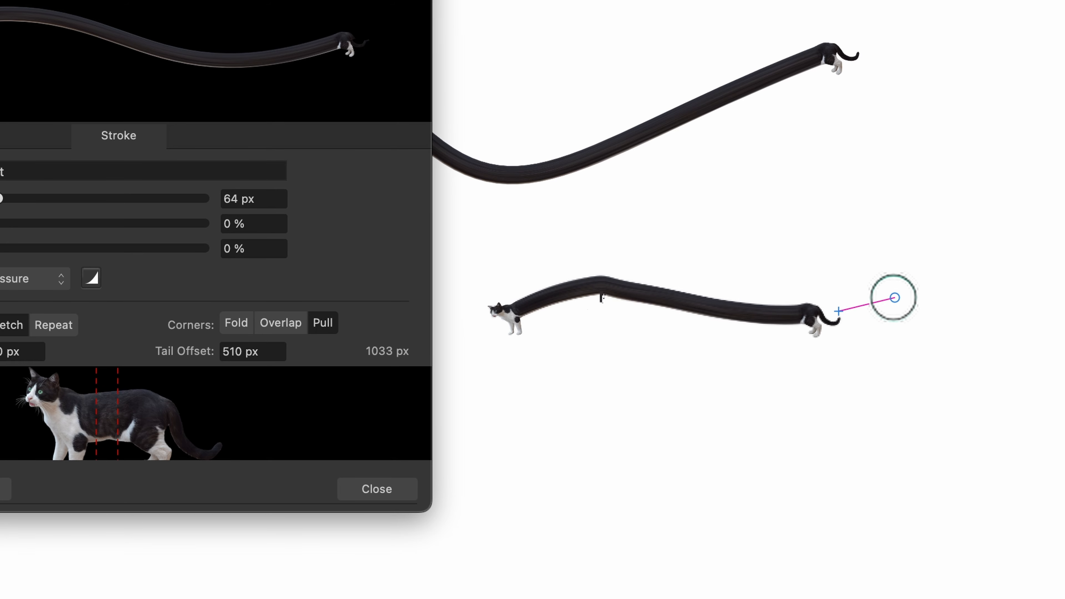
Step: Set the brush controller to None, enlarge the width to 148 px and paint a nearly horizontal cat stroke about 620 px long below the others
{"action": "scroll", "coordinate": [715, 378], "scroll_direction": "up", "scroll_amount": 3}
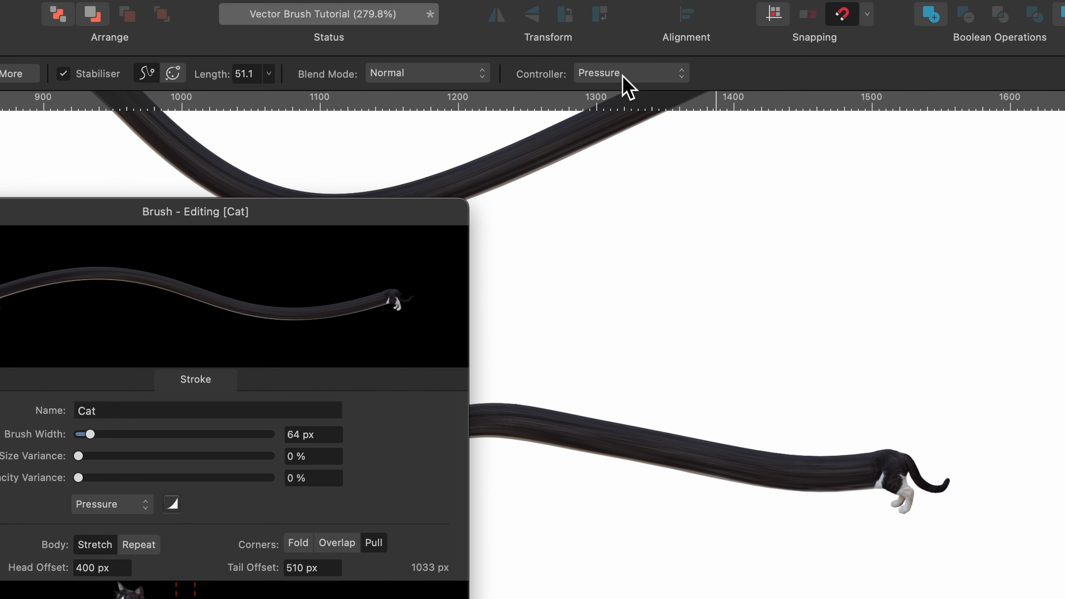
{"action": "left_click_drag", "start_coordinate": [625, 75], "coordinate": [628, 114]}
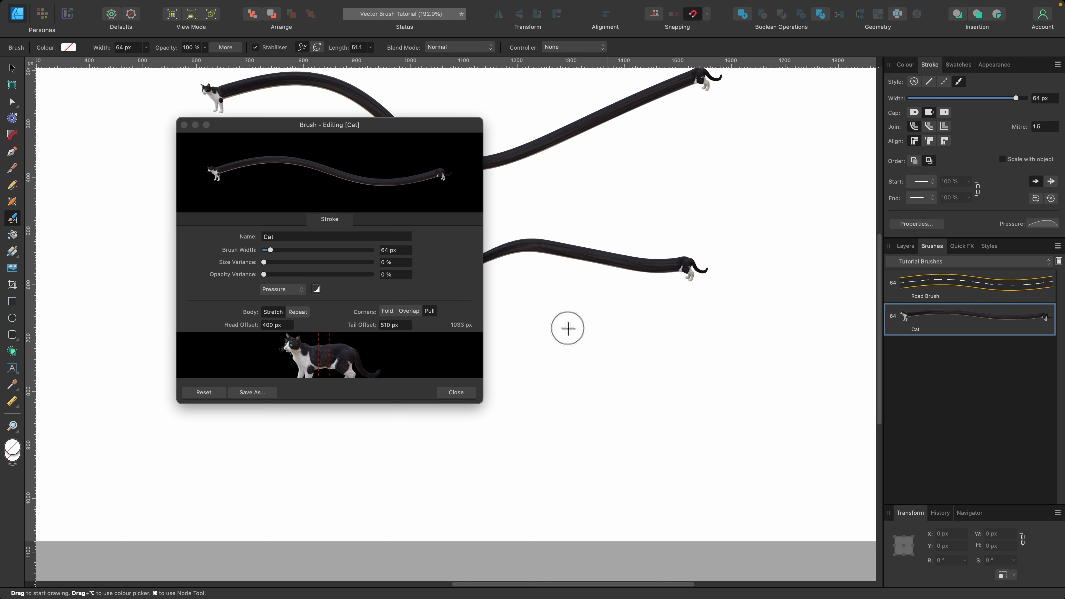
{"action": "key", "text": "bracketright"}
{"action": "key", "text": "bracketright"}
{"action": "key", "text": "bracketright"}
{"action": "key", "text": "bracketright"}
{"action": "key", "text": "bracketright"}
{"action": "key", "text": "bracketright"}
{"action": "scroll", "coordinate": [403, 457], "scroll_direction": "left", "scroll_amount": 5}
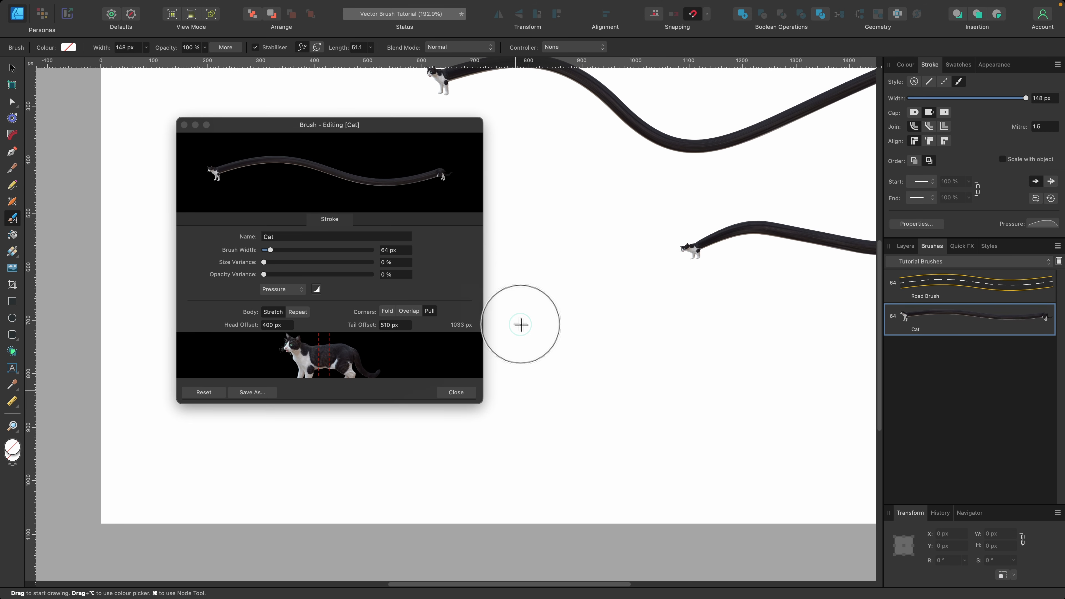
{"action": "mouse_move", "coordinate": [527, 324]}
{"action": "left_mouse_down"}
{"action": "mouse_move", "coordinate": [673, 327]}
{"action": "mouse_move", "coordinate": [757, 316]}
{"action": "mouse_move", "coordinate": [746, 287]}
{"action": "mouse_move", "coordinate": [949, 284]}
{"action": "left_mouse_up"}
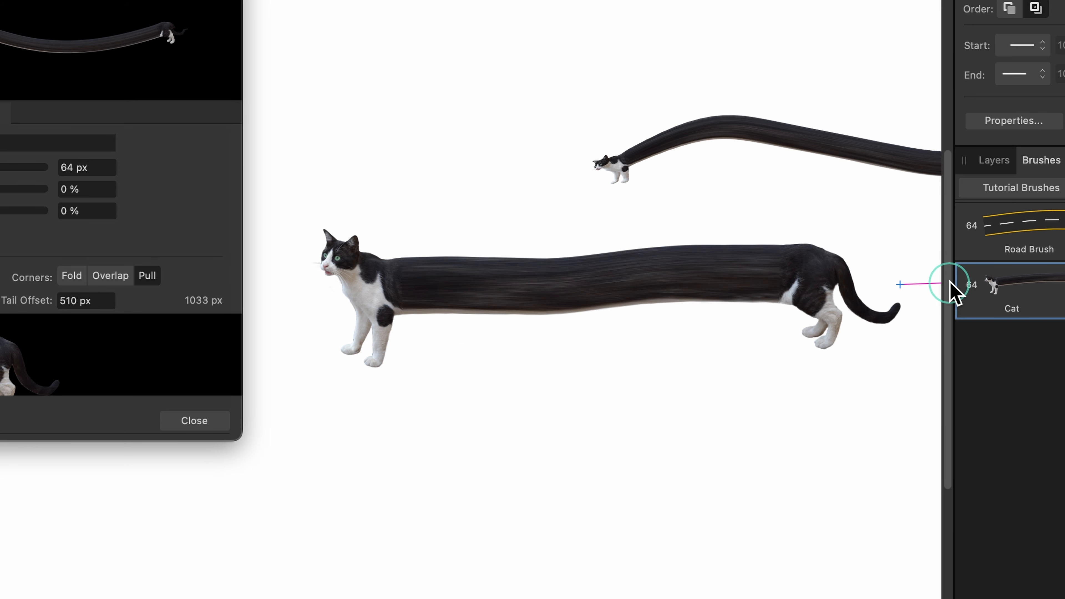
{"action": "left_click_drag", "start_coordinate": [950, 284], "coordinate": [952, 283]}
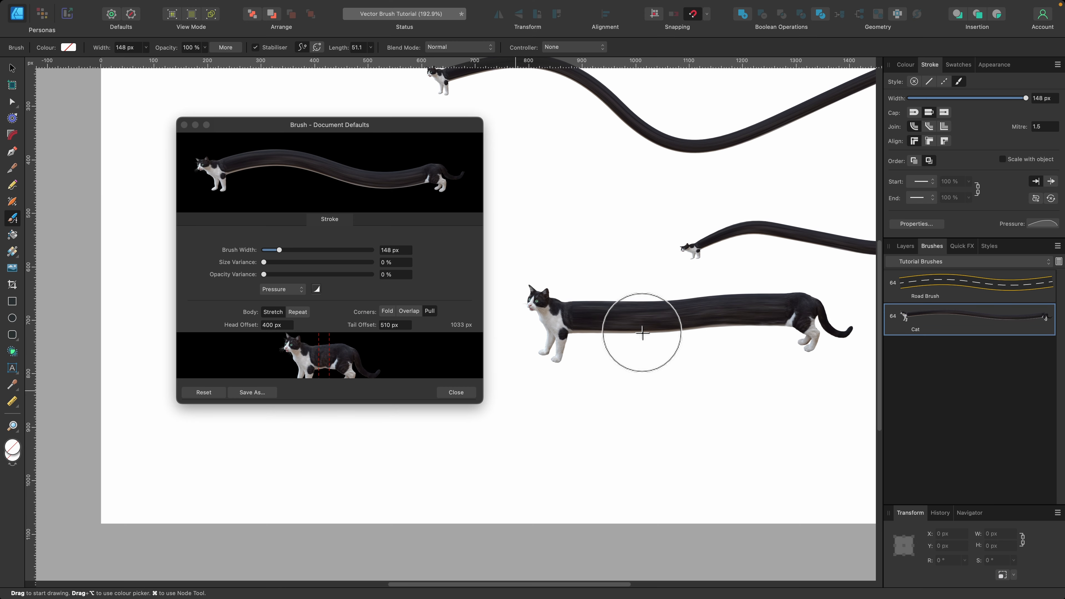
Step: Bend the large cat's body by moving the stroke's middle node up, and then lower it until the body is nearly straight
{"action": "key", "text": "a"}
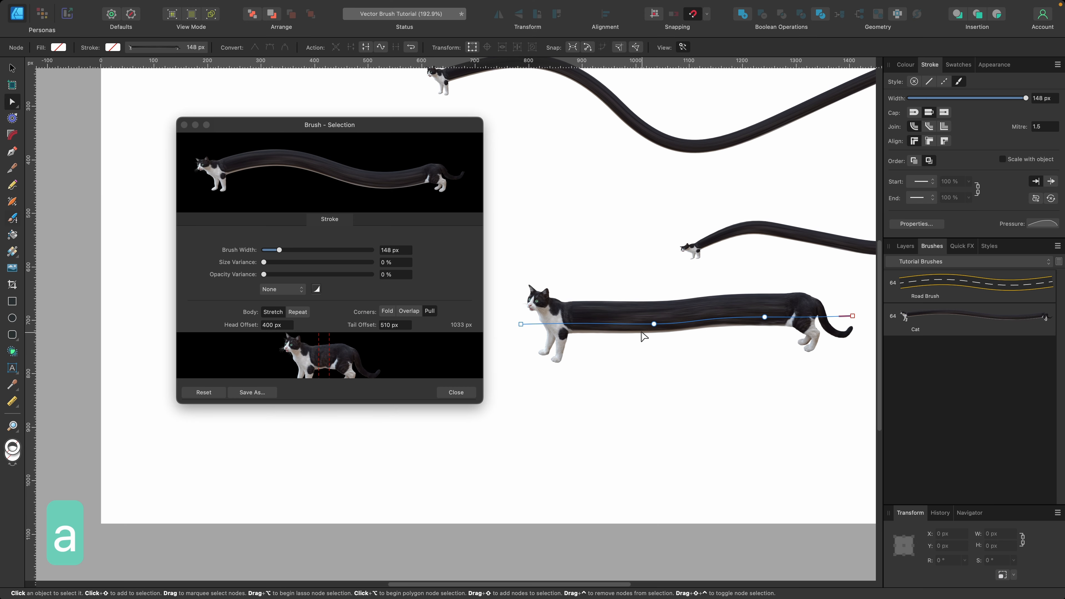
{"action": "left_click_drag", "start_coordinate": [650, 327], "coordinate": [651, 303]}
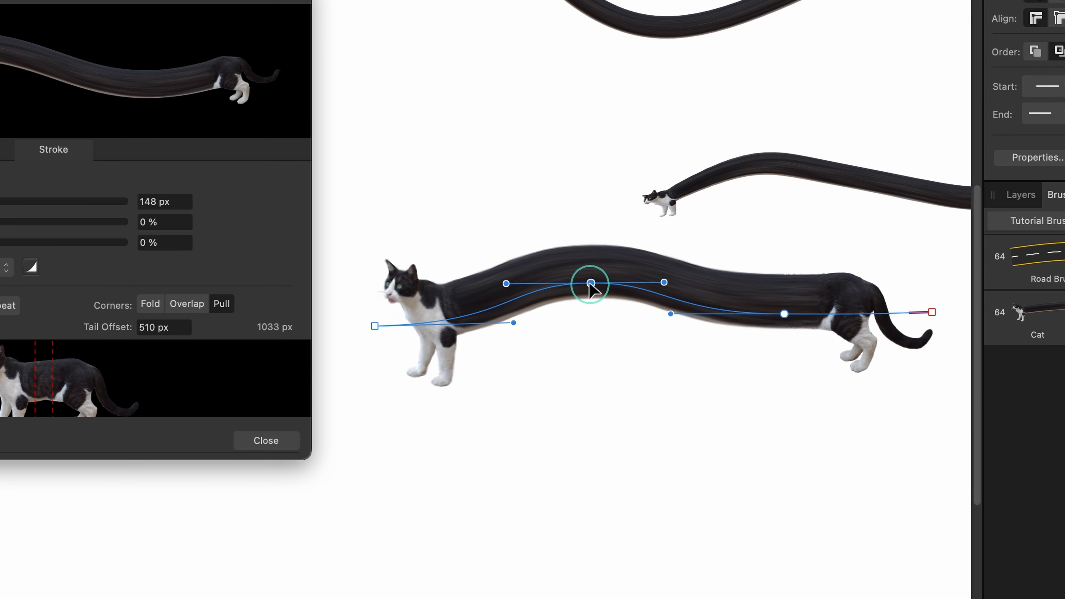
{"action": "mouse_move", "coordinate": [591, 284]}
{"action": "left_mouse_down"}
{"action": "mouse_move", "coordinate": [597, 428]}
{"action": "mouse_move", "coordinate": [585, 310]}
{"action": "left_mouse_up"}
{"action": "scroll", "coordinate": [583, 309], "scroll_direction": "up", "scroll_amount": 4}
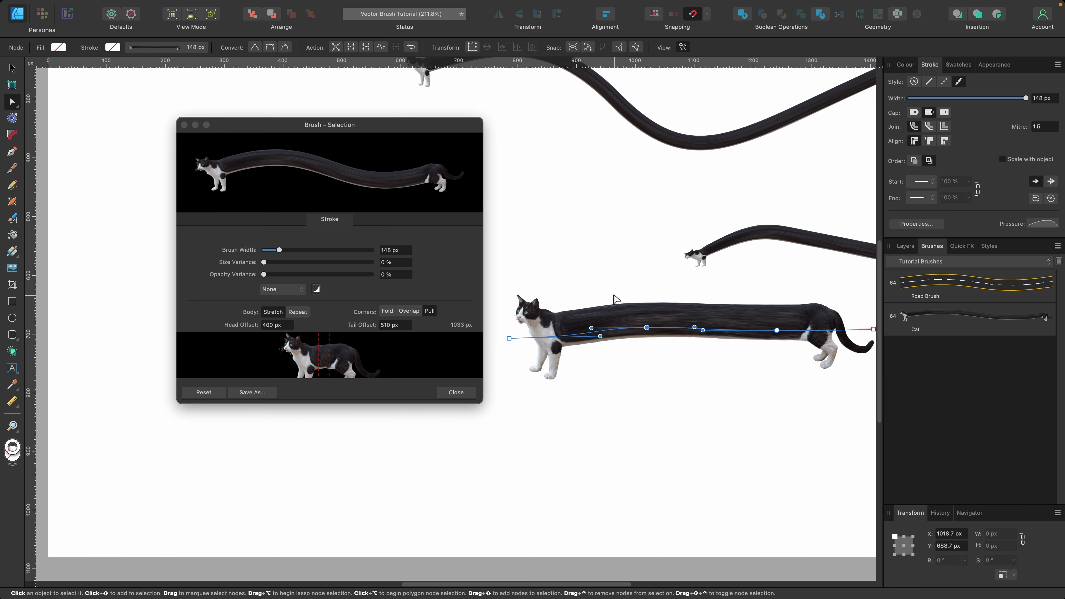
Step: Close the brush editing dialog and delete all the cat strokes from the artboard
{"action": "left_click", "coordinate": [456, 393]}
{"action": "scroll", "coordinate": [459, 394], "scroll_direction": "down", "scroll_amount": 3}
{"action": "key", "text": "BackSpace"}
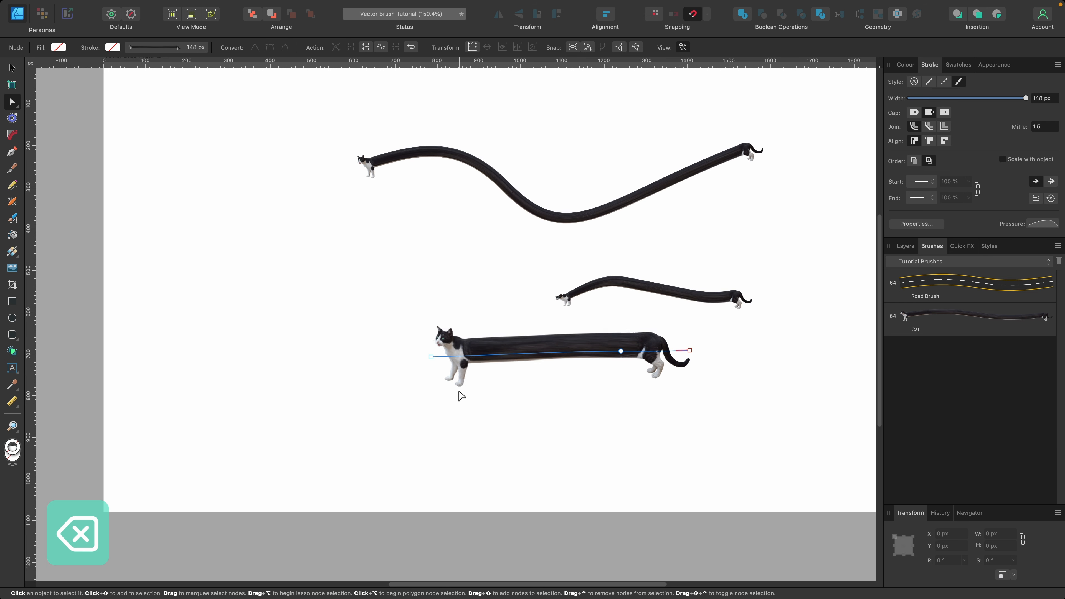
{"action": "key", "text": "BackSpace"}
{"action": "key", "text": "BackSpace"}
{"action": "key", "text": "BackSpace"}
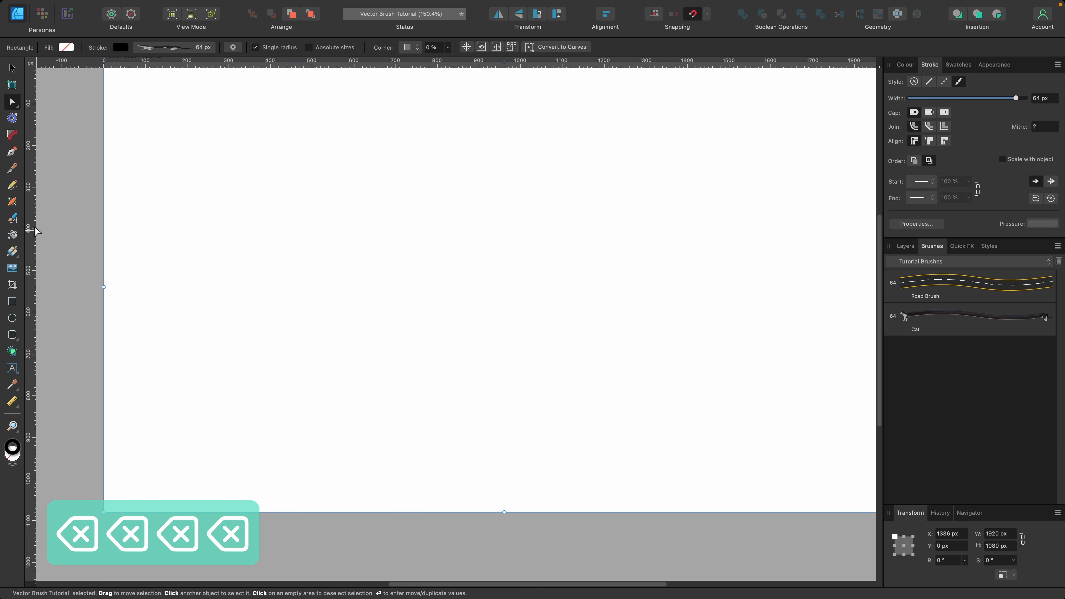
Step: Select the Cat brush for the Vector Brush Tool, enlarge its width and paint a test stroke across the upper part of the artboard
{"action": "left_click", "coordinate": [16, 218]}
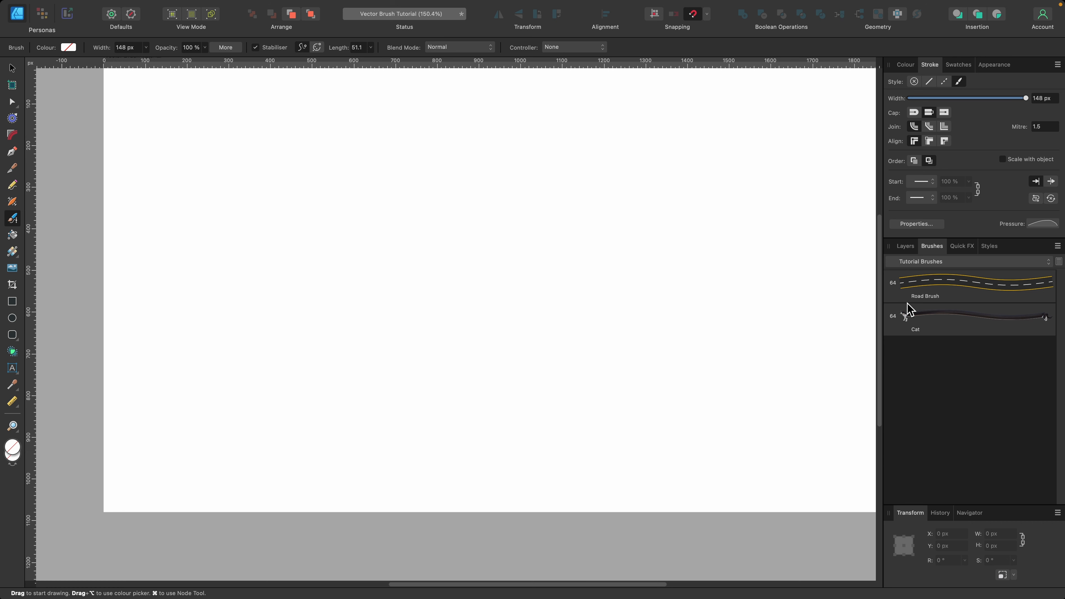
{"action": "scroll", "coordinate": [367, 237], "scroll_direction": "up", "scroll_amount": 3}
{"action": "scroll", "coordinate": [367, 237], "scroll_direction": "right", "scroll_amount": 2}
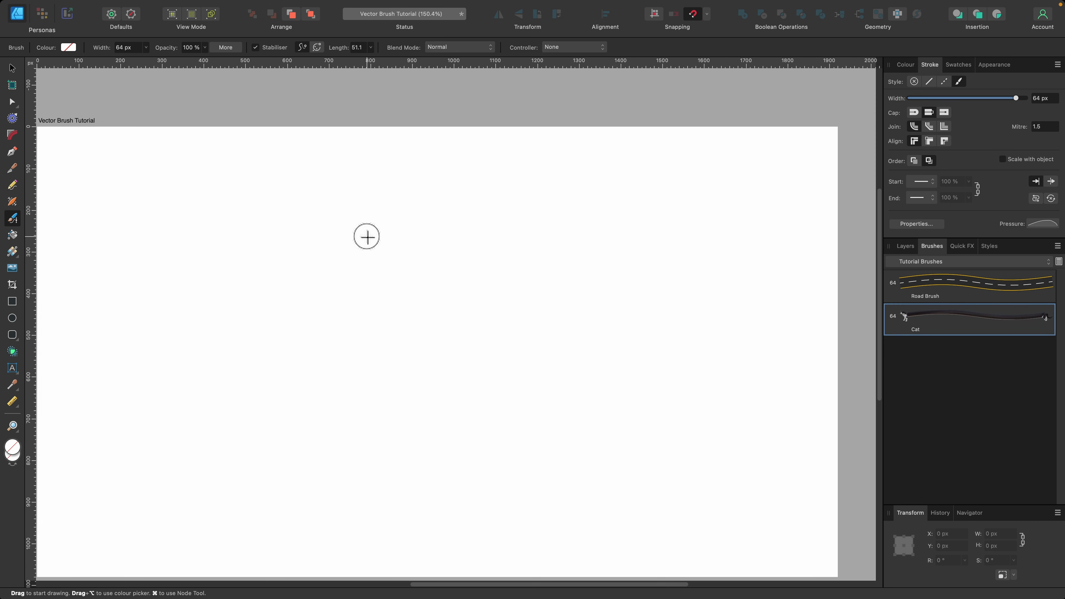
{"action": "key", "text": "bracketright"}
{"action": "key", "text": "bracketright"}
{"action": "key", "text": "bracketright"}
{"action": "mouse_move", "coordinate": [311, 216]}
{"action": "left_mouse_down"}
{"action": "mouse_move", "coordinate": [432, 189]}
{"action": "mouse_move", "coordinate": [523, 194]}
{"action": "left_mouse_up"}
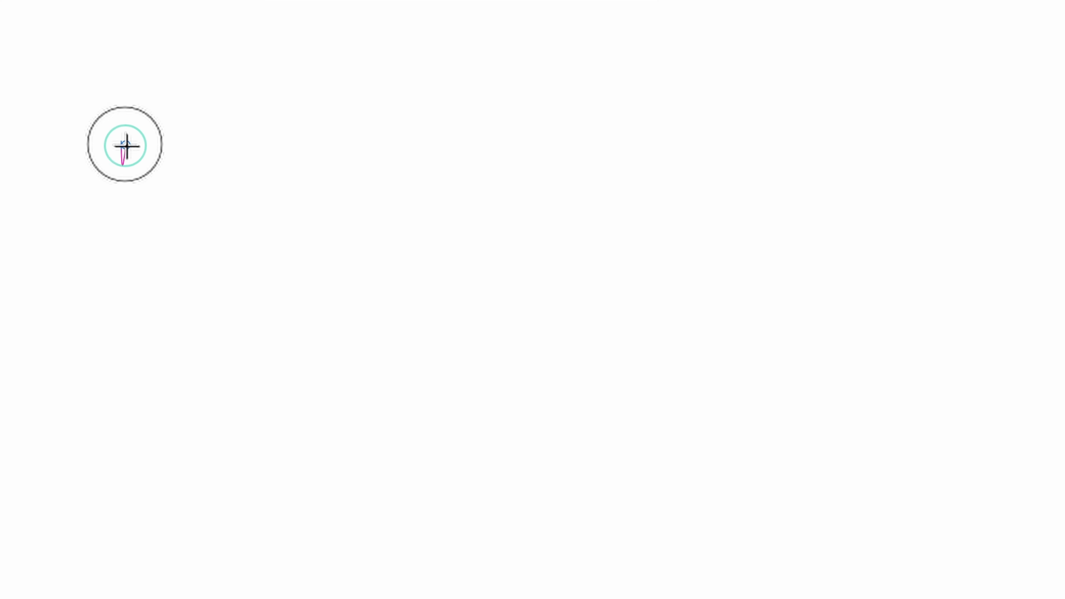
Step: Paint sample strokes with textured image brushes on a blank canvas, including a vertical one with the Starship rocket brush
{"action": "mouse_move", "coordinate": [516, 103]}
{"action": "left_mouse_down"}
{"action": "mouse_move", "coordinate": [619, 94]}
{"action": "mouse_move", "coordinate": [706, 212]}
{"action": "mouse_move", "coordinate": [690, 314]}
{"action": "mouse_move", "coordinate": [583, 378]}
{"action": "mouse_move", "coordinate": [382, 287]}
{"action": "mouse_move", "coordinate": [242, 261]}
{"action": "mouse_move", "coordinate": [180, 360]}
{"action": "mouse_move", "coordinate": [235, 479]}
{"action": "mouse_move", "coordinate": [482, 463]}
{"action": "mouse_move", "coordinate": [694, 389]}
{"action": "mouse_move", "coordinate": [879, 360]}
{"action": "mouse_move", "coordinate": [916, 371]}
{"action": "left_mouse_up"}
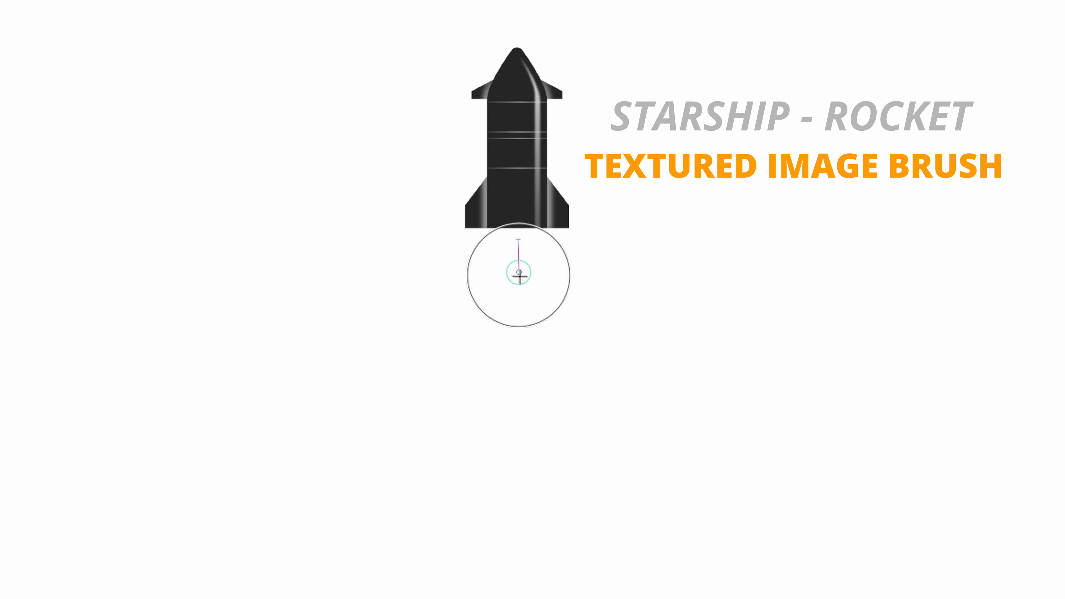
{"action": "left_click_drag", "start_coordinate": [518, 274], "coordinate": [518, 575]}
{"action": "mouse_move", "coordinate": [821, 266]}
{"action": "left_mouse_down"}
{"action": "mouse_move", "coordinate": [599, 509]}
{"action": "mouse_move", "coordinate": [578, 566]}
{"action": "left_mouse_up"}
{"action": "mouse_move", "coordinate": [108, 104]}
{"action": "left_mouse_down"}
{"action": "mouse_move", "coordinate": [303, 306]}
{"action": "mouse_move", "coordinate": [495, 598]}
{"action": "left_mouse_up"}
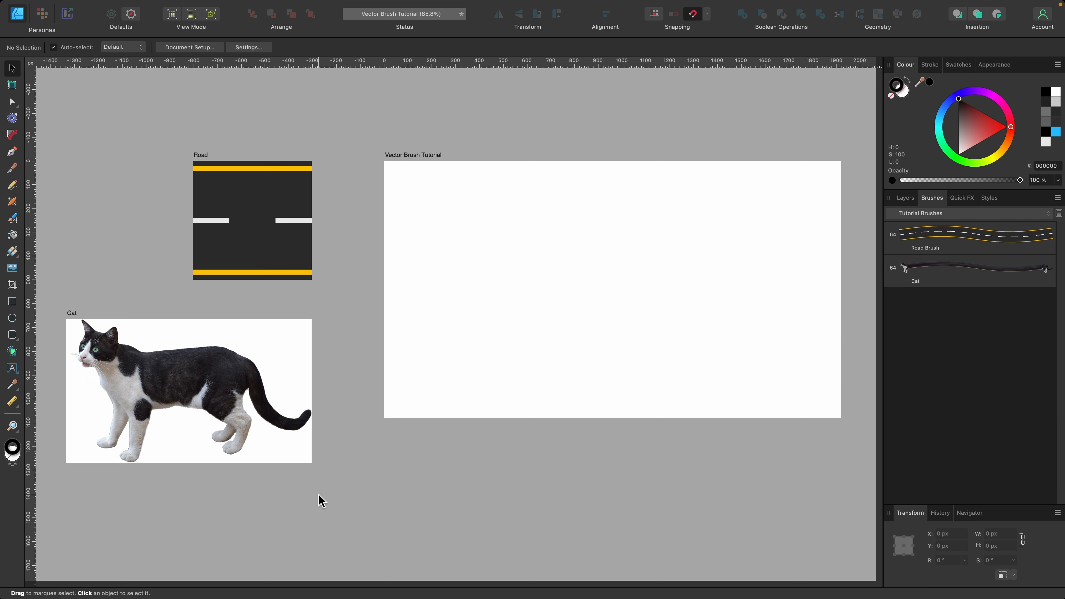
{"action": "scroll", "coordinate": [489, 312], "scroll_direction": "up", "scroll_amount": 4}
{"action": "scroll", "coordinate": [488, 312], "scroll_direction": "right", "scroll_amount": 3}
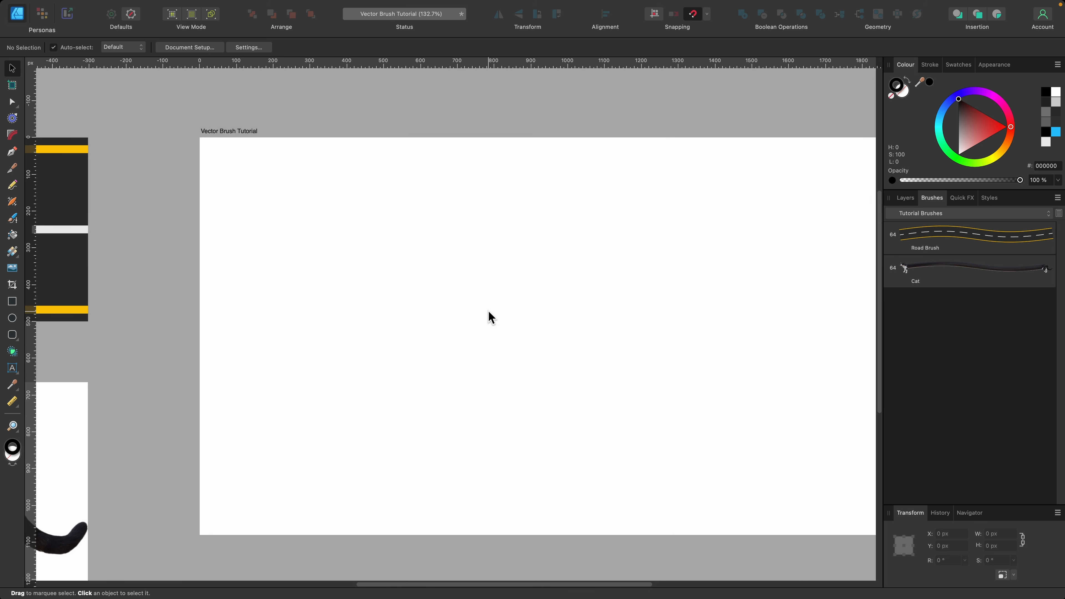
{"action": "scroll", "coordinate": [492, 318], "scroll_direction": "right", "scroll_amount": 1}
{"action": "scroll", "coordinate": [492, 317], "scroll_direction": "down", "scroll_amount": 1}
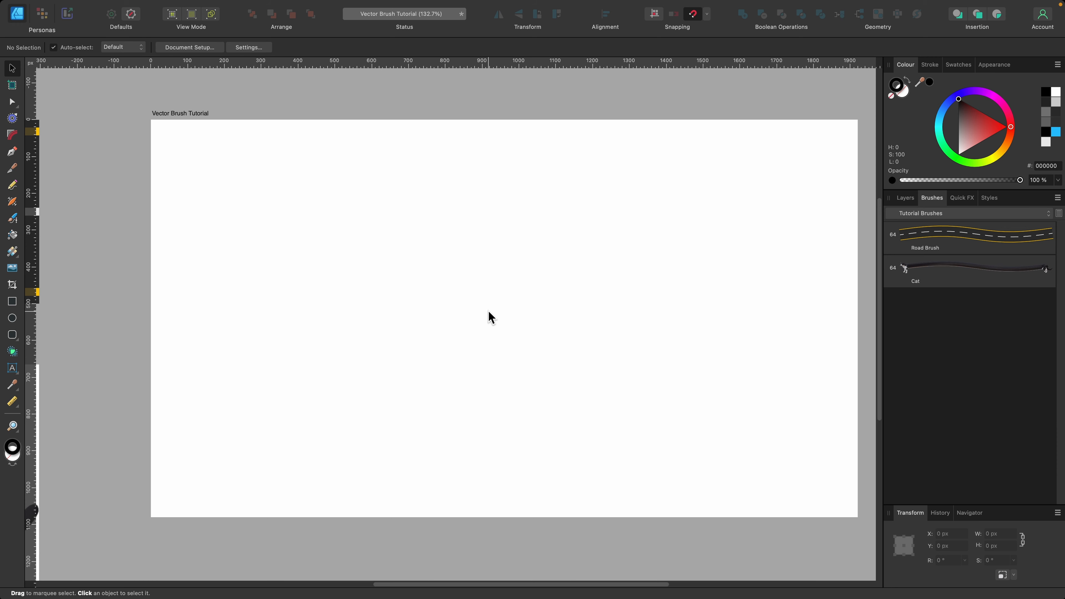
Step: Draw a vertical rectangle about 367 px wide and 928 px high near the artboard's middle and fill it with dark grey #333333
{"action": "left_click", "coordinate": [13, 302]}
{"action": "left_click_drag", "start_coordinate": [397, 155], "coordinate": [531, 476]}
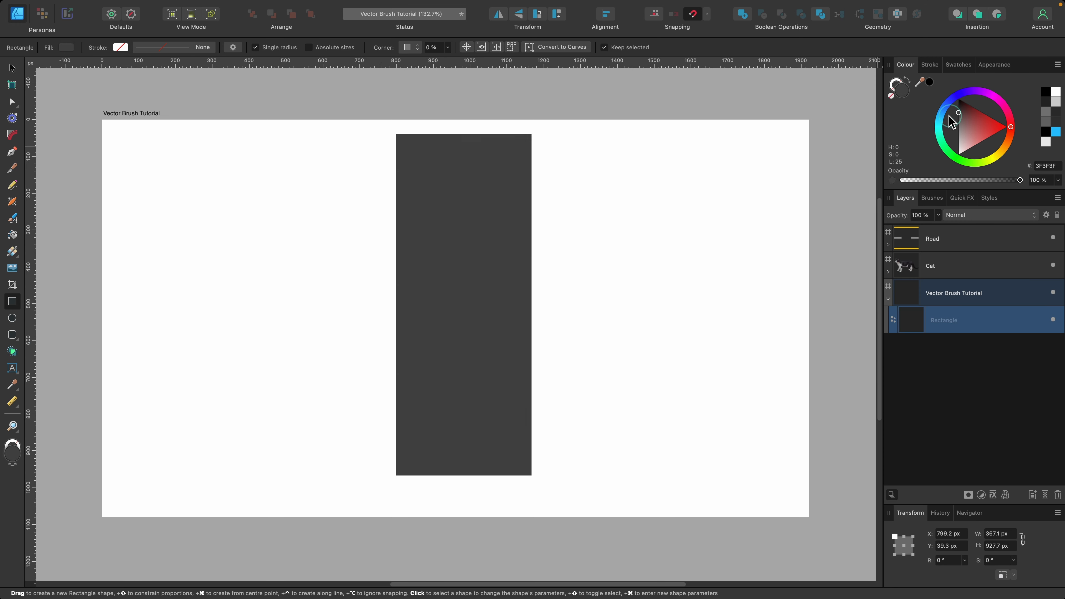
{"action": "left_click_drag", "start_coordinate": [948, 115], "coordinate": [940, 105]}
Step: Form grey #747474 fins at the body's base from a wider rectangle with its upper edge pulled to a peak, and send them behind the body
{"action": "left_click", "coordinate": [958, 125]}
{"action": "left_click_drag", "start_coordinate": [397, 429], "coordinate": [579, 452]}
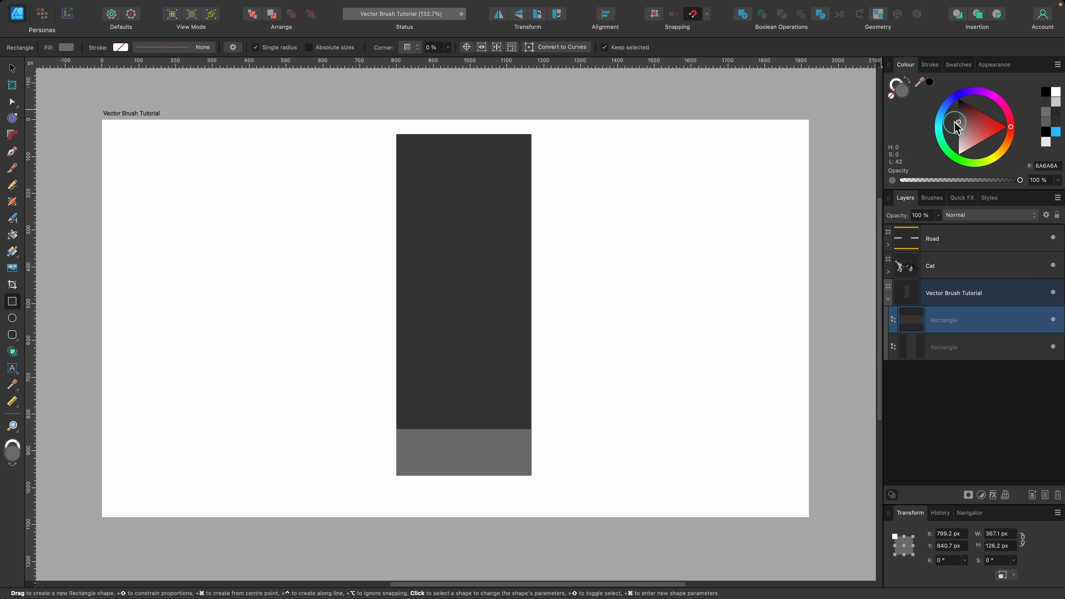
{"action": "key", "text": "v"}
{"action": "left_click_drag", "start_coordinate": [463, 429], "coordinate": [464, 424]}
{"action": "key", "text": "super+Return"}
{"action": "key", "text": "a"}
{"action": "left_click_drag", "start_coordinate": [464, 423], "coordinate": [464, 270]}
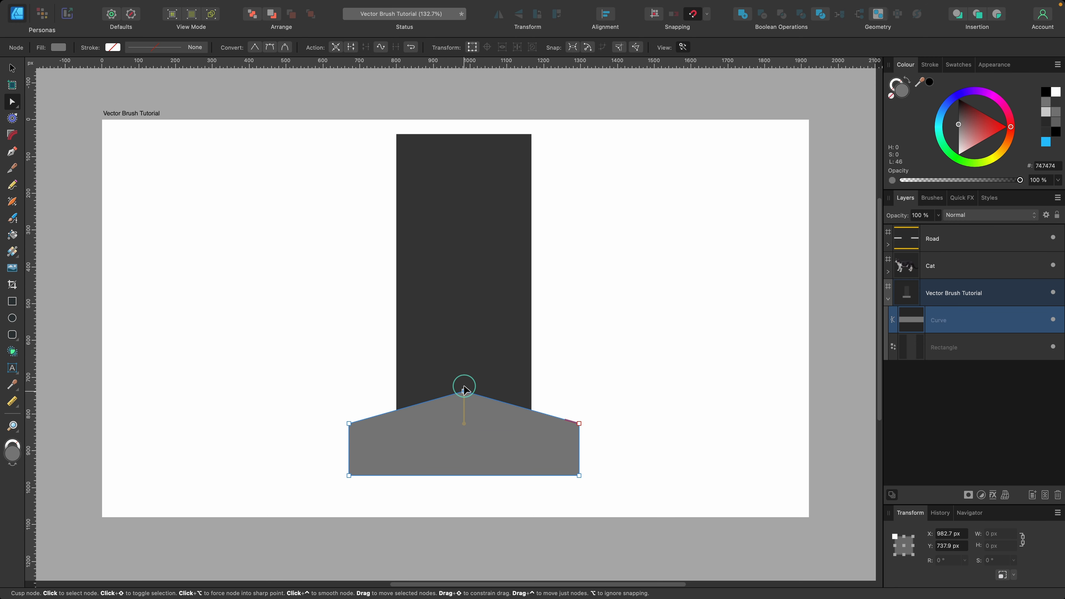
{"action": "key", "text": "shift+super+bracketleft"}
Step: Reshape the body's upper end into a curved nose with a slightly rounded tip and narrow the body to about 274 px
{"action": "left_click", "coordinate": [528, 302]}
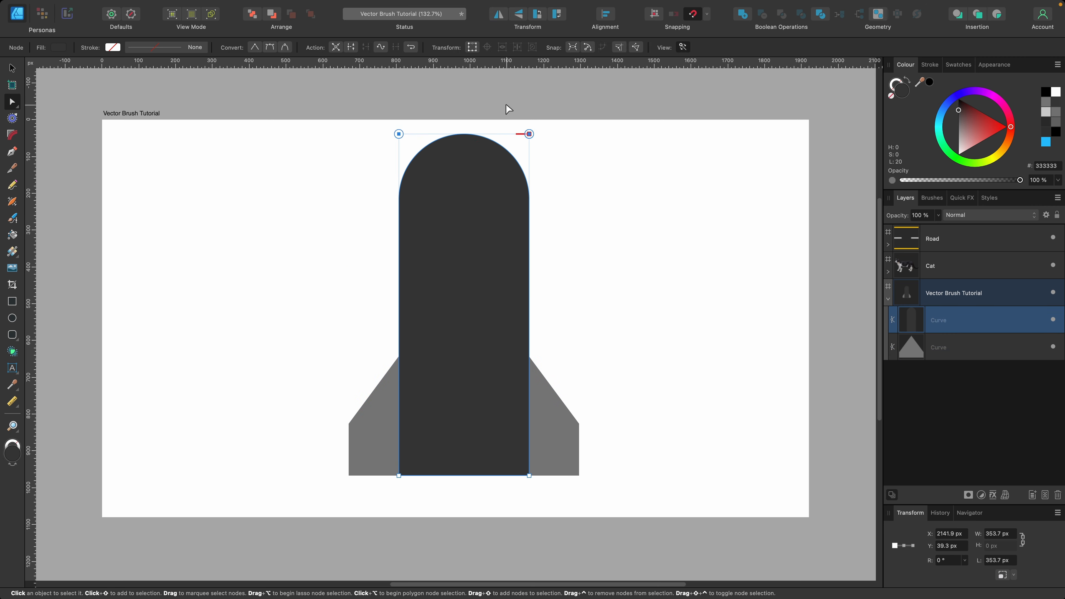
{"action": "key", "text": "BackSpace"}
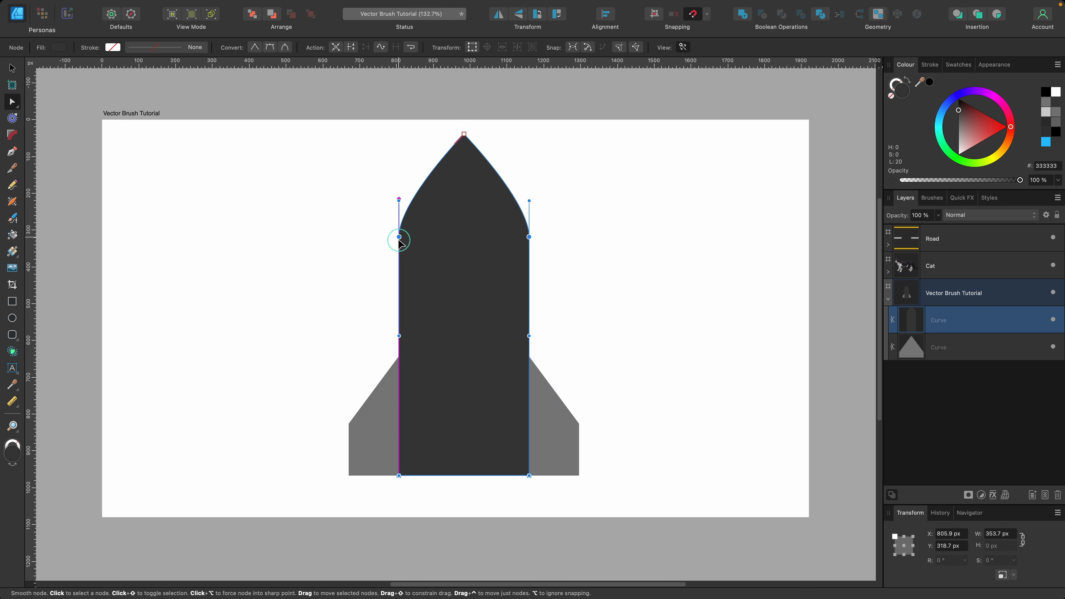
{"action": "key", "text": "v"}
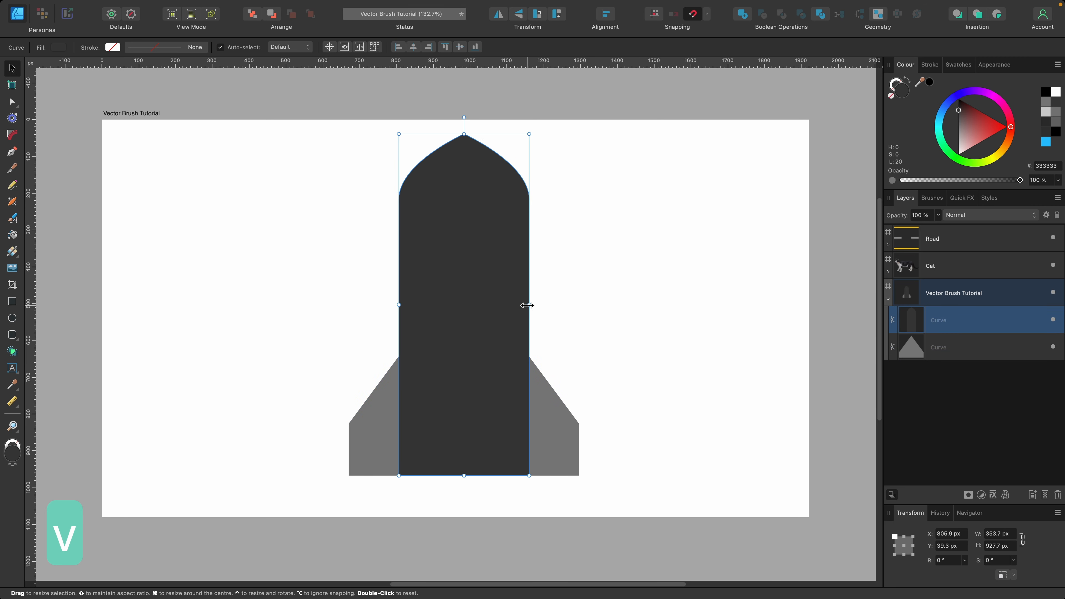
{"action": "key", "text": "c"}
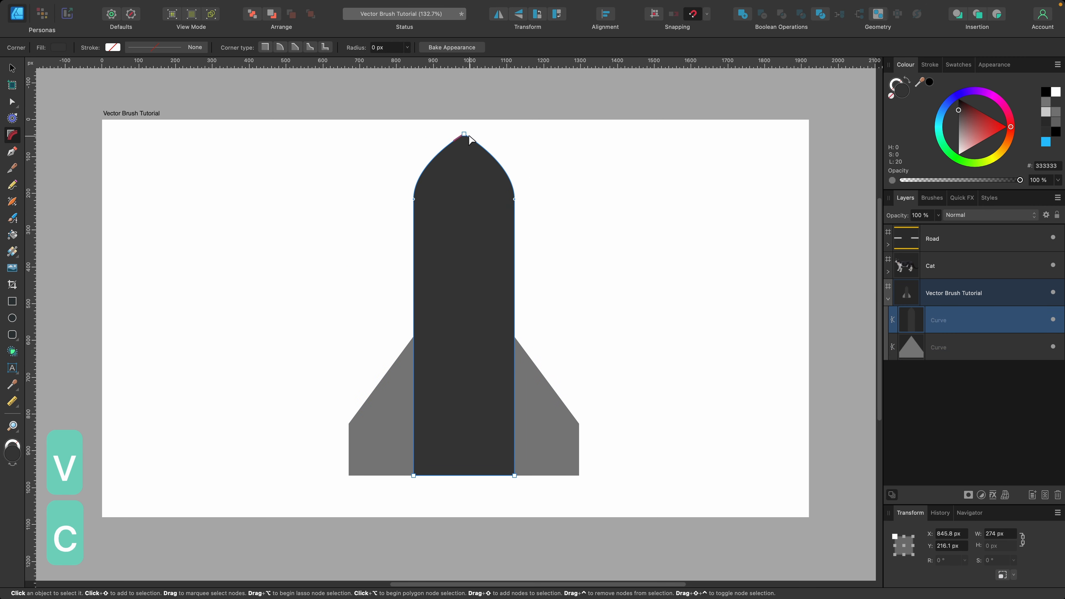
{"action": "key", "text": "a"}
{"action": "left_click_drag", "start_coordinate": [415, 213], "coordinate": [415, 220]}
Step: Narrow the lower fins to about 474 px and add a smaller, flattened copy about 413 px wide near the nose
{"action": "key", "text": "v"}
{"action": "left_click", "coordinate": [545, 392]}
{"action": "left_click_drag", "start_coordinate": [579, 374], "coordinate": [552, 385]}
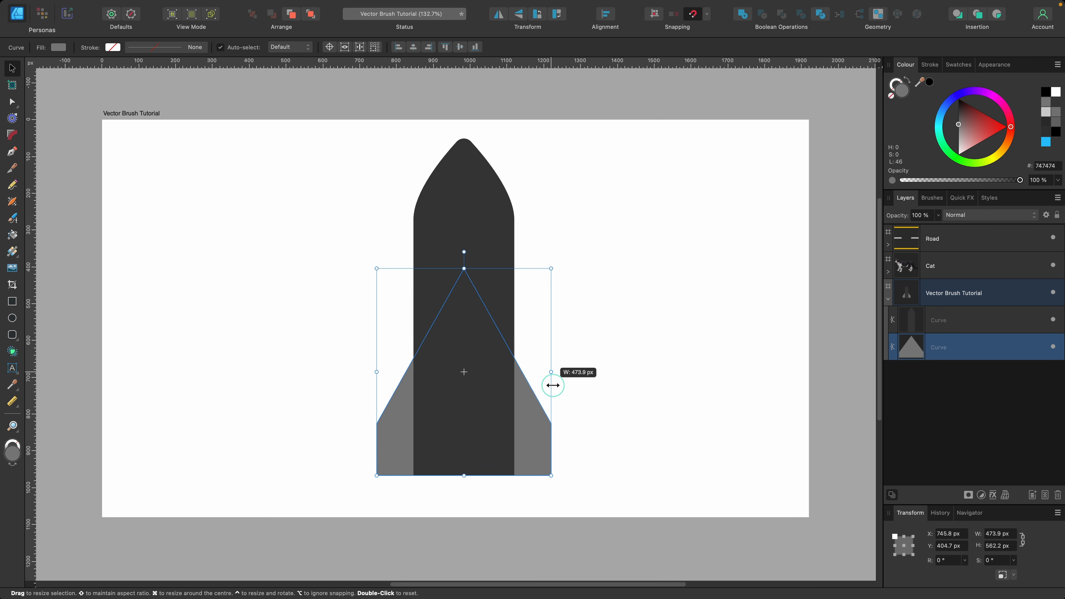
{"action": "left_click_drag", "start_coordinate": [494, 421], "coordinate": [494, 264]}
{"action": "left_click_drag", "start_coordinate": [469, 339], "coordinate": [468, 257]}
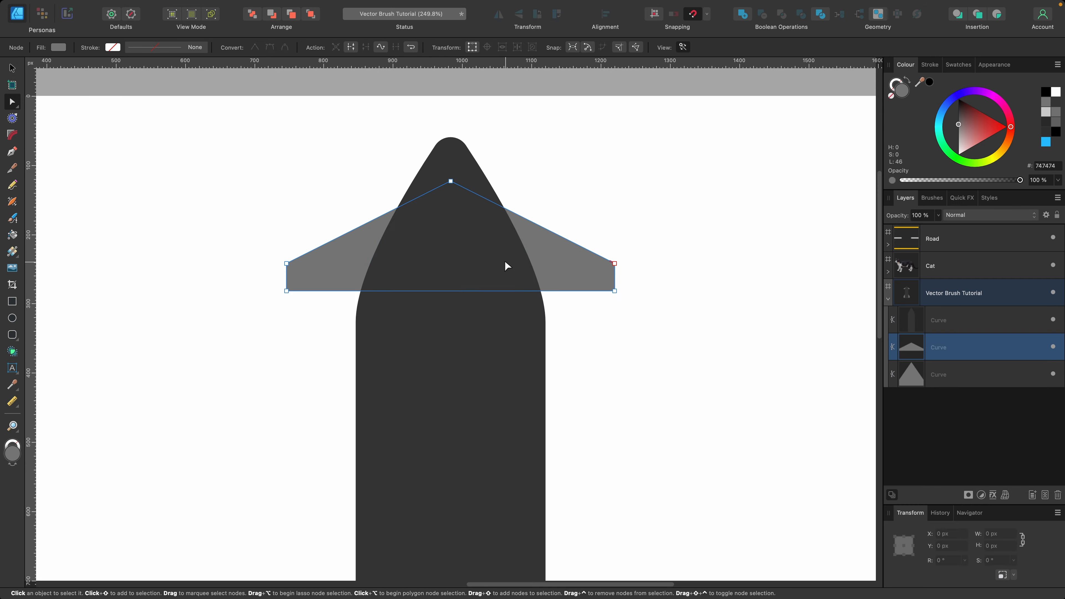
{"action": "scroll", "coordinate": [507, 263], "scroll_direction": "down", "scroll_amount": 3}
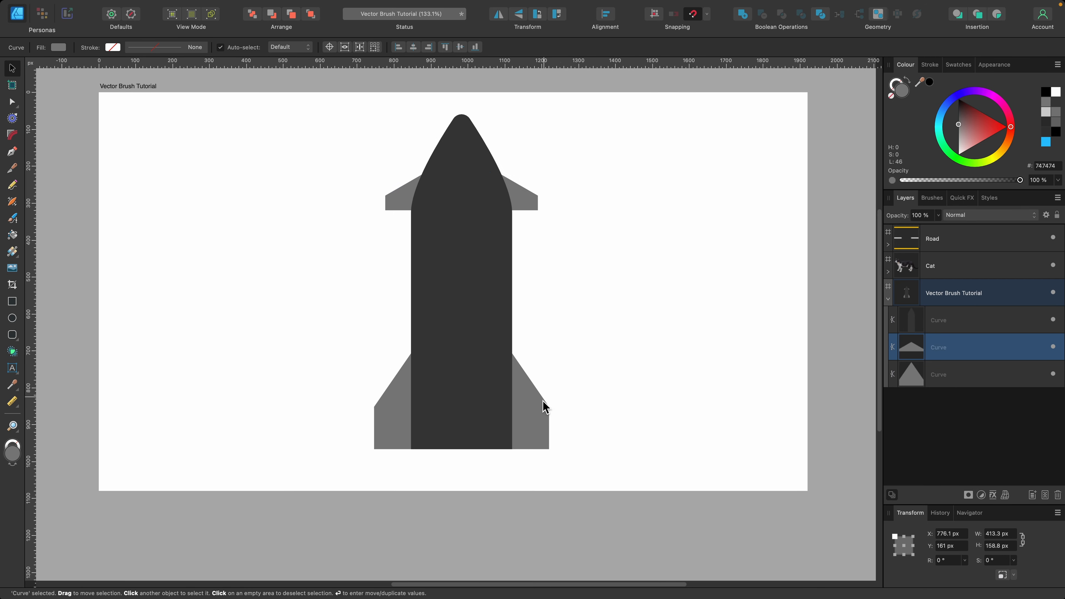
Step: Make a white highlight strip along the body's right side from copies of the body shape and soften it with a Gaussian Blur
{"action": "scroll", "coordinate": [455, 232], "scroll_direction": "up", "scroll_amount": 1}
{"action": "left_click", "coordinate": [458, 309]}
{"action": "key", "text": "super+c"}
{"action": "key", "text": "super+v"}
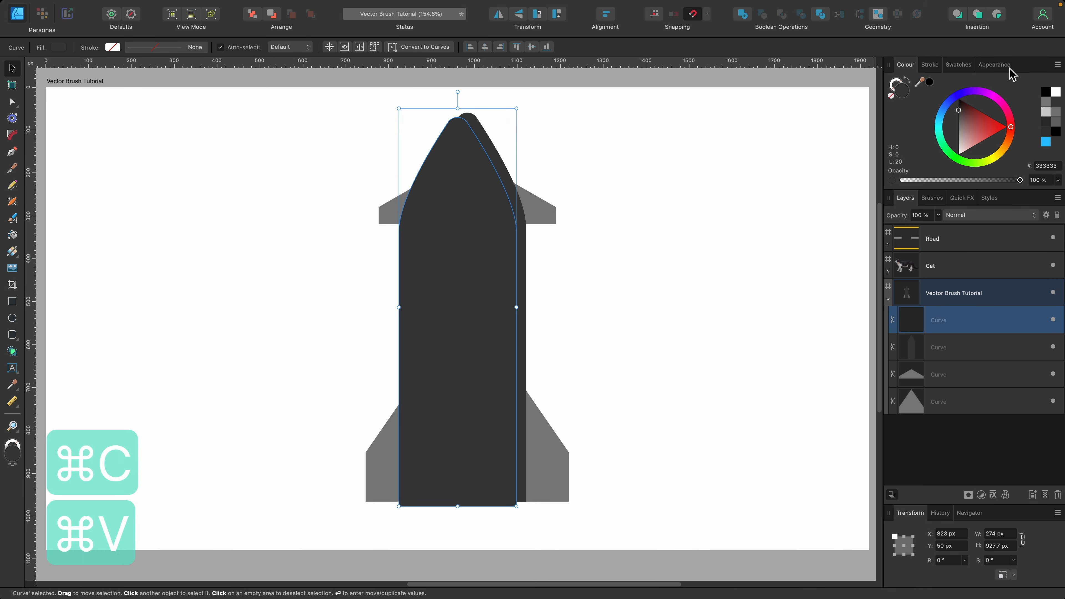
{"action": "left_click", "coordinate": [980, 143]}
{"action": "left_click_drag", "start_coordinate": [475, 324], "coordinate": [475, 319]}
{"action": "key", "text": "super+c"}
{"action": "key", "text": "super+v"}
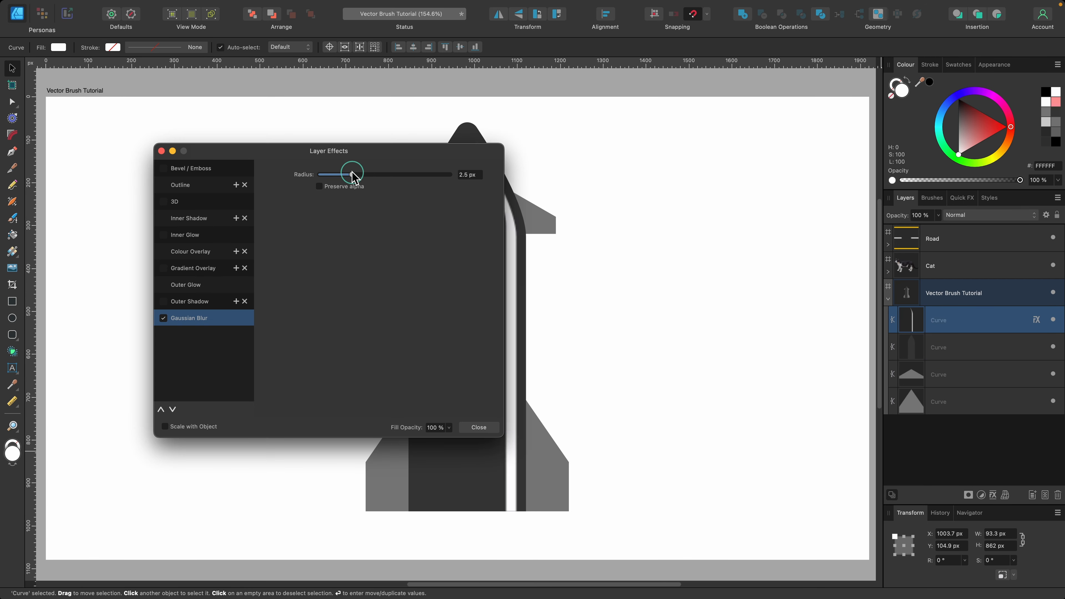
{"action": "left_click", "coordinate": [473, 422]}
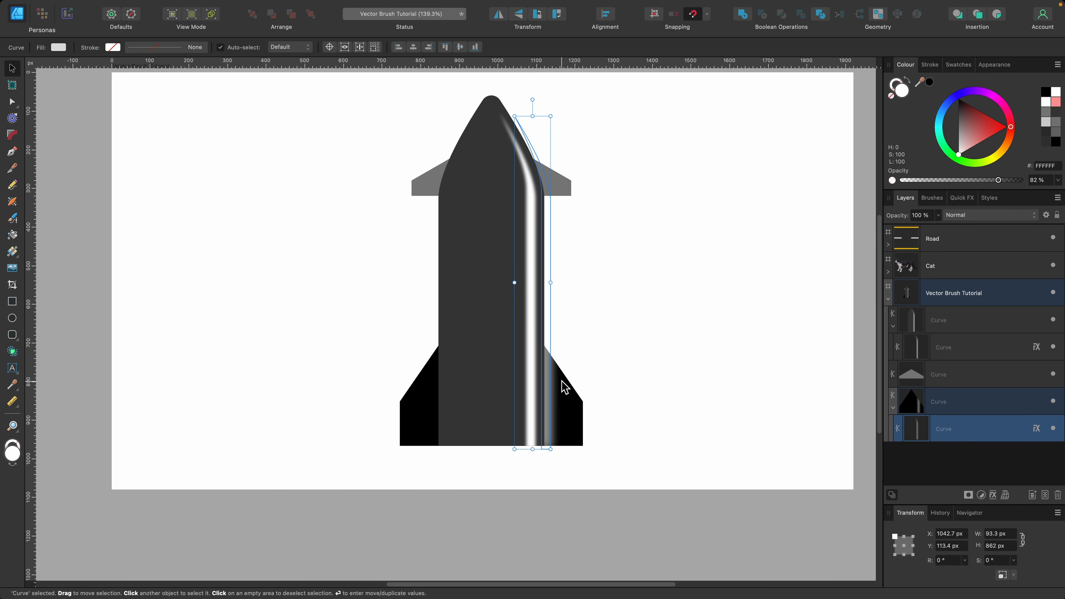
Step: Place copies of the blurred highlight inside both sides of the lower and upper fins, and fill the body and fins with #252525
{"action": "key", "text": "super+v"}
{"action": "key", "text": "super+c"}
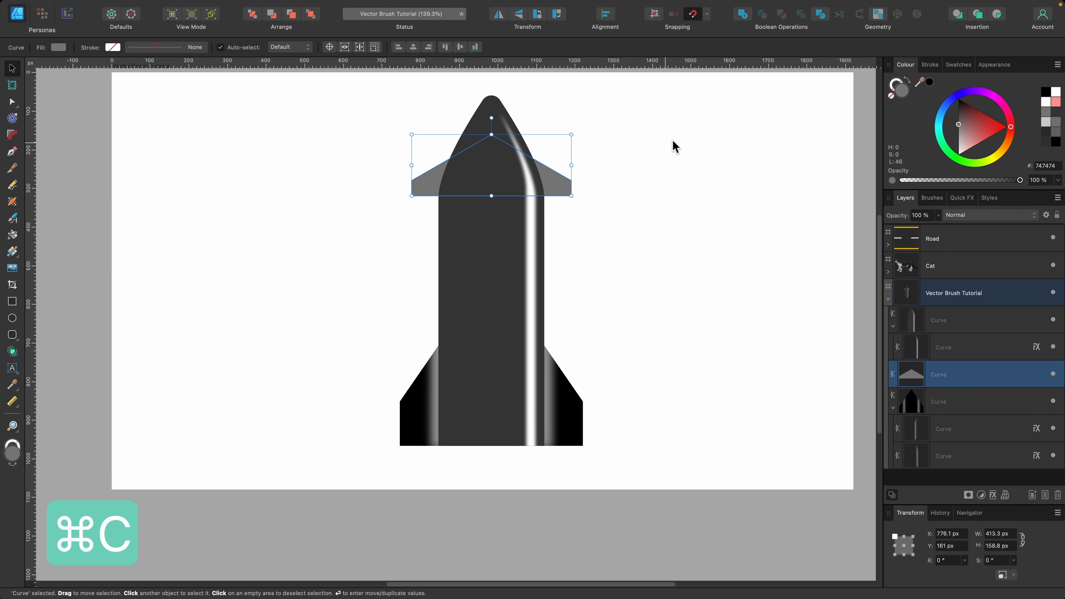
{"action": "scroll", "coordinate": [499, 207], "scroll_direction": "up", "scroll_amount": 3}
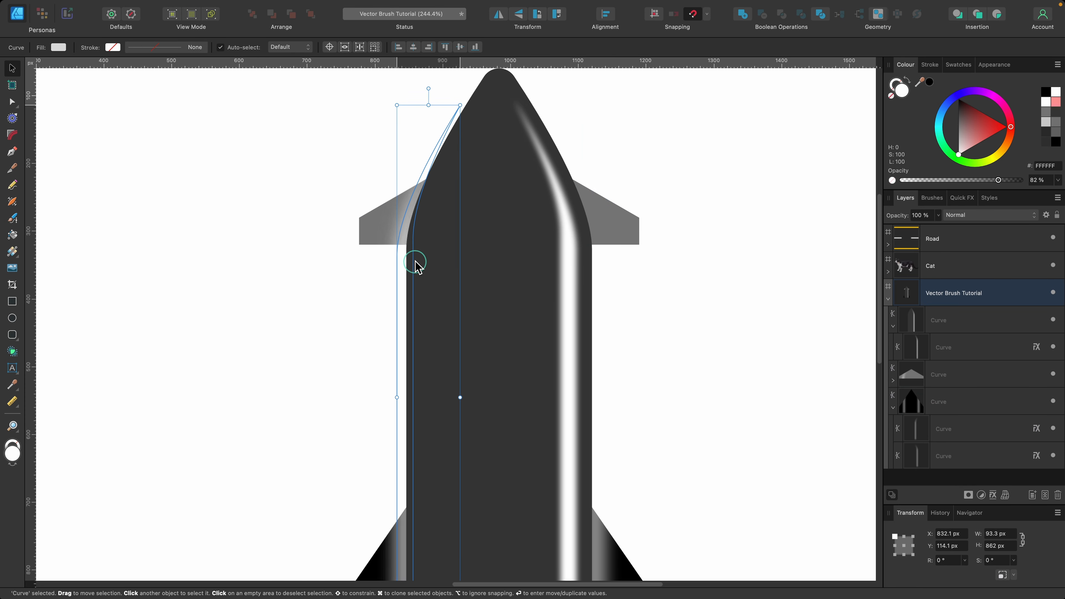
{"action": "key", "text": "super+c"}
{"action": "key", "text": "super+v"}
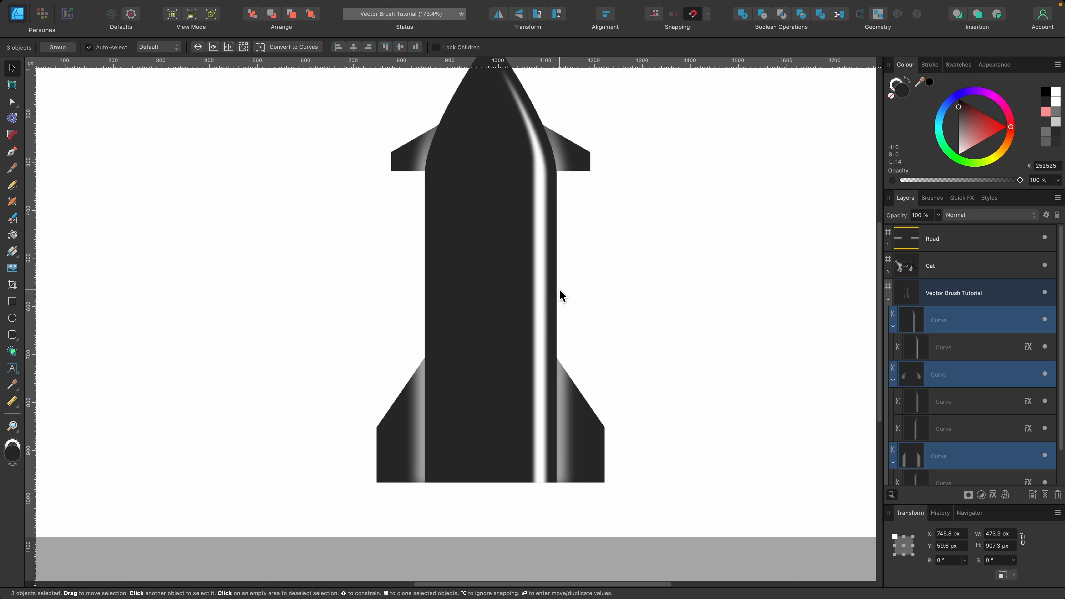
Step: Draw a thin, lighter grey rectangle across the body below the upper fins, spanning the body's width and lying behind the highlight
{"action": "left_click", "coordinate": [538, 318]}
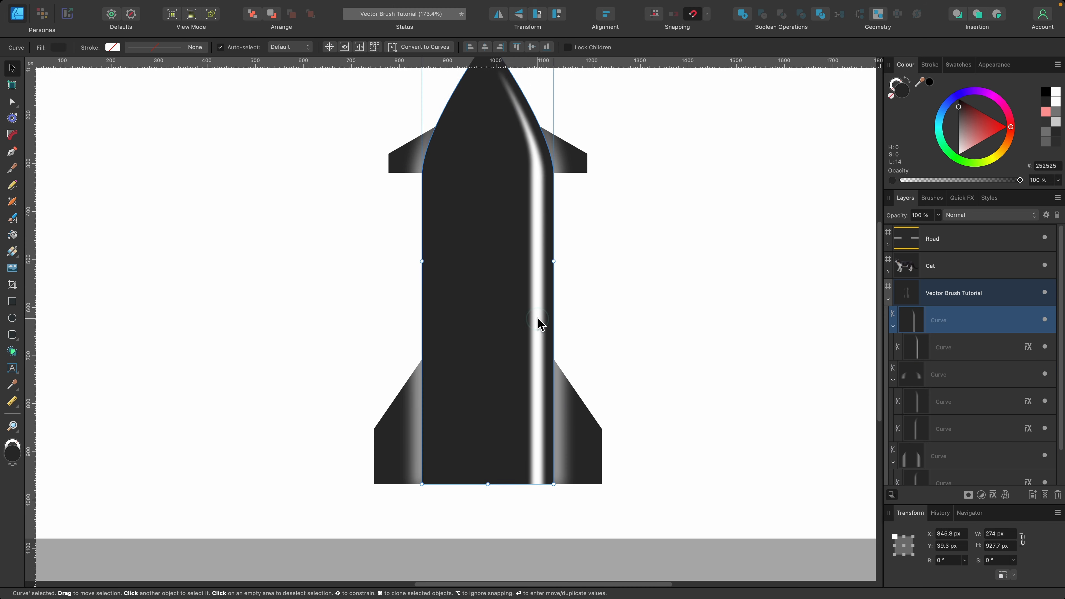
{"action": "key", "text": "m"}
{"action": "left_click_drag", "start_coordinate": [428, 241], "coordinate": [564, 245]}
{"action": "left_click_drag", "start_coordinate": [944, 320], "coordinate": [941, 344]}
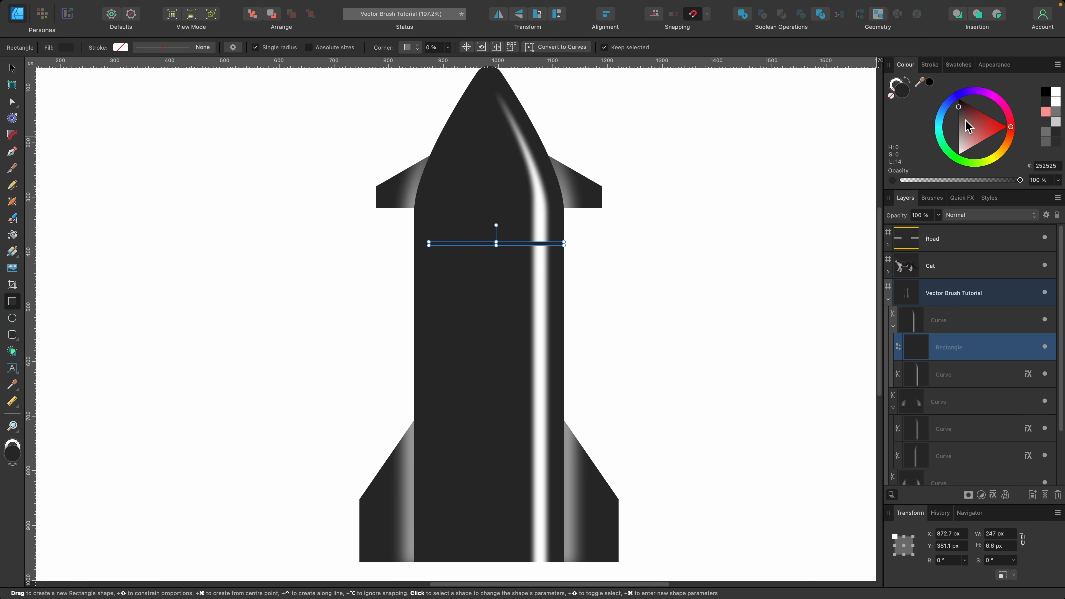
{"action": "left_click", "coordinate": [959, 135]}
{"action": "key", "text": "super+["}
{"action": "scroll", "coordinate": [428, 244], "scroll_direction": "up", "scroll_amount": 3}
{"action": "mouse_move", "coordinate": [428, 246]}
{"action": "left_mouse_down"}
{"action": "mouse_move", "coordinate": [402, 246]}
{"action": "mouse_move", "coordinate": [692, 213]}
{"action": "left_mouse_up"}
Step: Give the thin panel line a linear gradient with a lighter middle and place copies down the body for four lines in total
{"action": "key", "text": "g"}
{"action": "scroll", "coordinate": [487, 224], "scroll_direction": "up", "scroll_amount": 2}
{"action": "left_click", "coordinate": [542, 213]}
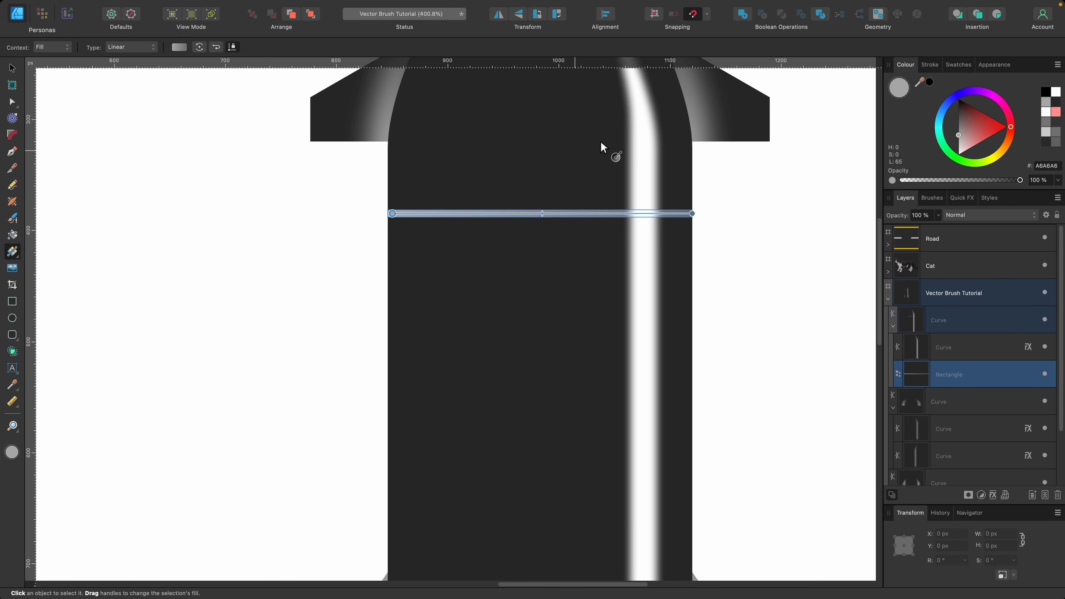
{"action": "left_click", "coordinate": [956, 143]}
{"action": "key", "text": "v"}
{"action": "scroll", "coordinate": [552, 288], "scroll_direction": "down", "scroll_amount": 5}
{"action": "left_click_drag", "start_coordinate": [559, 241], "coordinate": [558, 298]}
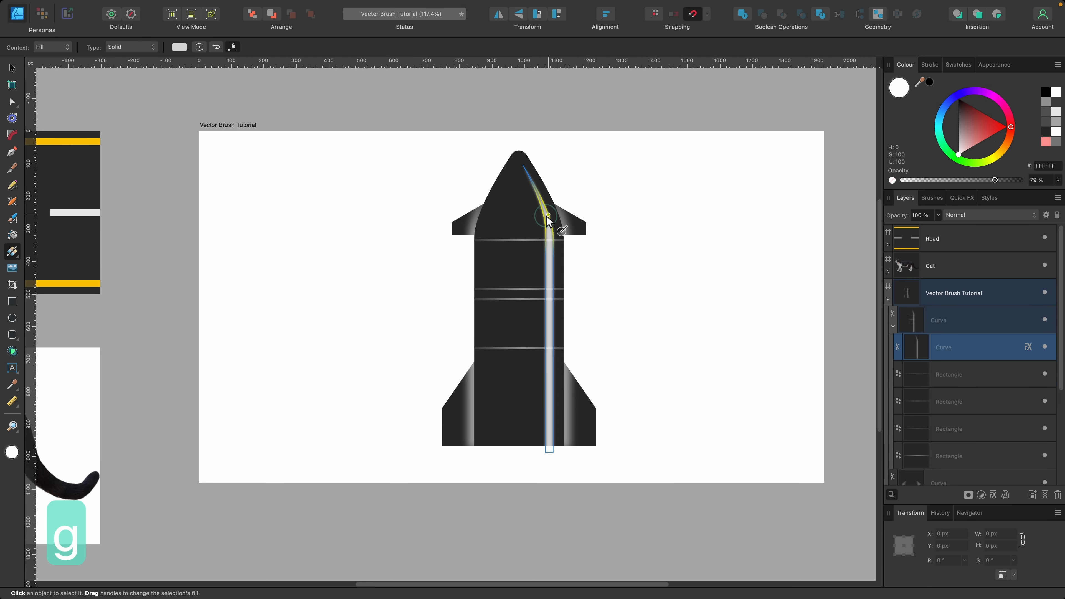
Step: Rotate the rocket so its nose faces left and draw a tapered #FF934F orange line about 287 px long behind its tail
{"action": "scroll", "coordinate": [617, 308], "scroll_direction": "down", "scroll_amount": 2}
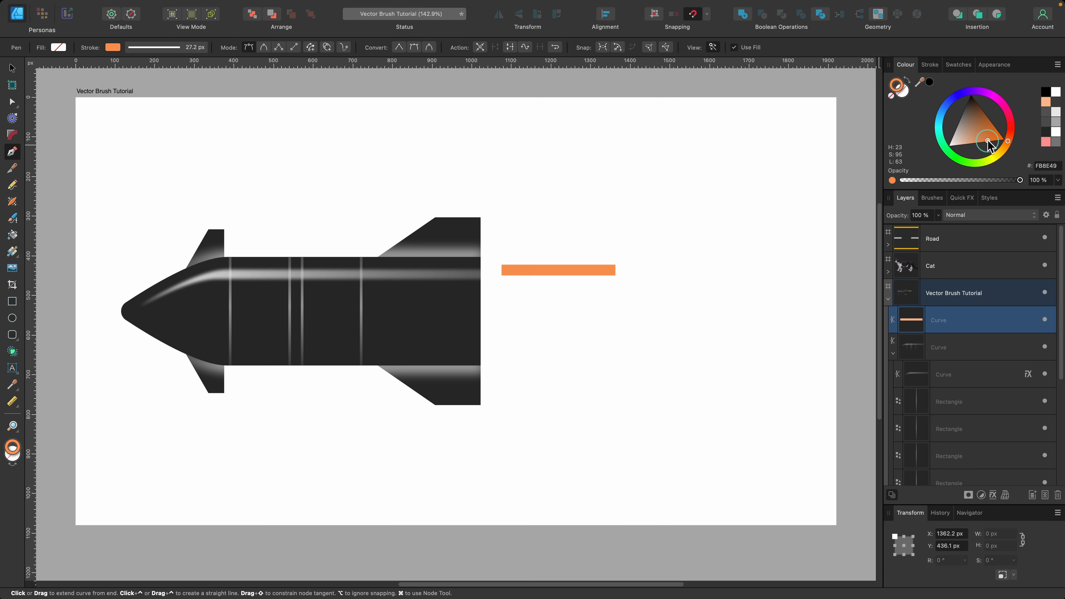
{"action": "scroll", "coordinate": [600, 264], "scroll_direction": "up", "scroll_amount": 3}
{"action": "key", "text": "w"}
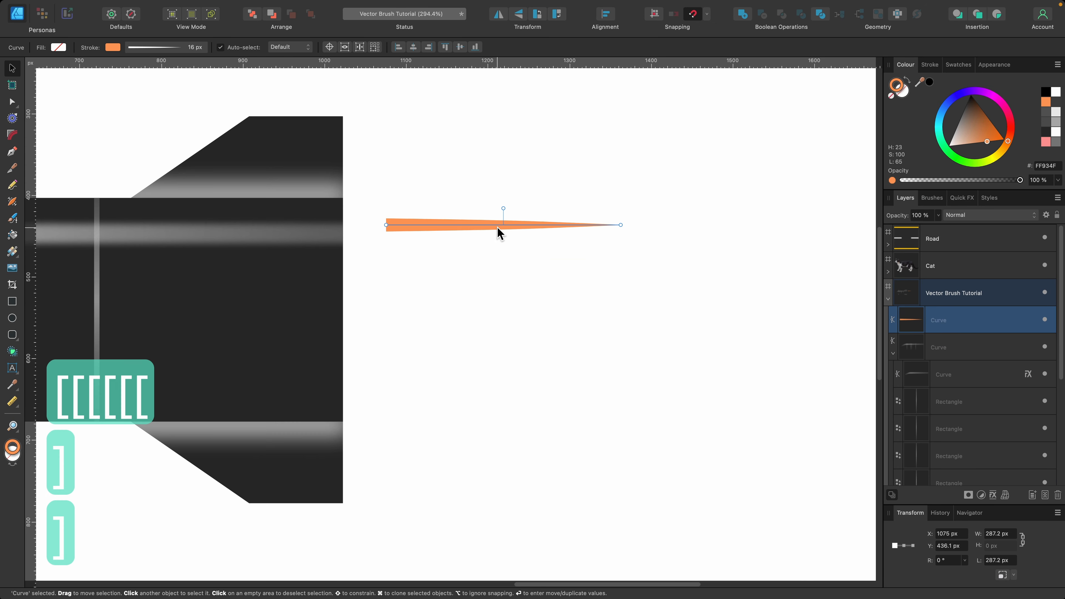
Step: Duplicate the tapered orange line into five evenly spaced flames, with the middle one longest and the outer ones shorter
{"action": "key", "text": "super+j"}
{"action": "mouse_move", "coordinate": [499, 231]}
{"action": "left_mouse_down"}
{"action": "mouse_move", "coordinate": [475, 241]}
{"action": "mouse_move", "coordinate": [481, 261]}
{"action": "left_mouse_up"}
{"action": "key", "text": "super+j"}
{"action": "key", "text": "super+j"}
{"action": "key", "text": "super+j"}
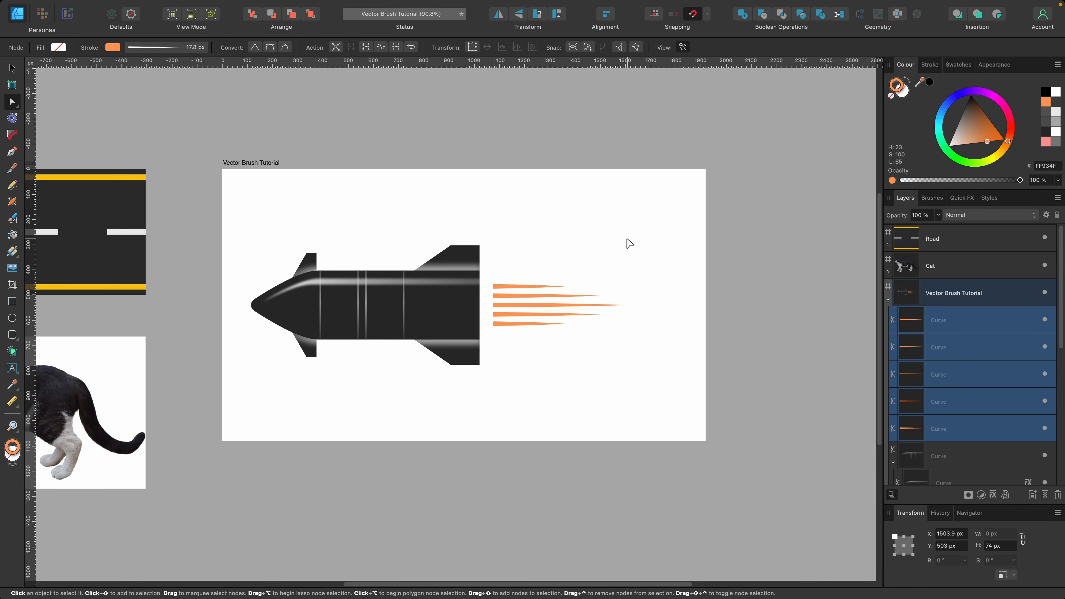
{"action": "left_click", "coordinate": [629, 313]}
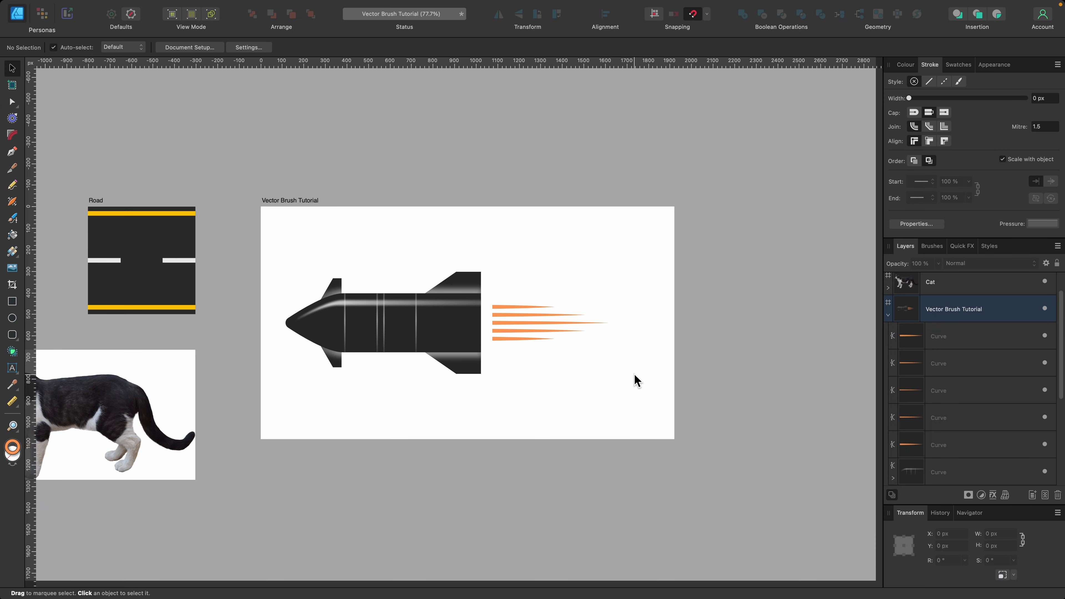
Step: Select the whole rocket with its flames and move it off the artboard into the empty area above
{"action": "left_click_drag", "start_coordinate": [639, 389], "coordinate": [258, 243]}
{"action": "scroll", "coordinate": [430, 285], "scroll_direction": "down", "scroll_amount": 3}
{"action": "left_click_drag", "start_coordinate": [423, 393], "coordinate": [427, 270]}
Step: Insert a new artboard sized to the selected rocket and flames
{"action": "scroll", "coordinate": [476, 264], "scroll_direction": "up", "scroll_amount": 4}
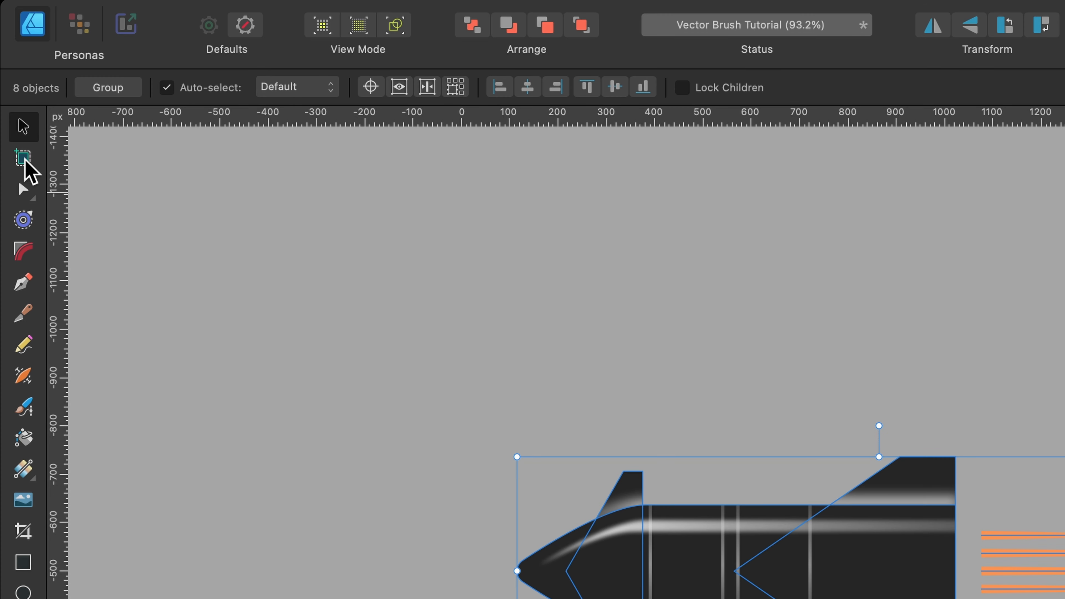
{"action": "left_click", "coordinate": [12, 86]}
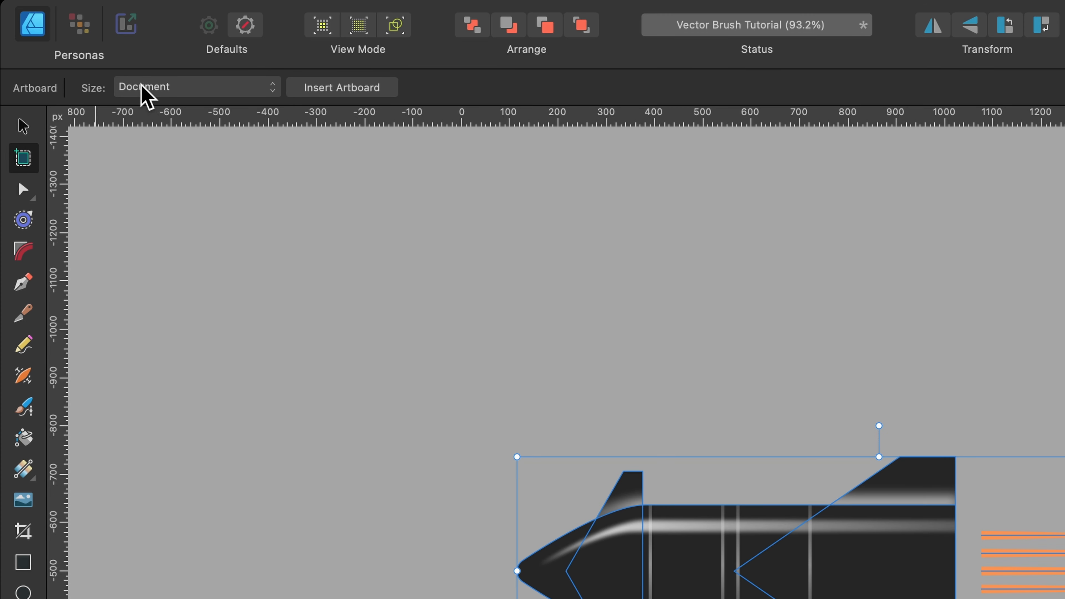
{"action": "left_click", "coordinate": [145, 95]}
{"action": "left_click", "coordinate": [162, 107]}
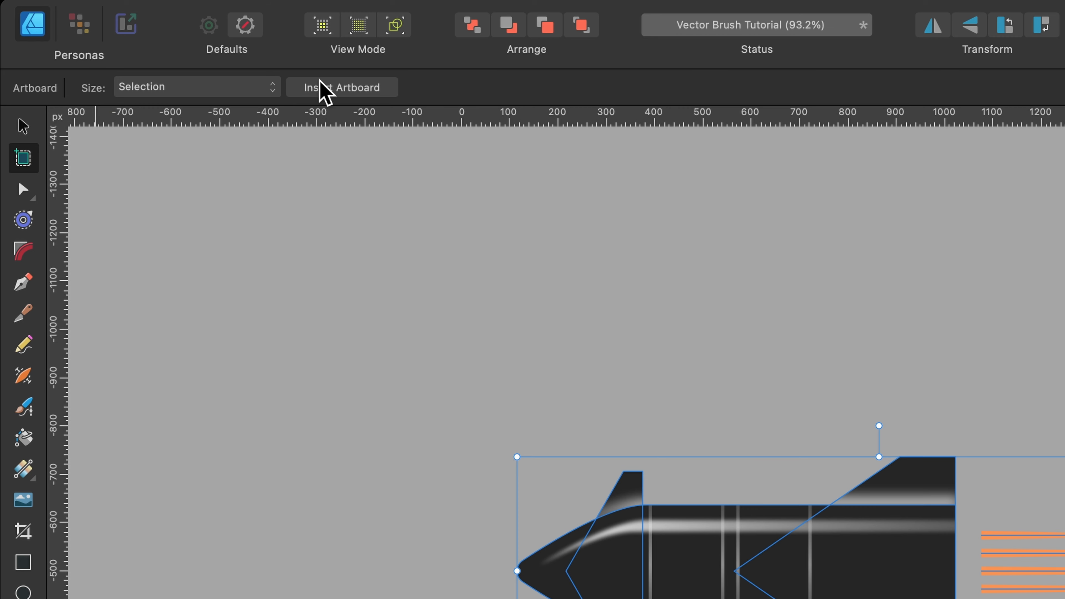
{"action": "left_click", "coordinate": [325, 88]}
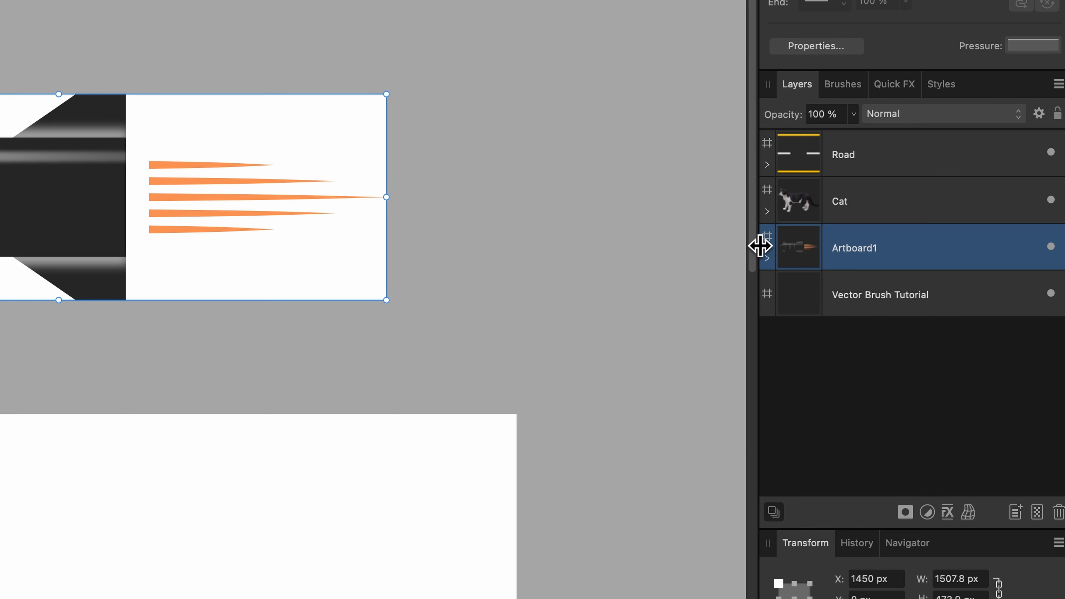
Step: Select all the rocket and flame curves in the new artboard and align them to its upper-left corner at X 0, Y 0 px
{"action": "left_click", "coordinate": [768, 258]}
{"action": "left_click", "coordinate": [865, 302]}
{"action": "scroll", "coordinate": [872, 300], "scroll_direction": "down", "scroll_amount": 4}
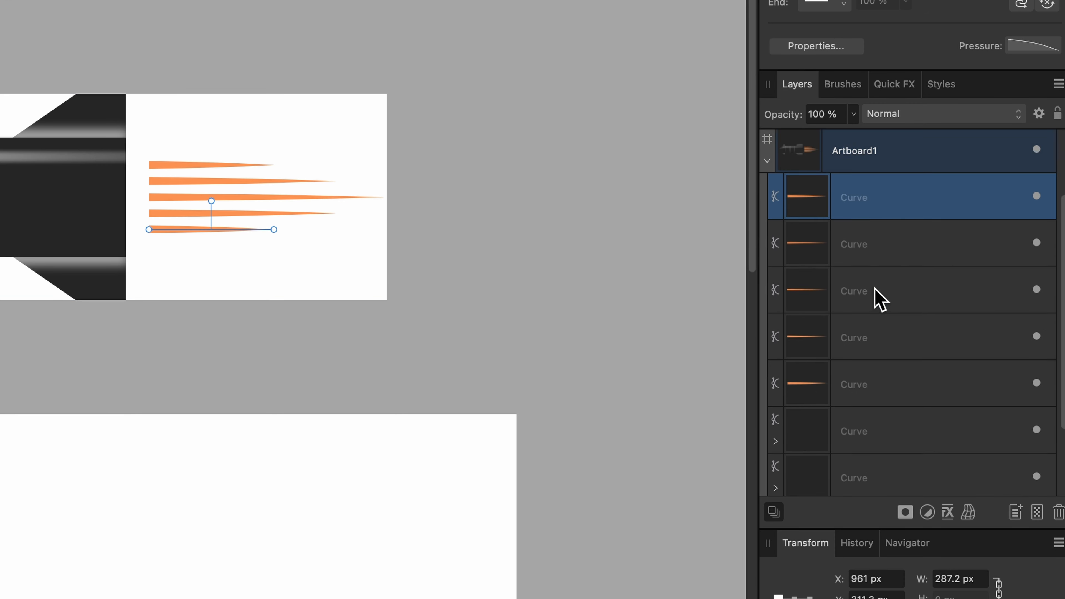
{"action": "left_click", "coordinate": [869, 428], "text": "shift"}
{"action": "scroll", "coordinate": [126, 220], "scroll_direction": "up", "scroll_amount": 3}
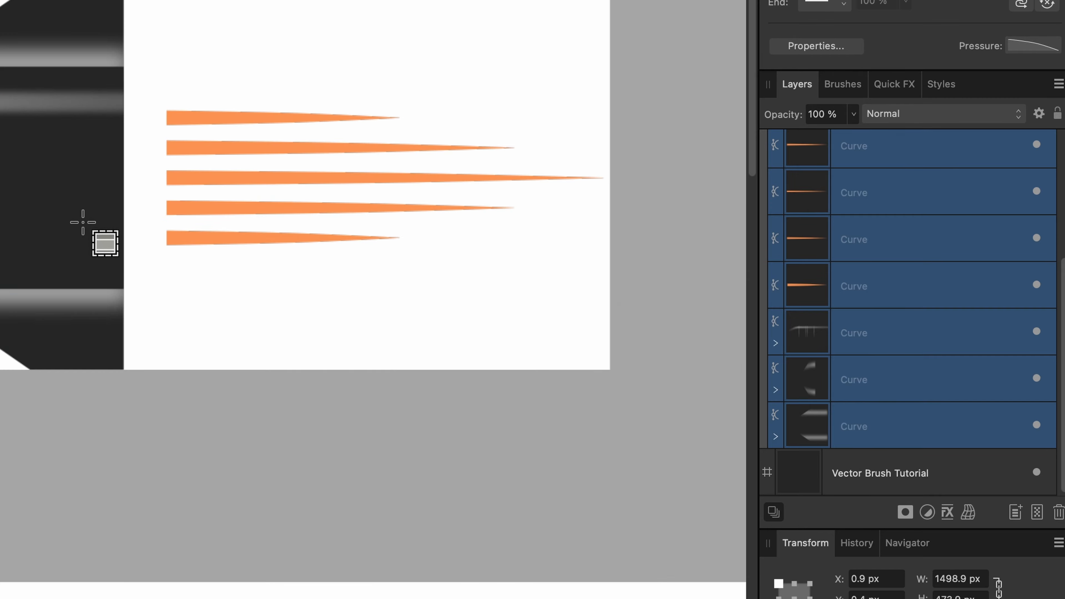
{"action": "key", "text": "v"}
{"action": "scroll", "coordinate": [466, 333], "scroll_direction": "up", "scroll_amount": 3}
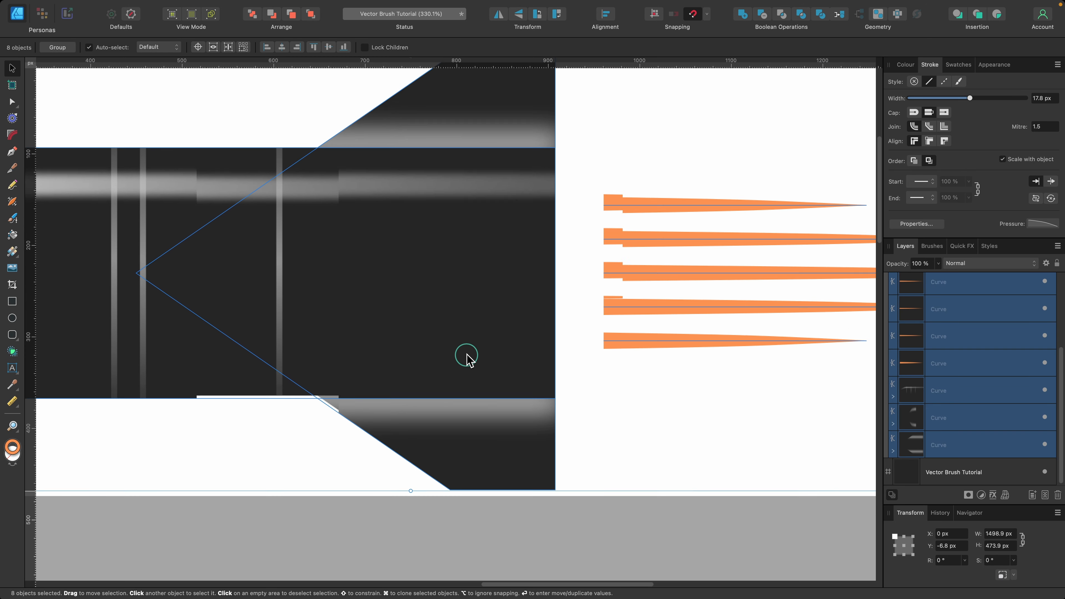
{"action": "scroll", "coordinate": [477, 333], "scroll_direction": "down", "scroll_amount": 5}
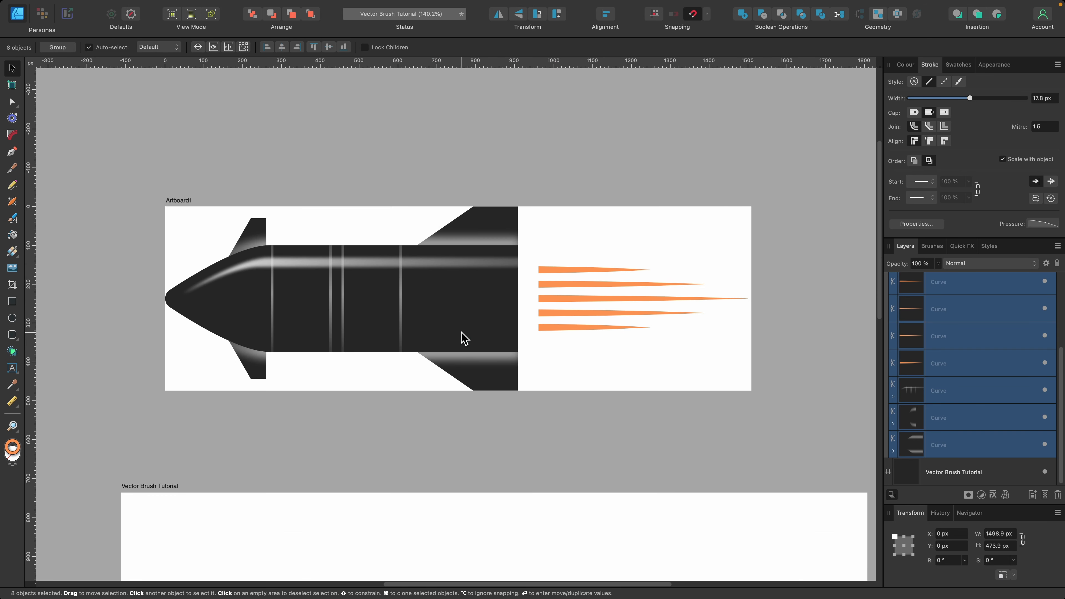
{"action": "left_click", "coordinate": [457, 333]}
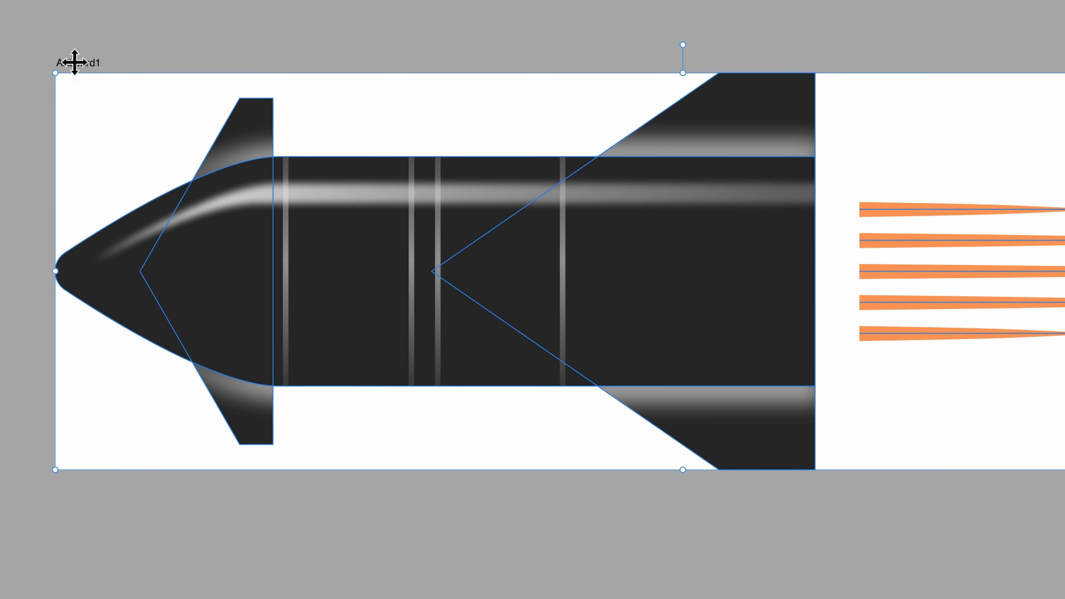
Step: Rename the new artboard as Rocket
{"action": "double_click", "coordinate": [74, 62]}
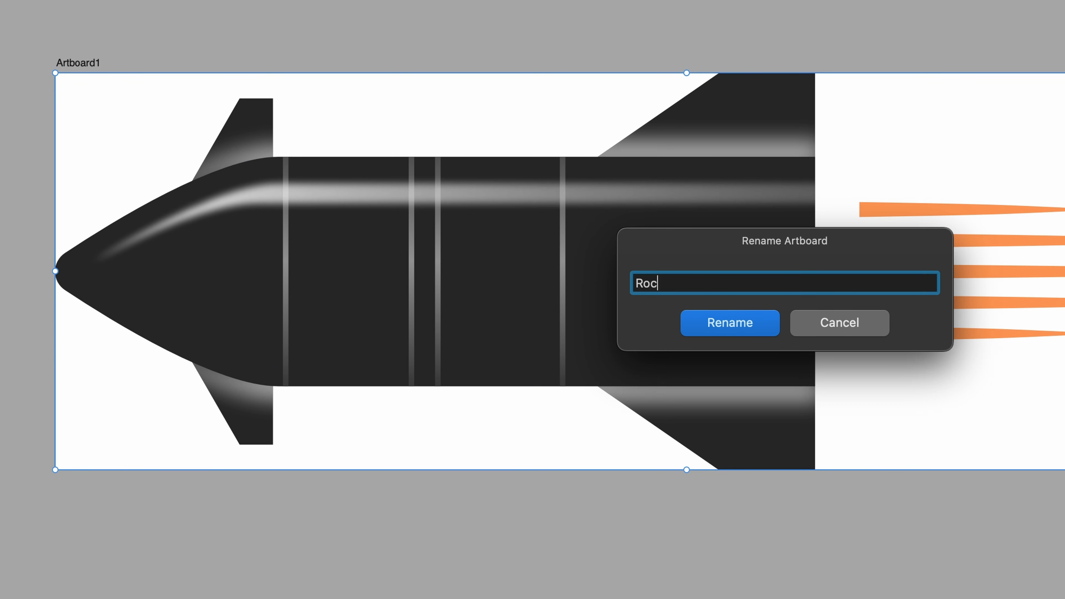
{"action": "type", "text": "Rocket"}
{"action": "key", "text": "Return"}
{"action": "scroll", "coordinate": [197, 191], "scroll_direction": "down", "scroll_amount": 3}
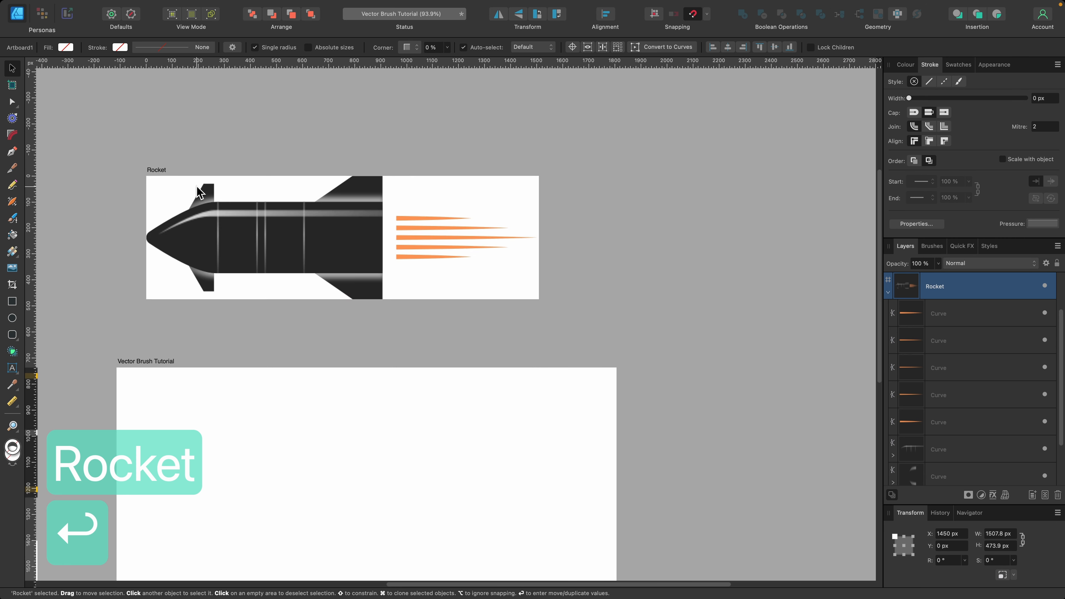
Step: Move the Rocket artboard below the Cat artboard, lining up their right edges
{"action": "scroll", "coordinate": [235, 220], "scroll_direction": "down", "scroll_amount": 3}
{"action": "scroll", "coordinate": [235, 220], "scroll_direction": "left", "scroll_amount": 5}
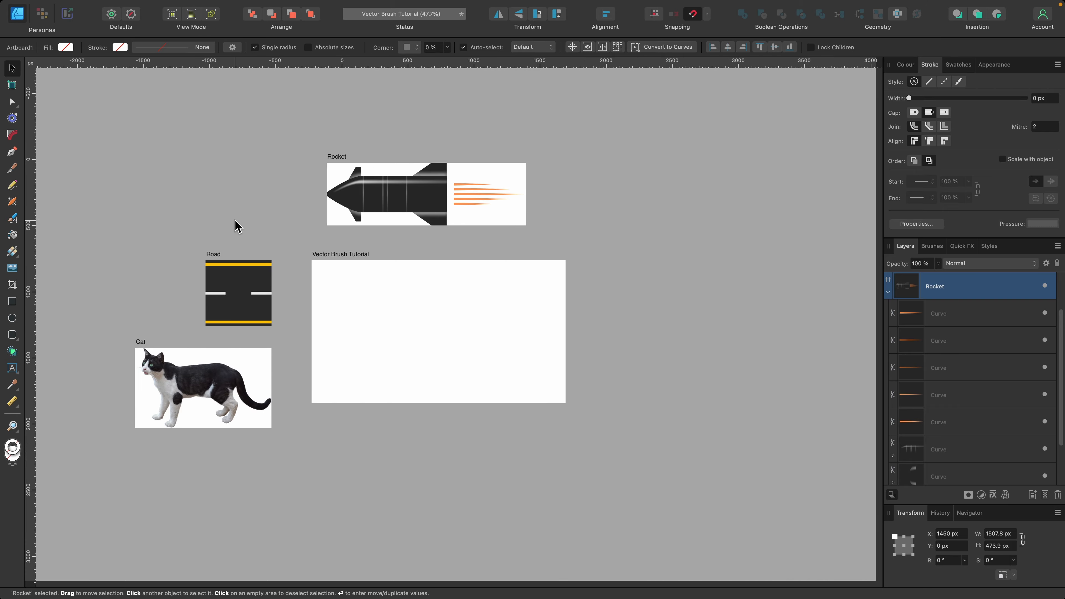
{"action": "left_click_drag", "start_coordinate": [436, 179], "coordinate": [182, 460]}
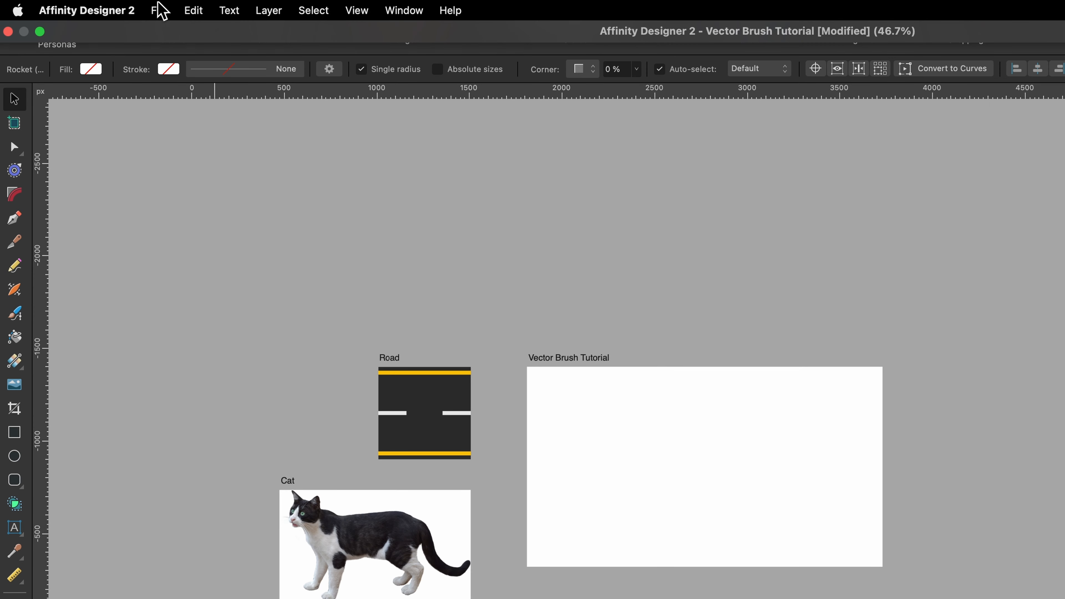
Step: Export the Rocket artboard as a PNG with the area set to Selection Only, saving it as Rocket in the Tutorial Brush PNGs folder
{"action": "left_click", "coordinate": [110, 6]}
{"action": "left_click", "coordinate": [236, 371]}
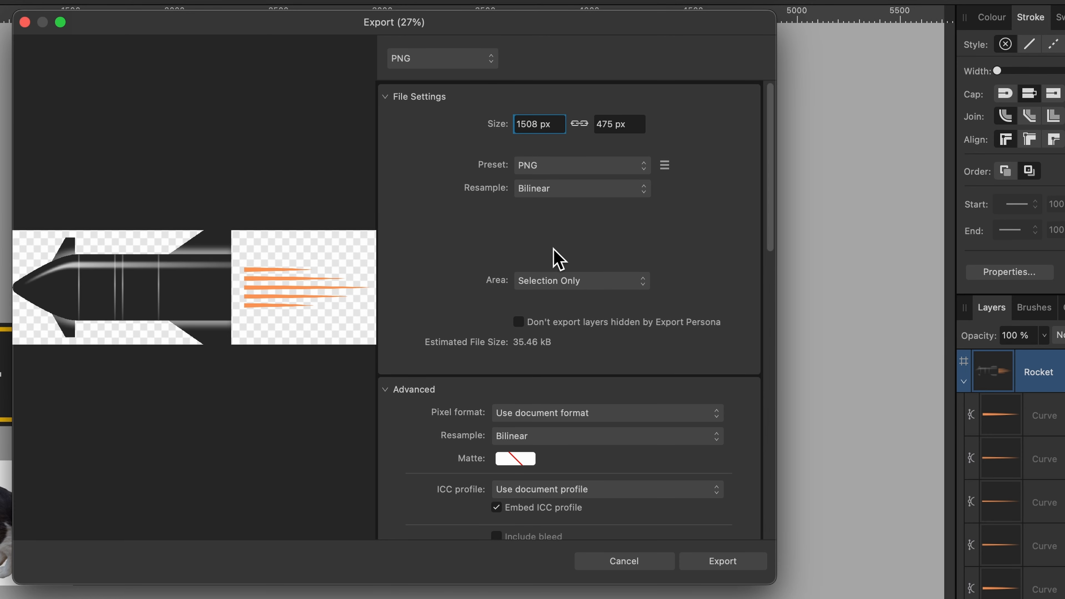
{"action": "left_click", "coordinate": [564, 281]}
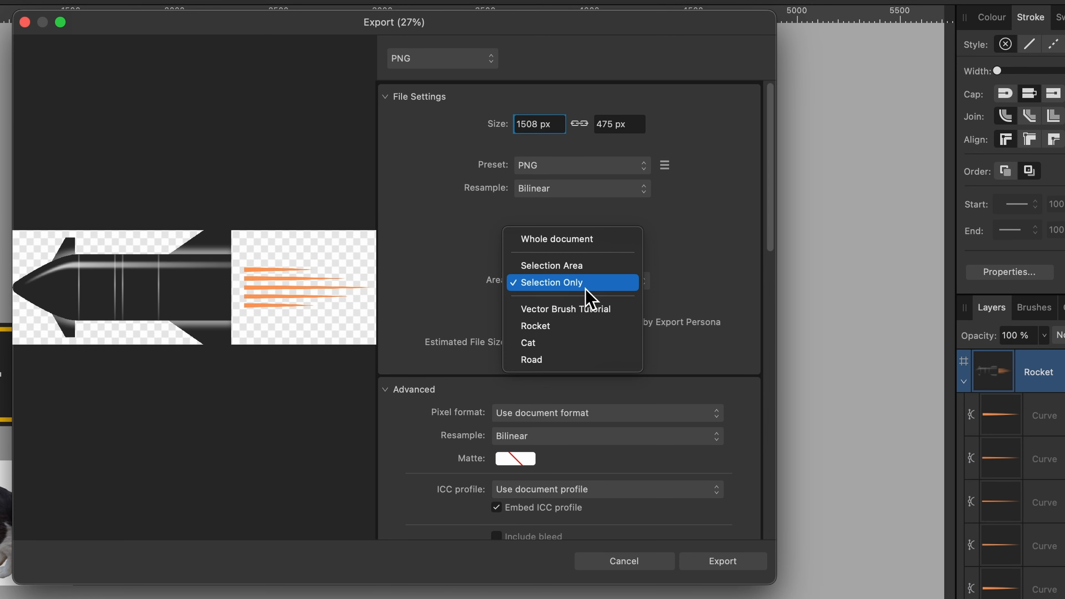
{"action": "left_click", "coordinate": [685, 281]}
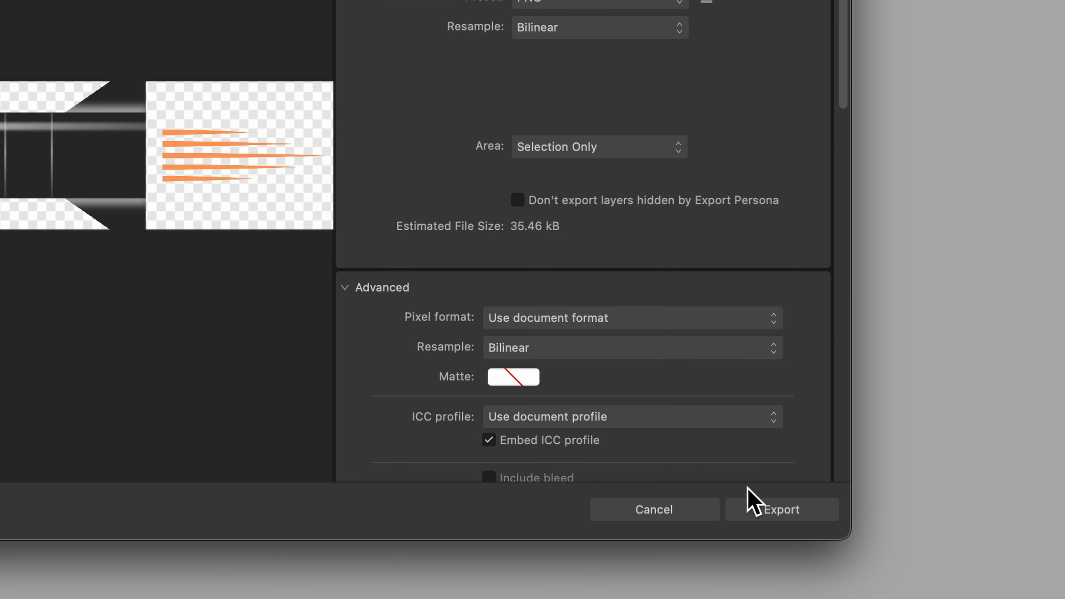
{"action": "left_click", "coordinate": [692, 562]}
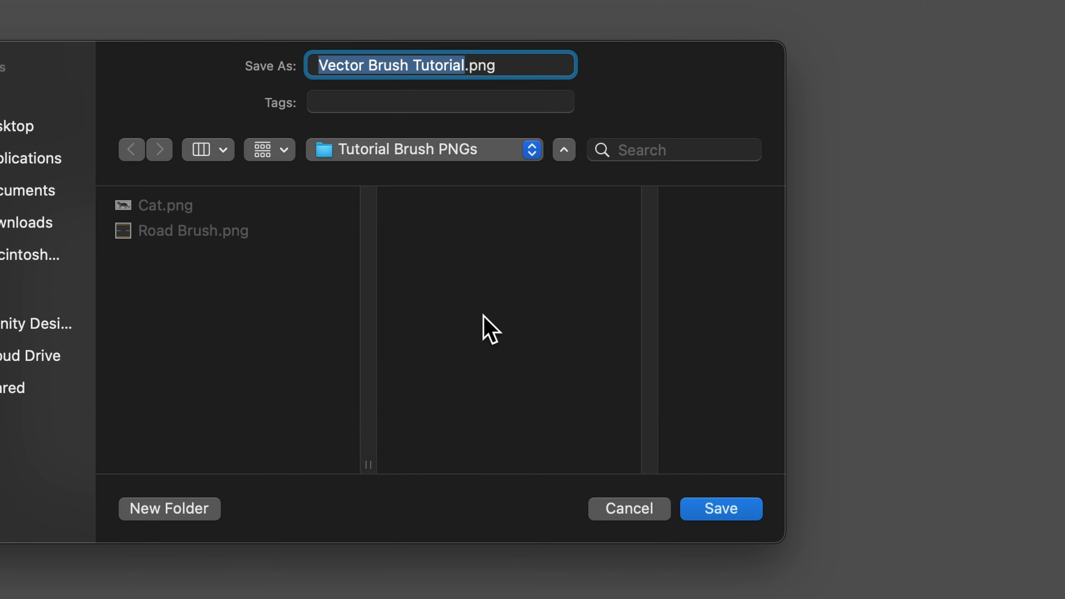
{"action": "type", "text": "Rocket"}
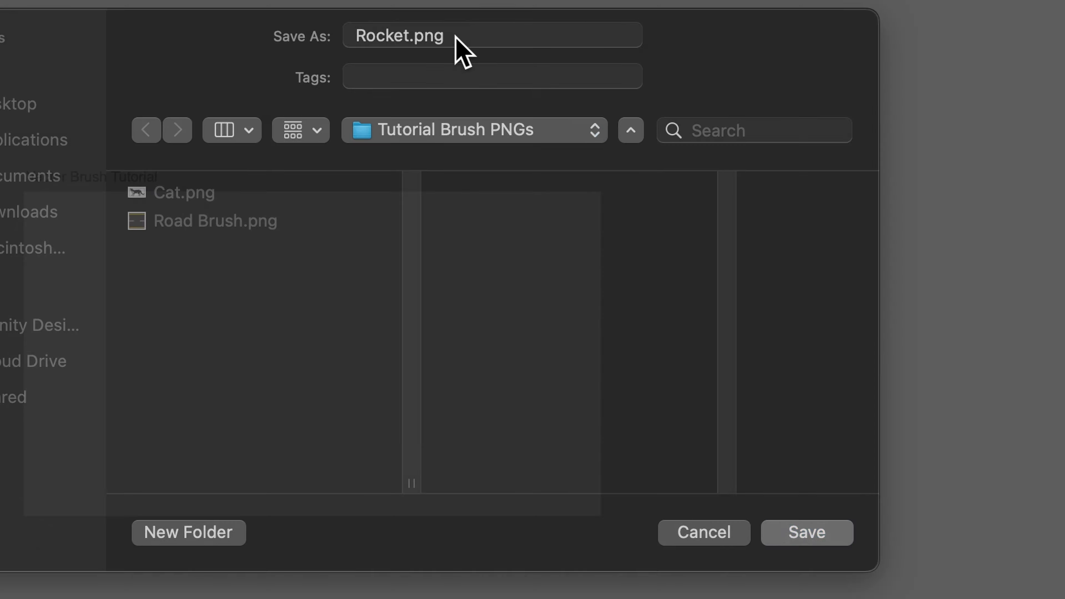
{"action": "key", "text": "Return"}
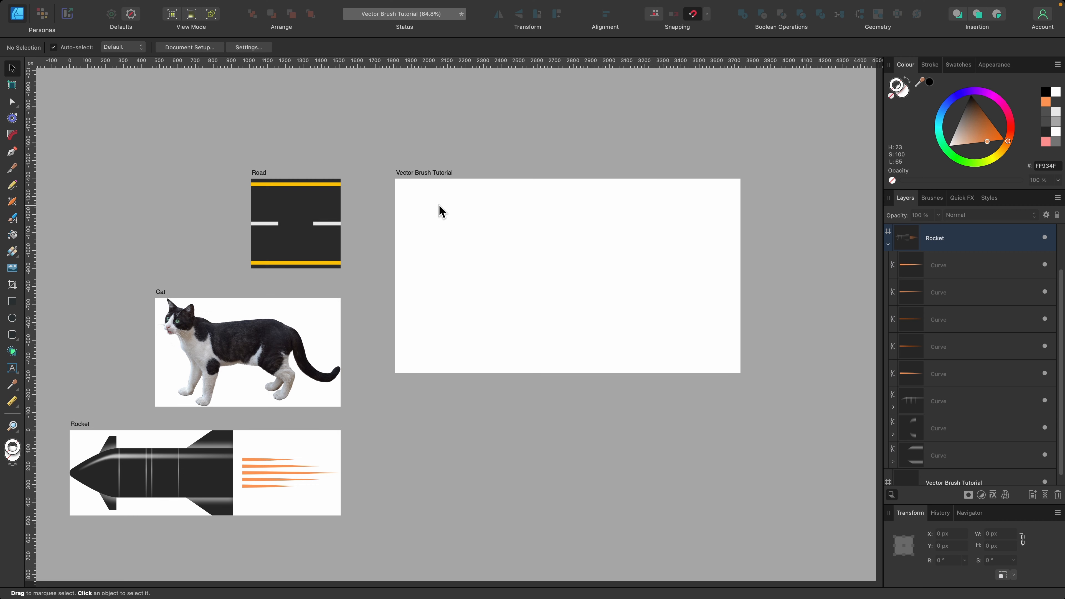
Step: Select the Vector Brush Tutorial artboard and create a textured image brush from Rocket.png in the Tutorial Brushes category
{"action": "scroll", "coordinate": [491, 204], "scroll_direction": "up", "scroll_amount": 5}
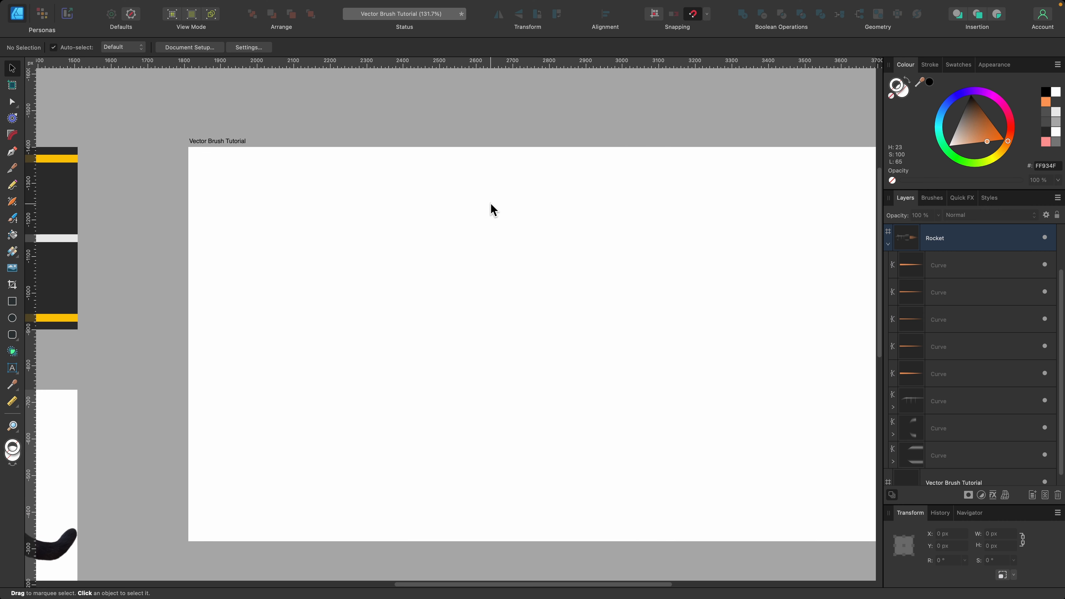
{"action": "left_click", "coordinate": [177, 139]}
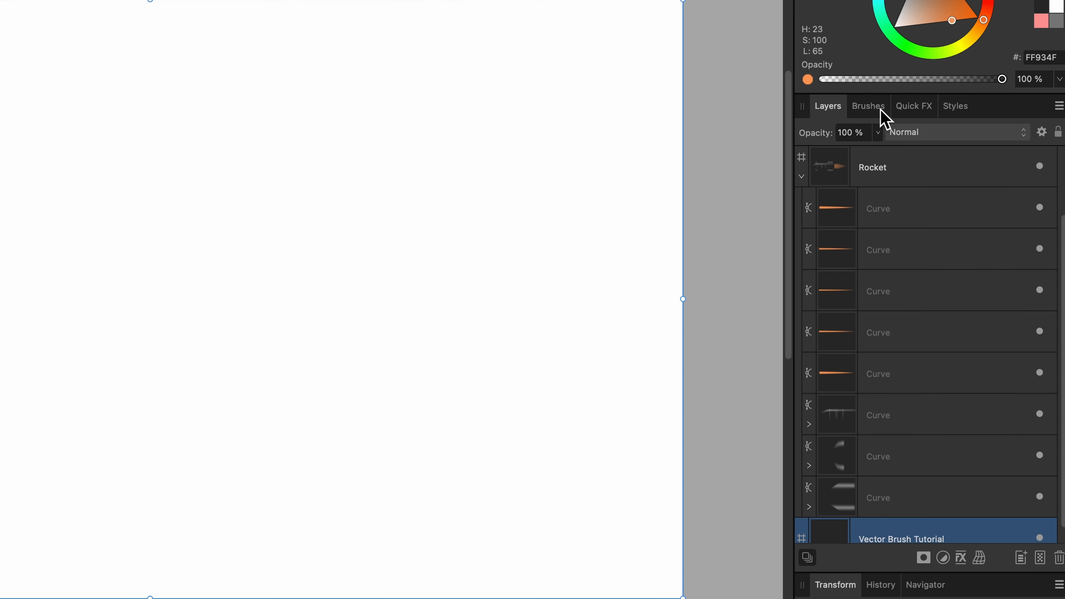
{"action": "left_click", "coordinate": [938, 199]}
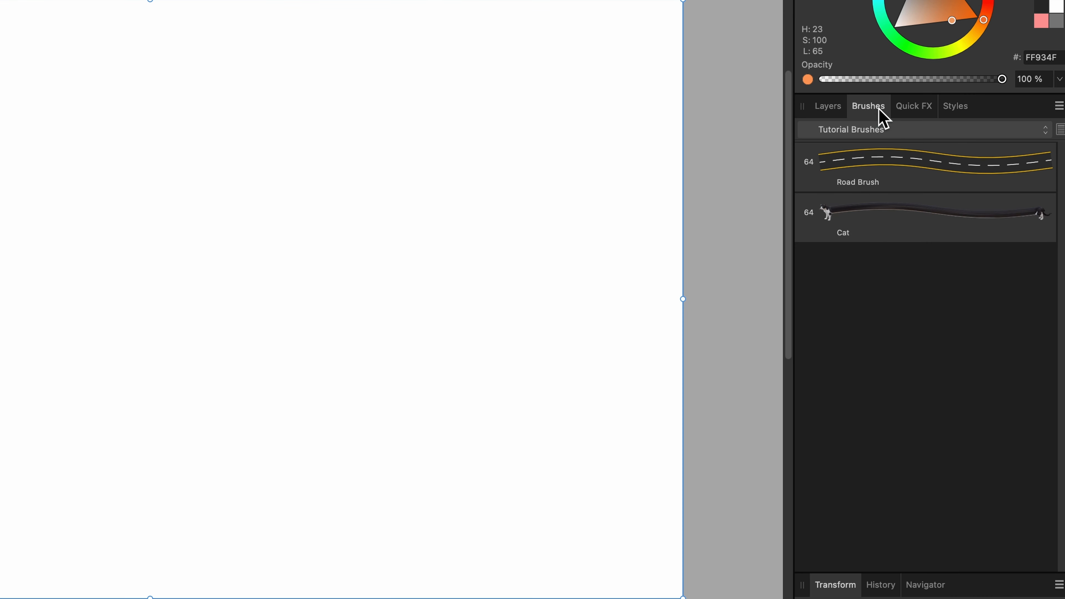
{"action": "left_click", "coordinate": [1060, 107]}
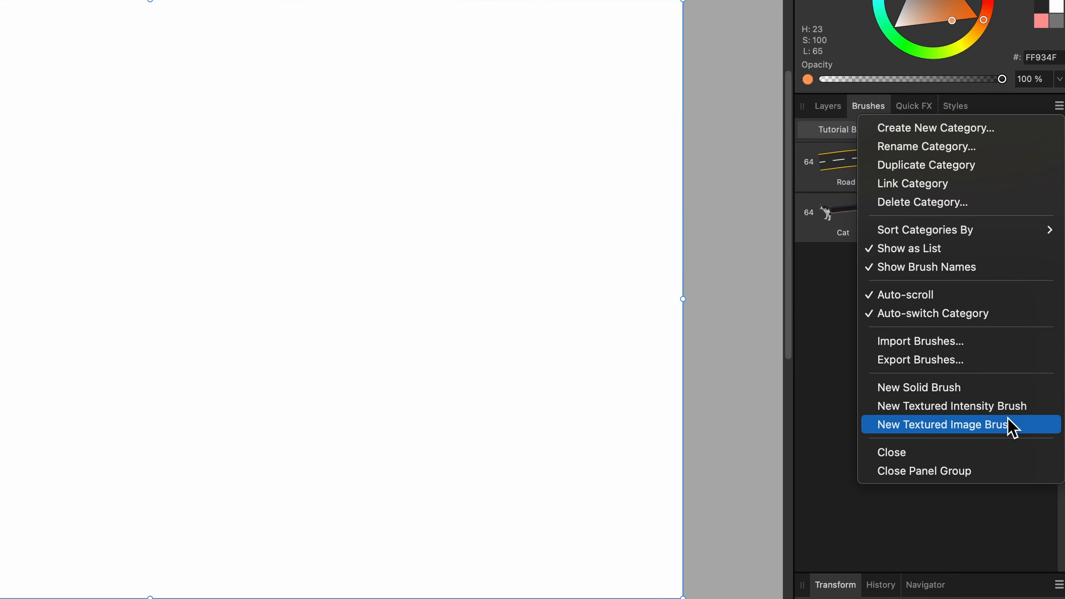
{"action": "left_click", "coordinate": [1012, 426]}
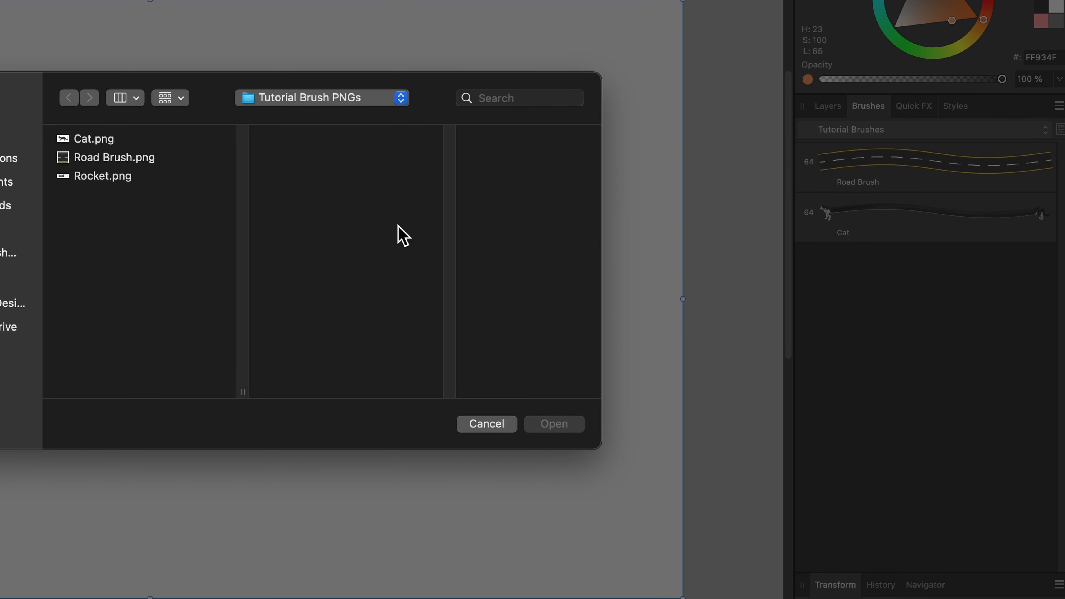
{"action": "left_click", "coordinate": [131, 178]}
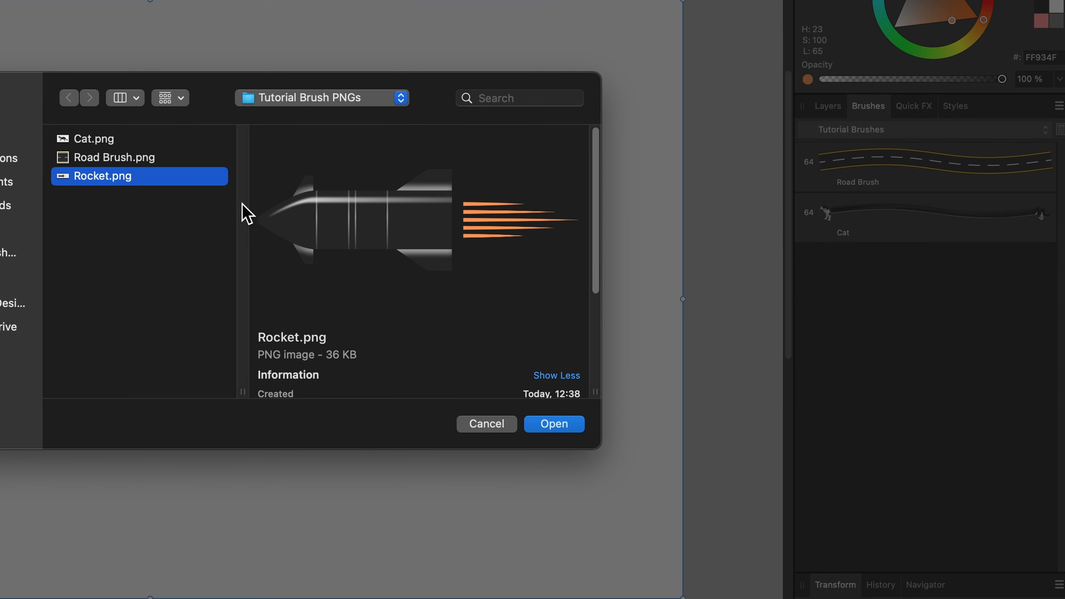
{"action": "left_click", "coordinate": [554, 427]}
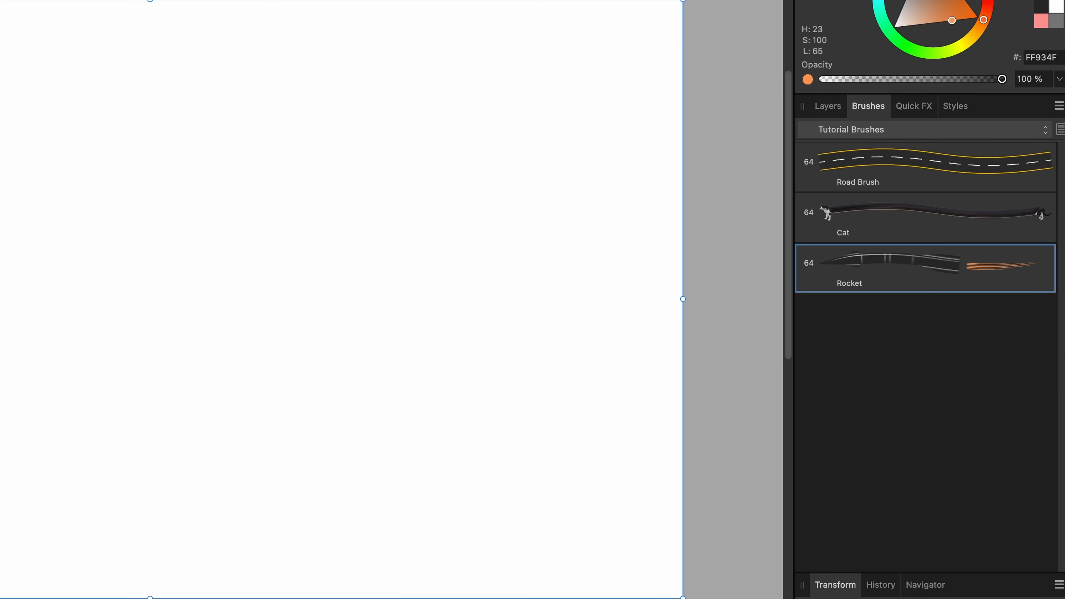
Step: Paint a vertical test stroke downwards with the Rocket brush on the left half of the artboard
{"action": "left_click", "coordinate": [893, 270]}
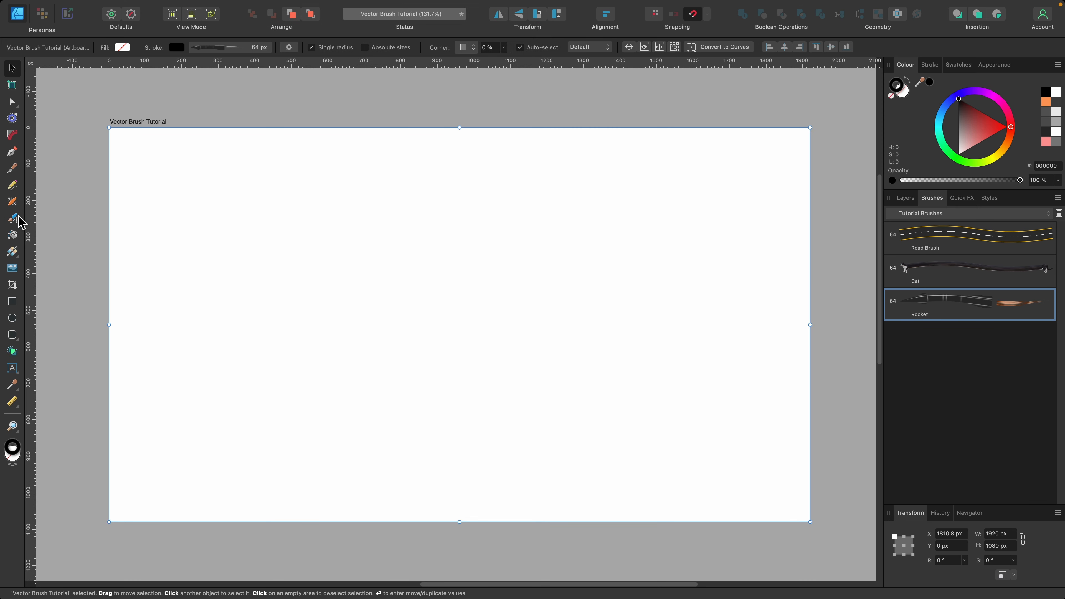
{"action": "left_click", "coordinate": [15, 218]}
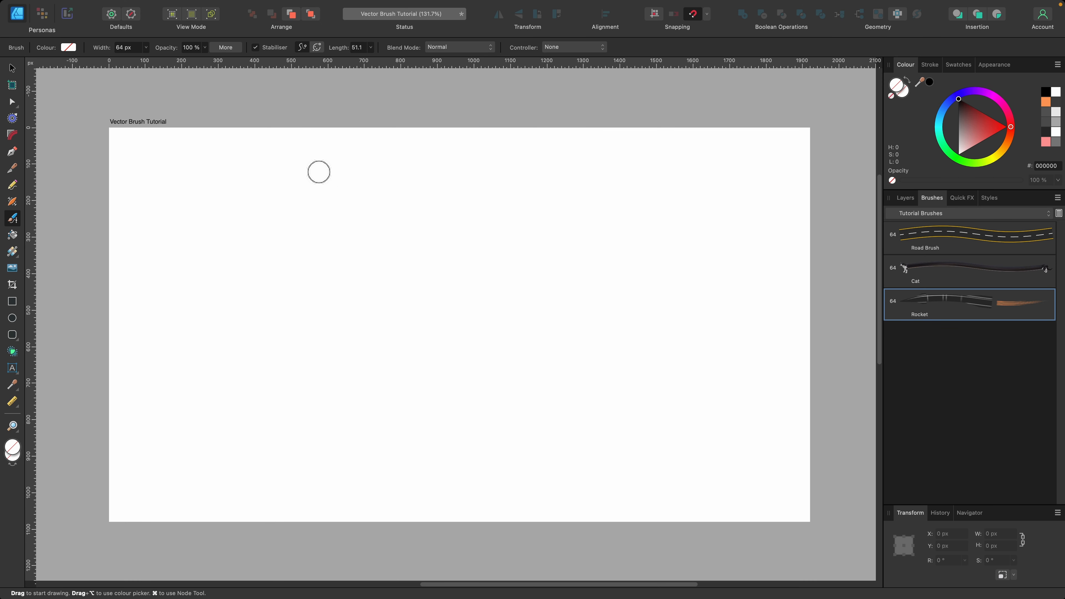
{"action": "left_click_drag", "start_coordinate": [314, 191], "coordinate": [319, 449]}
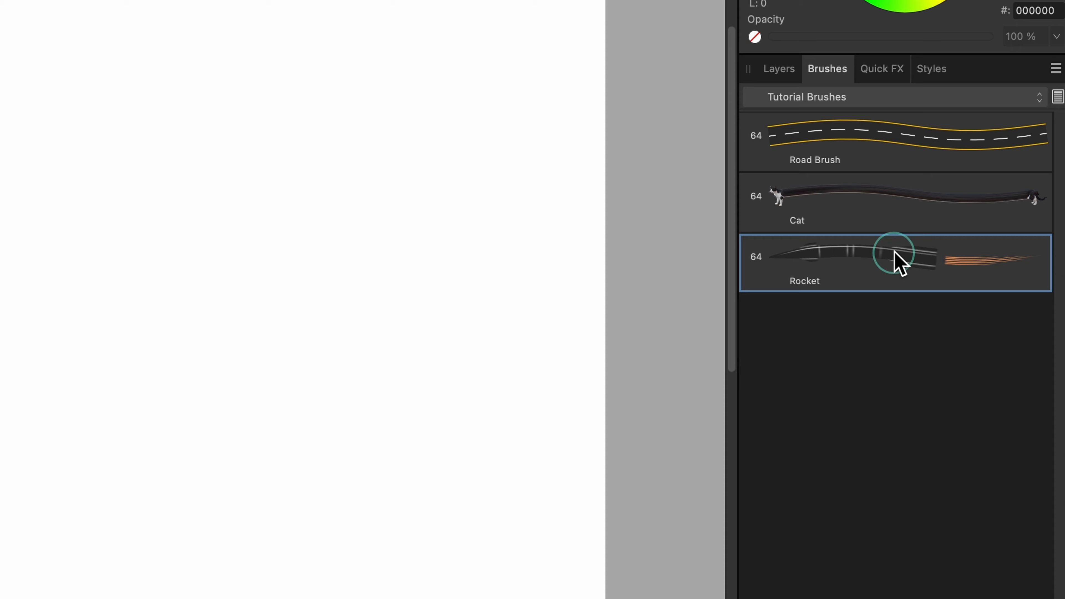
Step: Edit the Rocket brush, setting its head offset to 945 px at the gap behind the rocket body so only the flames stretch
{"action": "double_click", "coordinate": [898, 258]}
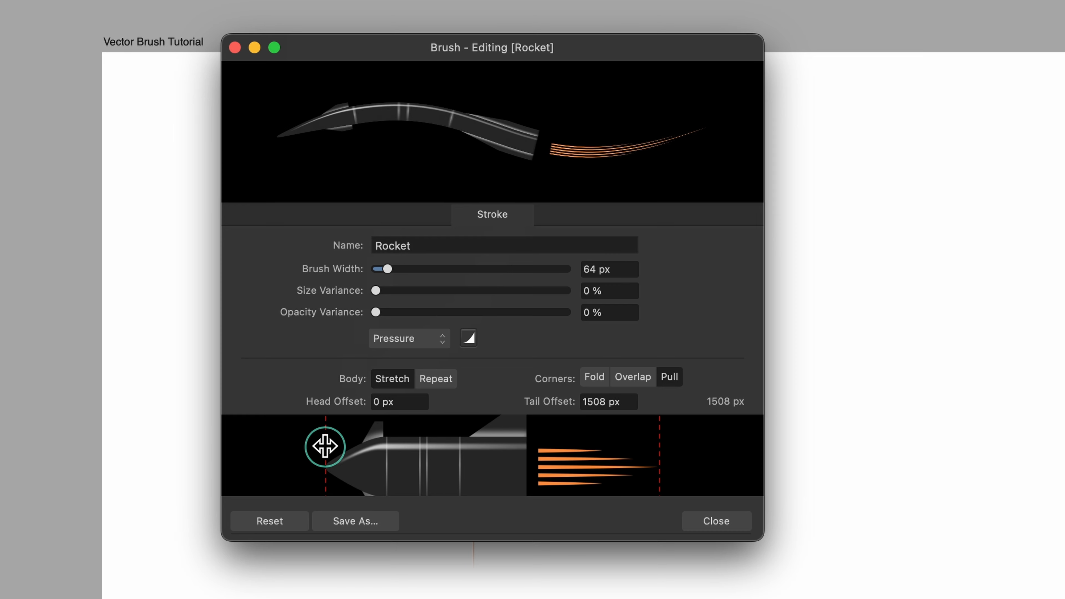
{"action": "left_click_drag", "start_coordinate": [325, 446], "coordinate": [529, 436]}
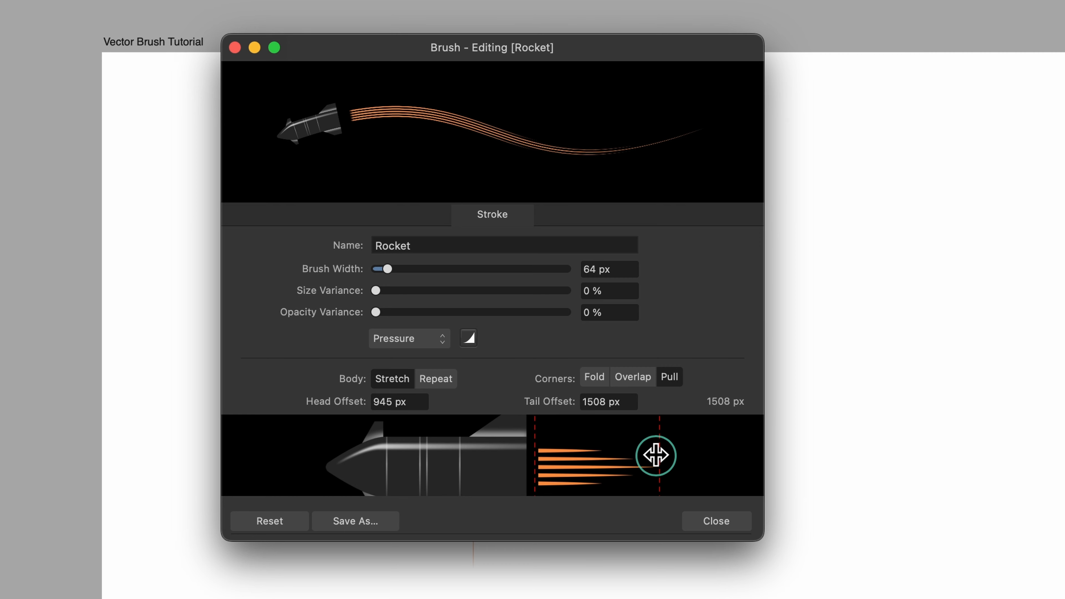
{"action": "mouse_move", "coordinate": [655, 455]}
{"action": "left_mouse_down"}
{"action": "mouse_move", "coordinate": [547, 454]}
{"action": "mouse_move", "coordinate": [704, 467]}
{"action": "left_mouse_up"}
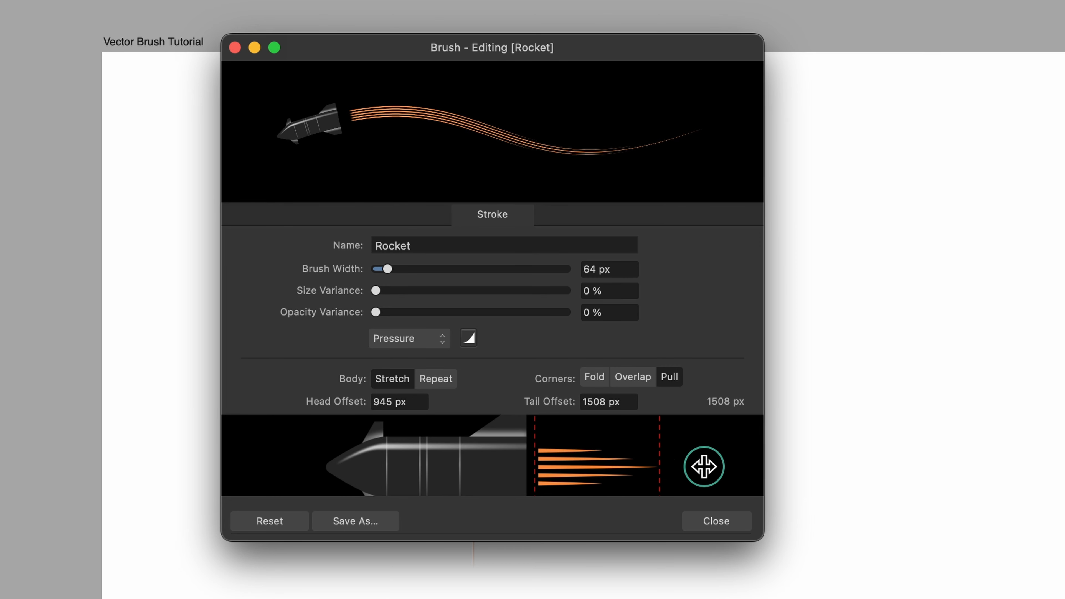
{"action": "left_click", "coordinate": [740, 521]}
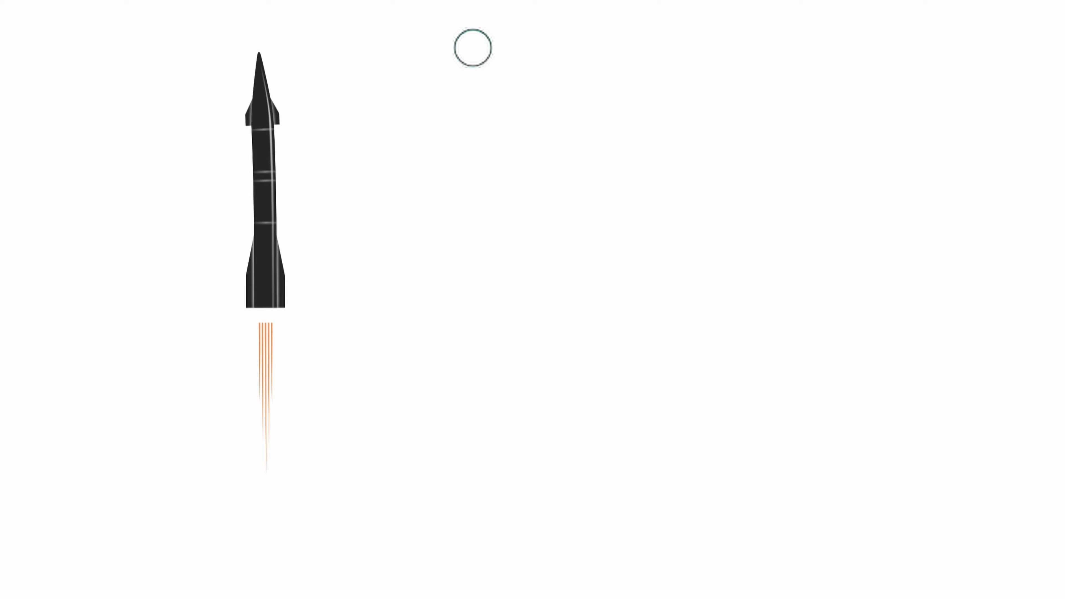
Step: Paint a second vertical stroke with the edited Rocket brush to the right of the first rocket
{"action": "left_click_drag", "start_coordinate": [474, 47], "coordinate": [475, 192]}
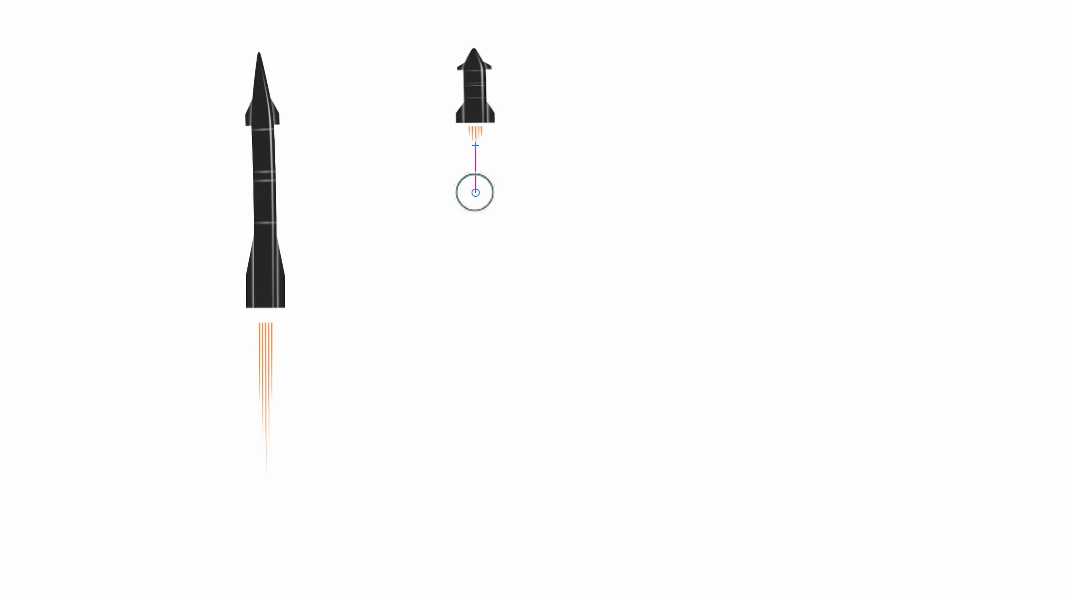
{"action": "left_click_drag", "start_coordinate": [482, 263], "coordinate": [488, 389]}
{"action": "left_click_drag", "start_coordinate": [488, 434], "coordinate": [487, 437]}
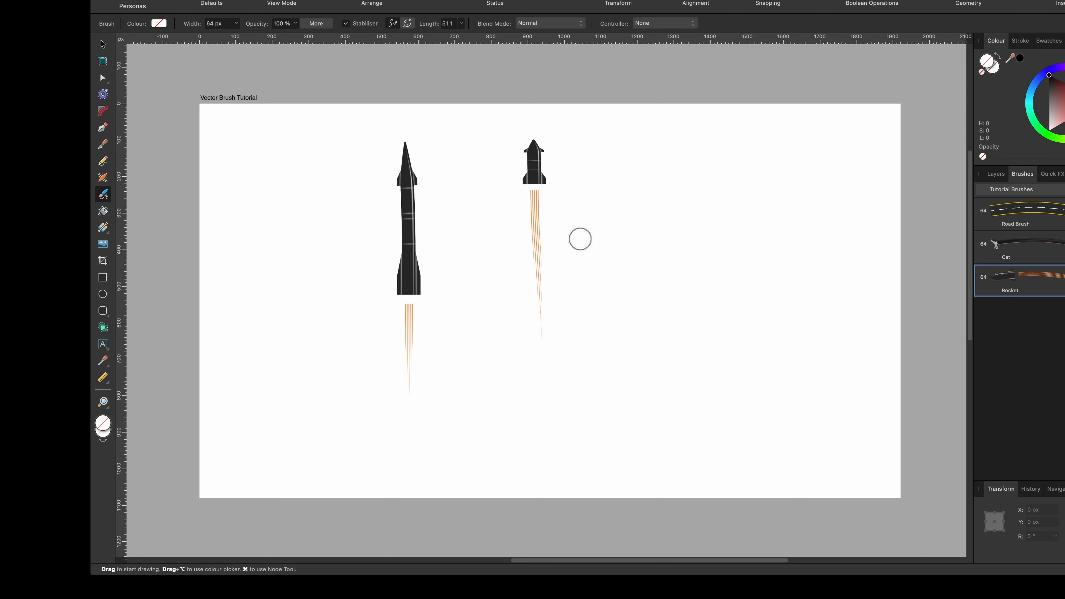
Step: Increase the brush width to 170.2 px and paint two large rockets with flame trails curving down to the left
{"action": "key", "text": "bracketright"}
{"action": "key", "text": "bracketright"}
{"action": "key", "text": "bracketright"}
{"action": "key", "text": "bracketright"}
{"action": "key", "text": "bracketright"}
{"action": "key", "text": "bracketright"}
{"action": "key", "text": "bracketright"}
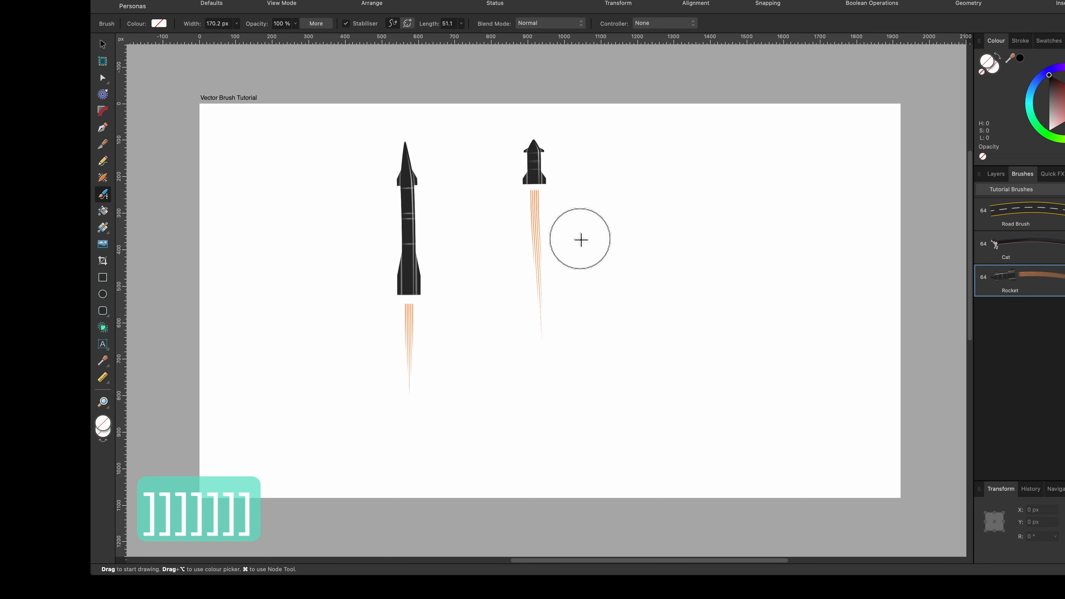
{"action": "left_click", "coordinate": [610, 152]}
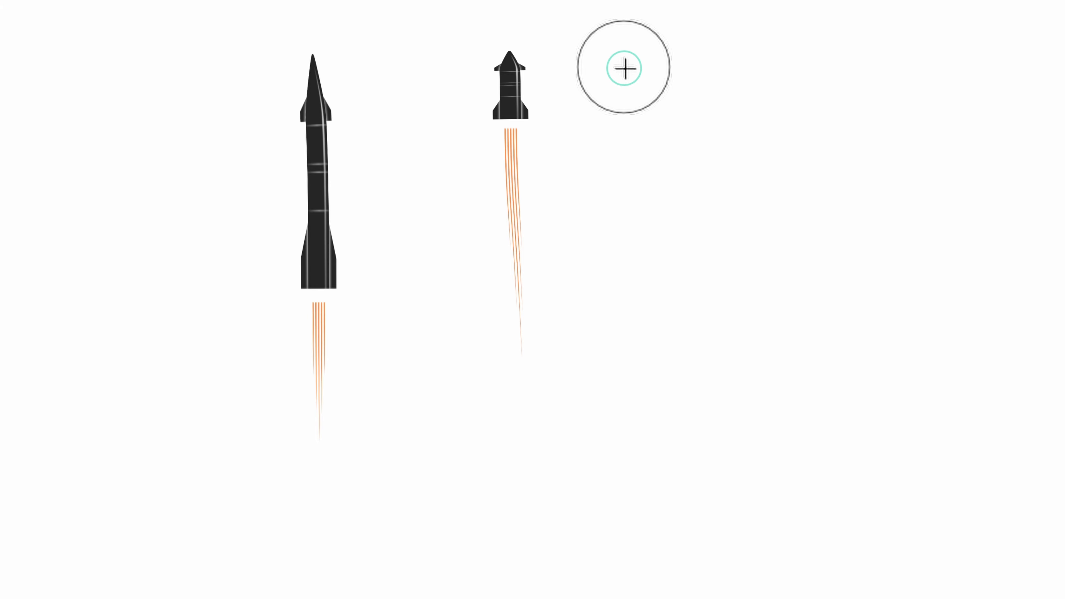
{"action": "mouse_move", "coordinate": [625, 68]}
{"action": "left_mouse_down"}
{"action": "mouse_move", "coordinate": [630, 327]}
{"action": "mouse_move", "coordinate": [626, 390]}
{"action": "mouse_move", "coordinate": [599, 443]}
{"action": "mouse_move", "coordinate": [560, 489]}
{"action": "mouse_move", "coordinate": [497, 513]}
{"action": "mouse_move", "coordinate": [287, 526]}
{"action": "left_mouse_up"}
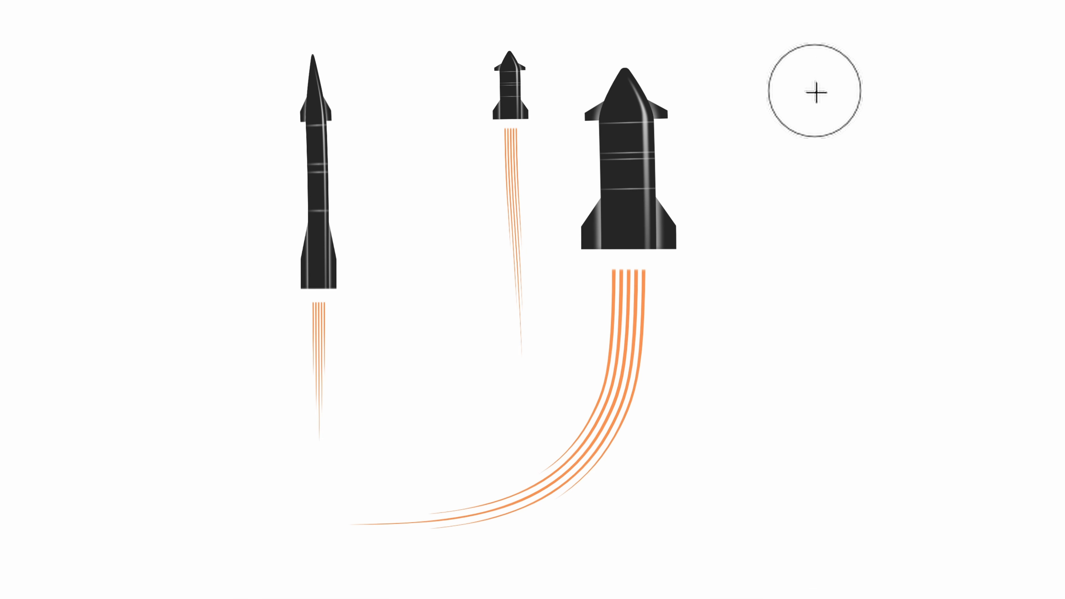
{"action": "mouse_move", "coordinate": [775, 69]}
{"action": "left_mouse_down"}
{"action": "mouse_move", "coordinate": [854, 131]}
{"action": "mouse_move", "coordinate": [877, 231]}
{"action": "mouse_move", "coordinate": [826, 307]}
{"action": "mouse_move", "coordinate": [716, 381]}
{"action": "mouse_move", "coordinate": [630, 405]}
{"action": "left_mouse_up"}
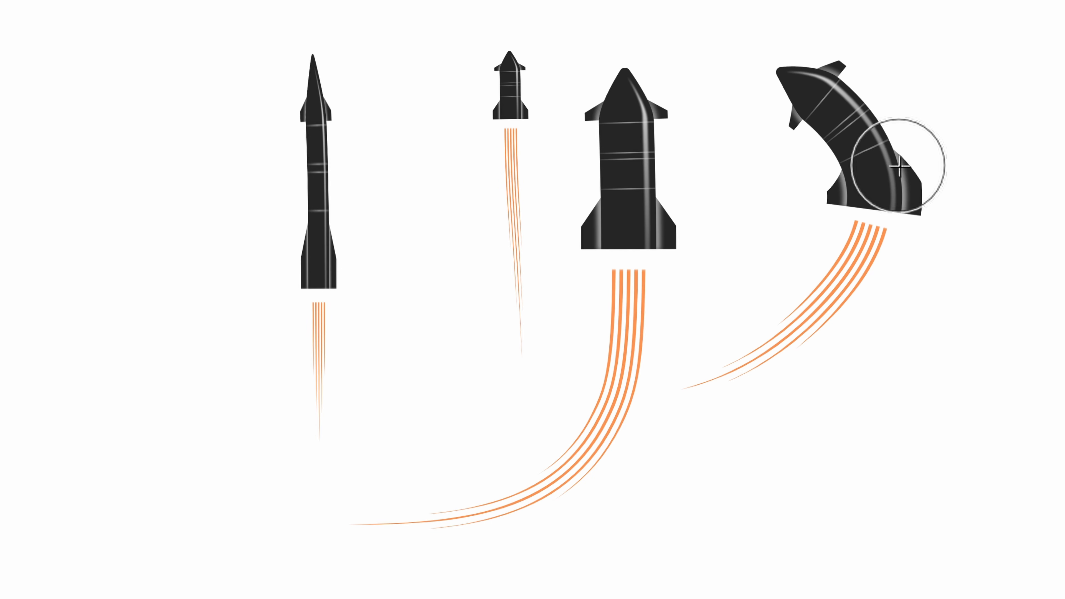
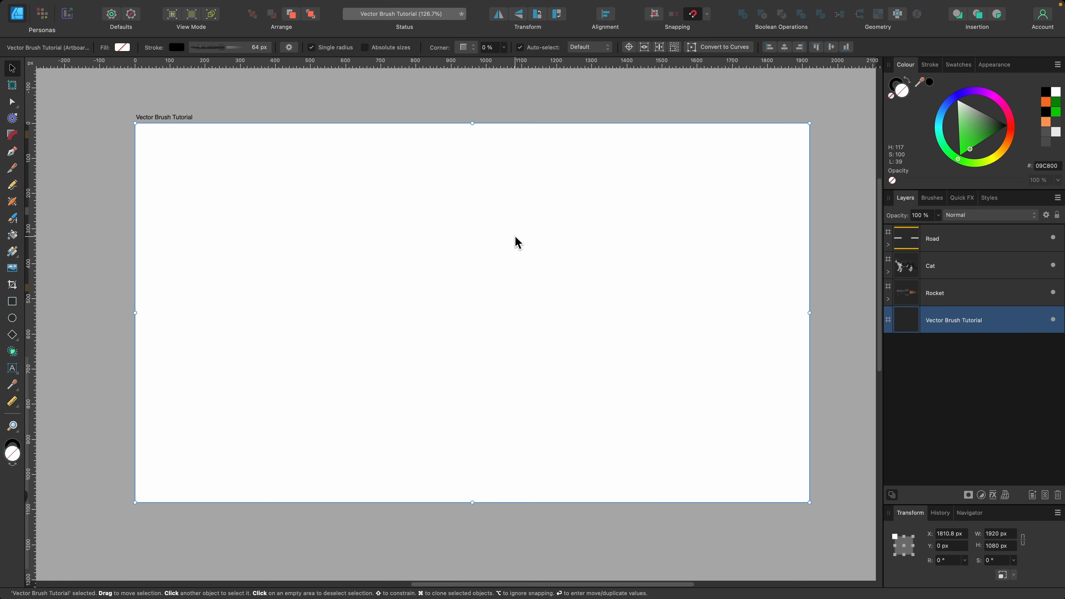
Step: Draw a green rectangle about 759 × 263 px in the middle of the empty Vector Brush Tutorial artboard
{"action": "scroll", "coordinate": [517, 243], "scroll_direction": "up", "scroll_amount": 2}
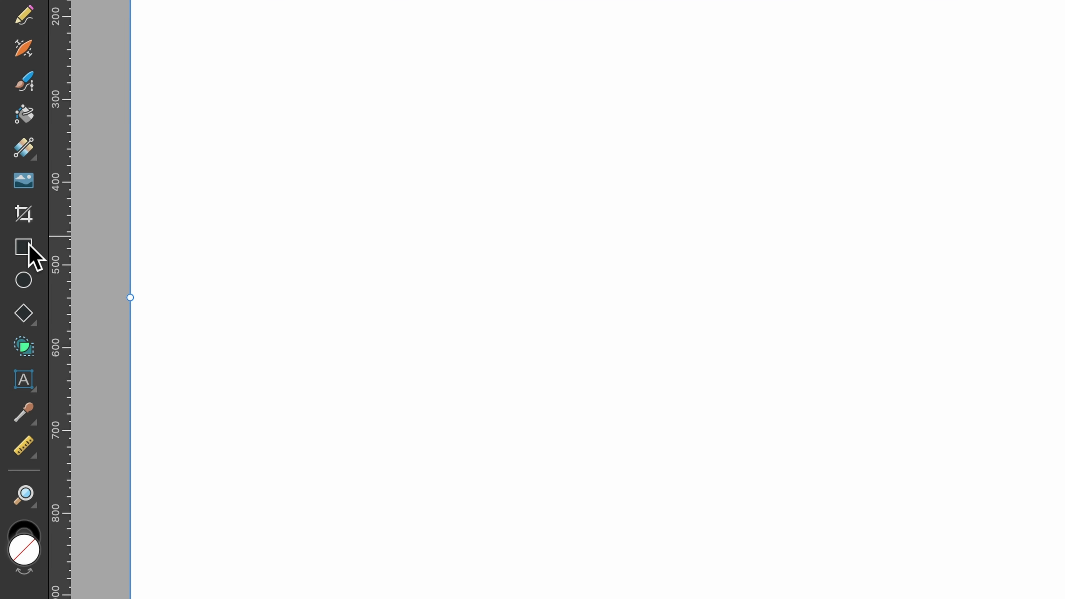
{"action": "left_click", "coordinate": [14, 301]}
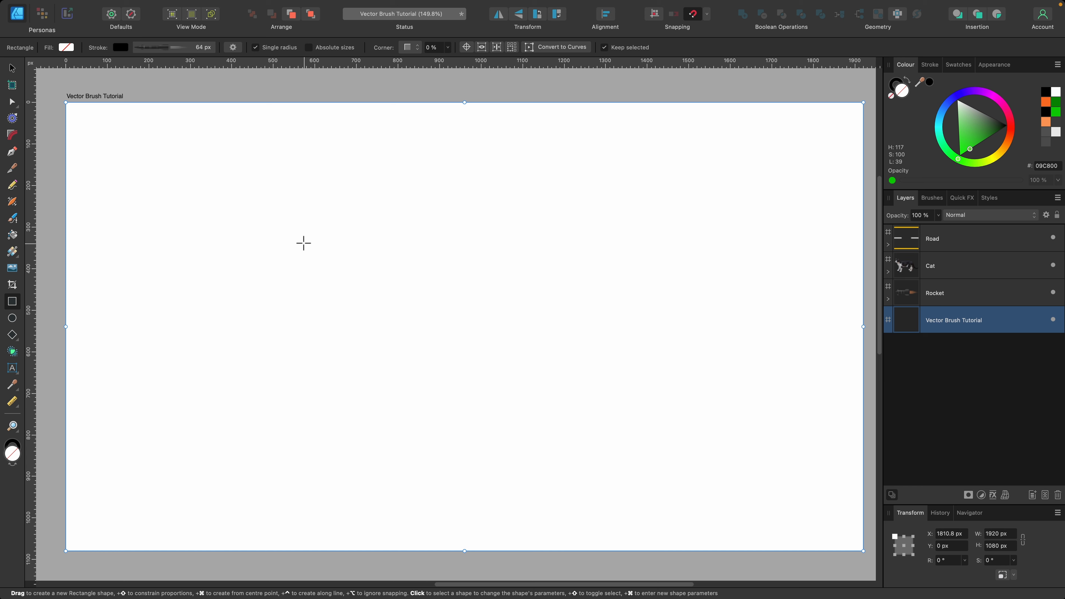
{"action": "left_click_drag", "start_coordinate": [304, 243], "coordinate": [619, 353]}
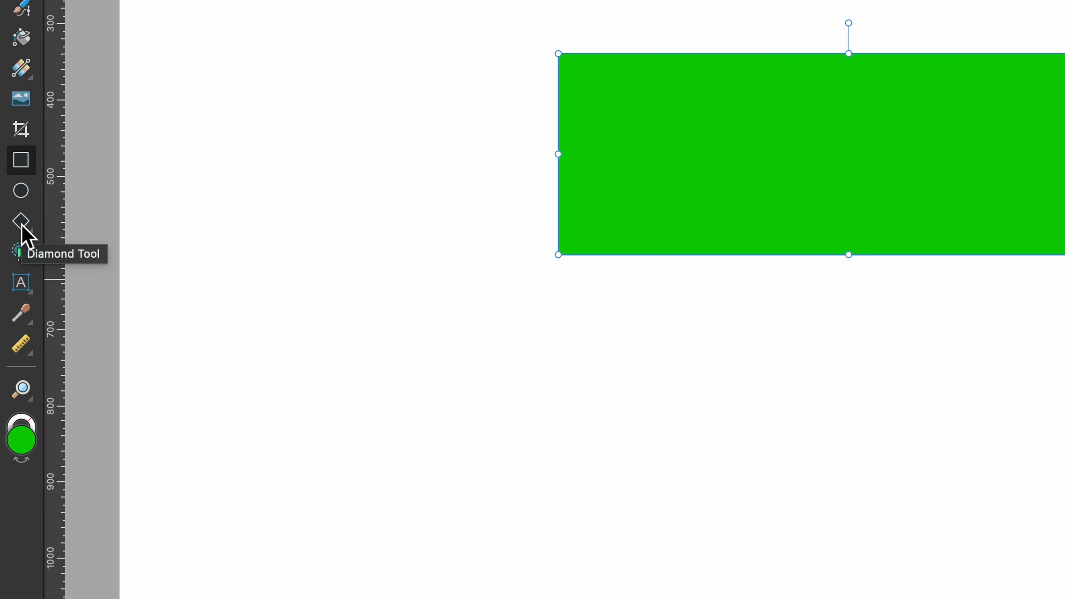
Step: Draw an equal-sided green diamond about 361.5 px wide and move it over the rectangle's left end, vertically centred on it
{"action": "left_click_drag", "start_coordinate": [21, 227], "coordinate": [147, 252]}
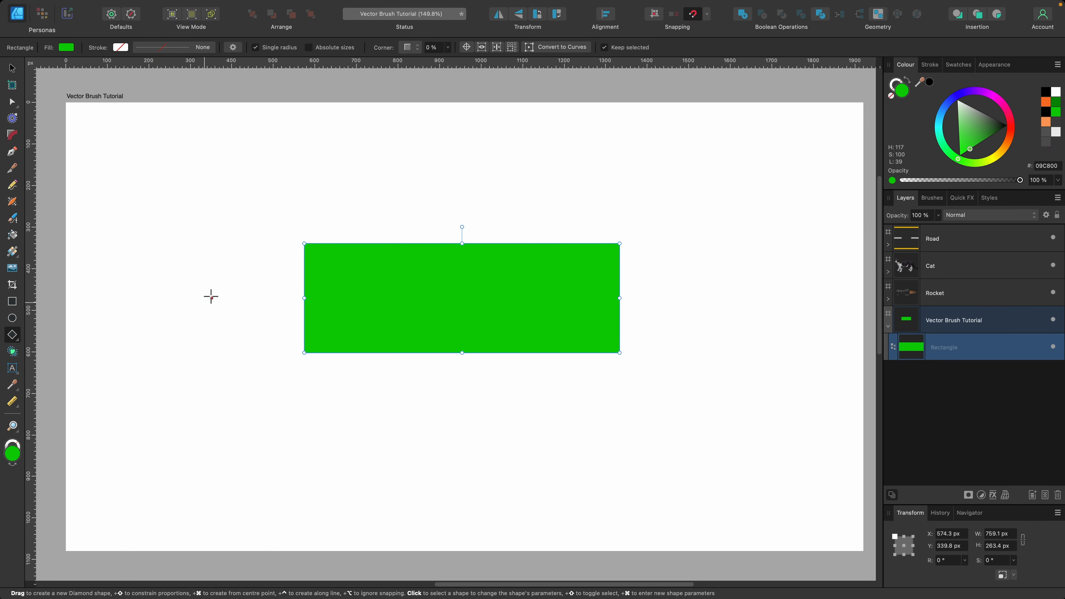
{"action": "left_click_drag", "start_coordinate": [174, 219], "coordinate": [337, 358]}
{"action": "key", "text": "v"}
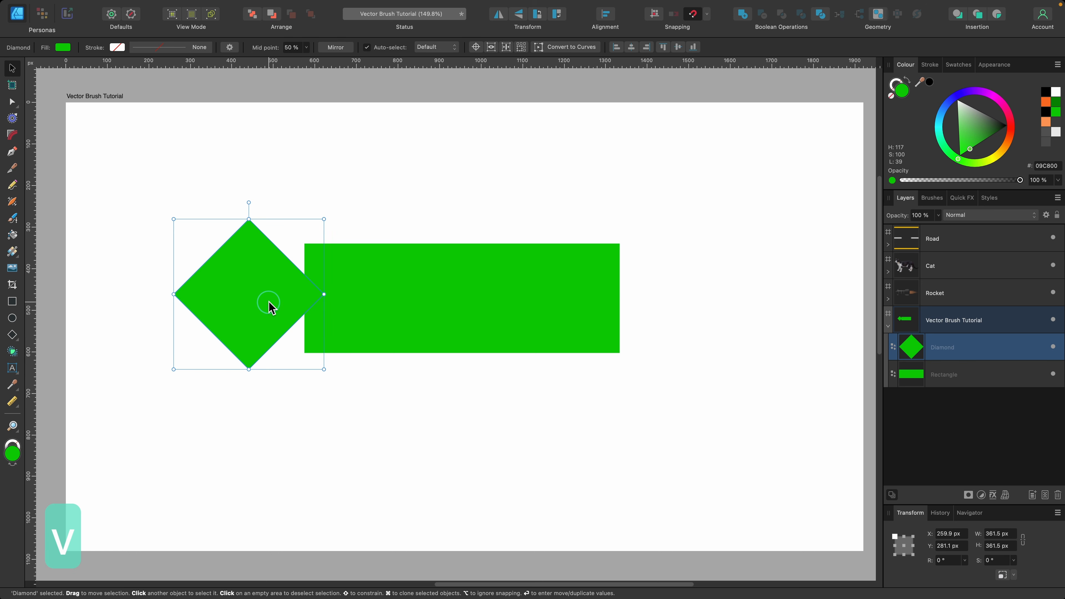
{"action": "left_click_drag", "start_coordinate": [269, 302], "coordinate": [307, 316]}
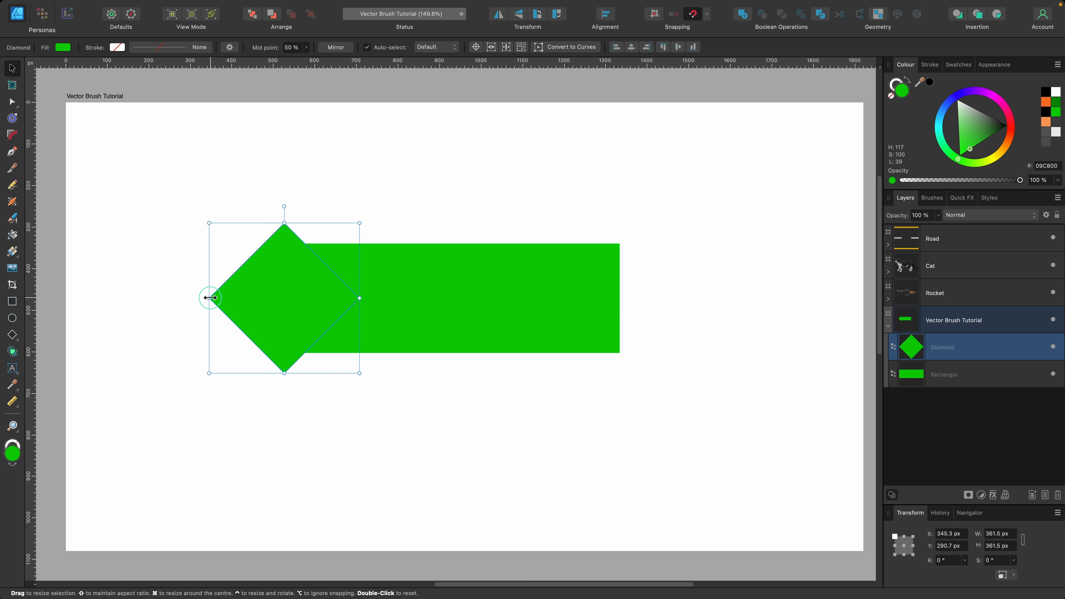
Step: Enlarge the green diamond to about 473 × 427 px and move the rectangle left so that its end overlaps the diamond
{"action": "left_click_drag", "start_coordinate": [210, 297], "coordinate": [163, 297]}
{"action": "left_click_drag", "start_coordinate": [261, 222], "coordinate": [259, 210]}
{"action": "left_click", "coordinate": [389, 291]}
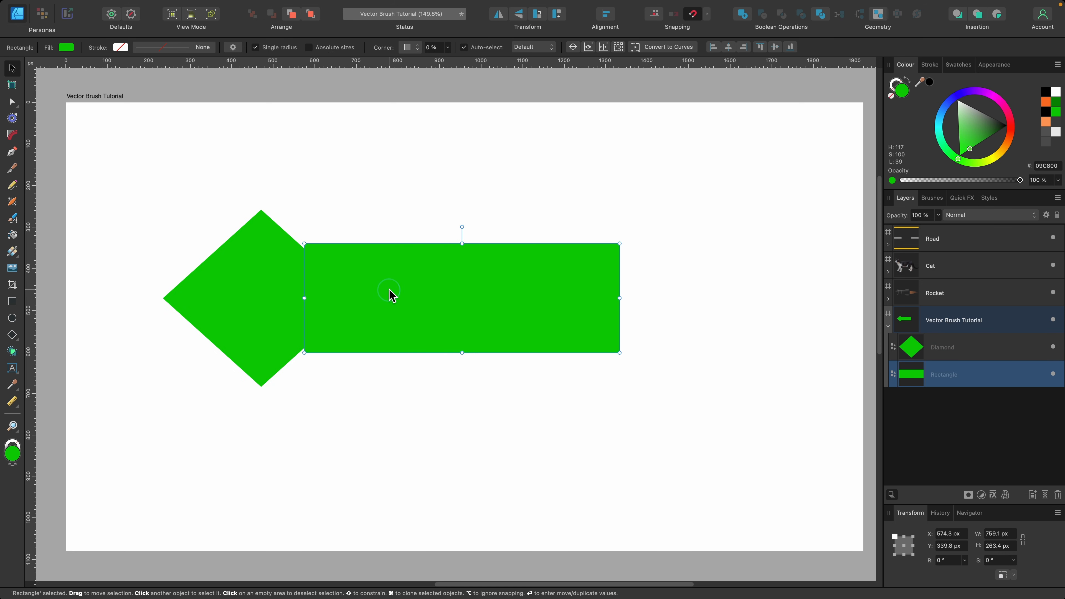
{"action": "left_click_drag", "start_coordinate": [389, 291], "coordinate": [368, 290]}
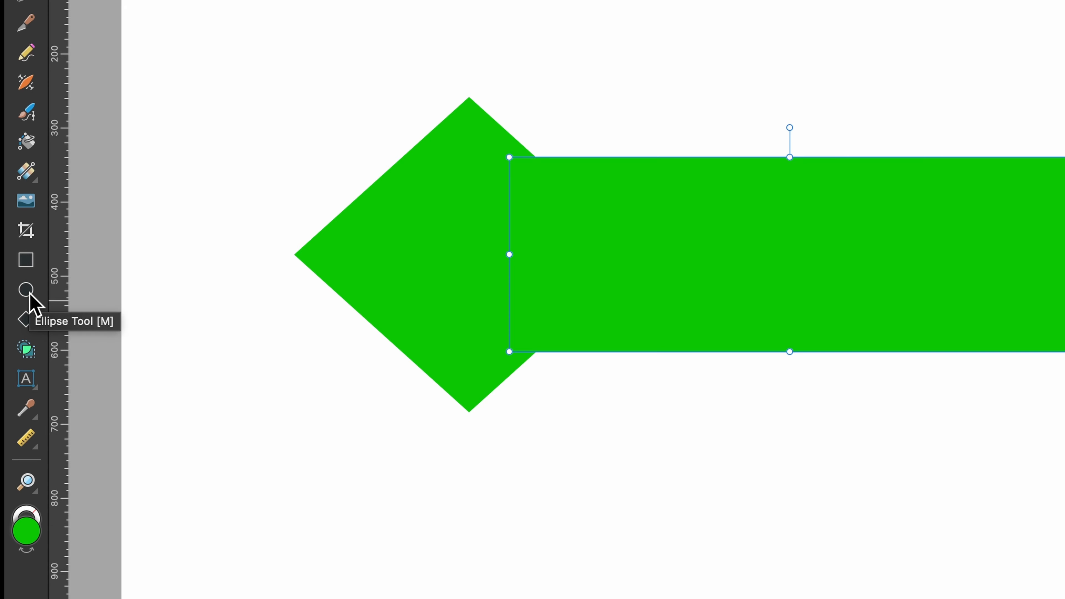
Step: Draw a green ellipse matching the rectangle's height, stretched to about twice as wide as tall, and centre it on the rectangle's right end
{"action": "left_click", "coordinate": [30, 294]}
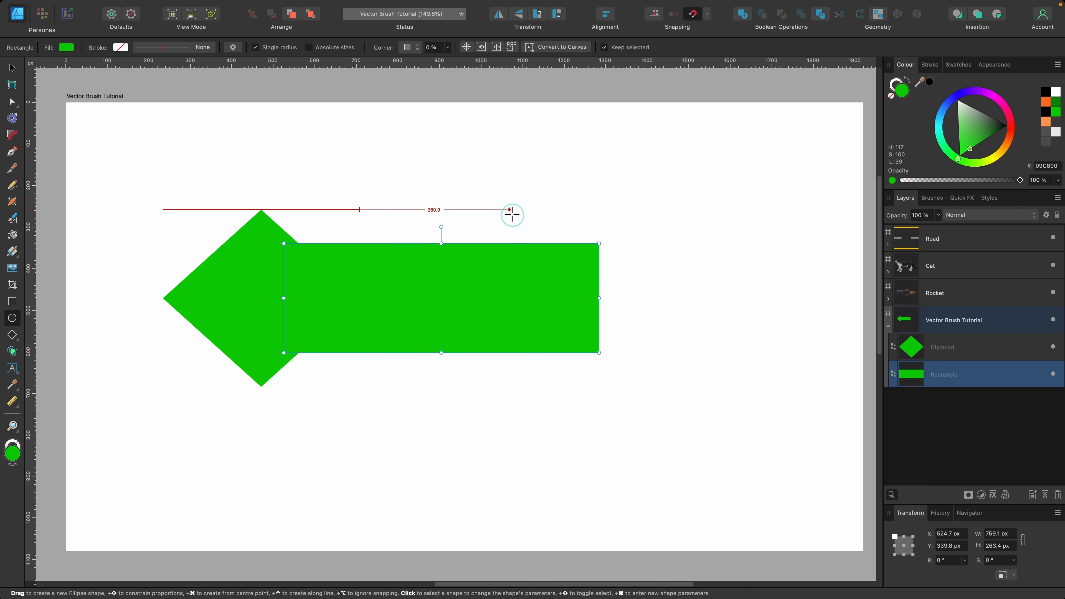
{"action": "left_click_drag", "start_coordinate": [513, 214], "coordinate": [654, 333]}
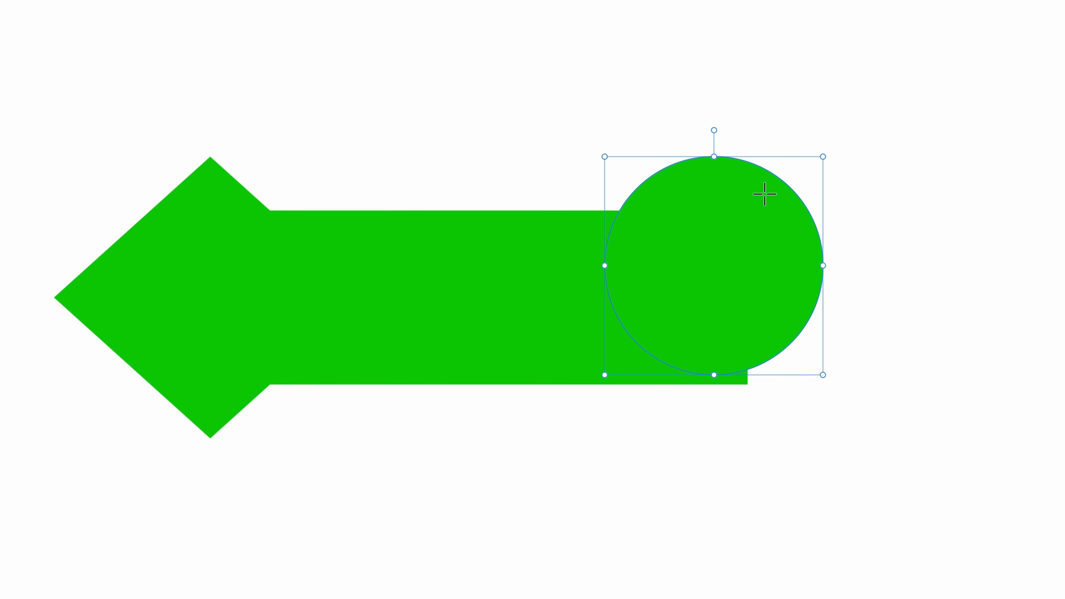
{"action": "left_click_drag", "start_coordinate": [755, 209], "coordinate": [629, 243]}
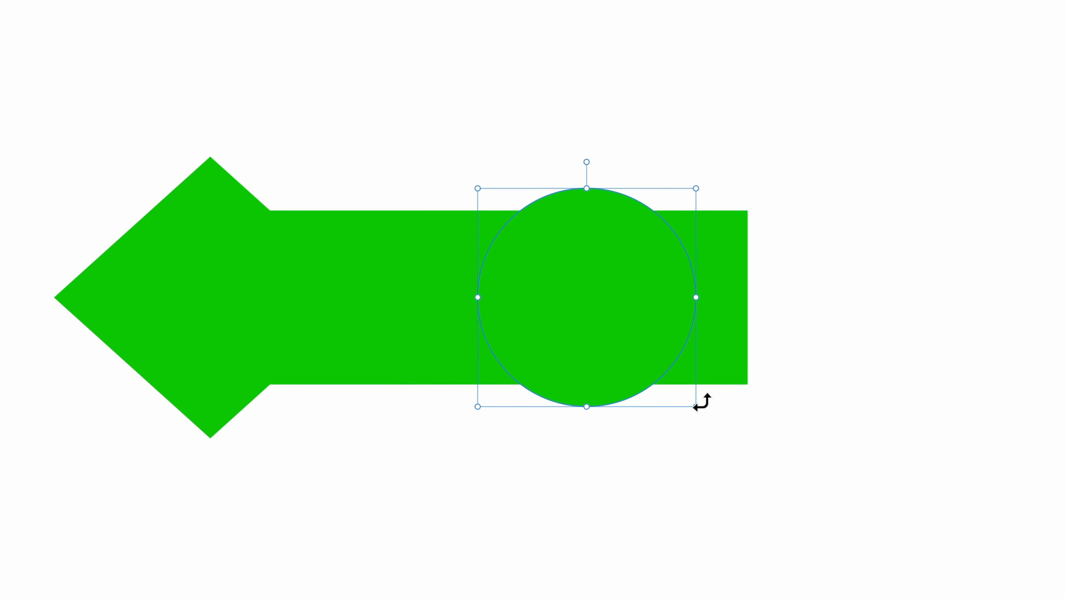
{"action": "left_click_drag", "start_coordinate": [697, 406], "coordinate": [669, 385]}
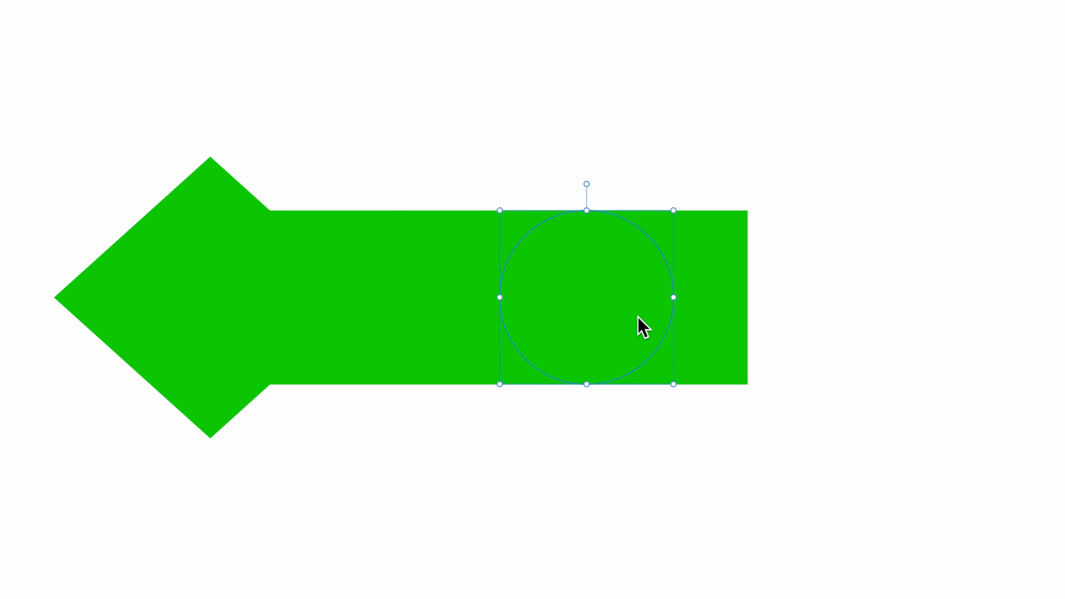
{"action": "left_click_drag", "start_coordinate": [624, 313], "coordinate": [1003, 302]}
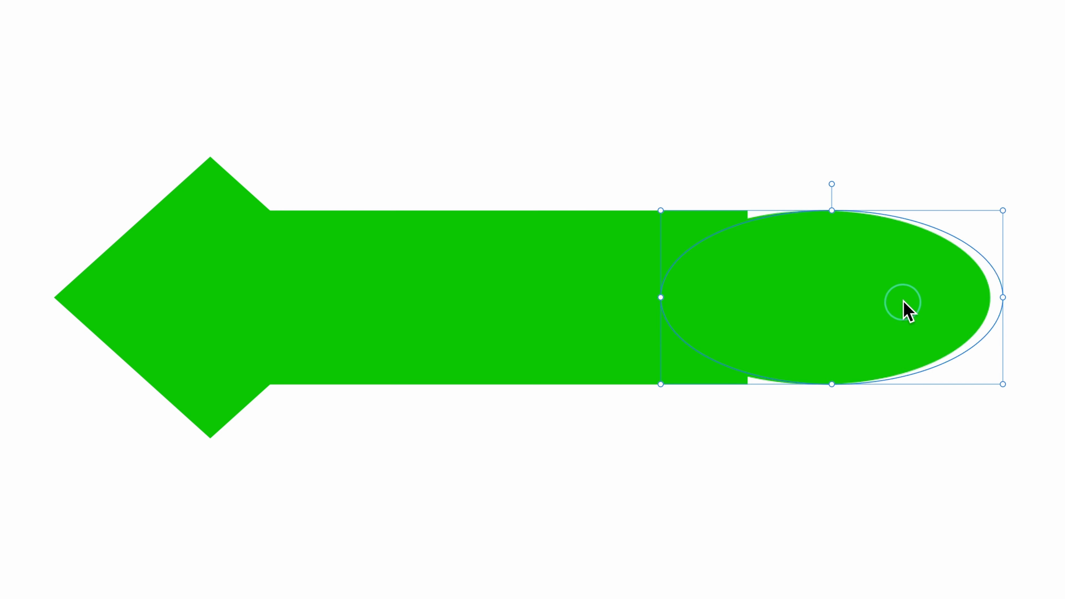
{"action": "left_click_drag", "start_coordinate": [906, 307], "coordinate": [834, 301]}
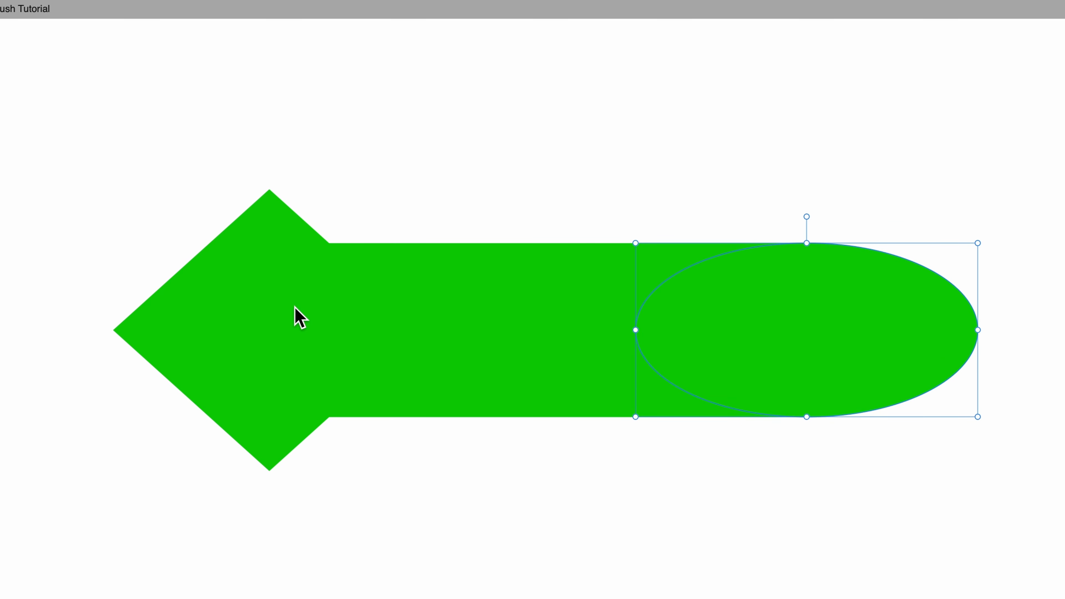
Step: Move the diamond, rectangle and ellipse together about 200 px to the right on the artboard
{"action": "left_click_drag", "start_coordinate": [90, 140], "coordinate": [1040, 577]}
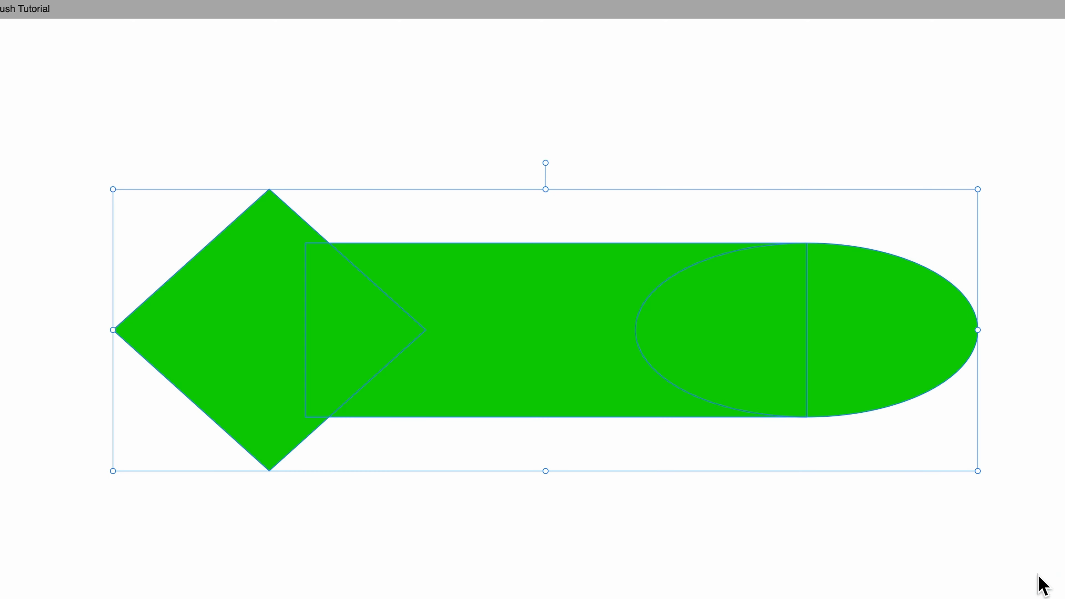
{"action": "left_click_drag", "start_coordinate": [431, 305], "coordinate": [507, 299]}
{"action": "scroll", "coordinate": [508, 301], "scroll_direction": "left", "scroll_amount": 2}
Step: Duplicate the green rectangle, move the copy left behind the diamond, and fill it with orange #E8612F
{"action": "left_click", "coordinate": [539, 292]}
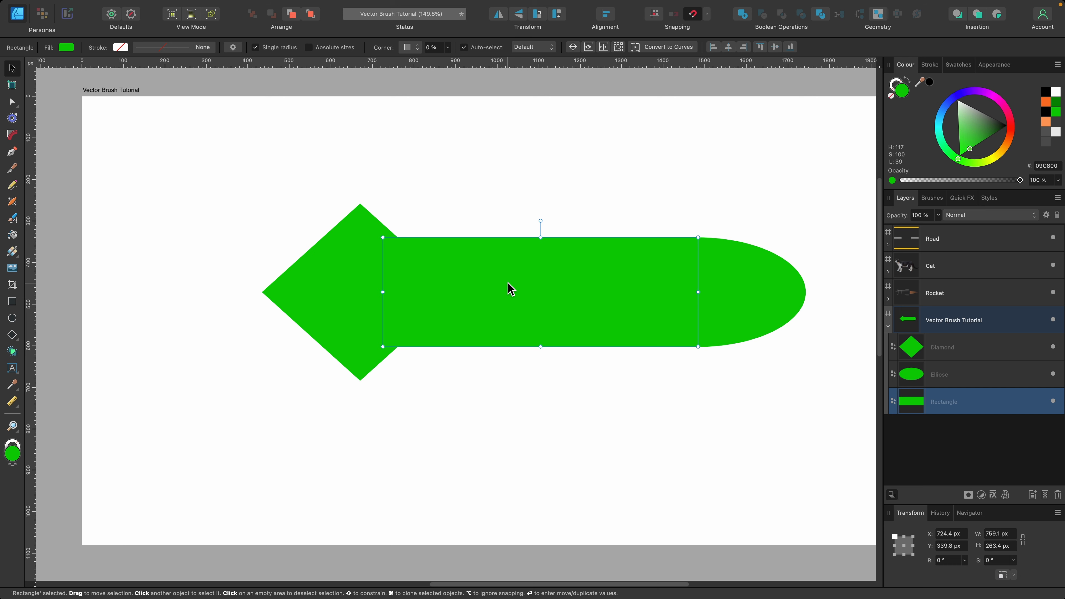
{"action": "key", "text": "super+c"}
{"action": "key", "text": "super+v"}
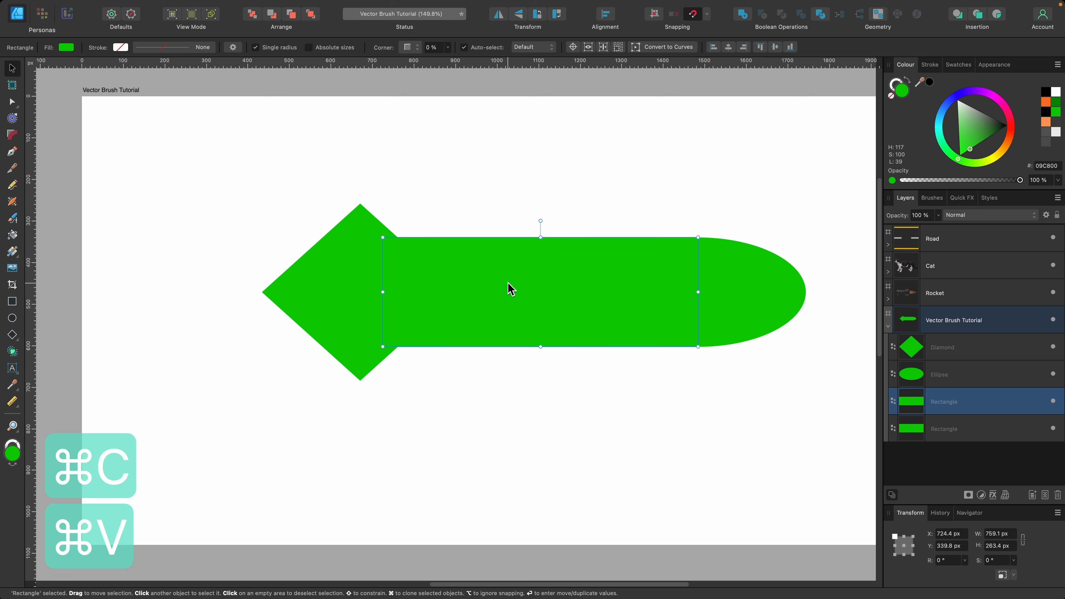
{"action": "left_click_drag", "start_coordinate": [508, 285], "coordinate": [309, 279]}
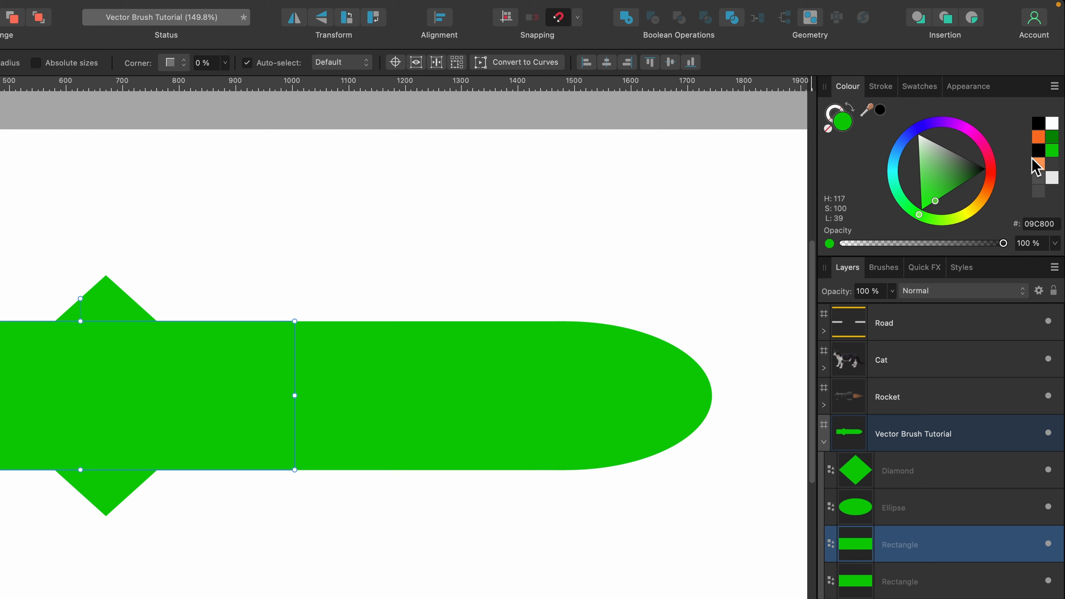
{"action": "left_click", "coordinate": [1046, 122]}
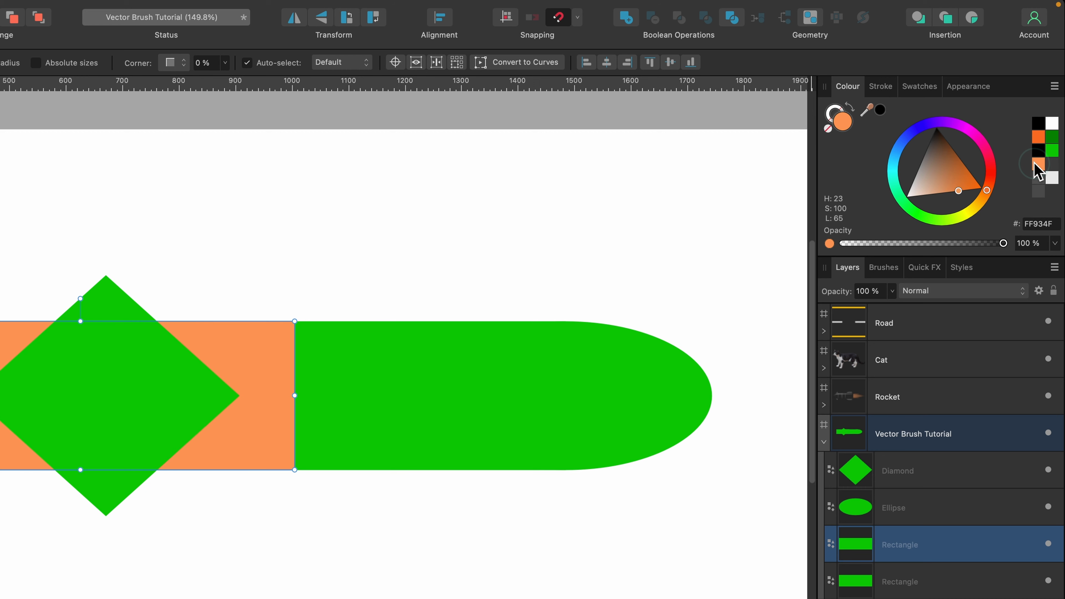
{"action": "left_click_drag", "start_coordinate": [953, 194], "coordinate": [991, 185]}
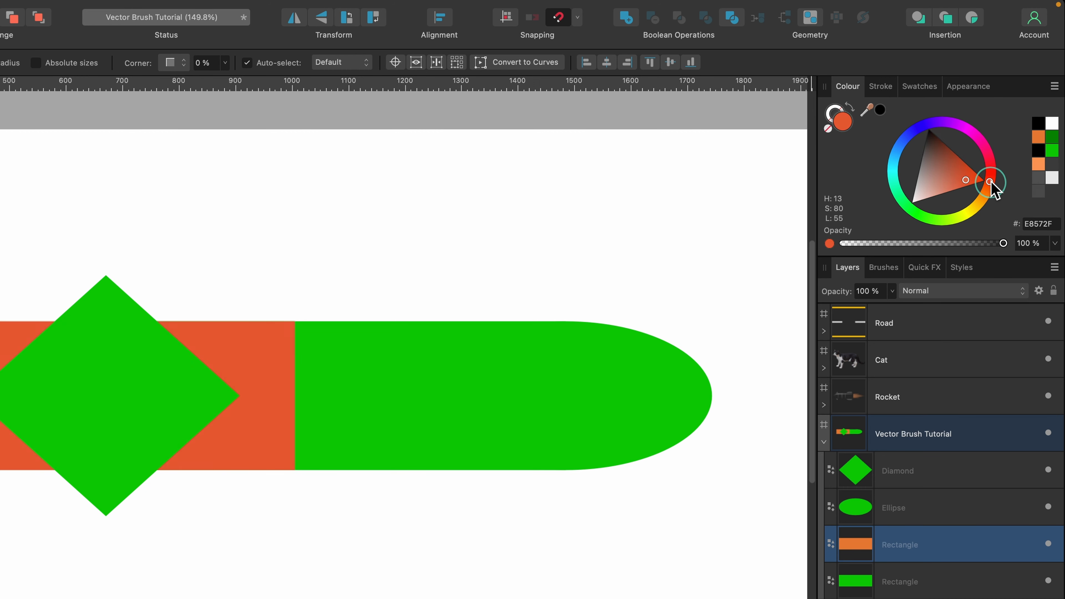
Step: Resize the orange rectangle to about 314 × 72 px, keeping it vertically centred on the diamond's left point
{"action": "left_click_drag", "start_coordinate": [295, 396], "coordinate": [47, 393]}
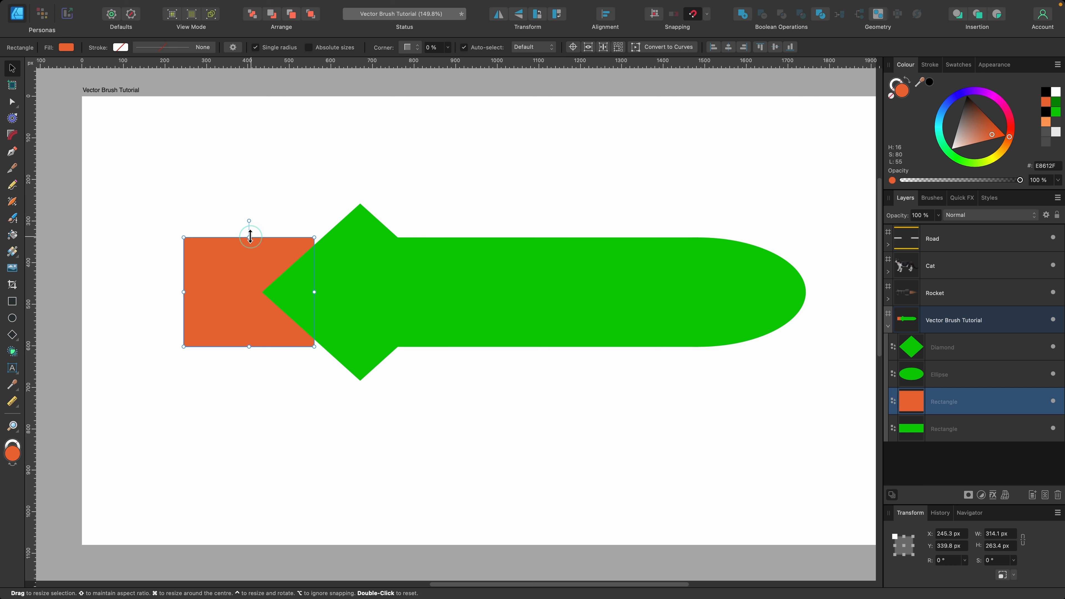
{"action": "left_click_drag", "start_coordinate": [249, 237], "coordinate": [251, 272]}
{"action": "scroll", "coordinate": [249, 273], "scroll_direction": "up", "scroll_amount": 5}
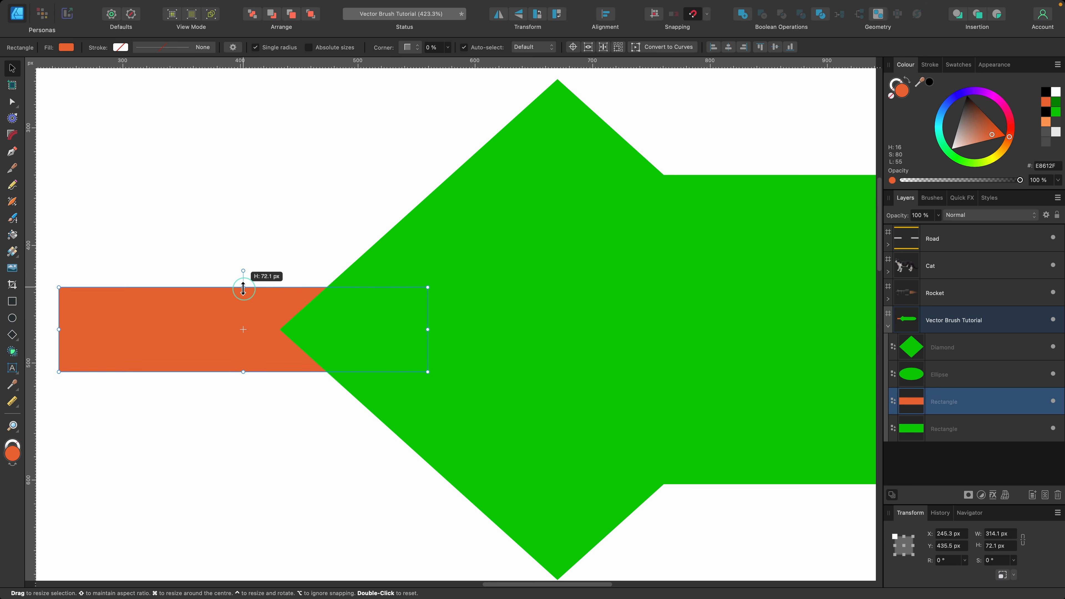
{"action": "scroll", "coordinate": [248, 277], "scroll_direction": "left", "scroll_amount": 3}
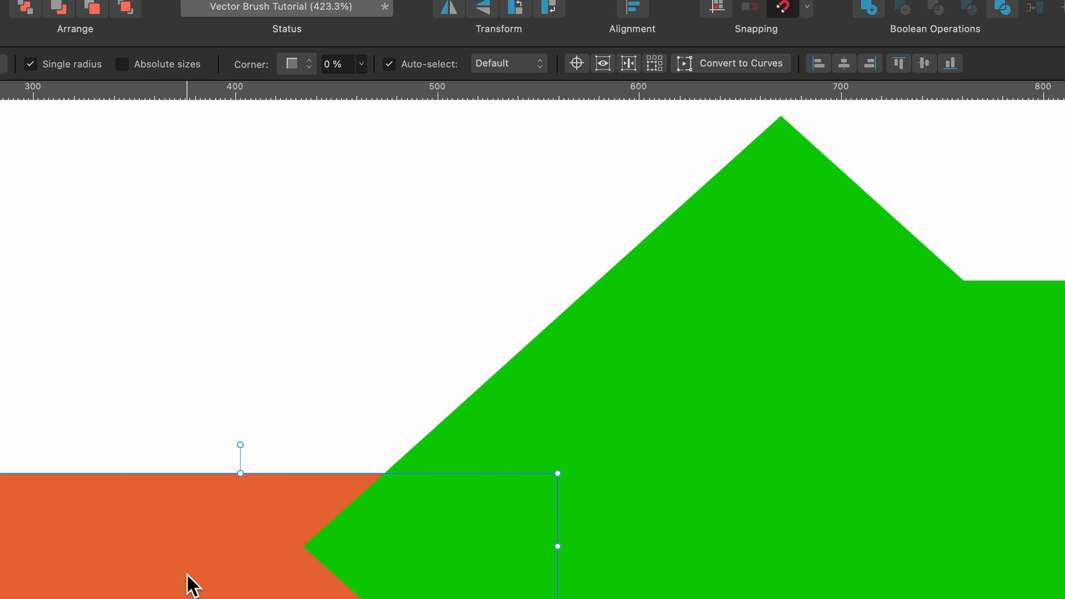
Step: Convert the orange rectangle to curves and pull a new midpoint node on its left edge inward to form a forked tongue
{"action": "left_click", "coordinate": [749, 70]}
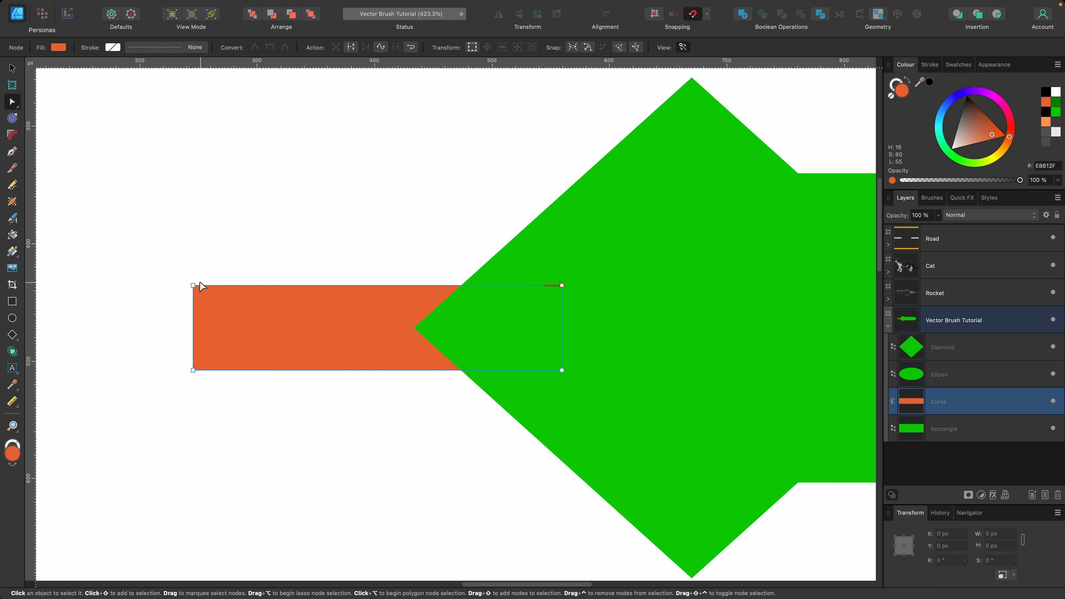
{"action": "left_click", "coordinate": [193, 328]}
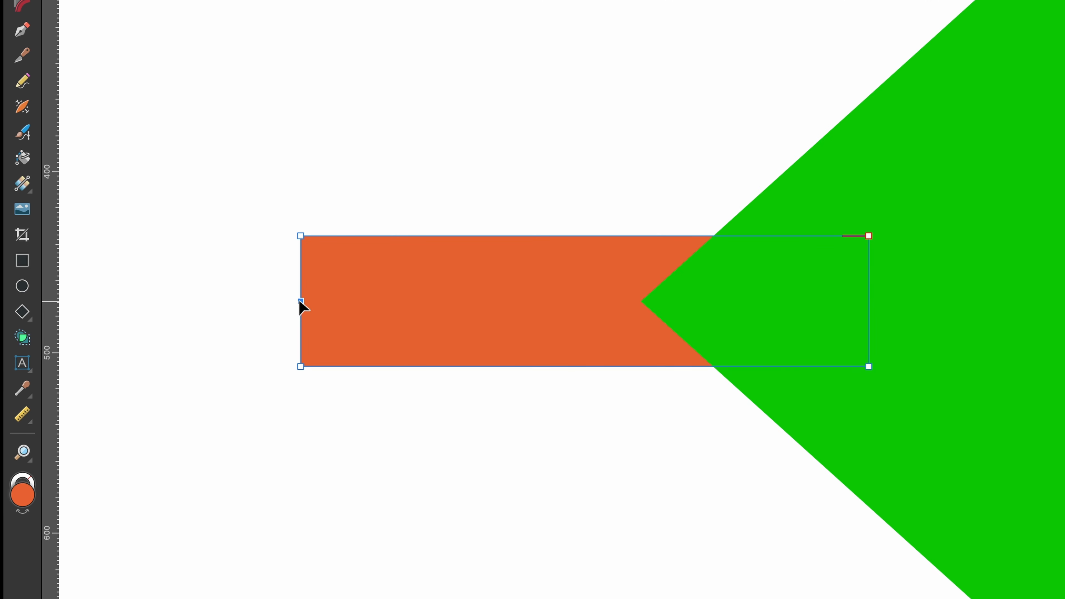
{"action": "left_click_drag", "start_coordinate": [299, 302], "coordinate": [515, 287]}
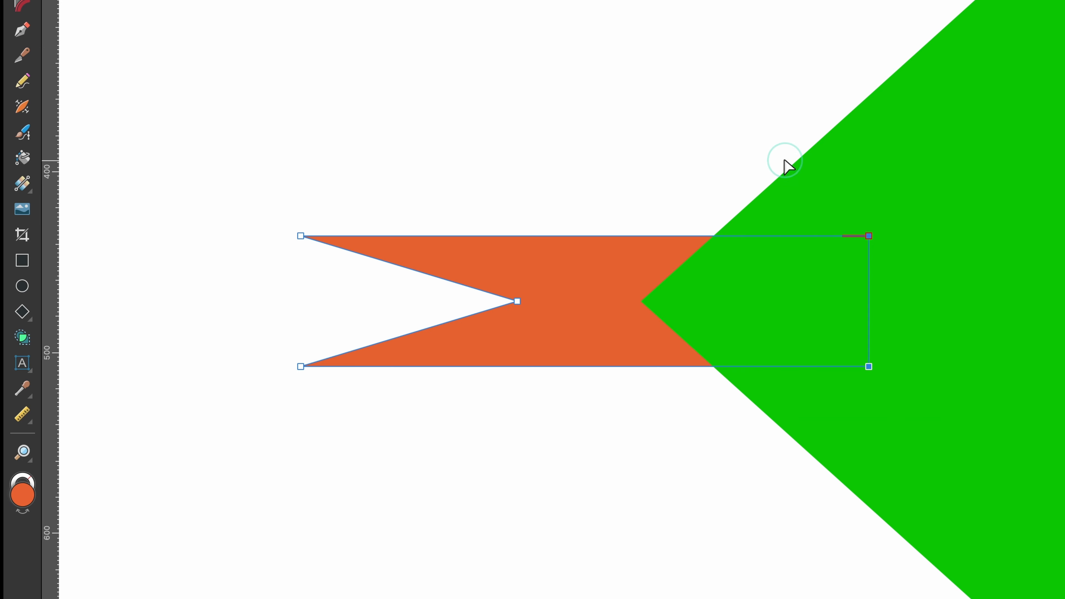
Step: Move the tongue's right-hand nodes left, bend both long edges inward, and extend the two fork tips farther left
{"action": "left_click_drag", "start_coordinate": [869, 236], "coordinate": [795, 236]}
{"action": "left_click_drag", "start_coordinate": [671, 237], "coordinate": [671, 251]}
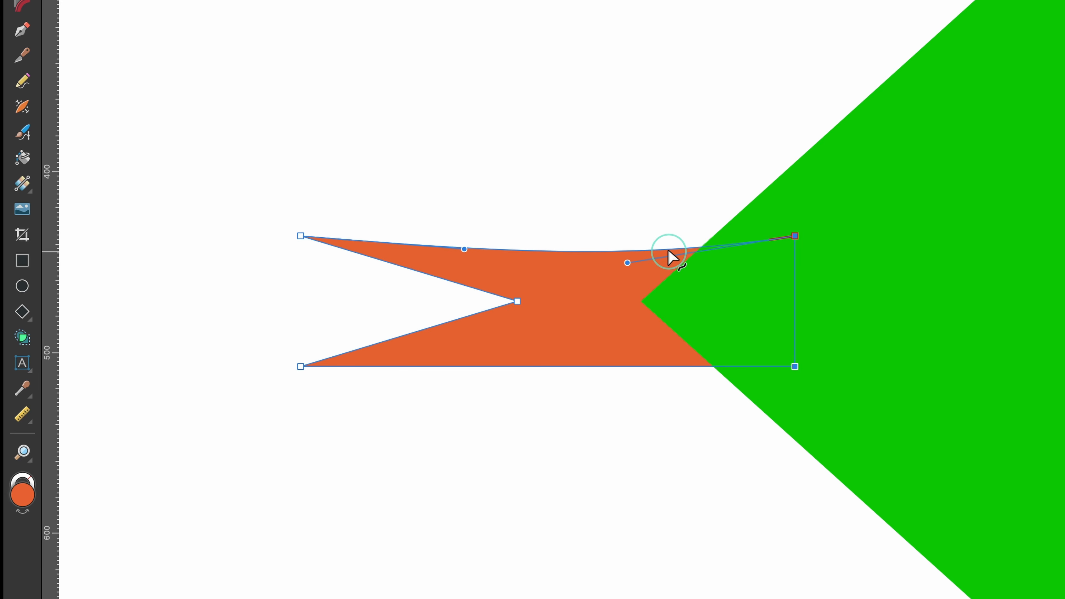
{"action": "left_click_drag", "start_coordinate": [622, 368], "coordinate": [620, 350]}
{"action": "left_click_drag", "start_coordinate": [340, 421], "coordinate": [233, 164]}
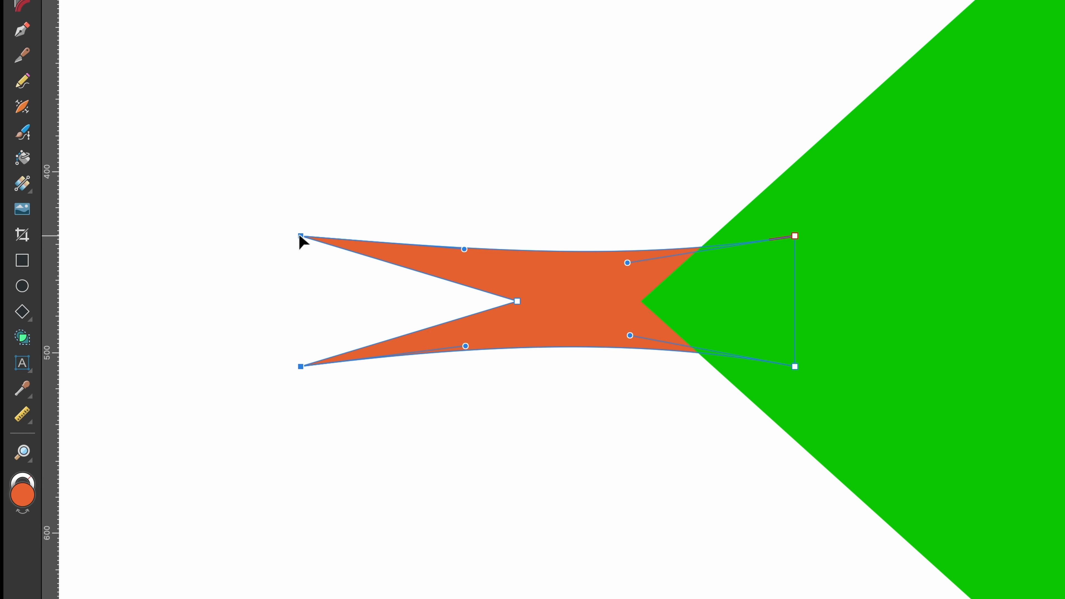
{"action": "left_click_drag", "start_coordinate": [303, 241], "coordinate": [242, 238]}
Step: Round the left point of the green diamond with the Corner tool
{"action": "scroll", "coordinate": [574, 387], "scroll_direction": "down", "scroll_amount": 3}
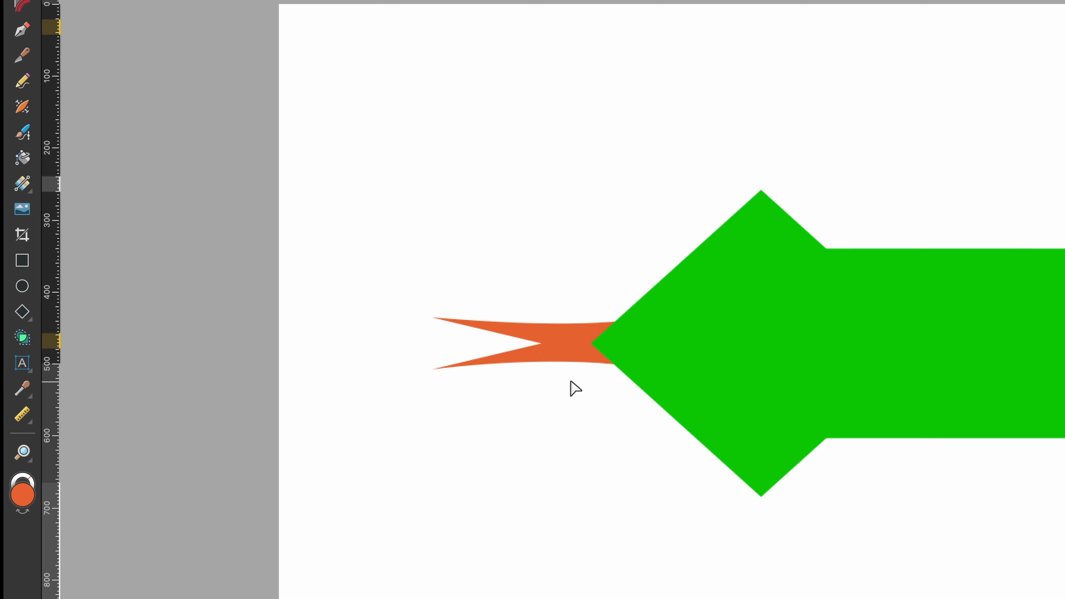
{"action": "scroll", "coordinate": [571, 381], "scroll_direction": "right", "scroll_amount": 3}
{"action": "scroll", "coordinate": [571, 382], "scroll_direction": "right", "scroll_amount": 5}
{"action": "scroll", "coordinate": [571, 382], "scroll_direction": "up", "scroll_amount": 1}
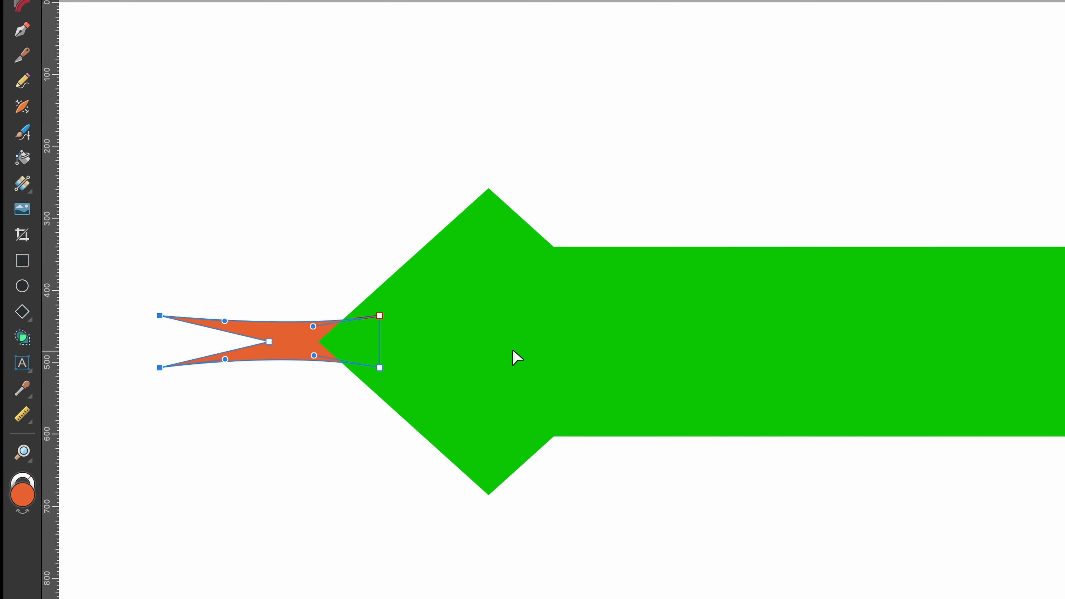
{"action": "scroll", "coordinate": [514, 357], "scroll_direction": "up", "scroll_amount": 4}
{"action": "left_click", "coordinate": [472, 311]}
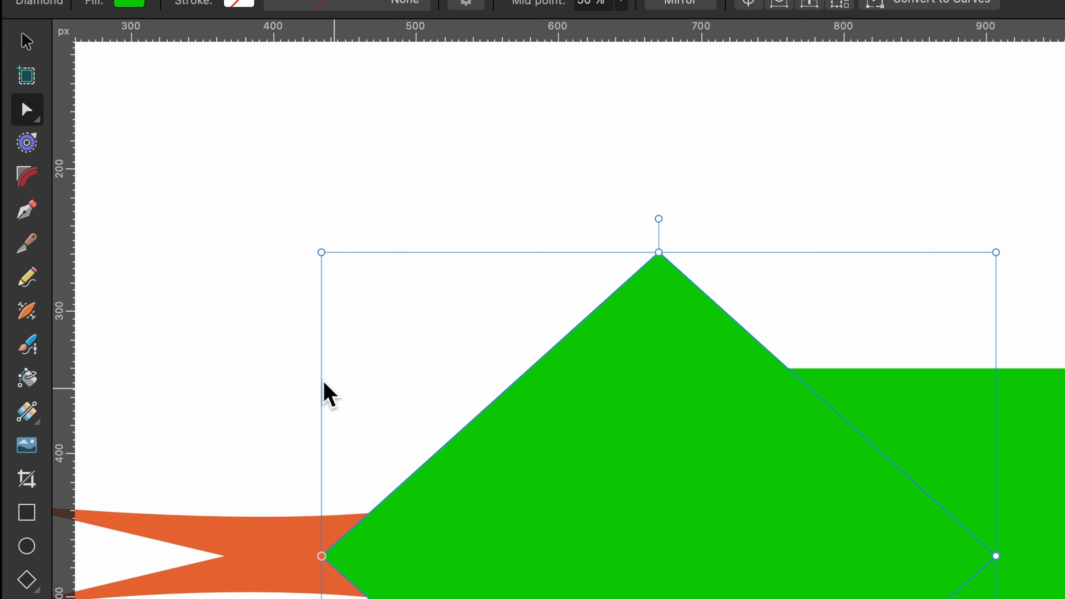
{"action": "left_click", "coordinate": [25, 175]}
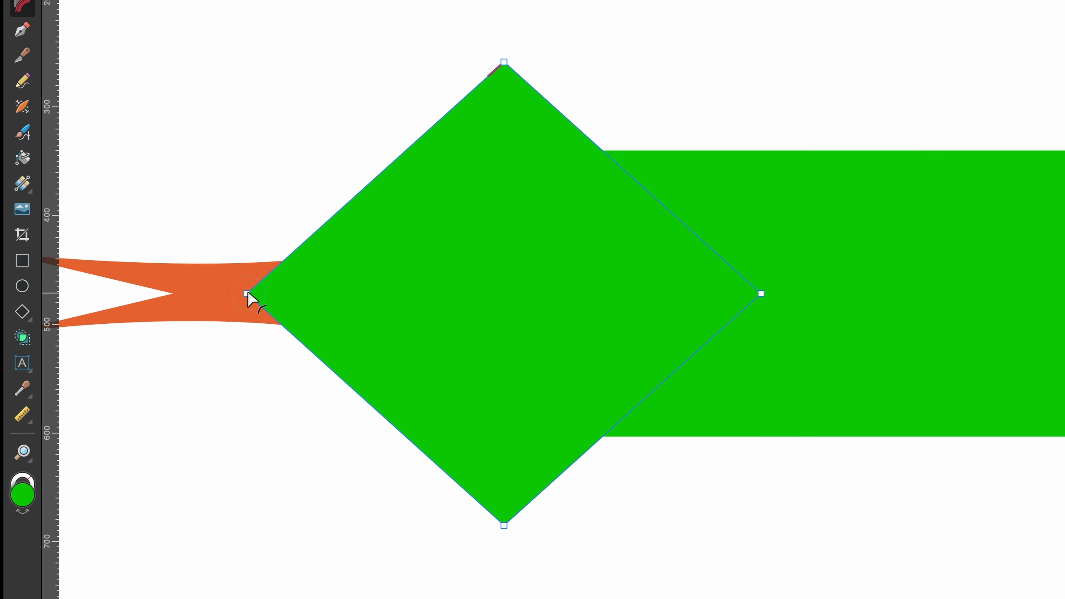
{"action": "left_click_drag", "start_coordinate": [246, 293], "coordinate": [297, 296]}
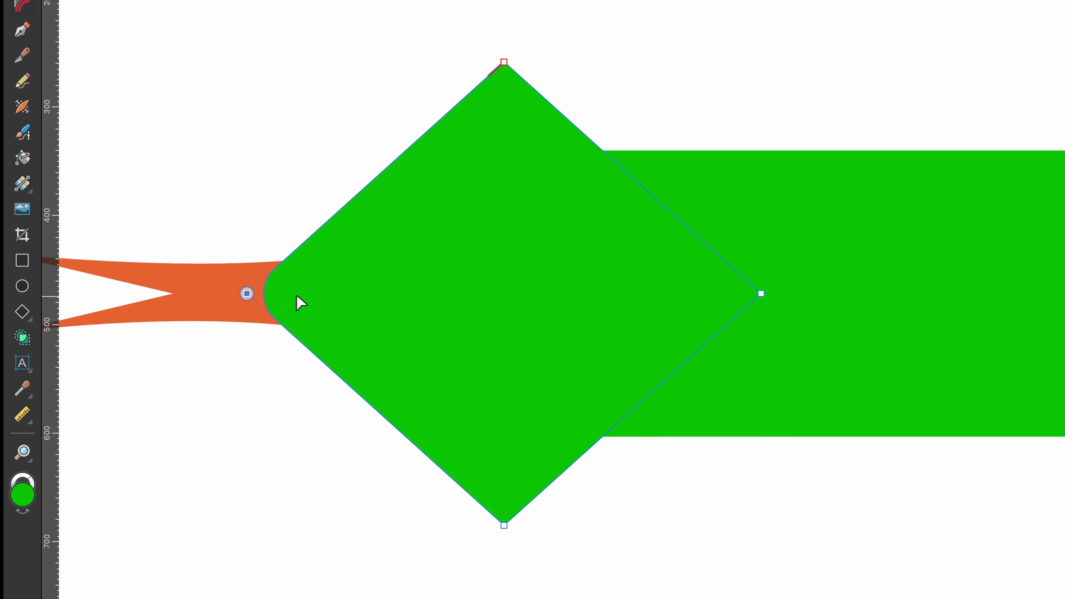
Step: Round the diamond's top and bottom corners together to a radius of about 89.3 px
{"action": "left_click_drag", "start_coordinate": [473, 34], "coordinate": [614, 596]}
{"action": "key", "text": "c"}
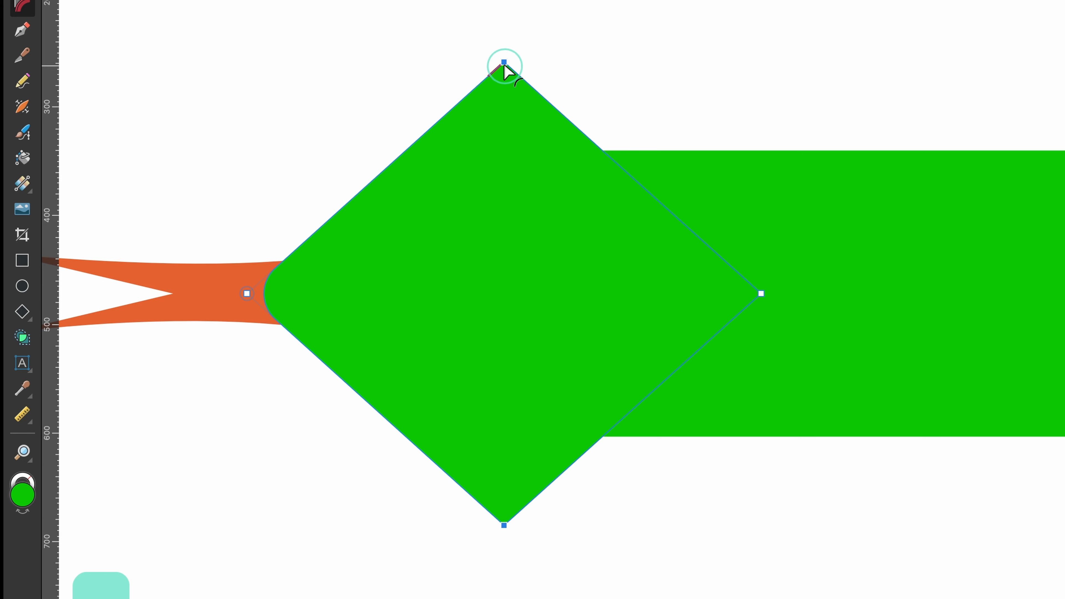
{"action": "left_click_drag", "start_coordinate": [506, 68], "coordinate": [536, 194]}
{"action": "scroll", "coordinate": [535, 194], "scroll_direction": "down", "scroll_amount": 5}
{"action": "scroll", "coordinate": [554, 209], "scroll_direction": "up", "scroll_amount": 3}
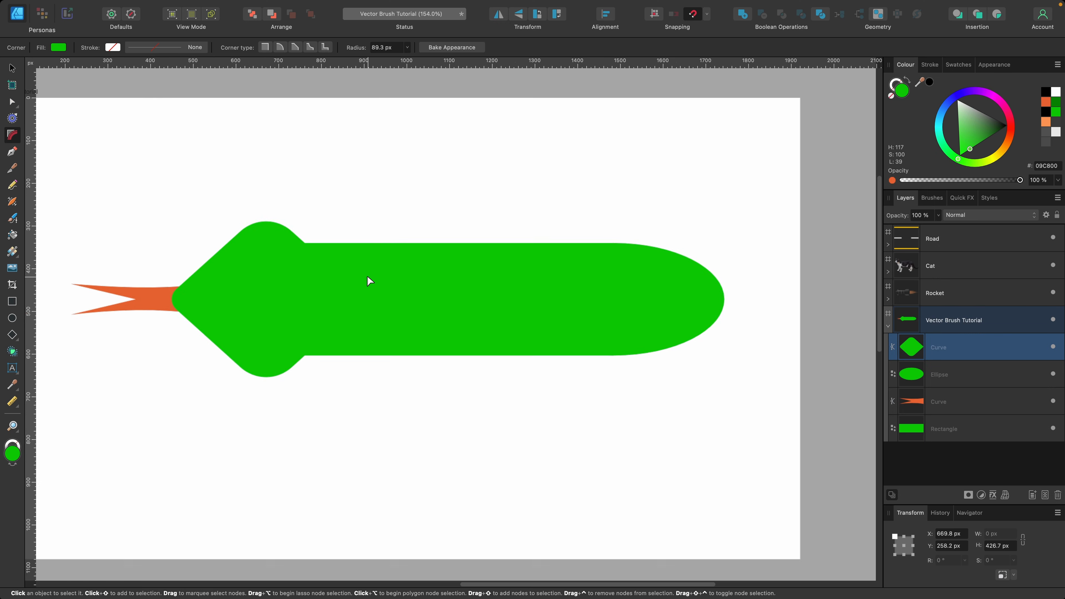
Step: Reduce the height of the body rectangle and tail ellipse together to about 245 px around their centre
{"action": "scroll", "coordinate": [369, 281], "scroll_direction": "up", "scroll_amount": 1}
{"action": "key", "text": "v"}
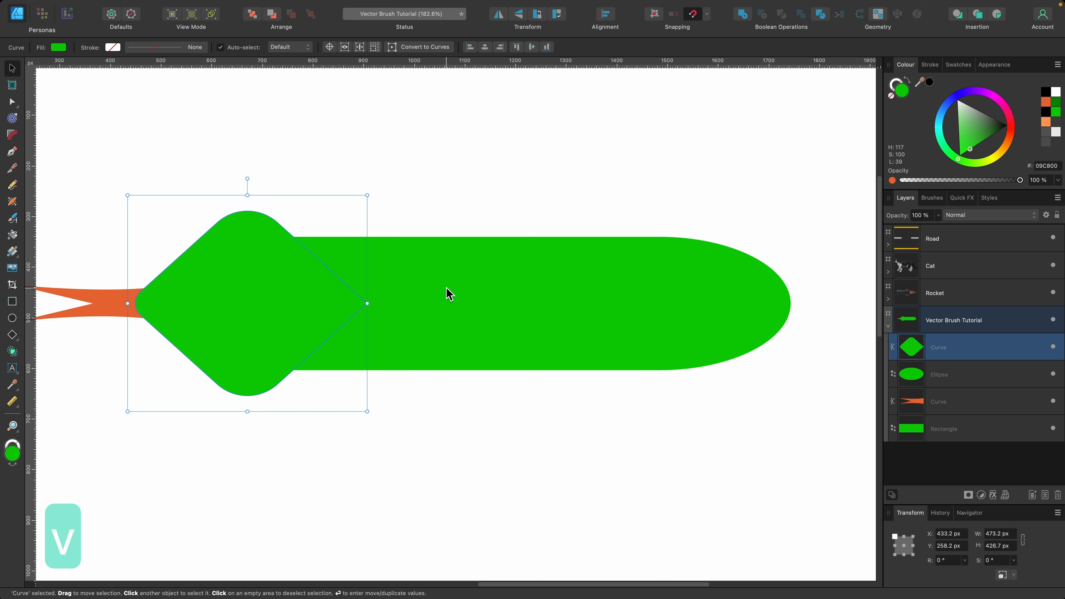
{"action": "left_click", "coordinate": [450, 294]}
{"action": "left_click", "coordinate": [713, 315], "text": "shift"}
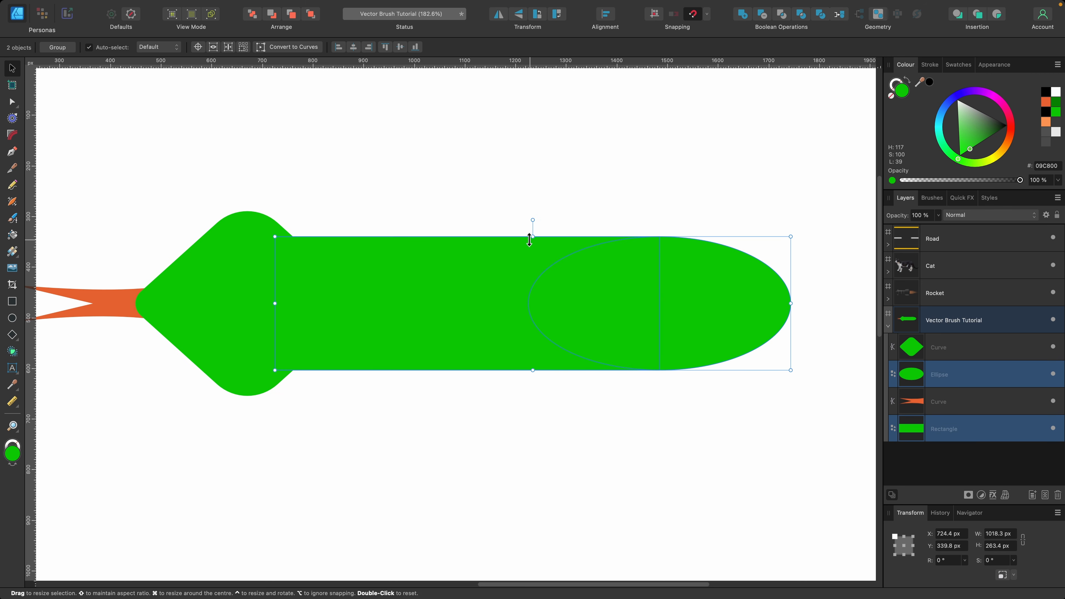
{"action": "left_click_drag", "start_coordinate": [534, 240], "coordinate": [535, 244]}
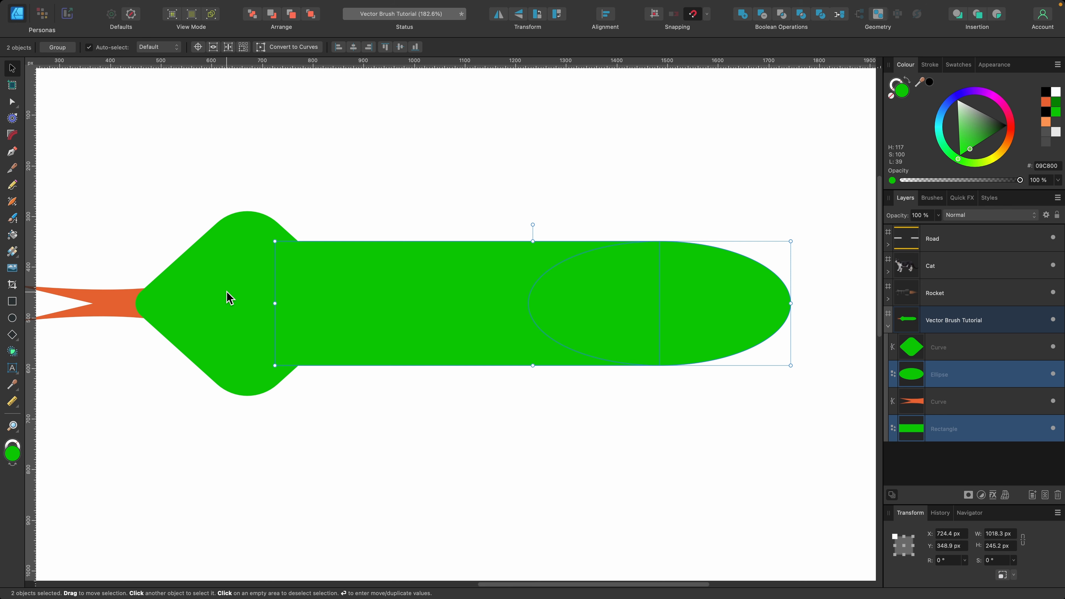
Step: Merge the rounded diamond, rectangle and ellipse into one green shape with the Add Boolean operation
{"action": "left_click", "coordinate": [245, 297], "text": "shift"}
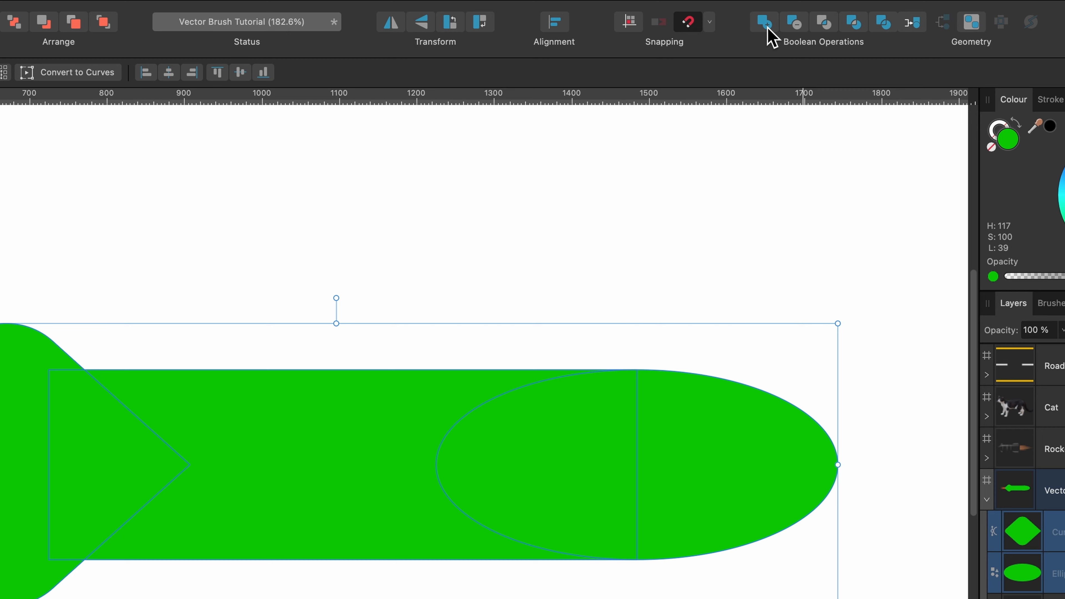
{"action": "left_click", "coordinate": [766, 23]}
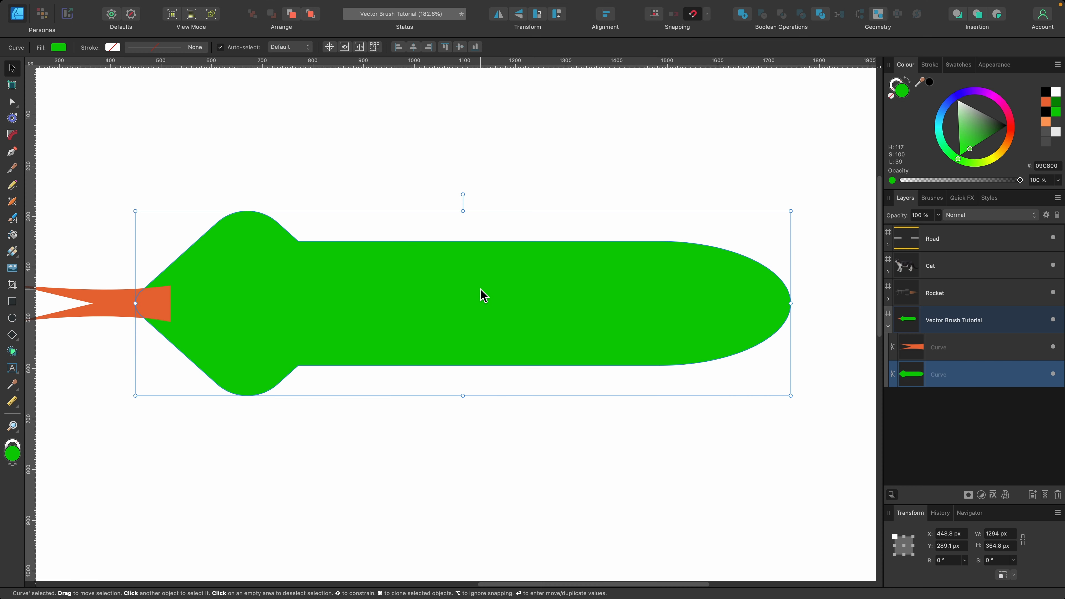
Step: Send the orange forked tongue behind the green snake body in the stacking order
{"action": "left_click", "coordinate": [181, 310]}
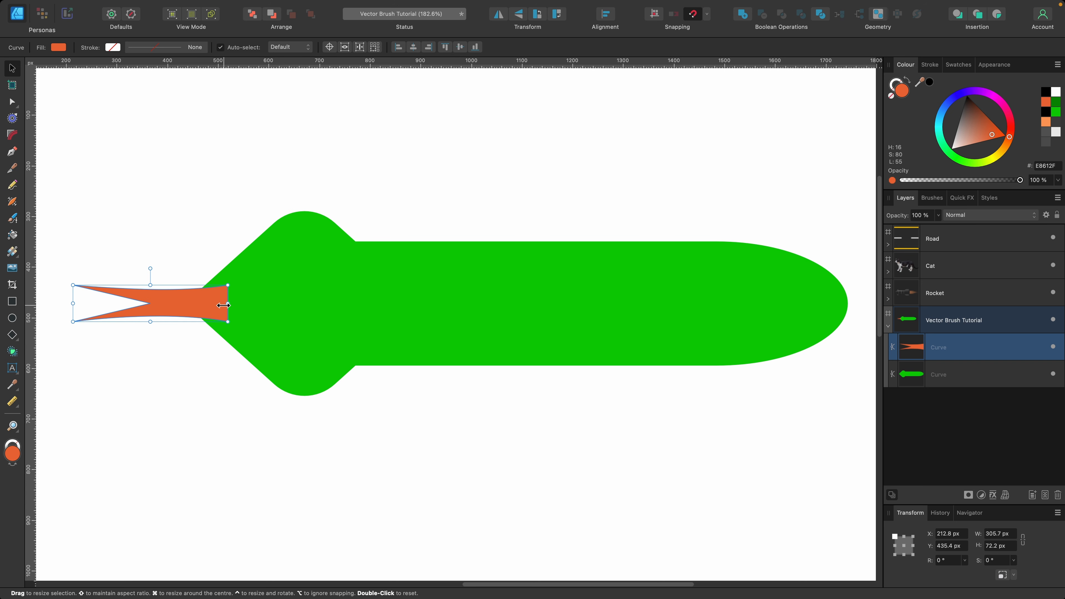
{"action": "key", "text": "super+bracketleft"}
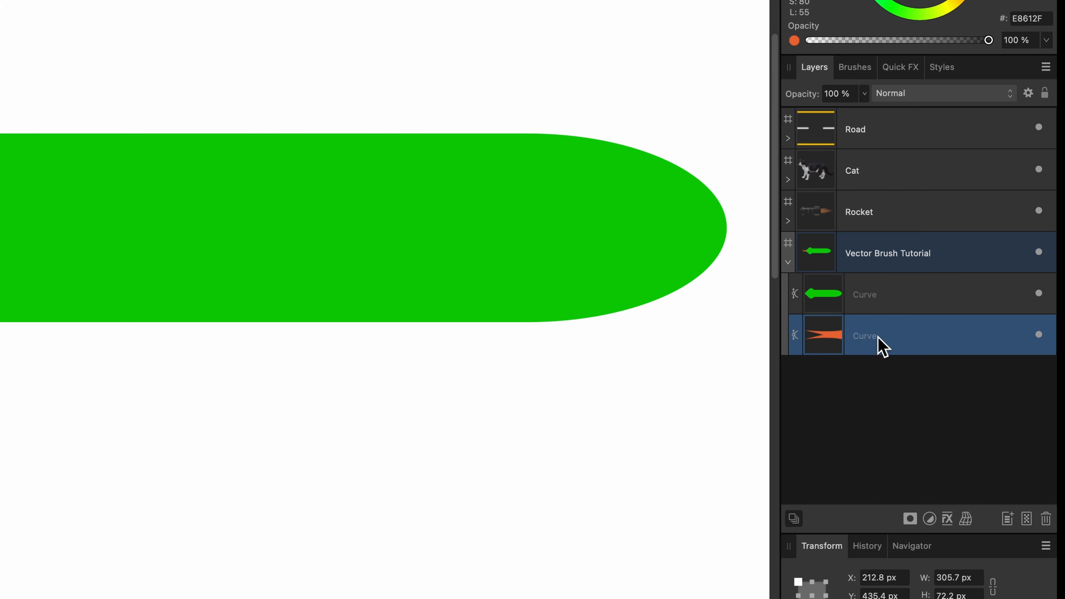
Step: Round both inner neck corners of the green body to about 55.1 px and bake the corners' appearance
{"action": "left_click", "coordinate": [697, 258]}
{"action": "scroll", "coordinate": [352, 247], "scroll_direction": "up", "scroll_amount": 3}
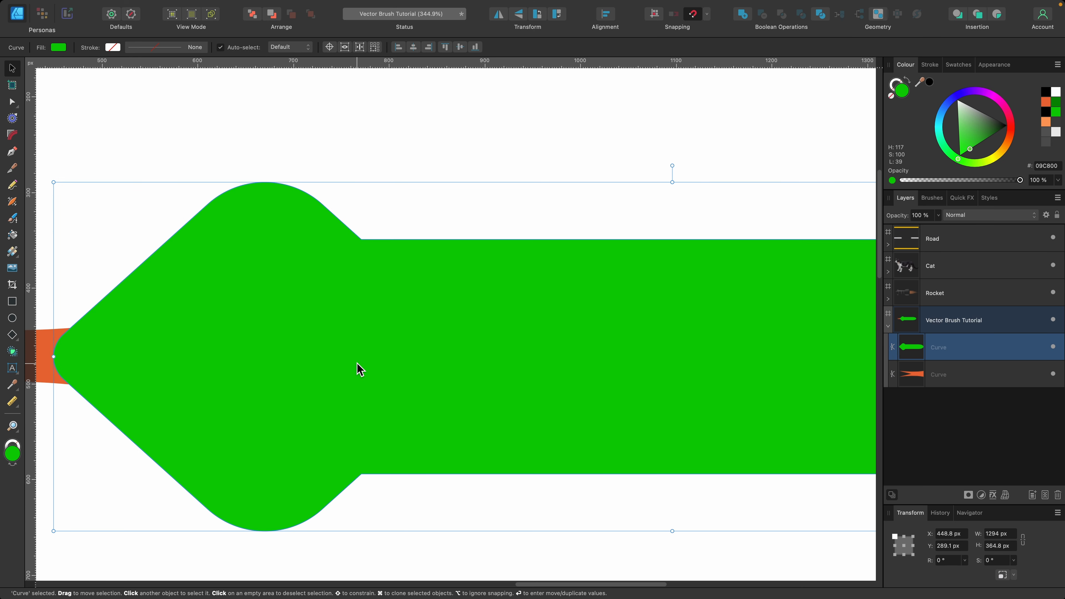
{"action": "key", "text": "c"}
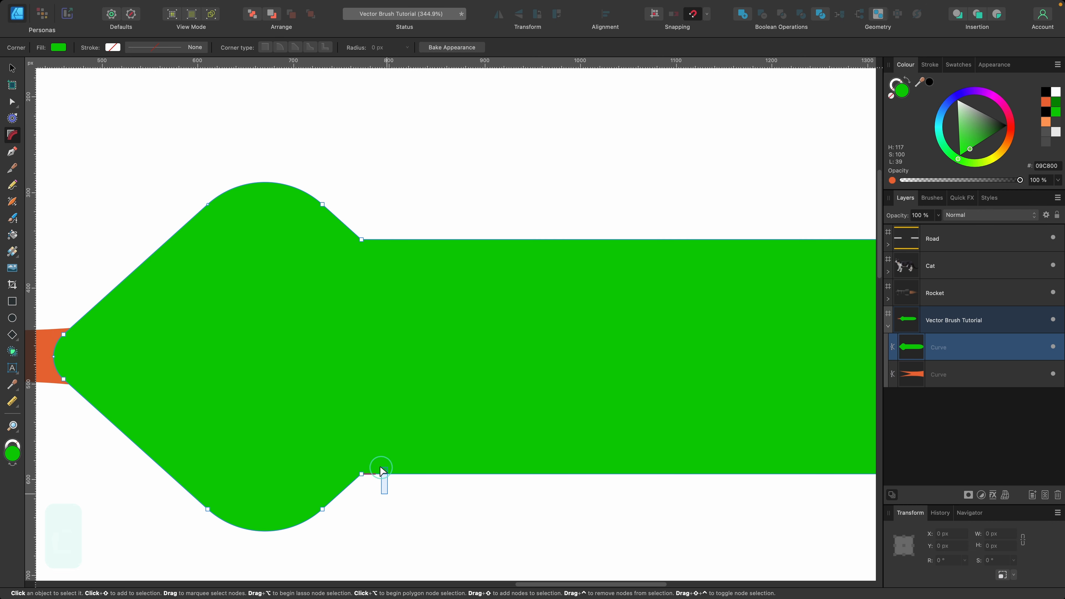
{"action": "left_click_drag", "start_coordinate": [387, 494], "coordinate": [357, 229]}
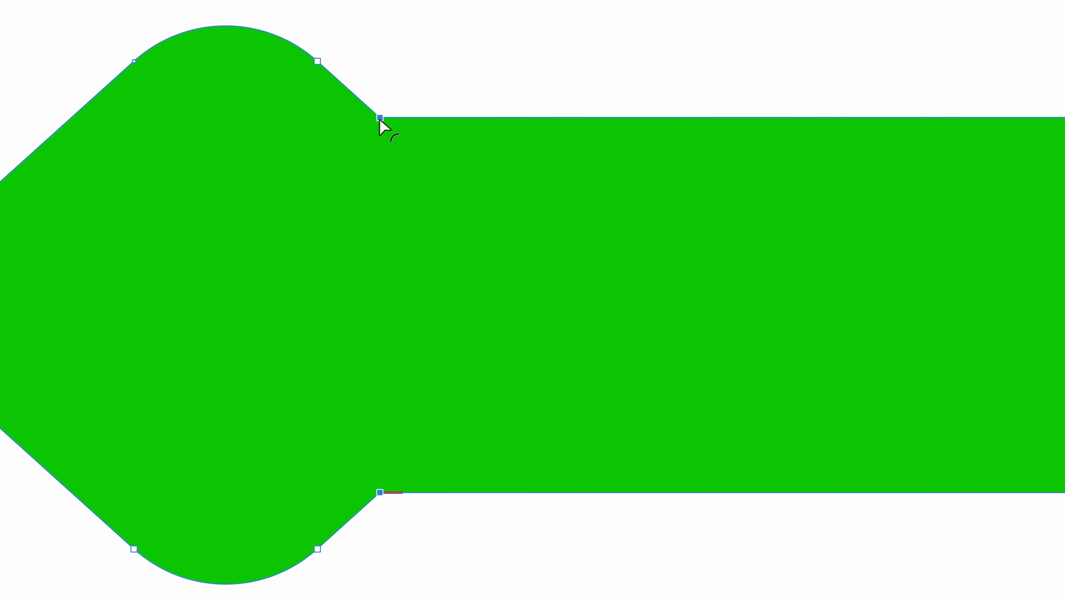
{"action": "left_click_drag", "start_coordinate": [379, 119], "coordinate": [441, 0]}
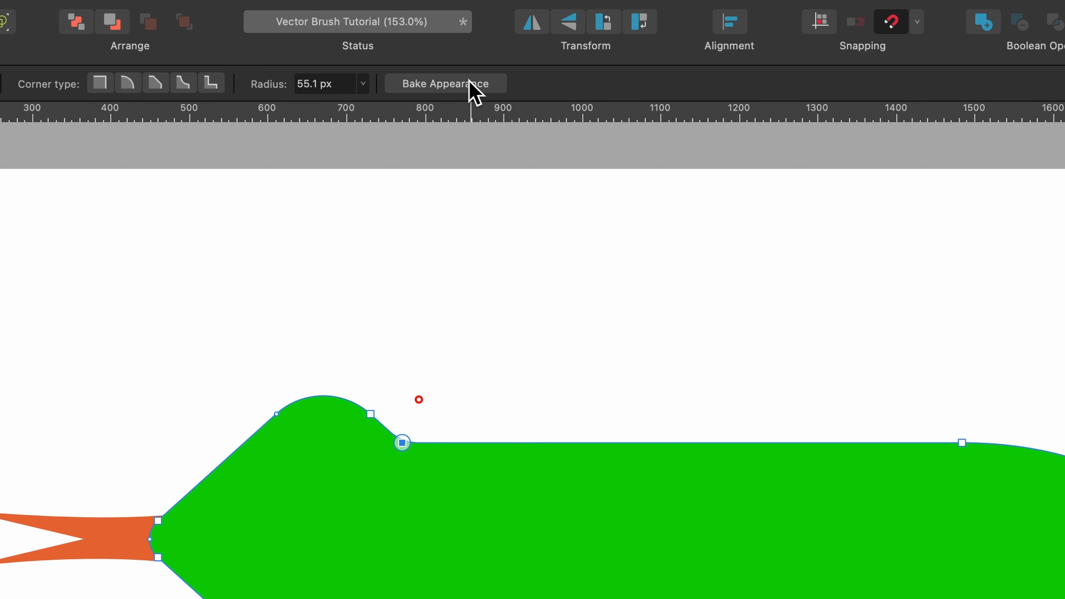
{"action": "left_click", "coordinate": [473, 86]}
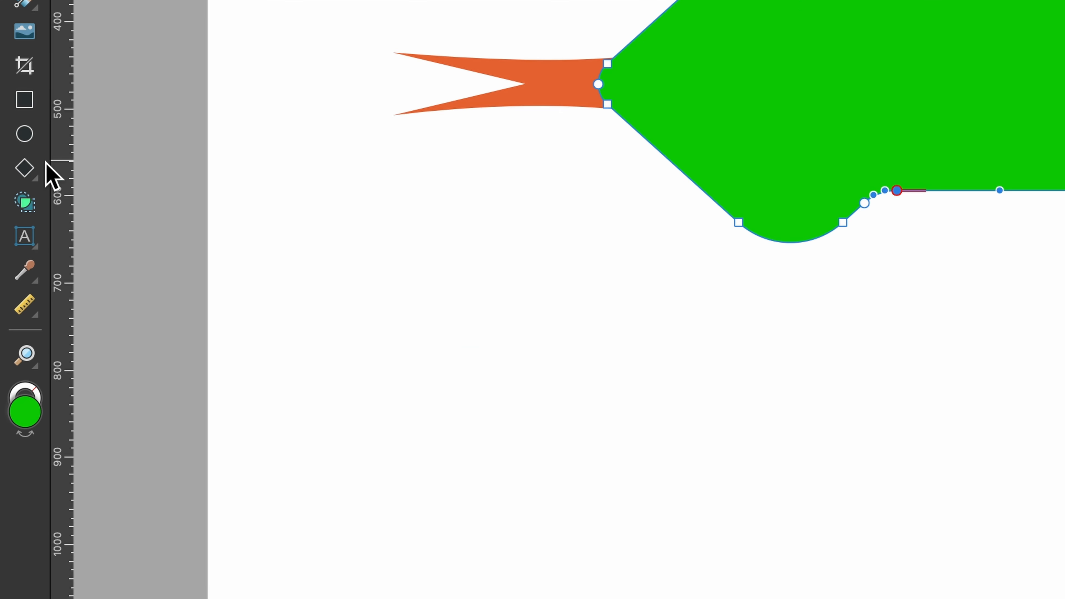
Step: Draw a Segment shape about 74.1 px wide on the head, set its lower line to 50 %, and fill it black
{"action": "left_click", "coordinate": [23, 168]}
{"action": "left_click_drag", "start_coordinate": [23, 168], "coordinate": [191, 447]}
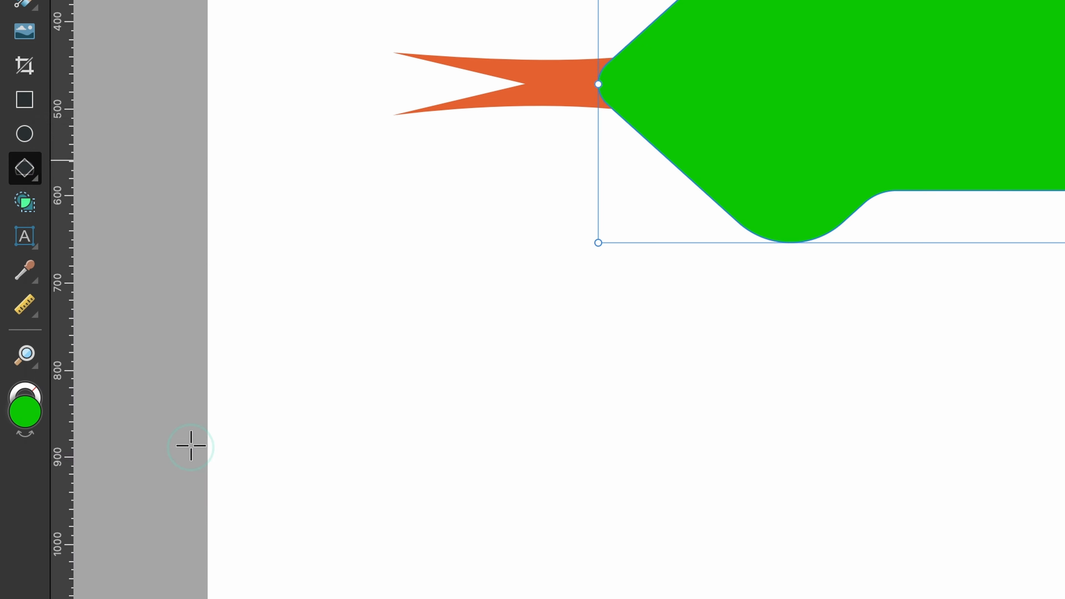
{"action": "left_click_drag", "start_coordinate": [723, 148], "coordinate": [784, 84]}
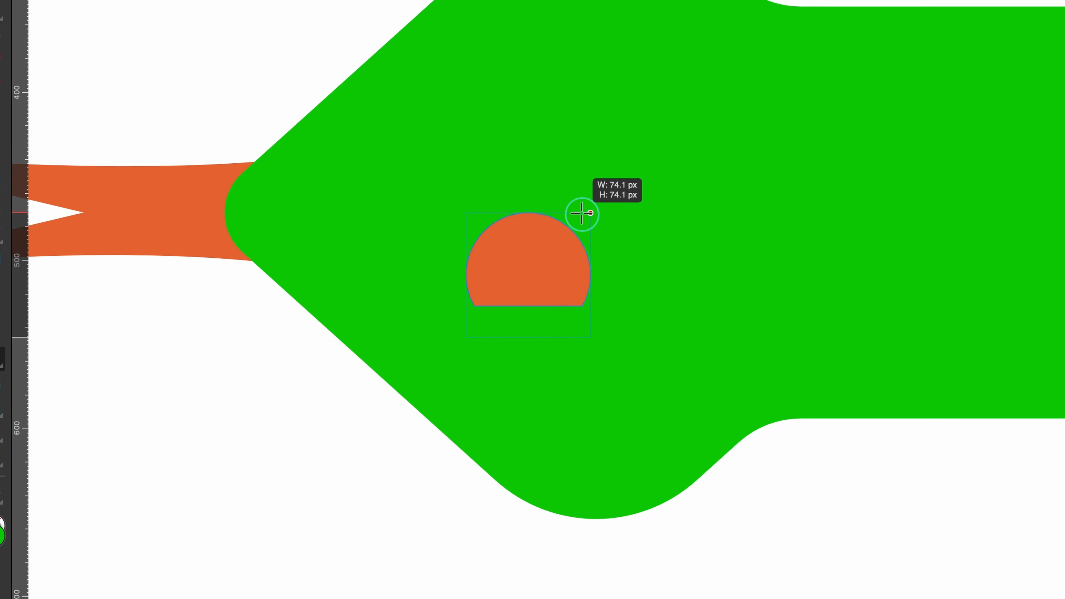
{"action": "left_click_drag", "start_coordinate": [582, 213], "coordinate": [582, 213]}
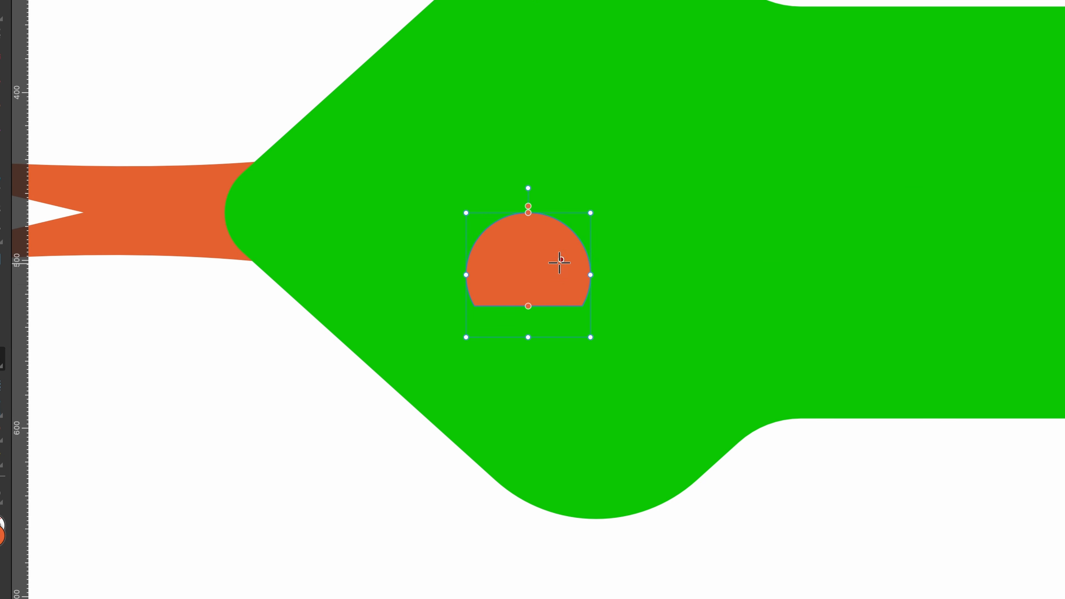
{"action": "left_click_drag", "start_coordinate": [529, 309], "coordinate": [532, 276]}
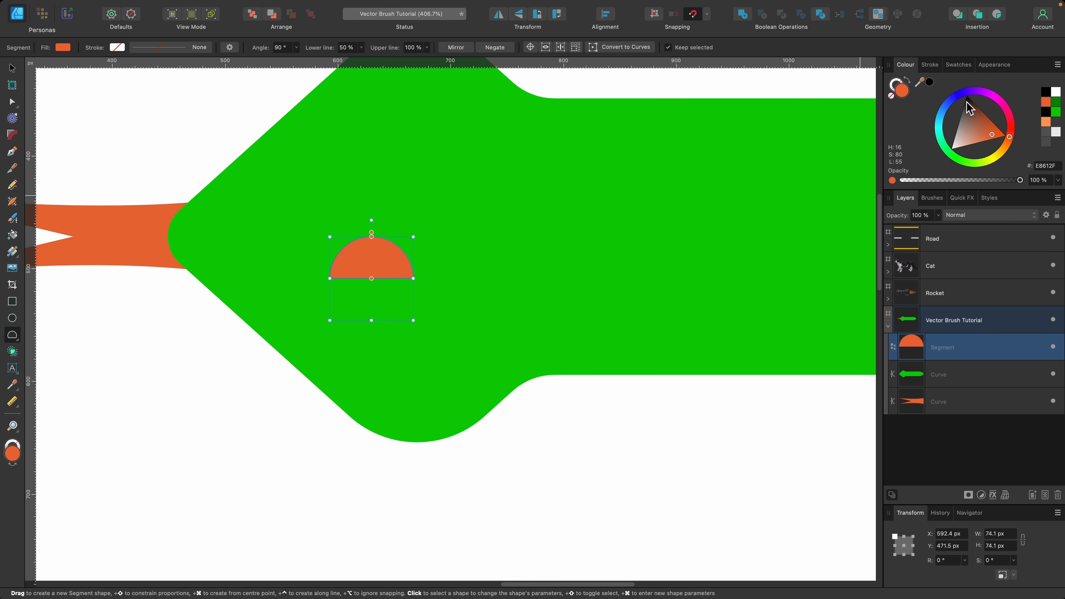
{"action": "left_click_drag", "start_coordinate": [970, 109], "coordinate": [953, 78]}
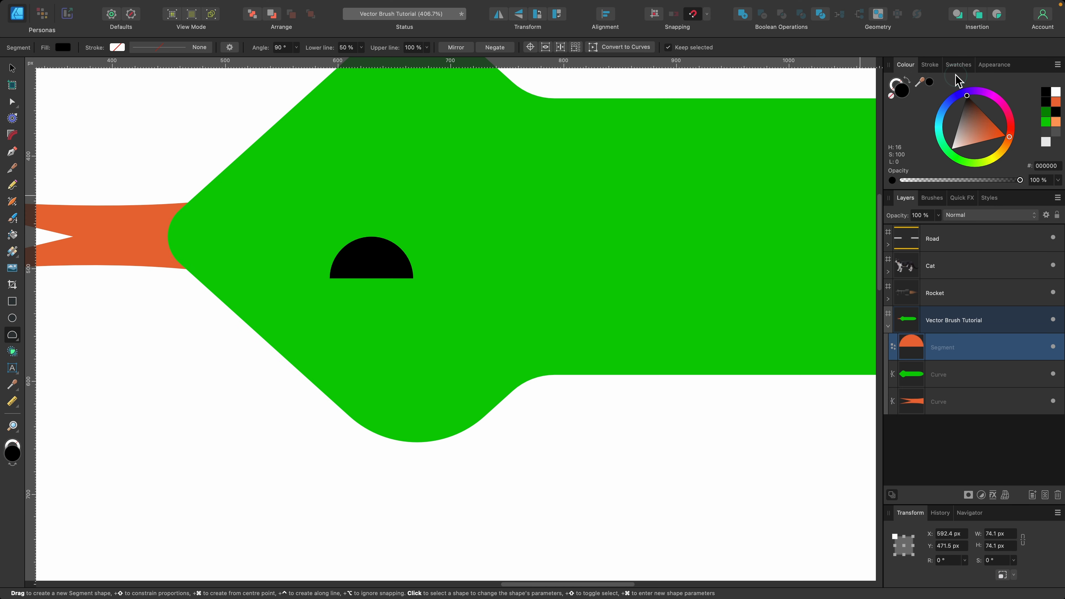
Step: Rotate the black half-circle eye to about 148.7° on the lower side of the head and duplicate it
{"action": "key", "text": "v"}
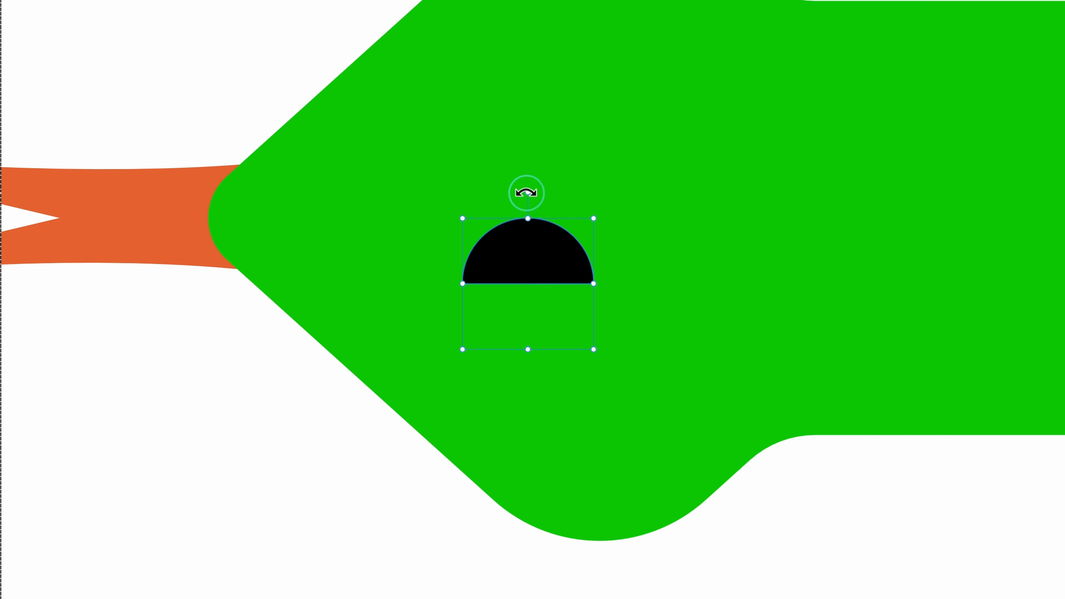
{"action": "left_click_drag", "start_coordinate": [371, 220], "coordinate": [404, 225]}
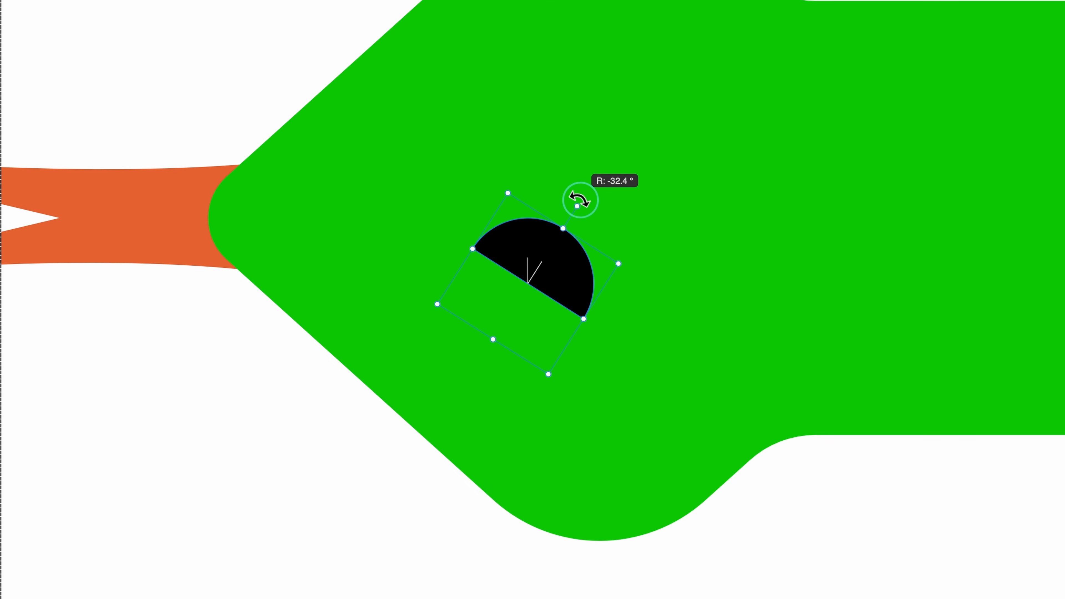
{"action": "left_click_drag", "start_coordinate": [580, 201], "coordinate": [531, 384]}
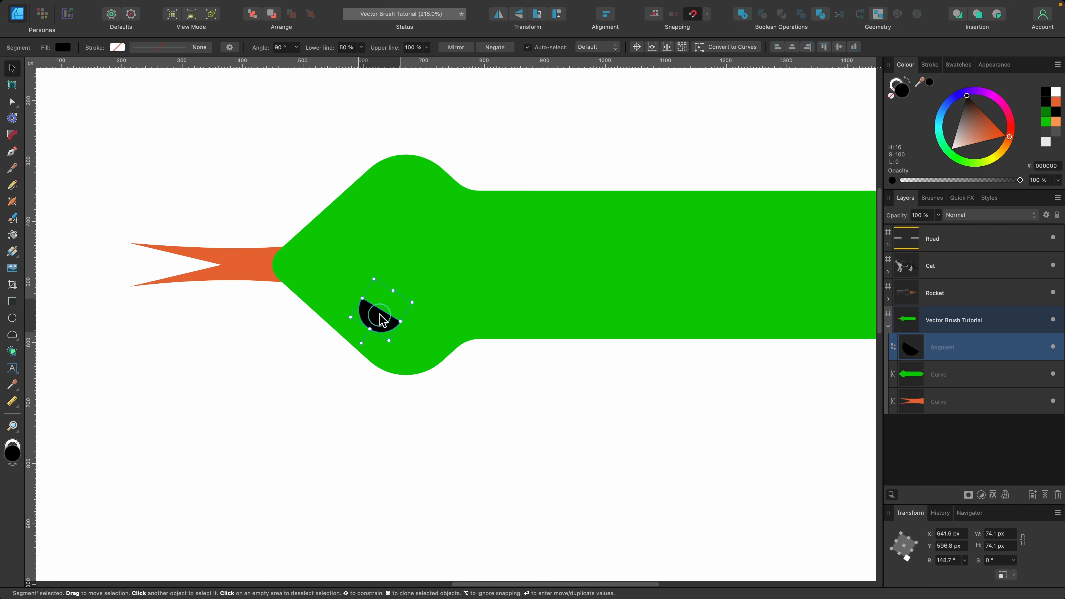
{"action": "left_click_drag", "start_coordinate": [380, 313], "coordinate": [372, 310]}
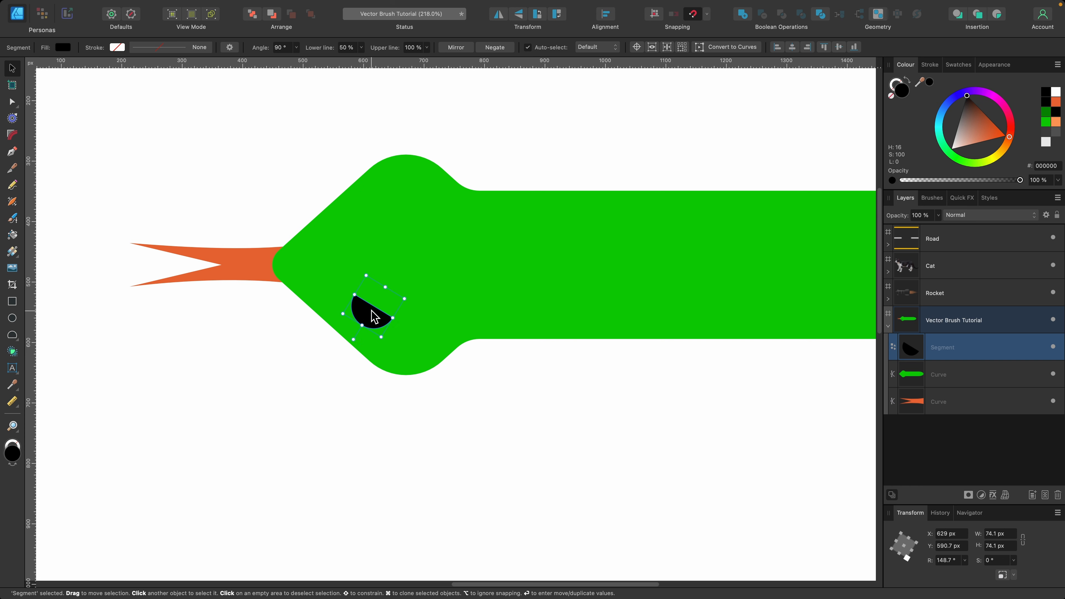
{"action": "key", "text": "super+j"}
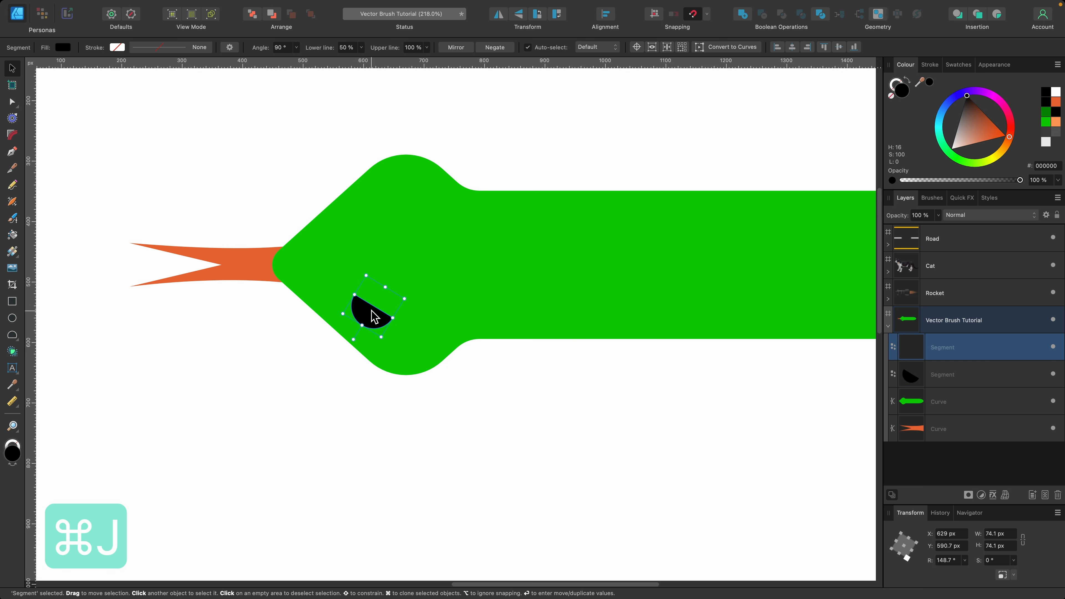
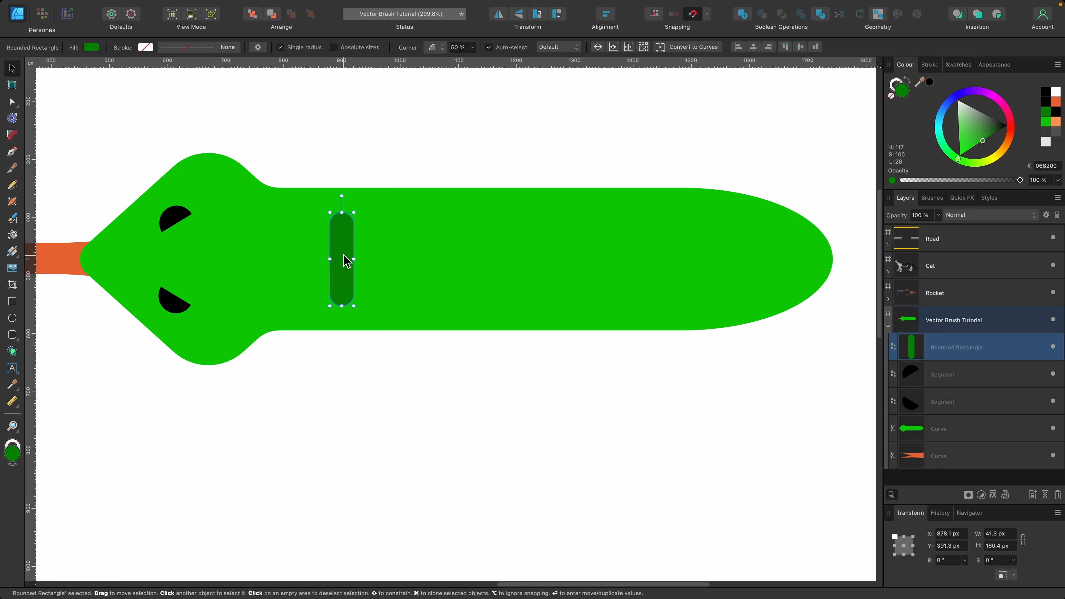
Step: Copy the dark green stripe twice to form an upper and lower pair overlapping the body's edges, centred vertically on the body
{"action": "mouse_move", "coordinate": [344, 255]}
{"action": "left_mouse_down"}
{"action": "mouse_move", "coordinate": [397, 259]}
{"action": "mouse_move", "coordinate": [395, 182]}
{"action": "left_mouse_up"}
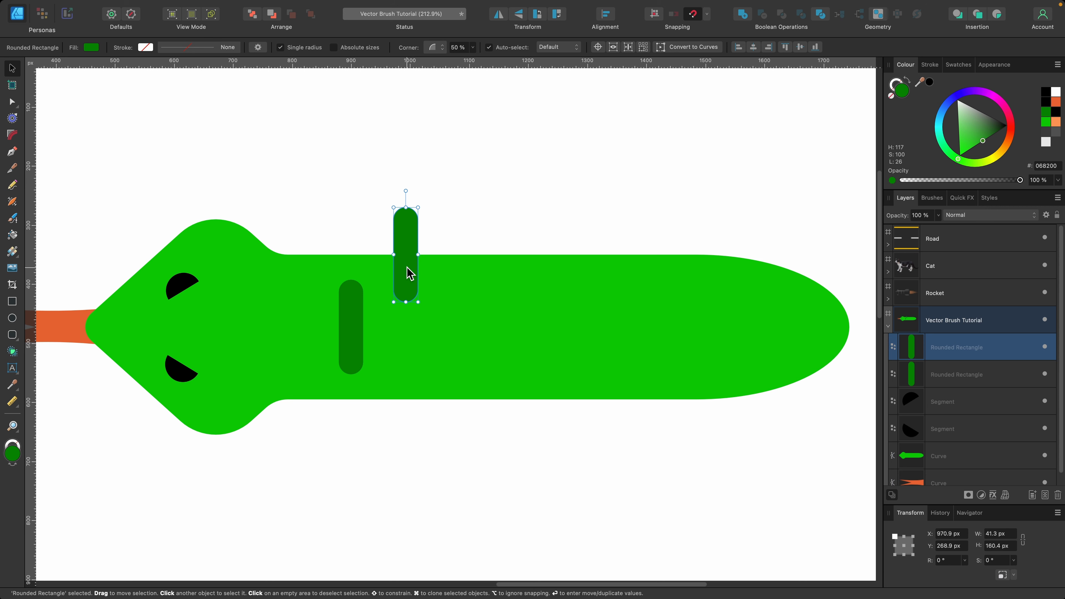
{"action": "left_click_drag", "start_coordinate": [411, 273], "coordinate": [412, 402]}
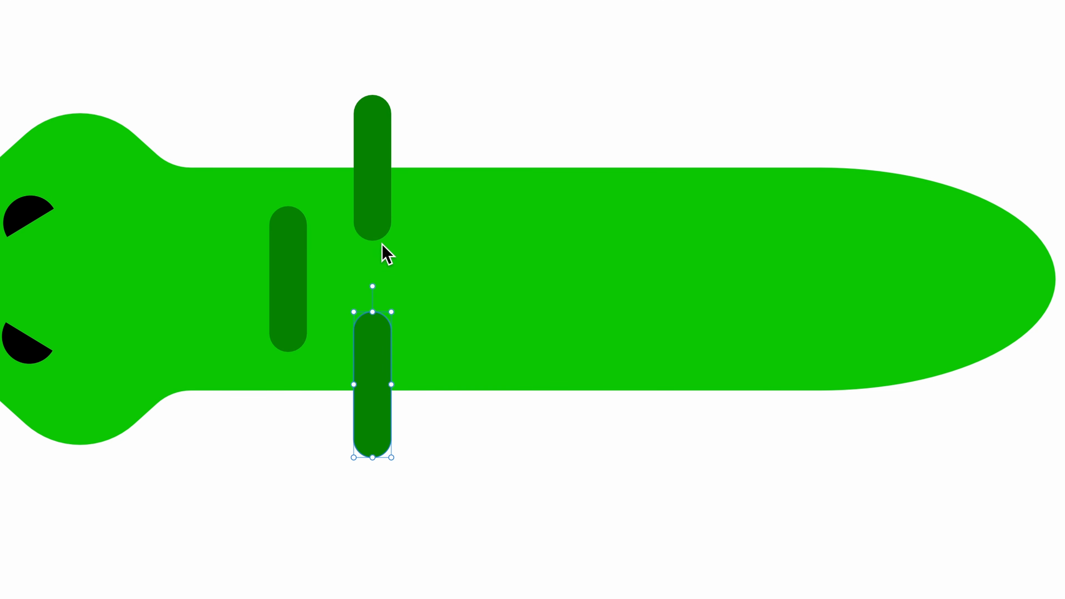
{"action": "left_click", "coordinate": [378, 214], "text": "shift"}
{"action": "left_click_drag", "start_coordinate": [378, 215], "coordinate": [378, 215]}
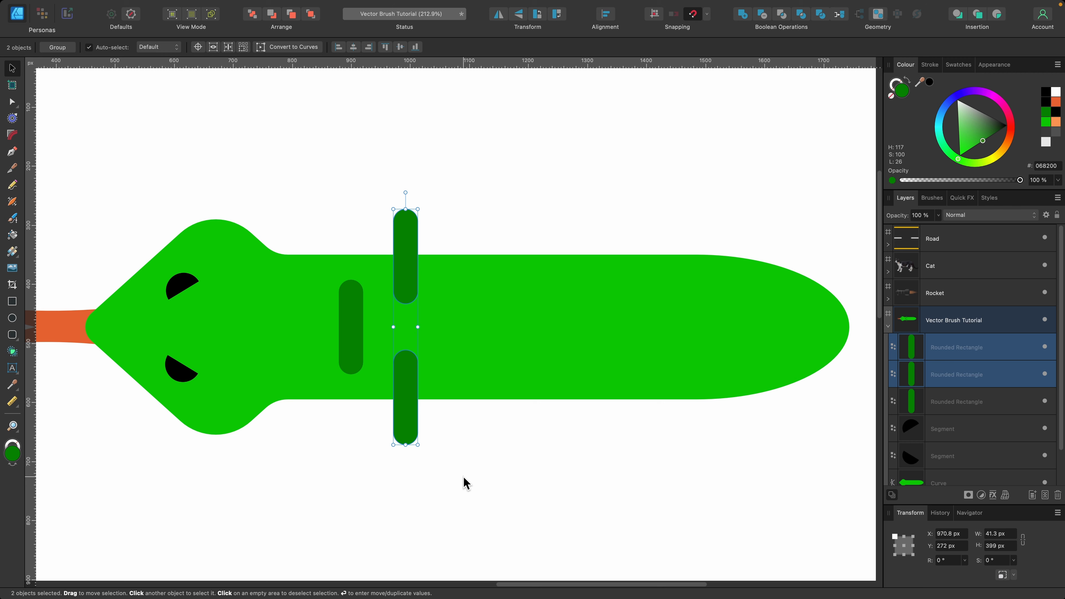
Step: Duplicate the set of three dark green stripes twice at even spacing along the body towards the tail
{"action": "left_click_drag", "start_coordinate": [464, 478], "coordinate": [323, 166]}
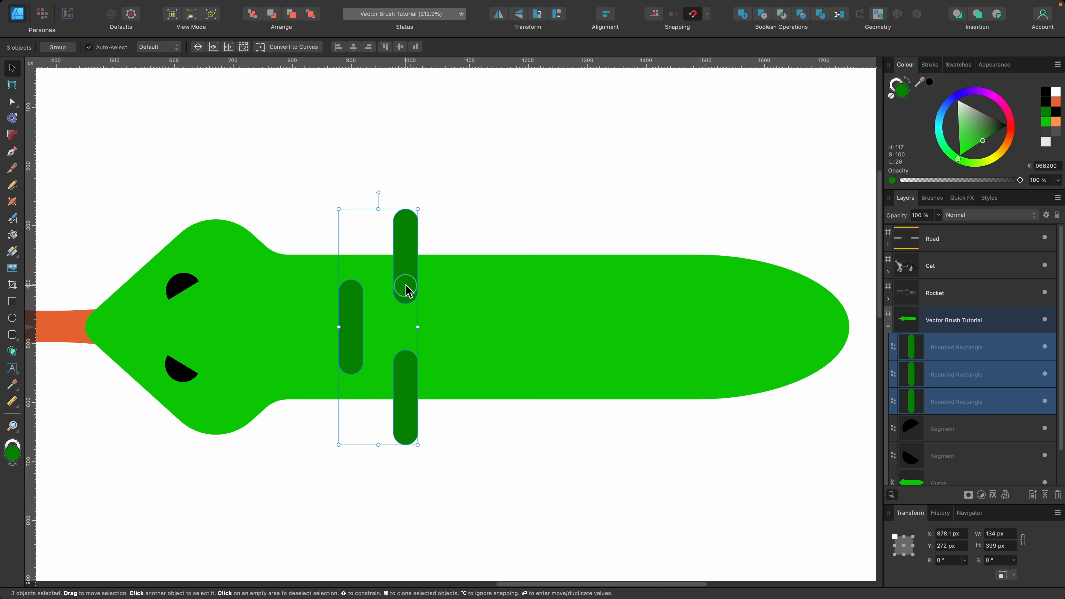
{"action": "left_click_drag", "start_coordinate": [405, 286], "coordinate": [517, 286]}
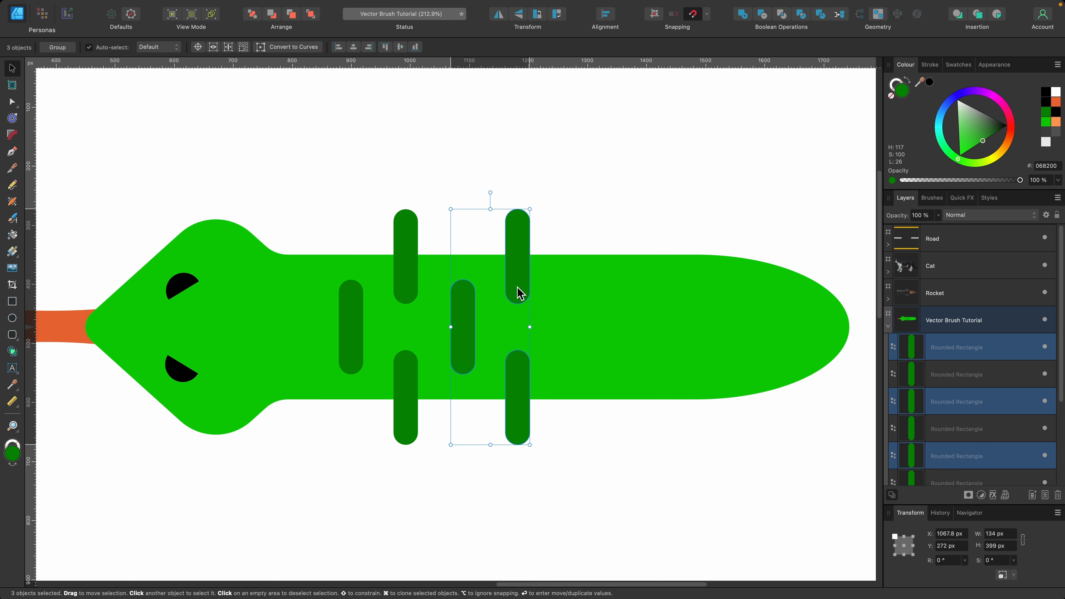
{"action": "key", "text": "super+j"}
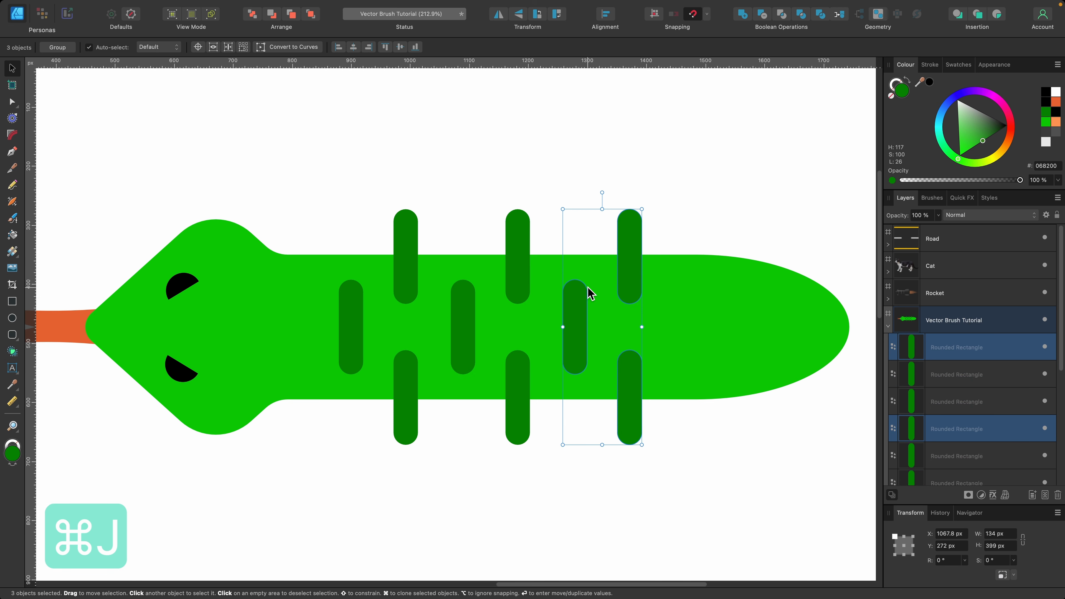
Step: Place two copies of the last centre stripe on the tail, the second at about X 1622 px
{"action": "scroll", "coordinate": [462, 277], "scroll_direction": "right", "scroll_amount": 2}
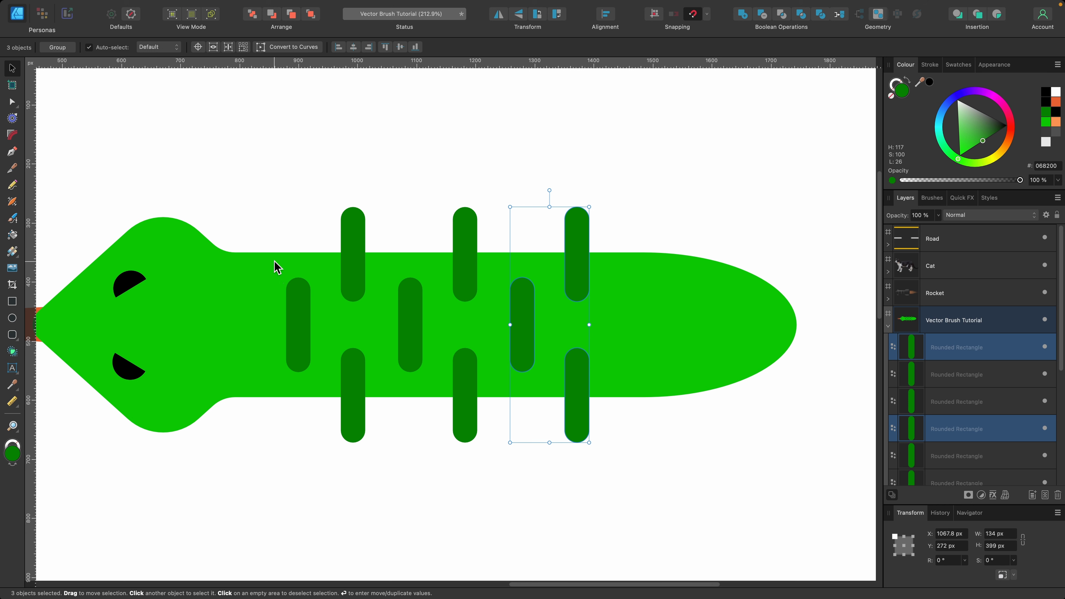
{"action": "left_click", "coordinate": [523, 319]}
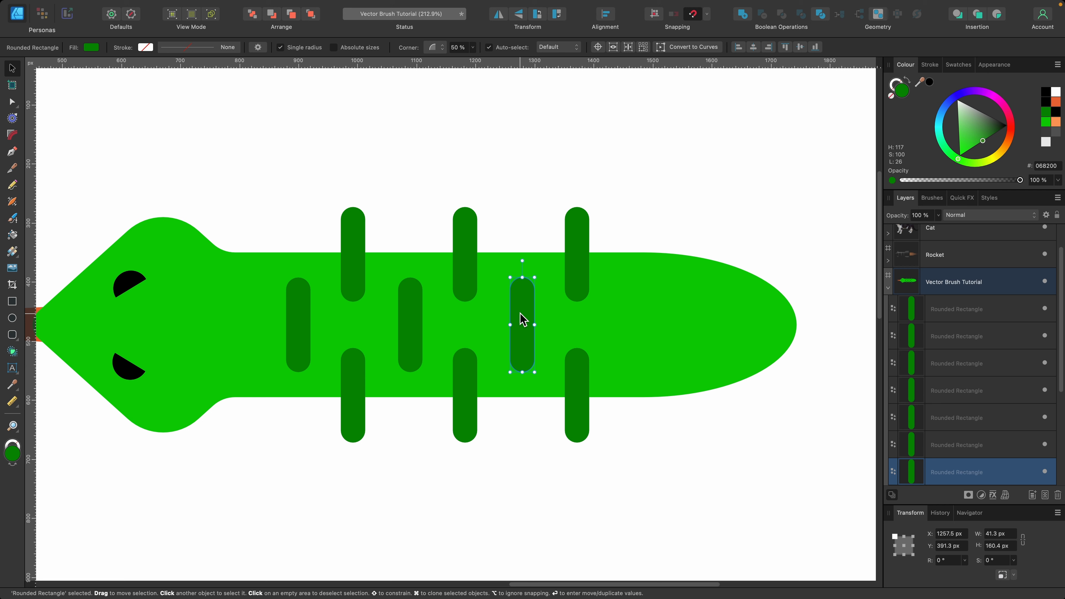
{"action": "left_click_drag", "start_coordinate": [520, 314], "coordinate": [739, 327]}
Step: Shrink the height and width of the rearmost tail stripe around its centre to suit the tapering tail
{"action": "scroll", "coordinate": [735, 371], "scroll_direction": "up", "scroll_amount": 5}
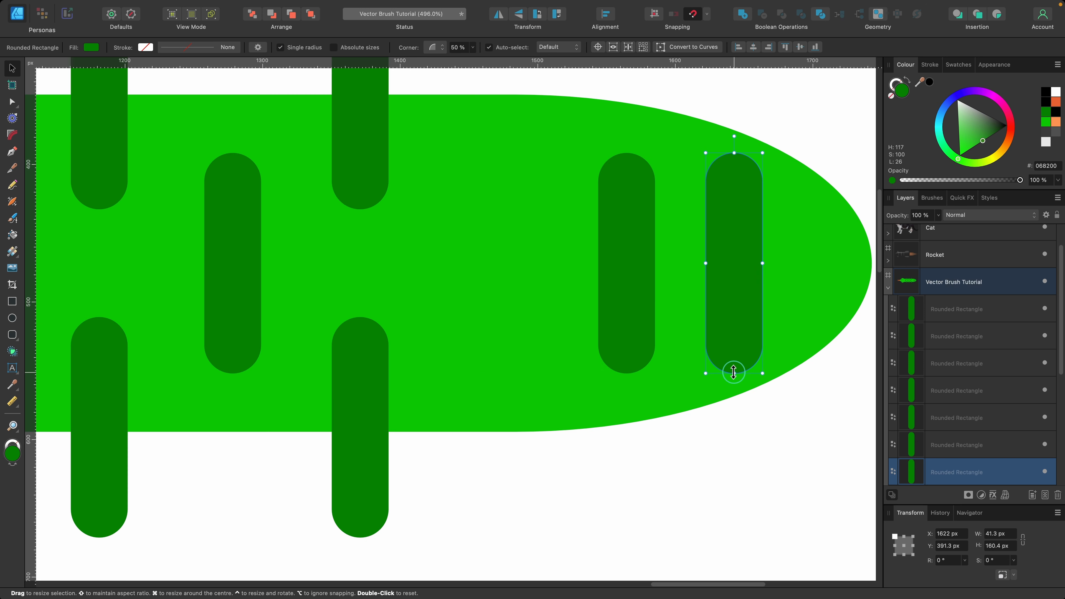
{"action": "left_click_drag", "start_coordinate": [734, 372], "coordinate": [734, 328]}
{"action": "left_click_drag", "start_coordinate": [763, 264], "coordinate": [755, 263]}
{"action": "scroll", "coordinate": [753, 263], "scroll_direction": "down", "scroll_amount": 8}
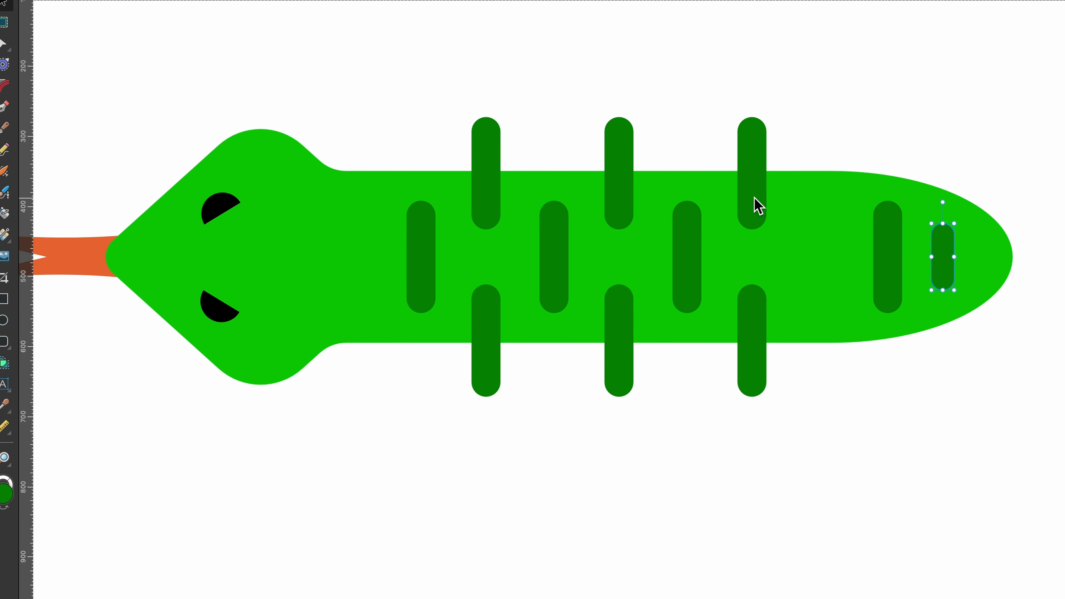
{"action": "left_click", "coordinate": [755, 204]}
{"action": "left_click", "coordinate": [625, 203]}
{"action": "left_click", "coordinate": [761, 225]}
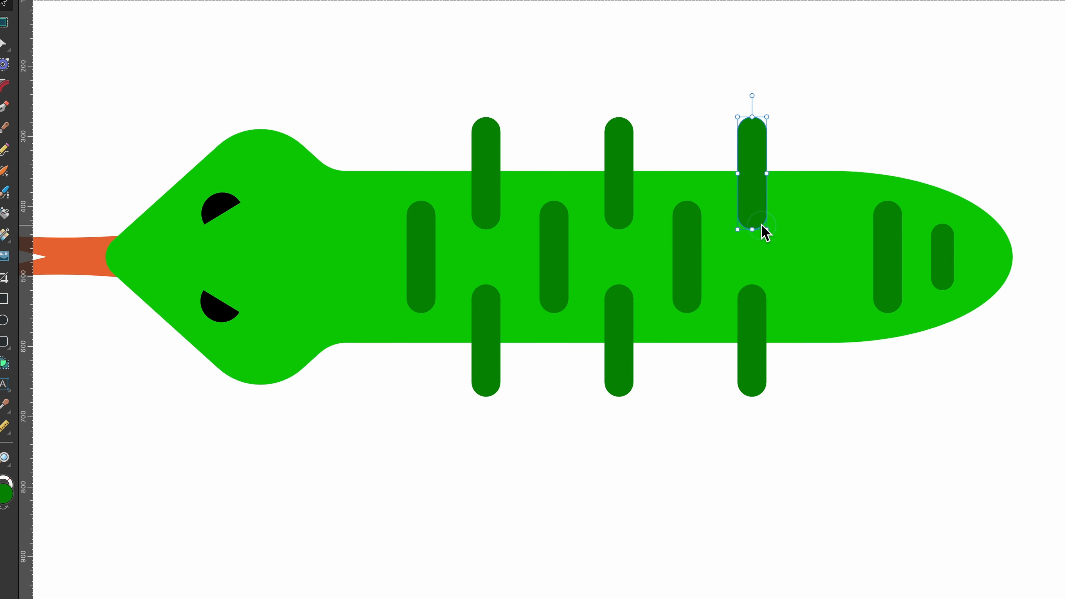
{"action": "left_click", "coordinate": [815, 235]}
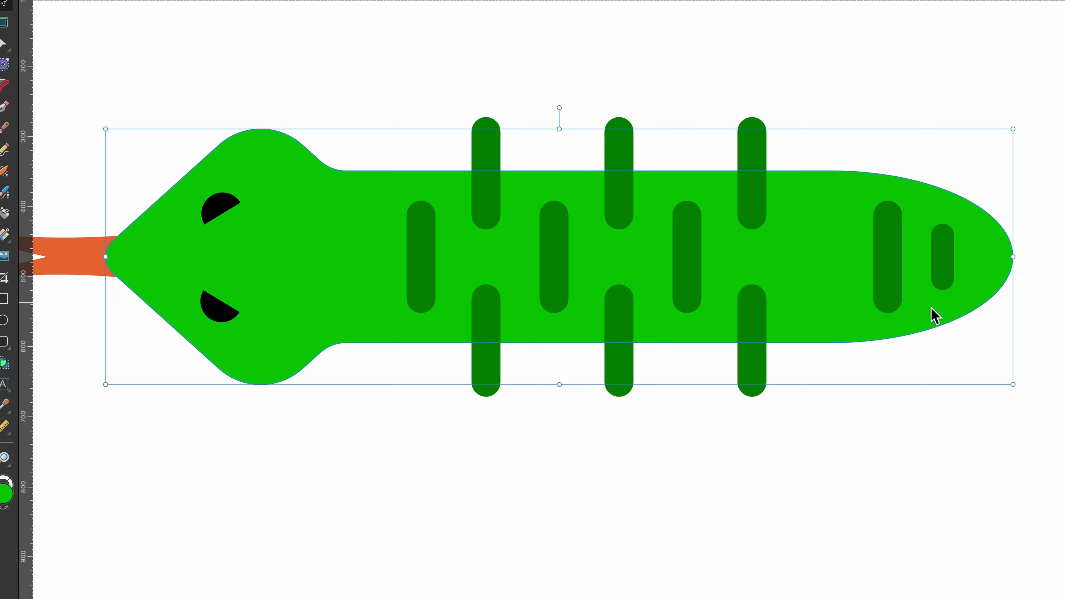
Step: Select all the dark green markings and both black eyes and clip them inside the snake's green body curve
{"action": "left_click_drag", "start_coordinate": [1001, 434], "coordinate": [170, 68]}
{"action": "scroll", "coordinate": [917, 373], "scroll_direction": "down", "scroll_amount": 2}
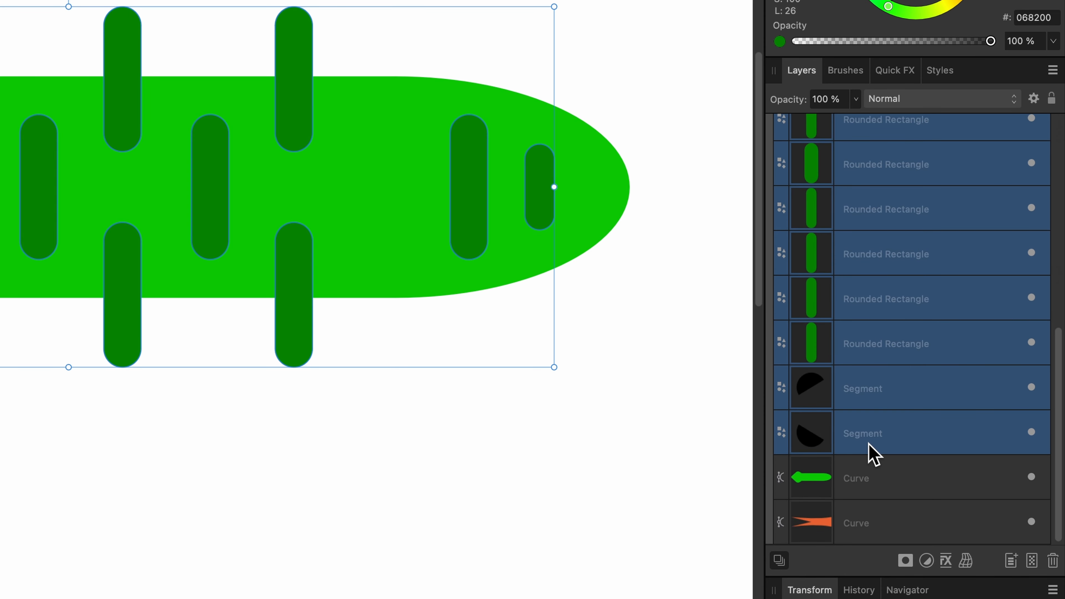
{"action": "left_click_drag", "start_coordinate": [867, 439], "coordinate": [876, 485]}
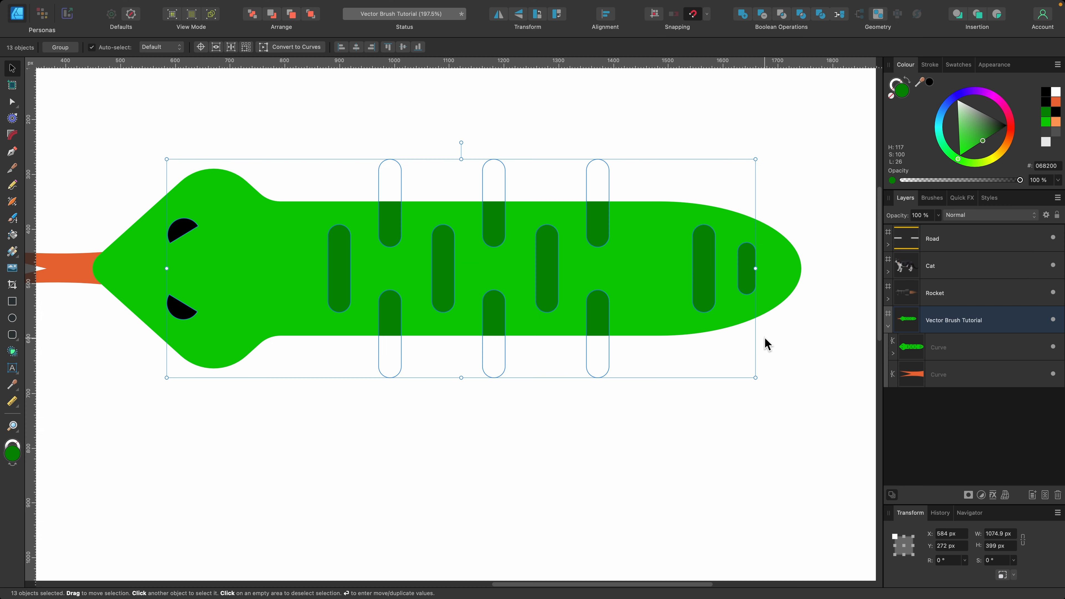
Step: Select the snake's body and tongue together and move them off their artboard to the empty space below the Rocket artboard
{"action": "left_click", "coordinate": [767, 301]}
{"action": "scroll", "coordinate": [724, 297], "scroll_direction": "down", "scroll_amount": 3}
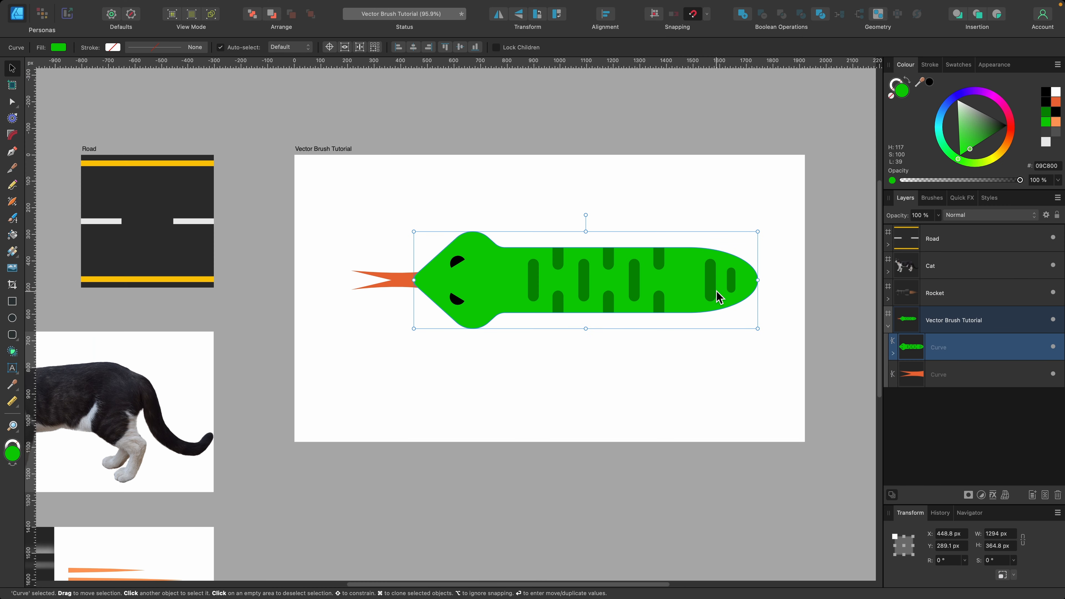
{"action": "scroll", "coordinate": [717, 291], "scroll_direction": "down", "scroll_amount": 2}
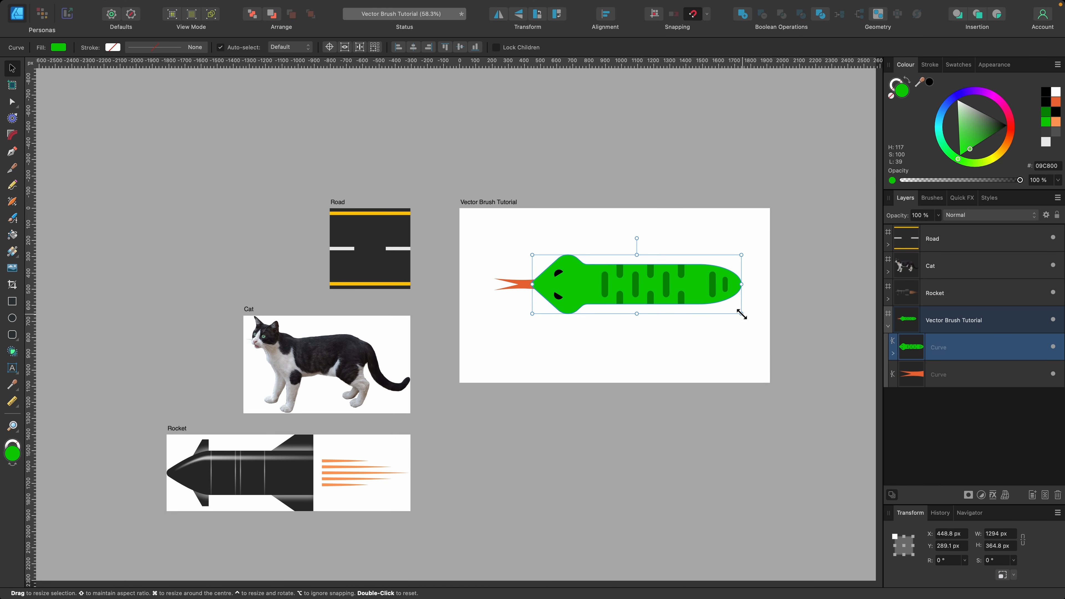
{"action": "left_click_drag", "start_coordinate": [758, 334], "coordinate": [483, 212]}
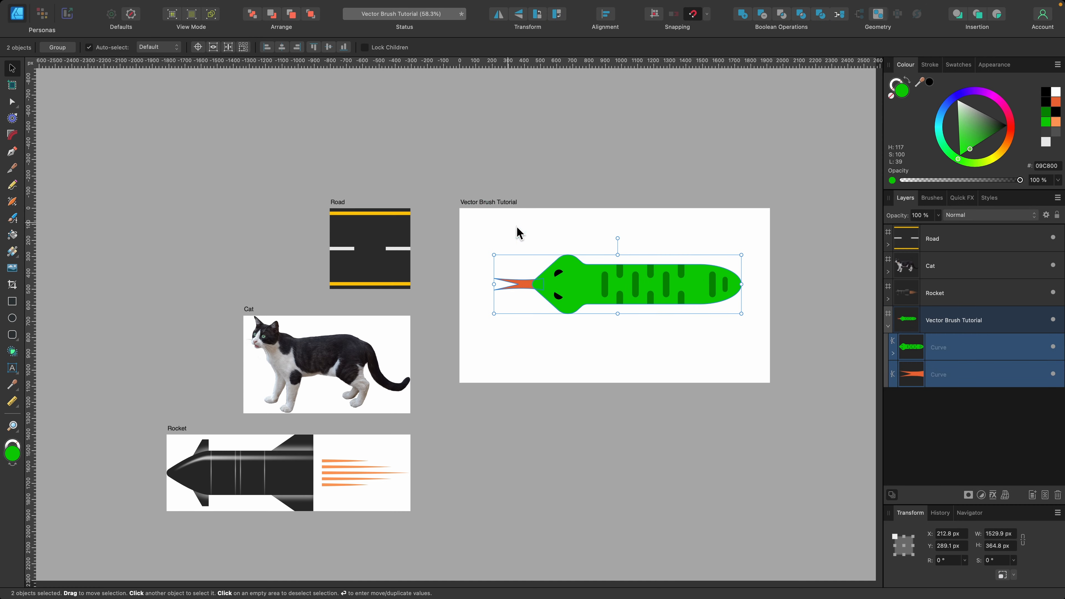
{"action": "scroll", "coordinate": [559, 247], "scroll_direction": "up", "scroll_amount": 3}
{"action": "scroll", "coordinate": [562, 254], "scroll_direction": "down", "scroll_amount": 3}
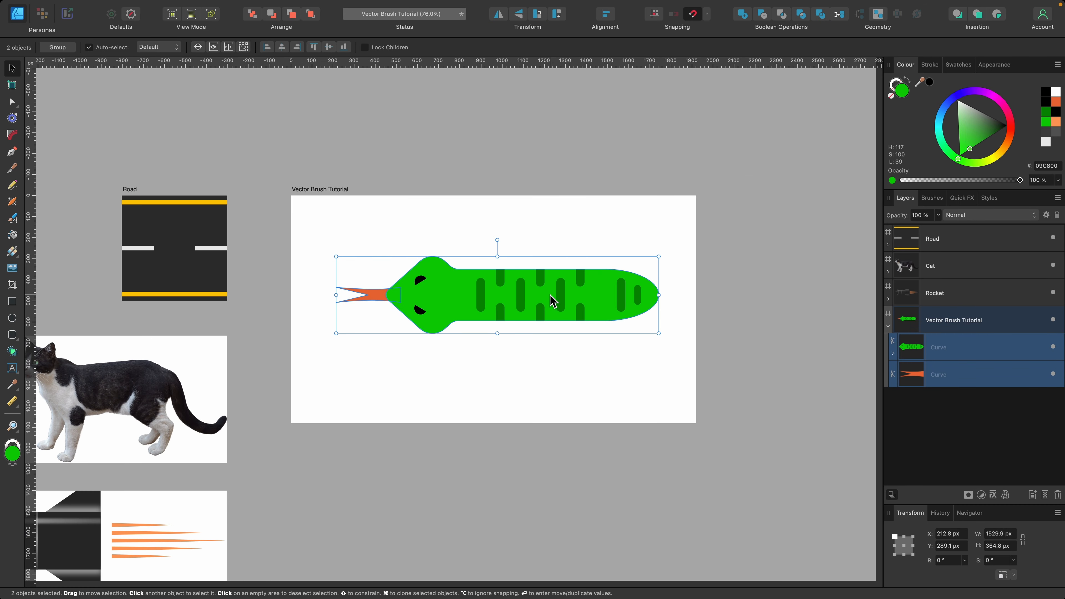
{"action": "scroll", "coordinate": [554, 303], "scroll_direction": "down", "scroll_amount": 2}
{"action": "scroll", "coordinate": [548, 296], "scroll_direction": "down", "scroll_amount": 2}
{"action": "mouse_move", "coordinate": [546, 248]}
{"action": "left_mouse_down"}
{"action": "mouse_move", "coordinate": [265, 468]}
{"action": "mouse_move", "coordinate": [233, 528]}
{"action": "left_mouse_up"}
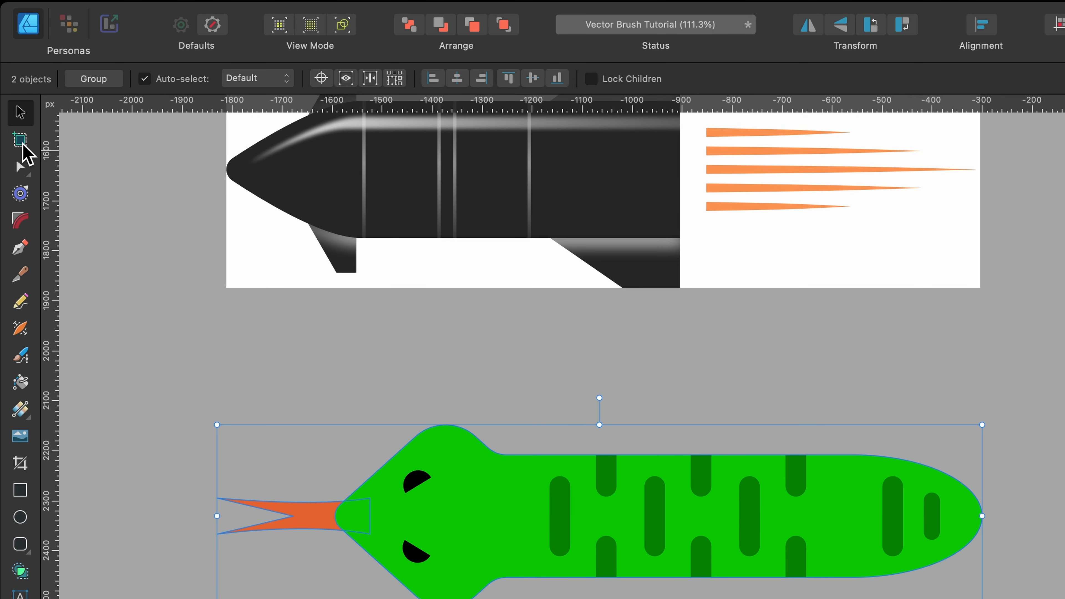
Step: Insert a new artboard sized to the selected snake artwork
{"action": "left_click", "coordinate": [20, 140]}
{"action": "left_click", "coordinate": [164, 76]}
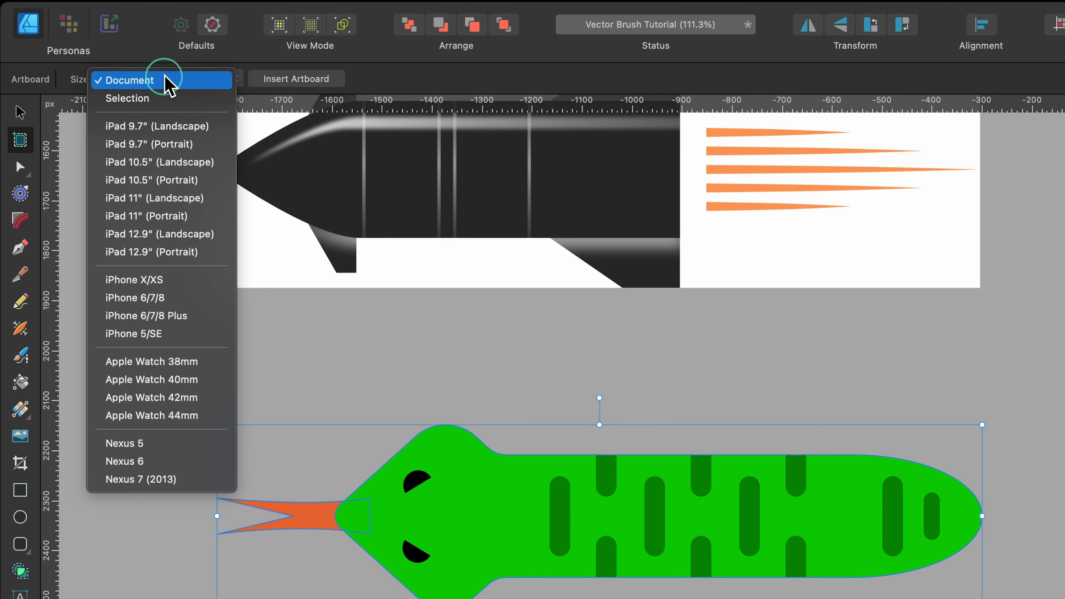
{"action": "left_click", "coordinate": [176, 100]}
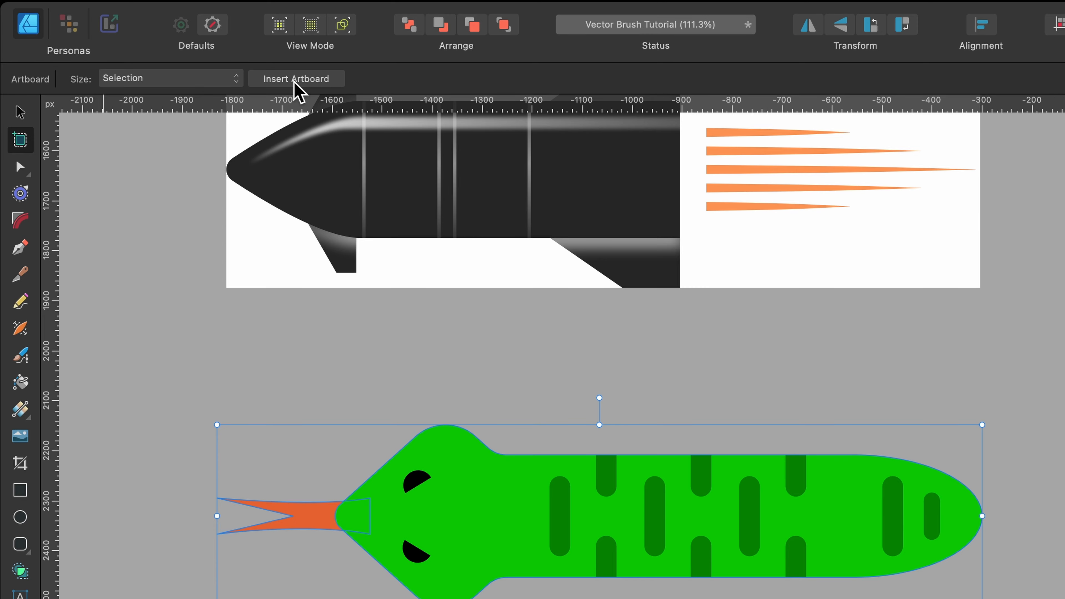
{"action": "left_click", "coordinate": [296, 79]}
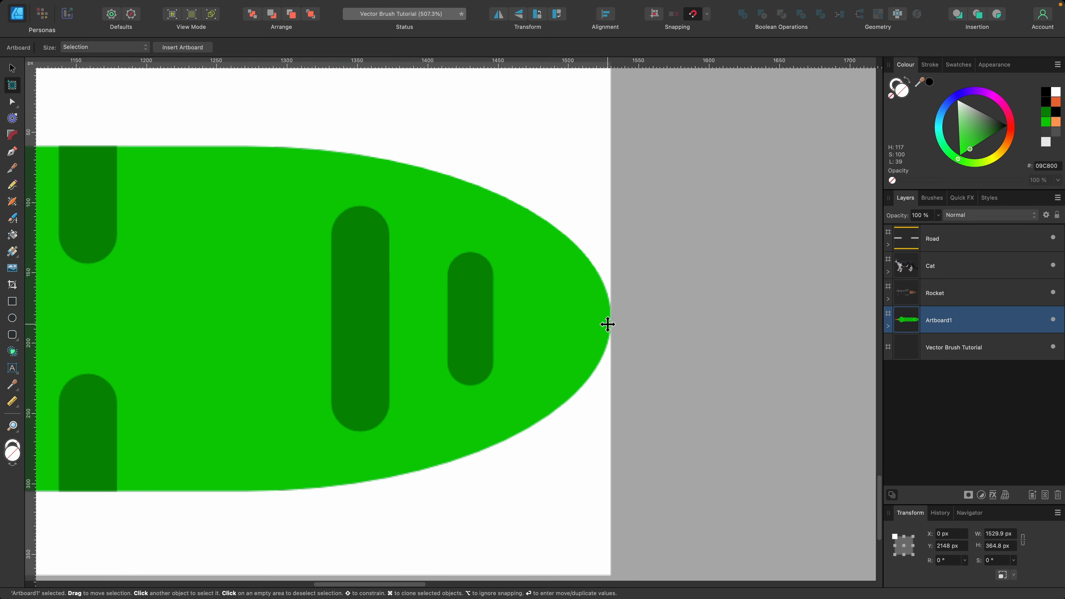
Step: Inspect the fit of the new artboard's edges around the snake and rename the artboard to Snake
{"action": "scroll", "coordinate": [608, 325], "scroll_direction": "left", "scroll_amount": 15}
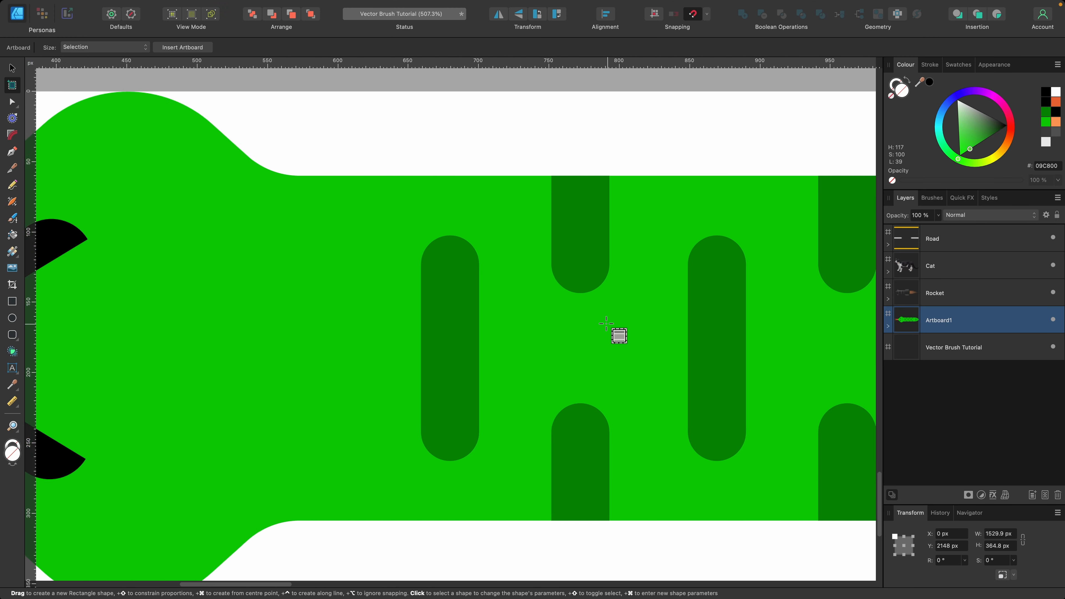
{"action": "scroll", "coordinate": [608, 324], "scroll_direction": "left", "scroll_amount": 15}
{"action": "scroll", "coordinate": [607, 324], "scroll_direction": "down", "scroll_amount": 5}
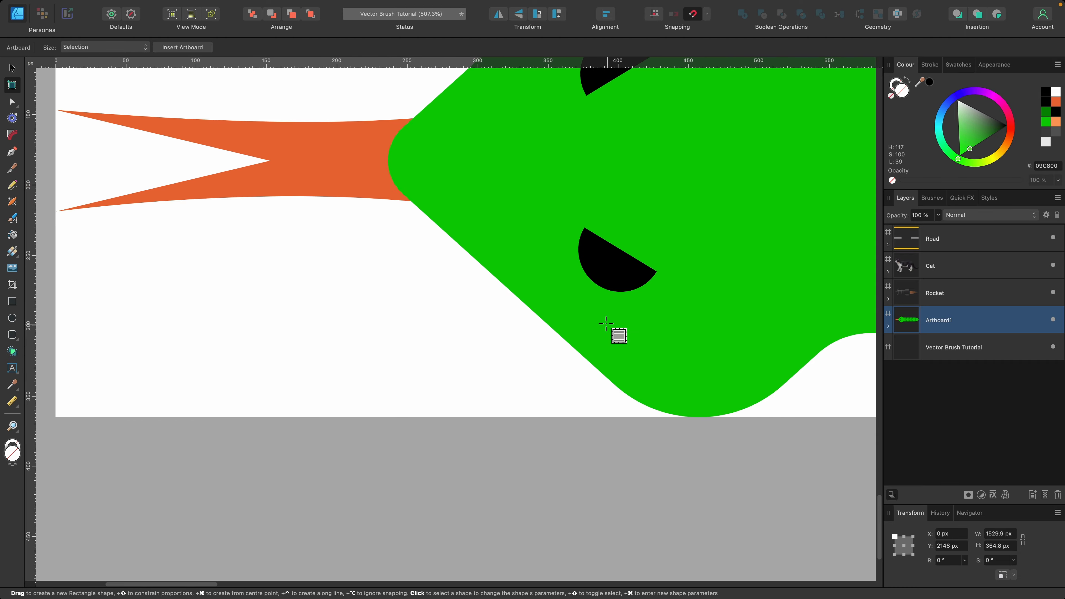
{"action": "scroll", "coordinate": [607, 324], "scroll_direction": "down", "scroll_amount": 10}
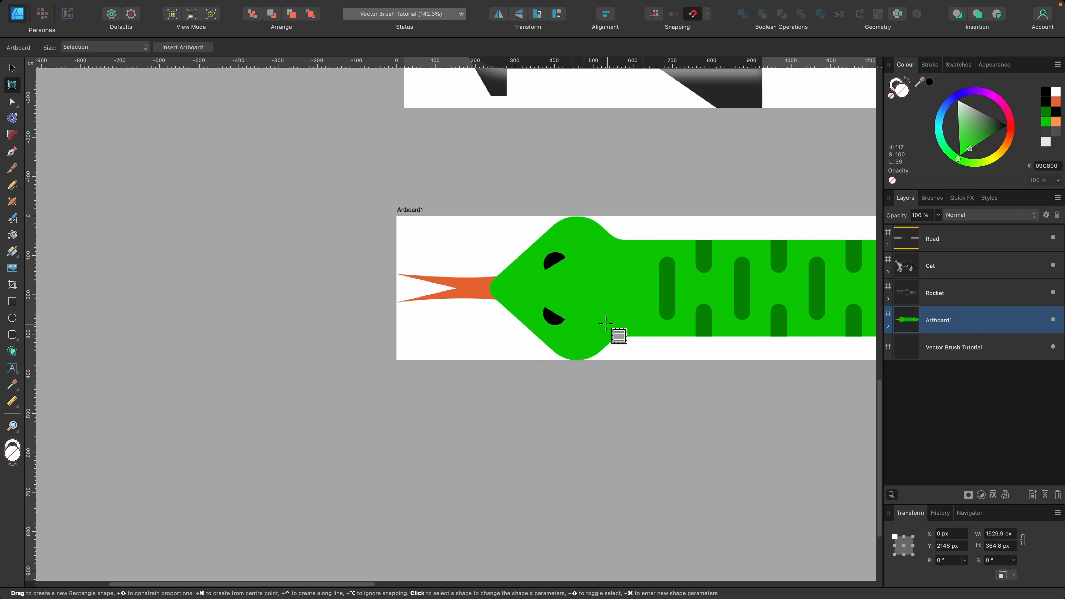
{"action": "scroll", "coordinate": [606, 324], "scroll_direction": "right", "scroll_amount": 10}
{"action": "left_click", "coordinate": [13, 69]}
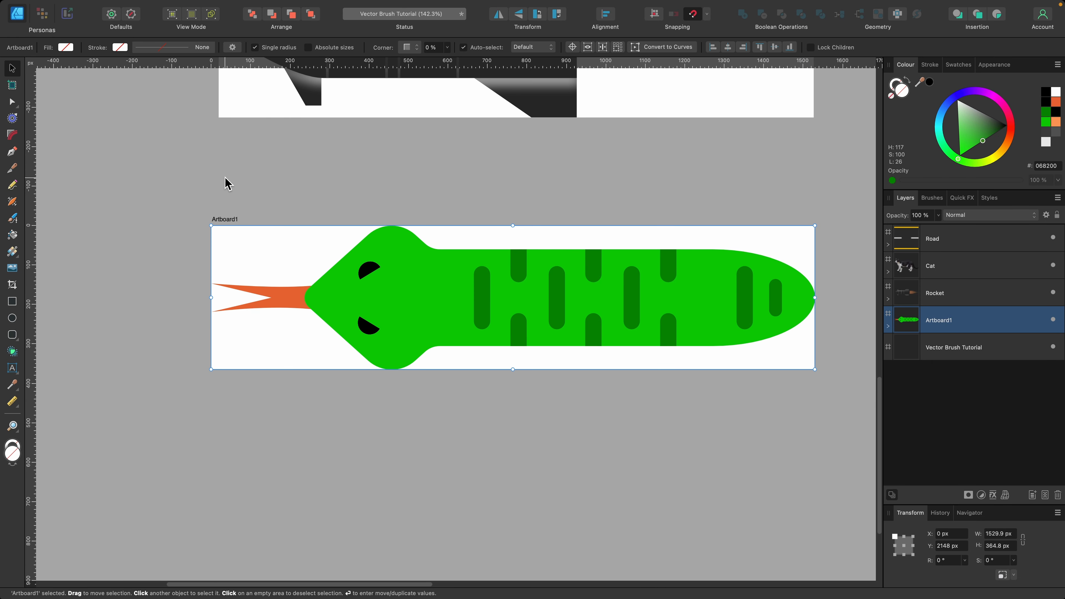
{"action": "double_click", "coordinate": [232, 221]}
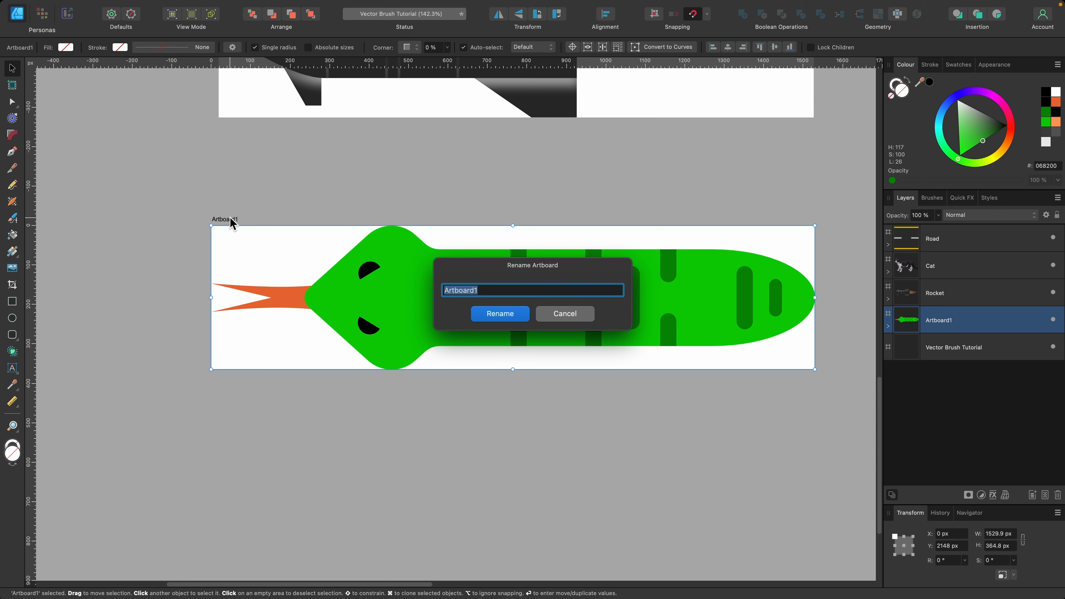
{"action": "type", "text": "Snake"}
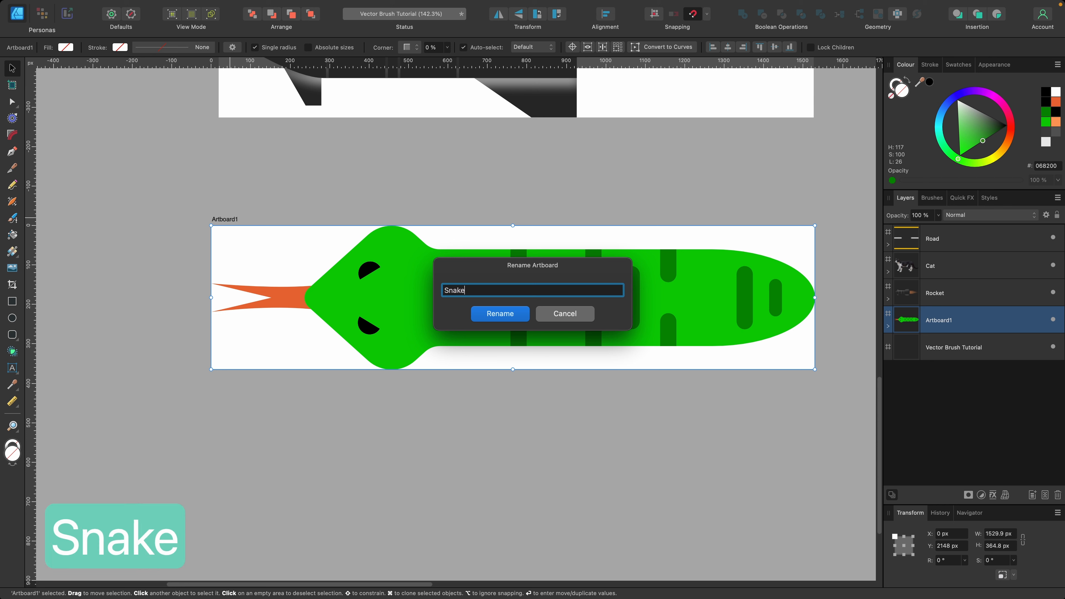
{"action": "key", "text": "Return"}
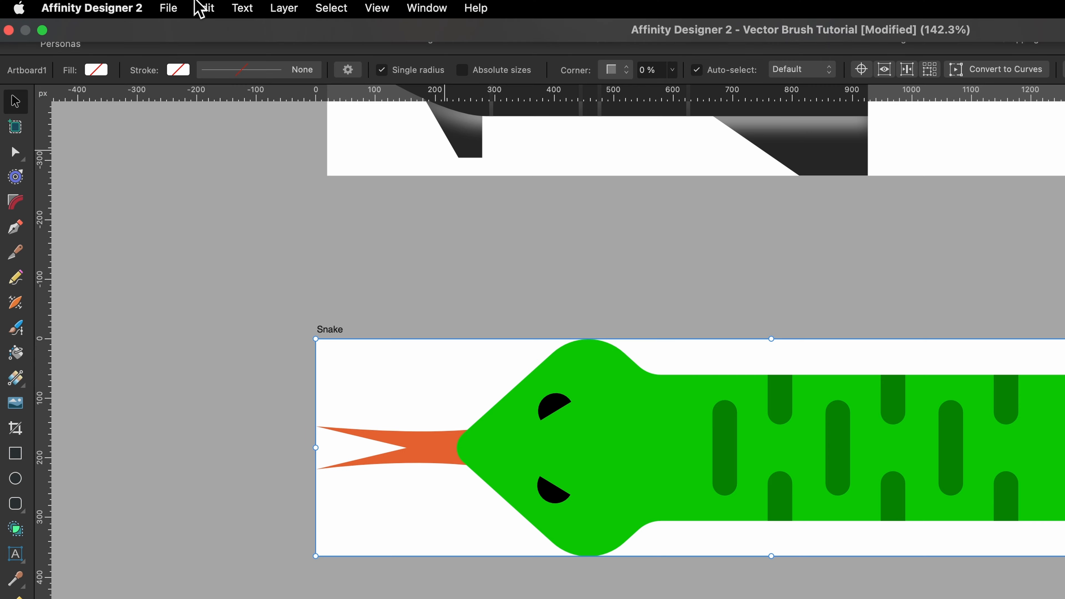
Step: Export only the selected artboard as a PNG named Snake into the Tutorial Brush PNGs folder
{"action": "left_click", "coordinate": [112, 5]}
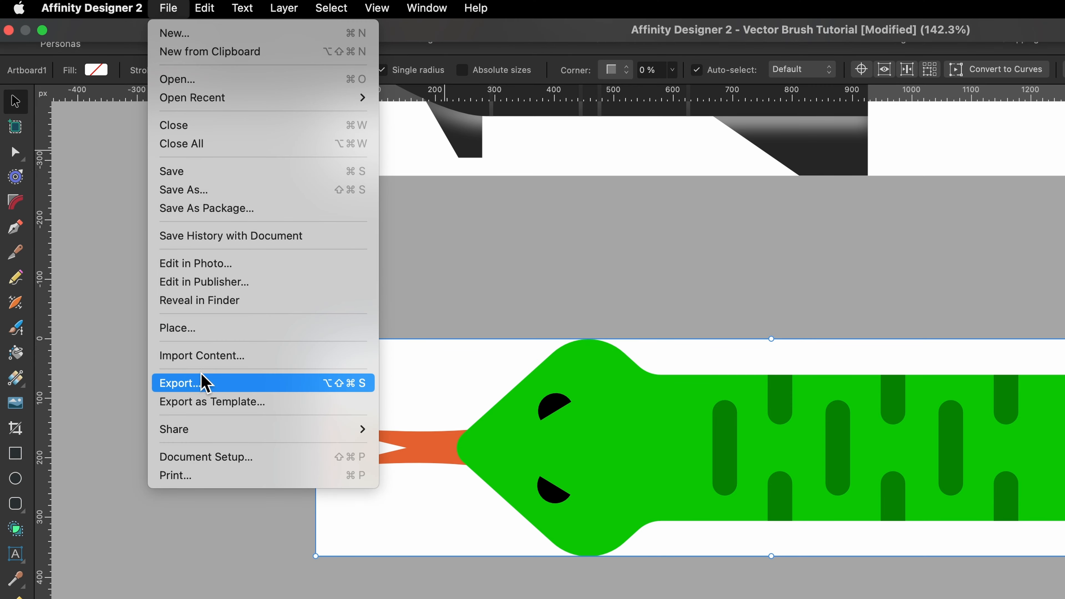
{"action": "left_click", "coordinate": [204, 382]}
{"action": "left_click", "coordinate": [855, 137]}
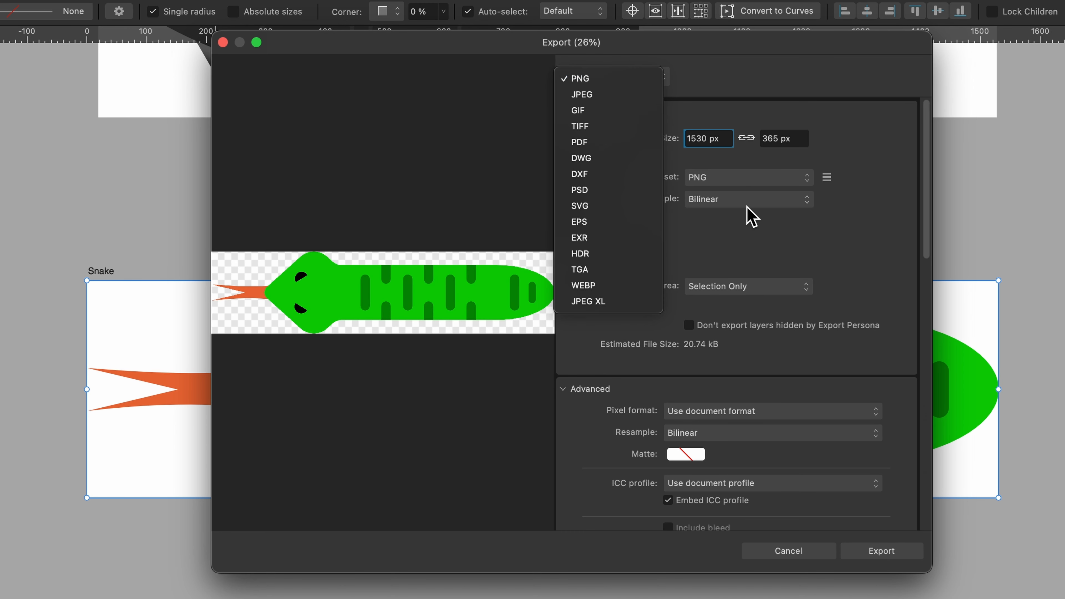
{"action": "left_click", "coordinate": [753, 217]}
{"action": "left_click", "coordinate": [753, 289]}
{"action": "left_click", "coordinate": [652, 287]}
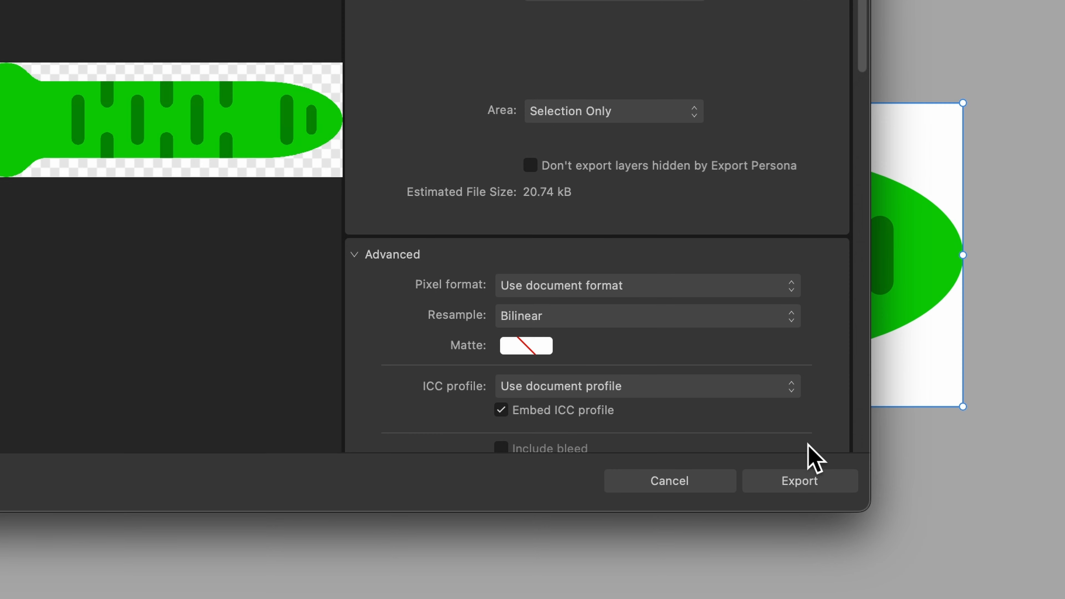
{"action": "left_click", "coordinate": [833, 493]}
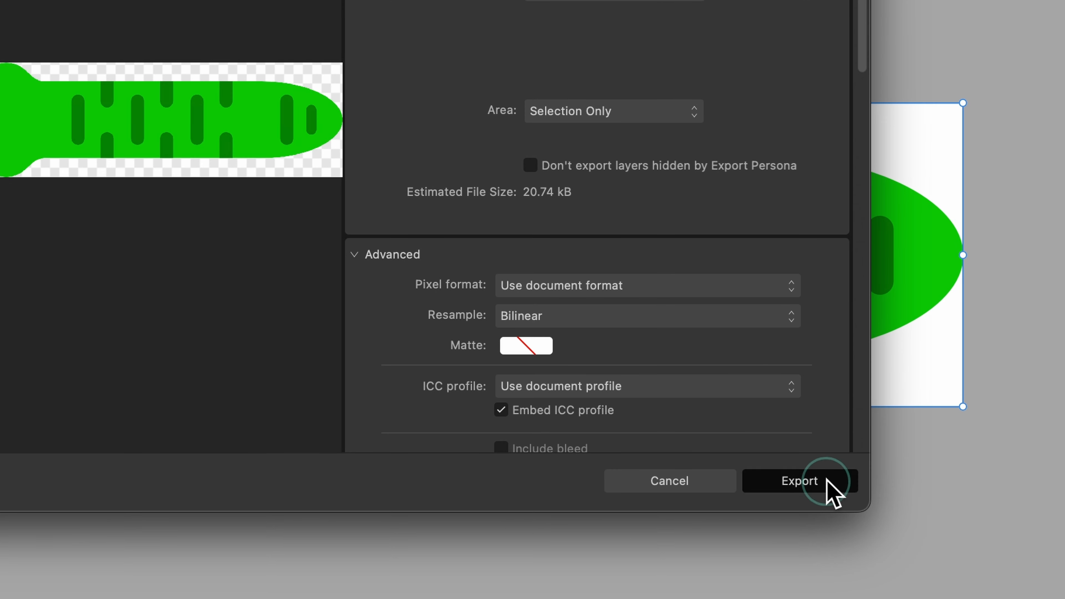
{"action": "type", "text": "Snake"}
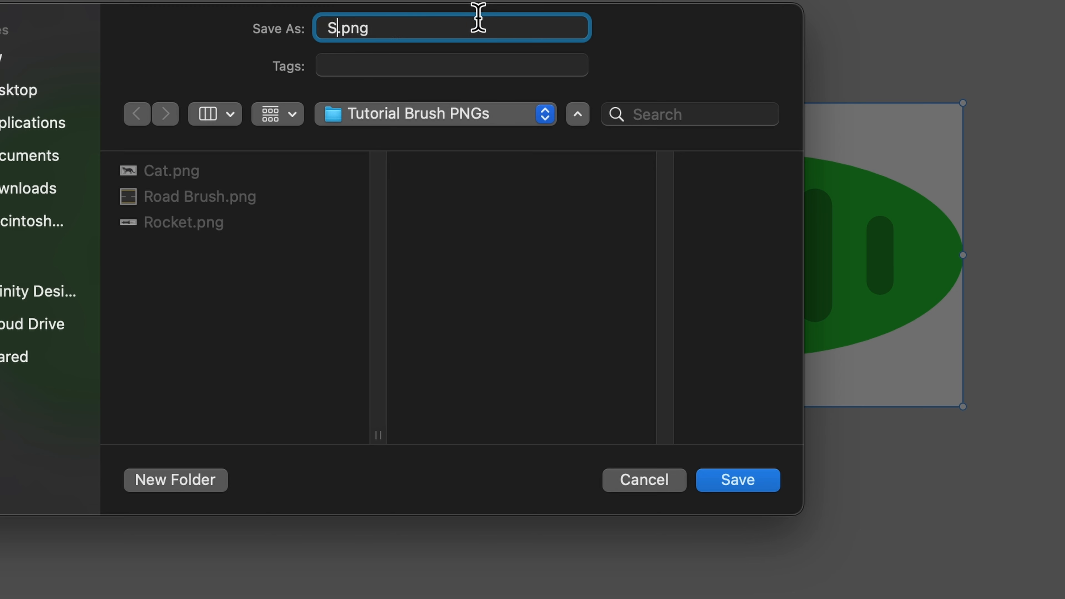
{"action": "key", "text": "Return"}
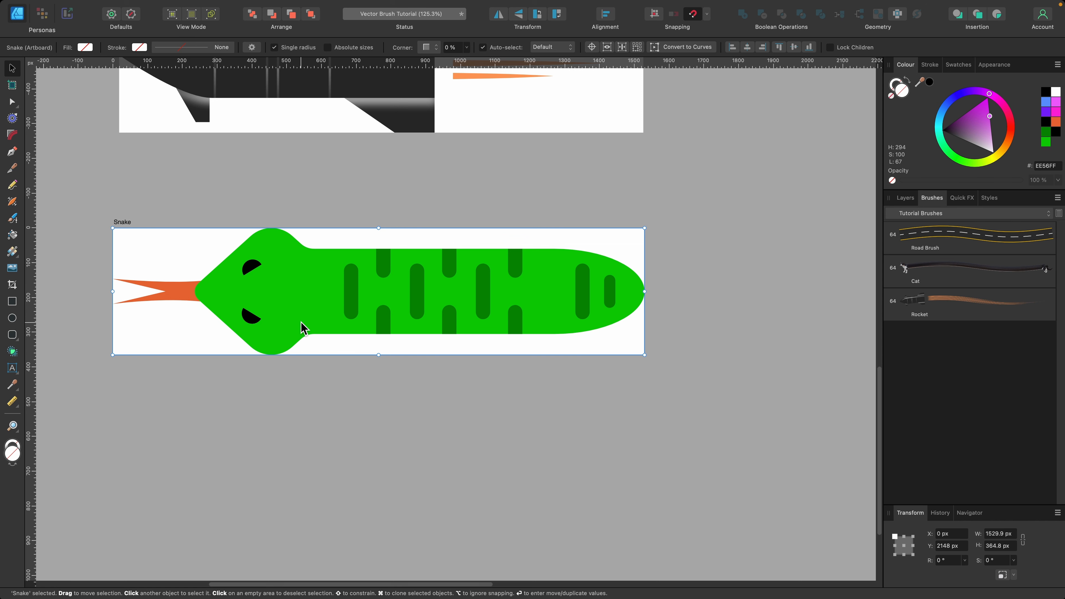
Step: Draw a thin horizontal rectangle about 42 px high across the snake's tongue and head and fill it with pink (FF56E9)
{"action": "scroll", "coordinate": [303, 328], "scroll_direction": "up", "scroll_amount": 3}
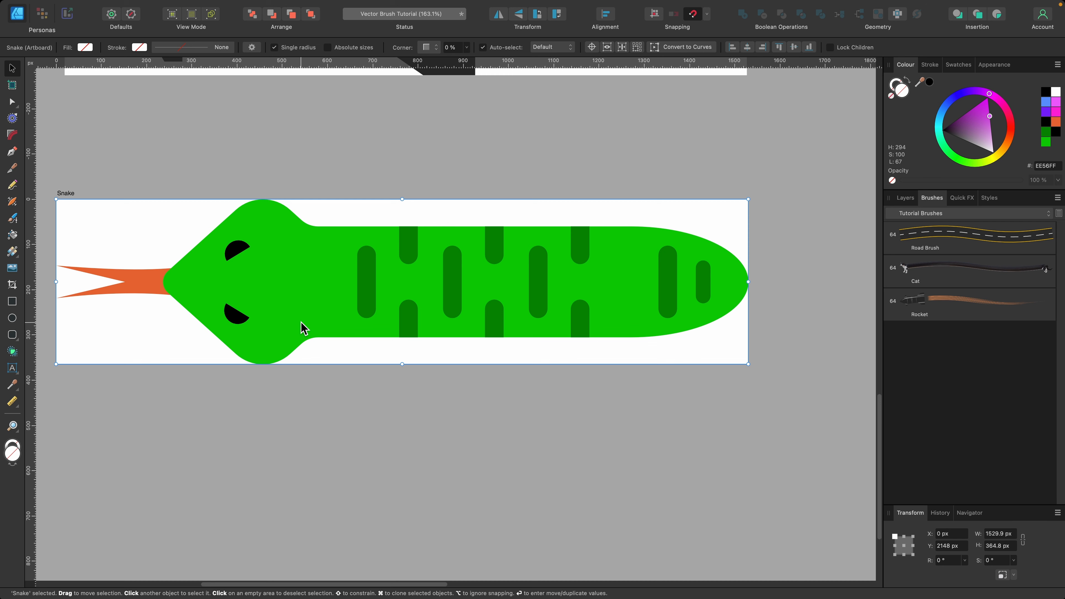
{"action": "left_click", "coordinate": [293, 302]}
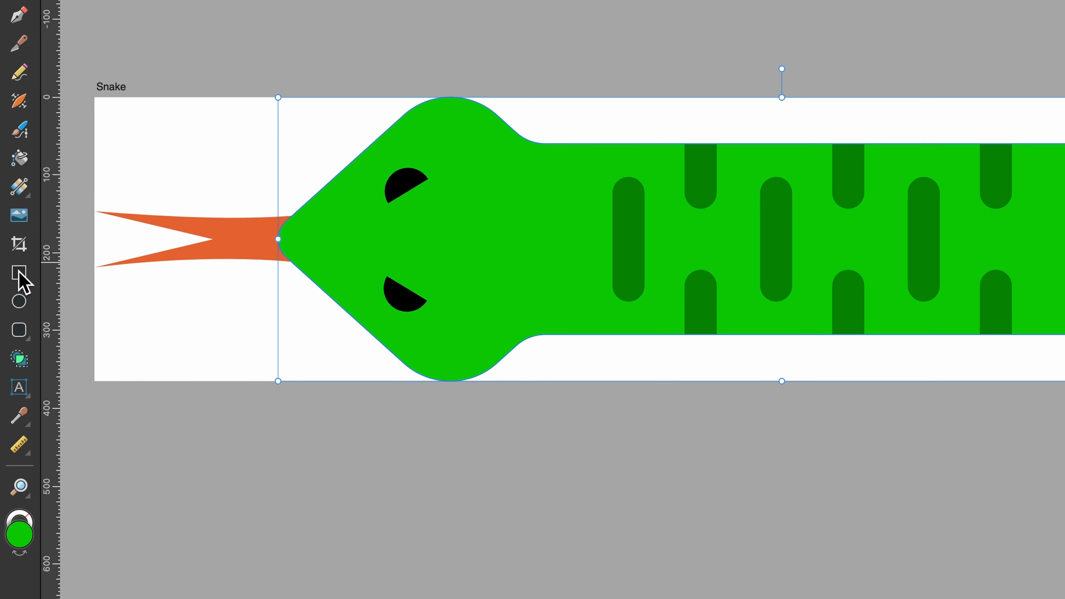
{"action": "left_click", "coordinate": [19, 275]}
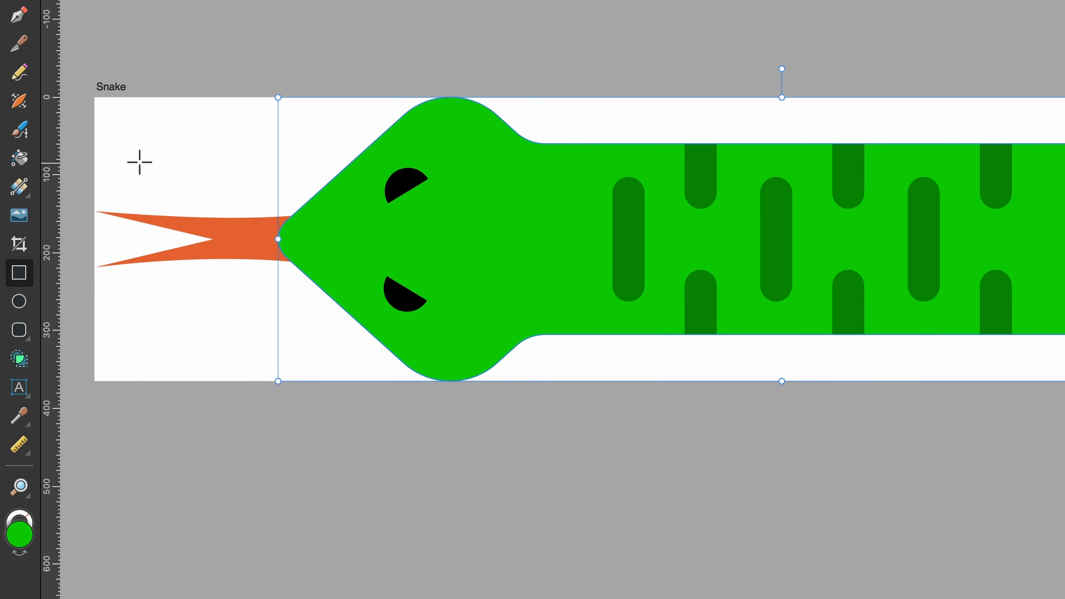
{"action": "left_click_drag", "start_coordinate": [139, 163], "coordinate": [638, 195]}
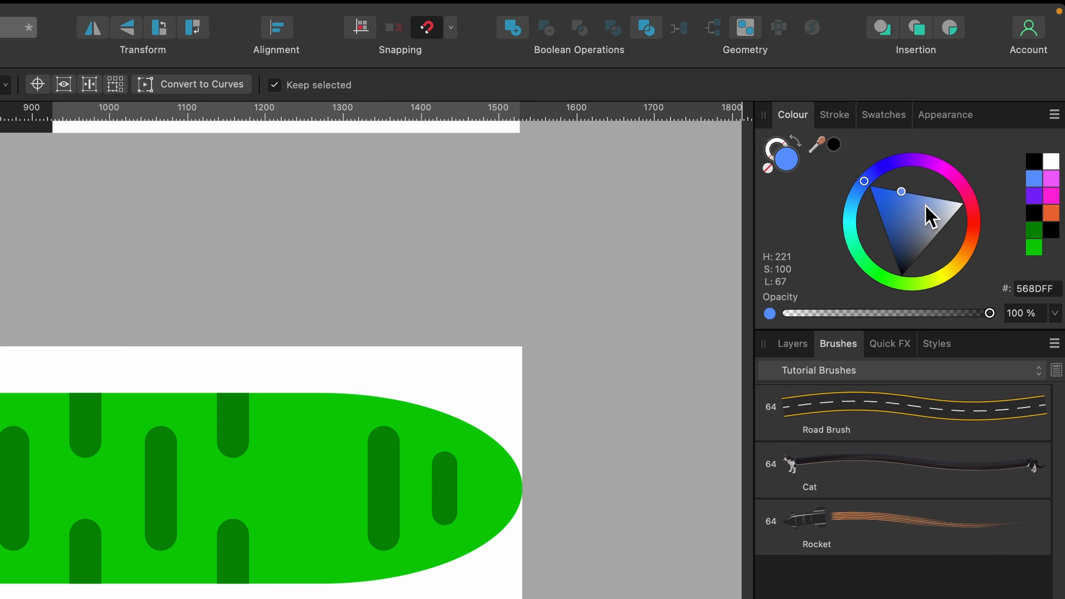
{"action": "left_click", "coordinate": [957, 172]}
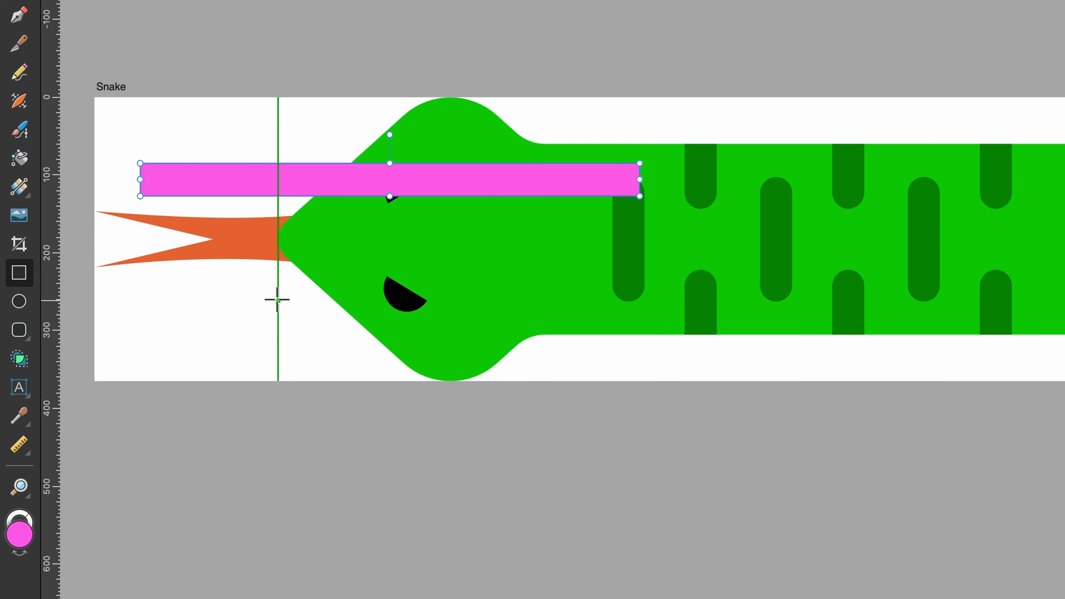
Step: Center the pink rectangle vertically over the tongue, starting at the artboard's left edge, and shorten it to about 618 px, ending behind the head
{"action": "key", "text": "v"}
{"action": "left_click", "coordinate": [307, 211]}
{"action": "scroll", "coordinate": [307, 209], "scroll_direction": "left", "scroll_amount": 3}
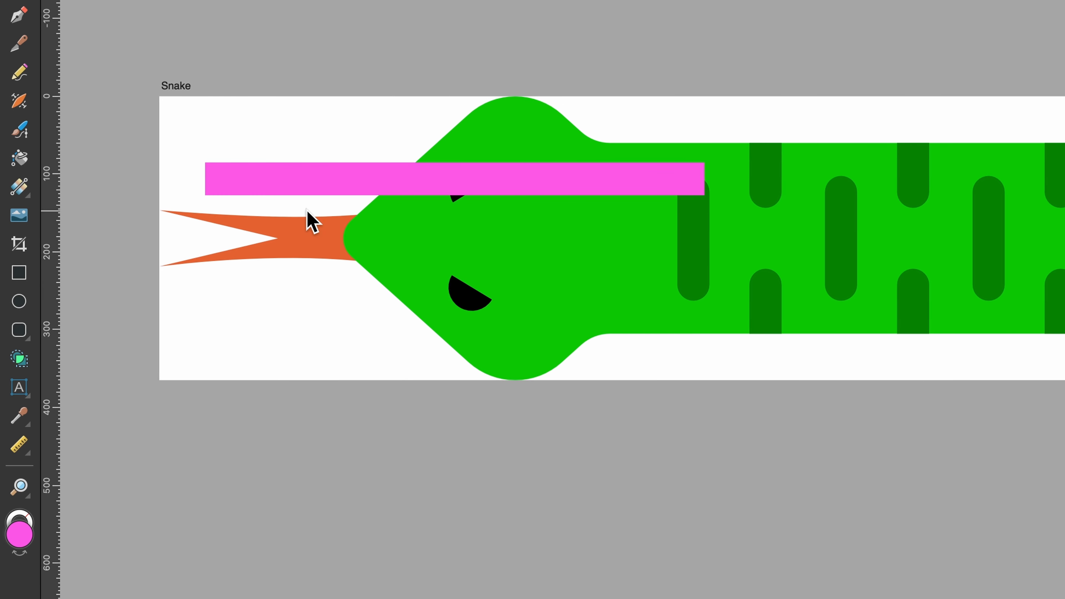
{"action": "scroll", "coordinate": [307, 201], "scroll_direction": "up", "scroll_amount": 3}
{"action": "left_click_drag", "start_coordinate": [305, 184], "coordinate": [237, 273]}
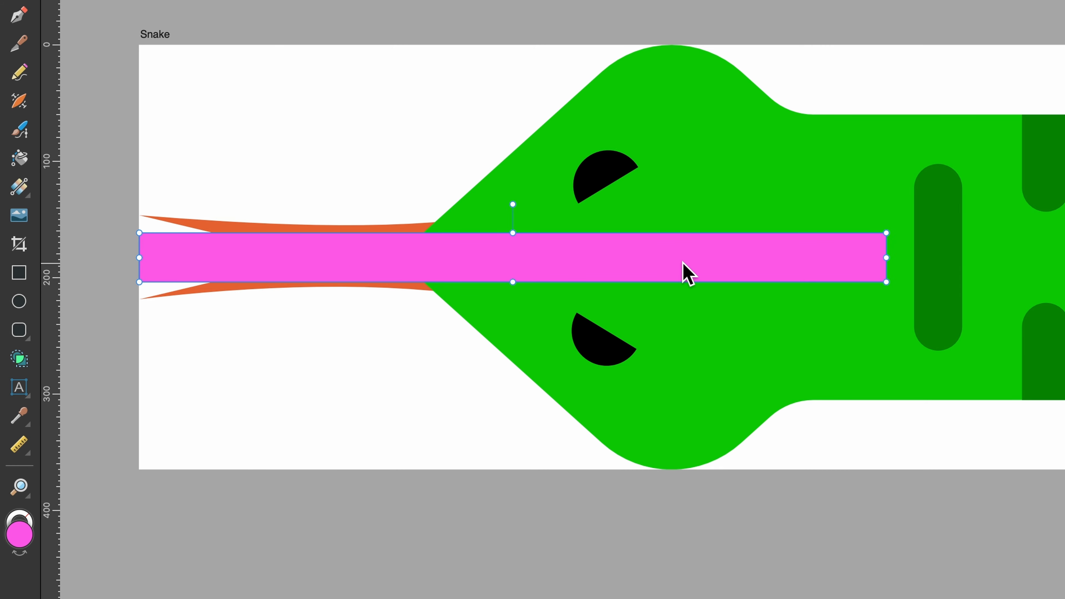
{"action": "left_click_drag", "start_coordinate": [886, 257], "coordinate": [857, 251]}
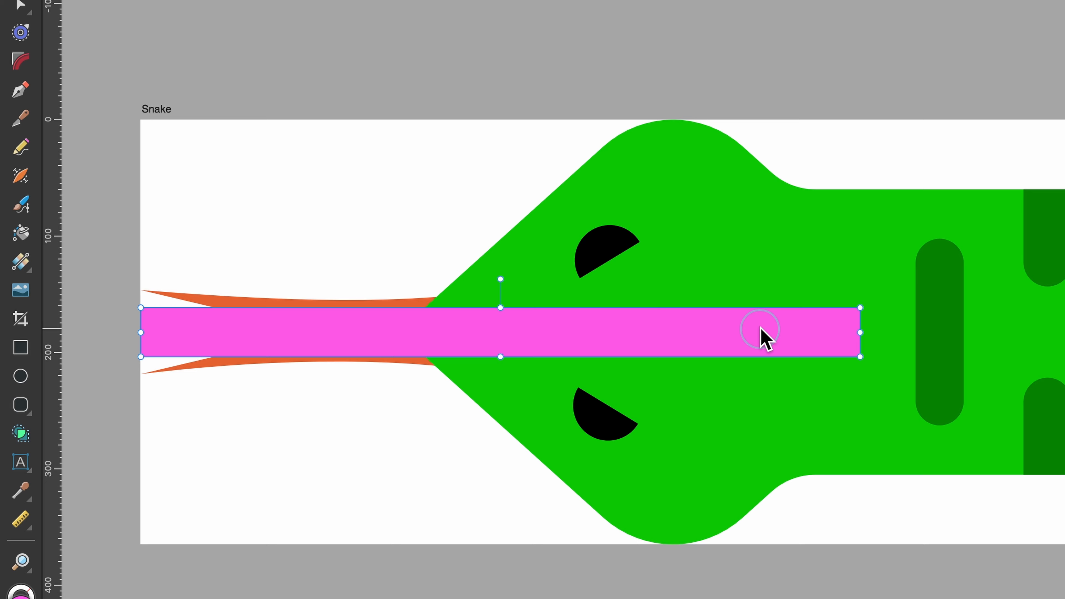
Step: Move the pink rectangle above the Snake artboard and place a copy back over the tongue and head, filled with blue (0064FF)
{"action": "left_click_drag", "start_coordinate": [761, 329], "coordinate": [764, 28]}
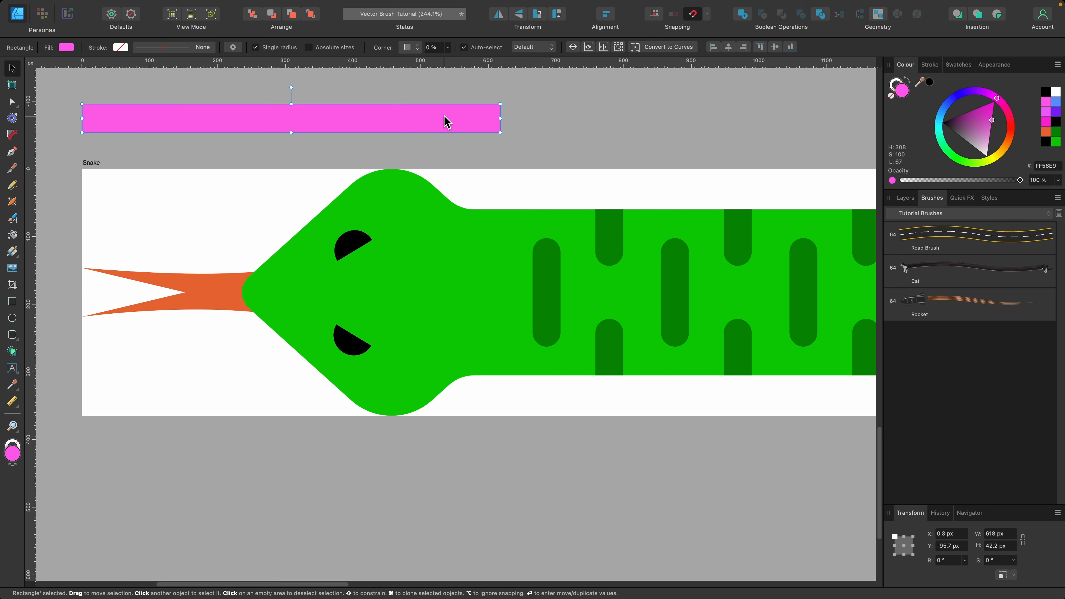
{"action": "left_click_drag", "start_coordinate": [443, 122], "coordinate": [444, 291]}
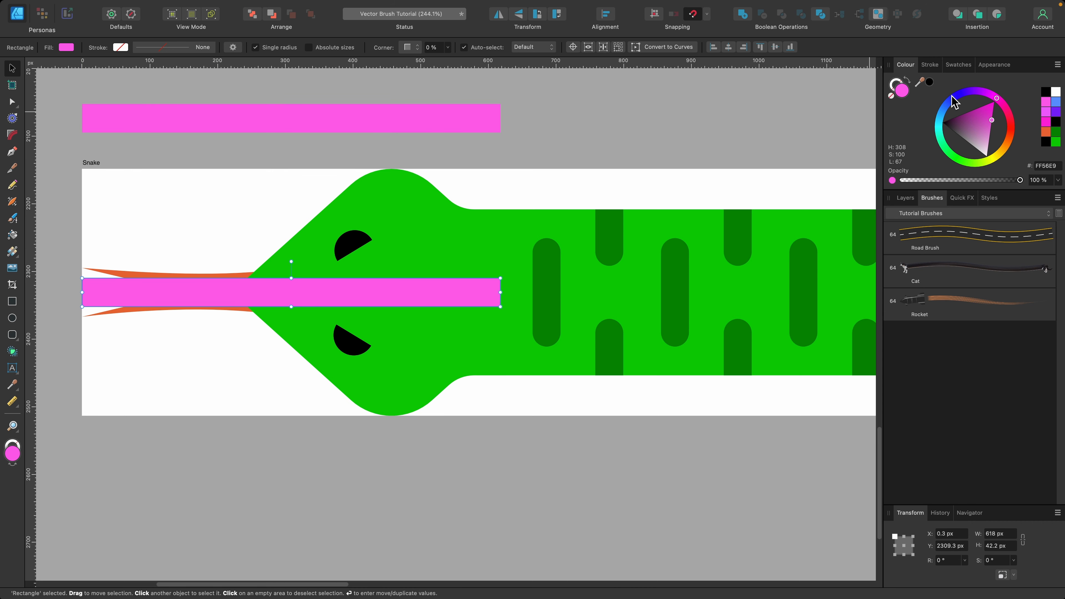
{"action": "left_click_drag", "start_coordinate": [951, 98], "coordinate": [949, 108]}
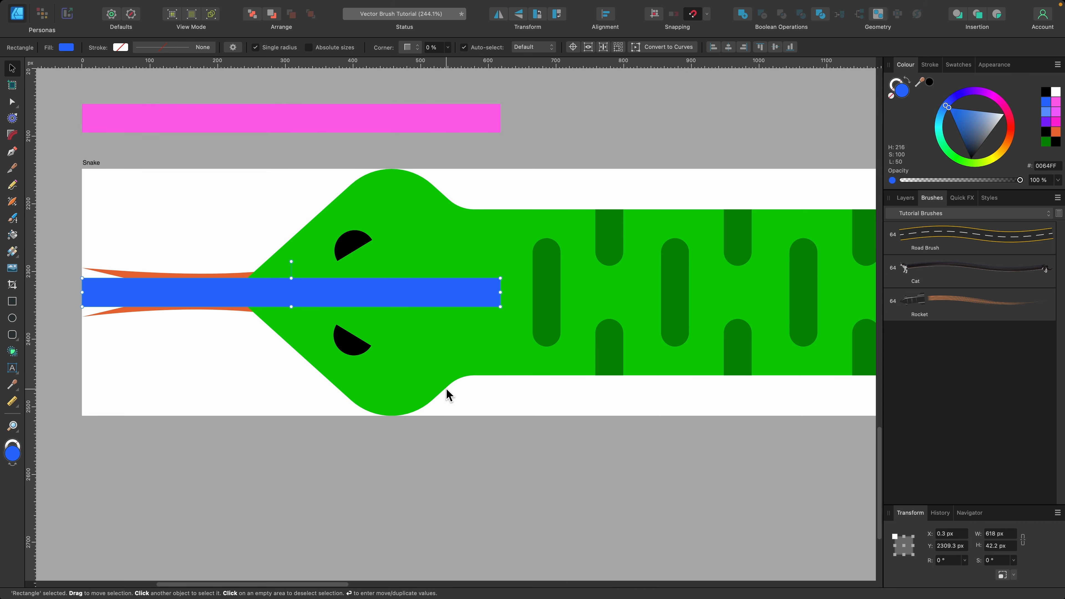
{"action": "scroll", "coordinate": [443, 425], "scroll_direction": "down", "scroll_amount": 3}
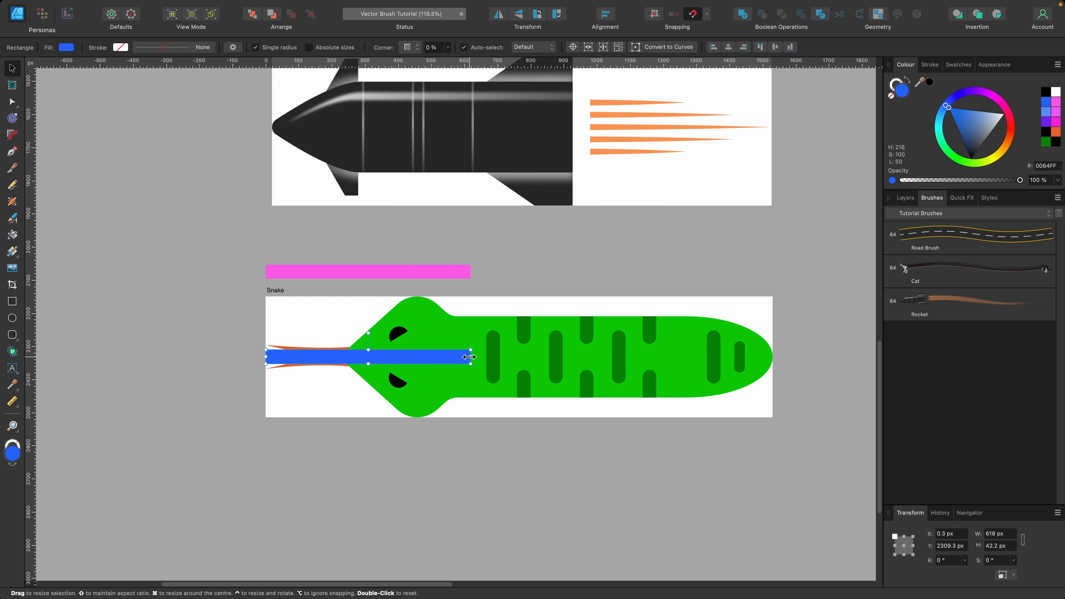
Step: Lengthen the blue rectangle to 1230 px, ending before the snake's last two tail stripes, and move it above the pink rectangle
{"action": "left_click_drag", "start_coordinate": [470, 357], "coordinate": [632, 359]}
{"action": "scroll", "coordinate": [688, 356], "scroll_direction": "up", "scroll_amount": 4}
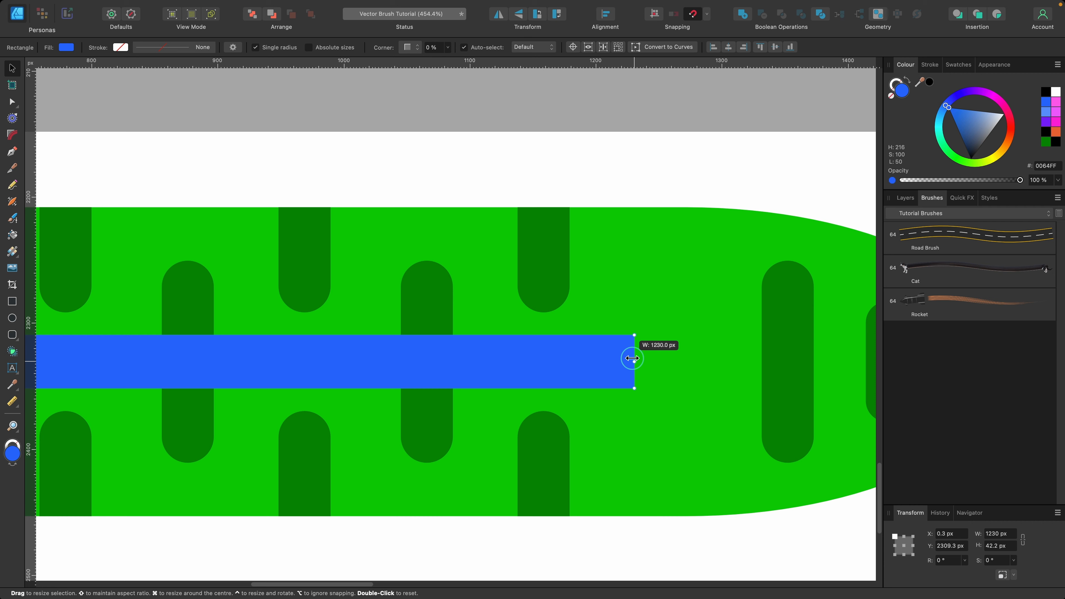
{"action": "left_click_drag", "start_coordinate": [633, 358], "coordinate": [633, 358]}
{"action": "scroll", "coordinate": [632, 358], "scroll_direction": "down", "scroll_amount": 5}
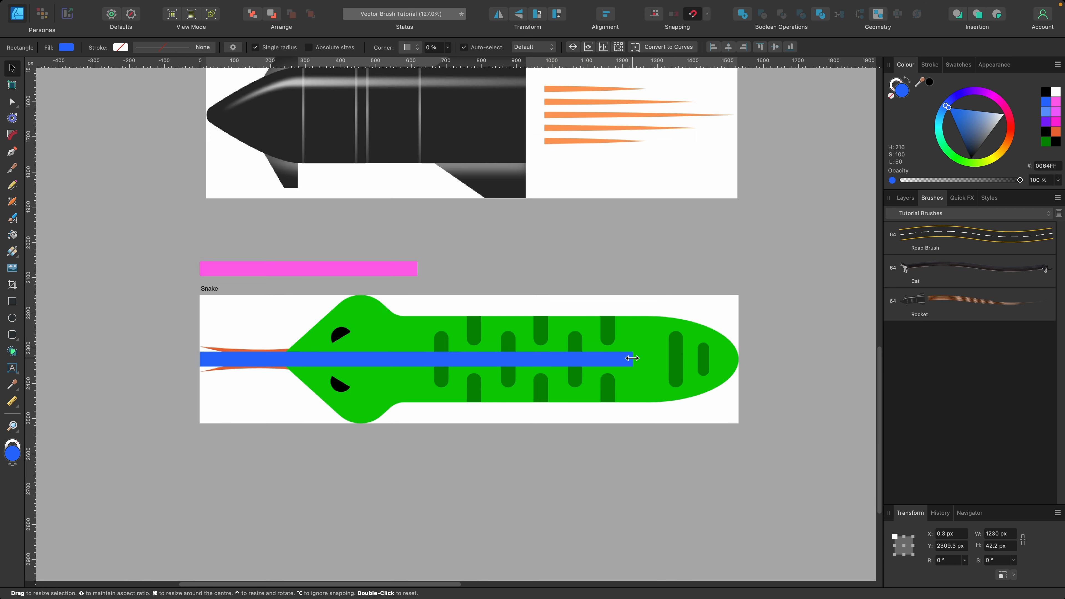
{"action": "left_click_drag", "start_coordinate": [511, 357], "coordinate": [519, 245]}
Step: Add large orange art text reading 12 just beyond the end of the pink rectangle as a placeholder label
{"action": "scroll", "coordinate": [260, 284], "scroll_direction": "up", "scroll_amount": 3}
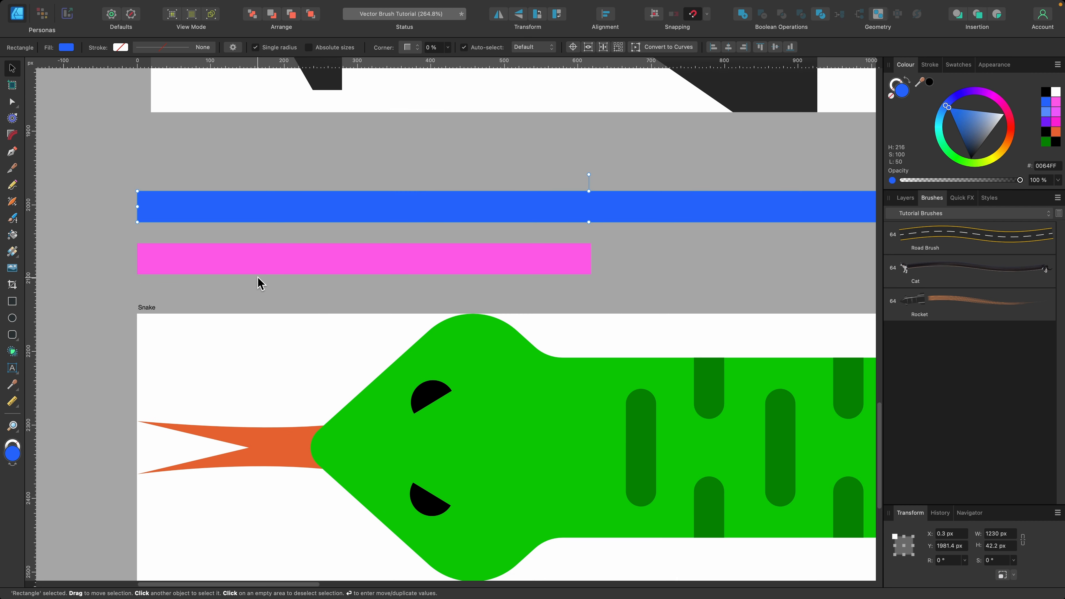
{"action": "left_click", "coordinate": [261, 263]}
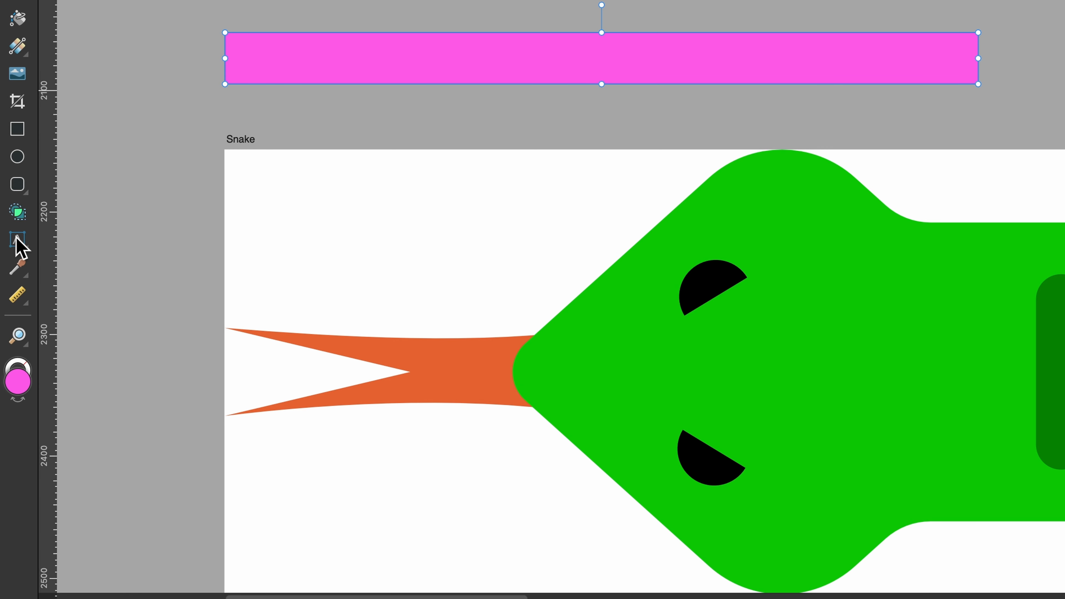
{"action": "left_click", "coordinate": [17, 239]}
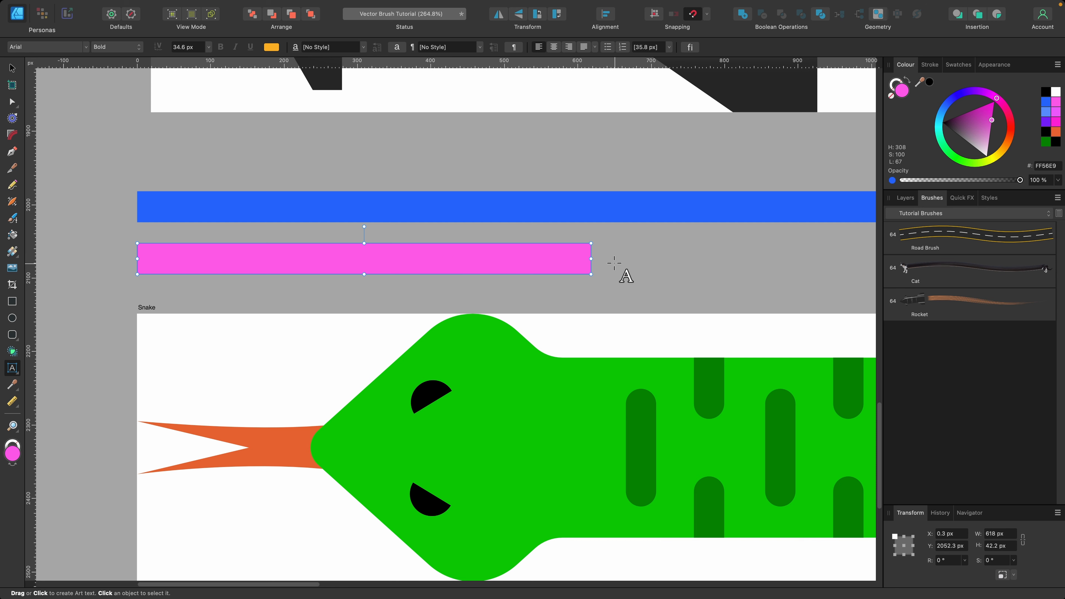
{"action": "left_click_drag", "start_coordinate": [622, 275], "coordinate": [639, 230]}
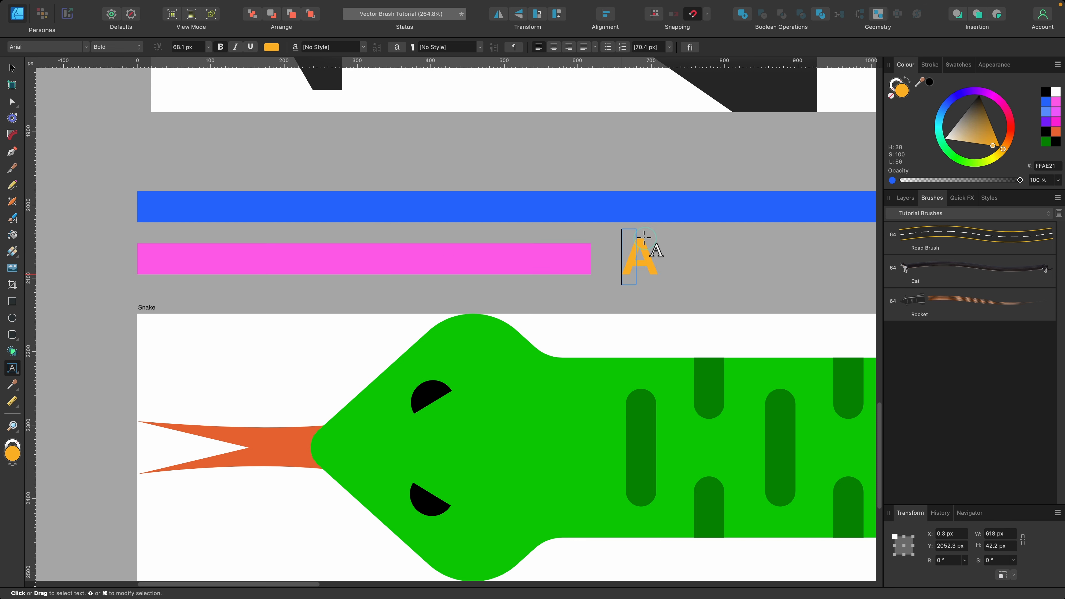
{"action": "type", "text": "12"}
Step: Copy the pink rectangle's width value and replace the placeholder text beside it with 618 px
{"action": "left_click", "coordinate": [563, 263]}
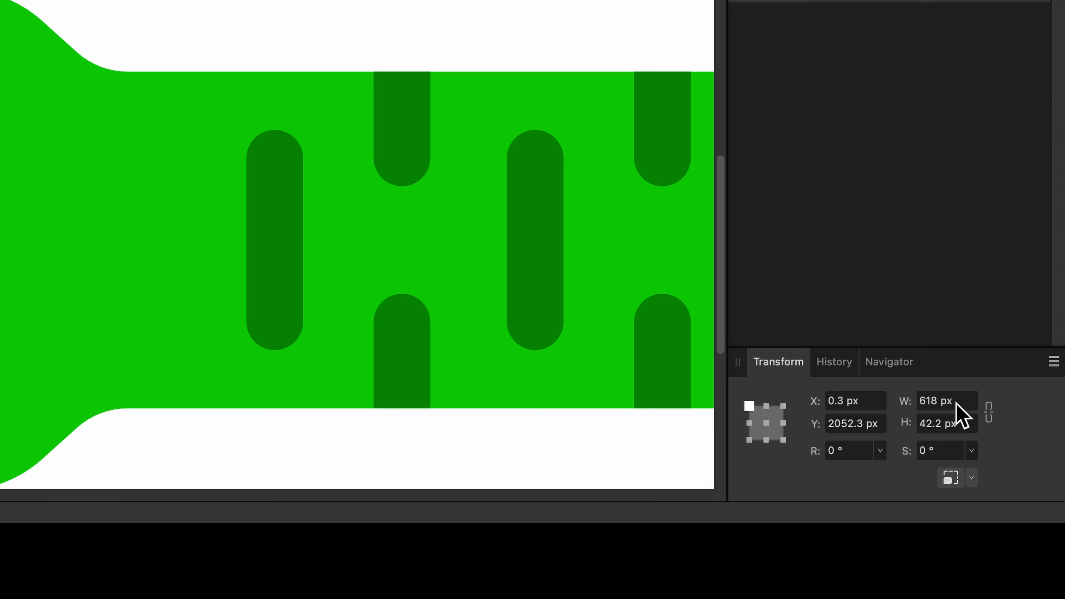
{"action": "left_click", "coordinate": [957, 403]}
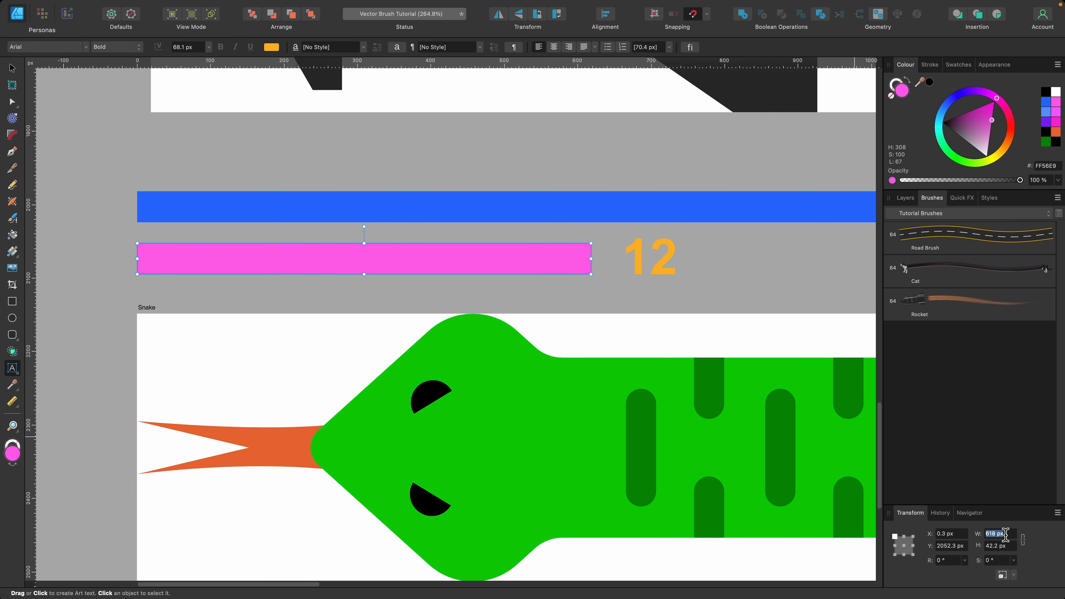
{"action": "key", "text": "super+c"}
{"action": "left_click", "coordinate": [659, 255]}
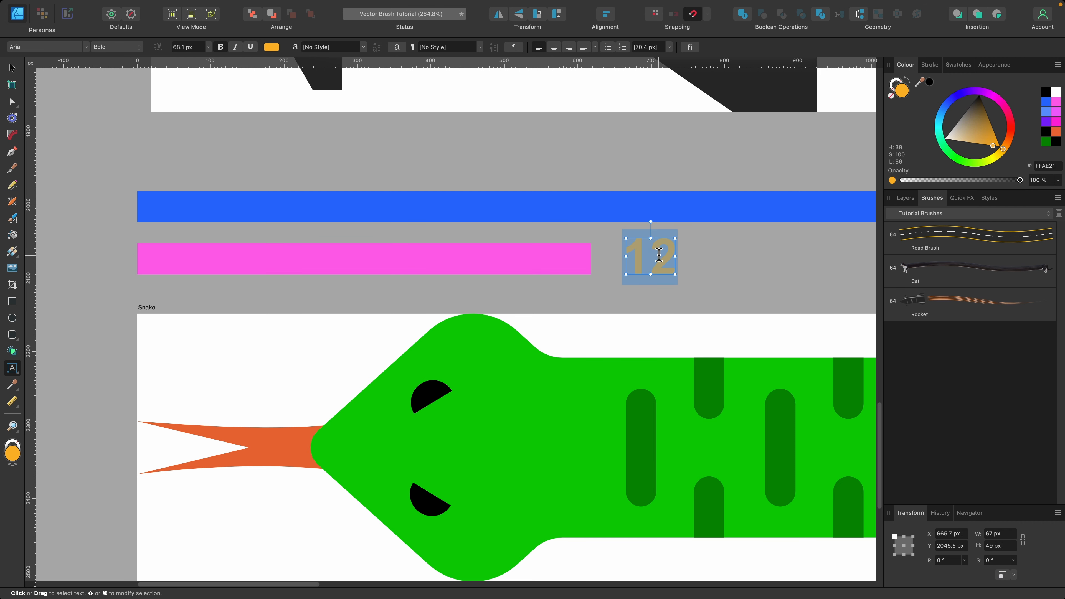
{"action": "key", "text": "super+v"}
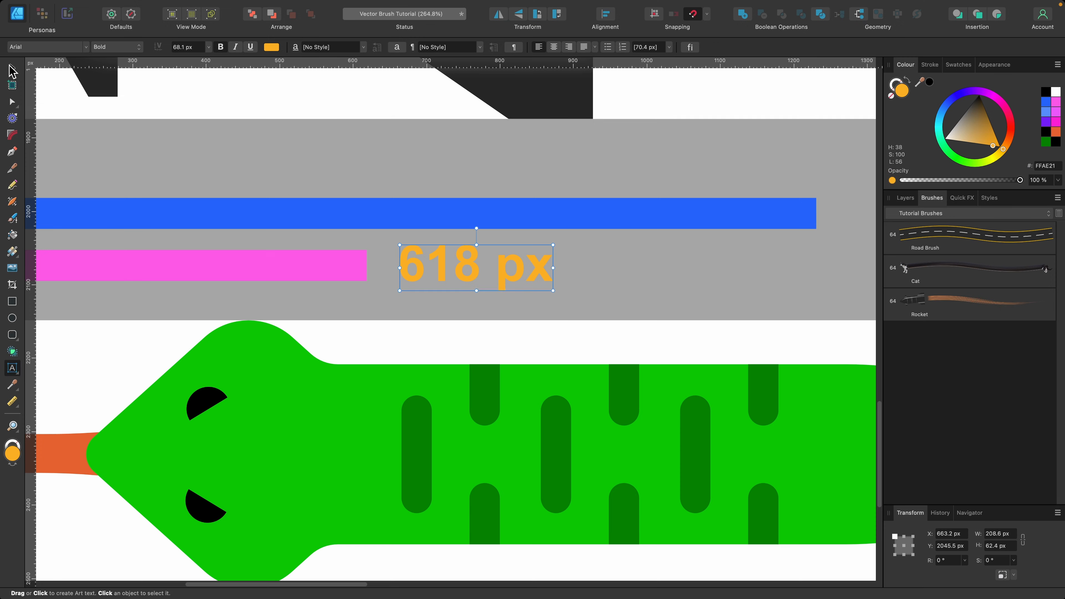
{"action": "key", "text": "Escape"}
Step: Place a copy of the 618 px label beside the blue rectangle and replace its text with that rectangle's copied width, 1230 px
{"action": "scroll", "coordinate": [407, 228], "scroll_direction": "down", "scroll_amount": 3}
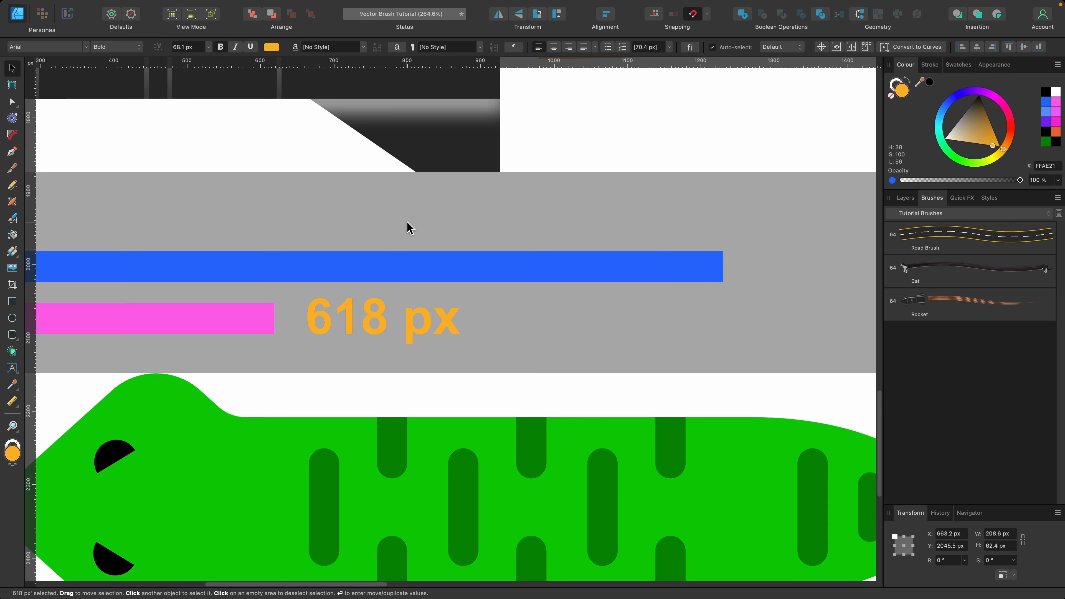
{"action": "left_click_drag", "start_coordinate": [340, 292], "coordinate": [623, 253]}
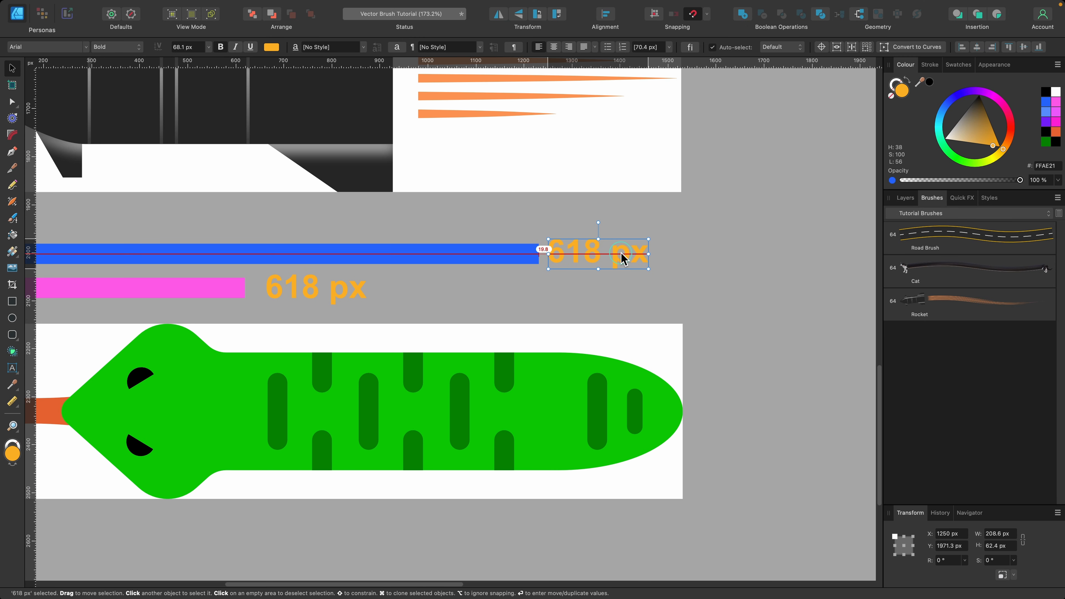
{"action": "left_click", "coordinate": [528, 252]}
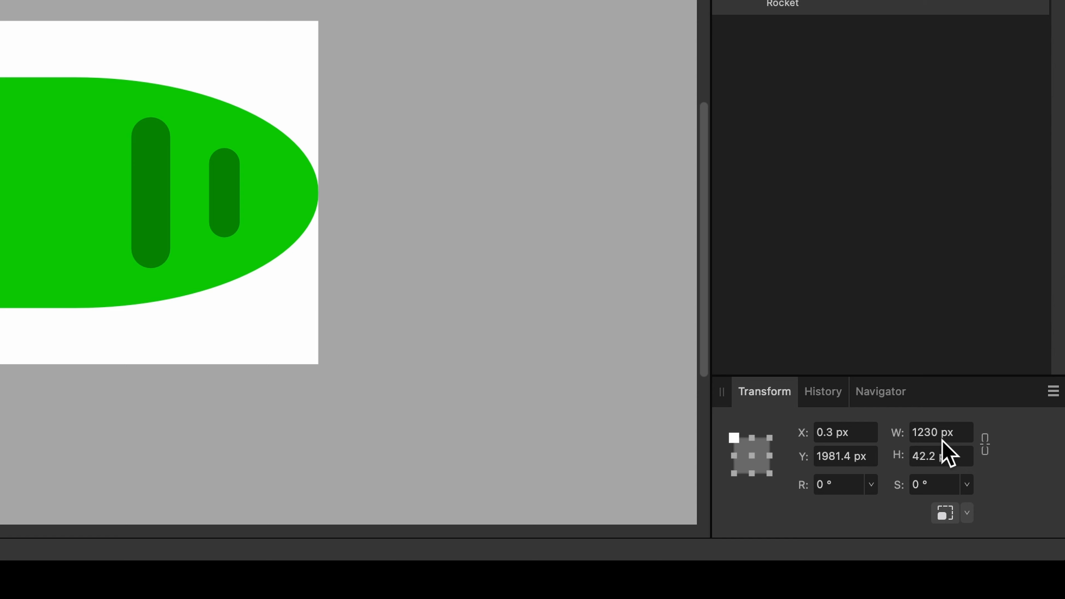
{"action": "left_click", "coordinate": [1003, 535]}
{"action": "key", "text": "super+c"}
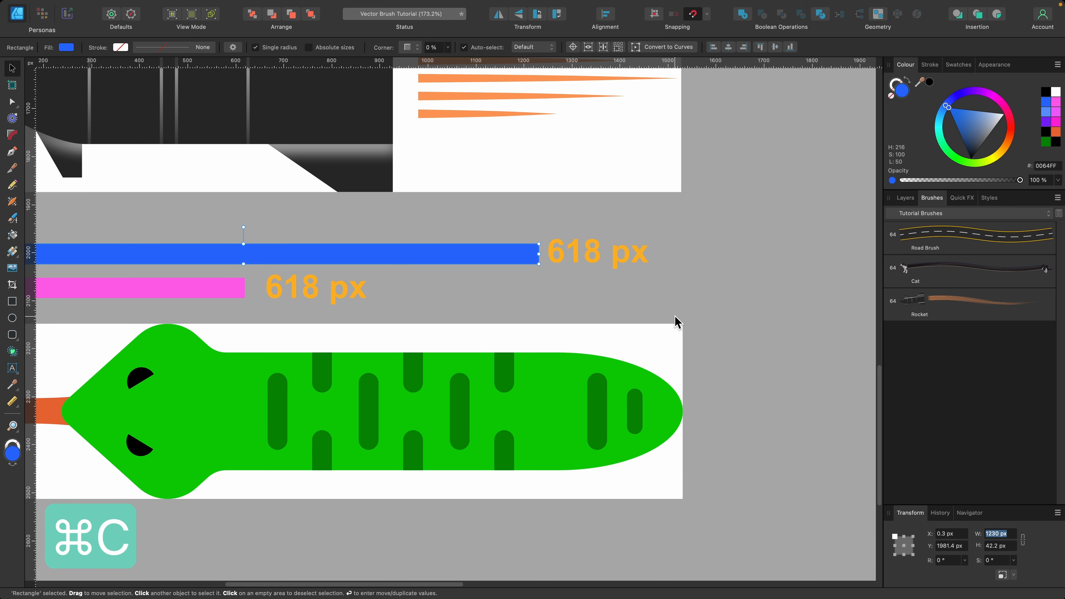
{"action": "left_click", "coordinate": [605, 259]}
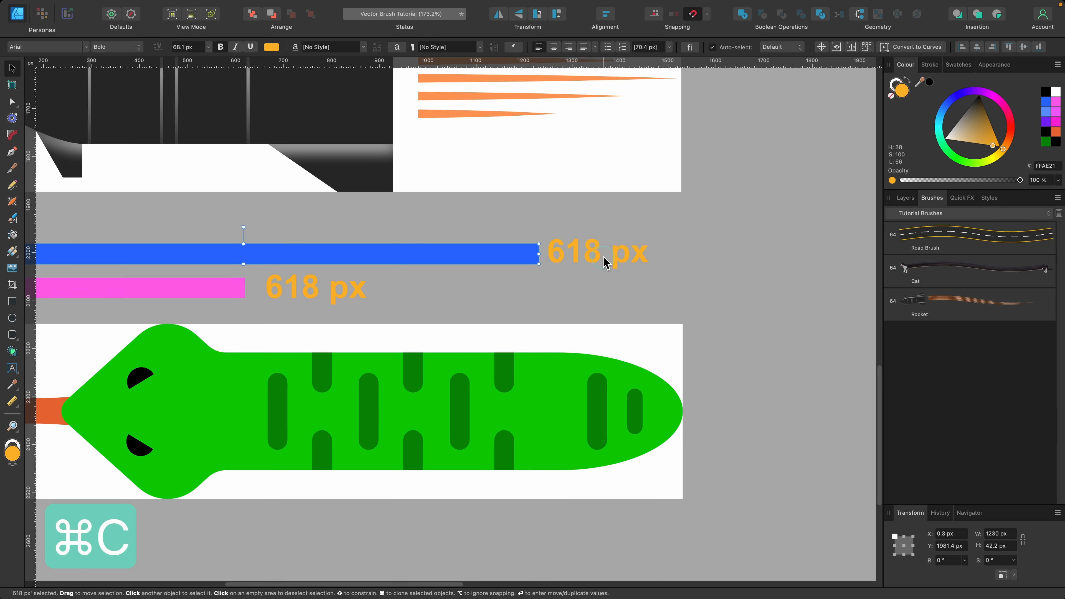
{"action": "triple_click", "coordinate": [588, 256]}
{"action": "key", "text": "super+v"}
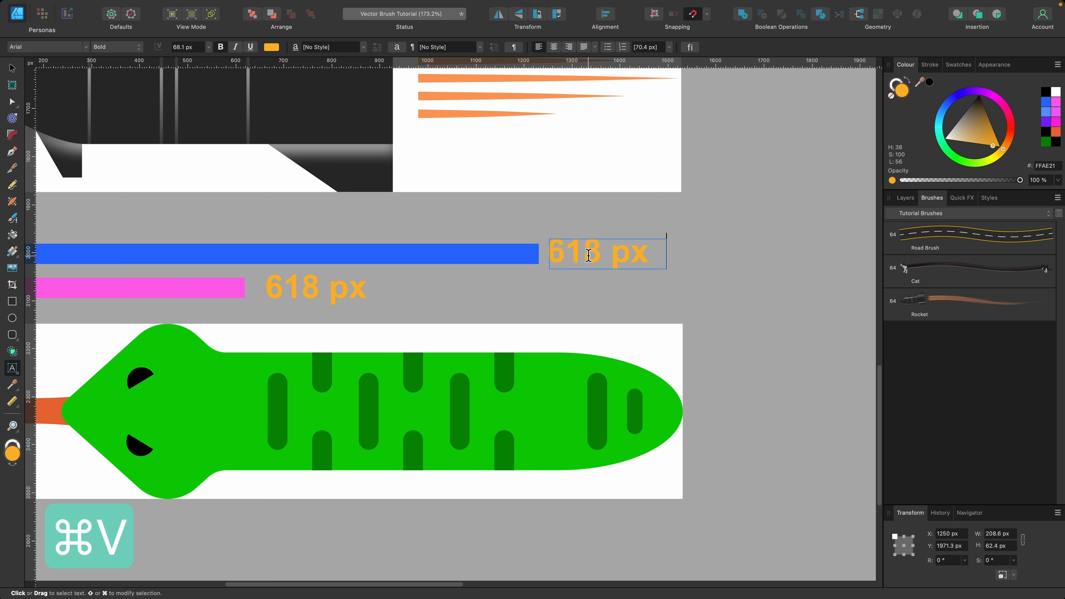
{"action": "key", "text": "Escape"}
Step: Create a new textured image brush from Snake.png in the Tutorial Brushes category
{"action": "scroll", "coordinate": [462, 308], "scroll_direction": "left", "scroll_amount": 3}
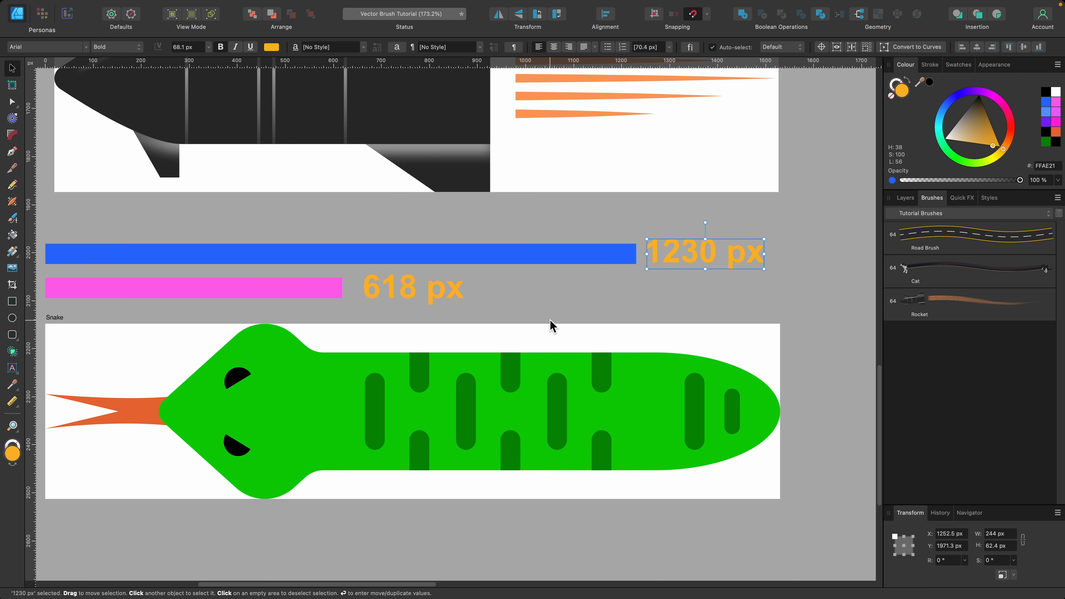
{"action": "scroll", "coordinate": [551, 326], "scroll_direction": "down", "scroll_amount": 5}
{"action": "scroll", "coordinate": [551, 325], "scroll_direction": "up", "scroll_amount": 5}
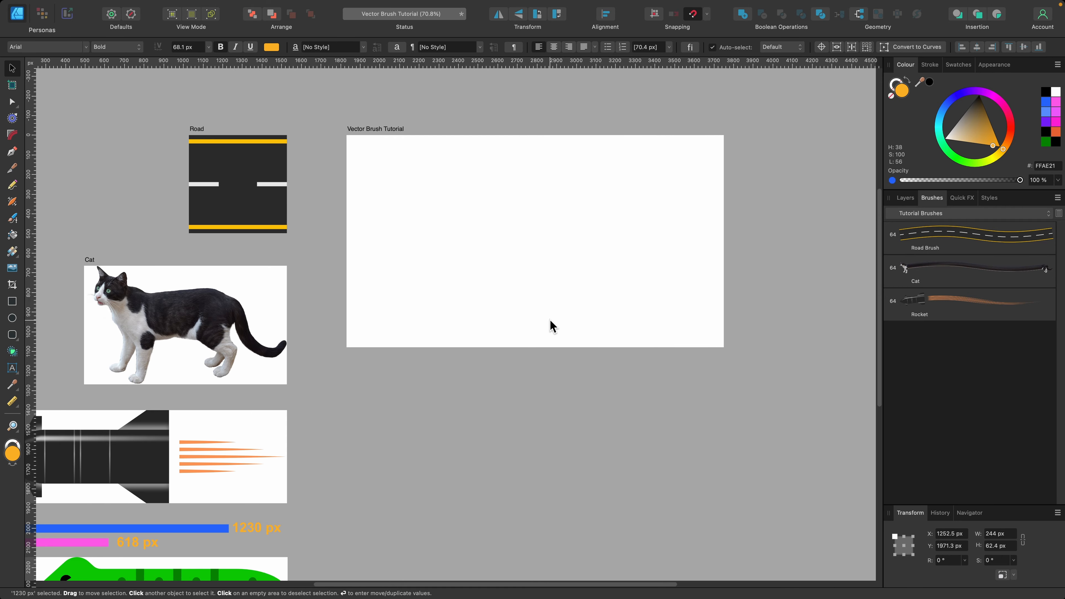
{"action": "scroll", "coordinate": [550, 320], "scroll_direction": "down", "scroll_amount": 1}
{"action": "scroll", "coordinate": [489, 308], "scroll_direction": "up", "scroll_amount": 3}
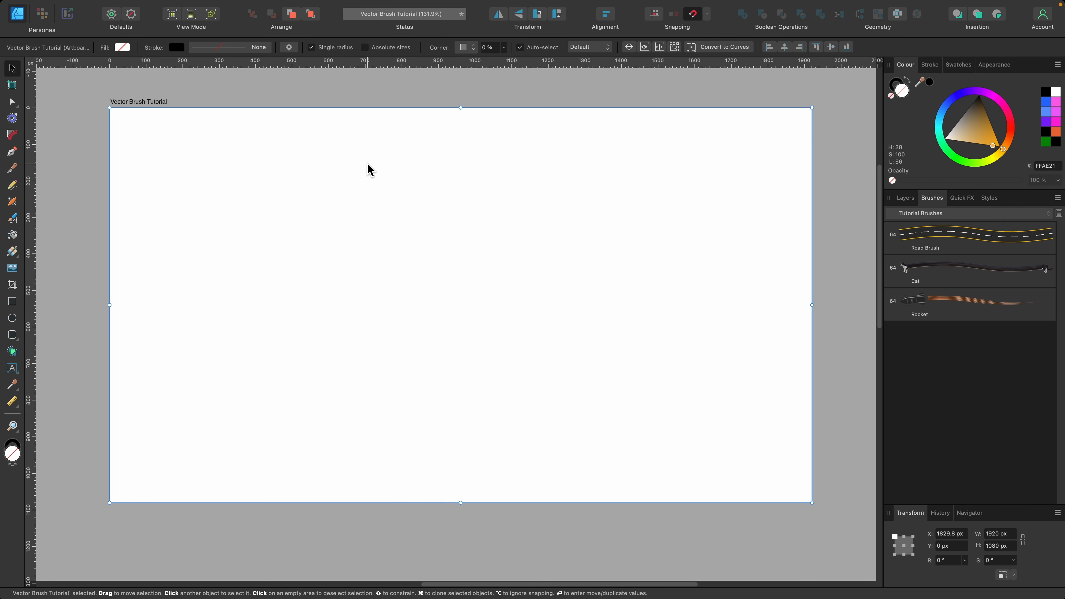
{"action": "left_click", "coordinate": [933, 201]}
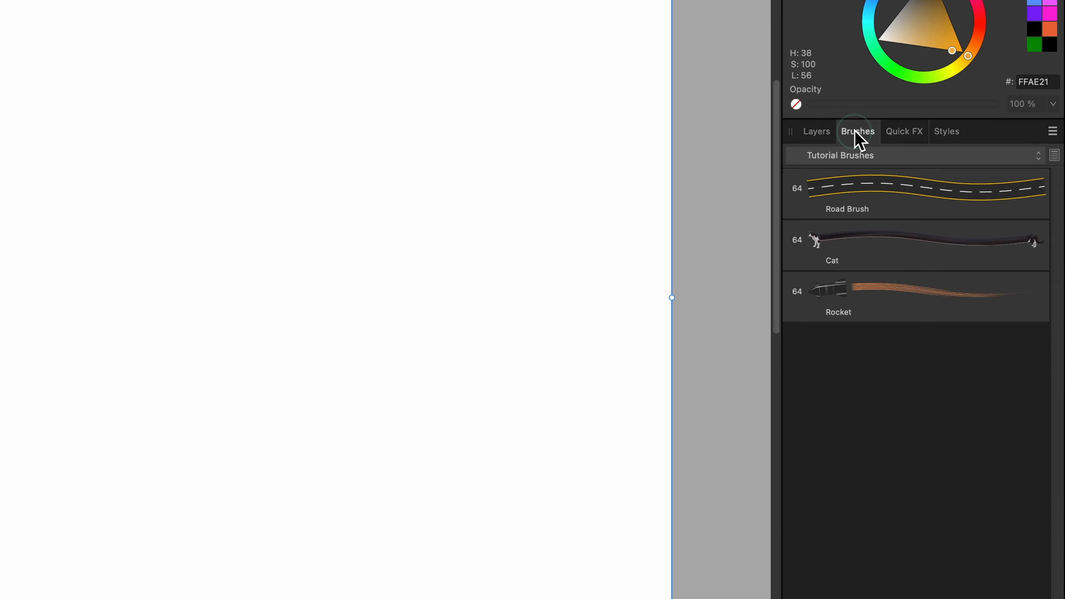
{"action": "left_click", "coordinate": [1052, 131]}
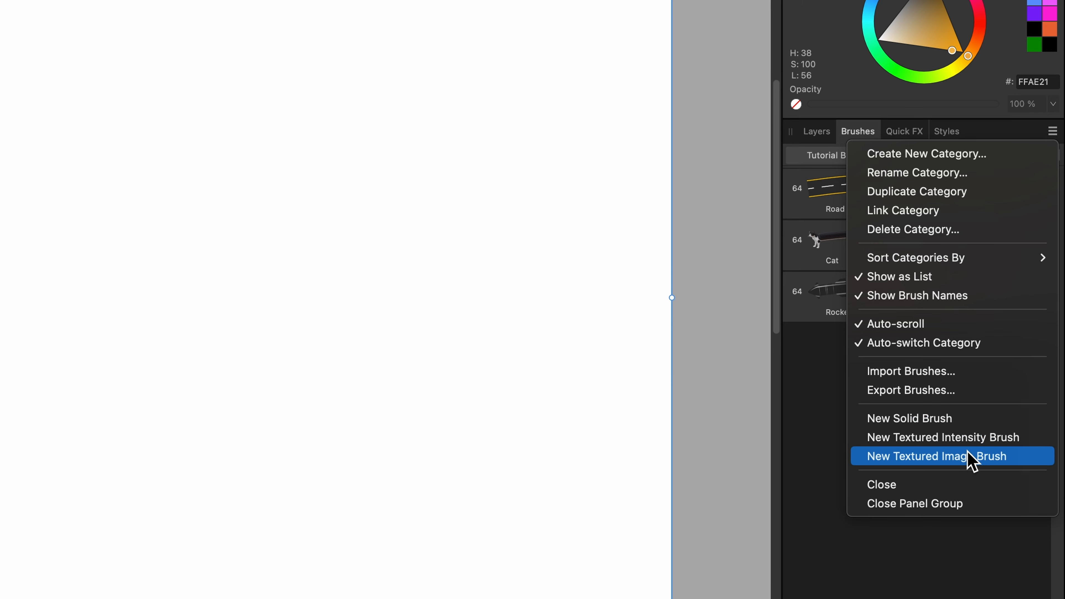
{"action": "left_click", "coordinate": [969, 458]}
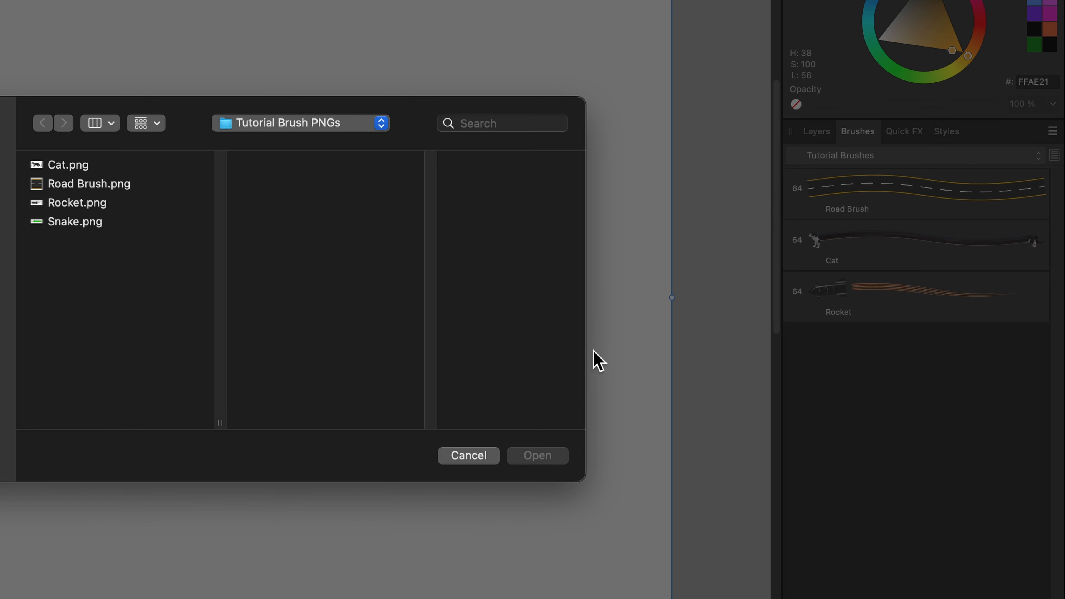
{"action": "left_click", "coordinate": [93, 227]}
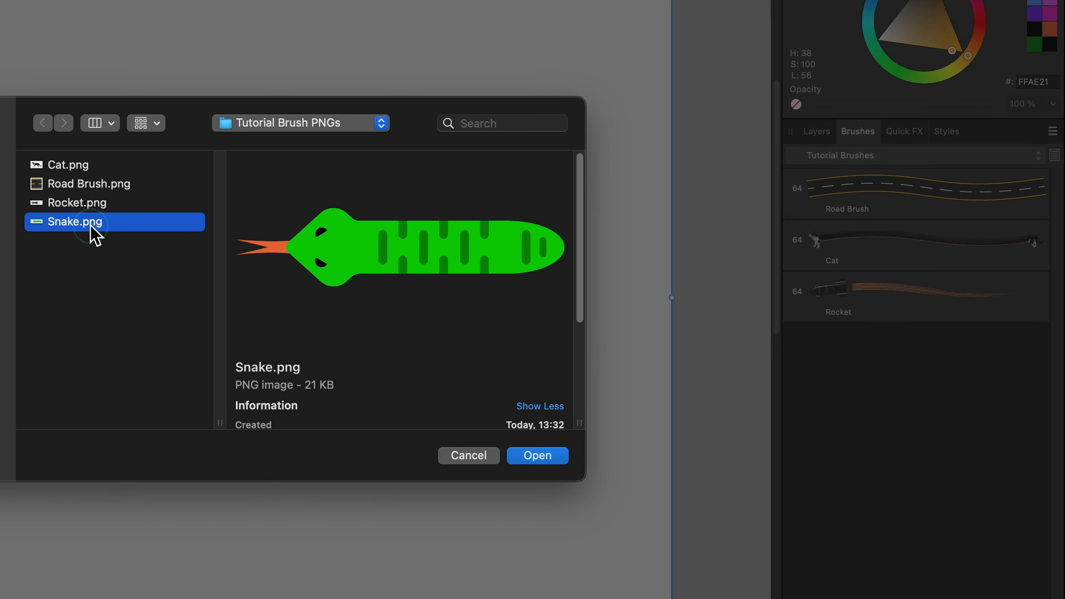
{"action": "left_click", "coordinate": [541, 456]}
Step: Open the Snake brush for editing and set its head offset to 618 px and tail offset to 1230 px
{"action": "double_click", "coordinate": [842, 341]}
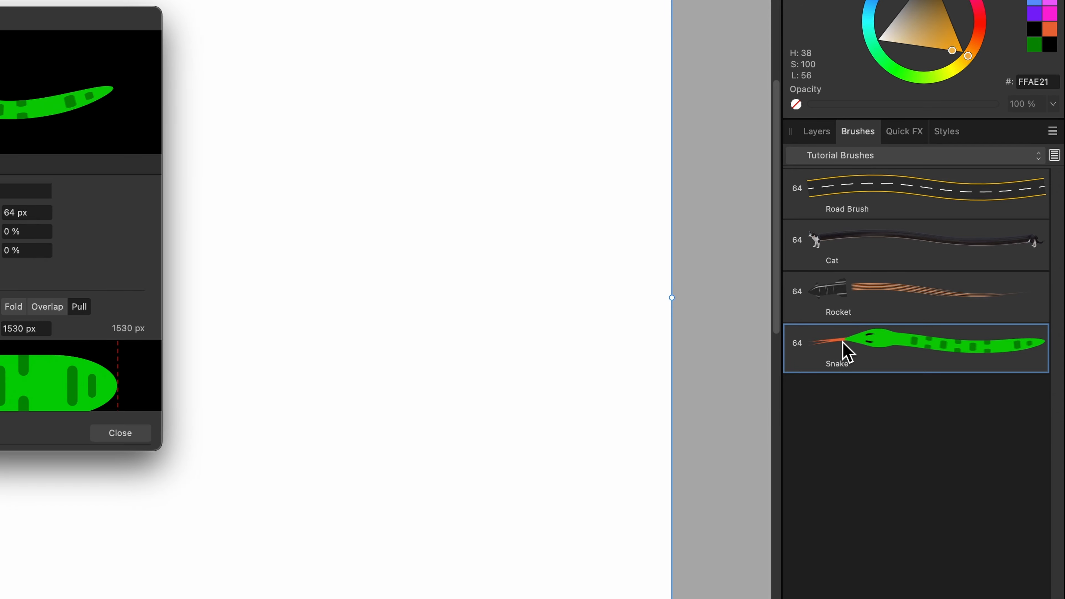
{"action": "scroll", "coordinate": [274, 476], "scroll_direction": "left", "scroll_amount": 10}
{"action": "scroll", "coordinate": [274, 477], "scroll_direction": "down", "scroll_amount": 5}
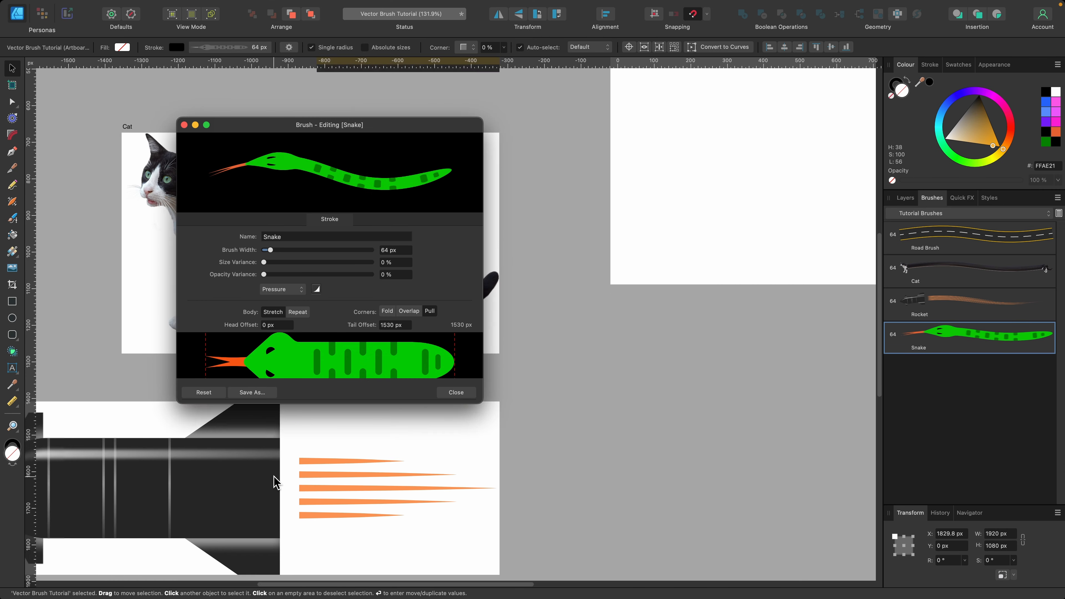
{"action": "scroll", "coordinate": [273, 476], "scroll_direction": "down", "scroll_amount": 6}
{"action": "scroll", "coordinate": [273, 477], "scroll_direction": "left", "scroll_amount": 4}
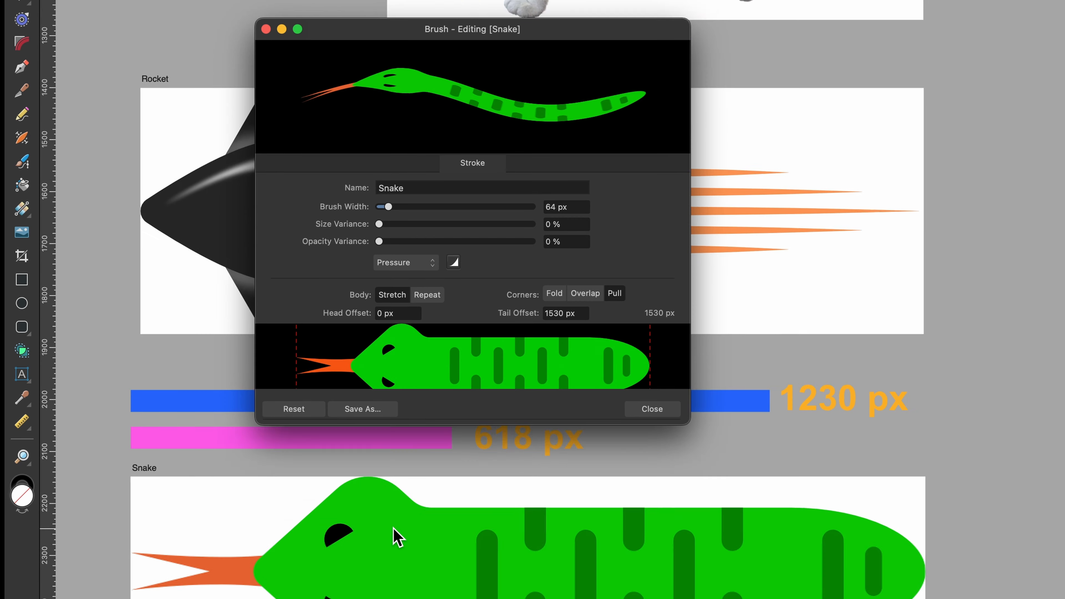
{"action": "scroll", "coordinate": [273, 476], "scroll_direction": "up", "scroll_amount": 2}
{"action": "scroll", "coordinate": [273, 476], "scroll_direction": "right", "scroll_amount": 1}
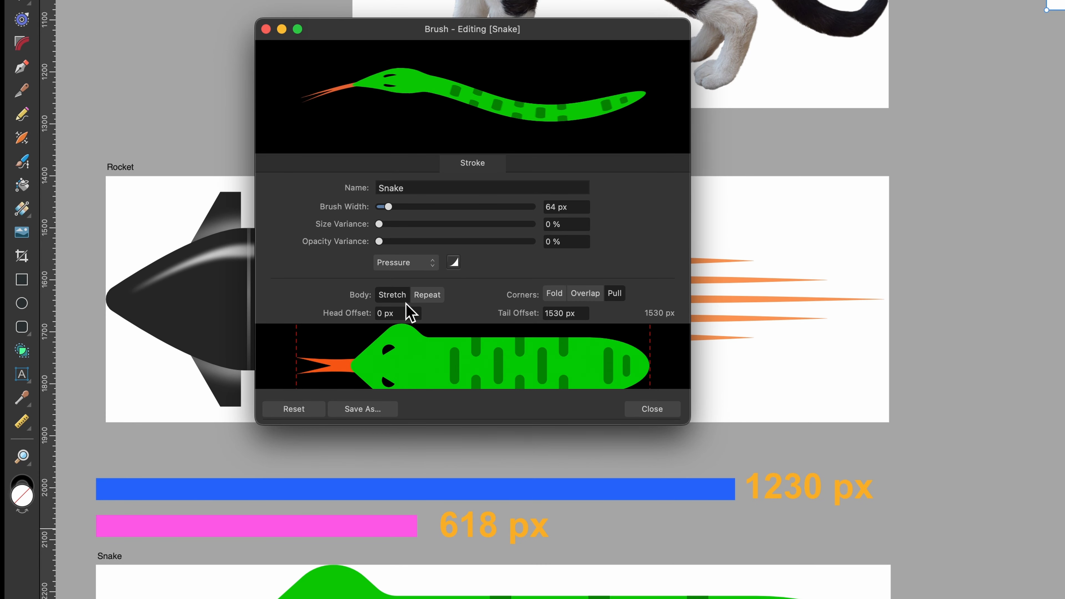
{"action": "left_click", "coordinate": [402, 313]}
{"action": "type", "text": "618"}
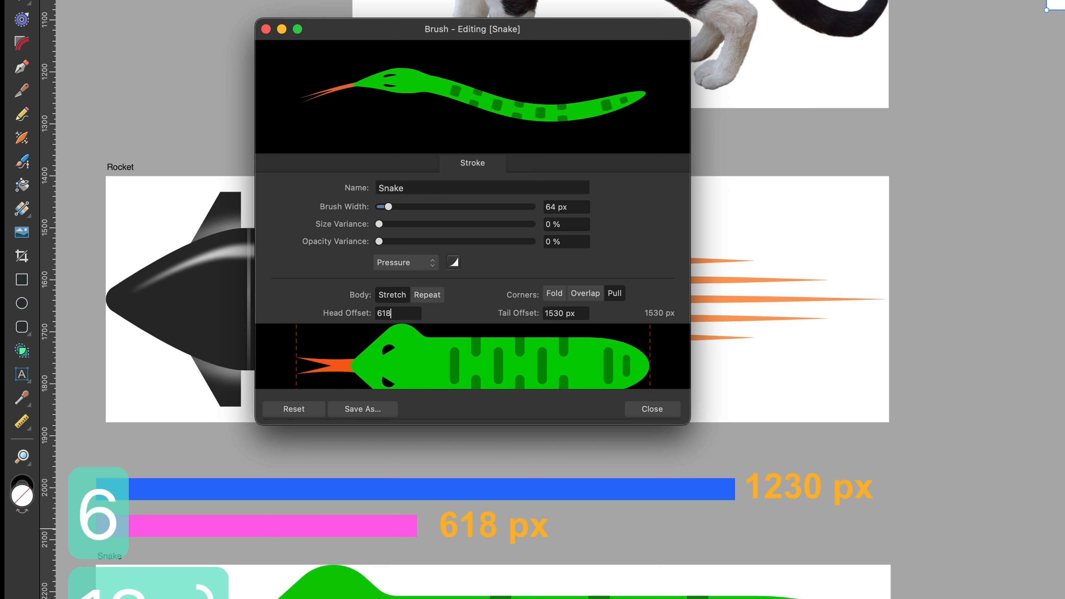
{"action": "key", "text": "Return"}
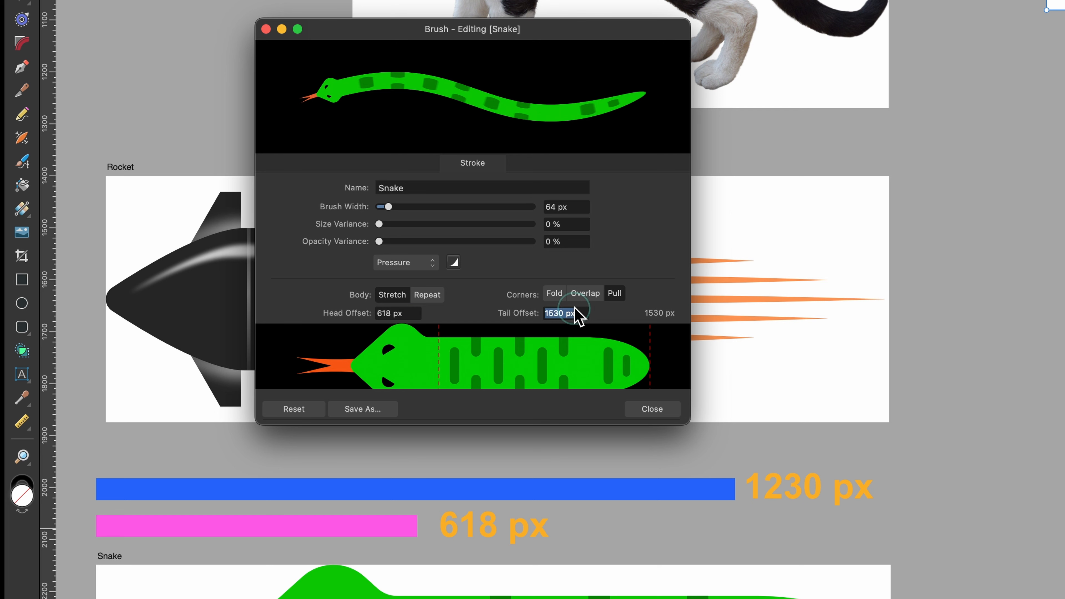
{"action": "type", "text": "1230"}
{"action": "key", "text": "Return"}
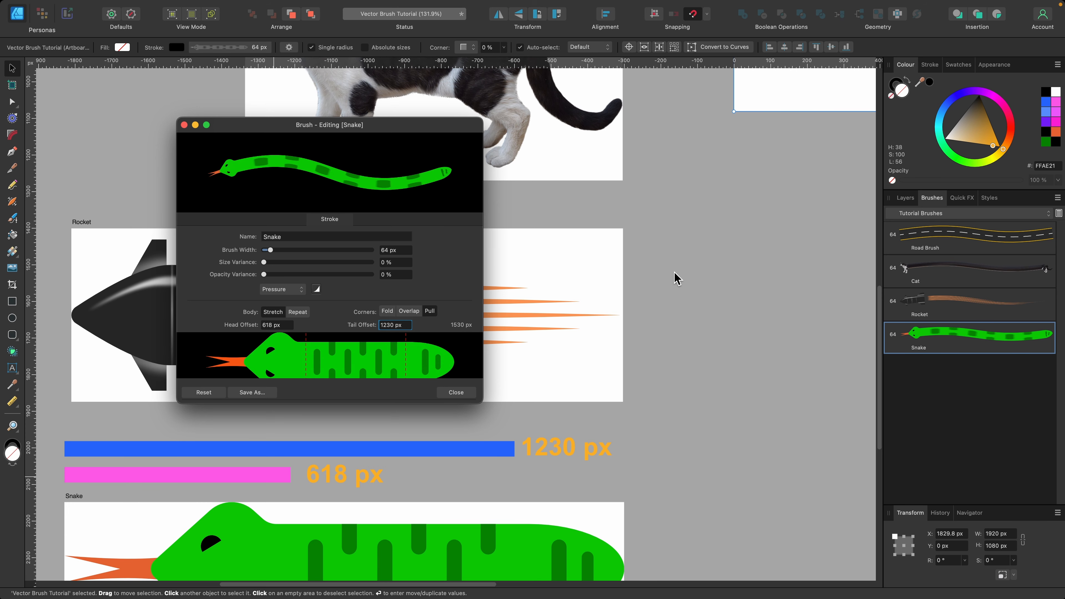
Step: Set the Snake brush's body to Repeat, paint a winding stroke down the Vector Brush Tutorial artboard and close the brush editor
{"action": "scroll", "coordinate": [675, 273], "scroll_direction": "up", "scroll_amount": 10}
{"action": "scroll", "coordinate": [674, 273], "scroll_direction": "right", "scroll_amount": 10}
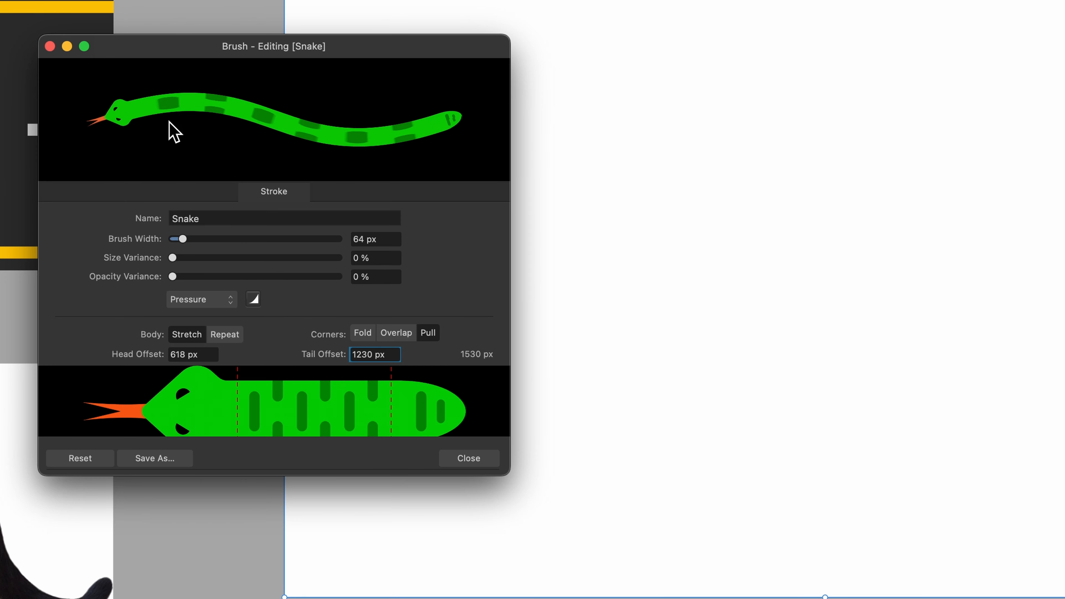
{"action": "left_click", "coordinate": [229, 335]}
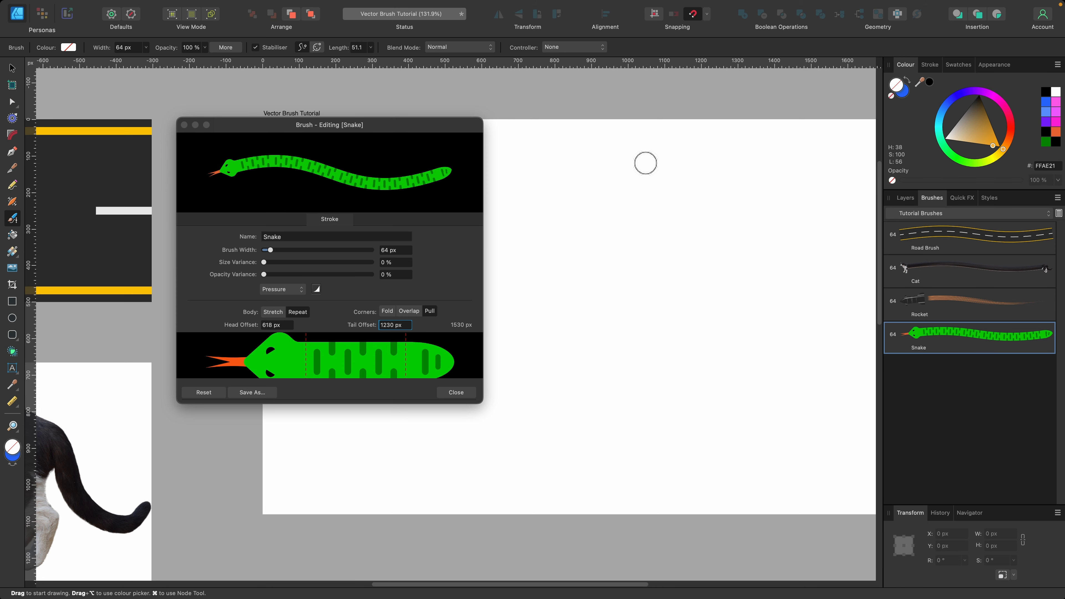
{"action": "mouse_move", "coordinate": [645, 163]}
{"action": "left_mouse_down"}
{"action": "mouse_move", "coordinate": [658, 112]}
{"action": "mouse_move", "coordinate": [648, 173]}
{"action": "mouse_move", "coordinate": [684, 261]}
{"action": "mouse_move", "coordinate": [654, 304]}
{"action": "mouse_move", "coordinate": [584, 337]}
{"action": "mouse_move", "coordinate": [545, 374]}
{"action": "mouse_move", "coordinate": [556, 436]}
{"action": "mouse_move", "coordinate": [581, 471]}
{"action": "mouse_move", "coordinate": [635, 529]}
{"action": "mouse_move", "coordinate": [694, 558]}
{"action": "left_mouse_up"}
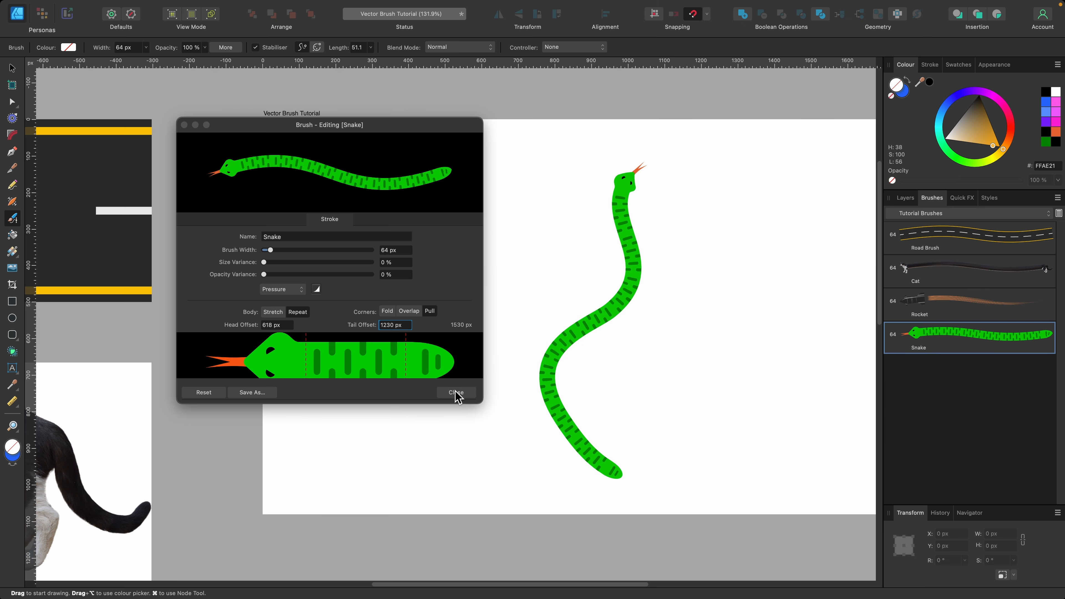
{"action": "left_click", "coordinate": [426, 416]}
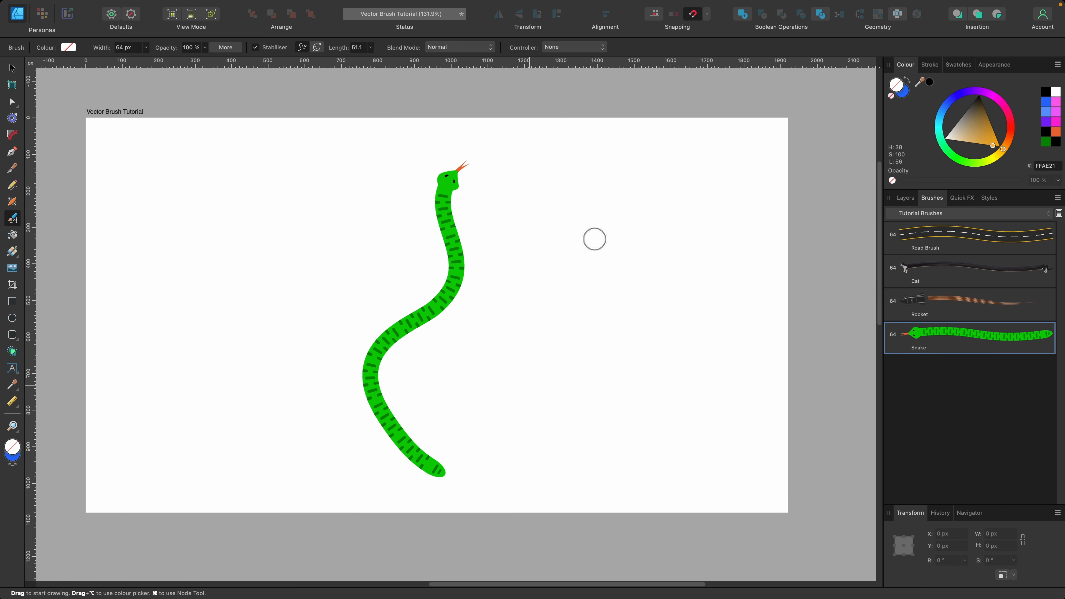
Step: Increase the brush width to about 128.7 px
{"action": "key", "text": "bracketright"}
{"action": "key", "text": "bracketright"}
{"action": "key", "text": "bracketright"}
{"action": "key", "text": "bracketright"}
{"action": "key", "text": "bracketright"}
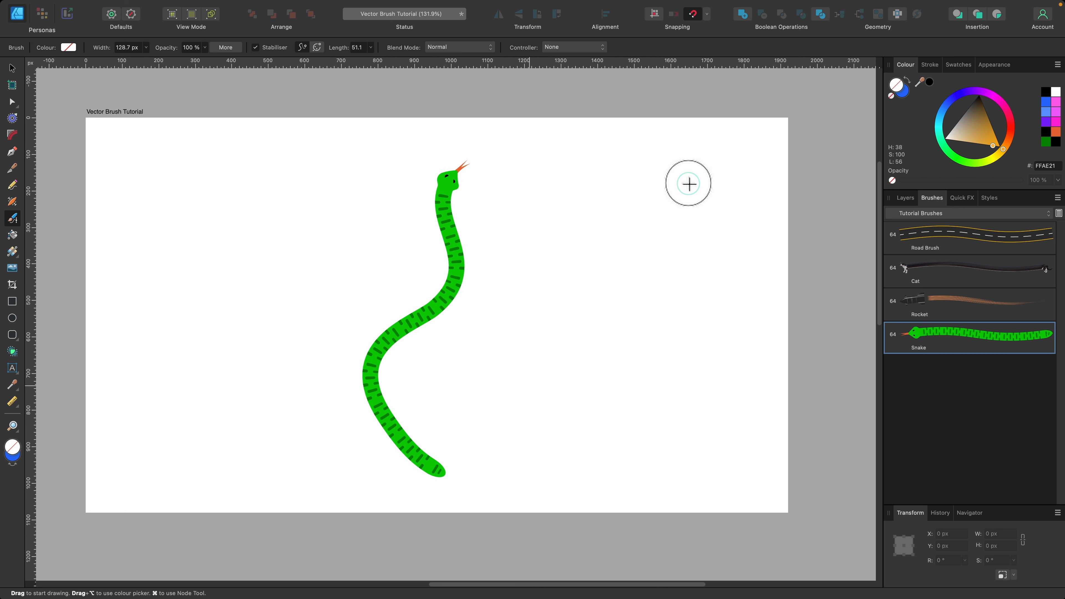
Step: Paint wide winding snake strokes across the artboard and delete every snake stroke, including the narrower one
{"action": "mouse_move", "coordinate": [683, 181]}
{"action": "left_mouse_down"}
{"action": "mouse_move", "coordinate": [406, 172]}
{"action": "mouse_move", "coordinate": [349, 181]}
{"action": "mouse_move", "coordinate": [309, 240]}
{"action": "mouse_move", "coordinate": [308, 362]}
{"action": "mouse_move", "coordinate": [257, 394]}
{"action": "mouse_move", "coordinate": [189, 378]}
{"action": "mouse_move", "coordinate": [177, 260]}
{"action": "mouse_move", "coordinate": [186, 221]}
{"action": "mouse_move", "coordinate": [174, 198]}
{"action": "mouse_move", "coordinate": [119, 179]}
{"action": "left_mouse_up"}
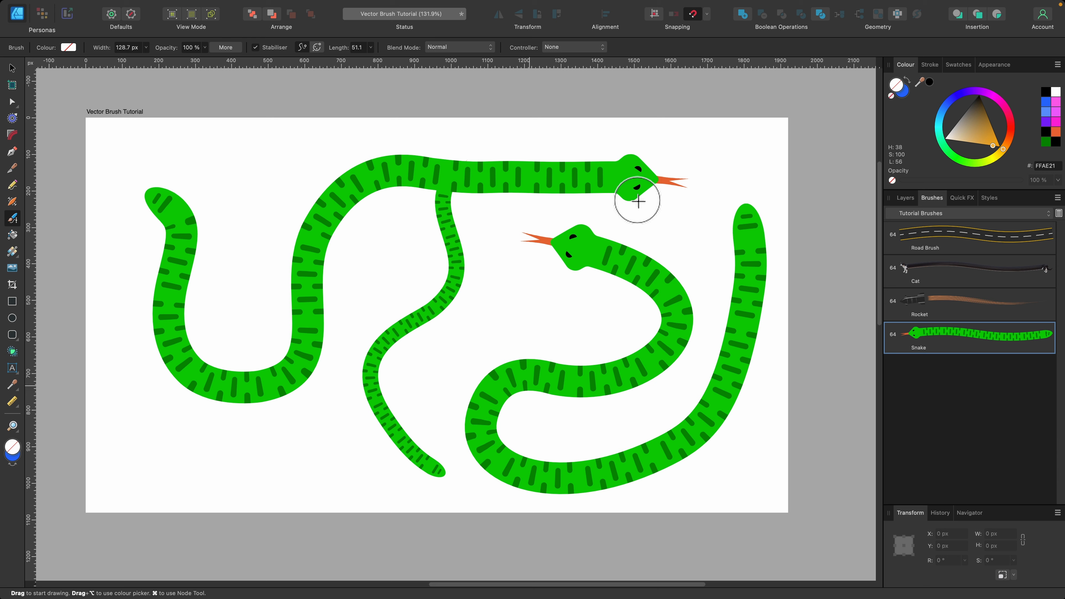
{"action": "key", "text": "v"}
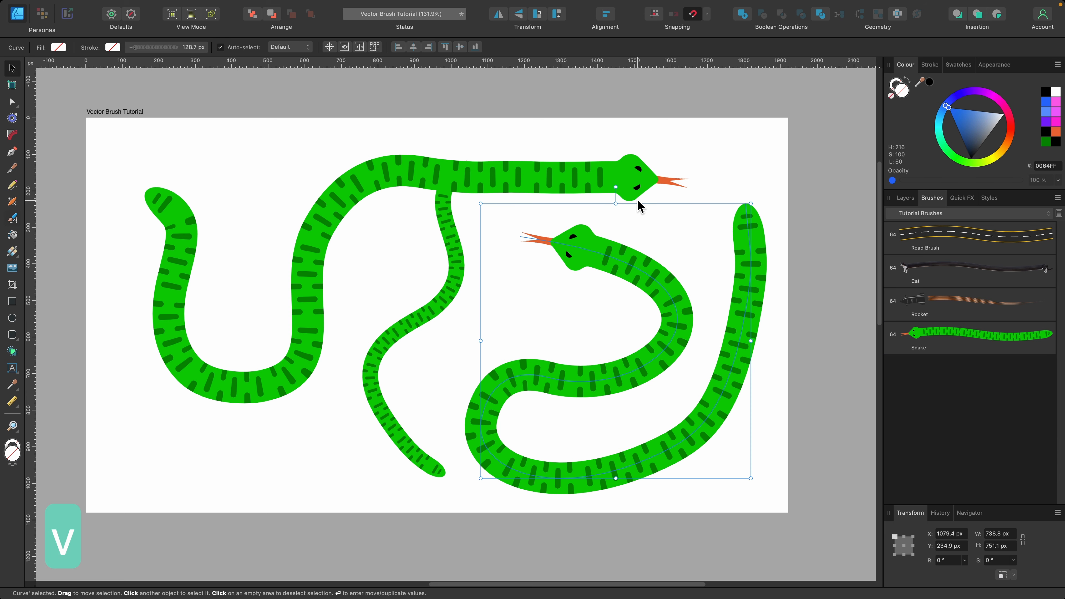
{"action": "key", "text": "BackSpace"}
{"action": "key", "text": "BackSpace"}
{"action": "key", "text": "BackSpace"}
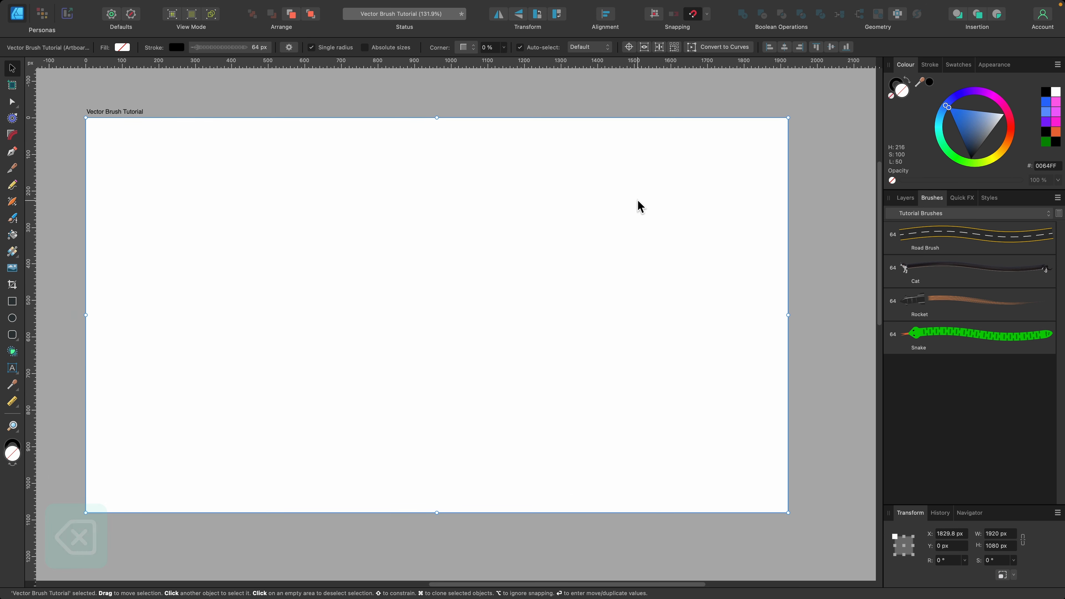
Step: Paint one S-shaped stroke across the artboard with the Snake brush at a width of 148 px
{"action": "key", "text": "b"}
{"action": "left_click", "coordinate": [910, 335]}
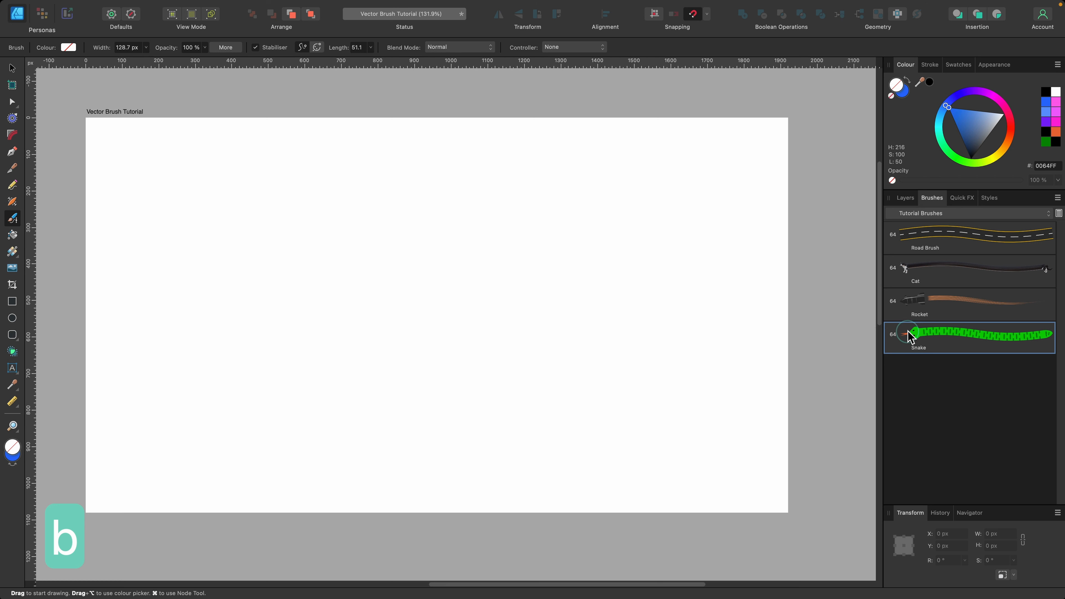
{"action": "mouse_move", "coordinate": [676, 245]}
{"action": "left_mouse_down"}
{"action": "mouse_move", "coordinate": [564, 175]}
{"action": "mouse_move", "coordinate": [517, 167]}
{"action": "mouse_move", "coordinate": [460, 194]}
{"action": "mouse_move", "coordinate": [437, 235]}
{"action": "mouse_move", "coordinate": [432, 360]}
{"action": "mouse_move", "coordinate": [414, 409]}
{"action": "mouse_move", "coordinate": [348, 424]}
{"action": "mouse_move", "coordinate": [294, 394]}
{"action": "mouse_move", "coordinate": [243, 230]}
{"action": "mouse_move", "coordinate": [203, 221]}
{"action": "mouse_move", "coordinate": [169, 233]}
{"action": "mouse_move", "coordinate": [129, 295]}
{"action": "left_mouse_up"}
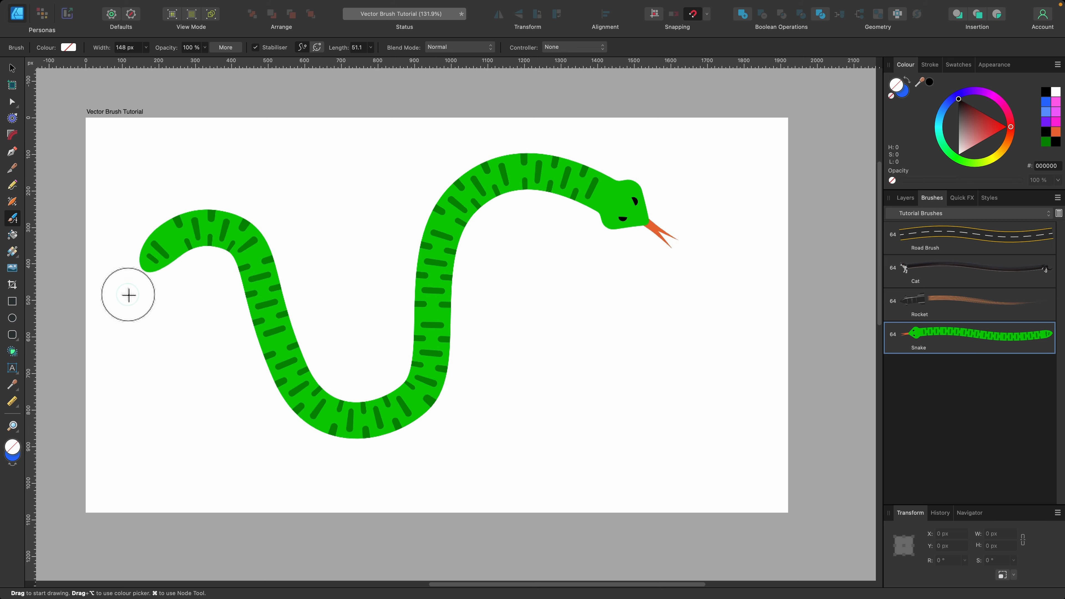
Step: Select the snake stroke and recolour its stroke to blue
{"action": "left_click", "coordinate": [12, 69]}
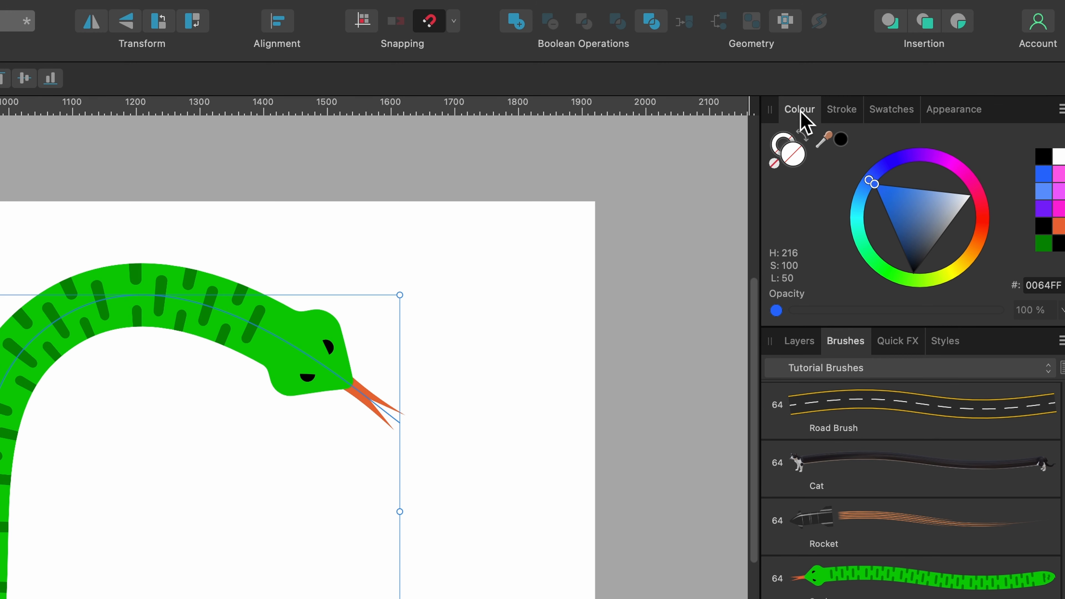
{"action": "left_click", "coordinate": [779, 135]}
{"action": "left_click_drag", "start_coordinate": [874, 181], "coordinate": [852, 187]}
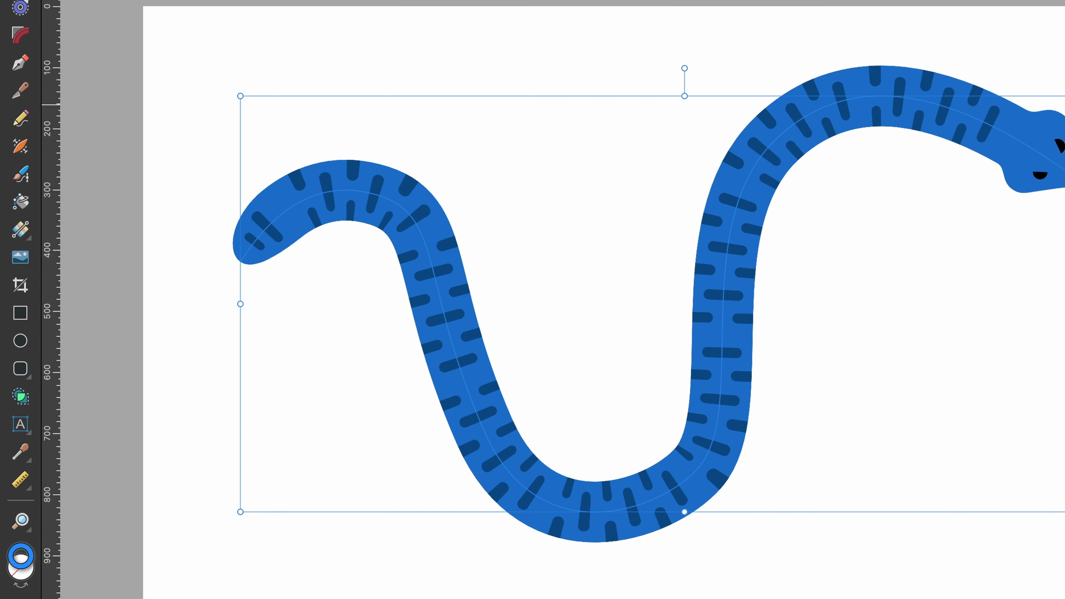
Step: Apply a linear gradient to the snake's stroke from head to tail and make the head-end stop green
{"action": "left_click", "coordinate": [18, 231]}
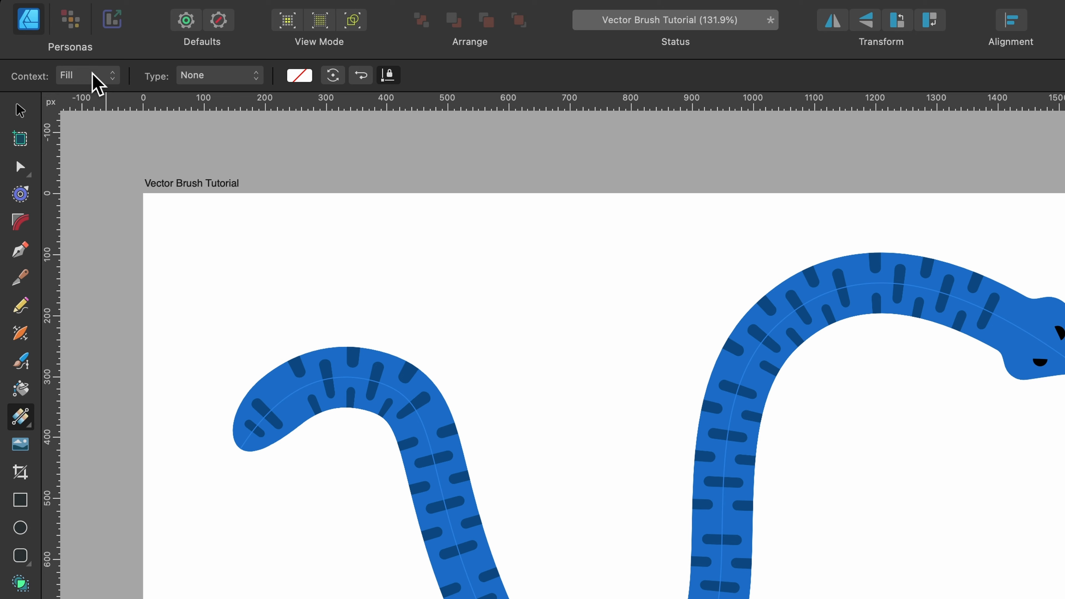
{"action": "left_click", "coordinate": [89, 77]}
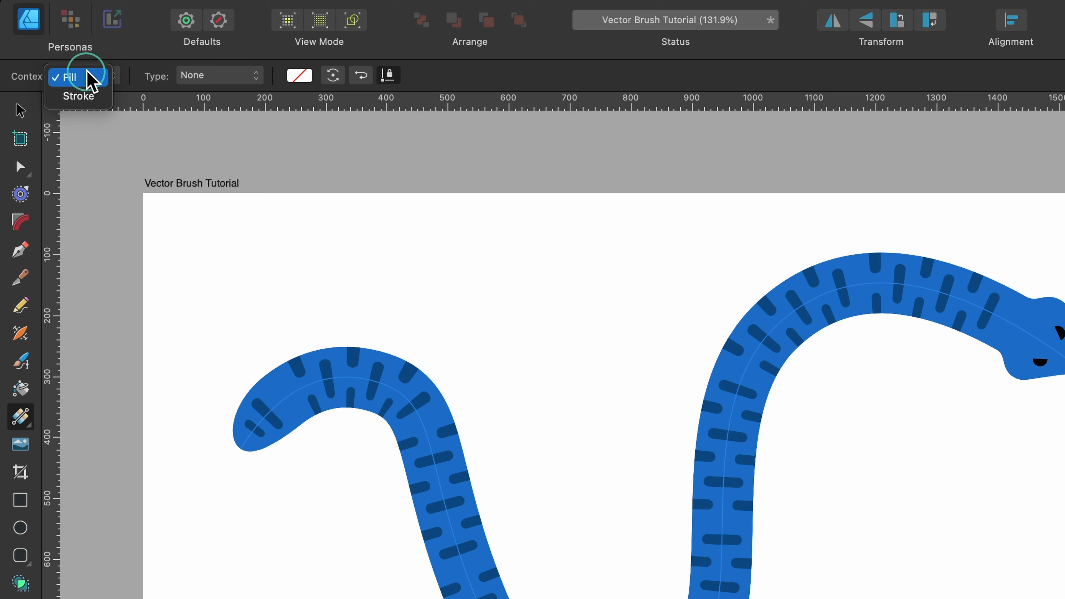
{"action": "left_click", "coordinate": [89, 96]}
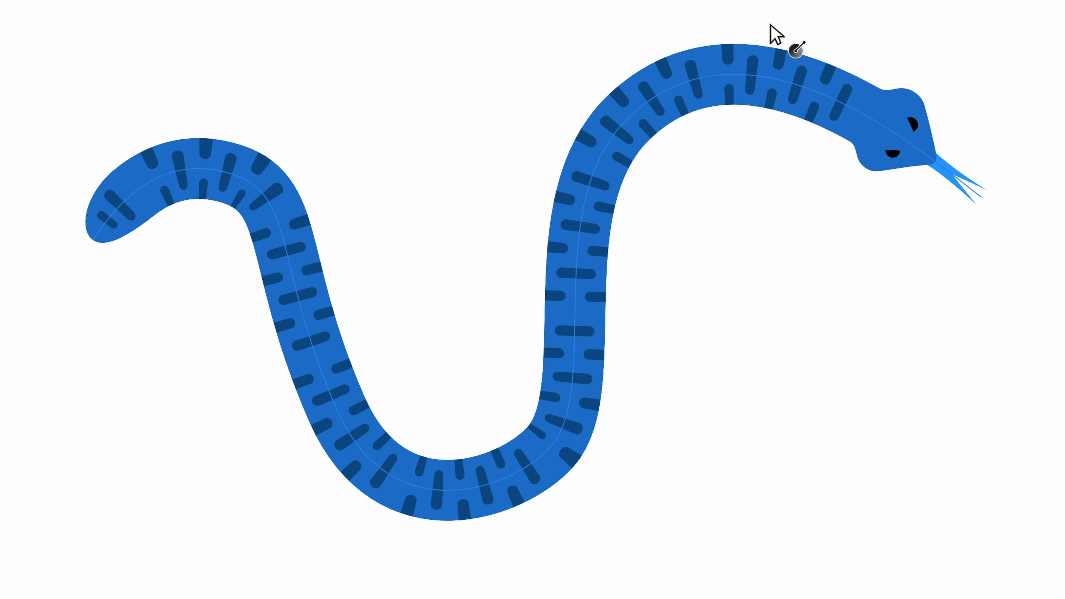
{"action": "left_click_drag", "start_coordinate": [847, 105], "coordinate": [180, 191]}
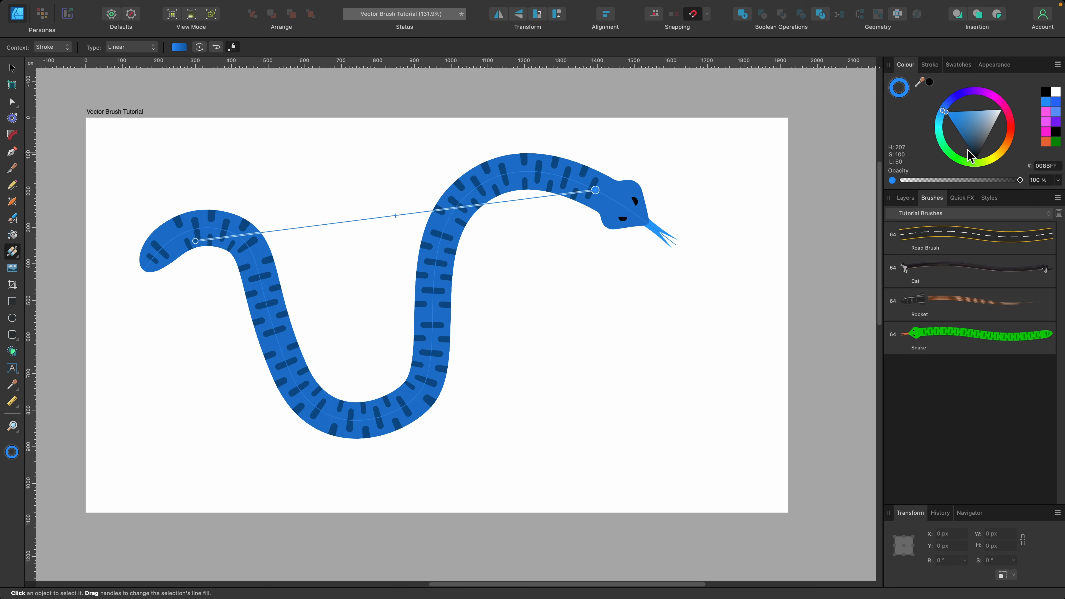
{"action": "left_click", "coordinate": [961, 159]}
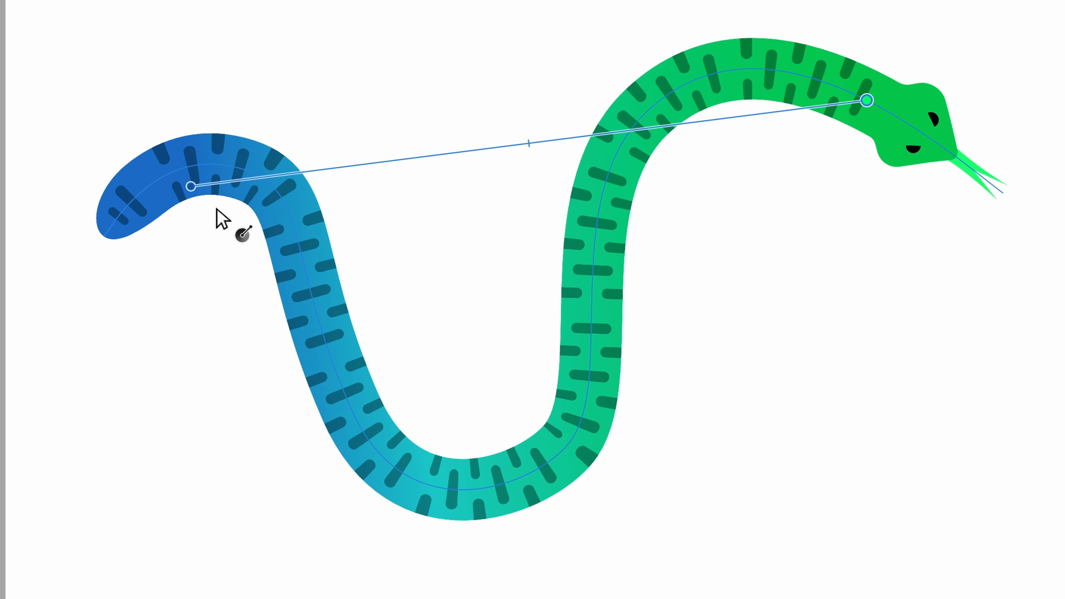
Step: Change the gradient's tail-end stop to a dark orange
{"action": "left_click", "coordinate": [192, 186]}
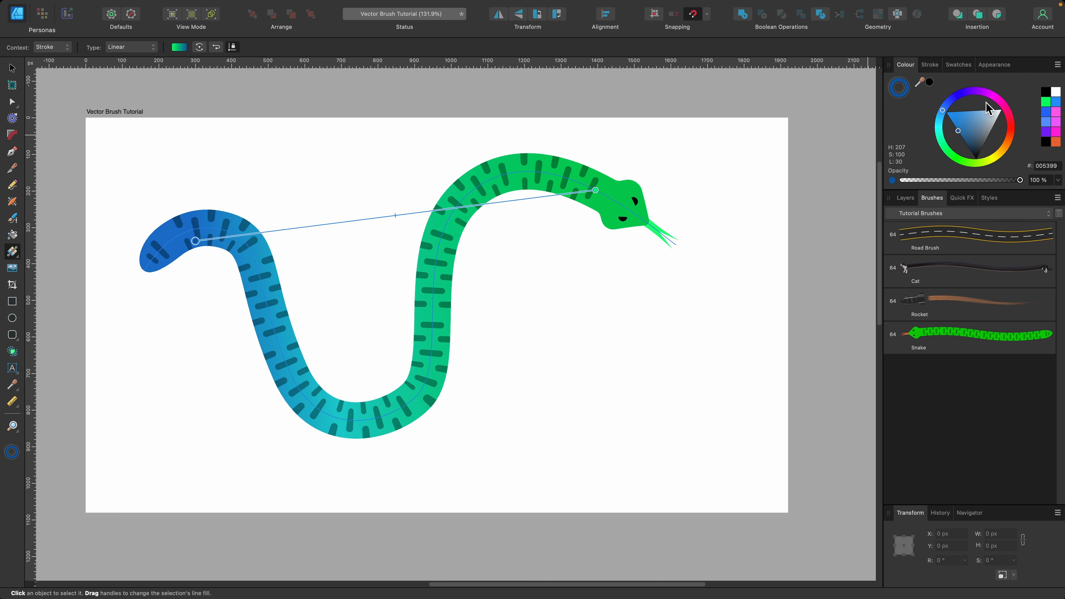
{"action": "left_click", "coordinate": [1006, 146]}
{"action": "left_click", "coordinate": [1006, 144]}
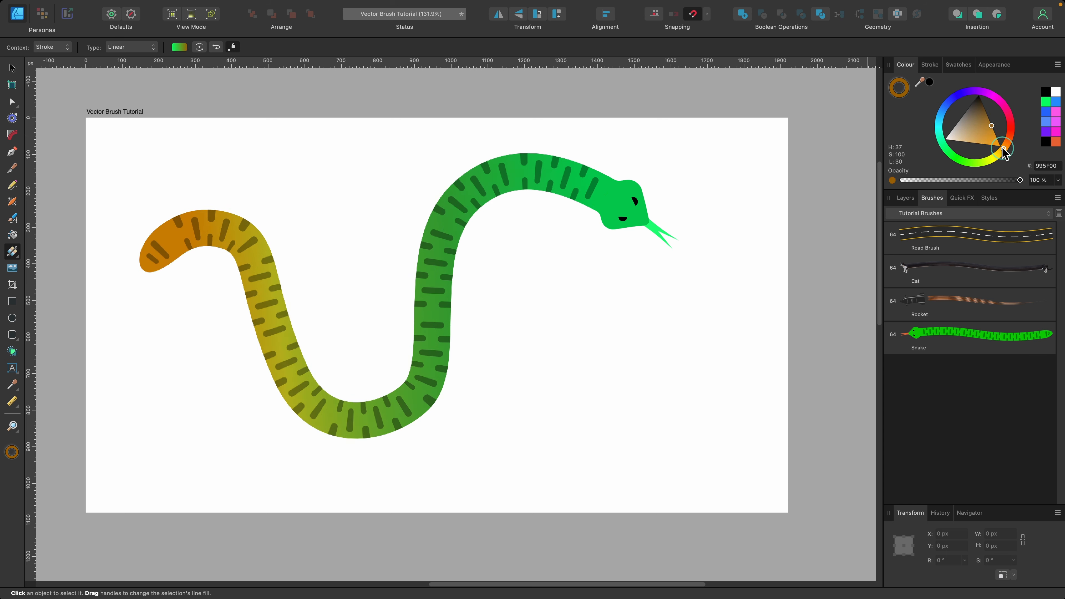
Step: Paint a second winding snake with the green-to-orange gradient, crossing the first one
{"action": "scroll", "coordinate": [659, 232], "scroll_direction": "up", "scroll_amount": 3}
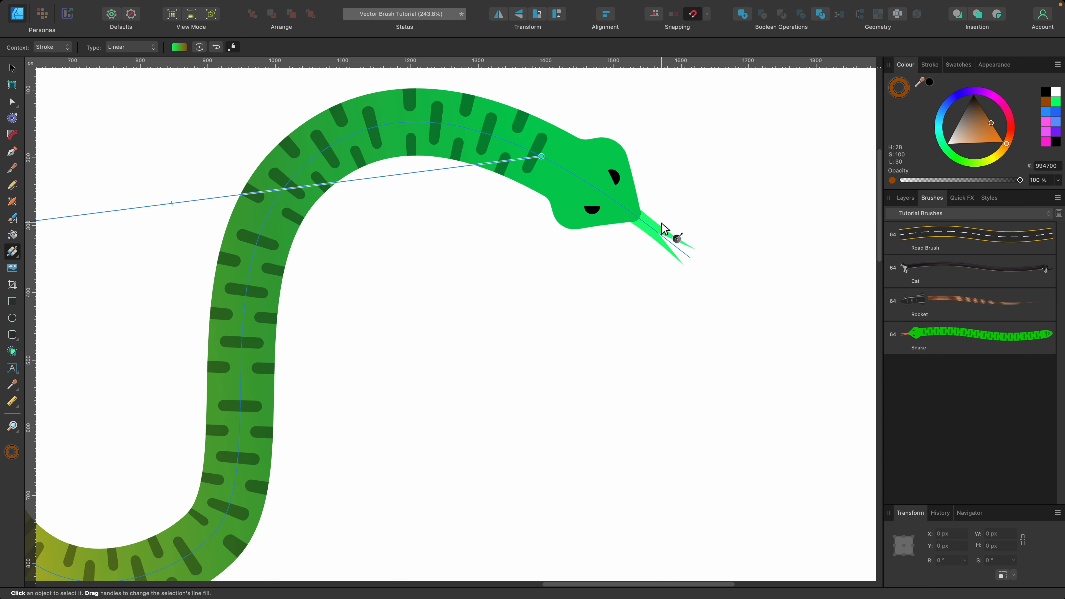
{"action": "scroll", "coordinate": [663, 232], "scroll_direction": "down", "scroll_amount": 3}
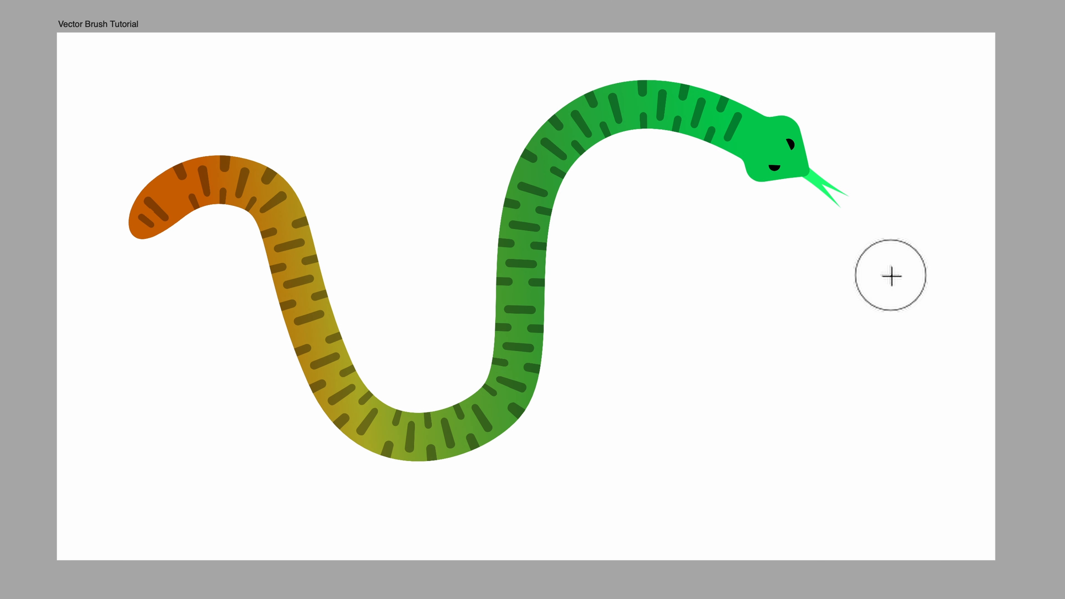
{"action": "mouse_move", "coordinate": [892, 276]}
{"action": "left_mouse_down"}
{"action": "mouse_move", "coordinate": [835, 267]}
{"action": "mouse_move", "coordinate": [736, 328]}
{"action": "mouse_move", "coordinate": [703, 432]}
{"action": "mouse_move", "coordinate": [500, 419]}
{"action": "mouse_move", "coordinate": [459, 375]}
{"action": "mouse_move", "coordinate": [379, 180]}
{"action": "mouse_move", "coordinate": [310, 120]}
{"action": "mouse_move", "coordinate": [236, 100]}
{"action": "mouse_move", "coordinate": [120, 112]}
{"action": "left_mouse_up"}
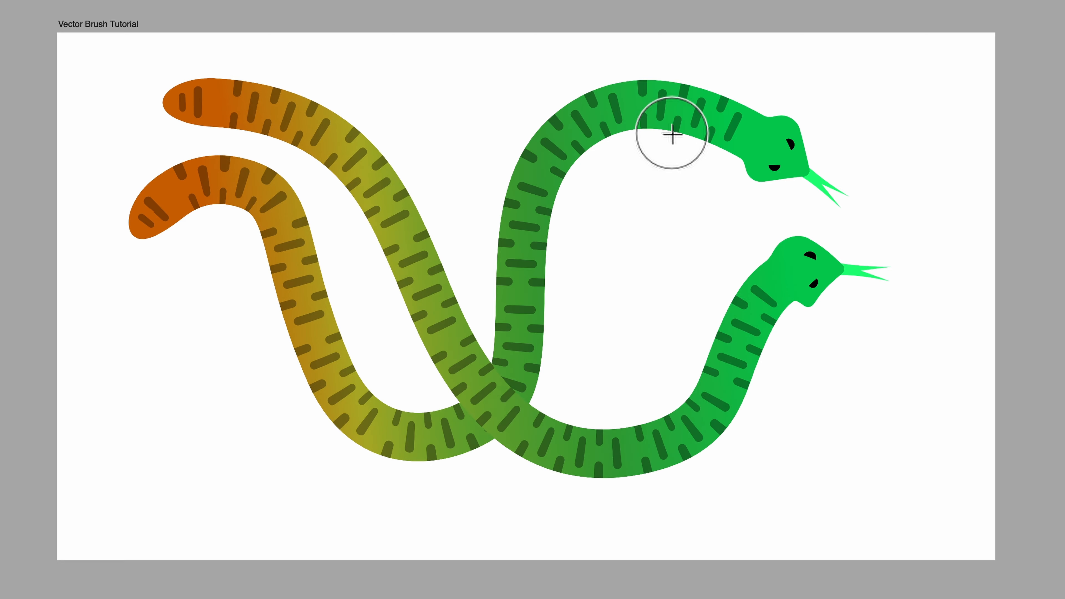
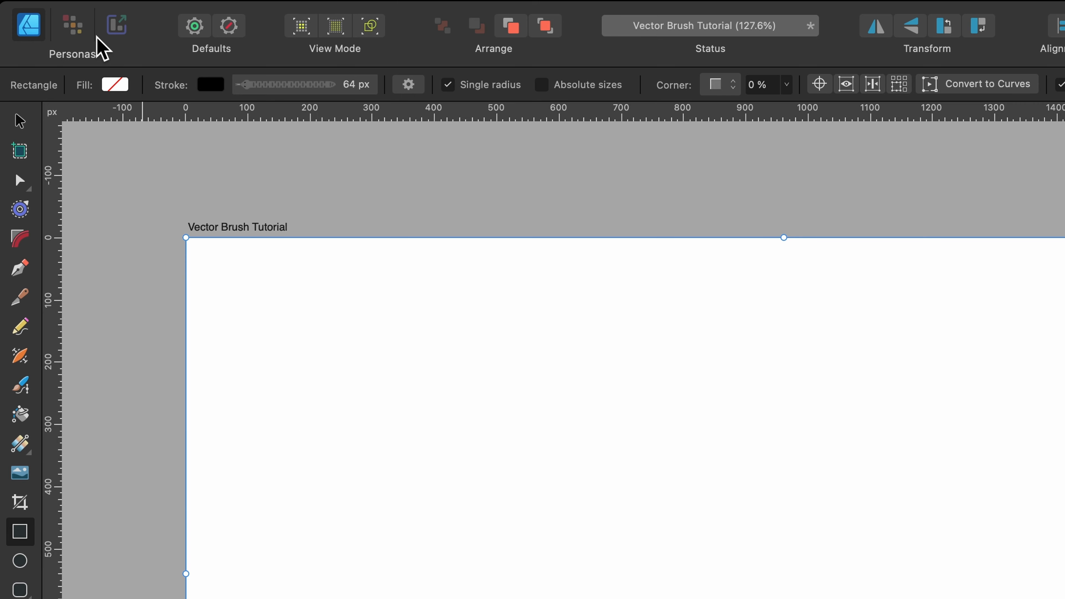
{"action": "left_click", "coordinate": [83, 30]}
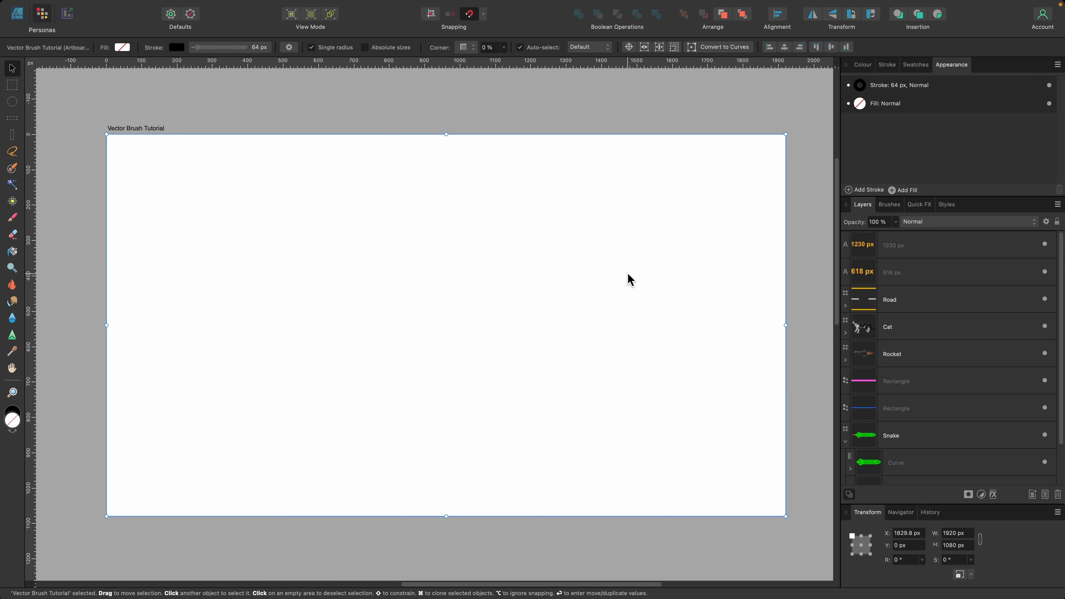
{"action": "left_click", "coordinate": [16, 14]}
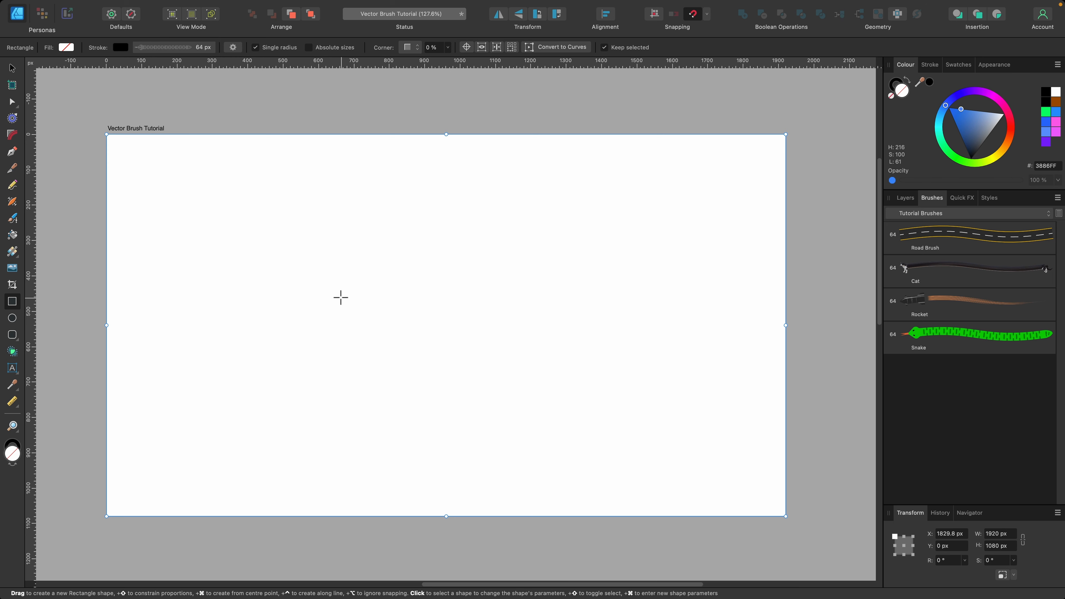
Step: Draw a horizontal rectangle about 665 × 238 px on the artboard and fill it with dark grey #535353
{"action": "scroll", "coordinate": [359, 223], "scroll_direction": "up", "scroll_amount": 3}
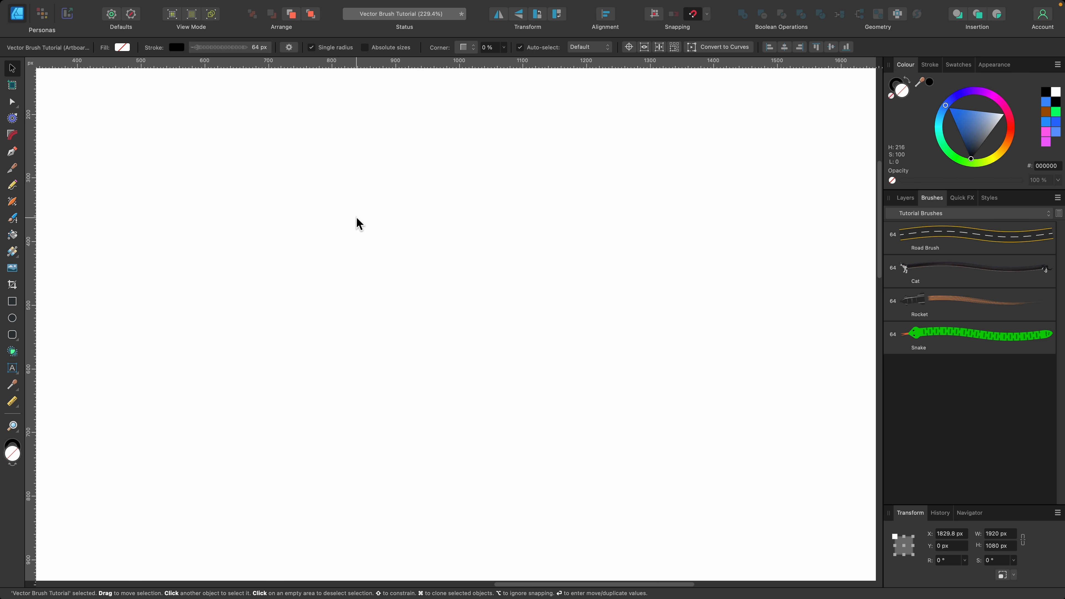
{"action": "left_click", "coordinate": [13, 303]}
{"action": "left_click_drag", "start_coordinate": [228, 201], "coordinate": [646, 352]}
{"action": "left_click_drag", "start_coordinate": [967, 147], "coordinate": [988, 151]}
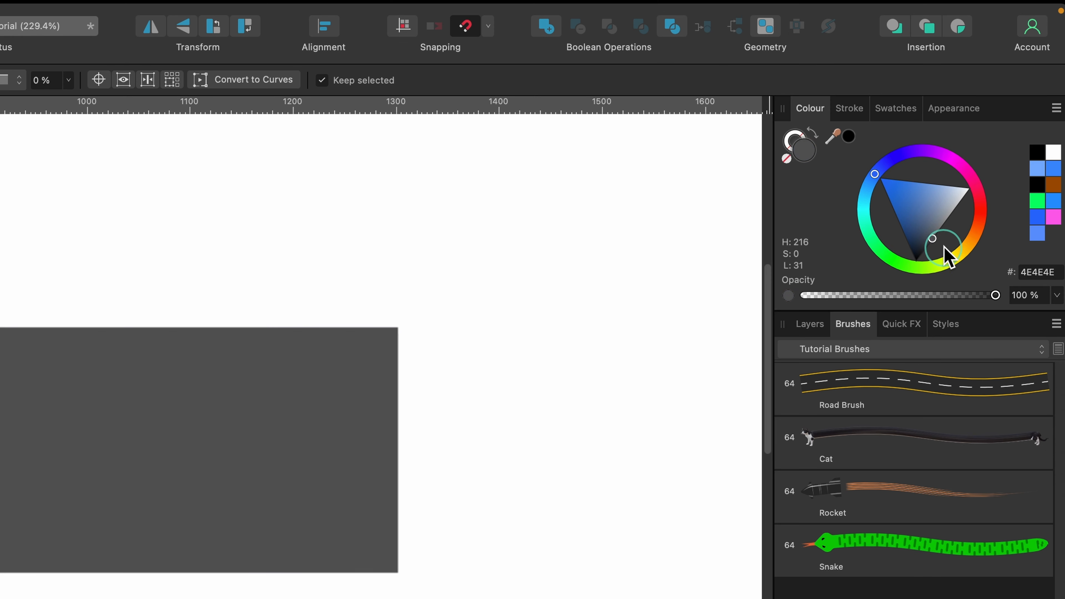
{"action": "mouse_move", "coordinate": [949, 256]}
{"action": "left_mouse_down"}
{"action": "mouse_move", "coordinate": [954, 247]}
{"action": "mouse_move", "coordinate": [958, 257]}
{"action": "left_mouse_up"}
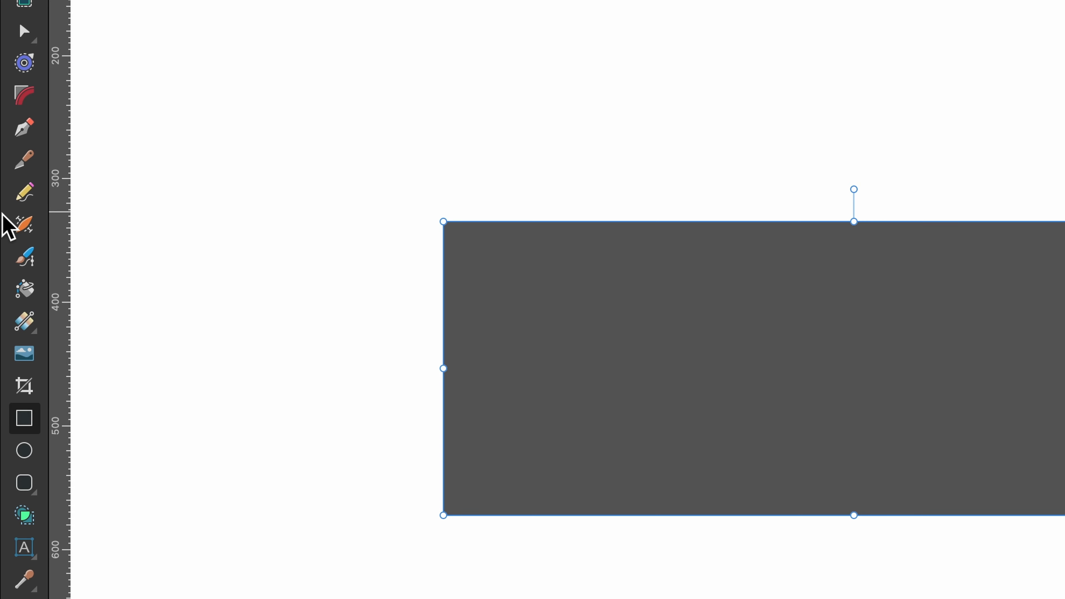
Step: Switch to the Pencil tool, deselect the rectangle and set the fill colour to bright blue #00A2FF
{"action": "left_click", "coordinate": [30, 186]}
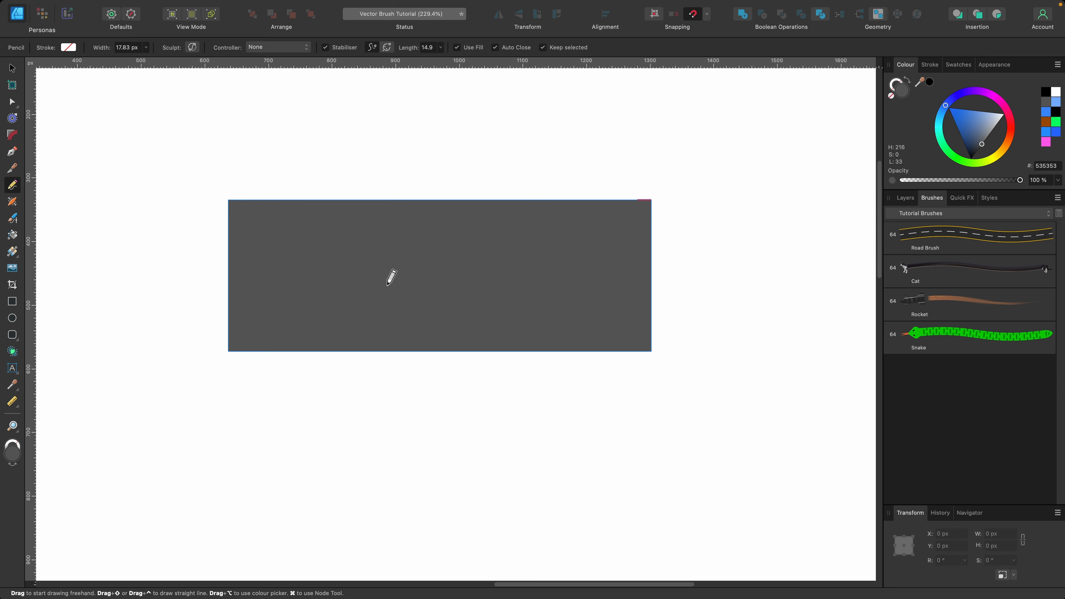
{"action": "key", "text": "Escape"}
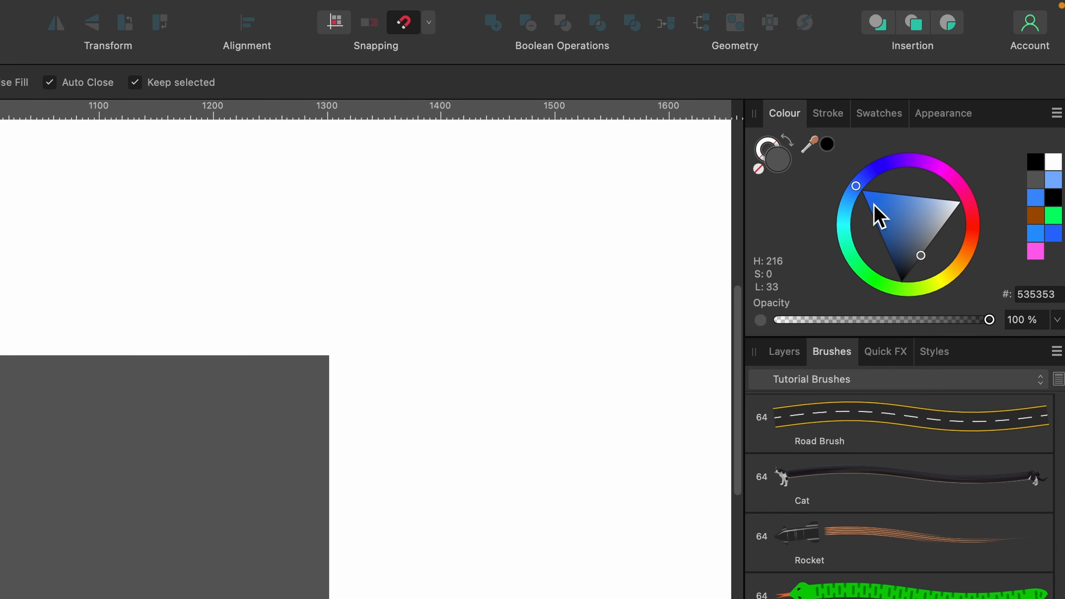
{"action": "left_click_drag", "start_coordinate": [915, 250], "coordinate": [847, 178]}
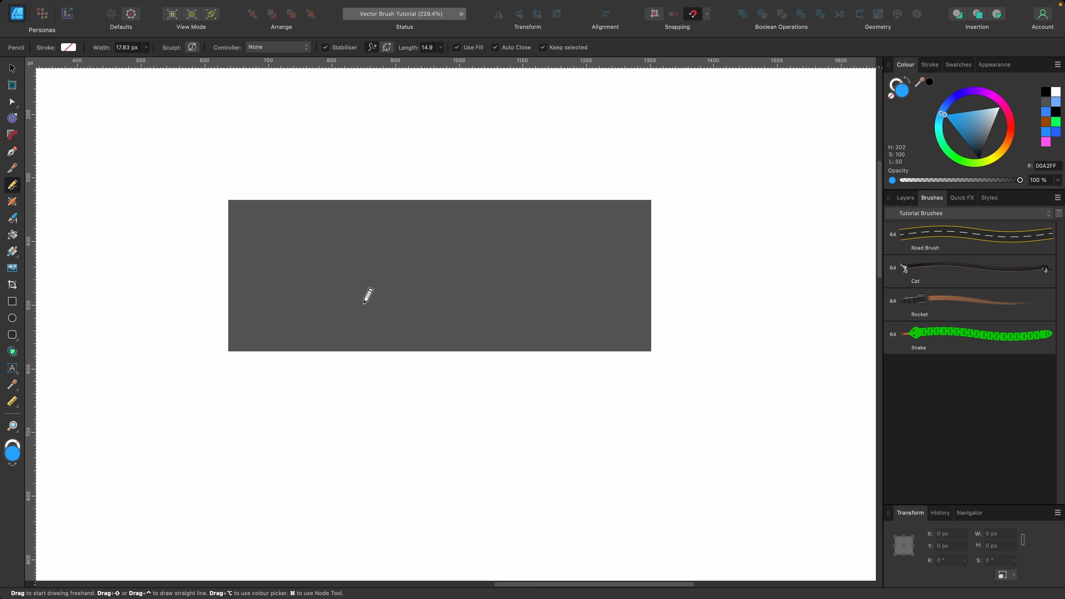
Step: Rotate the grey rectangle to -90° so it stands upright
{"action": "key", "text": "v"}
{"action": "left_click", "coordinate": [376, 300]}
{"action": "left_click_drag", "start_coordinate": [440, 182], "coordinate": [451, 247]}
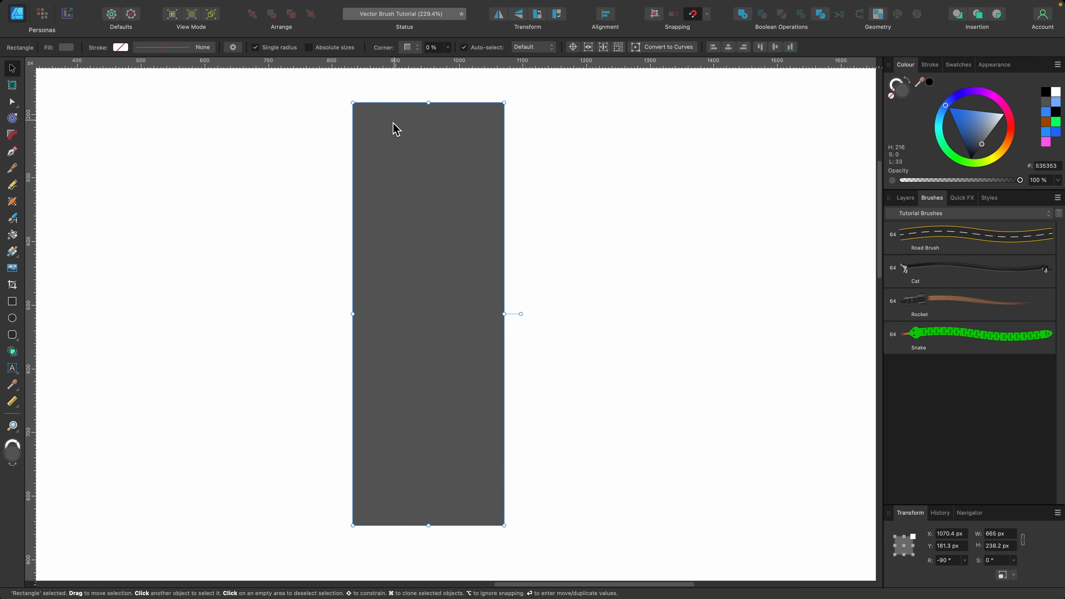
Step: Draw a closed blue freehand shape about 341 × 268 px over the rectangle's upper end, with jagged spikes along its lower edge
{"action": "key", "text": "n"}
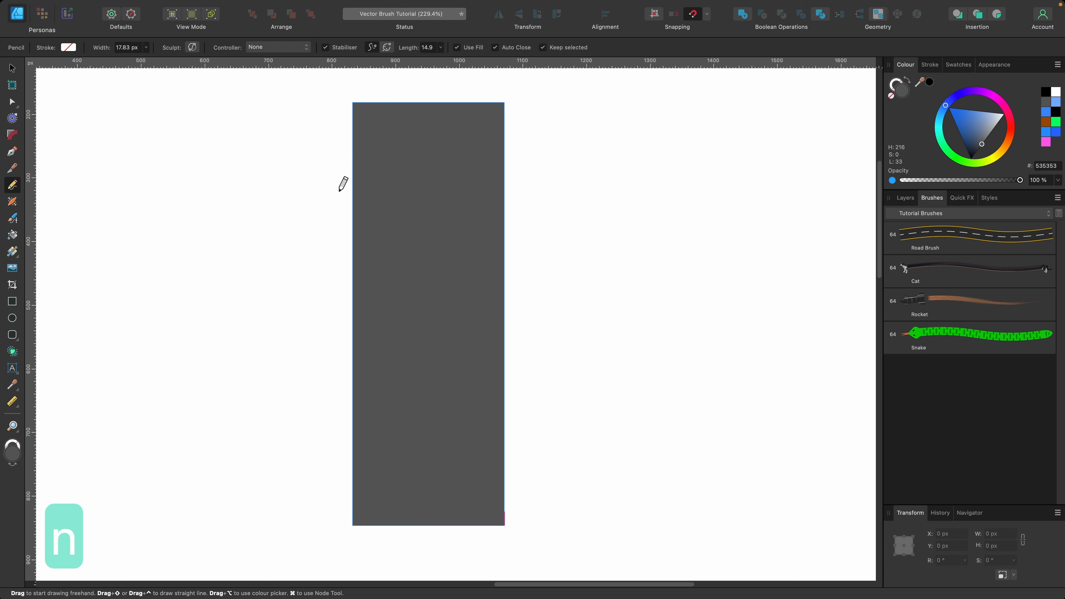
{"action": "scroll", "coordinate": [348, 168], "scroll_direction": "up", "scroll_amount": 2}
{"action": "scroll", "coordinate": [348, 168], "scroll_direction": "right", "scroll_amount": 1}
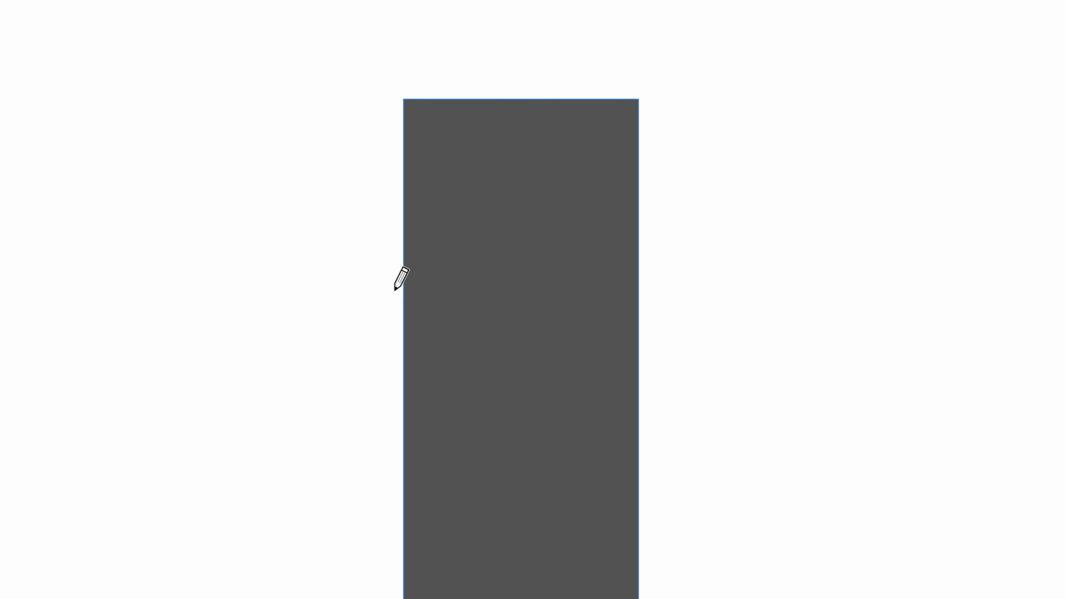
{"action": "left_click_drag", "start_coordinate": [332, 269], "coordinate": [342, 196]}
{"action": "mouse_move", "coordinate": [415, 180]}
{"action": "left_mouse_down"}
{"action": "mouse_move", "coordinate": [420, 207]}
{"action": "mouse_move", "coordinate": [436, 134]}
{"action": "mouse_move", "coordinate": [443, 158]}
{"action": "mouse_move", "coordinate": [452, 146]}
{"action": "mouse_move", "coordinate": [483, 184]}
{"action": "mouse_move", "coordinate": [502, 103]}
{"action": "mouse_move", "coordinate": [519, 189]}
{"action": "mouse_move", "coordinate": [521, 155]}
{"action": "mouse_move", "coordinate": [545, 181]}
{"action": "mouse_move", "coordinate": [552, 108]}
{"action": "mouse_move", "coordinate": [559, 191]}
{"action": "mouse_move", "coordinate": [568, 142]}
{"action": "mouse_move", "coordinate": [579, 224]}
{"action": "mouse_move", "coordinate": [589, 164]}
{"action": "mouse_move", "coordinate": [594, 218]}
{"action": "mouse_move", "coordinate": [611, 142]}
{"action": "mouse_move", "coordinate": [629, 226]}
{"action": "mouse_move", "coordinate": [665, 289]}
{"action": "mouse_move", "coordinate": [704, 163]}
{"action": "mouse_move", "coordinate": [629, 43]}
{"action": "mouse_move", "coordinate": [493, 24]}
{"action": "mouse_move", "coordinate": [383, 106]}
{"action": "mouse_move", "coordinate": [370, 199]}
{"action": "mouse_move", "coordinate": [393, 291]}
{"action": "left_mouse_up"}
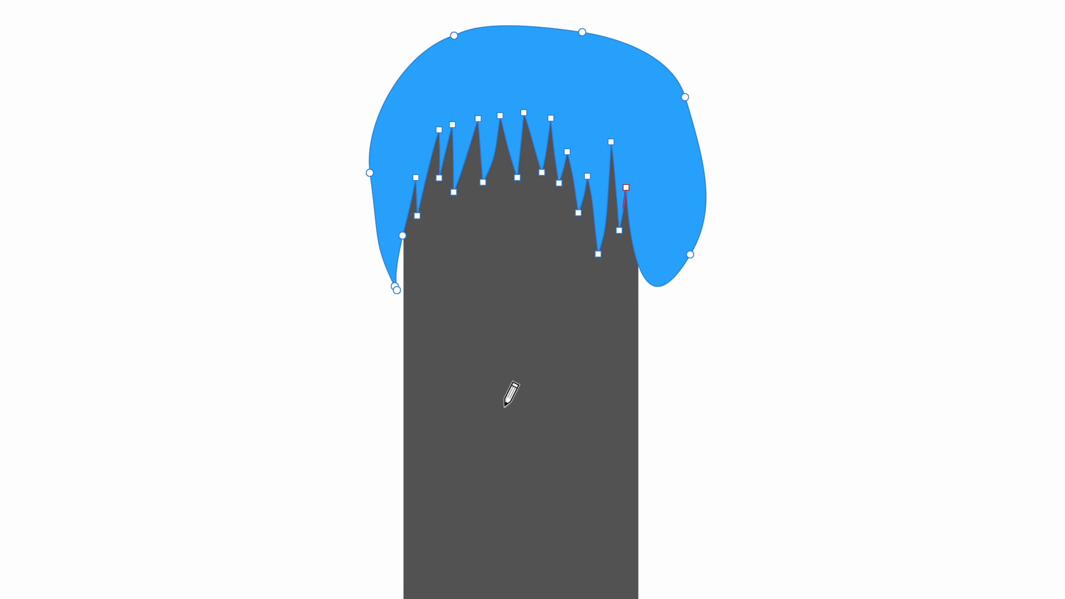
Step: Subtract the blue jagged shape from the grey rectangle to give it a torn upper end
{"action": "key", "text": "v"}
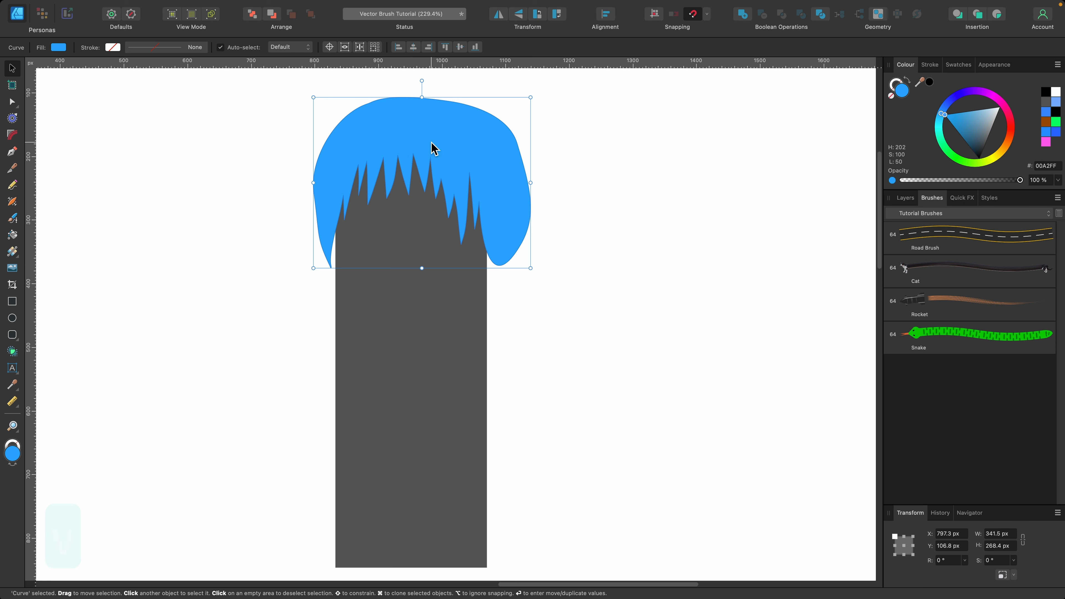
{"action": "left_click", "coordinate": [398, 358], "text": "shift"}
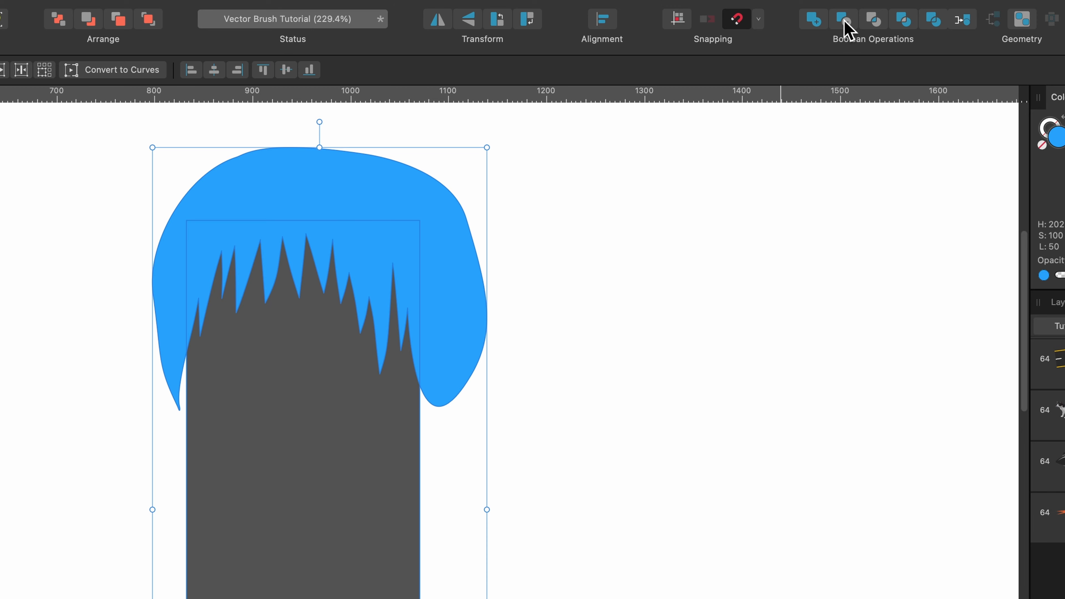
{"action": "left_click", "coordinate": [844, 21]}
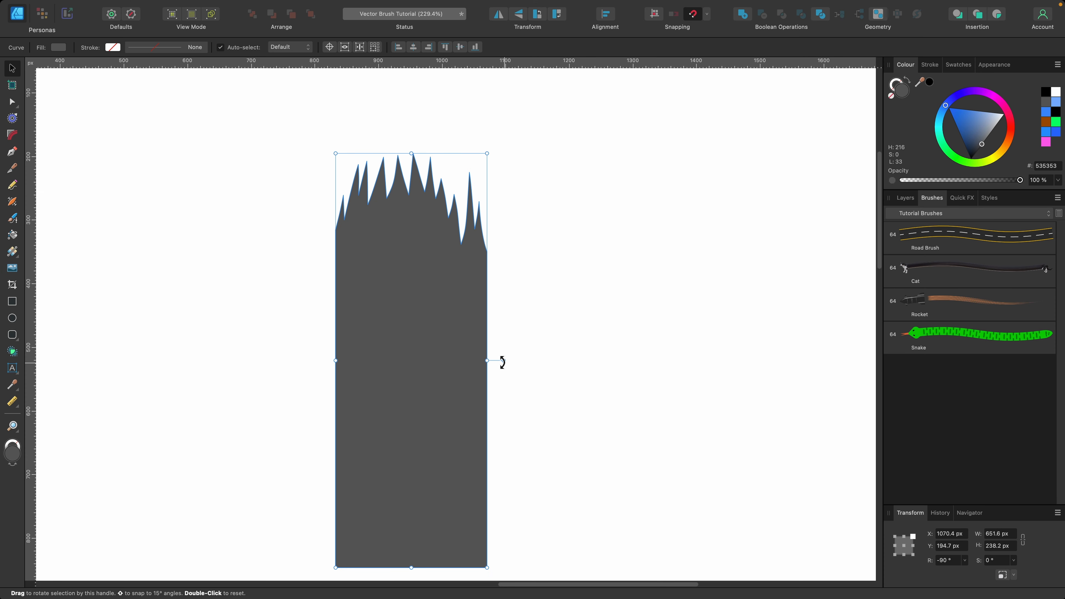
Step: Try rotating the jagged grey shape back to horizontal and undo the rotation
{"action": "left_click_drag", "start_coordinate": [503, 361], "coordinate": [409, 228]}
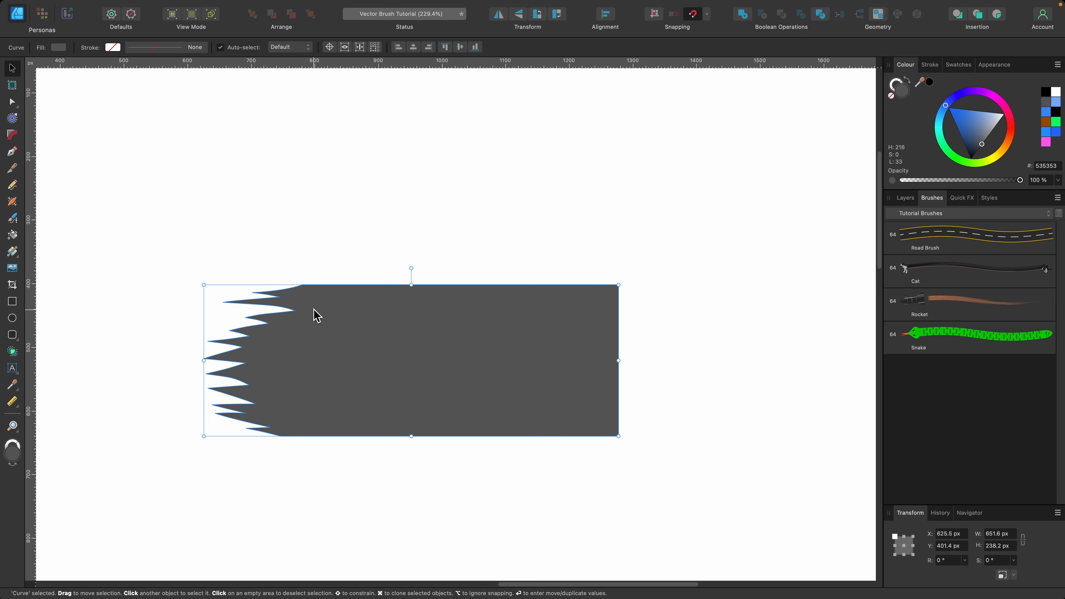
{"action": "key", "text": "super+z"}
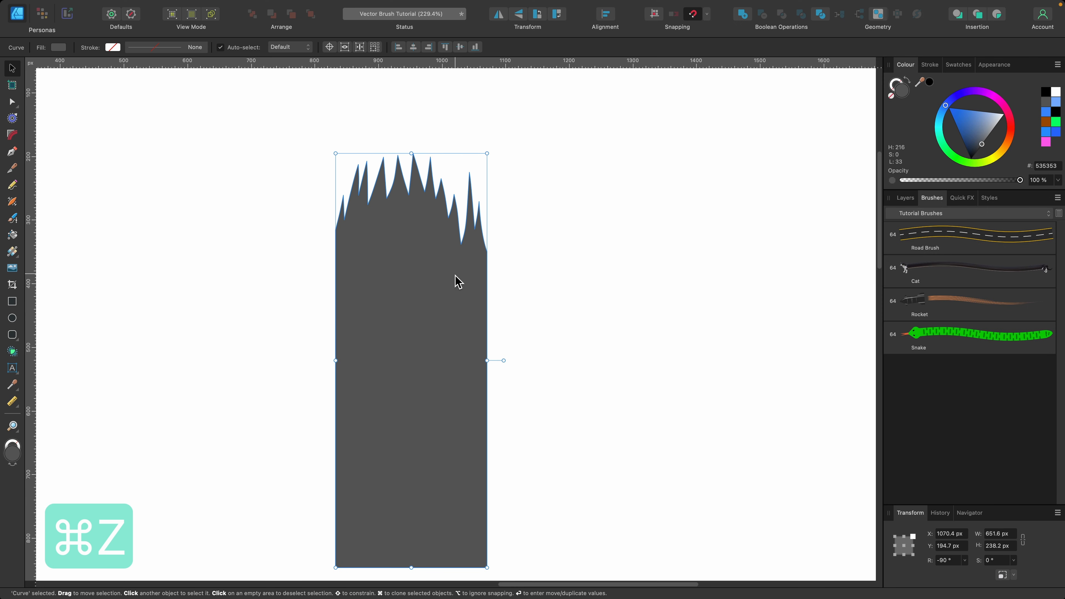
Step: Rotate the jagged grey shape to 90° so its torn end points down
{"action": "left_click_drag", "start_coordinate": [427, 321], "coordinate": [440, 263]}
{"action": "left_click_drag", "start_coordinate": [517, 302], "coordinate": [345, 297]}
{"action": "left_click_drag", "start_coordinate": [405, 255], "coordinate": [400, 294]}
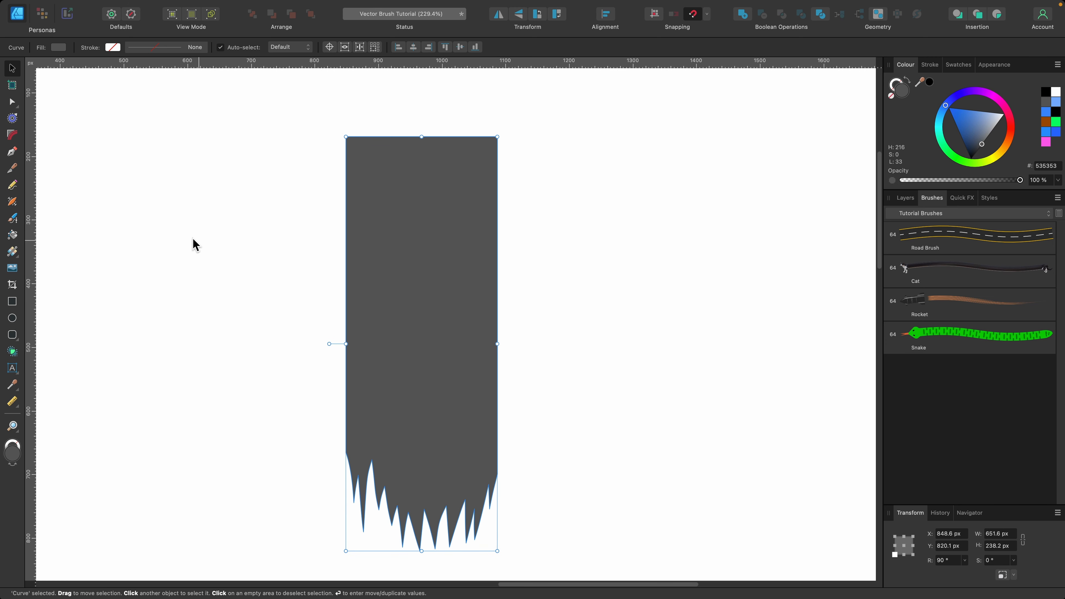
Step: Draw a closed blue freehand shape about 380 px wide over the grey shape's straight upper end, with jagged spikes along its lower edge
{"action": "left_click", "coordinate": [14, 185]}
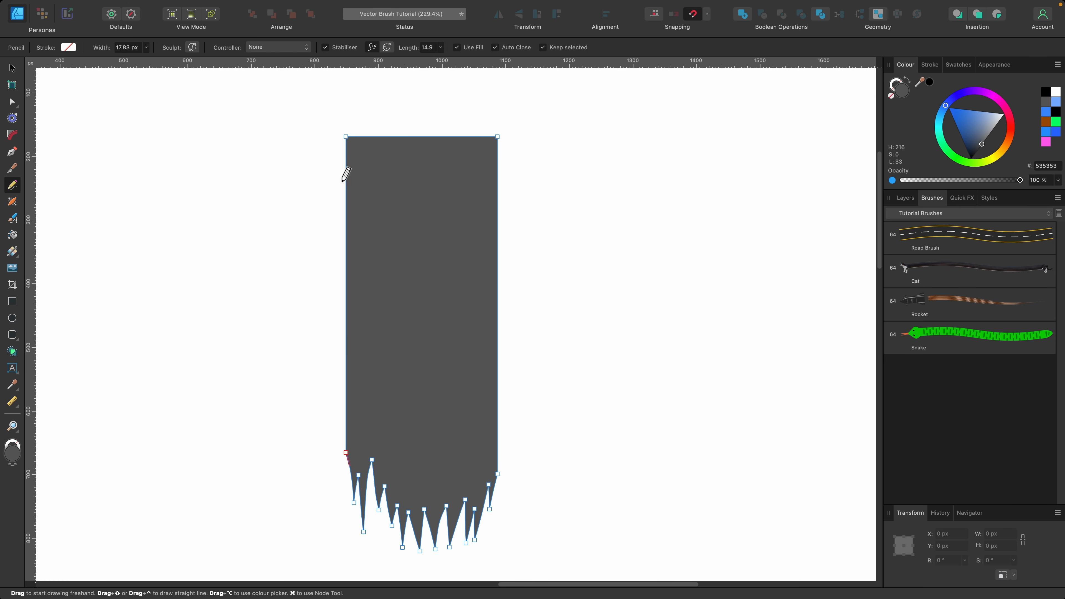
{"action": "mouse_move", "coordinate": [342, 284]}
{"action": "left_mouse_down"}
{"action": "mouse_move", "coordinate": [352, 190]}
{"action": "mouse_move", "coordinate": [356, 246]}
{"action": "mouse_move", "coordinate": [376, 182]}
{"action": "mouse_move", "coordinate": [393, 195]}
{"action": "mouse_move", "coordinate": [433, 192]}
{"action": "mouse_move", "coordinate": [479, 160]}
{"action": "mouse_move", "coordinate": [509, 181]}
{"action": "mouse_move", "coordinate": [568, 131]}
{"action": "mouse_move", "coordinate": [597, 324]}
{"action": "mouse_move", "coordinate": [327, 269]}
{"action": "left_mouse_up"}
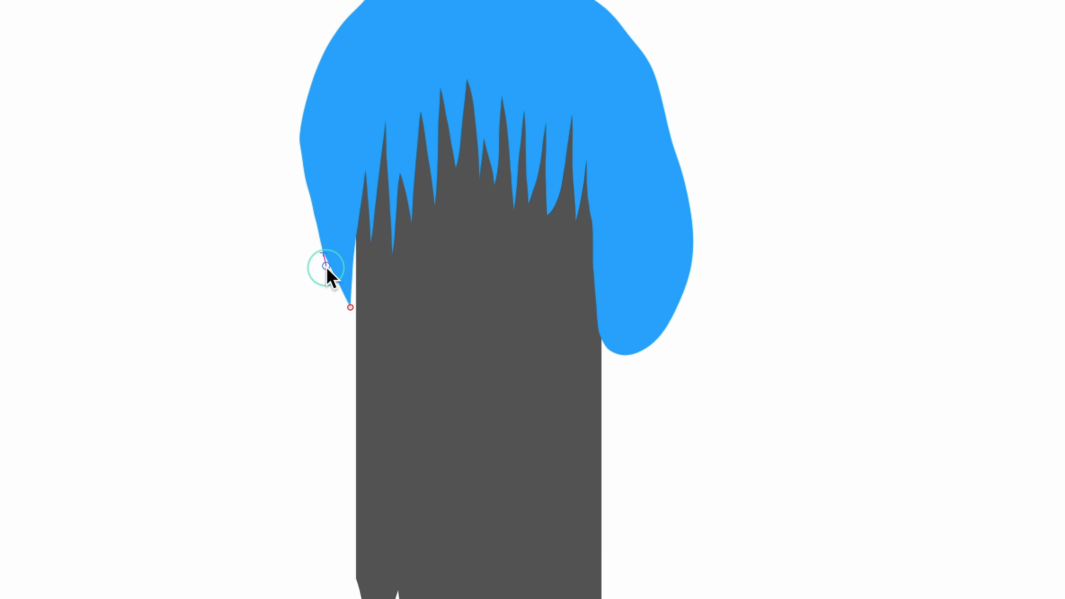
{"action": "left_click_drag", "start_coordinate": [346, 311], "coordinate": [349, 308]}
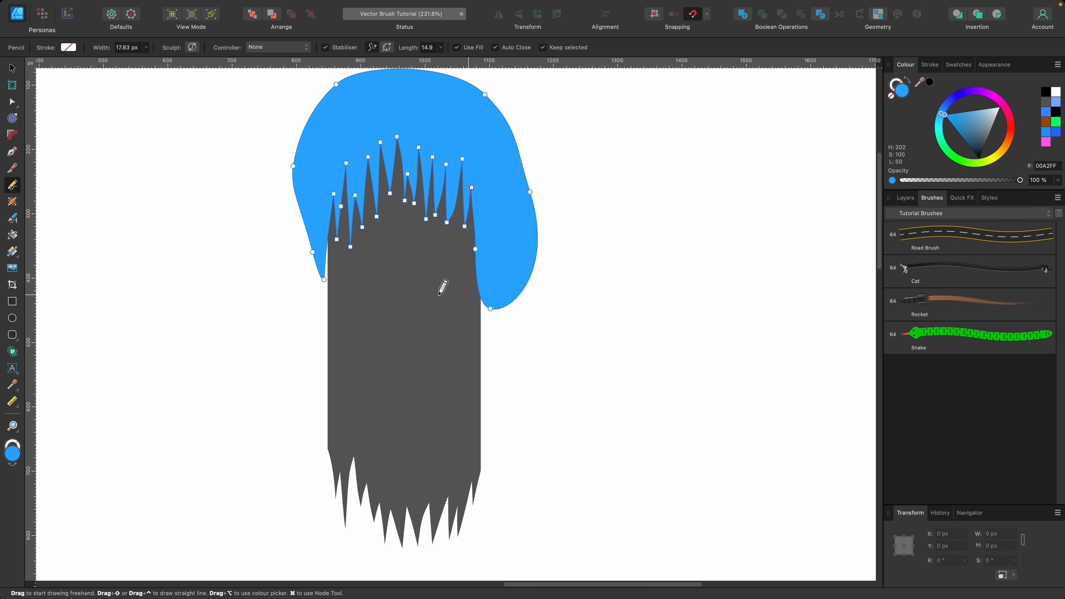
Step: Subtract the blue spiked shape from the grey shape and rotate the result to horizontal
{"action": "key", "text": "v"}
{"action": "left_click", "coordinate": [430, 363], "text": "shift"}
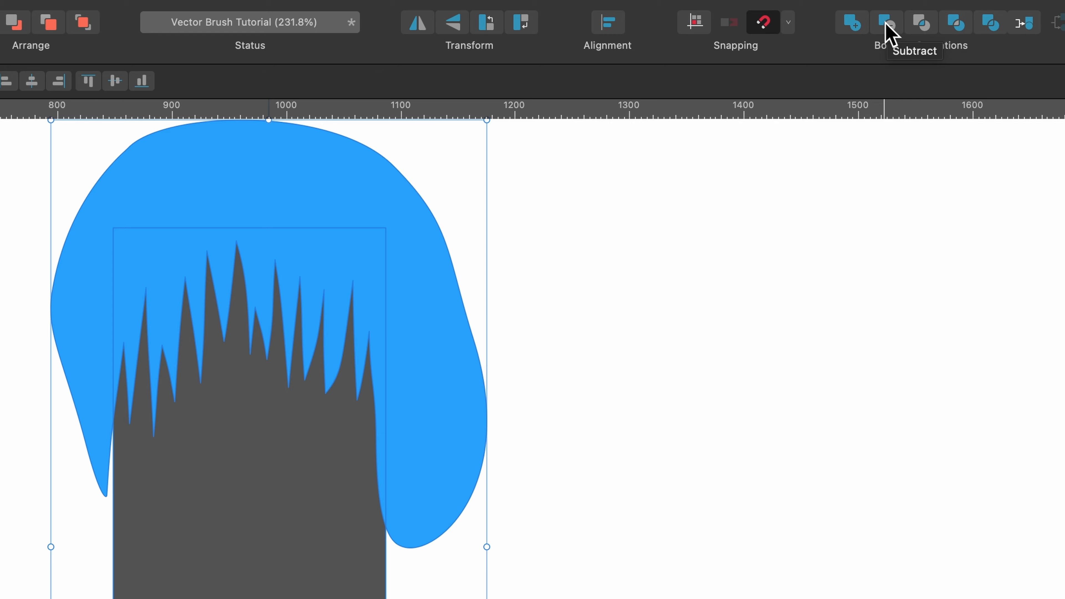
{"action": "left_click", "coordinate": [888, 34]}
{"action": "left_click_drag", "start_coordinate": [309, 341], "coordinate": [406, 308]}
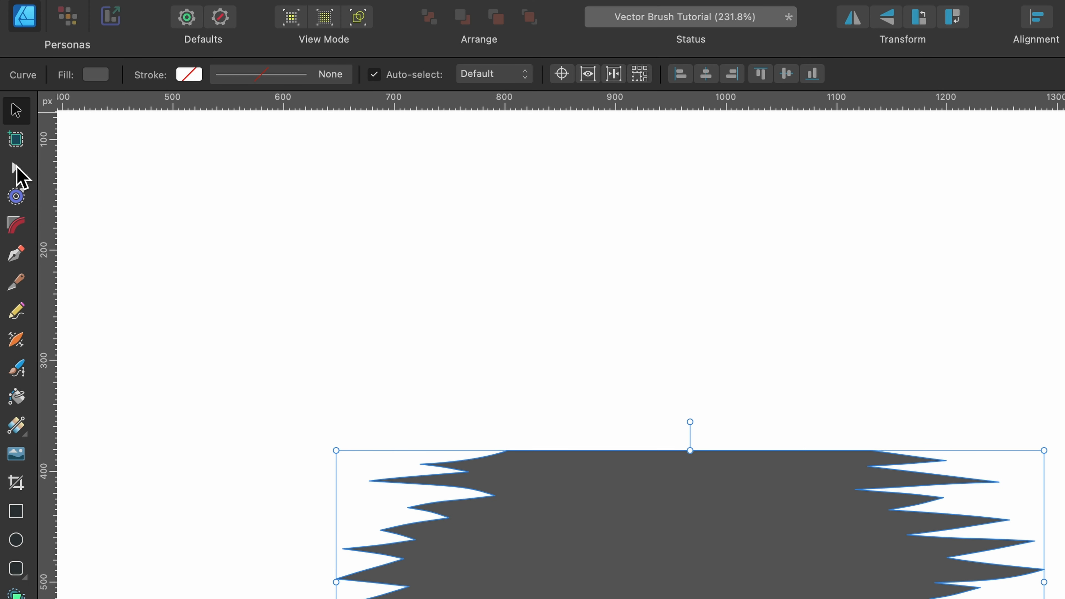
Step: Smooth the upper-left corner node of the grey shape, then reposition and delete nodes to make its left spikes less regular
{"action": "left_click", "coordinate": [13, 167]}
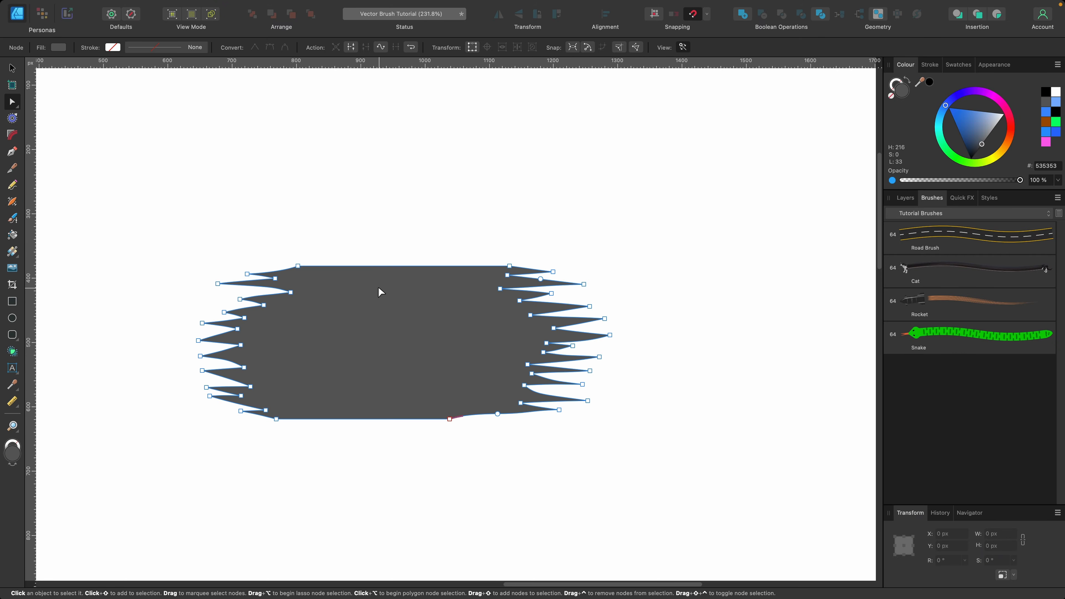
{"action": "scroll", "coordinate": [642, 491], "scroll_direction": "up", "scroll_amount": 3}
{"action": "scroll", "coordinate": [316, 234], "scroll_direction": "up", "scroll_amount": 2}
{"action": "left_click", "coordinate": [278, 245]}
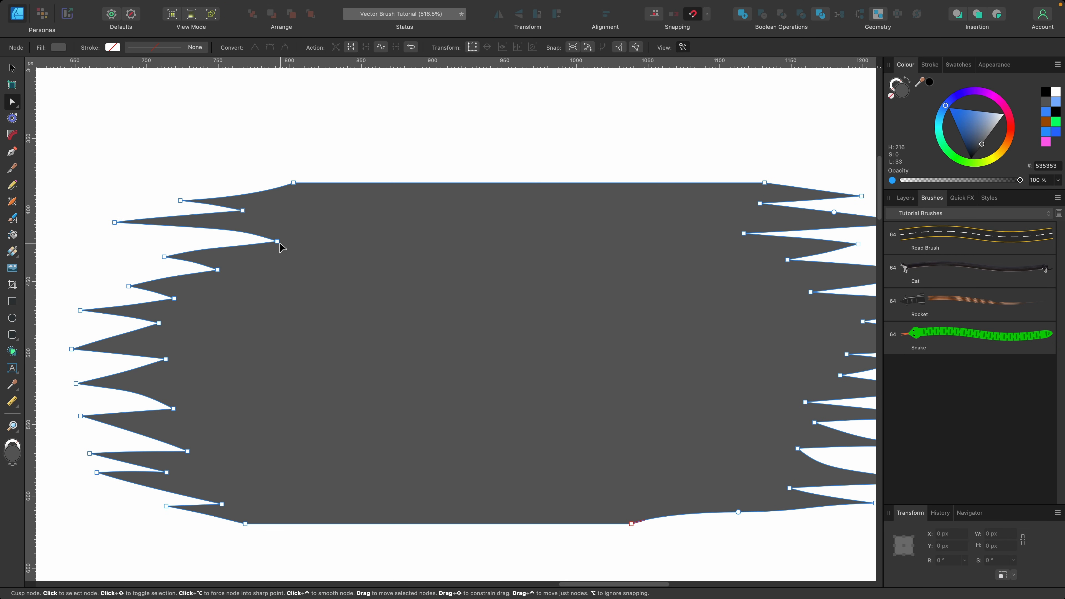
{"action": "left_click", "coordinate": [297, 241]}
{"action": "left_click", "coordinate": [294, 183], "text": "ctrl"}
{"action": "left_click", "coordinate": [187, 252]}
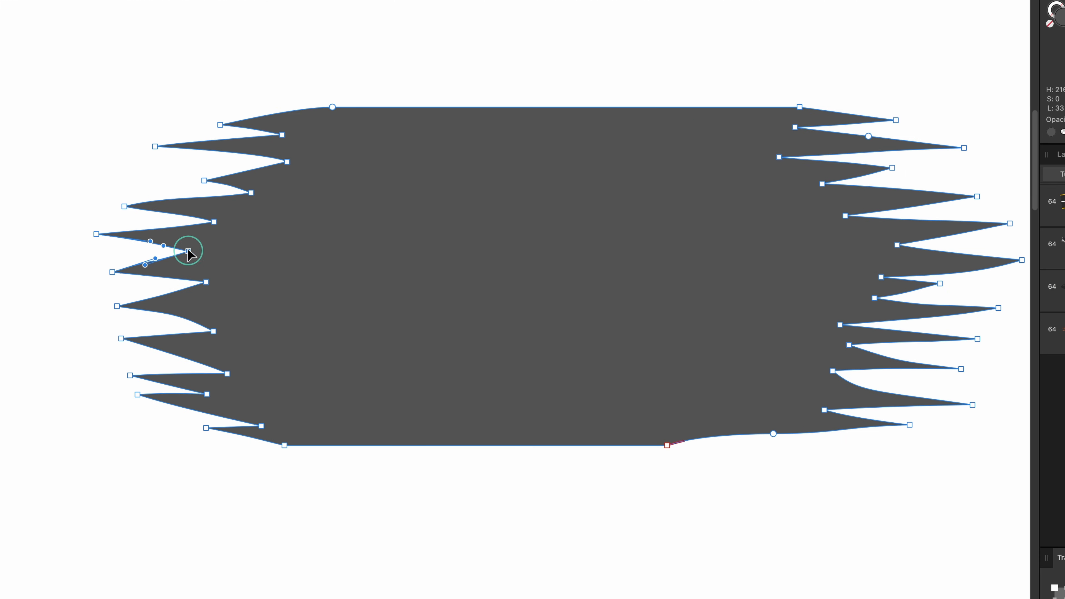
{"action": "left_click_drag", "start_coordinate": [286, 162], "coordinate": [251, 167]}
{"action": "left_click", "coordinate": [154, 147], "text": "ctrl"}
{"action": "key", "text": "Delete"}
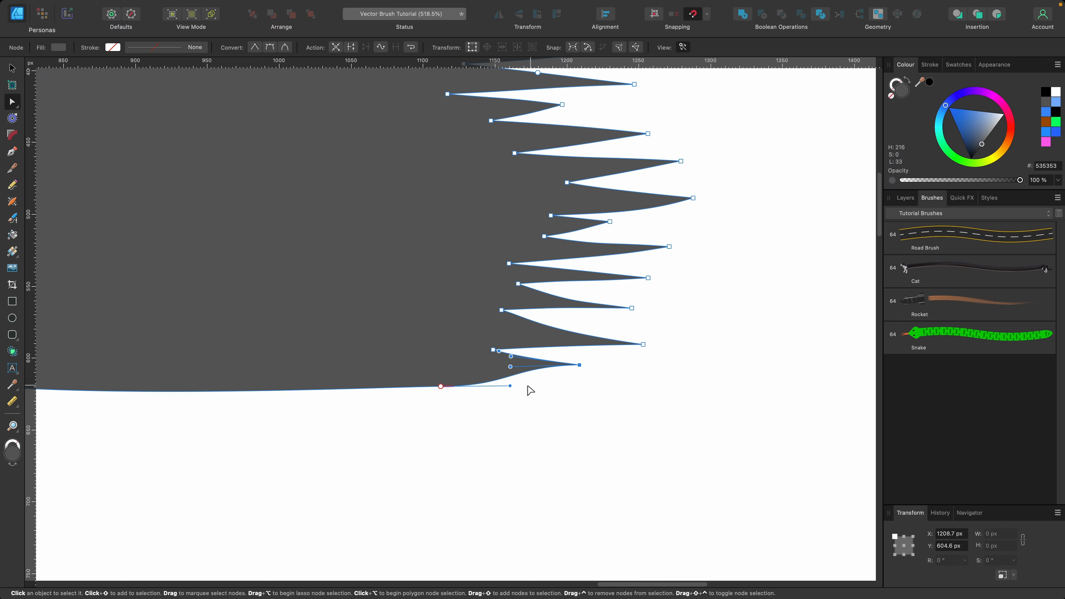
Step: Delete and move nodes on the grey shape's right end to make fewer, more uneven spikes with one long middle spike
{"action": "scroll", "coordinate": [626, 298], "scroll_direction": "down", "scroll_amount": 1}
{"action": "left_click", "coordinate": [585, 245]}
{"action": "key", "text": "Delete"}
{"action": "key", "text": "Delete"}
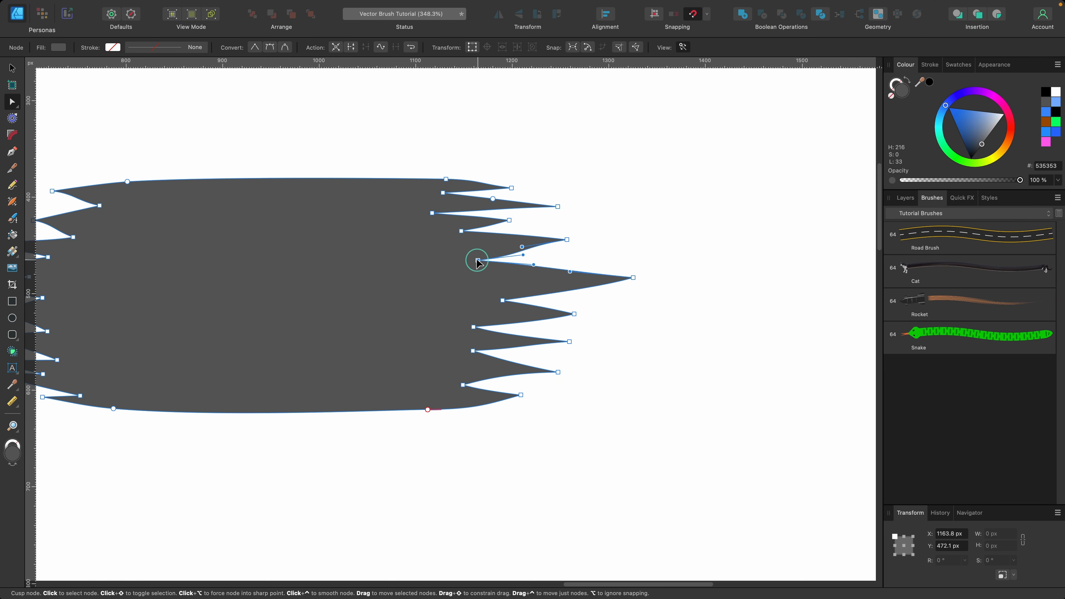
{"action": "scroll", "coordinate": [480, 312], "scroll_direction": "left", "scroll_amount": 3}
{"action": "scroll", "coordinate": [479, 312], "scroll_direction": "up", "scroll_amount": 3}
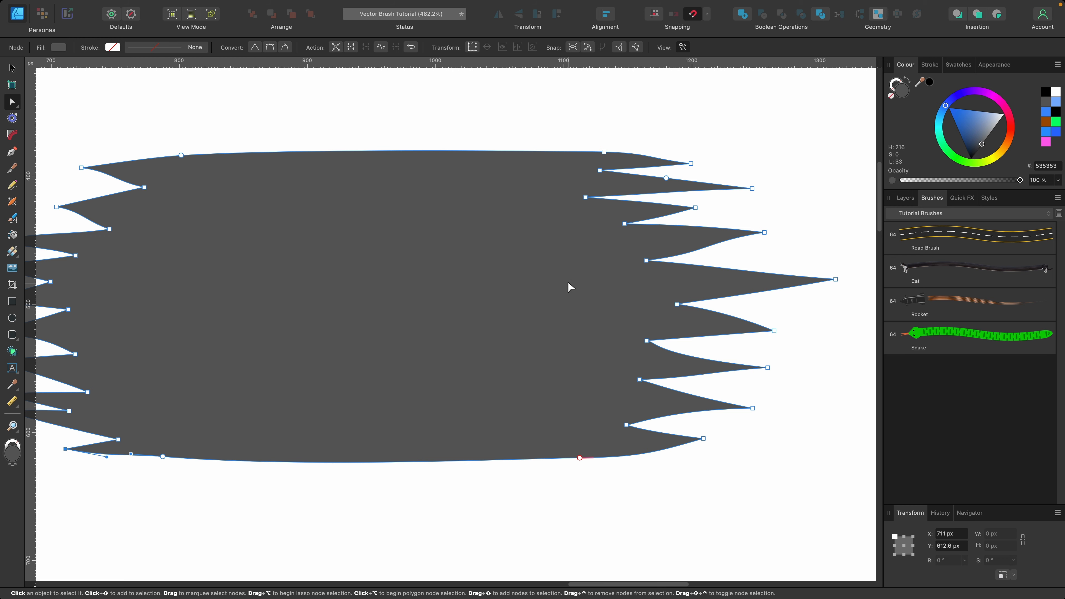
{"action": "scroll", "coordinate": [546, 267], "scroll_direction": "left", "scroll_amount": 1}
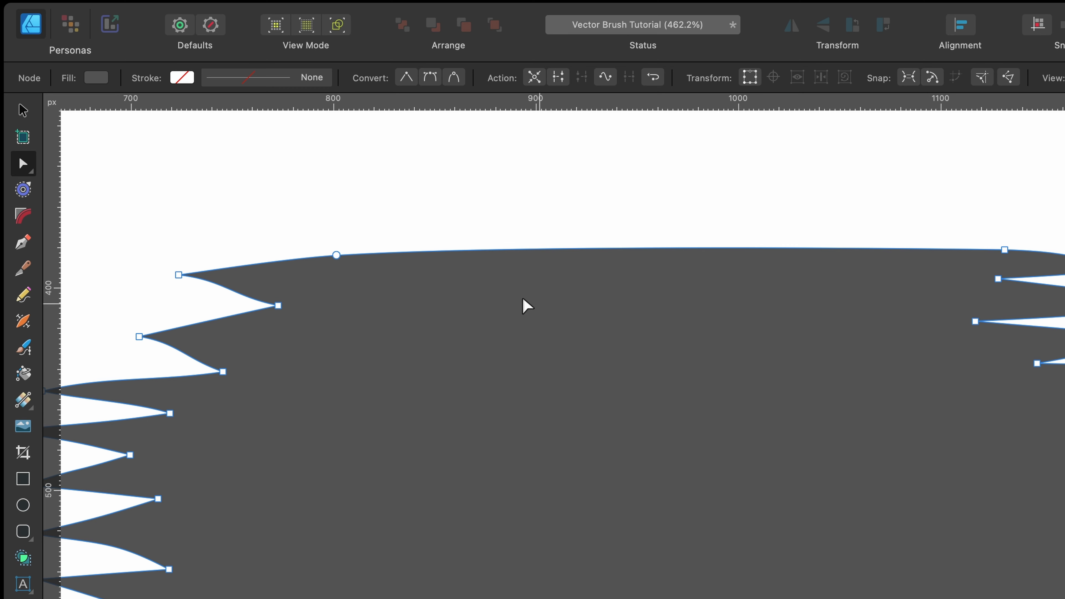
Step: Cut a thin horizontal sliver about 147 × 14 px near the grey shape's right end with the Knife tool and delete the cut-out piece
{"action": "left_click", "coordinate": [21, 270]}
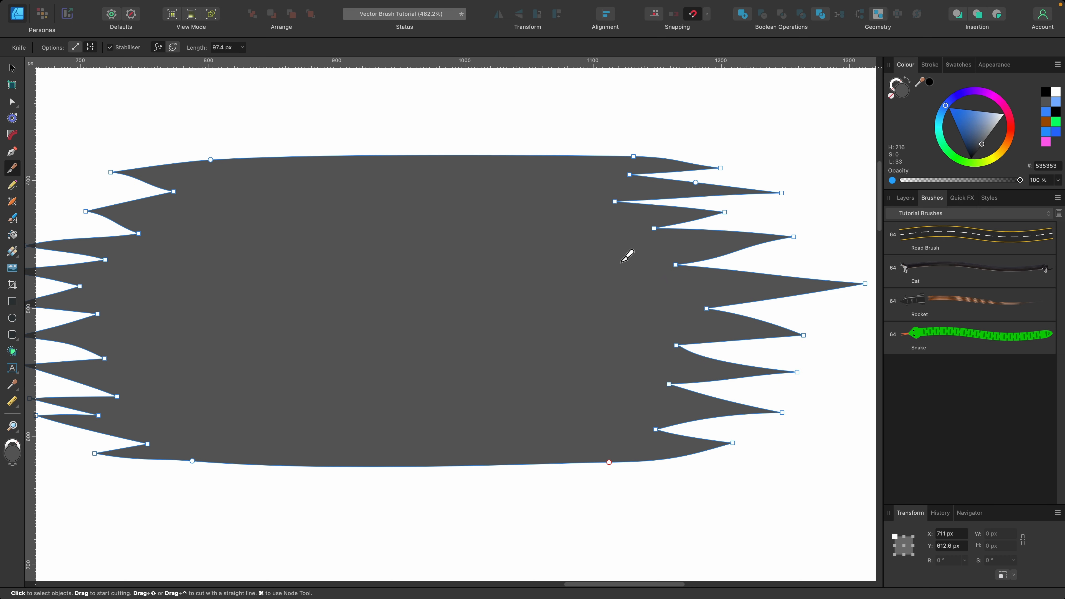
{"action": "left_click_drag", "start_coordinate": [1019, 424], "coordinate": [734, 423]}
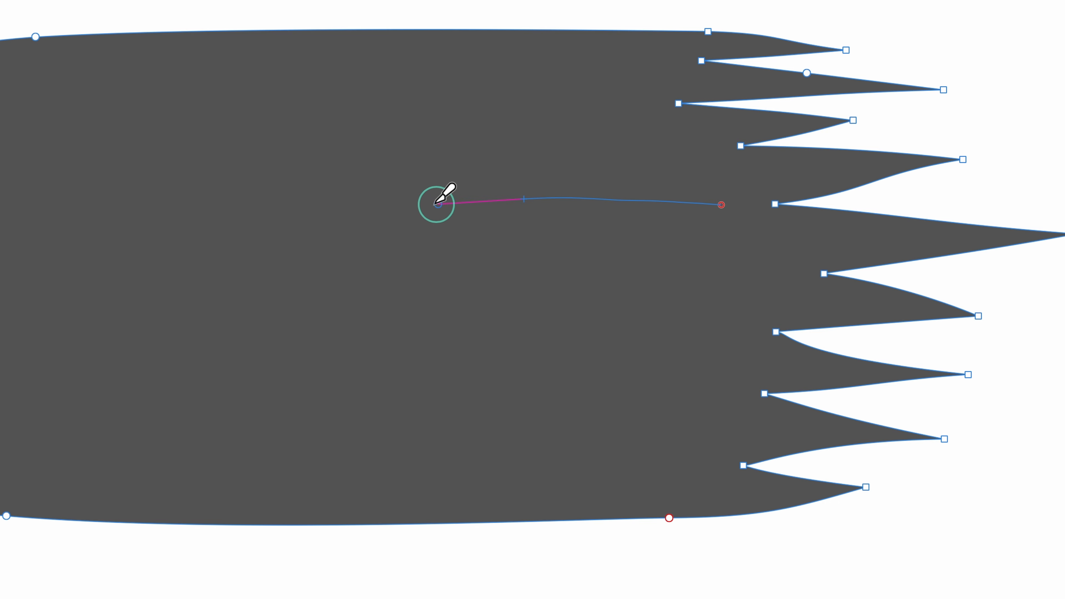
{"action": "mouse_move", "coordinate": [435, 204]}
{"action": "left_mouse_down"}
{"action": "mouse_move", "coordinate": [341, 217]}
{"action": "mouse_move", "coordinate": [525, 243]}
{"action": "mouse_move", "coordinate": [770, 202]}
{"action": "left_mouse_up"}
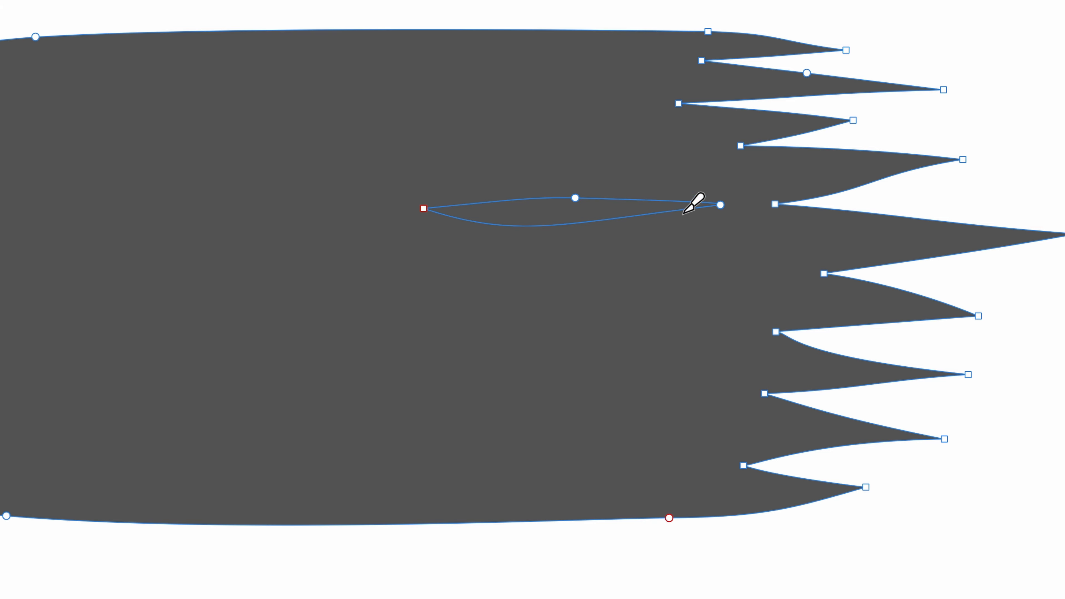
{"action": "key", "text": "v"}
{"action": "left_click", "coordinate": [576, 217]}
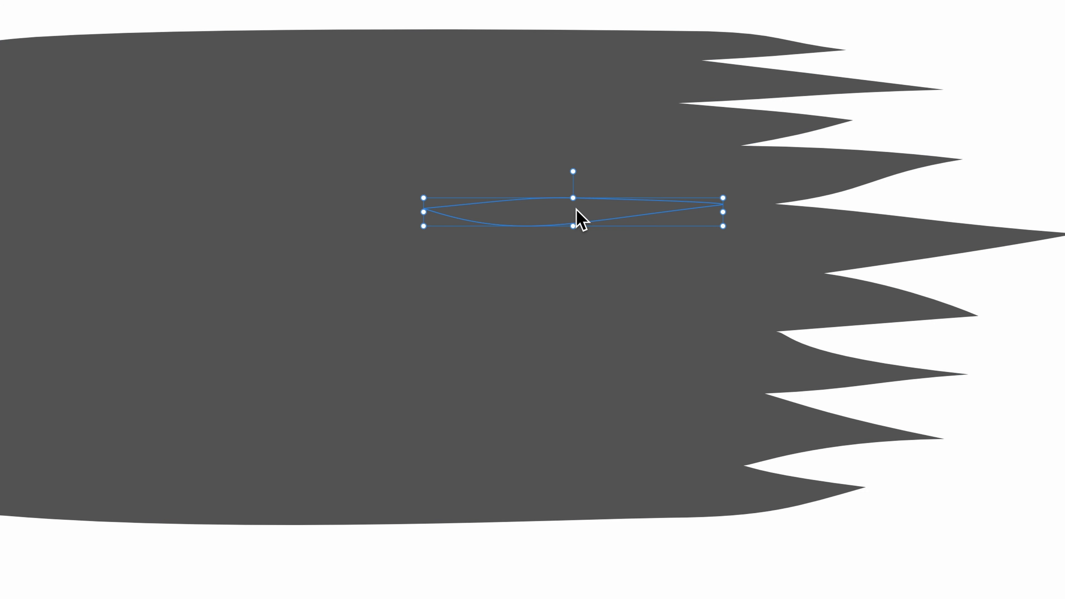
{"action": "left_click_drag", "start_coordinate": [576, 216], "coordinate": [578, 0]}
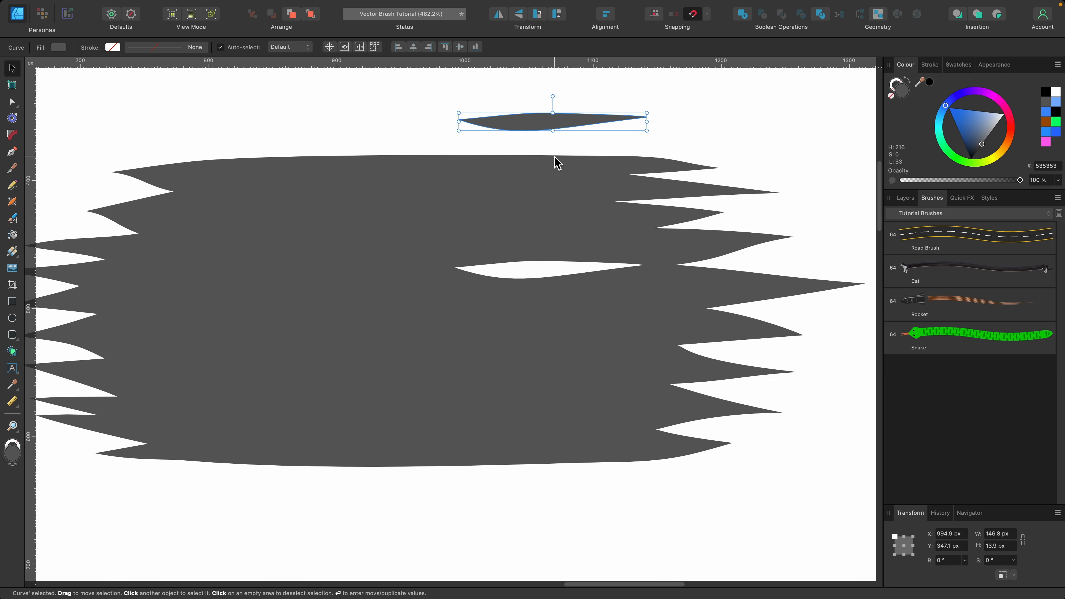
{"action": "key", "text": "BackSpace"}
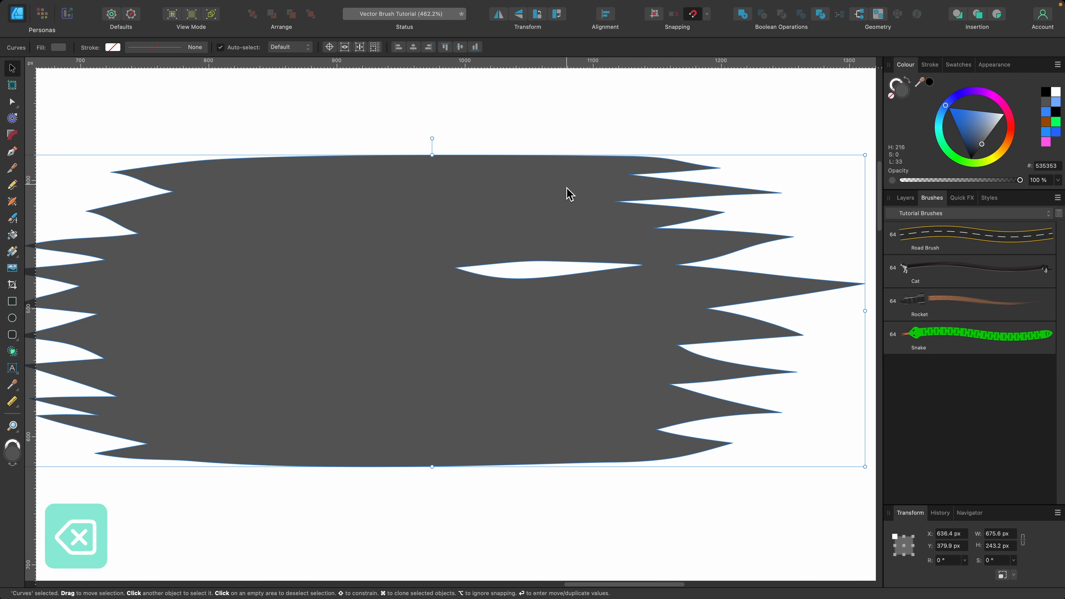
Step: Move nodes on the upper and lower edges of the slit to make it thinner and more irregular
{"action": "scroll", "coordinate": [545, 271], "scroll_direction": "up", "scroll_amount": 3}
{"action": "key", "text": "a"}
{"action": "left_click_drag", "start_coordinate": [551, 254], "coordinate": [550, 258]}
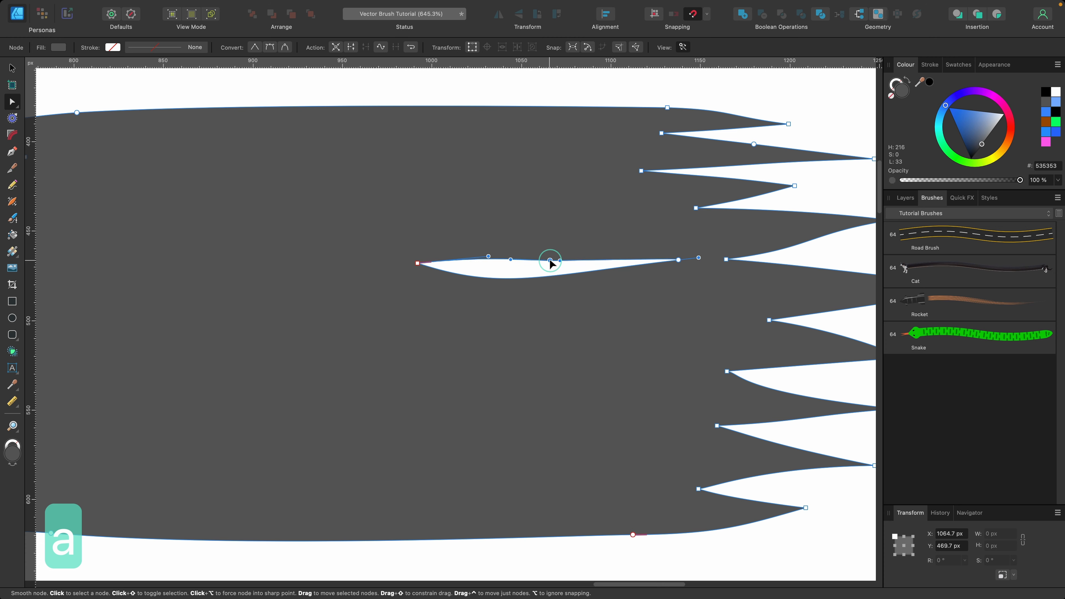
{"action": "scroll", "coordinate": [542, 274], "scroll_direction": "down", "scroll_amount": 3}
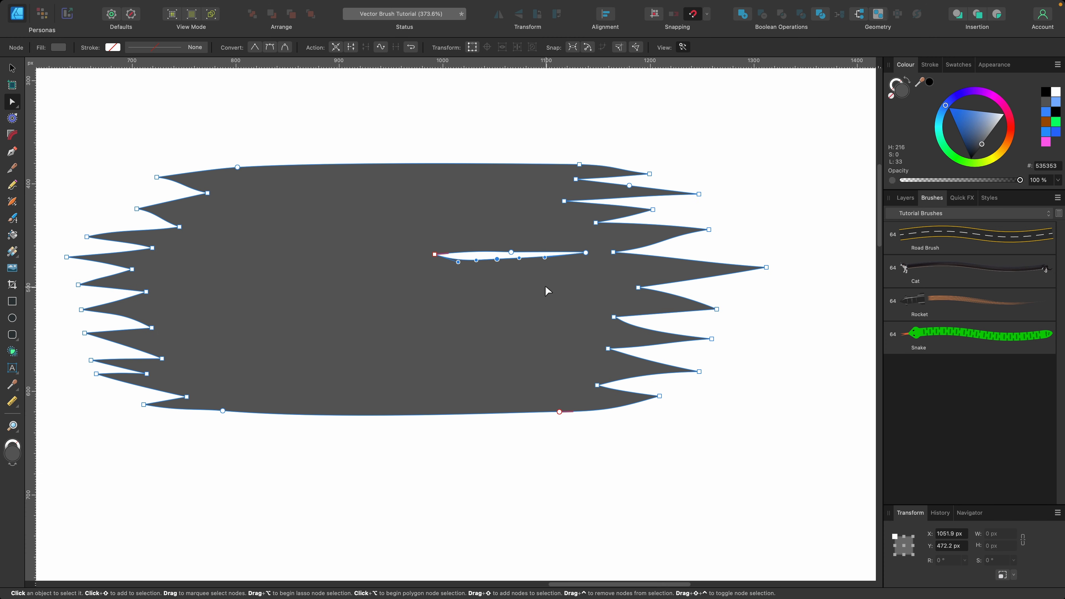
Step: Cut two more thin horizontal slivers below the first slit and delete the cut-out pieces
{"action": "left_click_drag", "start_coordinate": [466, 273], "coordinate": [573, 278]}
{"action": "left_click_drag", "start_coordinate": [531, 326], "coordinate": [478, 336]}
{"action": "left_click_drag", "start_coordinate": [478, 336], "coordinate": [624, 329]}
{"action": "key", "text": "v"}
{"action": "key", "text": "BackSpace"}
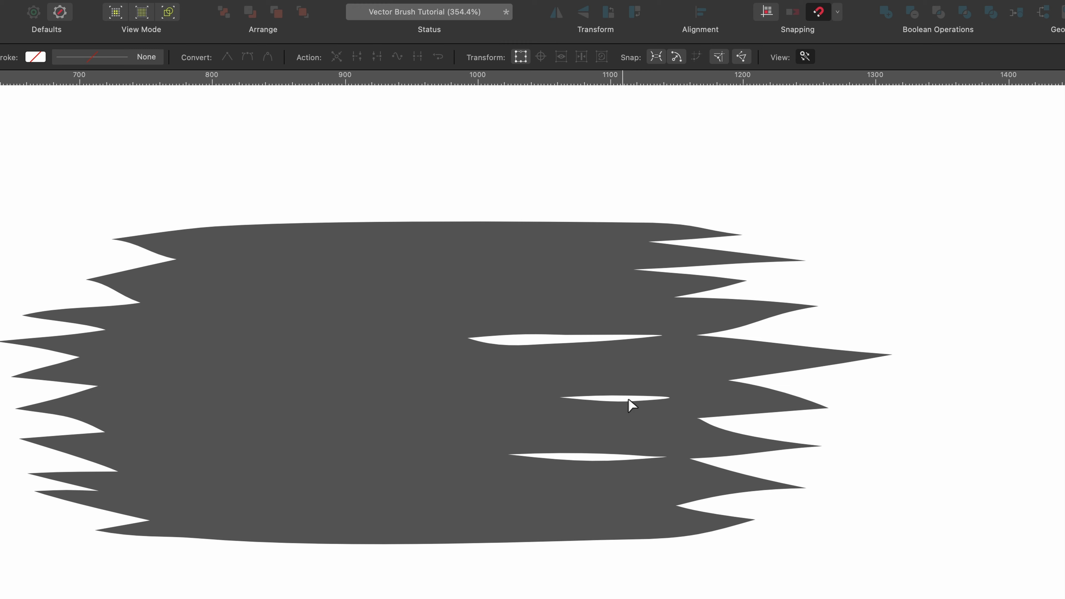
Step: Select all nodes in the shape's right half, including the slits, and scale them down in transform mode to about 268 × 200 px
{"action": "left_click", "coordinate": [671, 325]}
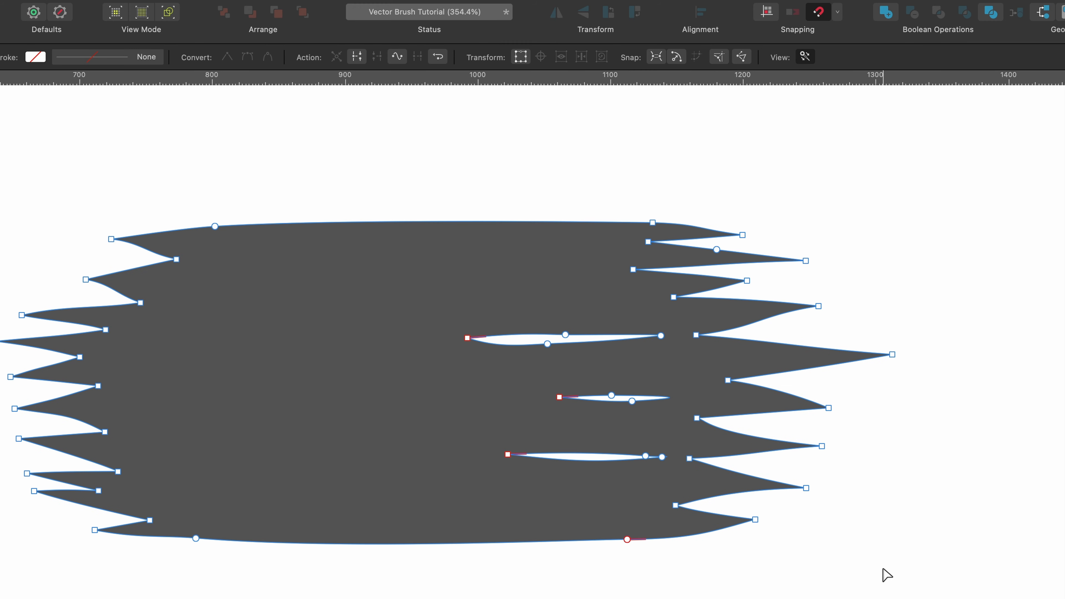
{"action": "left_click_drag", "start_coordinate": [948, 598], "coordinate": [439, 142]}
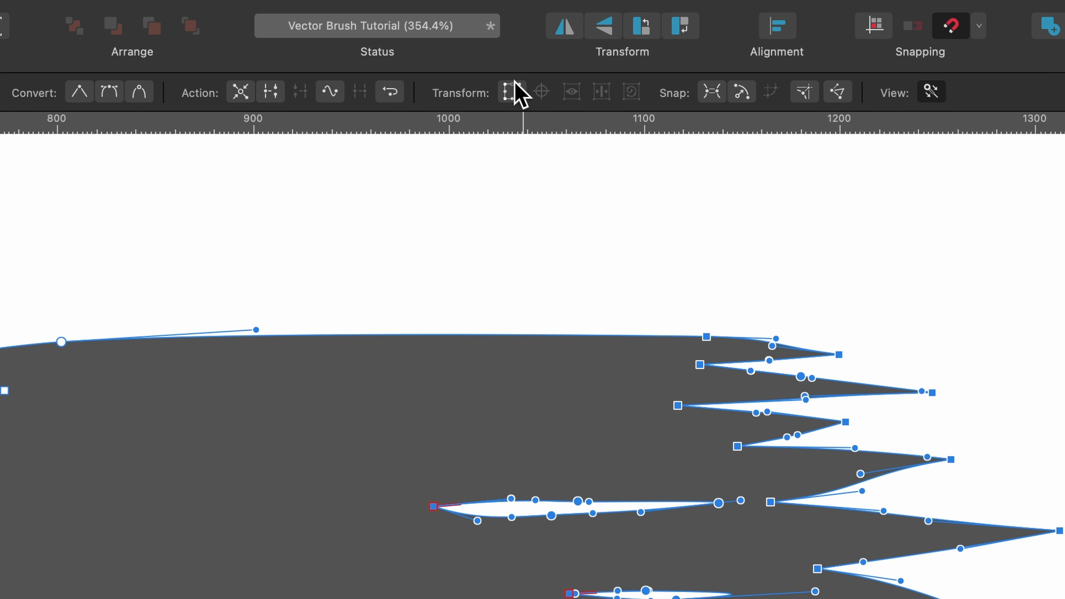
{"action": "left_click", "coordinate": [512, 91]}
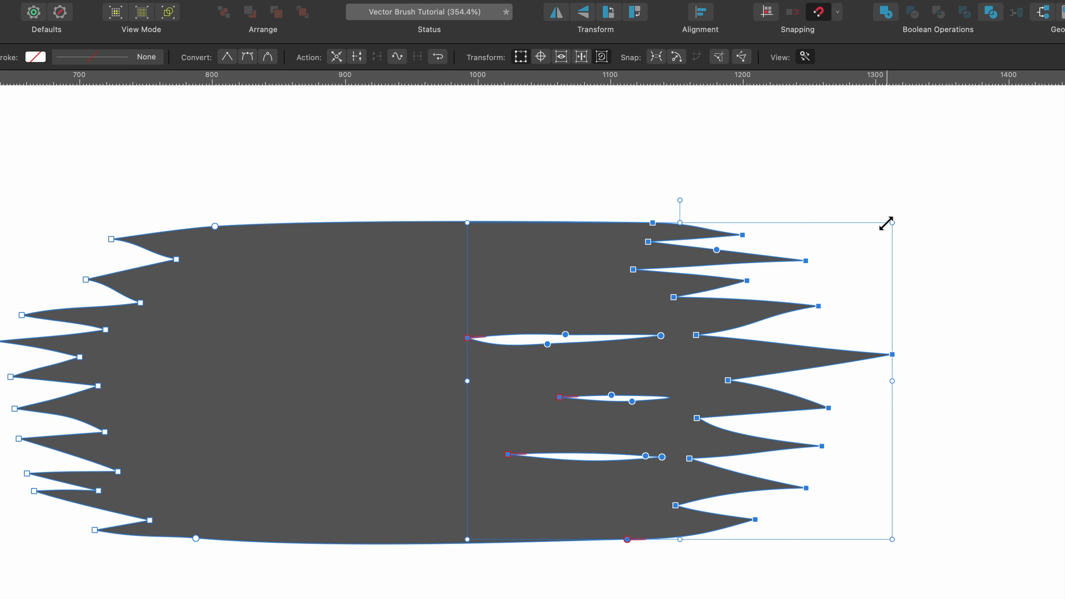
{"action": "left_click_drag", "start_coordinate": [890, 225], "coordinate": [857, 238]}
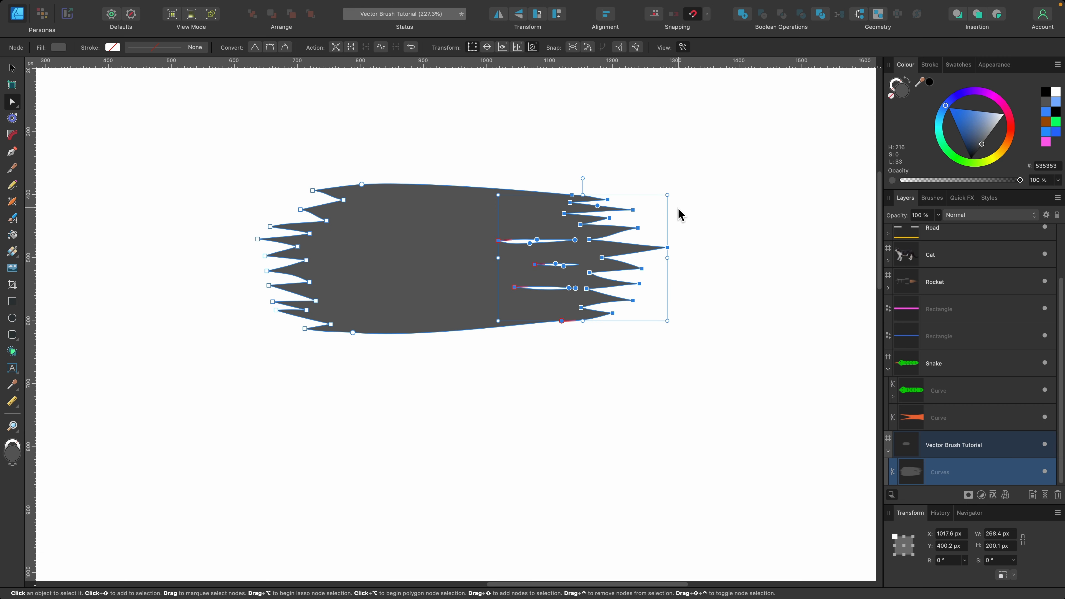
Step: Move the grey brush shape below the Snake artboard and enlarge it to about 1496 × 548 px, left-aligned with that artboard
{"action": "key", "text": "v"}
{"action": "scroll", "coordinate": [665, 247], "scroll_direction": "down", "scroll_amount": 3}
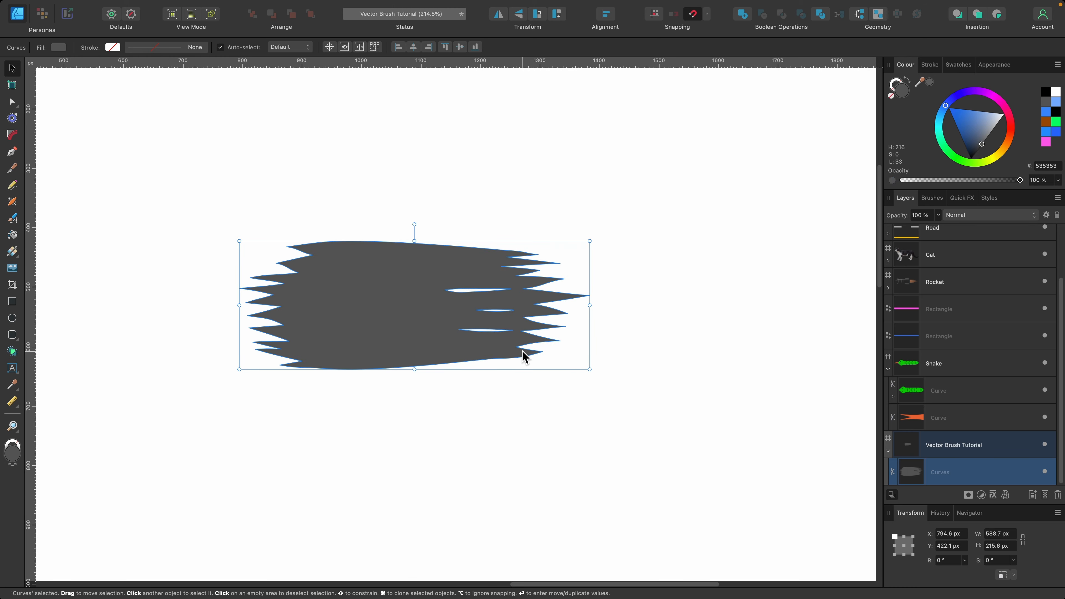
{"action": "scroll", "coordinate": [523, 351], "scroll_direction": "down", "scroll_amount": 5}
{"action": "scroll", "coordinate": [522, 352], "scroll_direction": "down", "scroll_amount": 5}
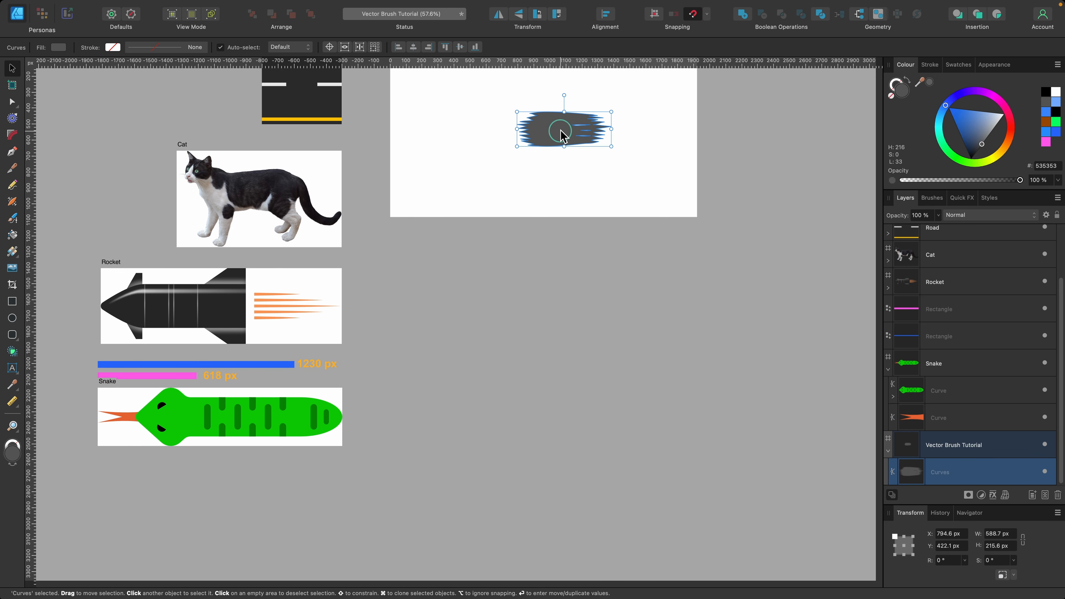
{"action": "mouse_move", "coordinate": [563, 134]}
{"action": "left_mouse_down"}
{"action": "mouse_move", "coordinate": [297, 484]}
{"action": "mouse_move", "coordinate": [252, 495]}
{"action": "left_mouse_up"}
{"action": "scroll", "coordinate": [252, 495], "scroll_direction": "up", "scroll_amount": 5}
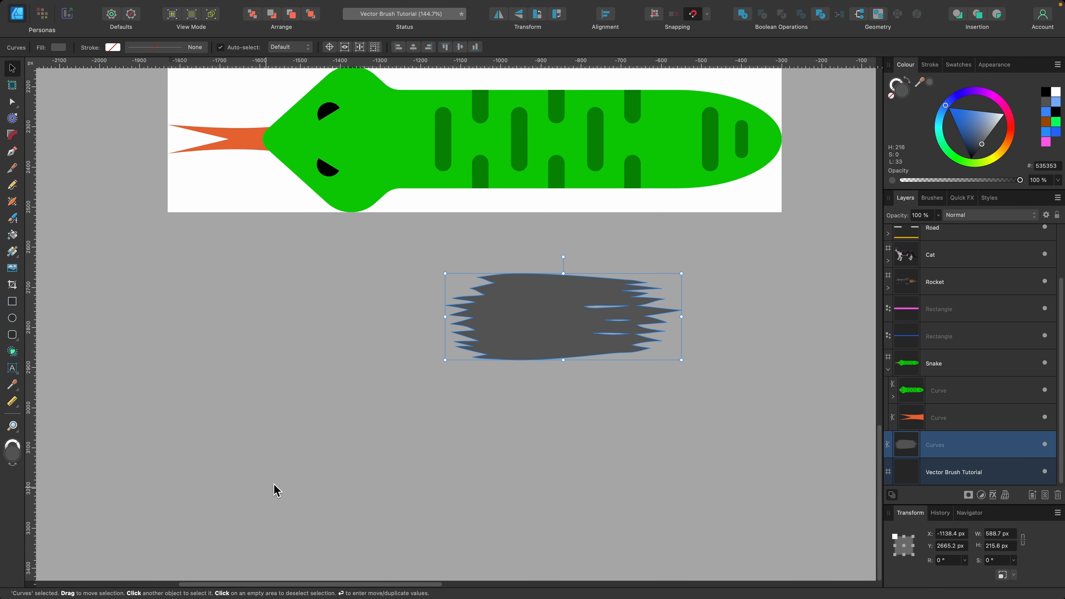
{"action": "left_click_drag", "start_coordinate": [444, 360], "coordinate": [80, 501]}
{"action": "scroll", "coordinate": [540, 356], "scroll_direction": "down", "scroll_amount": 3}
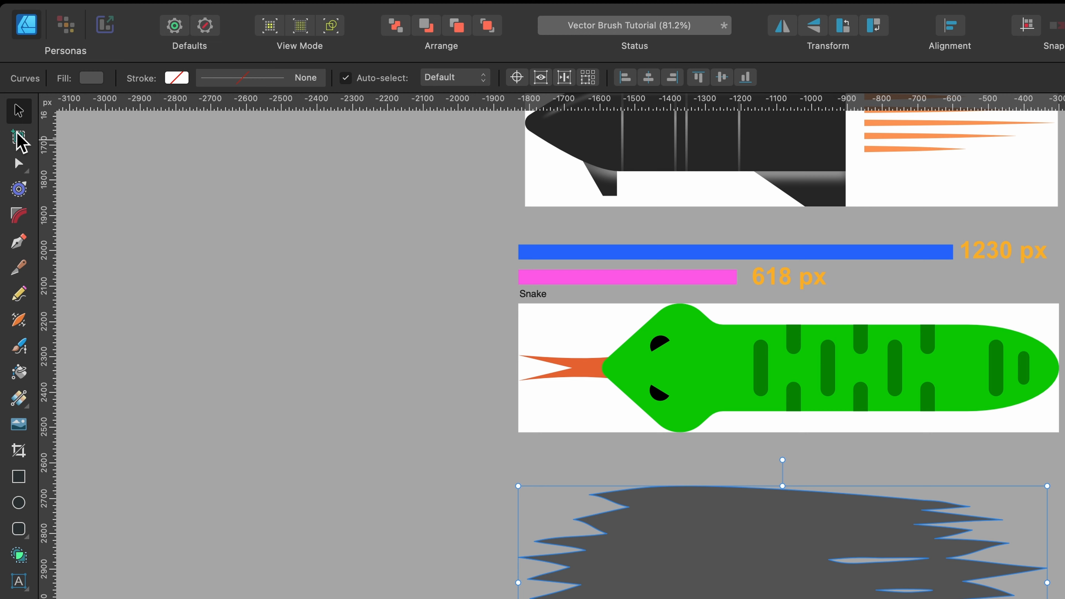
Step: Insert an artboard sized to the selected grey brush shape
{"action": "left_click", "coordinate": [13, 86]}
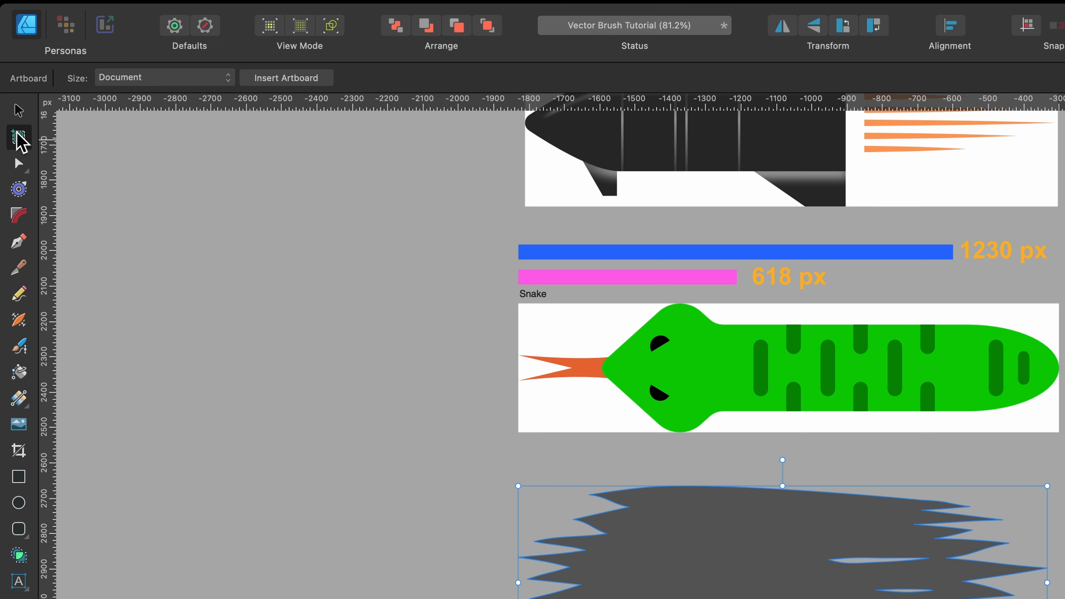
{"action": "left_click", "coordinate": [147, 81]}
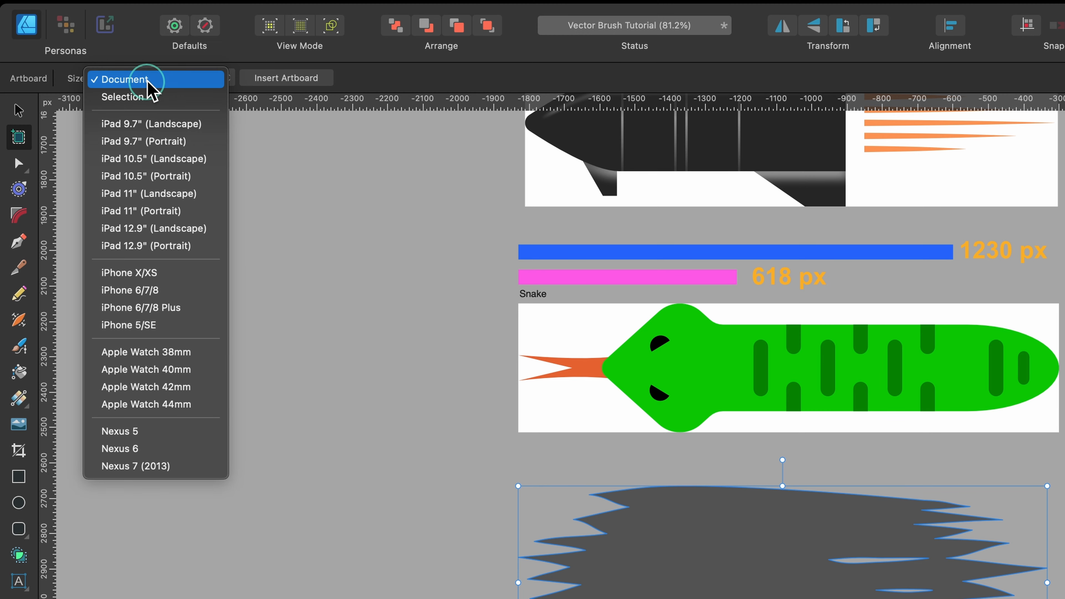
{"action": "left_click", "coordinate": [155, 99]}
{"action": "left_click", "coordinate": [281, 72]}
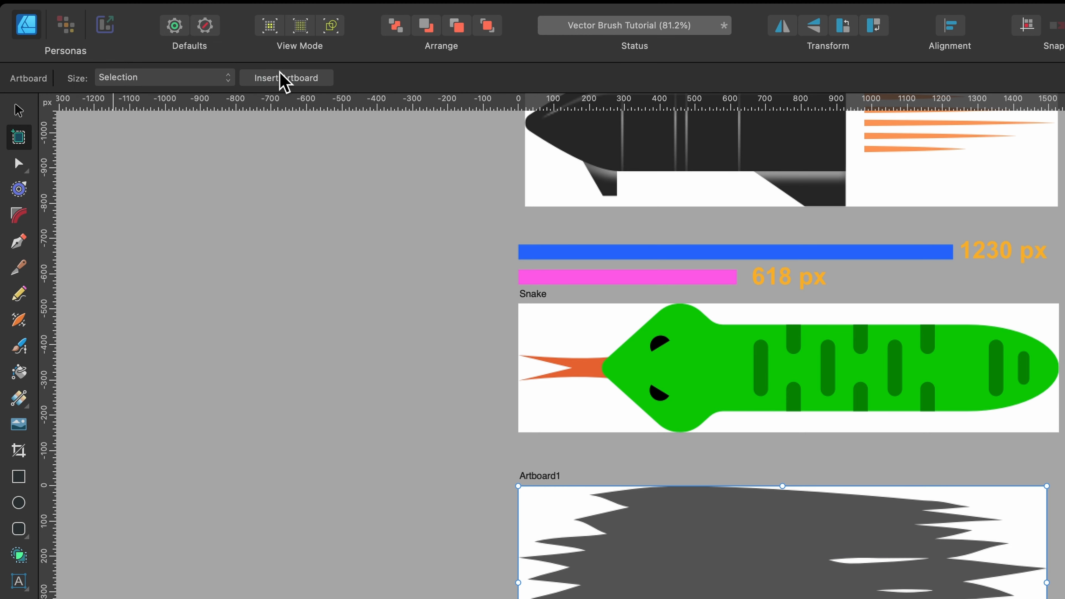
Step: Rename the new artboard around the grey brush shape as "Actual Brush"
{"action": "scroll", "coordinate": [557, 481], "scroll_direction": "up", "scroll_amount": 4}
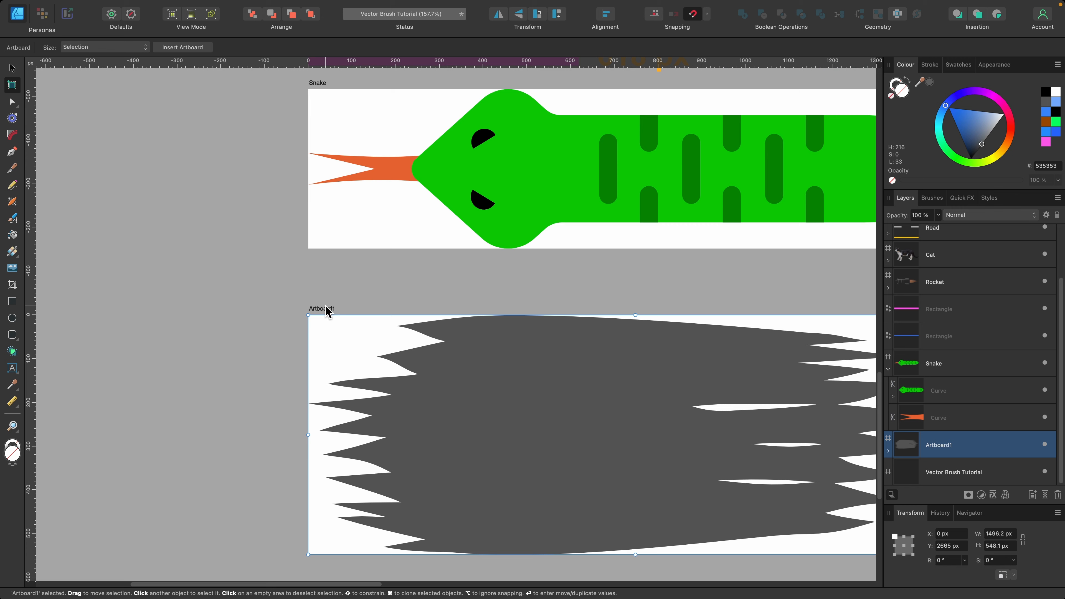
{"action": "double_click", "coordinate": [327, 310]}
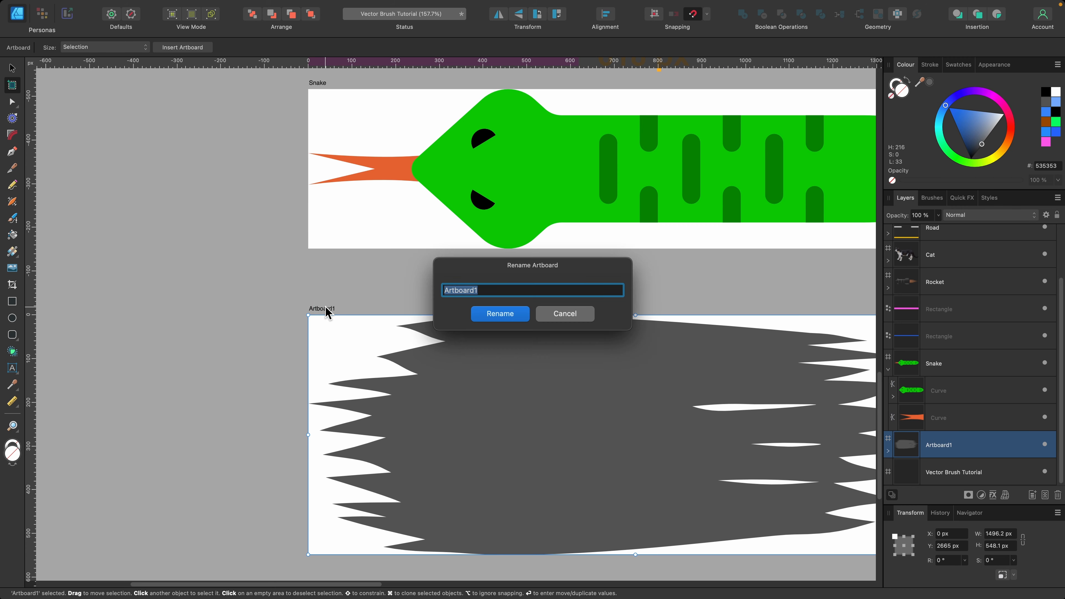
{"action": "type", "text": "Actu"}
{"action": "type", "text": "al Brush"}
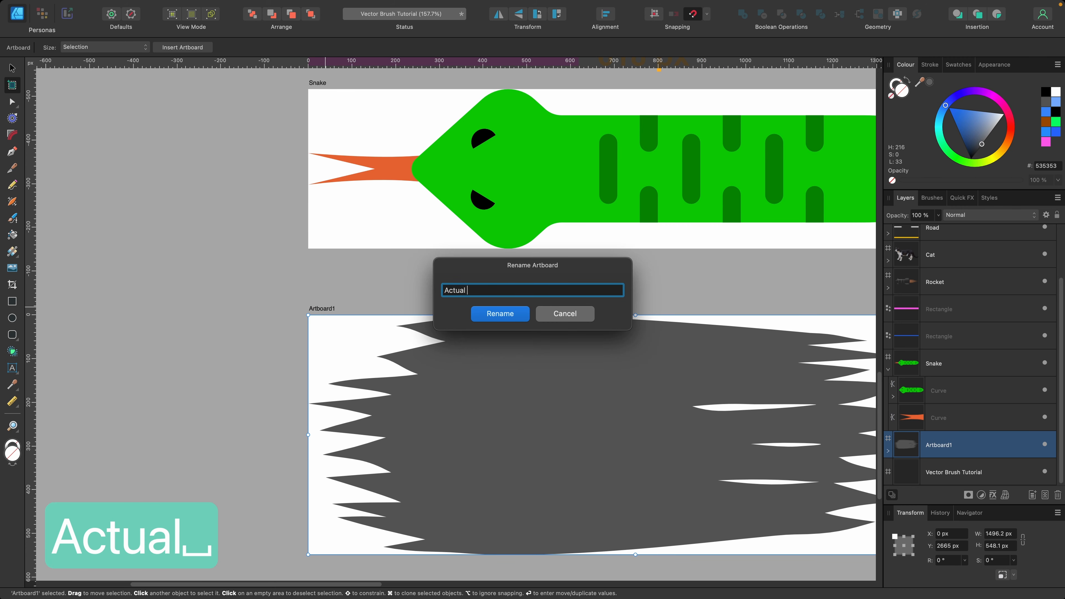
{"action": "key", "text": "Return"}
Step: Enlarge the Actual Brush artboard to about 1517 × 561 px with Lock Children enabled, and disable Lock Children again
{"action": "key", "text": "v"}
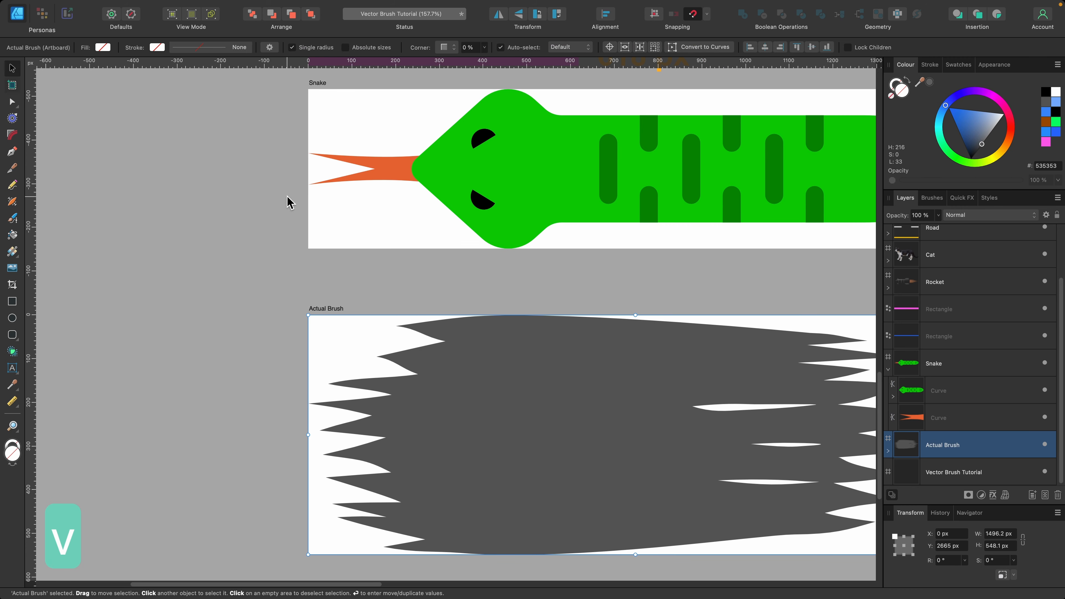
{"action": "scroll", "coordinate": [494, 305], "scroll_direction": "up", "scroll_amount": 3}
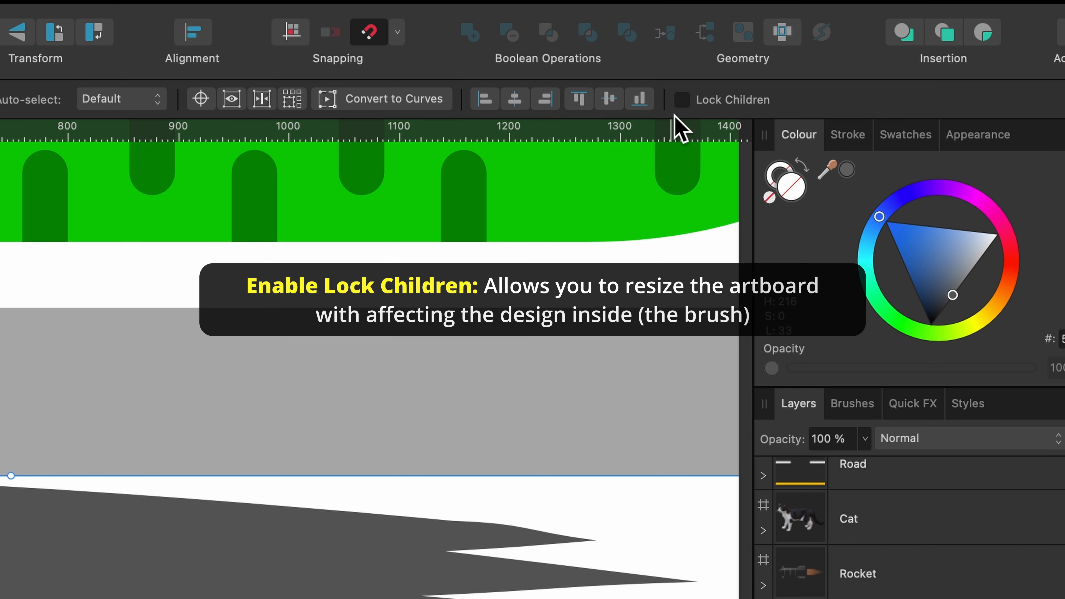
{"action": "left_click", "coordinate": [849, 46]}
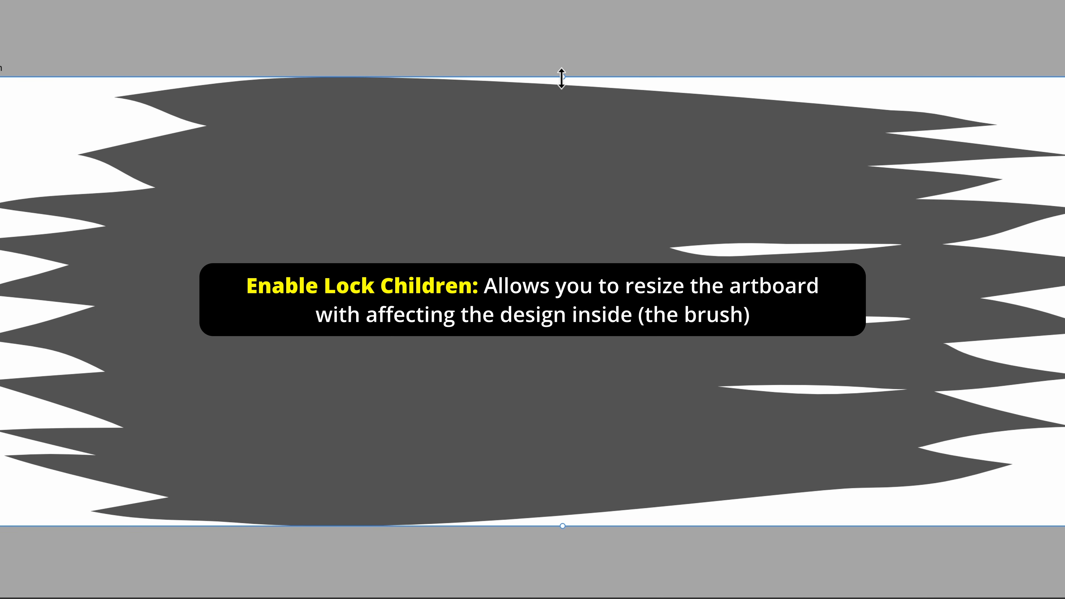
{"action": "left_click_drag", "start_coordinate": [561, 78], "coordinate": [562, 75]}
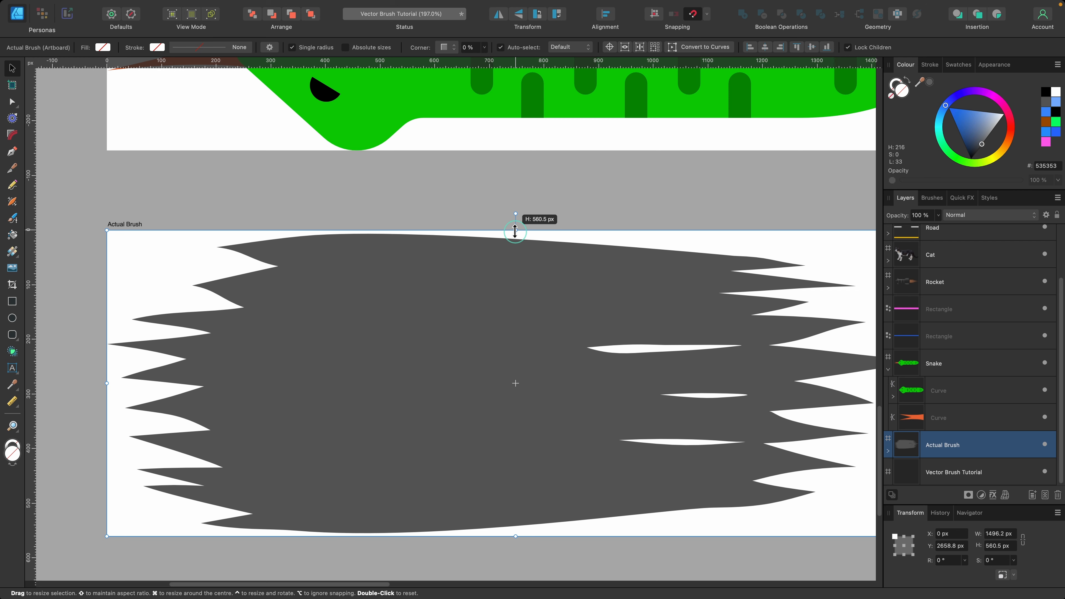
{"action": "left_click_drag", "start_coordinate": [516, 231], "coordinate": [515, 231]}
{"action": "left_click_drag", "start_coordinate": [107, 384], "coordinate": [102, 384]}
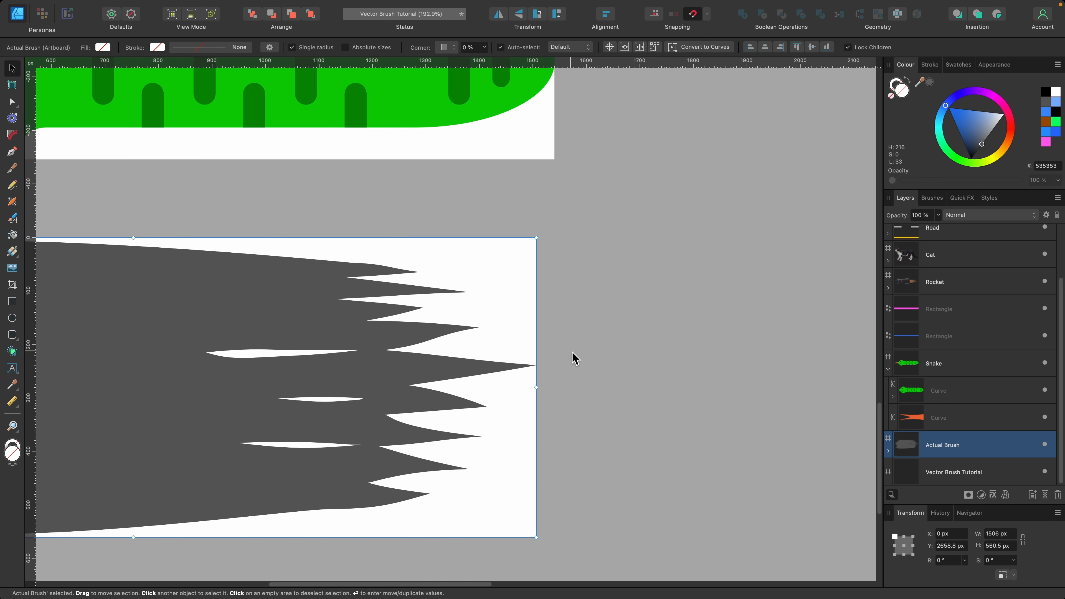
{"action": "left_click_drag", "start_coordinate": [536, 390], "coordinate": [543, 377]}
{"action": "scroll", "coordinate": [670, 192], "scroll_direction": "left", "scroll_amount": 5}
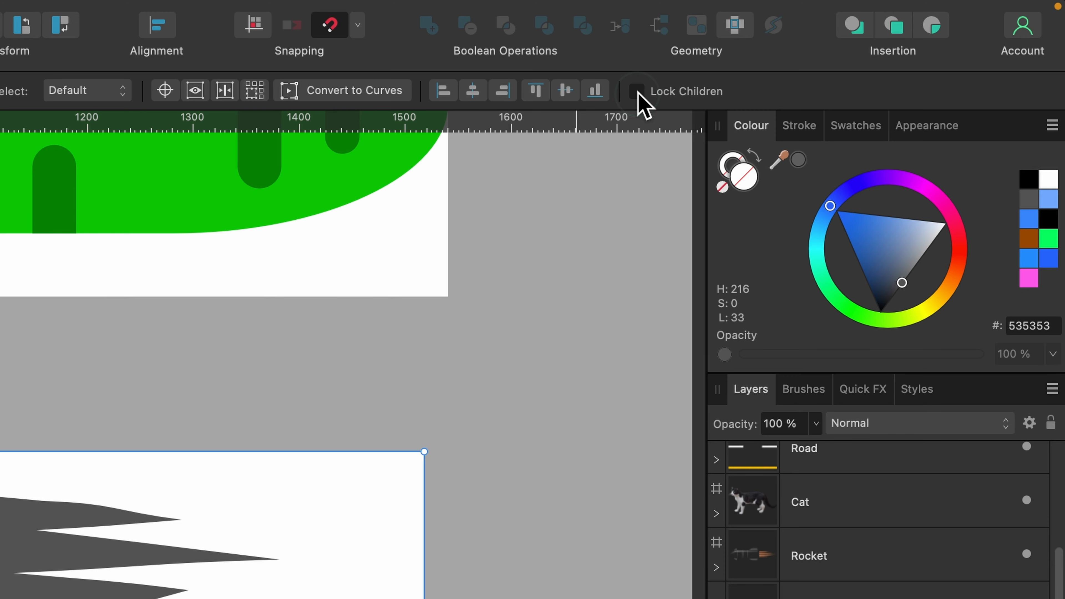
{"action": "scroll", "coordinate": [344, 356], "scroll_direction": "left", "scroll_amount": 1}
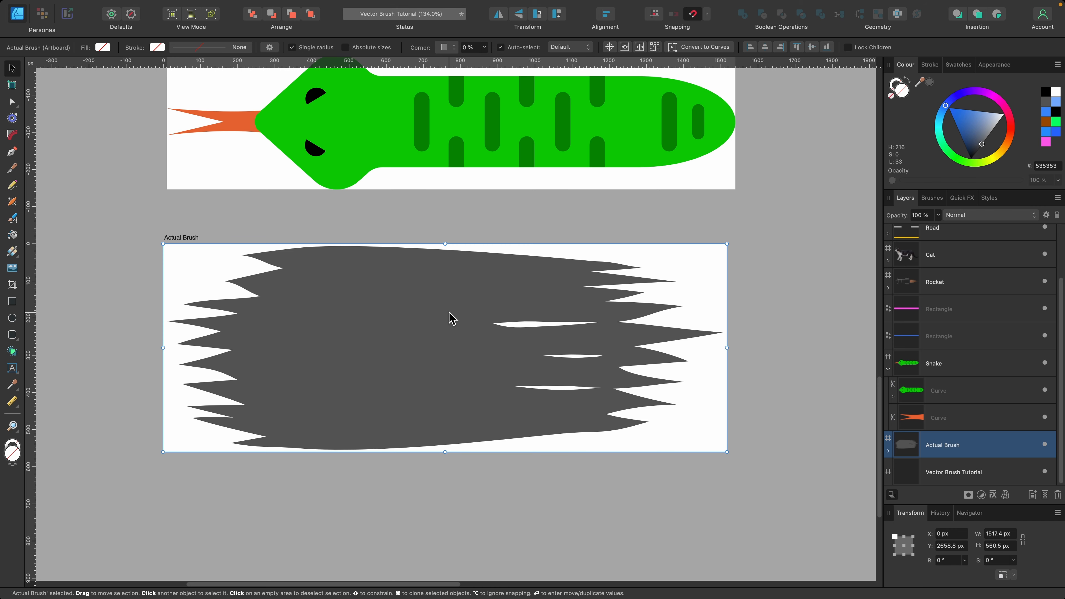
Step: Draw a rectangle covering the whole Actual Brush artboard, 1517.4 × 560.5 px, and fill it with black (000000)
{"action": "scroll", "coordinate": [450, 318], "scroll_direction": "up", "scroll_amount": 3}
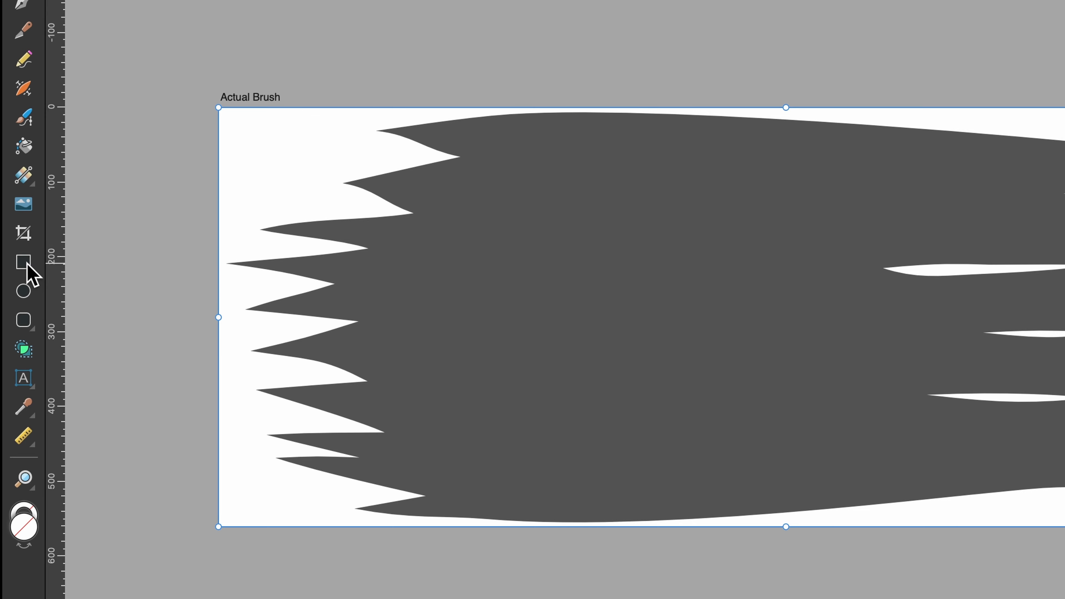
{"action": "left_click", "coordinate": [13, 302]}
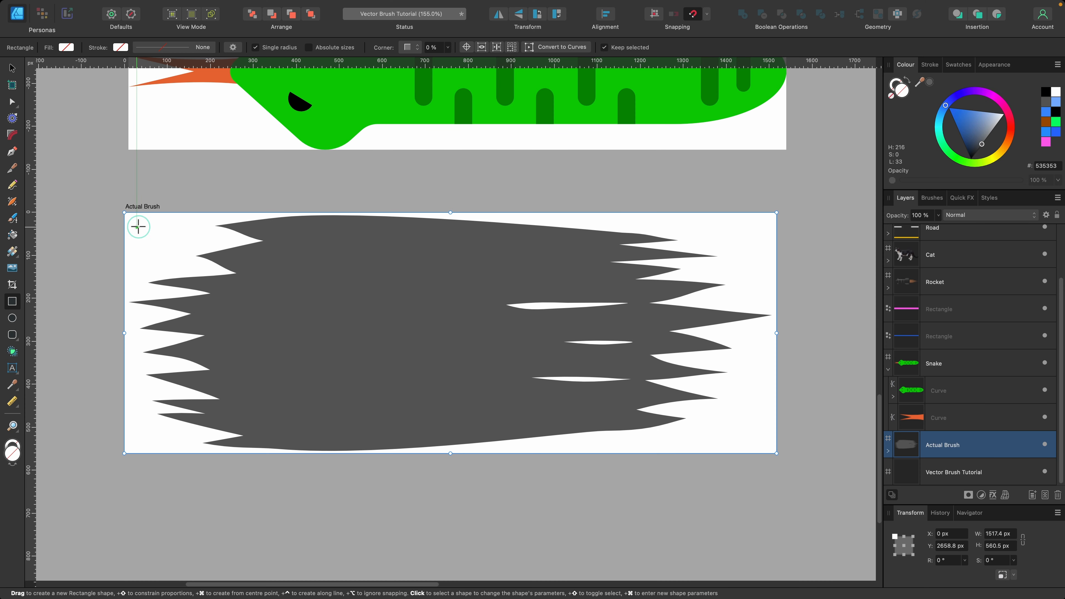
{"action": "mouse_move", "coordinate": [139, 227]}
{"action": "left_mouse_down"}
{"action": "mouse_move", "coordinate": [739, 483]}
{"action": "mouse_move", "coordinate": [766, 443]}
{"action": "mouse_move", "coordinate": [777, 453]}
{"action": "left_mouse_up"}
{"action": "left_click_drag", "start_coordinate": [137, 227], "coordinate": [126, 213]}
{"action": "left_click_drag", "start_coordinate": [970, 136], "coordinate": [969, 226]}
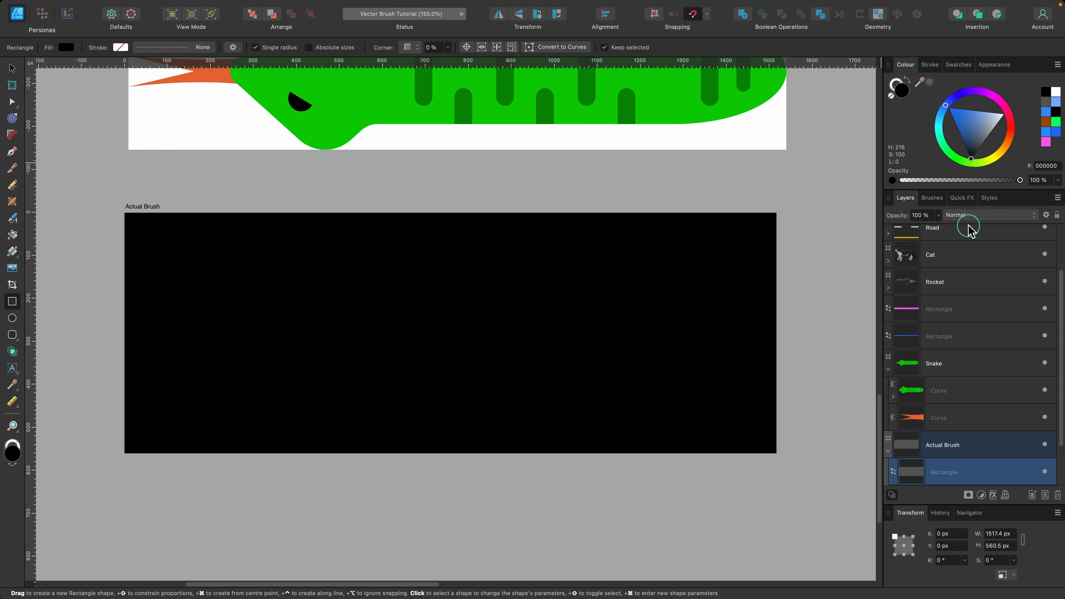
Step: Move the black rectangle beneath the brush shape's Curves layer within the Actual Brush artboard
{"action": "key", "text": "v"}
{"action": "scroll", "coordinate": [916, 435], "scroll_direction": "down", "scroll_amount": 2}
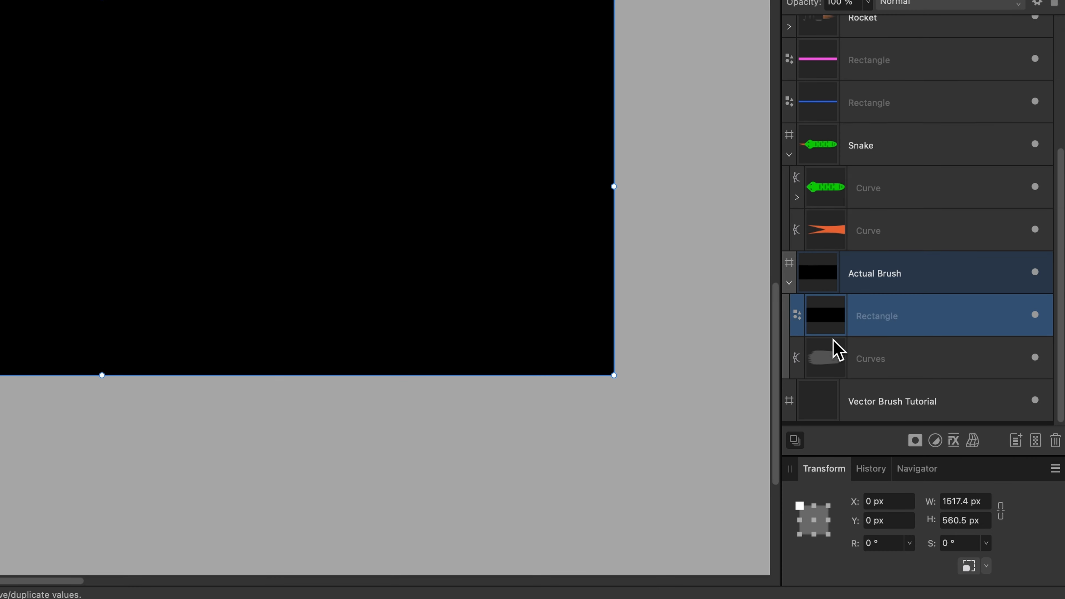
{"action": "left_click", "coordinate": [949, 421]}
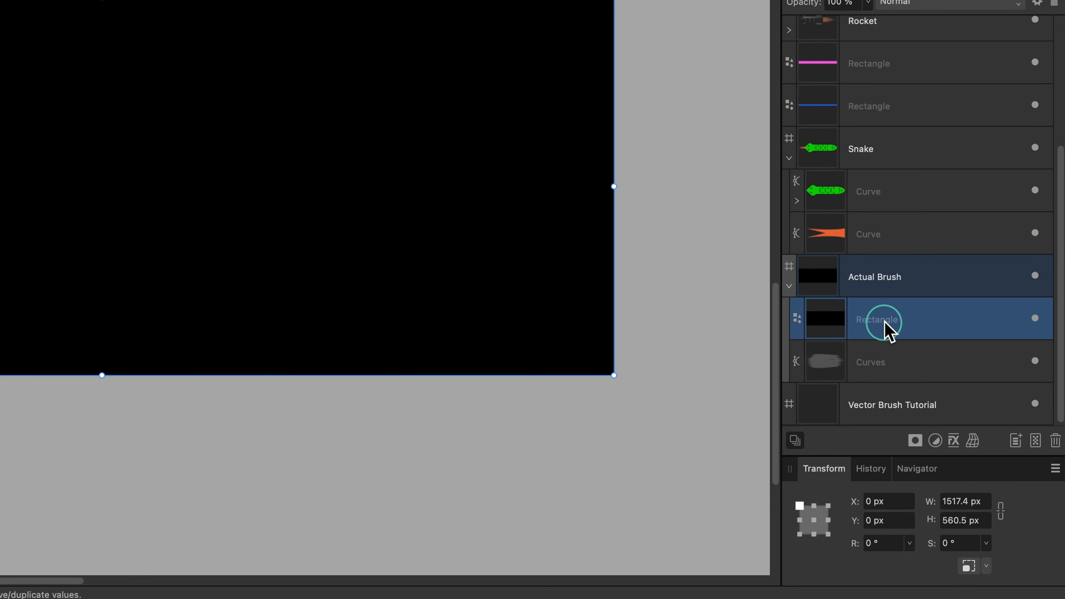
{"action": "left_click_drag", "start_coordinate": [887, 332], "coordinate": [858, 384]}
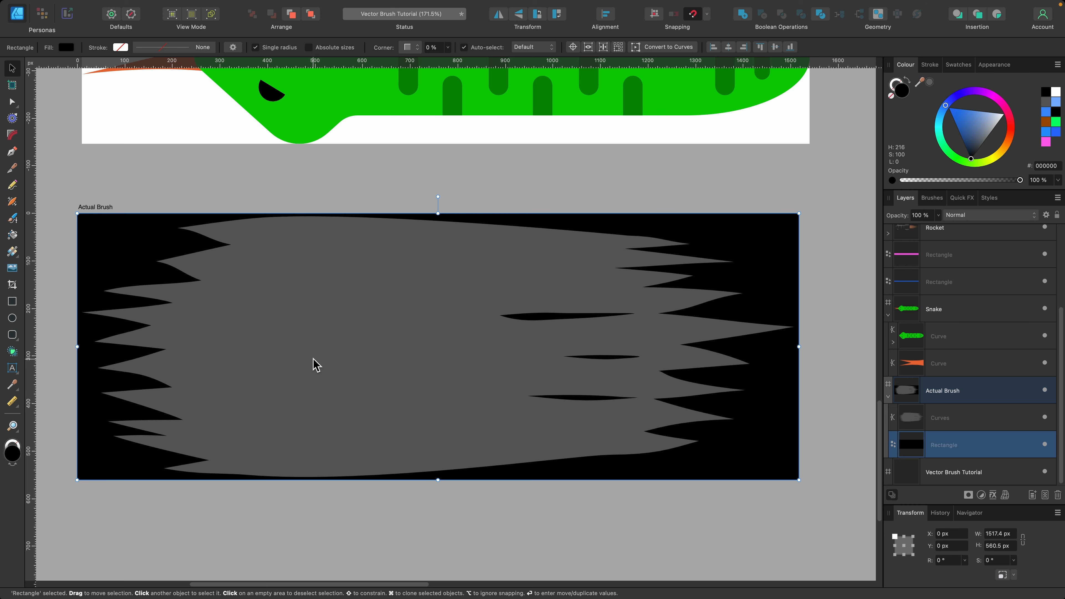
Step: Fill the jagged brush shape with white (FFFFFF) so it contrasts with the black rectangle
{"action": "left_click", "coordinate": [18, 201]}
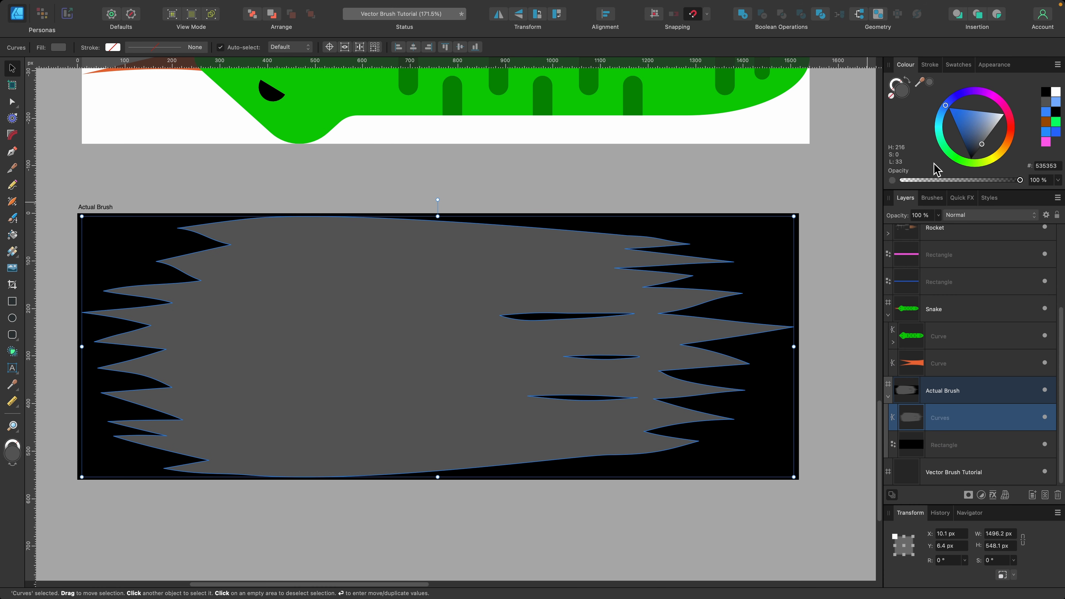
{"action": "left_click", "coordinate": [1056, 91]}
{"action": "left_click", "coordinate": [779, 246]}
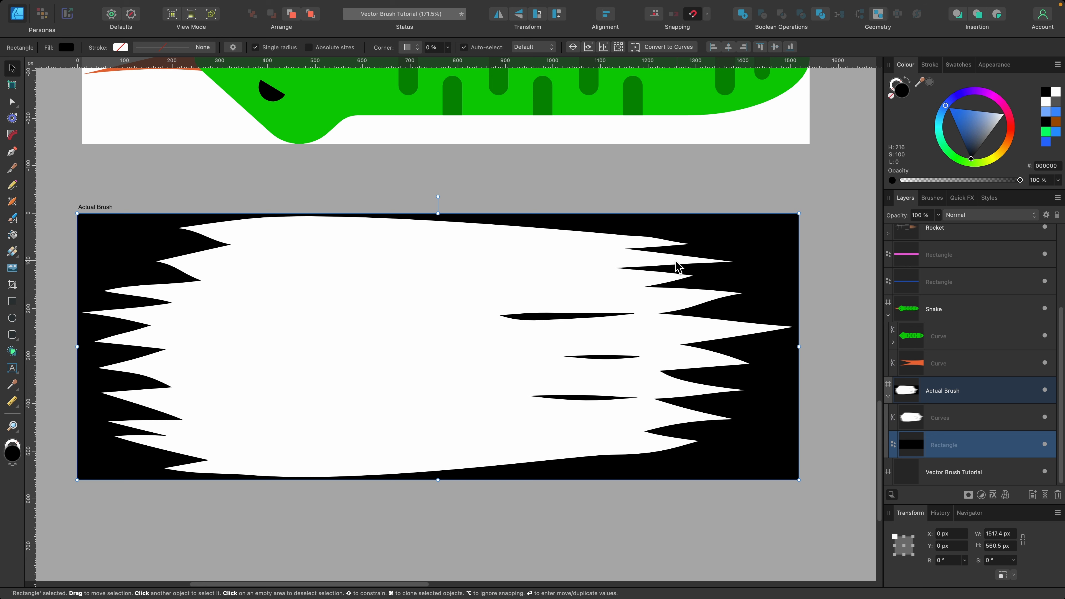
{"action": "left_click", "coordinate": [641, 290]}
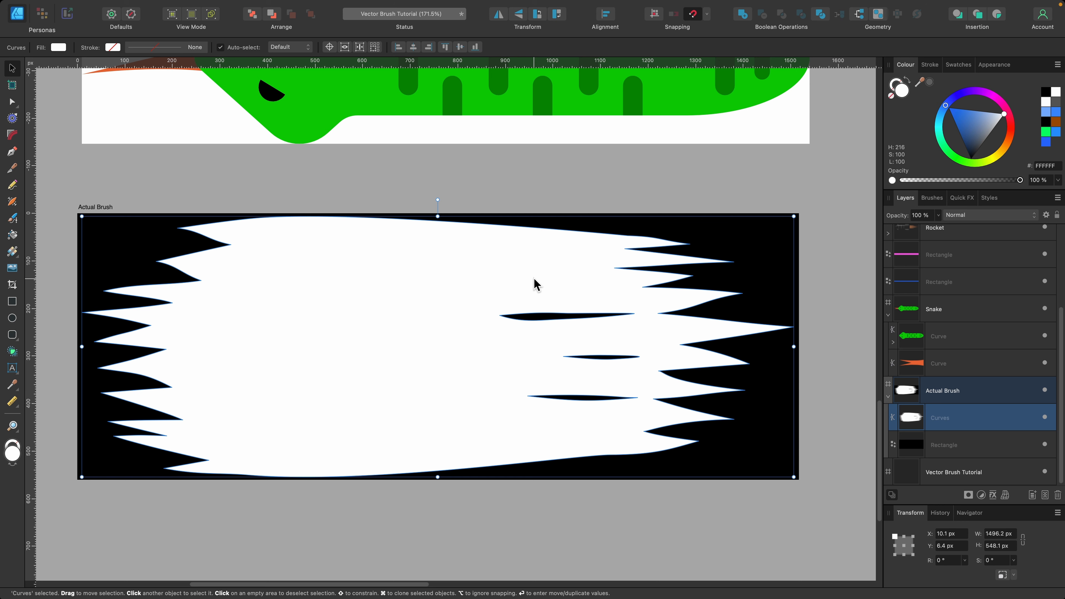
Step: Set up an export of the Actual Brush artboard with PNG as the format and Actual Brush as the area
{"action": "left_click", "coordinate": [96, 212]}
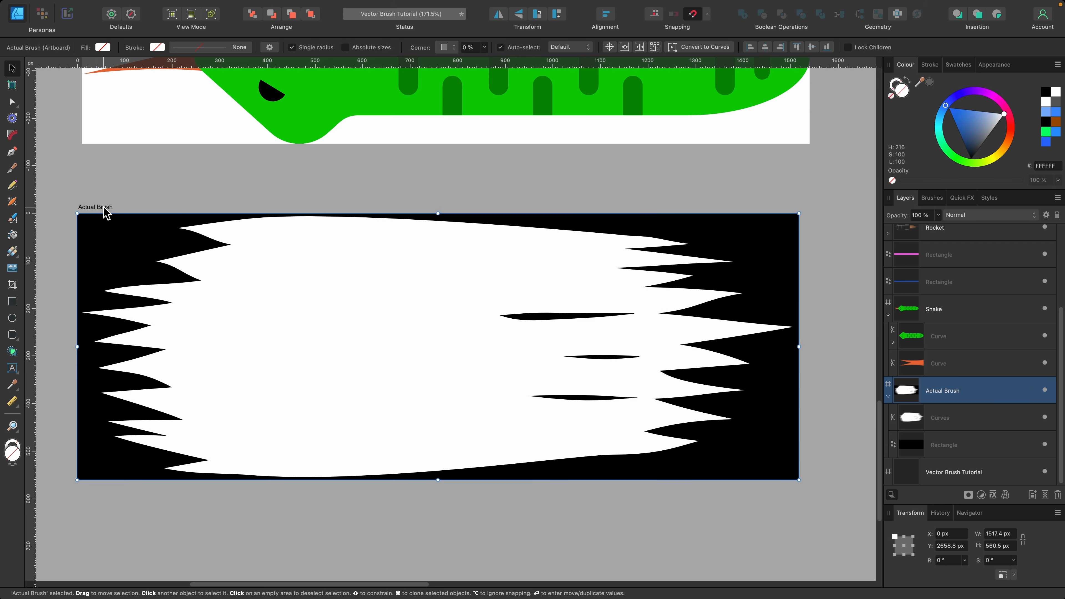
{"action": "mouse_move", "coordinate": [80, 3]}
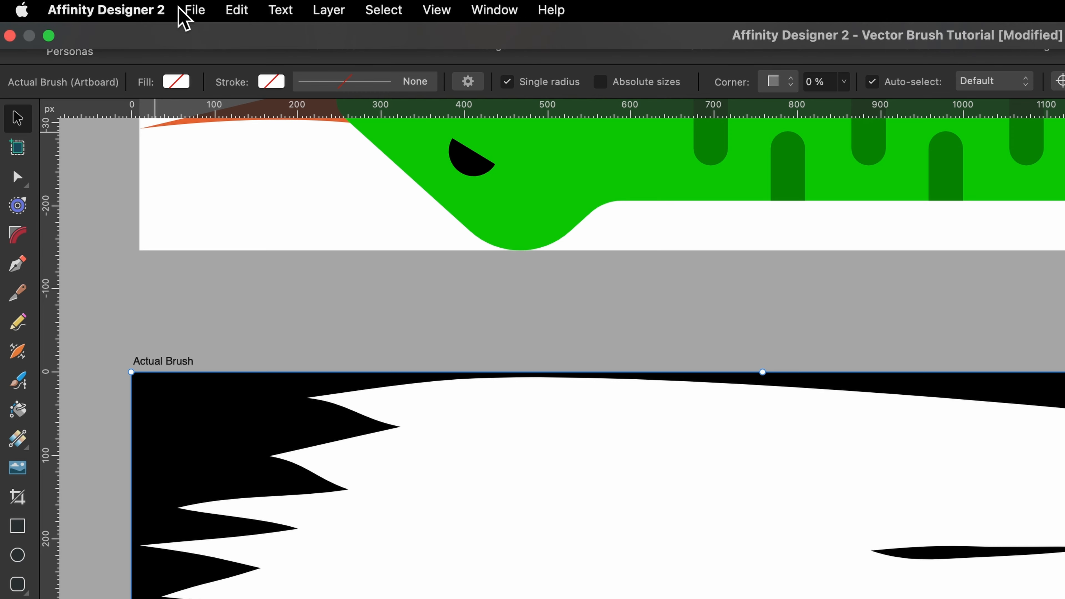
{"action": "left_click", "coordinate": [198, 5]}
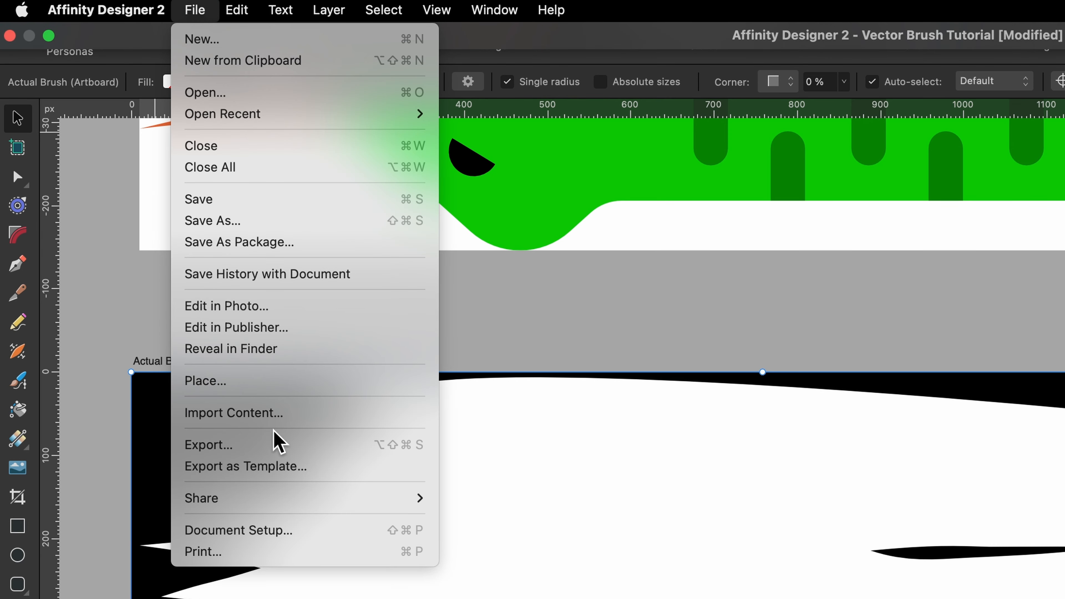
{"action": "left_click", "coordinate": [277, 445]}
{"action": "left_click", "coordinate": [562, 59]}
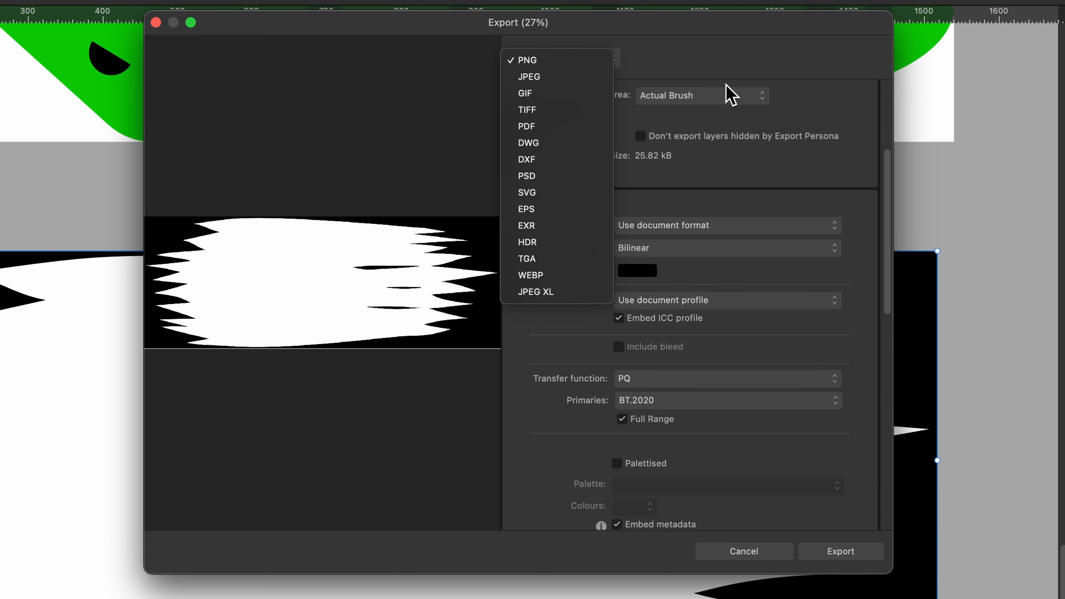
{"action": "left_click", "coordinate": [788, 103]}
{"action": "left_click", "coordinate": [721, 278]}
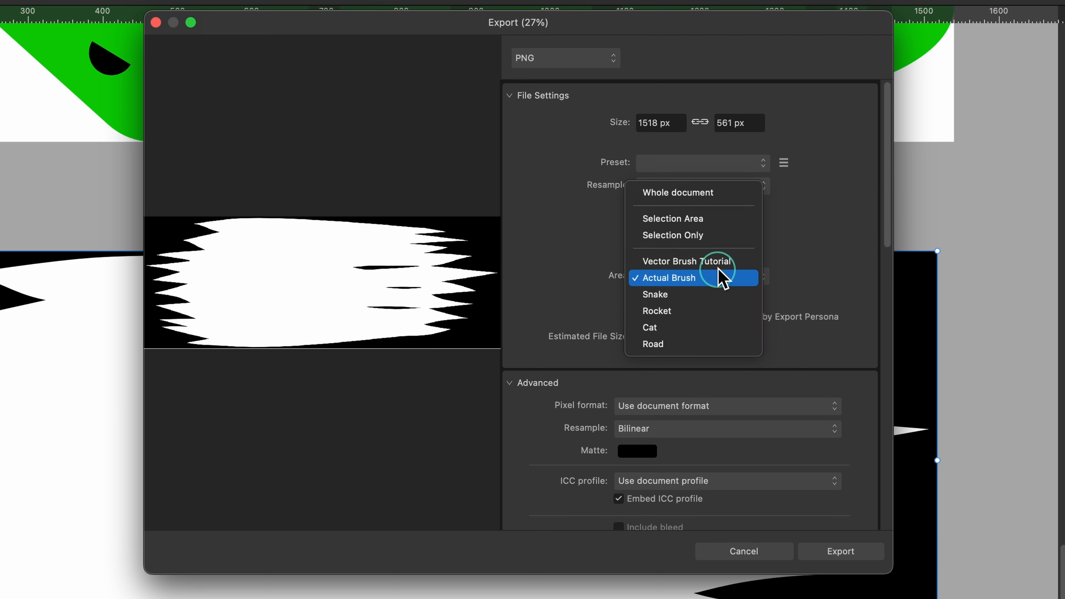
{"action": "left_click", "coordinate": [700, 280]}
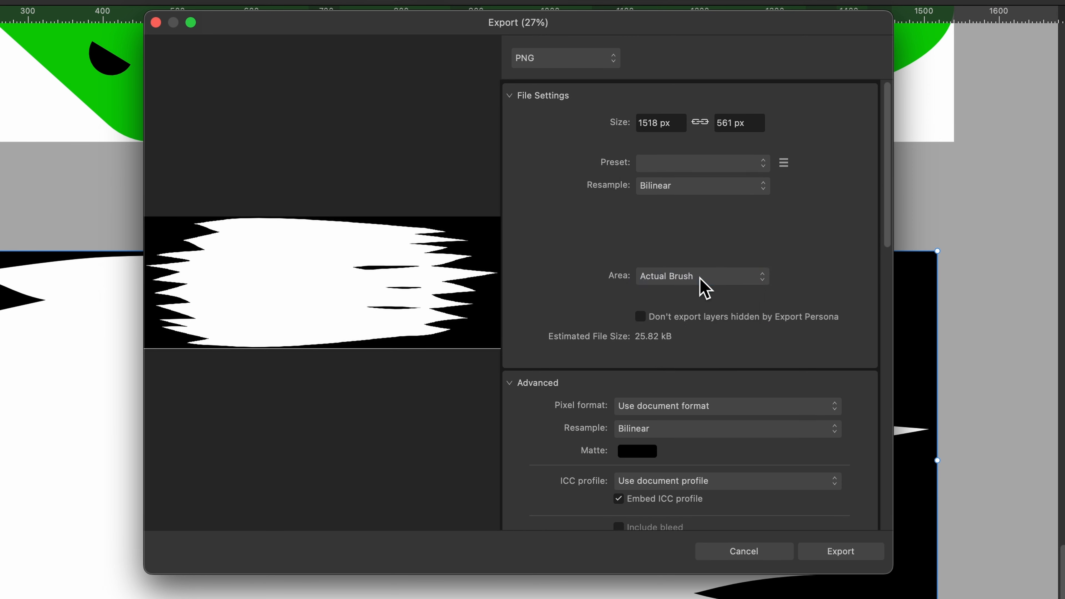
Step: Clear the export's matte colour and set the matte back to black
{"action": "scroll", "coordinate": [637, 369], "scroll_direction": "down", "scroll_amount": 3}
{"action": "left_click", "coordinate": [635, 362]}
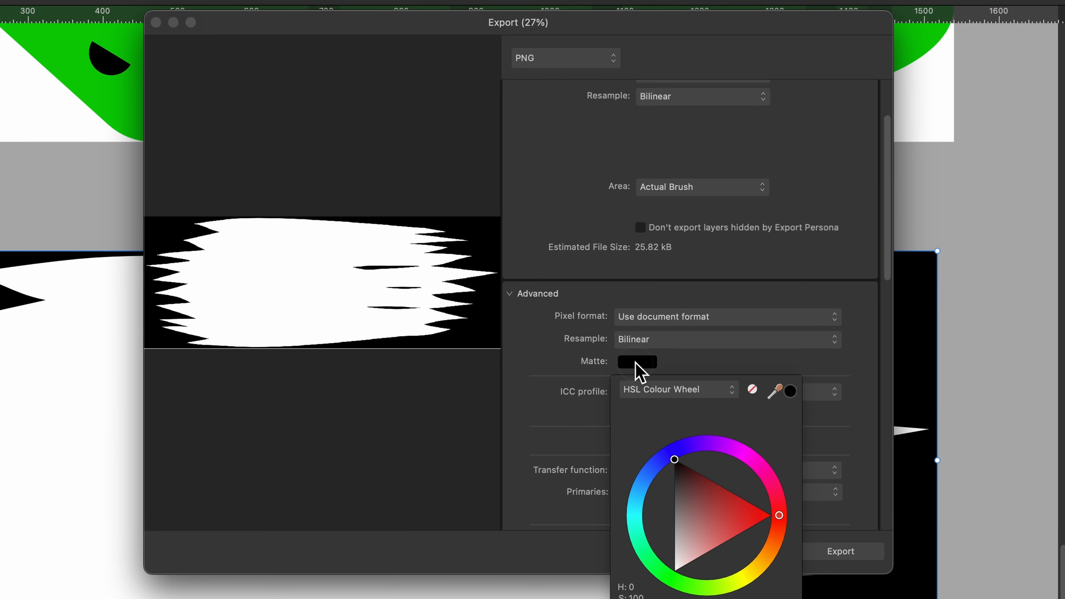
{"action": "left_click", "coordinate": [753, 391]}
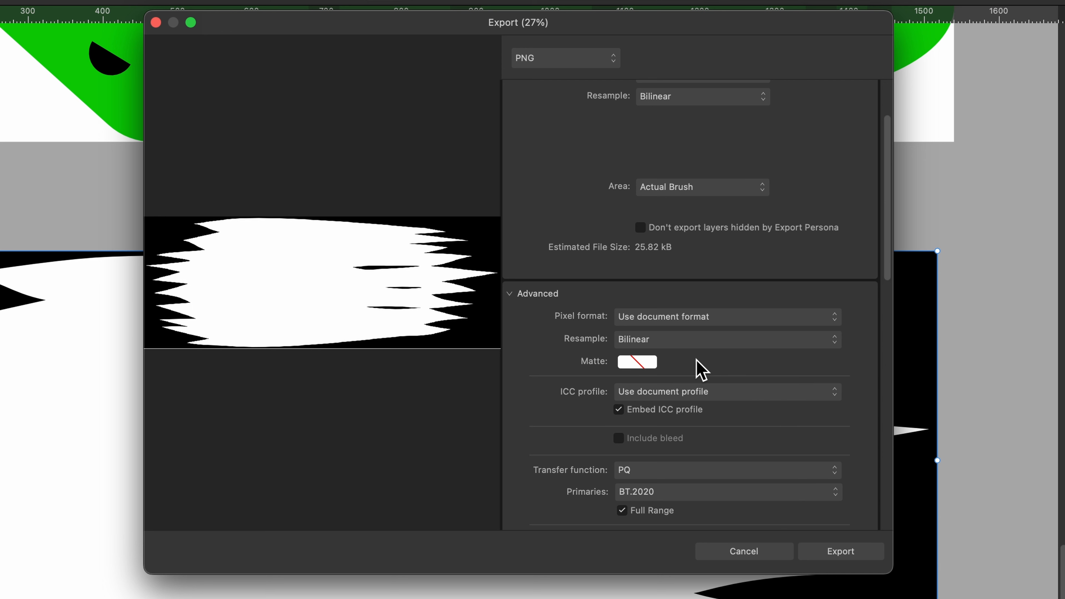
{"action": "left_click", "coordinate": [637, 362]}
{"action": "left_click", "coordinate": [676, 461]}
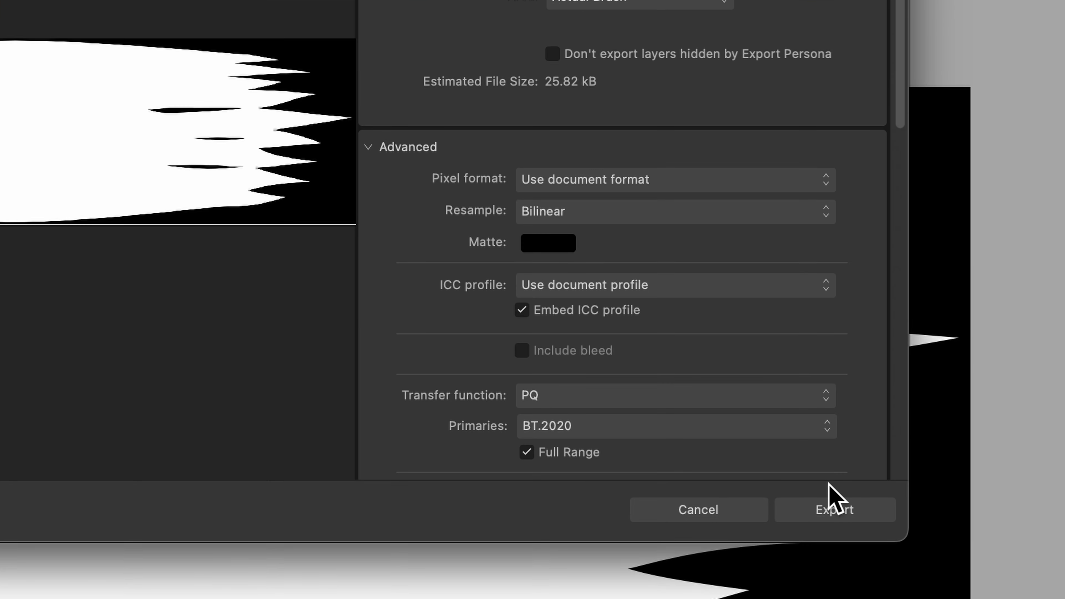
Step: Export the artboard as "Actual Brush.png" into the Tutorial Brush PNGs folder
{"action": "left_click", "coordinate": [833, 503]}
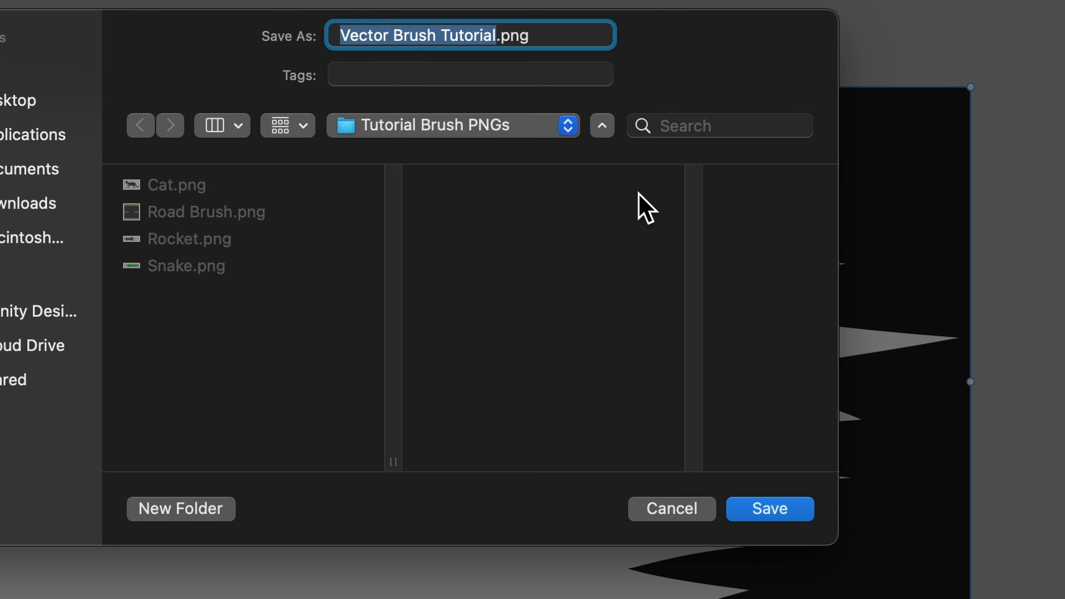
{"action": "type", "text": "Actual B"}
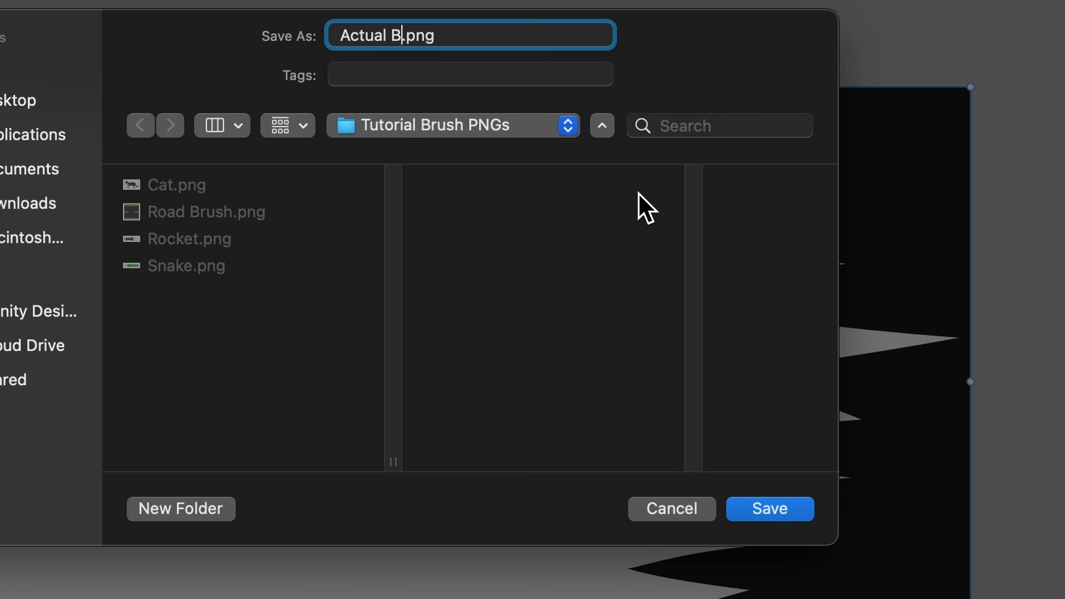
{"action": "type", "text": "rush"}
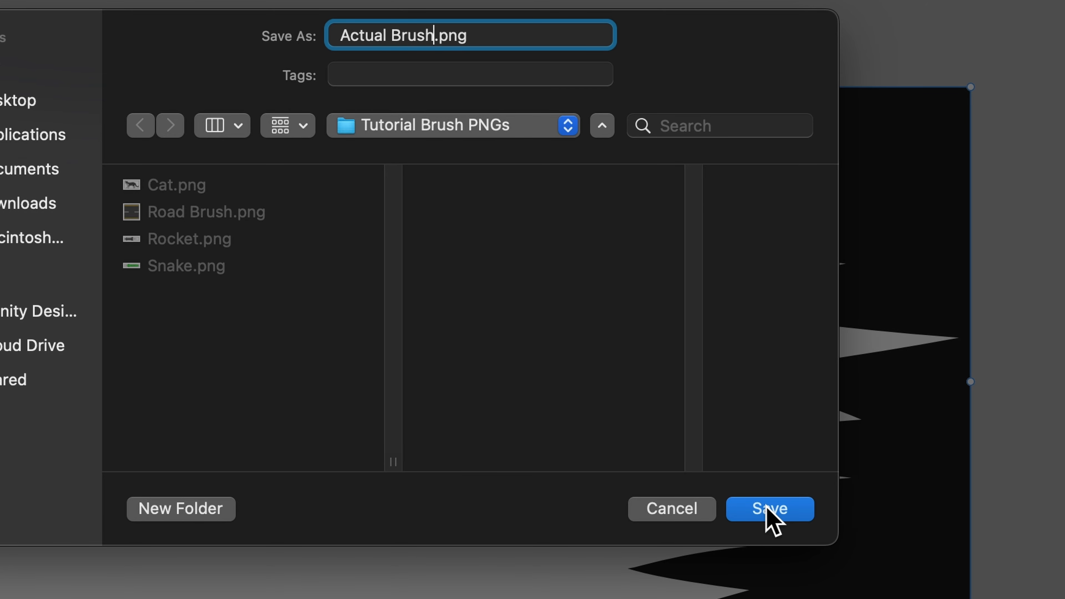
{"action": "left_click", "coordinate": [770, 509]}
Step: Select the Vector Brush Tutorial artboard and create a textured intensity brush from Actual Brush.png in the Tutorial Brushes category
{"action": "scroll", "coordinate": [766, 505], "scroll_direction": "up", "scroll_amount": 15}
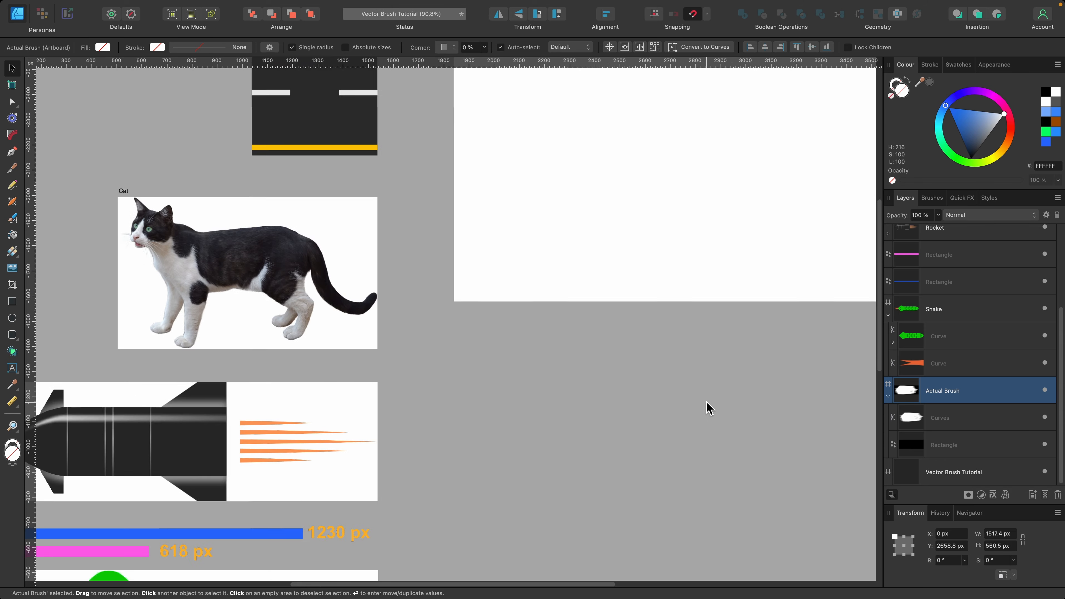
{"action": "scroll", "coordinate": [706, 401], "scroll_direction": "up", "scroll_amount": 4}
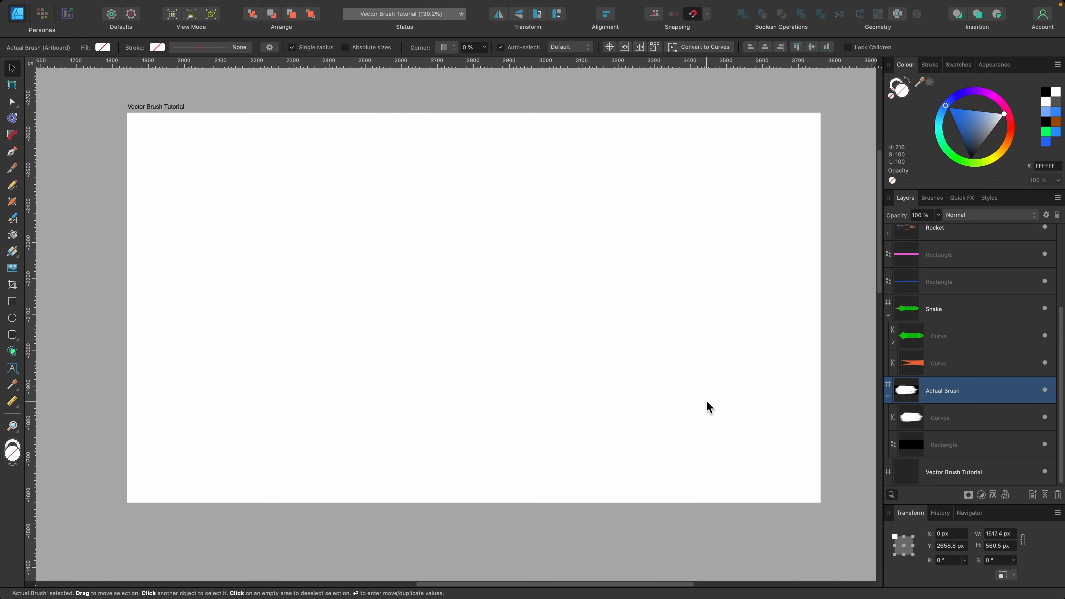
{"action": "left_click", "coordinate": [463, 288]}
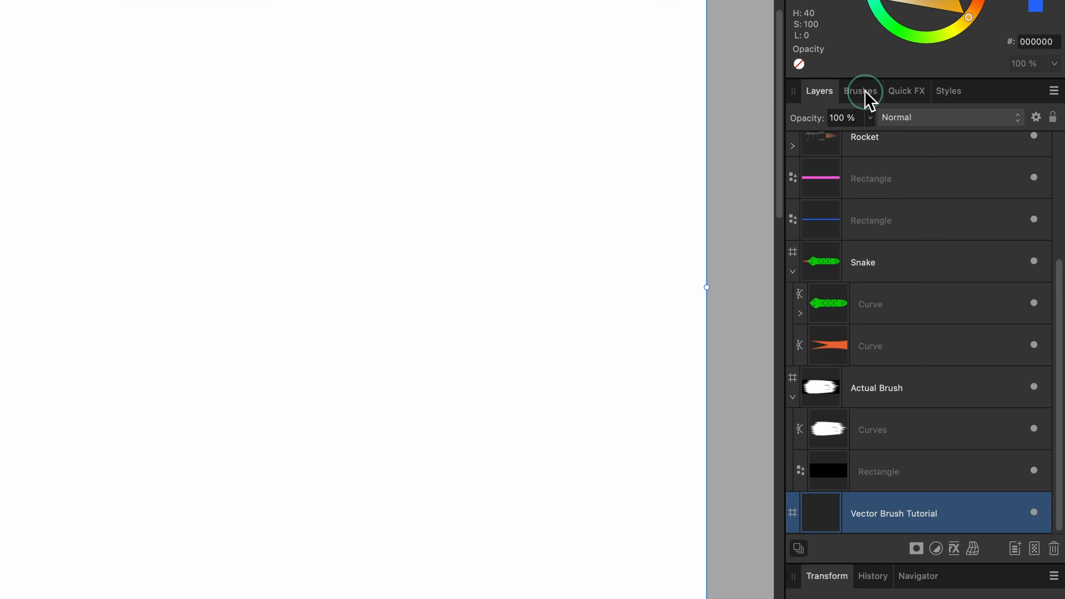
{"action": "left_click", "coordinate": [934, 199]}
{"action": "left_click", "coordinate": [1055, 91]}
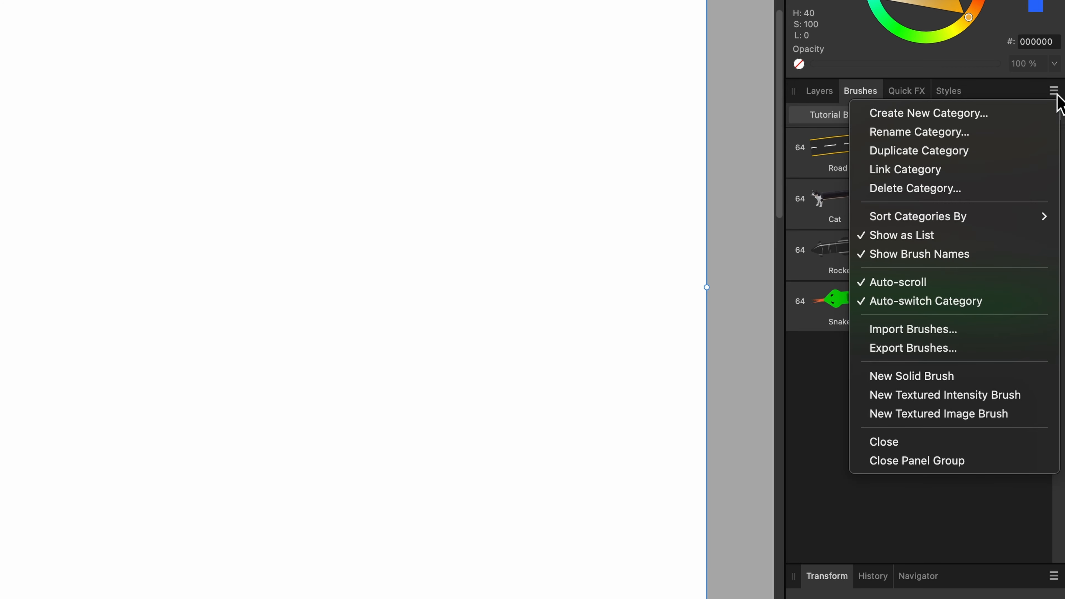
{"action": "left_click", "coordinate": [965, 397]}
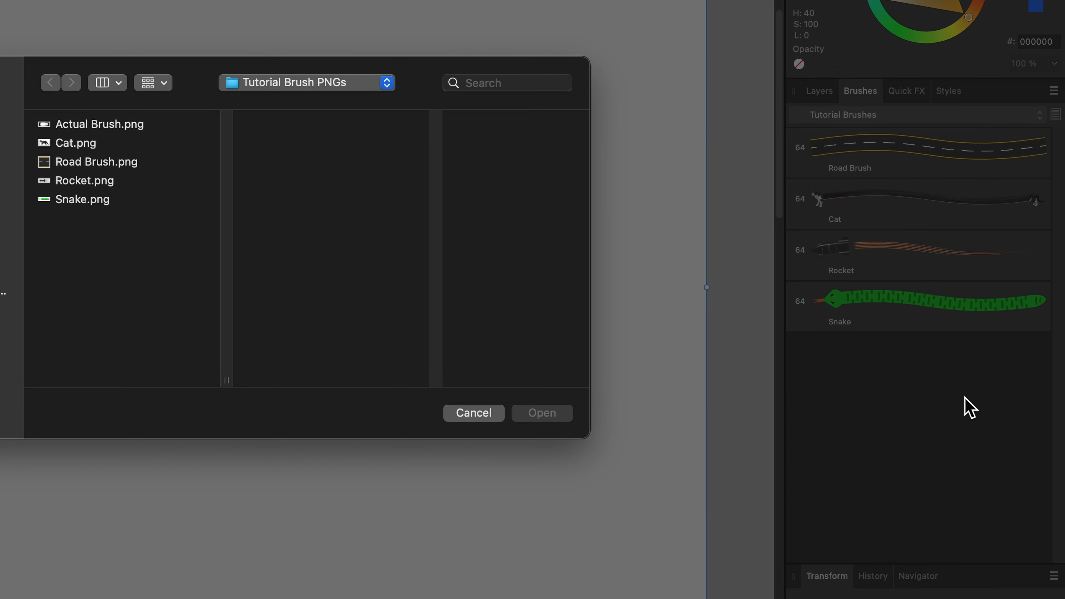
{"action": "left_click", "coordinate": [109, 130]}
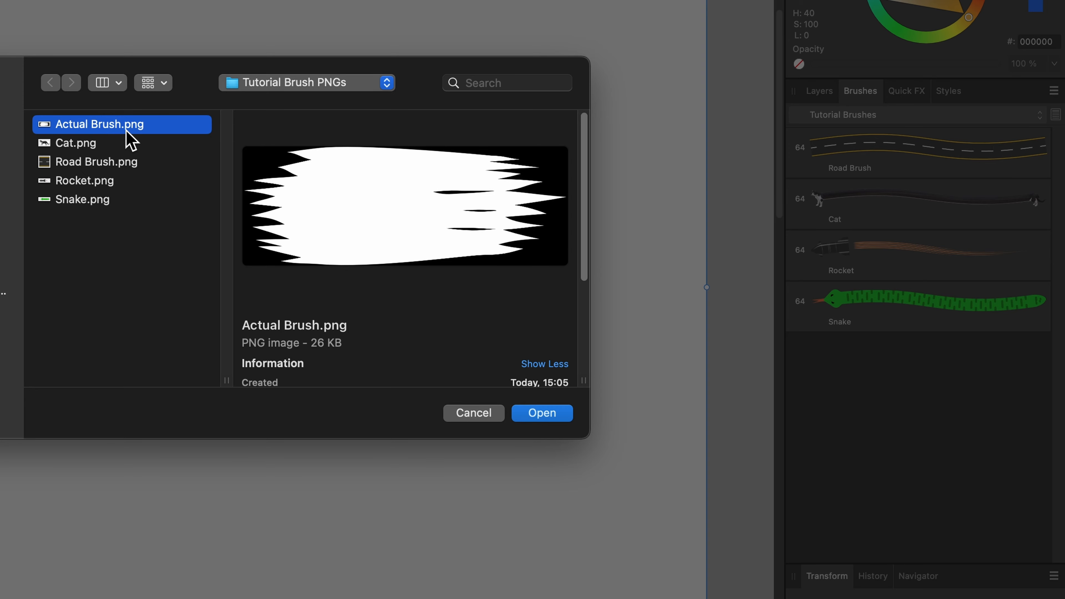
{"action": "left_click", "coordinate": [531, 419]}
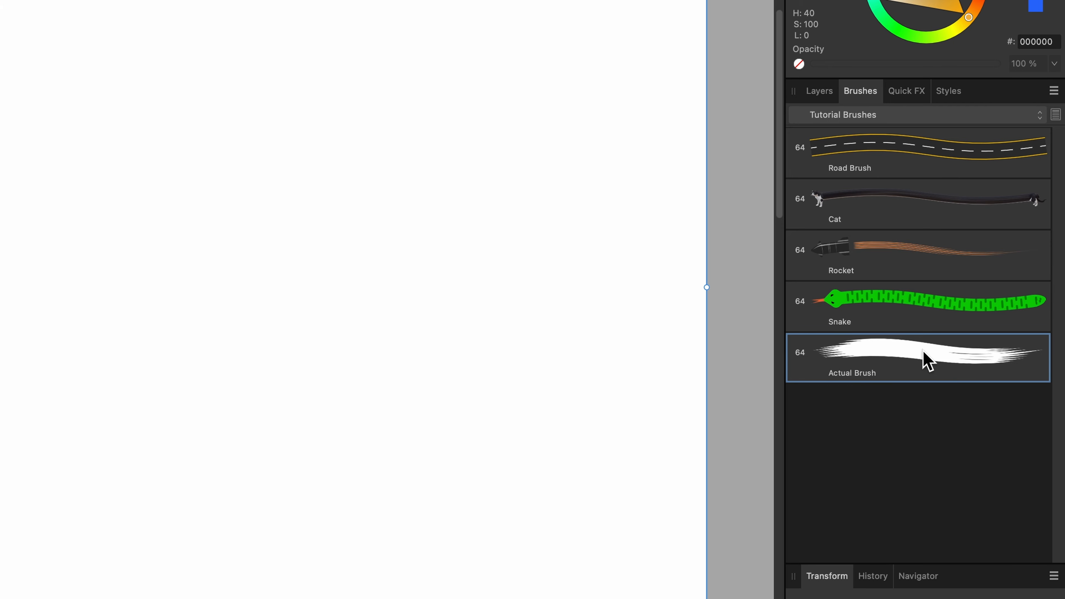
Step: Set the Actual Brush's head offset to 340 px, keeping Pressure as its controller
{"action": "double_click", "coordinate": [928, 361]}
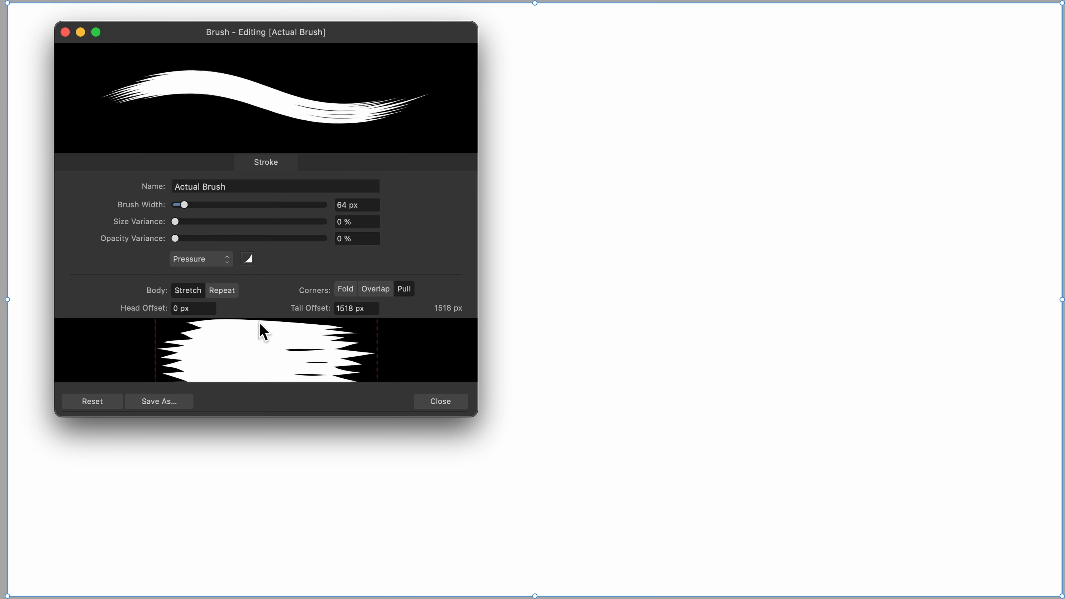
{"action": "left_click_drag", "start_coordinate": [153, 350], "coordinate": [205, 347]}
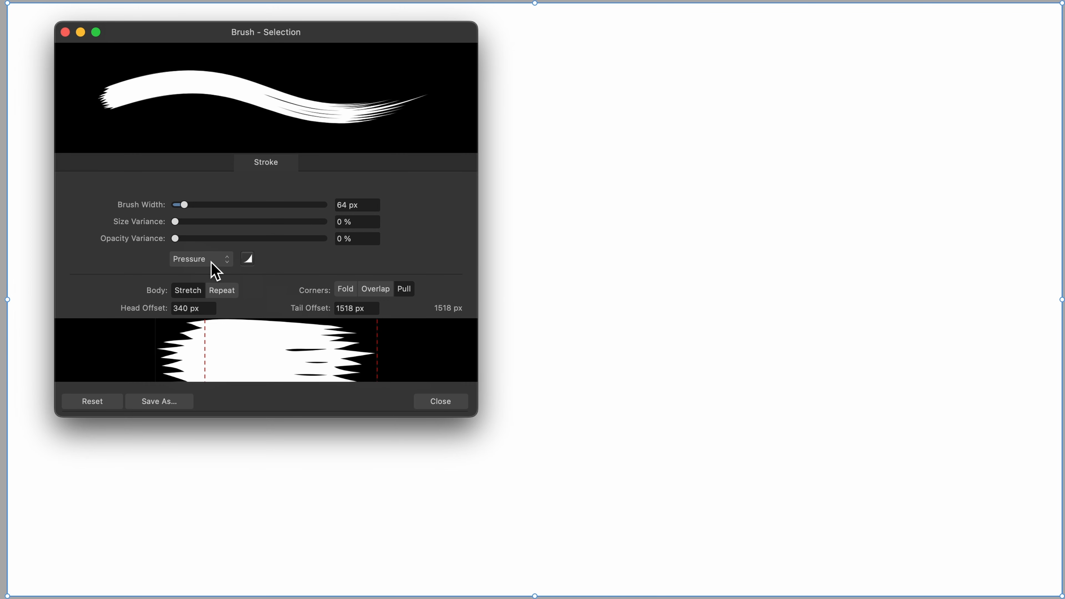
{"action": "left_click", "coordinate": [219, 260]}
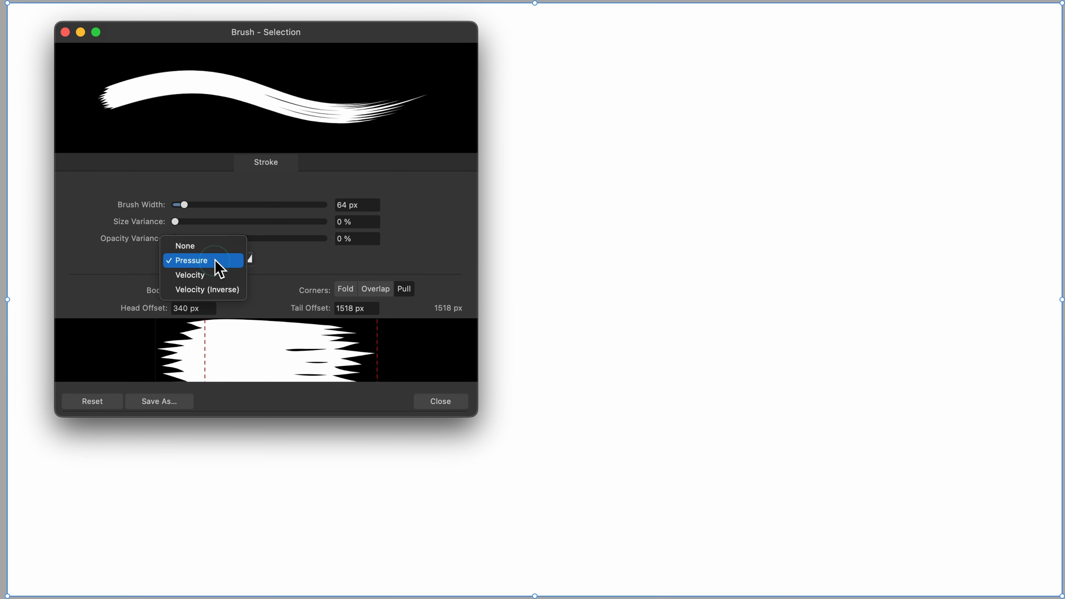
{"action": "left_click", "coordinate": [293, 258]}
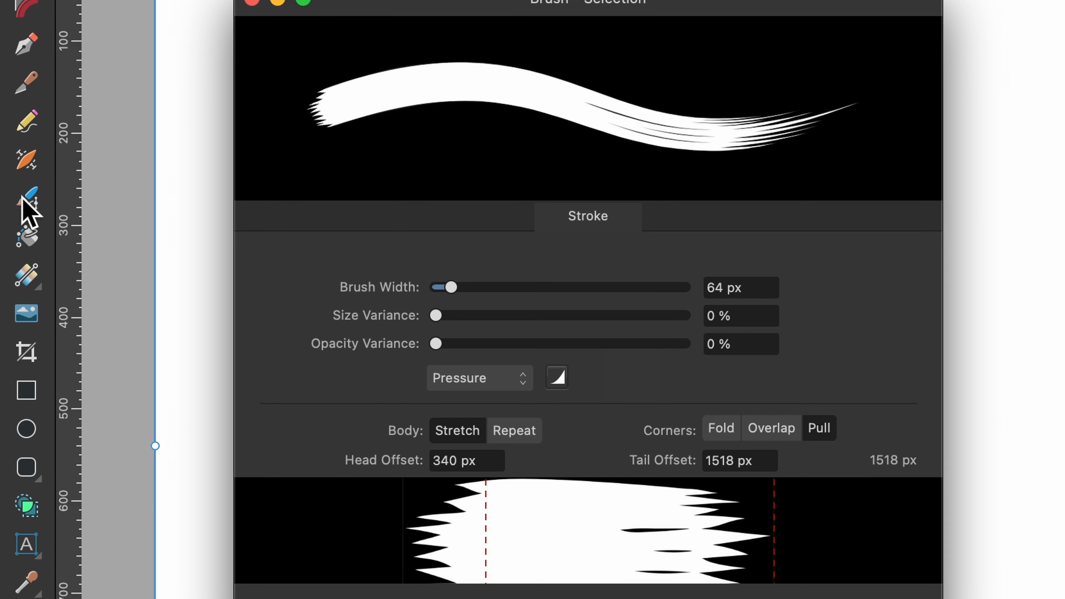
Step: Paint two S-shaped black strokes with the Vector Brush tool and close the brush settings
{"action": "left_click", "coordinate": [23, 201]}
{"action": "mouse_move", "coordinate": [726, 190]}
{"action": "left_mouse_down"}
{"action": "mouse_move", "coordinate": [673, 170]}
{"action": "mouse_move", "coordinate": [631, 190]}
{"action": "mouse_move", "coordinate": [567, 314]}
{"action": "mouse_move", "coordinate": [529, 345]}
{"action": "mouse_move", "coordinate": [428, 354]}
{"action": "left_mouse_up"}
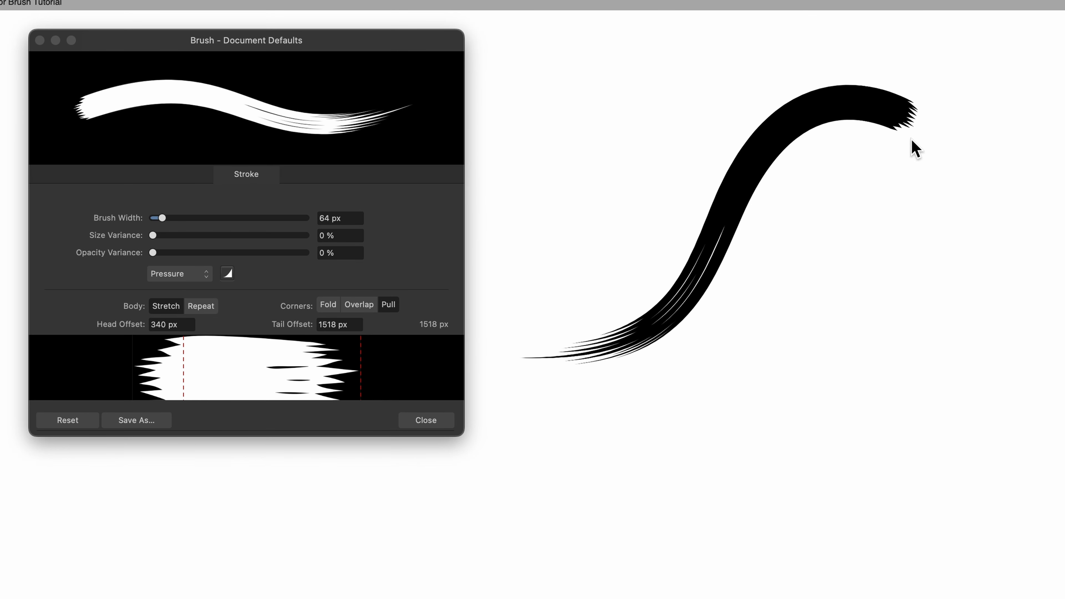
{"action": "left_click", "coordinate": [417, 421]}
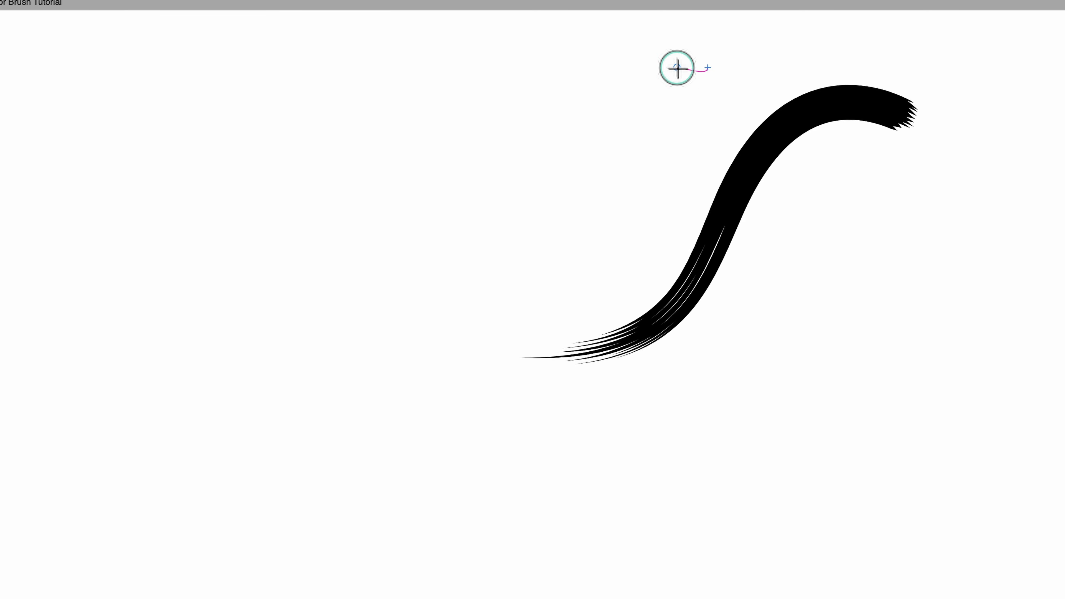
{"action": "mouse_move", "coordinate": [677, 68]}
{"action": "left_mouse_down"}
{"action": "mouse_move", "coordinate": [620, 117]}
{"action": "mouse_move", "coordinate": [572, 231]}
{"action": "mouse_move", "coordinate": [490, 318]}
{"action": "mouse_move", "coordinate": [340, 349]}
{"action": "left_mouse_up"}
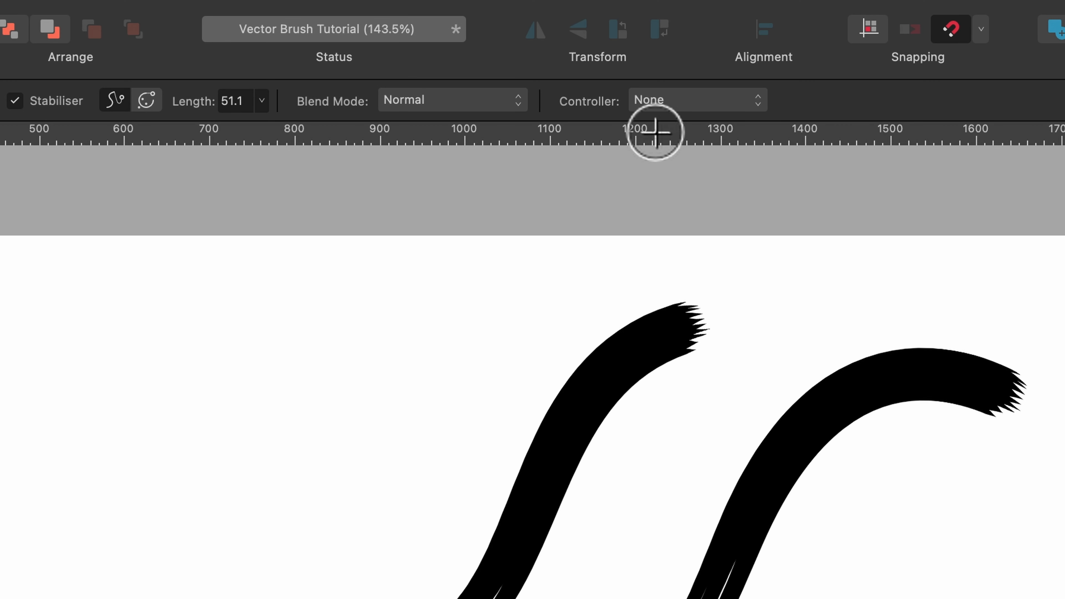
Step: Set the brush controller to Pressure and paint a third tapering black stroke beside the other two
{"action": "left_click", "coordinate": [673, 101]}
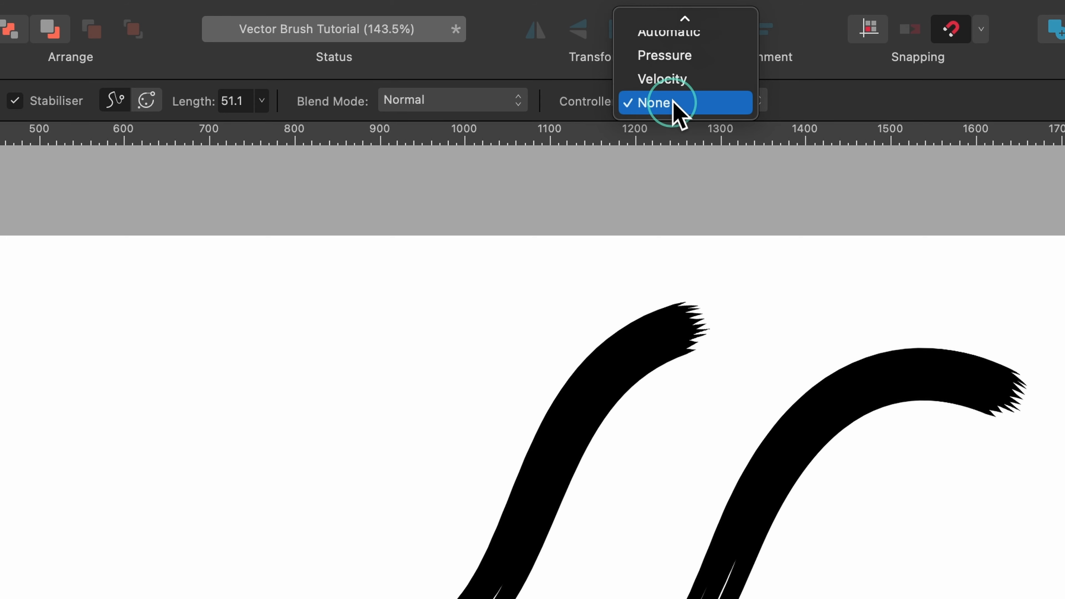
{"action": "left_click", "coordinate": [680, 58]}
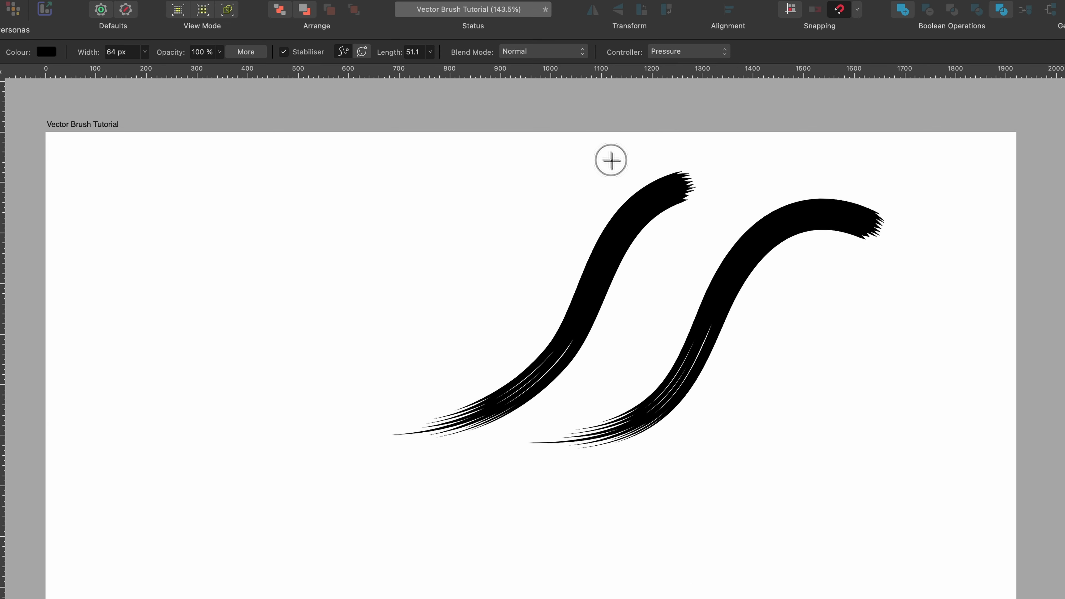
{"action": "mouse_move", "coordinate": [611, 160]}
{"action": "left_mouse_down"}
{"action": "mouse_move", "coordinate": [586, 161]}
{"action": "mouse_move", "coordinate": [517, 204]}
{"action": "mouse_move", "coordinate": [468, 282]}
{"action": "mouse_move", "coordinate": [416, 330]}
{"action": "mouse_move", "coordinate": [333, 378]}
{"action": "mouse_move", "coordinate": [237, 380]}
{"action": "left_mouse_up"}
{"action": "scroll", "coordinate": [485, 292], "scroll_direction": "up", "scroll_amount": 3}
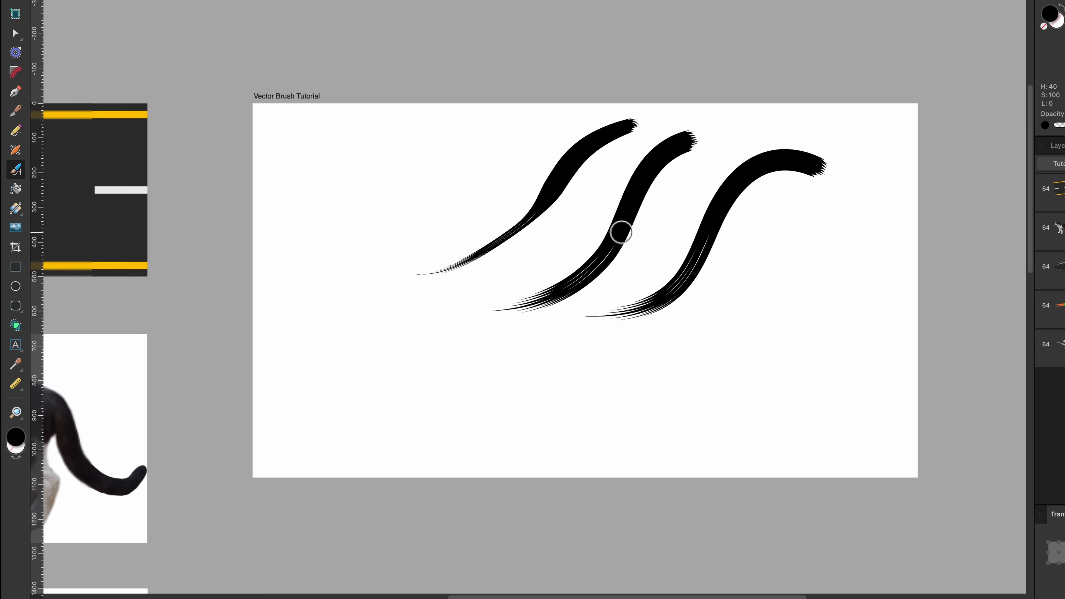
Step: Enlarge the brush to 128.7 px and paint a long, thick black stroke across the lower part of the artboard
{"action": "scroll", "coordinate": [621, 232], "scroll_direction": "right", "scroll_amount": 3}
{"action": "scroll", "coordinate": [621, 232], "scroll_direction": "up", "scroll_amount": 2}
{"action": "key", "text": "bracketright"}
{"action": "key", "text": "bracketright"}
{"action": "key", "text": "bracketright"}
{"action": "key", "text": "bracketright"}
{"action": "key", "text": "bracketright"}
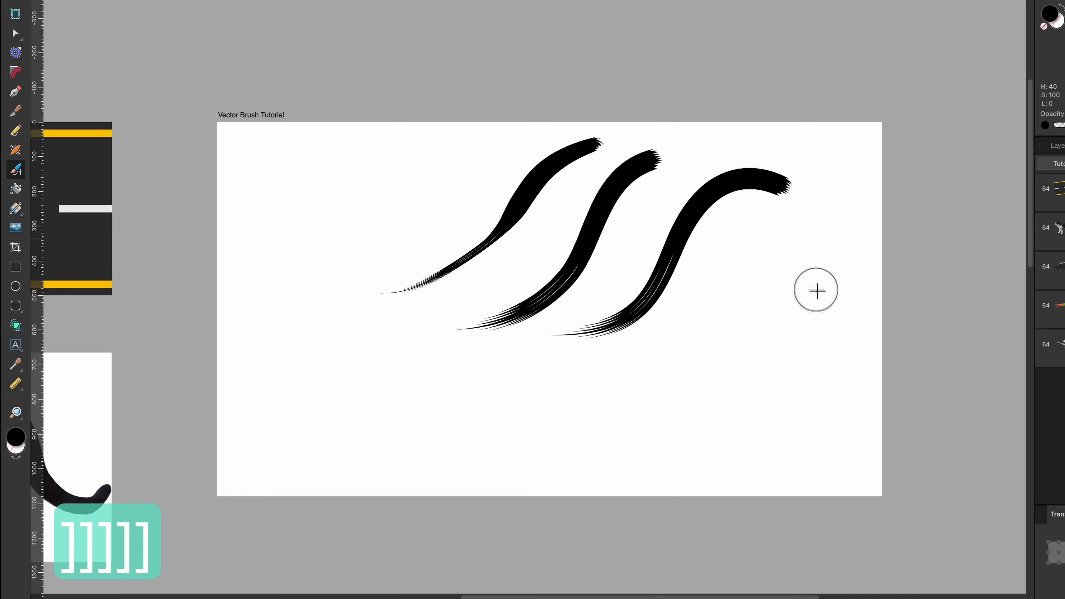
{"action": "scroll", "coordinate": [815, 290], "scroll_direction": "up", "scroll_amount": 3}
{"action": "mouse_move", "coordinate": [899, 293]}
{"action": "left_mouse_down"}
{"action": "mouse_move", "coordinate": [857, 237]}
{"action": "mouse_move", "coordinate": [754, 238]}
{"action": "mouse_move", "coordinate": [666, 398]}
{"action": "mouse_move", "coordinate": [571, 474]}
{"action": "mouse_move", "coordinate": [438, 494]}
{"action": "mouse_move", "coordinate": [194, 479]}
{"action": "mouse_move", "coordinate": [128, 464]}
{"action": "mouse_move", "coordinate": [58, 409]}
{"action": "left_mouse_up"}
{"action": "scroll", "coordinate": [493, 300], "scroll_direction": "down", "scroll_amount": 3}
{"action": "scroll", "coordinate": [662, 286], "scroll_direction": "up", "scroll_amount": 1}
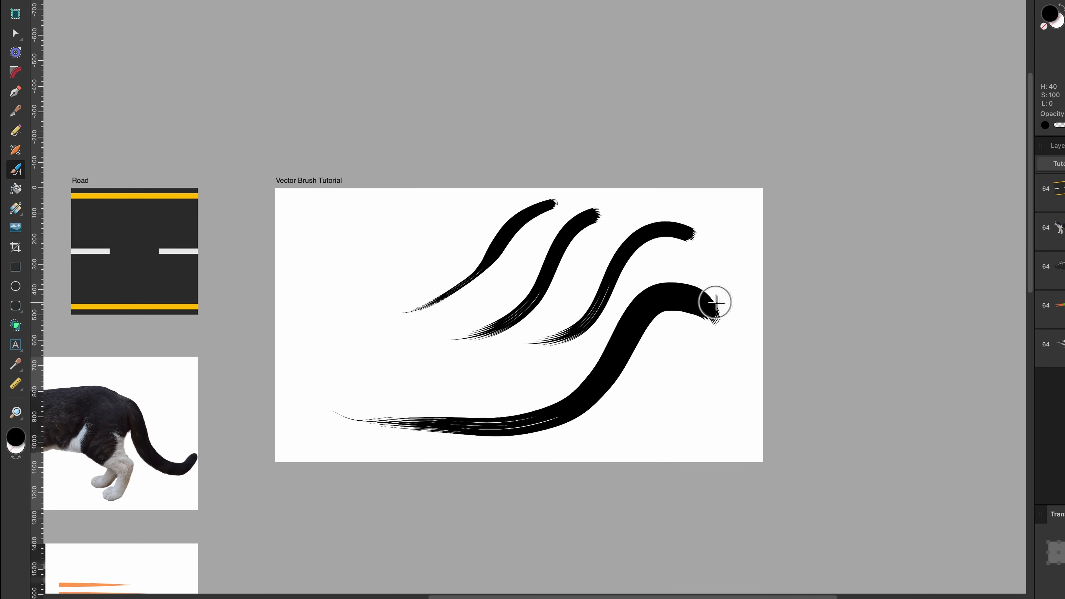
Step: Paint a U-shaped black stroke to the left of the existing strokes and inspect its bristled end
{"action": "scroll", "coordinate": [688, 260], "scroll_direction": "up", "scroll_amount": 3}
{"action": "mouse_move", "coordinate": [228, 122]}
{"action": "left_mouse_down"}
{"action": "mouse_move", "coordinate": [183, 309]}
{"action": "mouse_move", "coordinate": [411, 384]}
{"action": "mouse_move", "coordinate": [532, 312]}
{"action": "left_mouse_up"}
{"action": "scroll", "coordinate": [258, 151], "scroll_direction": "up", "scroll_amount": 4}
{"action": "scroll", "coordinate": [269, 135], "scroll_direction": "down", "scroll_amount": 1}
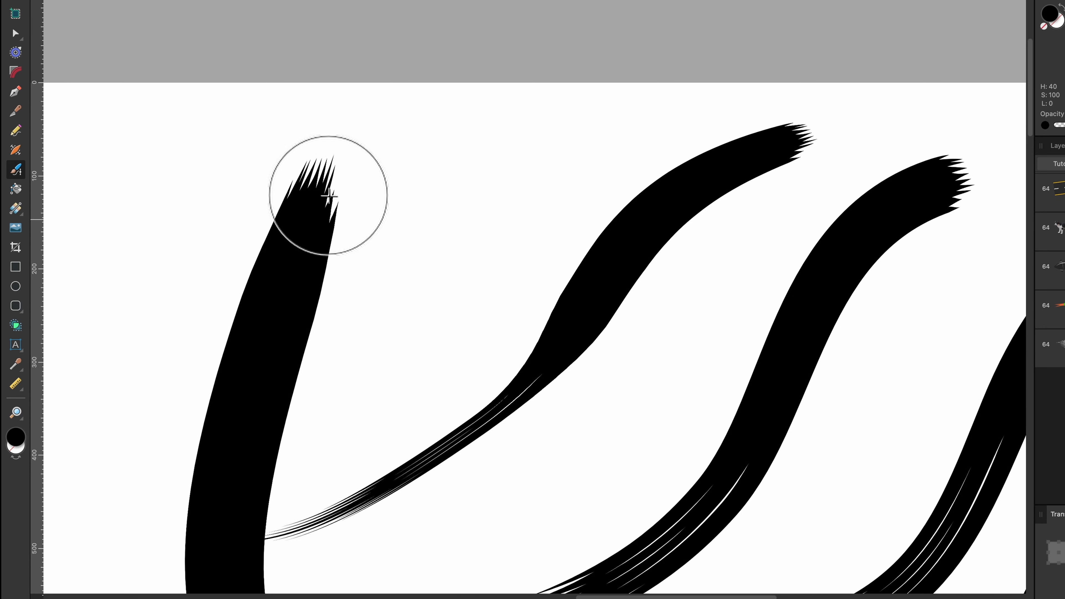
{"action": "scroll", "coordinate": [326, 190], "scroll_direction": "down", "scroll_amount": 3}
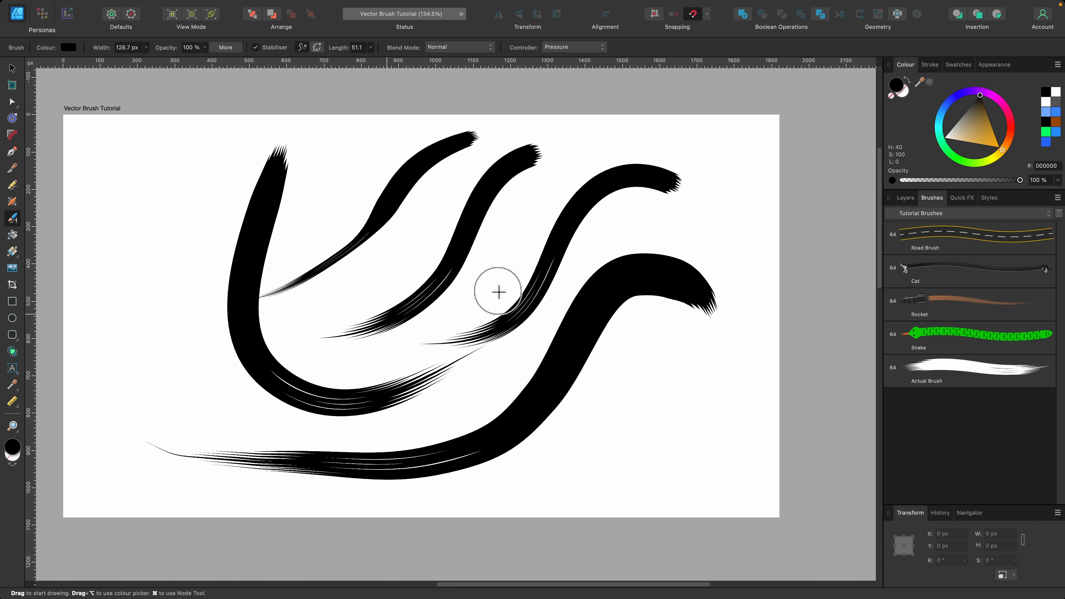
{"action": "scroll", "coordinate": [514, 288], "scroll_direction": "left", "scroll_amount": 2}
{"action": "scroll", "coordinate": [514, 288], "scroll_direction": "up", "scroll_amount": 1}
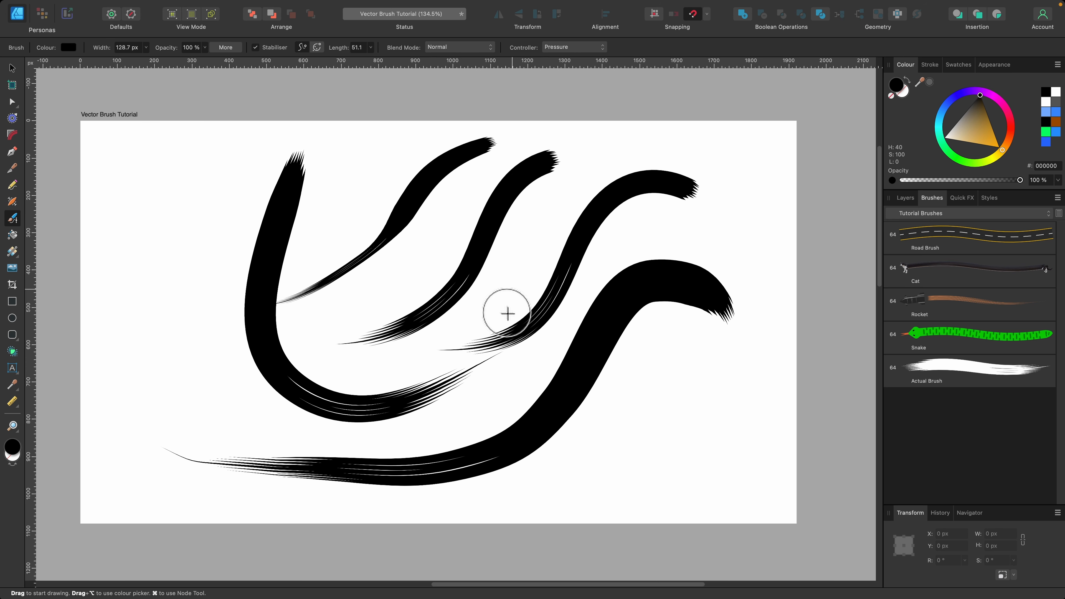
Step: Change the brush colour to blue (008EFF) and paint a curved stroke to the left of the black ones
{"action": "scroll", "coordinate": [611, 309], "scroll_direction": "up", "scroll_amount": 3}
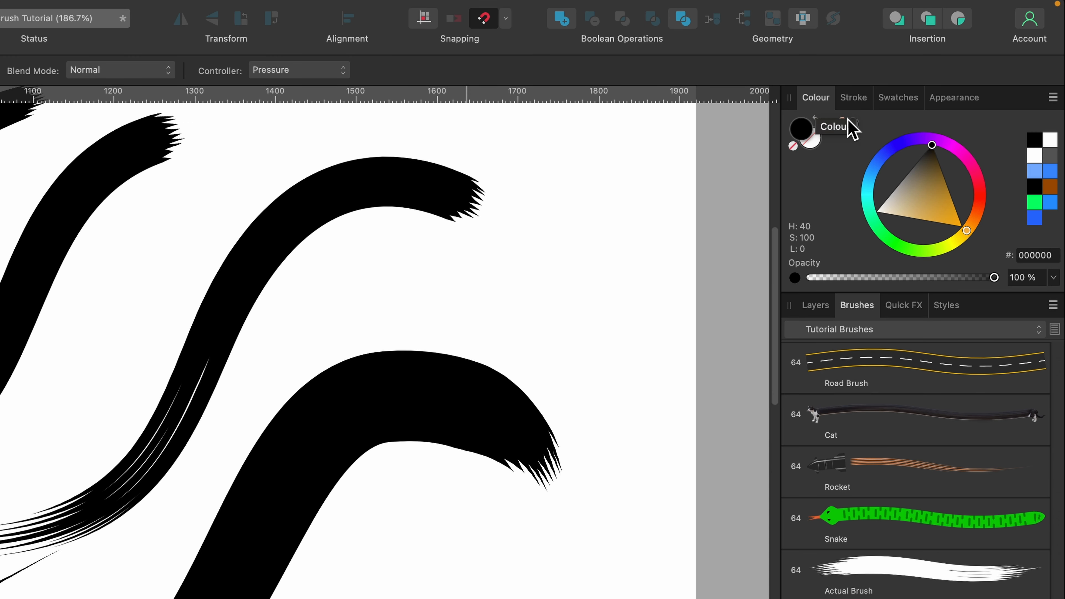
{"action": "left_click_drag", "start_coordinate": [884, 170], "coordinate": [873, 169]}
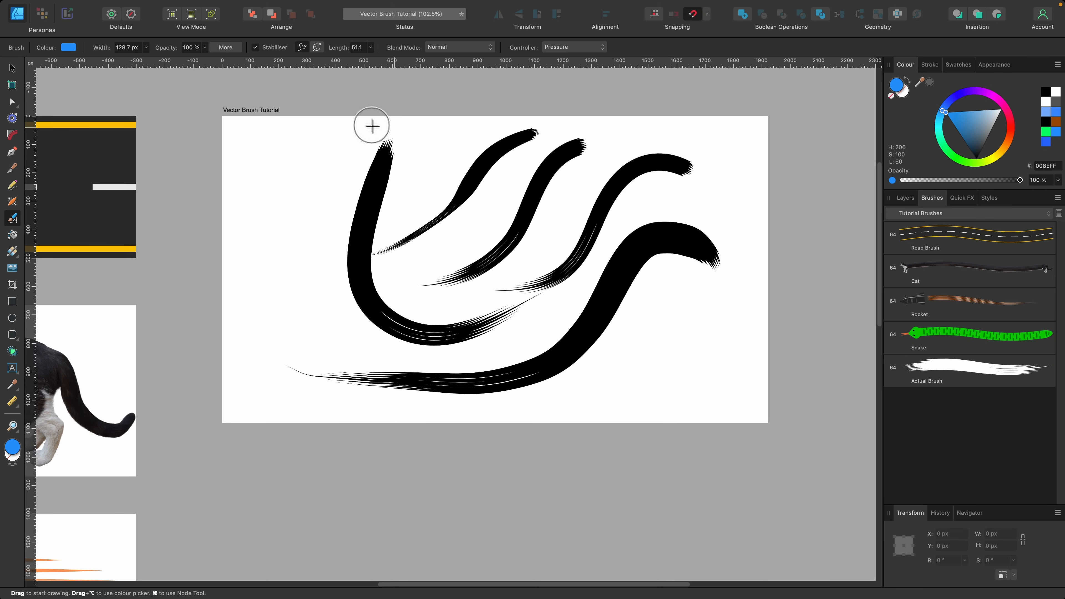
{"action": "scroll", "coordinate": [350, 135], "scroll_direction": "up", "scroll_amount": 3}
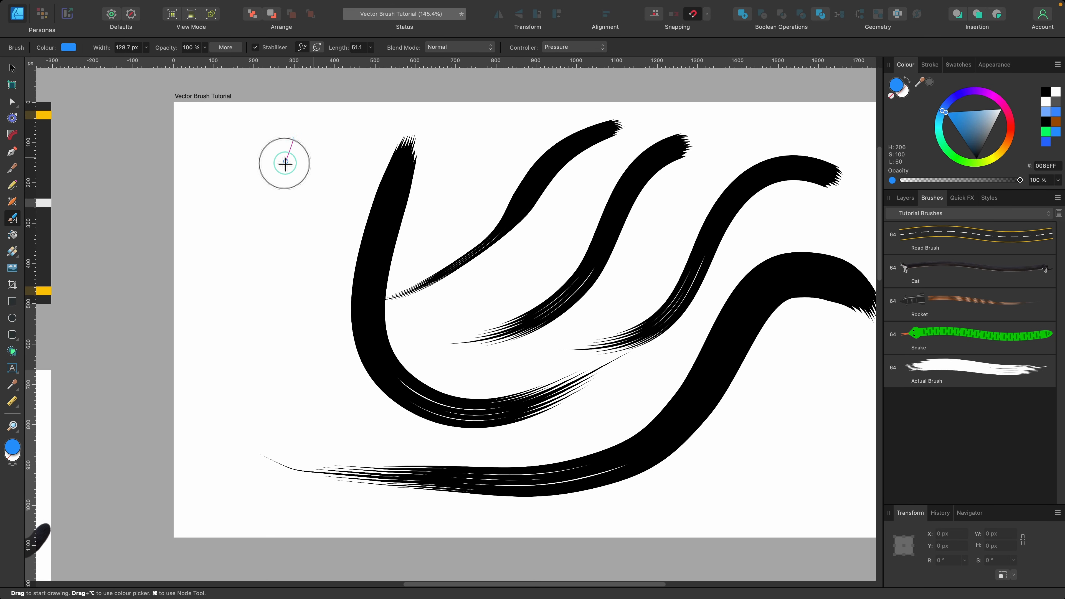
{"action": "mouse_move", "coordinate": [283, 160]}
{"action": "left_mouse_down"}
{"action": "mouse_move", "coordinate": [260, 312]}
{"action": "mouse_move", "coordinate": [278, 381]}
{"action": "mouse_move", "coordinate": [326, 425]}
{"action": "mouse_move", "coordinate": [409, 445]}
{"action": "mouse_move", "coordinate": [497, 444]}
{"action": "mouse_move", "coordinate": [585, 439]}
{"action": "mouse_move", "coordinate": [712, 397]}
{"action": "left_mouse_up"}
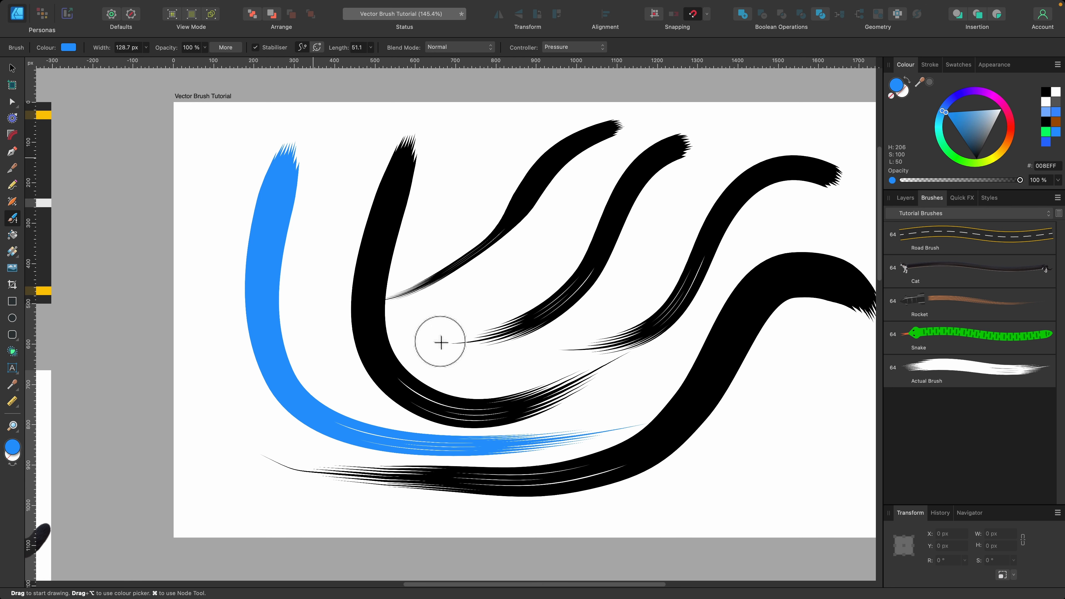
{"action": "scroll", "coordinate": [417, 331], "scroll_direction": "right", "scroll_amount": 3}
{"action": "scroll", "coordinate": [418, 331], "scroll_direction": "up", "scroll_amount": 1}
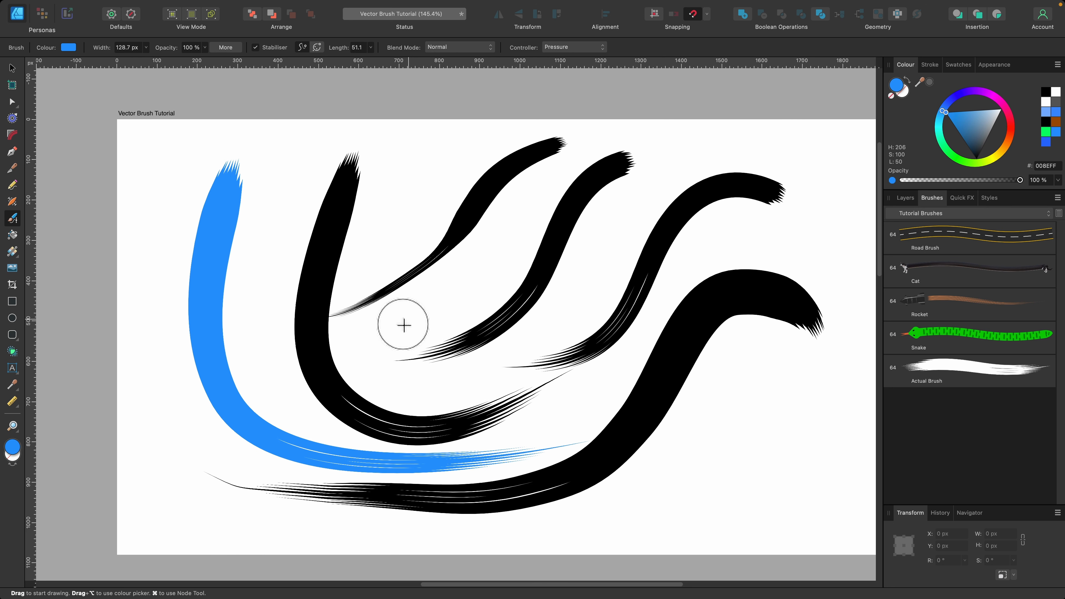
Step: Delete all six painted strokes from the Vector Brush Tutorial artboard
{"action": "key", "text": "v"}
{"action": "key", "text": "BackSpace"}
{"action": "key", "text": "BackSpace"}
{"action": "key", "text": "BackSpace"}
{"action": "key", "text": "BackSpace"}
{"action": "key", "text": "BackSpace"}
{"action": "key", "text": "BackSpace"}
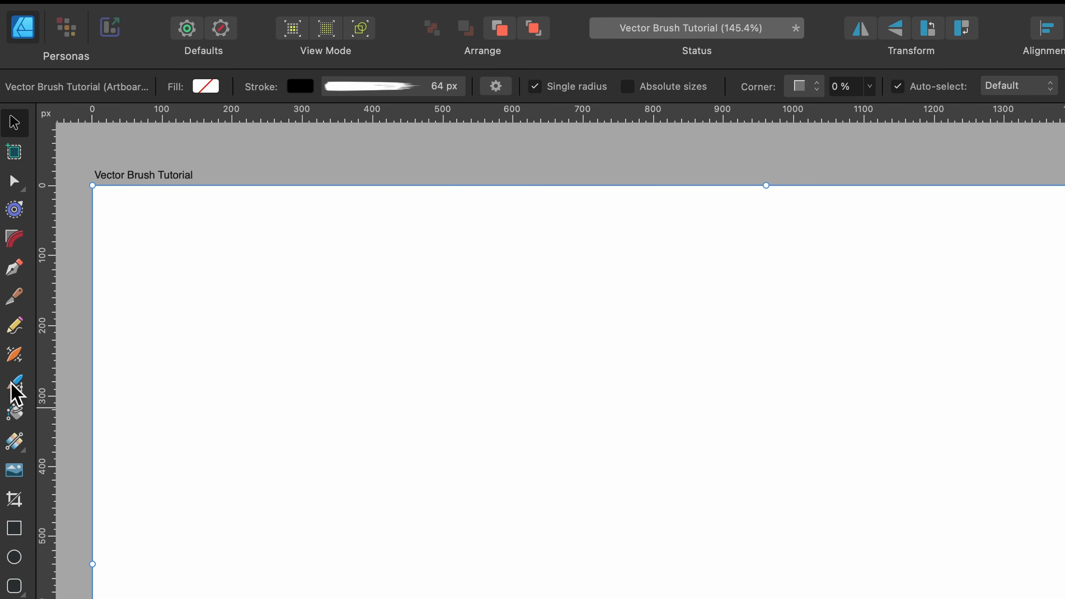
Step: Give the brush a linear gradient from purple (9E00FF) to blue and paint an S-shaped stroke across the artboard
{"action": "left_click", "coordinate": [13, 384]}
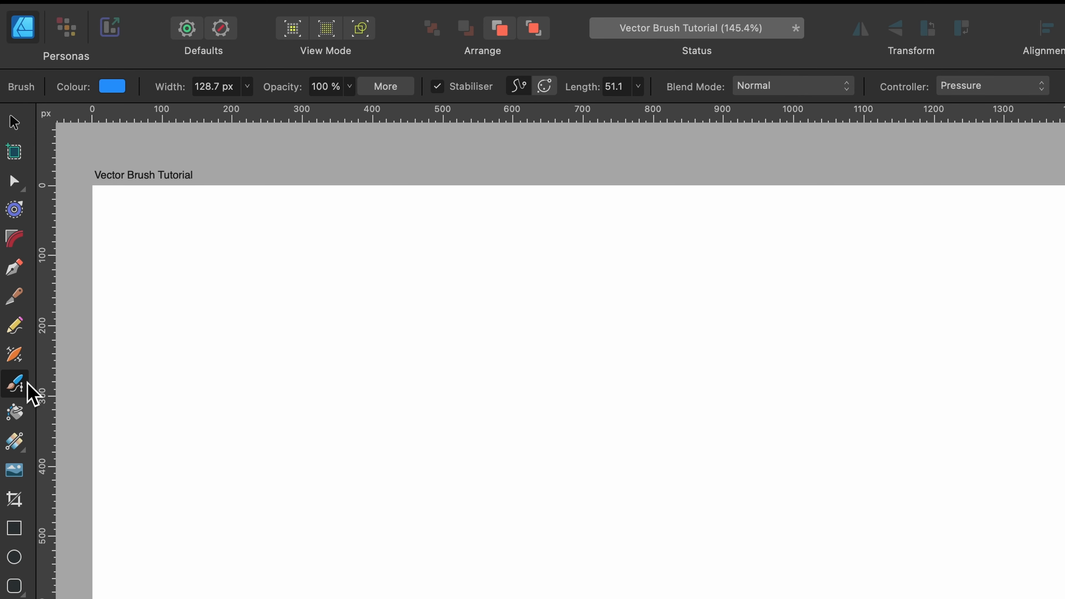
{"action": "left_click", "coordinate": [113, 87]}
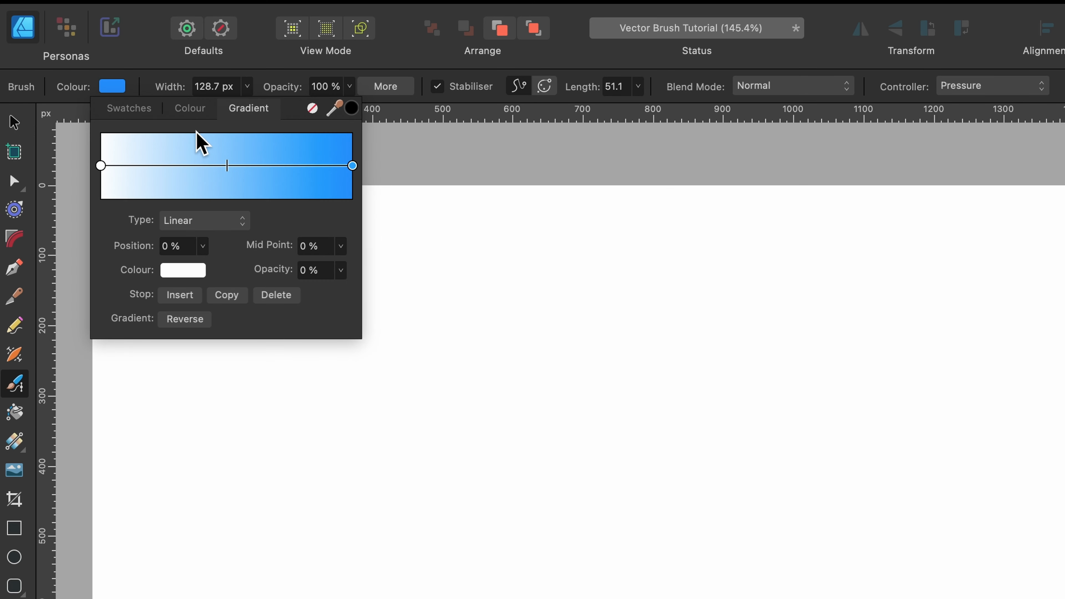
{"action": "left_click", "coordinate": [190, 108]}
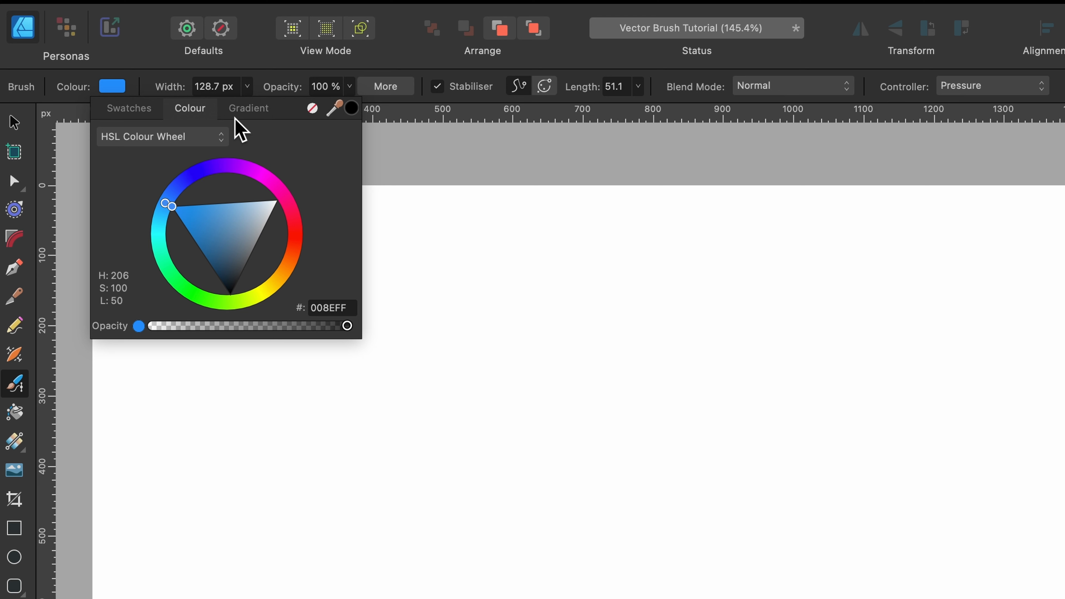
{"action": "left_click", "coordinate": [249, 108]}
{"action": "left_click", "coordinate": [353, 166]}
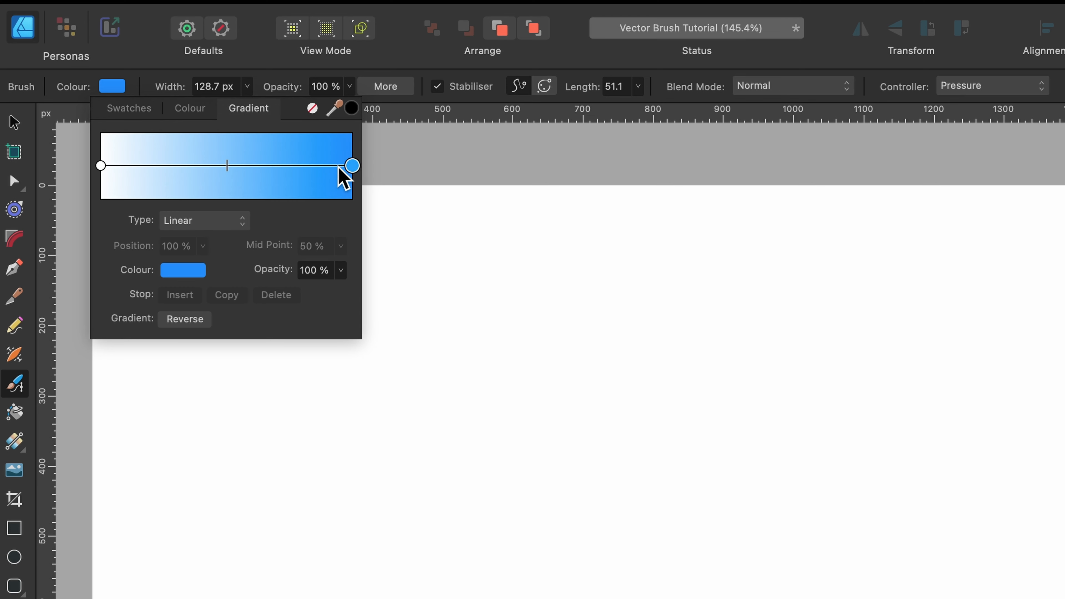
{"action": "left_click", "coordinate": [100, 165]}
{"action": "left_click", "coordinate": [181, 271]}
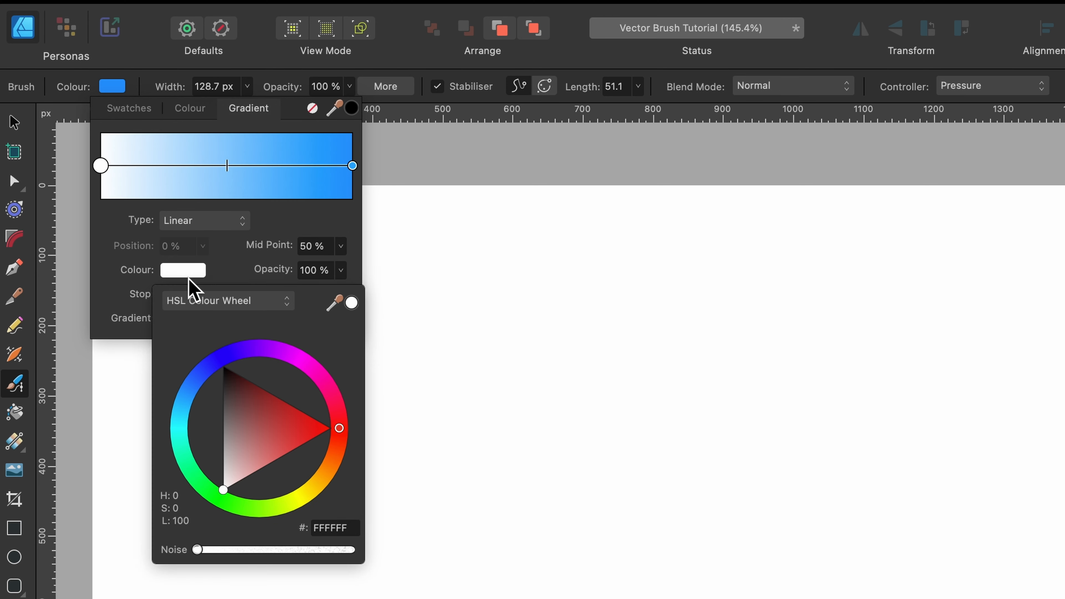
{"action": "left_click_drag", "start_coordinate": [261, 351], "coordinate": [269, 358]}
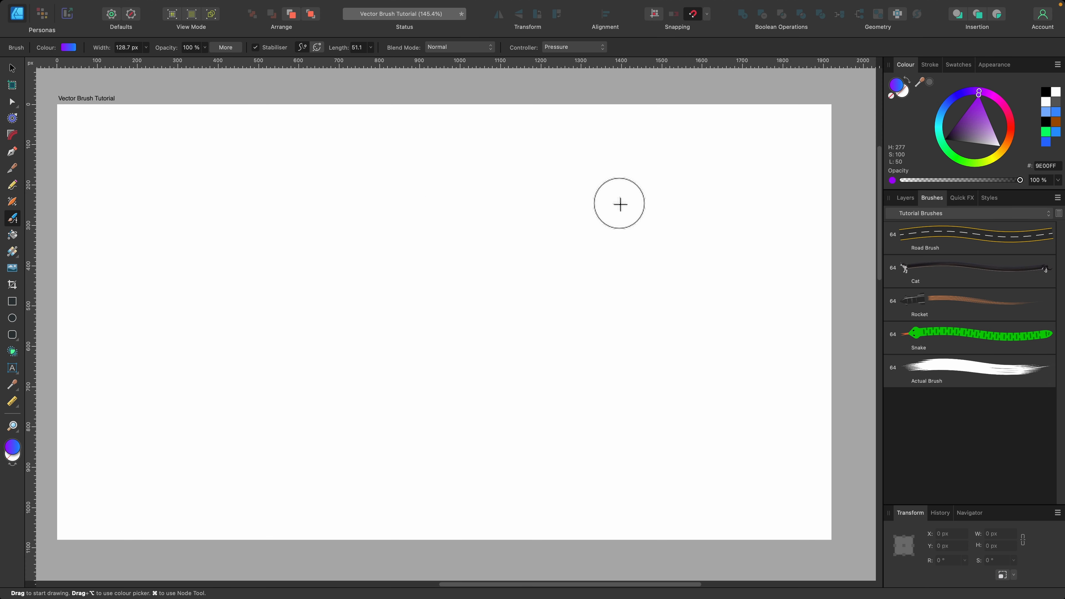
{"action": "mouse_move", "coordinate": [689, 205]}
{"action": "left_mouse_down"}
{"action": "mouse_move", "coordinate": [612, 187]}
{"action": "mouse_move", "coordinate": [544, 199]}
{"action": "mouse_move", "coordinate": [481, 231]}
{"action": "mouse_move", "coordinate": [449, 267]}
{"action": "mouse_move", "coordinate": [373, 407]}
{"action": "mouse_move", "coordinate": [307, 444]}
{"action": "mouse_move", "coordinate": [242, 440]}
{"action": "mouse_move", "coordinate": [199, 395]}
{"action": "mouse_move", "coordinate": [159, 271]}
{"action": "left_mouse_up"}
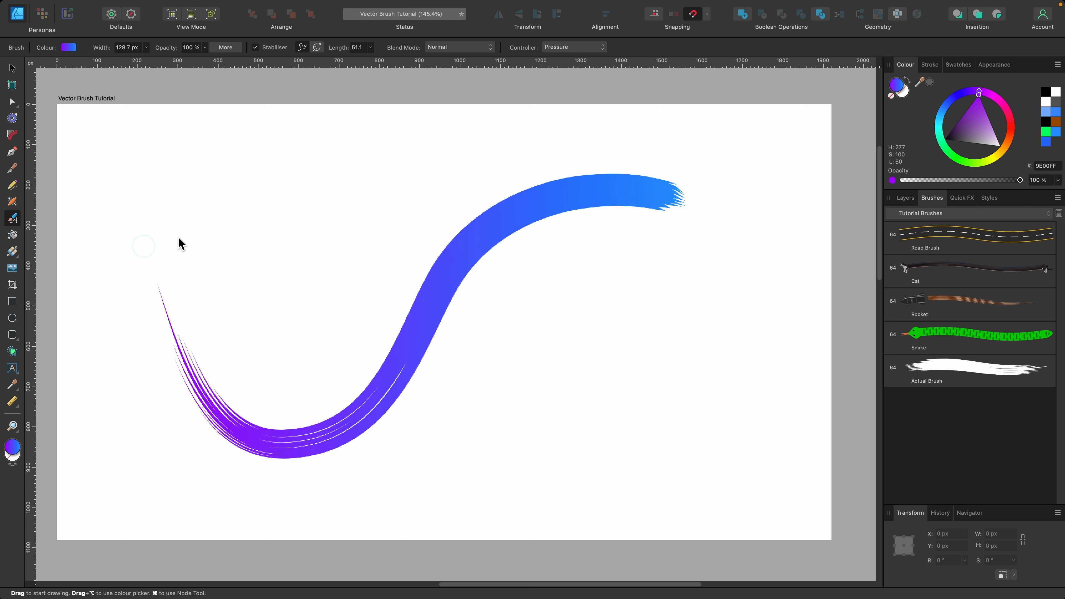
Step: Delete the S-shaped stroke and draw a tall rectangle about 441 × 836 px on the artboard, filled orange (FF8500)
{"action": "key", "text": "v"}
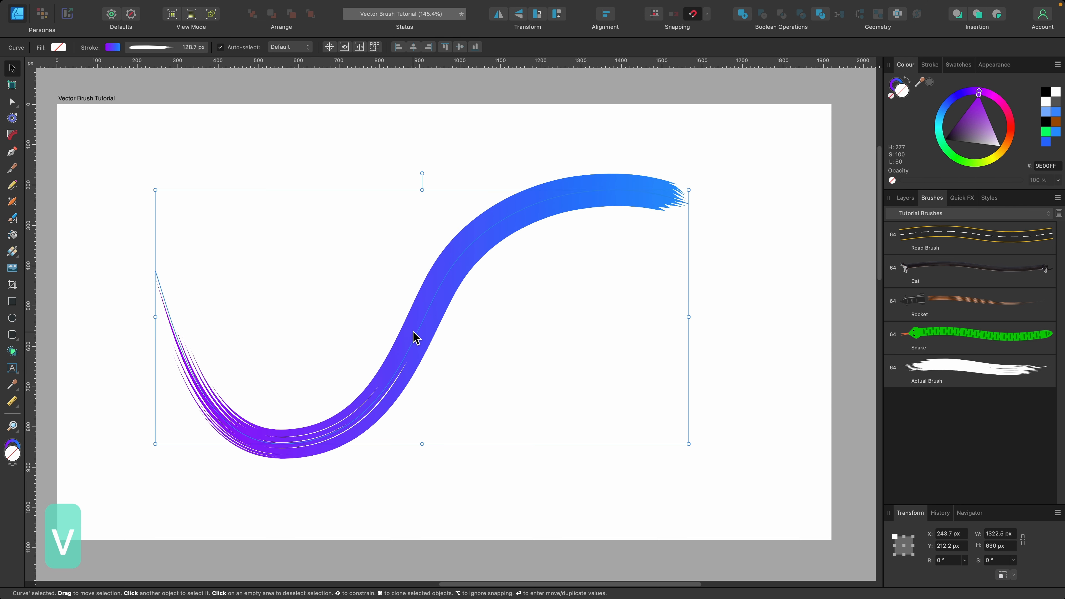
{"action": "key", "text": "BackSpace"}
{"action": "left_click", "coordinate": [12, 301]}
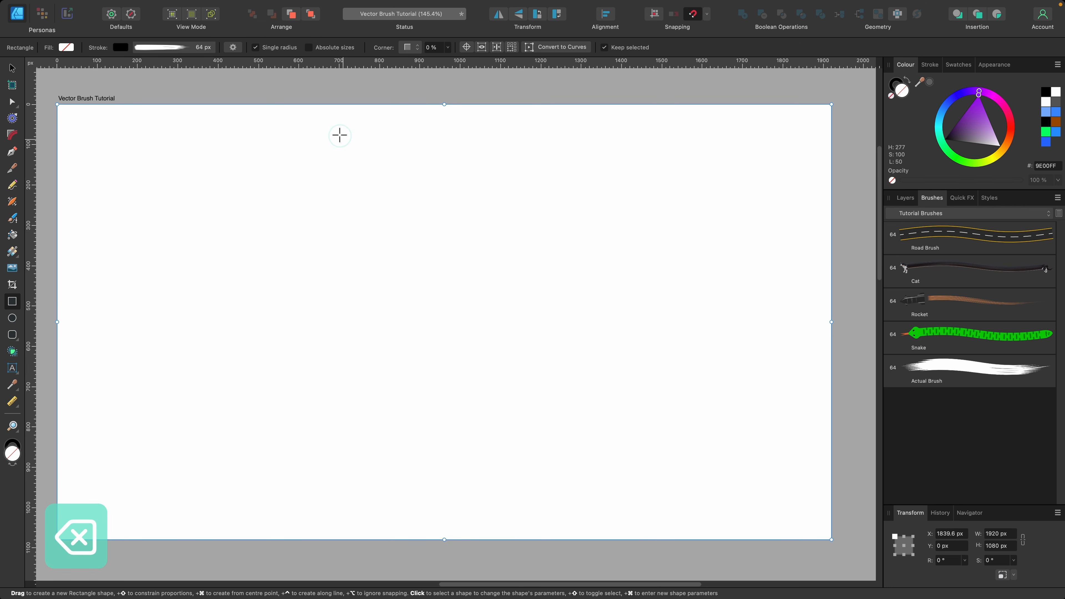
{"action": "left_click_drag", "start_coordinate": [343, 139], "coordinate": [521, 477]}
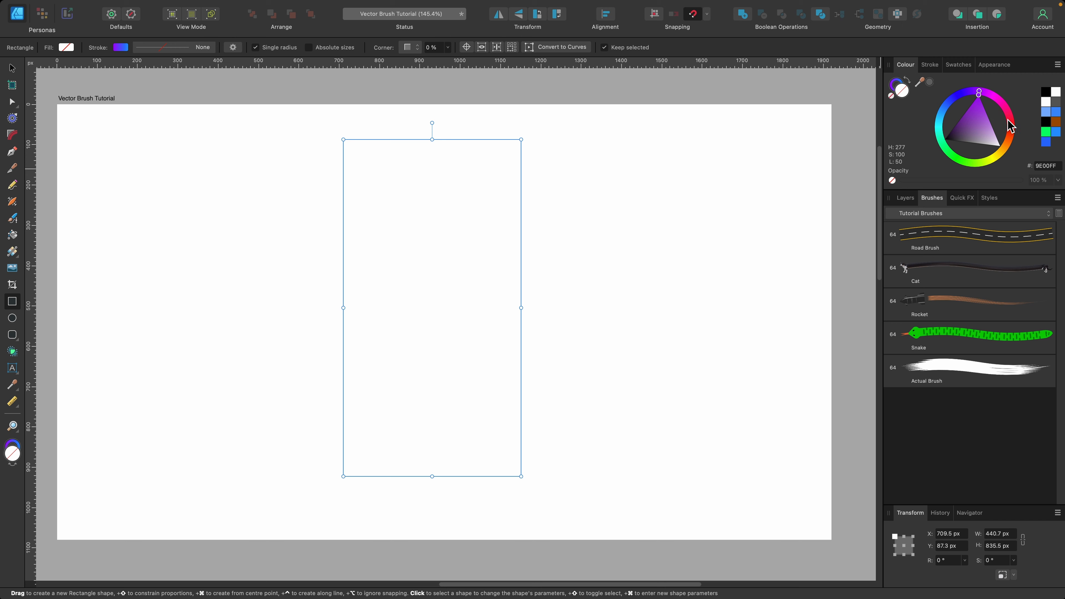
{"action": "left_click_drag", "start_coordinate": [1011, 125], "coordinate": [1004, 145]}
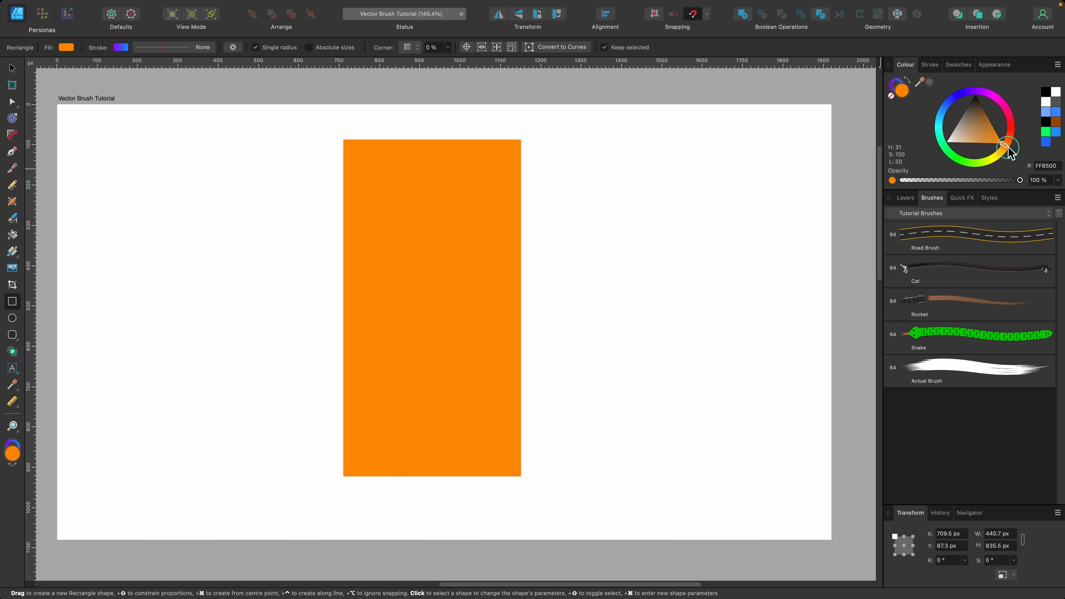
Step: Set the vector brush's blend mode to Difference and paint a wavy stroke across the orange rectangle
{"action": "left_click", "coordinate": [12, 218]}
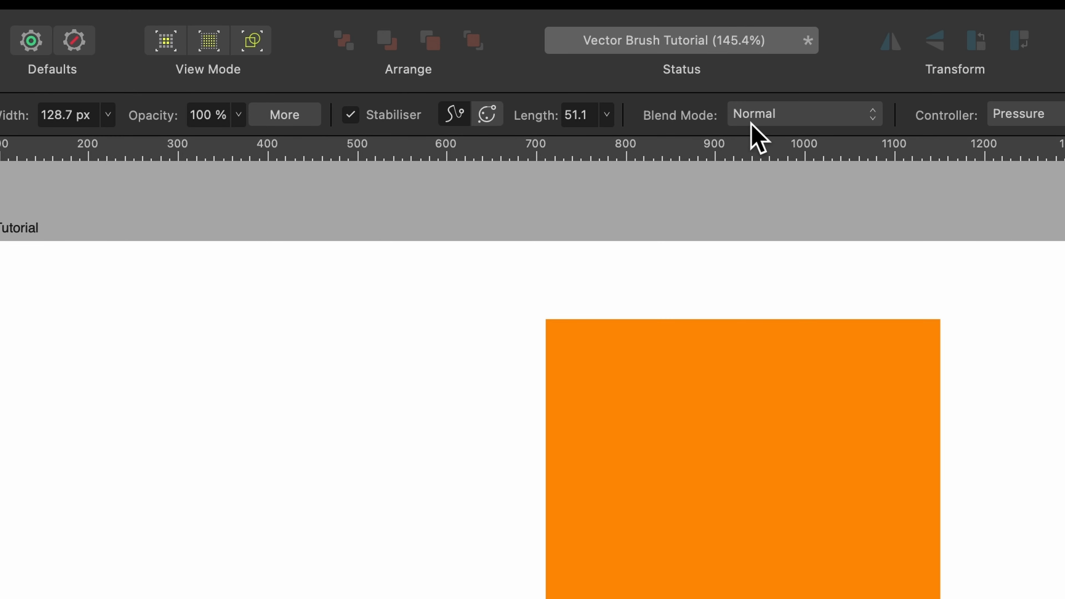
{"action": "left_click_drag", "start_coordinate": [770, 118], "coordinate": [806, 598]}
{"action": "left_click_drag", "start_coordinate": [760, 341], "coordinate": [776, 336]}
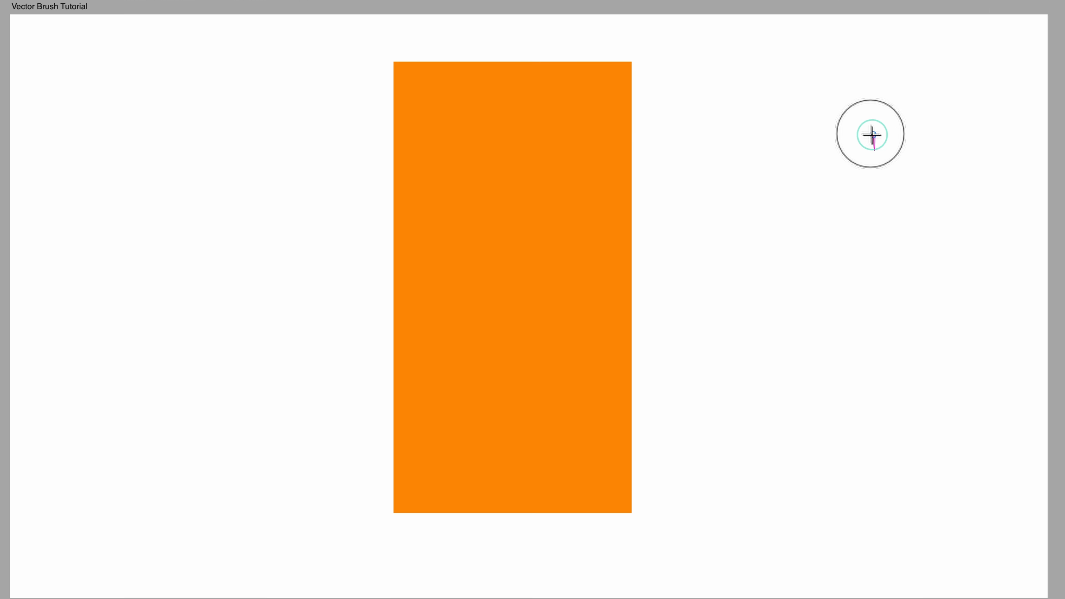
{"action": "mouse_move", "coordinate": [872, 135]}
{"action": "left_mouse_down"}
{"action": "mouse_move", "coordinate": [826, 117]}
{"action": "mouse_move", "coordinate": [776, 125]}
{"action": "mouse_move", "coordinate": [721, 161]}
{"action": "mouse_move", "coordinate": [644, 281]}
{"action": "mouse_move", "coordinate": [595, 326]}
{"action": "mouse_move", "coordinate": [534, 353]}
{"action": "mouse_move", "coordinate": [484, 349]}
{"action": "mouse_move", "coordinate": [437, 327]}
{"action": "mouse_move", "coordinate": [236, 162]}
{"action": "mouse_move", "coordinate": [190, 161]}
{"action": "mouse_move", "coordinate": [137, 189]}
{"action": "left_mouse_up"}
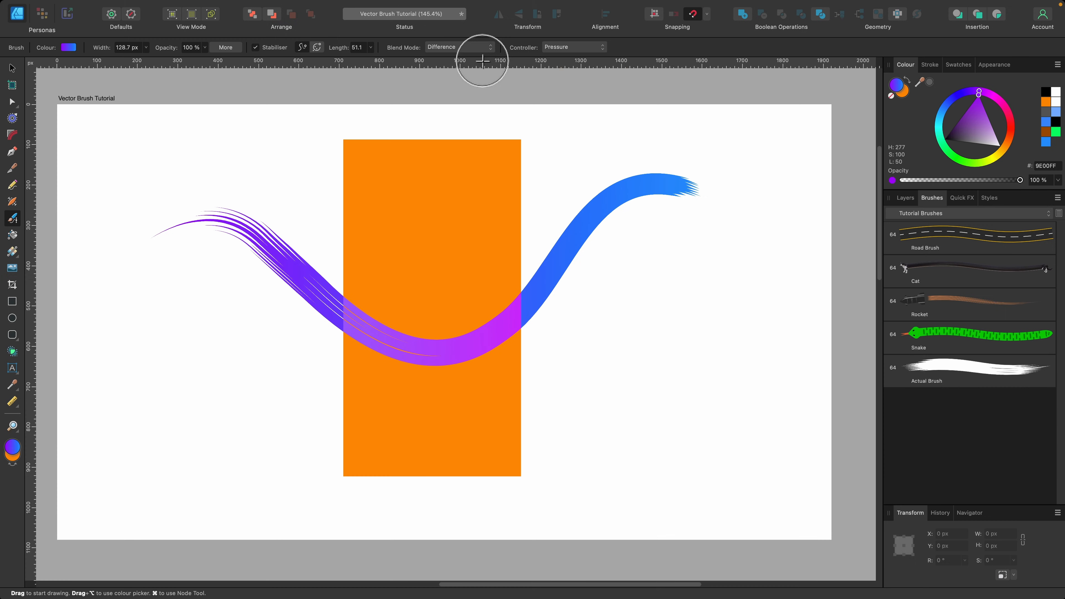
Step: Switch the brush to the Negation blend mode and paint a second wavy stroke across the rectangle's lower part
{"action": "left_click", "coordinate": [474, 47]}
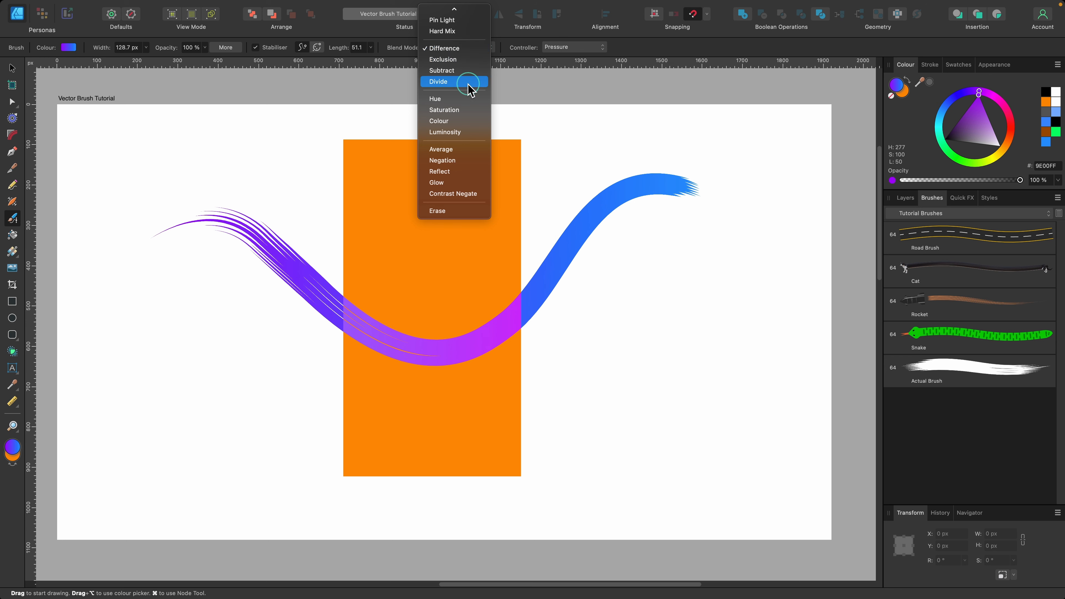
{"action": "left_click", "coordinate": [462, 160]}
{"action": "mouse_move", "coordinate": [717, 268]}
{"action": "left_mouse_down"}
{"action": "mouse_move", "coordinate": [639, 291]}
{"action": "mouse_move", "coordinate": [585, 391]}
{"action": "mouse_move", "coordinate": [508, 429]}
{"action": "mouse_move", "coordinate": [432, 421]}
{"action": "mouse_move", "coordinate": [280, 343]}
{"action": "mouse_move", "coordinate": [224, 345]}
{"action": "mouse_move", "coordinate": [162, 376]}
{"action": "mouse_move", "coordinate": [97, 451]}
{"action": "left_mouse_up"}
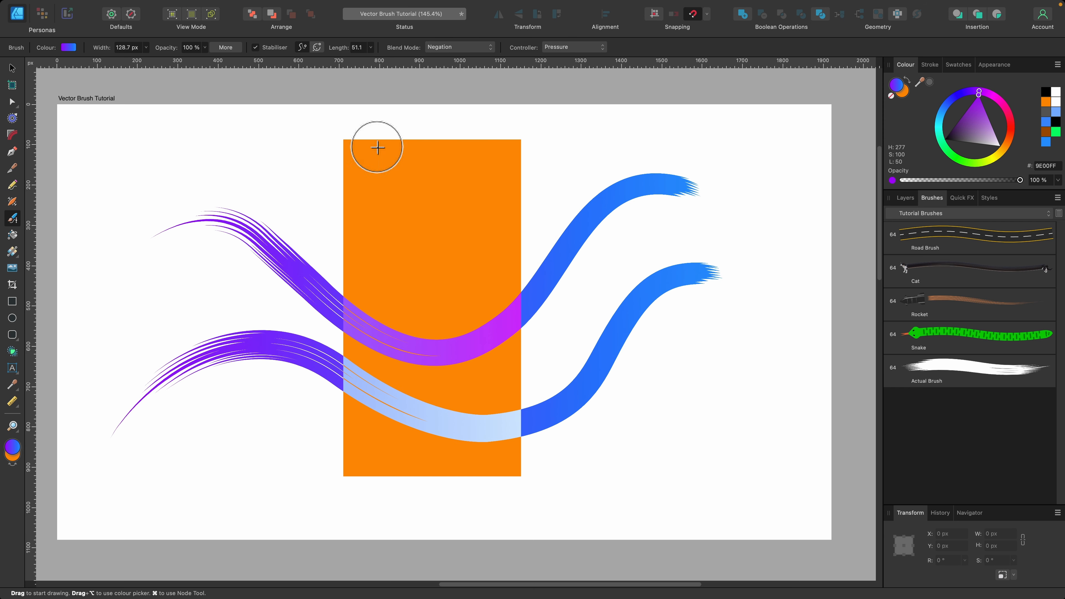
Step: Switch the blend mode to Saturation, paint across the rectangle's upper part, and add another stroke across its lower edge
{"action": "left_click", "coordinate": [475, 48]}
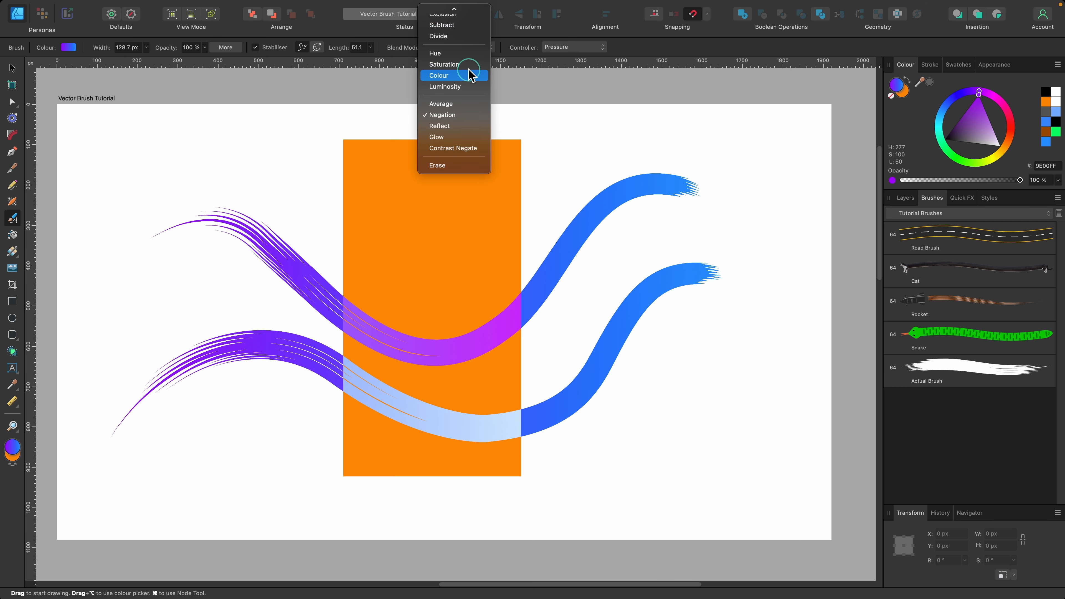
{"action": "left_click", "coordinate": [473, 63]}
{"action": "mouse_move", "coordinate": [597, 137]}
{"action": "left_mouse_down"}
{"action": "mouse_move", "coordinate": [476, 239]}
{"action": "mouse_move", "coordinate": [316, 221]}
{"action": "mouse_move", "coordinate": [241, 179]}
{"action": "left_mouse_up"}
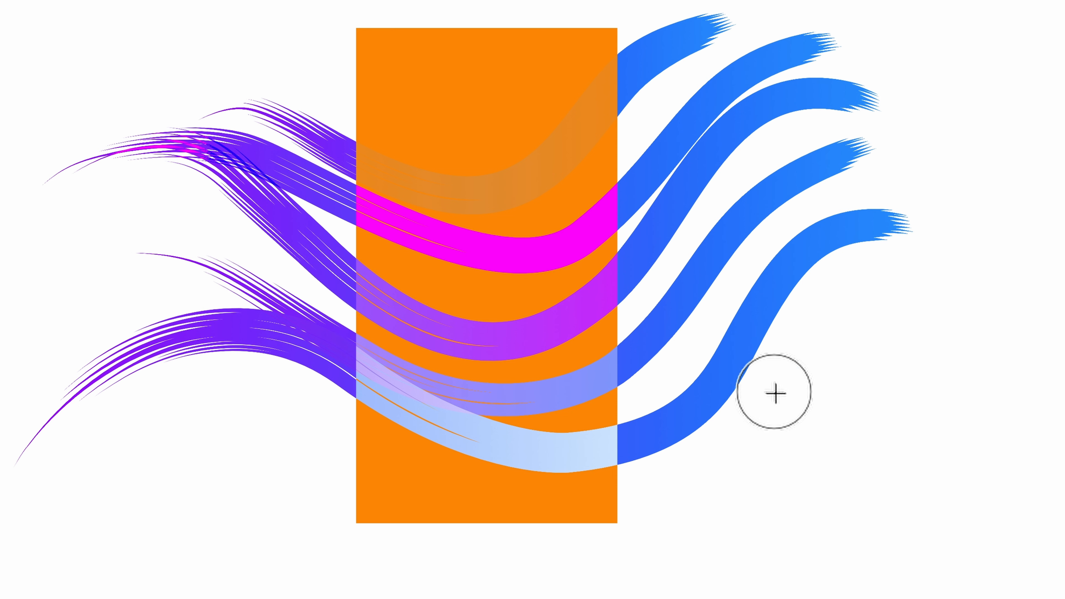
{"action": "mouse_move", "coordinate": [797, 432]}
{"action": "left_mouse_down"}
{"action": "mouse_move", "coordinate": [751, 489]}
{"action": "mouse_move", "coordinate": [666, 536]}
{"action": "mouse_move", "coordinate": [500, 500]}
{"action": "mouse_move", "coordinate": [316, 423]}
{"action": "mouse_move", "coordinate": [241, 413]}
{"action": "mouse_move", "coordinate": [153, 431]}
{"action": "mouse_move", "coordinate": [110, 450]}
{"action": "left_mouse_up"}
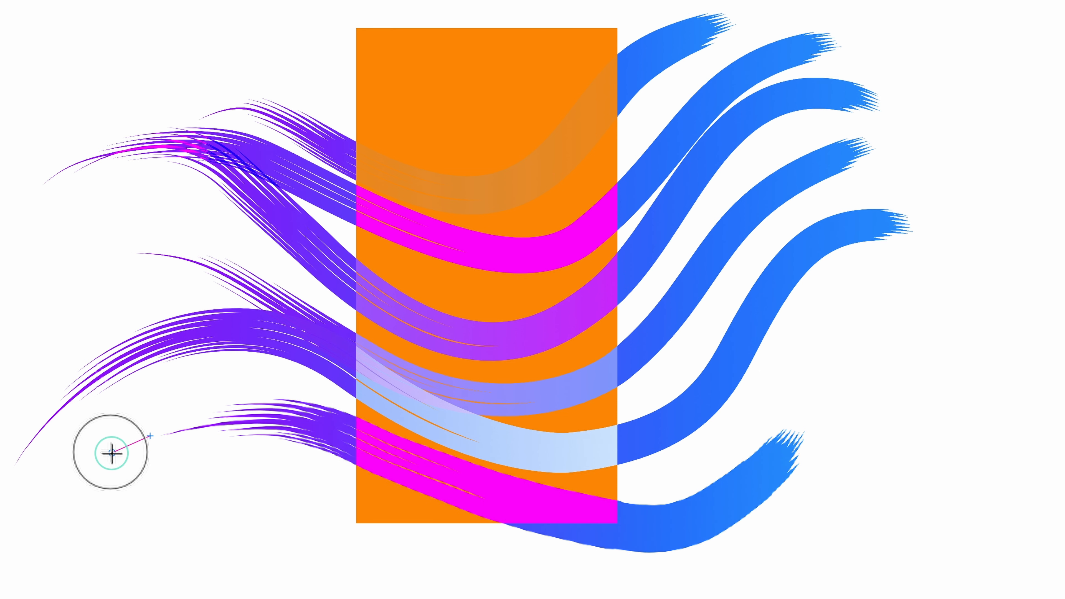
{"action": "mouse_move", "coordinate": [67, 489]}
{"action": "left_mouse_down"}
{"action": "mouse_move", "coordinate": [161, 207]}
{"action": "mouse_move", "coordinate": [288, 304]}
{"action": "mouse_move", "coordinate": [377, 480]}
{"action": "mouse_move", "coordinate": [568, 183]}
{"action": "mouse_move", "coordinate": [630, 488]}
{"action": "mouse_move", "coordinate": [823, 305]}
{"action": "mouse_move", "coordinate": [1027, 65]}
{"action": "left_mouse_up"}
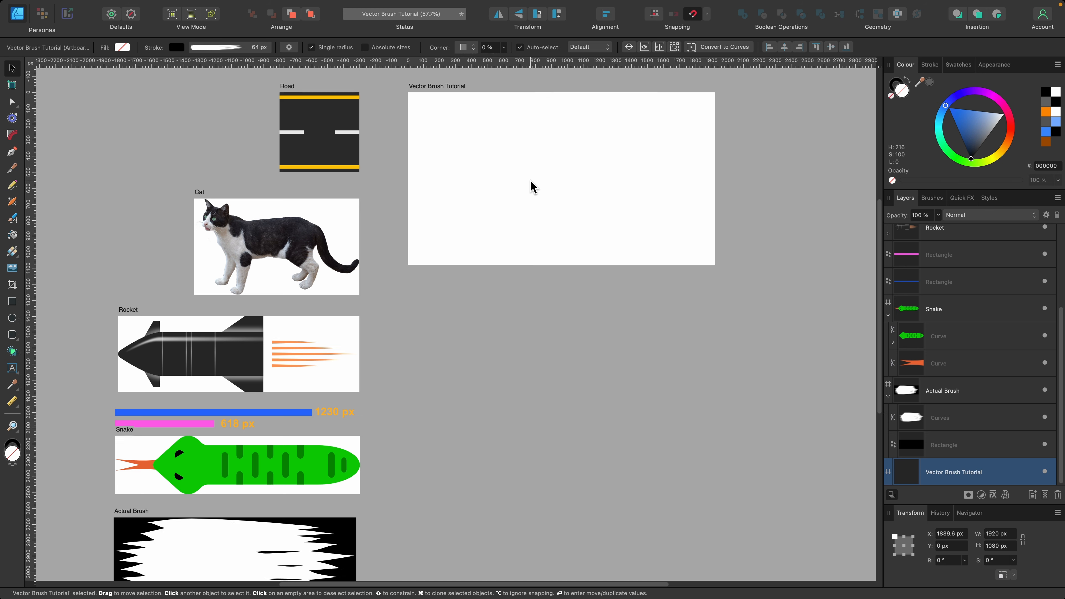
Step: Duplicate the Actual Brush artboard with its contents directly below the original
{"action": "scroll", "coordinate": [399, 285], "scroll_direction": "down", "scroll_amount": 8}
{"action": "scroll", "coordinate": [302, 336], "scroll_direction": "up", "scroll_amount": 5}
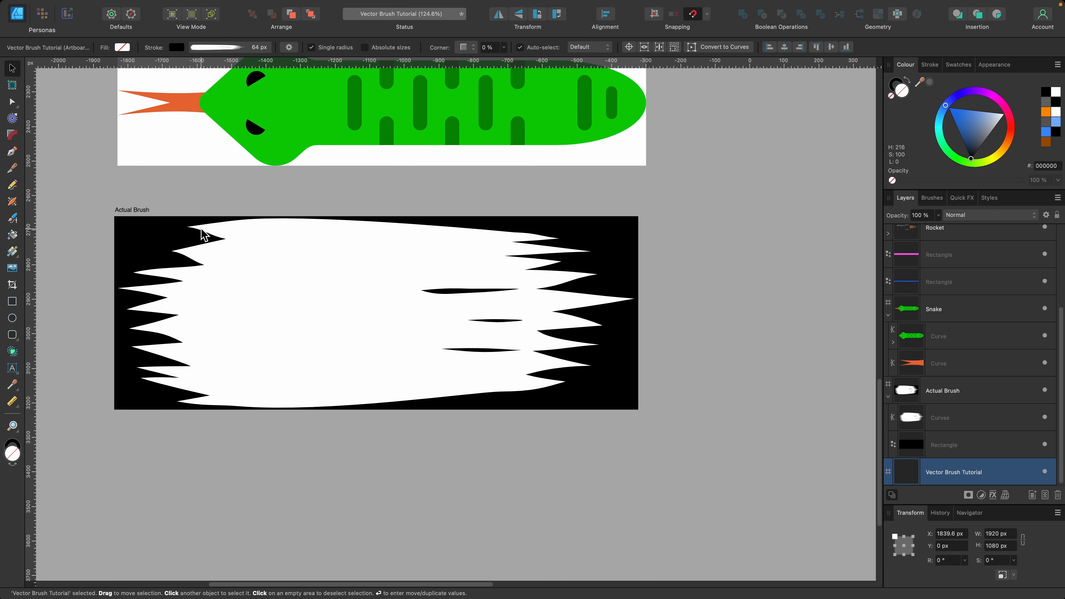
{"action": "scroll", "coordinate": [209, 231], "scroll_direction": "down", "scroll_amount": 2}
{"action": "left_click", "coordinate": [167, 121]}
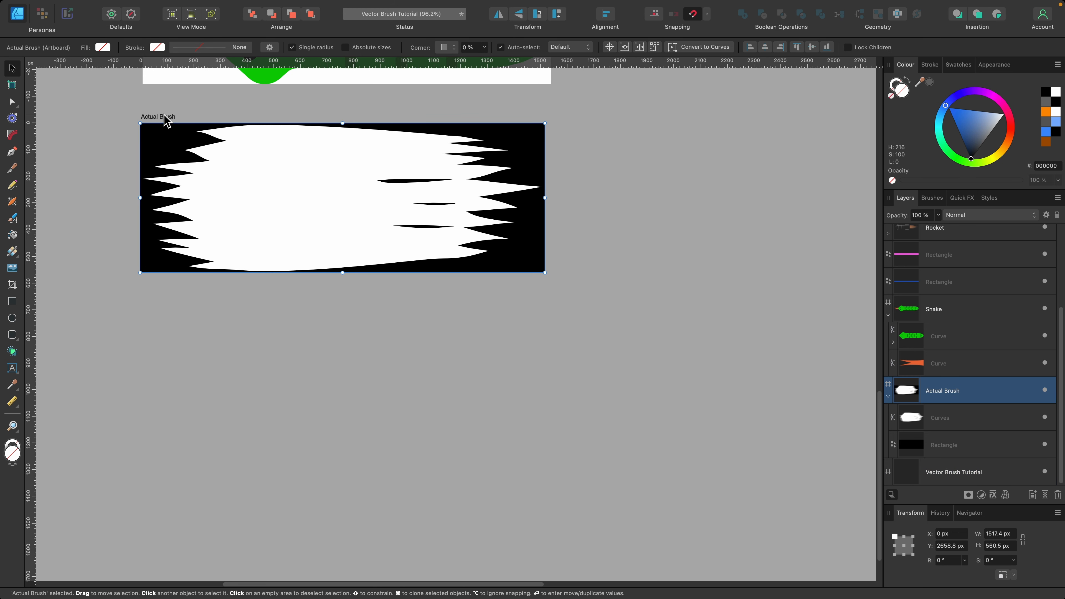
{"action": "left_click_drag", "start_coordinate": [167, 121], "coordinate": [186, 329]}
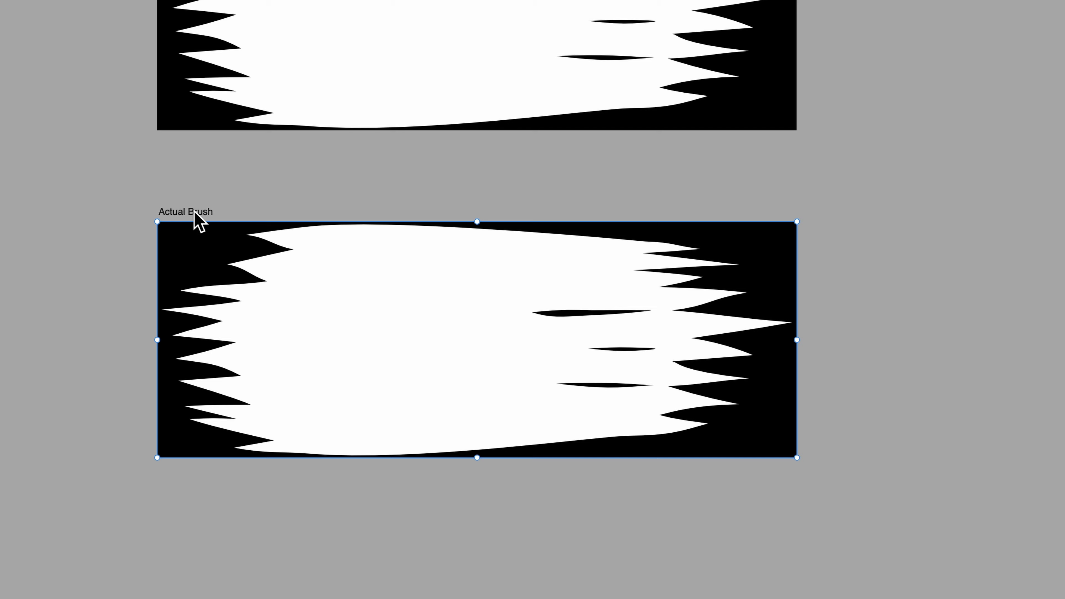
Step: Rename the duplicated artboard as Neon
{"action": "double_click", "coordinate": [164, 324]}
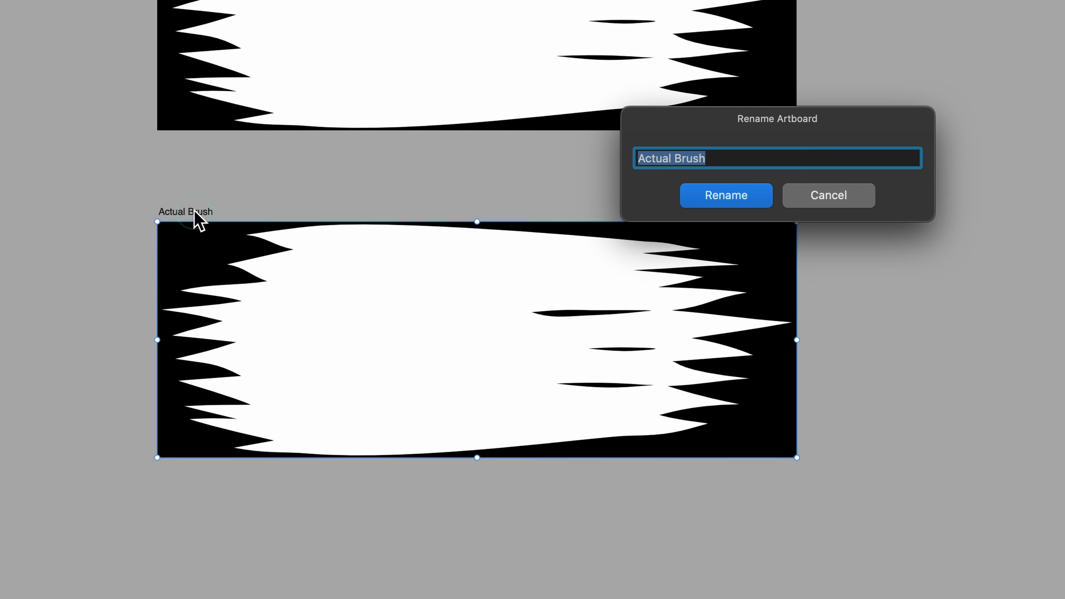
{"action": "type", "text": "Neon"}
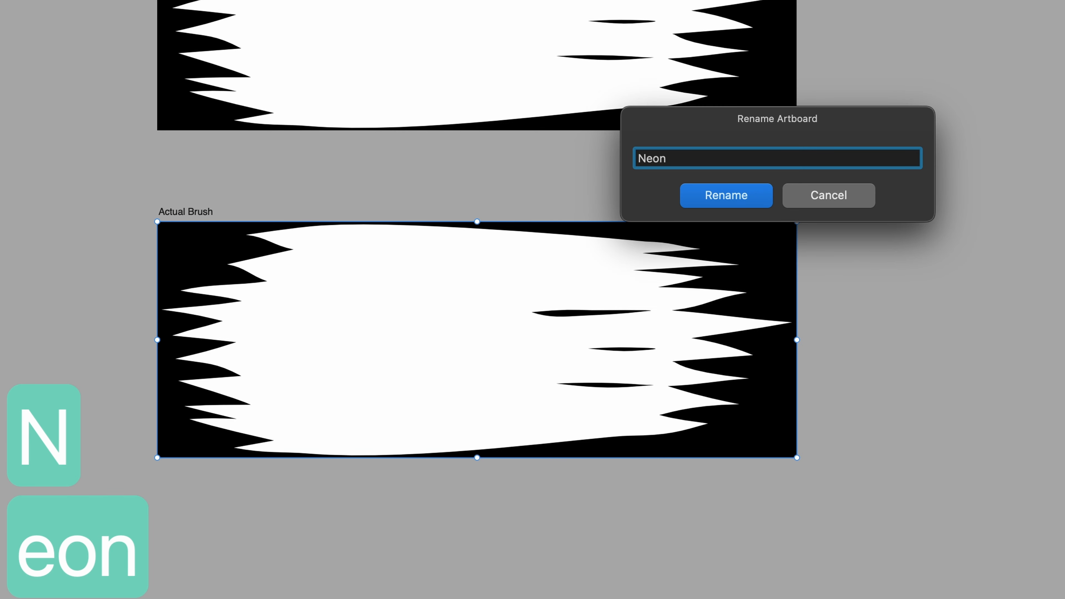
{"action": "key", "text": "Return"}
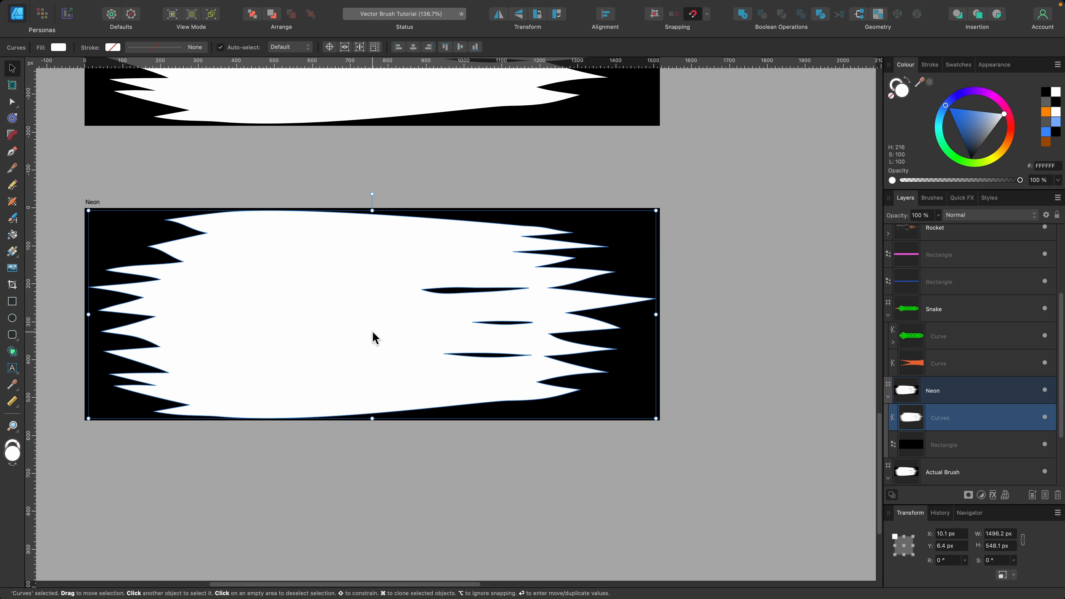
Step: Delete the white brush shape from the Neon artboard, keeping the black background rectangle in place
{"action": "key", "text": "BackSpace"}
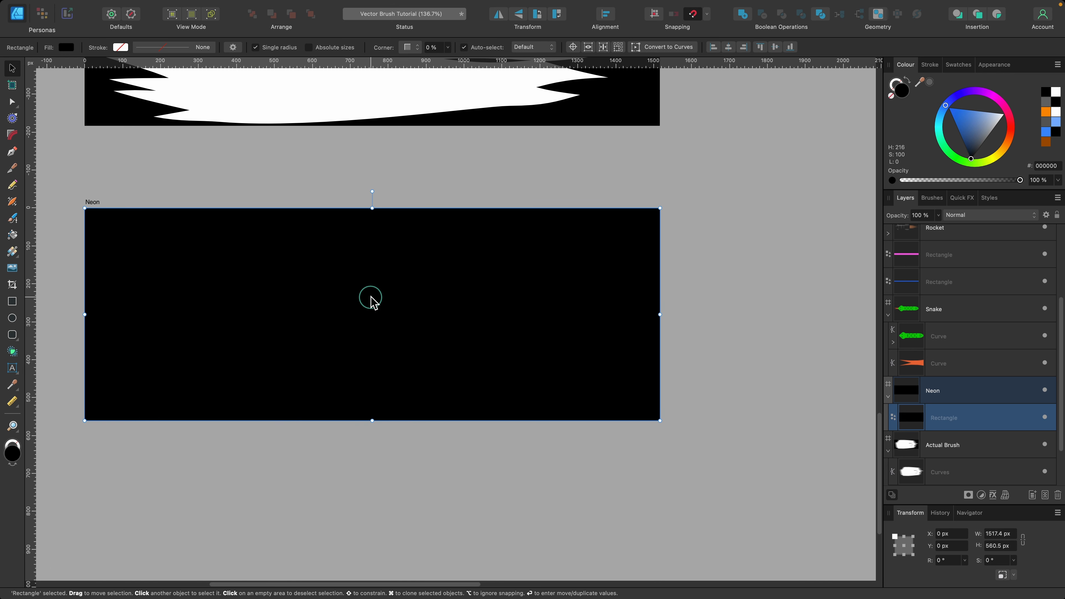
{"action": "left_click_drag", "start_coordinate": [374, 302], "coordinate": [406, 307]}
{"action": "key", "text": "super+z"}
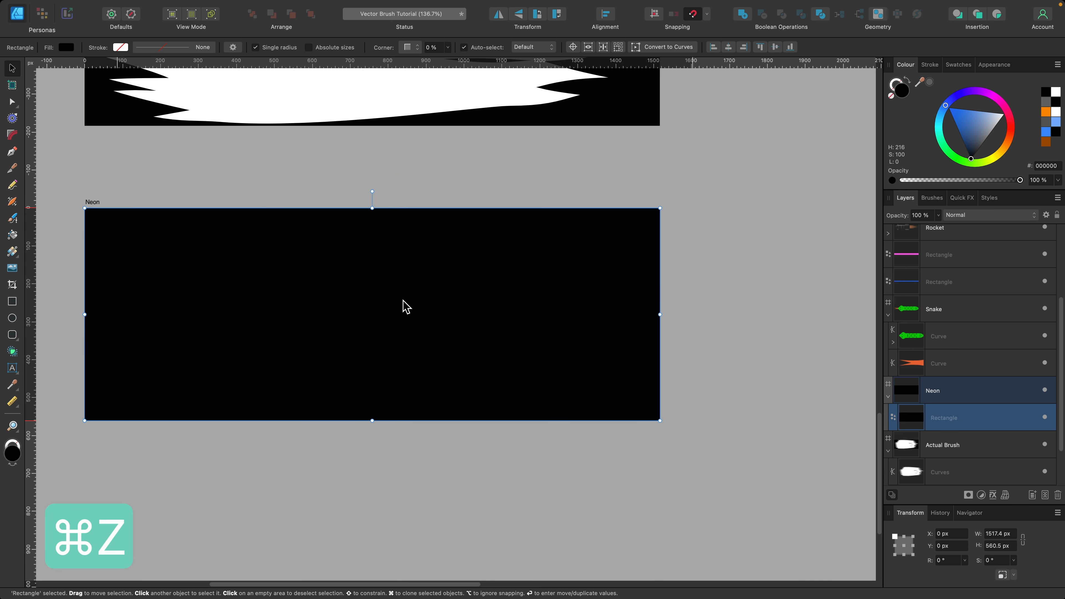
Step: Duplicate the black background rectangle in place and fill the copy with grey (656565)
{"action": "key", "text": "super+c"}
{"action": "key", "text": "super+v"}
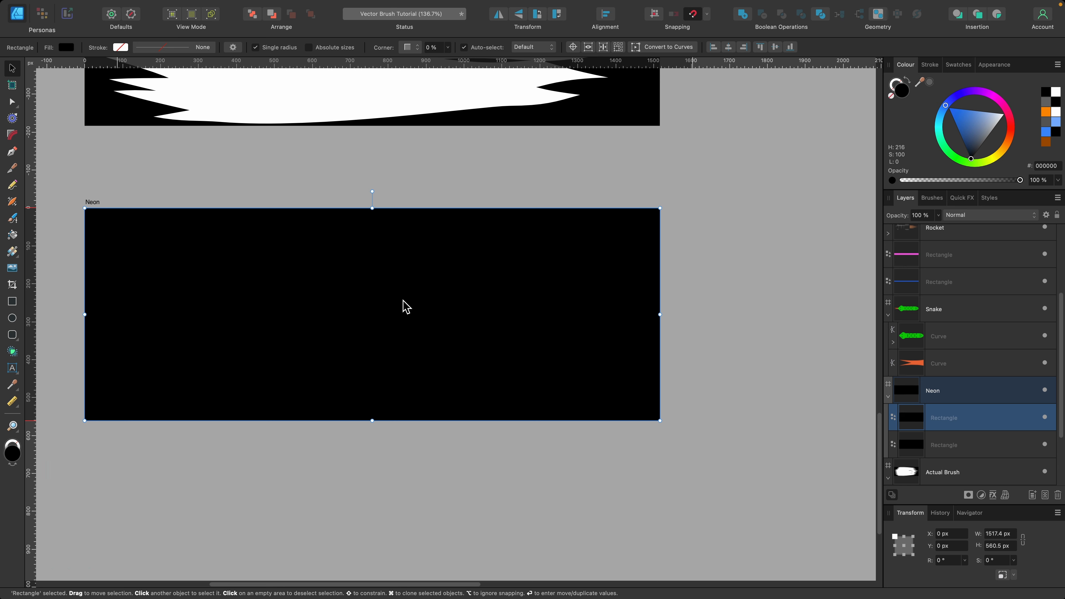
{"action": "left_click_drag", "start_coordinate": [967, 151], "coordinate": [987, 159]}
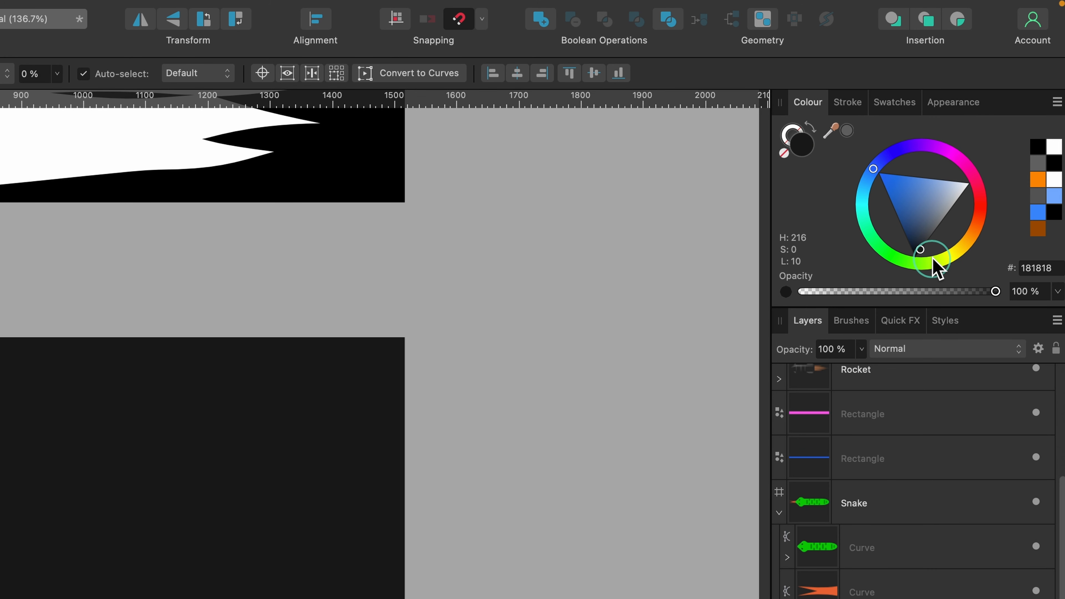
{"action": "left_click_drag", "start_coordinate": [941, 251], "coordinate": [953, 238]}
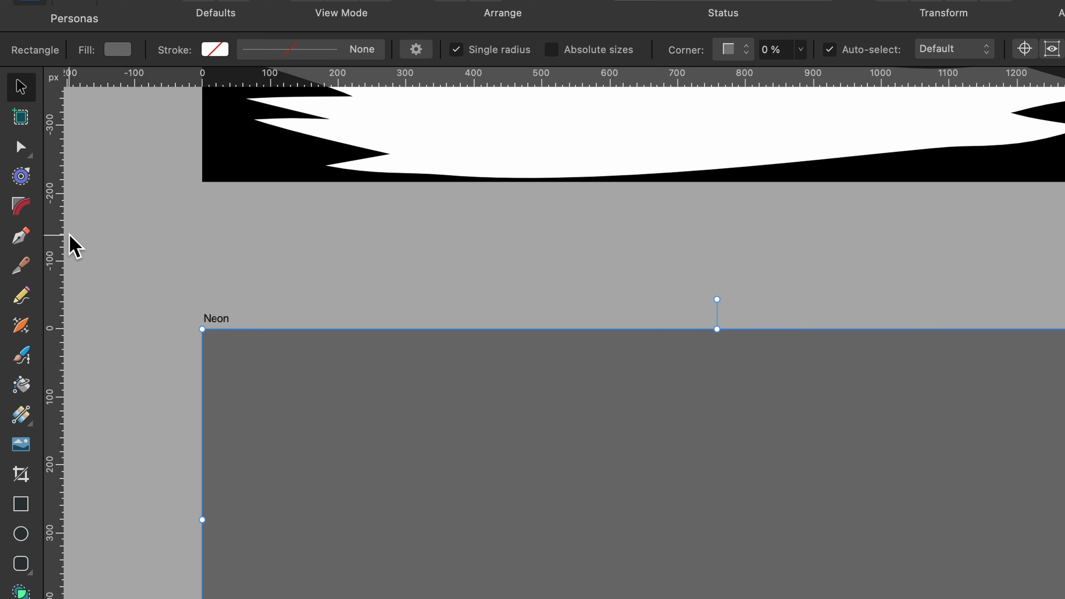
Step: Round all four corners of the grey rectangle to the maximum radius with the Corner tool, forming a capsule
{"action": "left_click", "coordinate": [22, 206]}
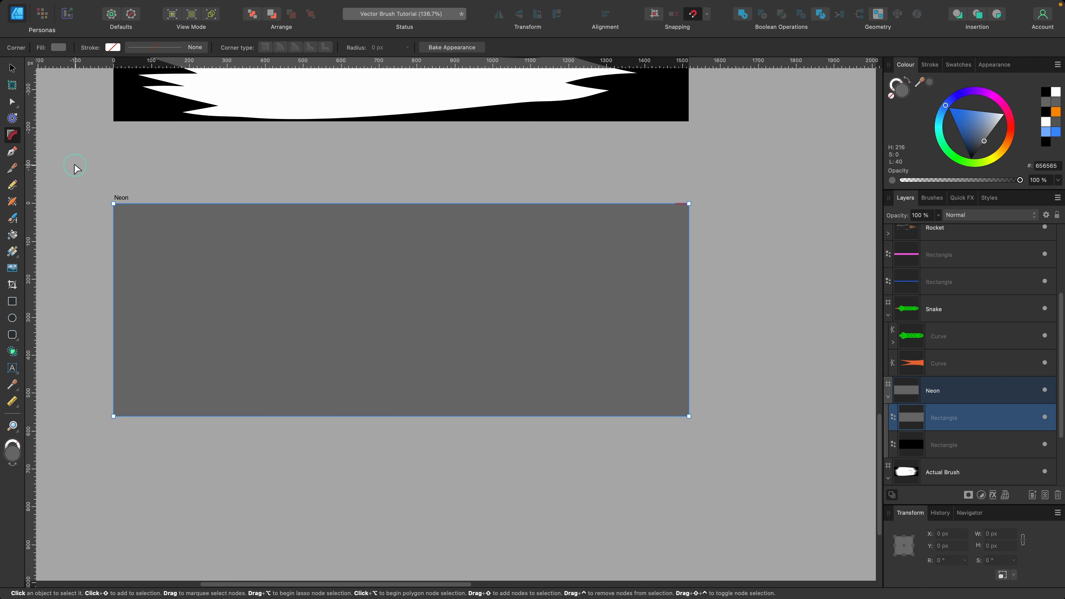
{"action": "left_click_drag", "start_coordinate": [134, 261], "coordinate": [1064, 598]}
{"action": "left_click_drag", "start_coordinate": [728, 369], "coordinate": [746, 456]}
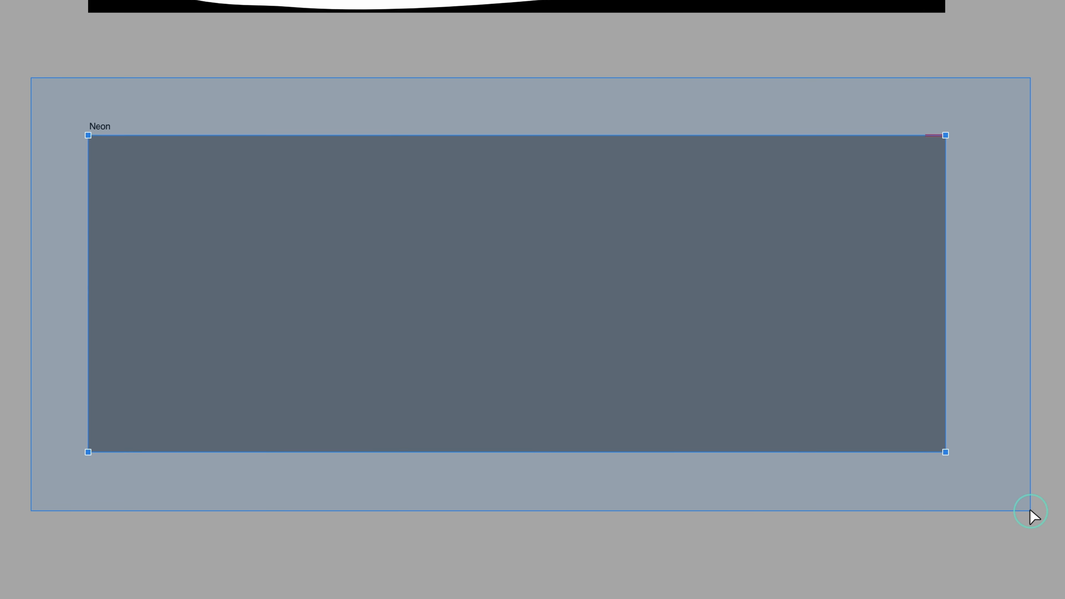
{"action": "left_click_drag", "start_coordinate": [1031, 511], "coordinate": [1030, 512]}
{"action": "left_click_drag", "start_coordinate": [944, 451], "coordinate": [539, 384]}
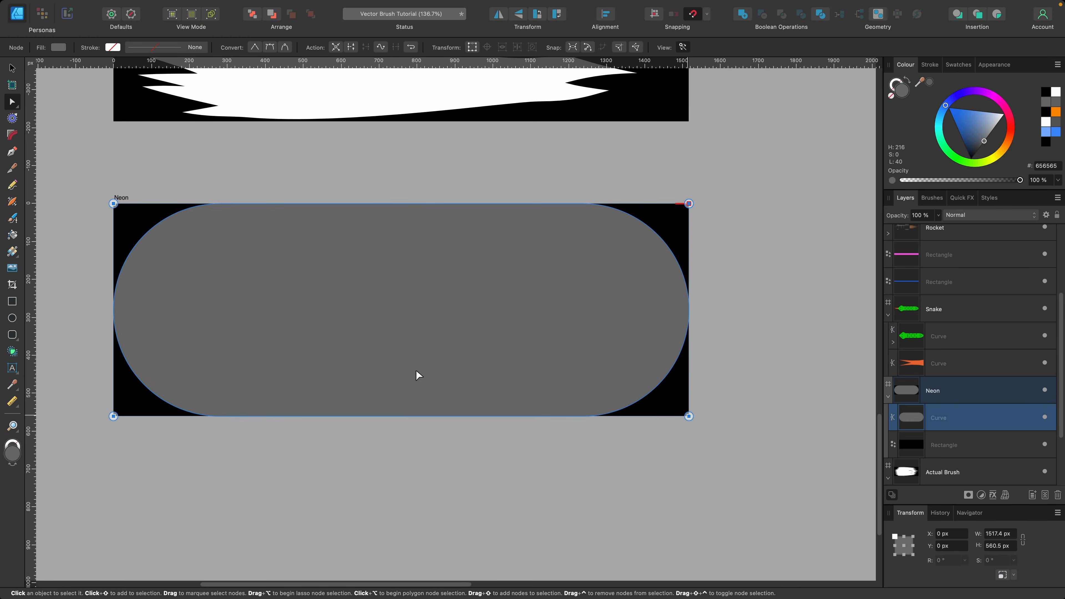
Step: Convert the grey capsule to curves
{"action": "key", "text": "v"}
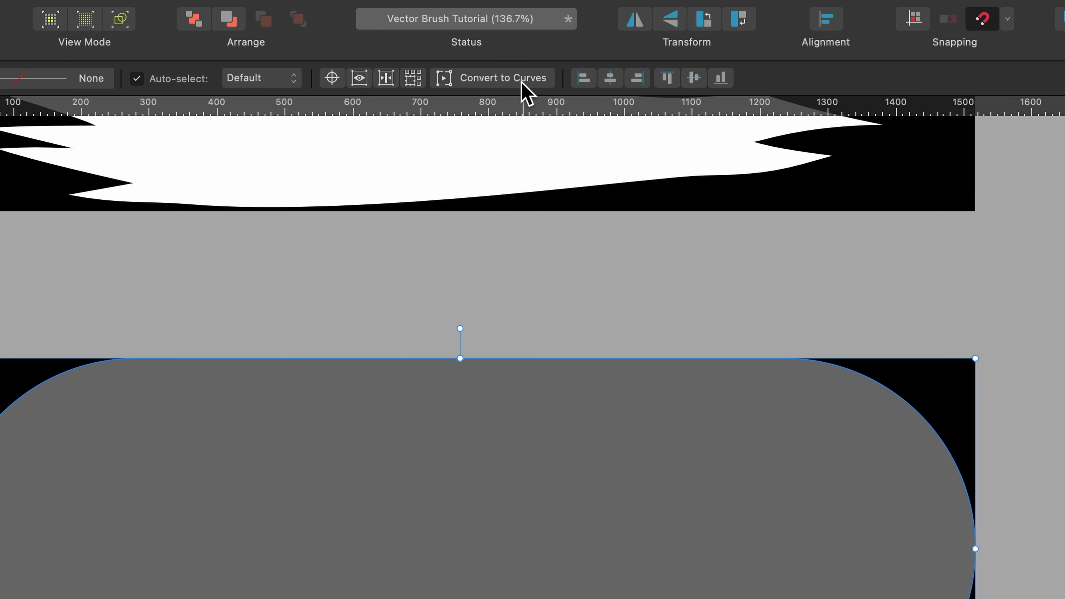
{"action": "left_click", "coordinate": [525, 78]}
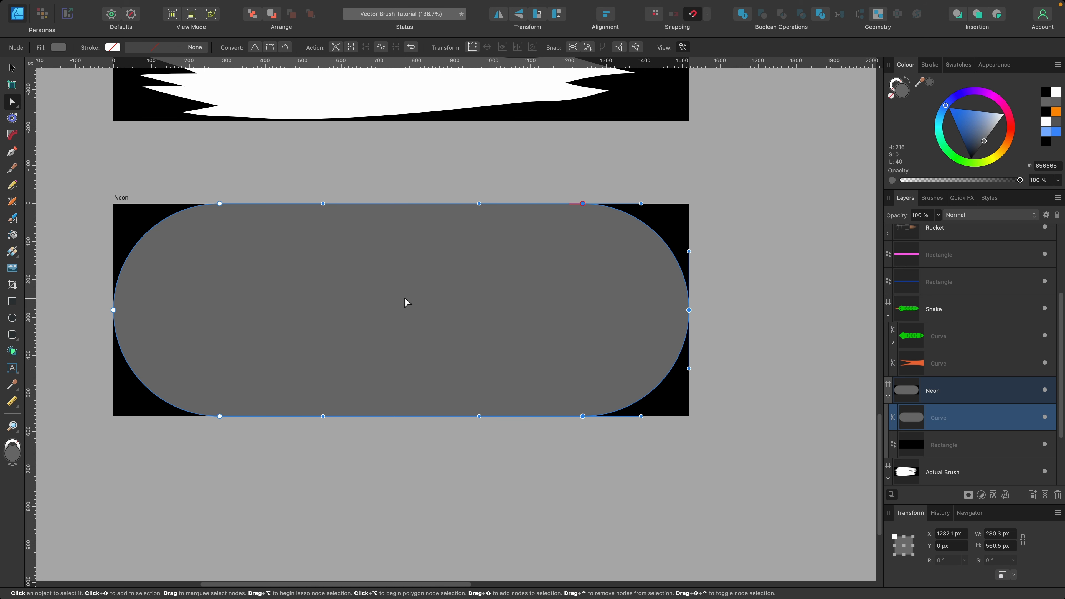
{"action": "key", "text": "v"}
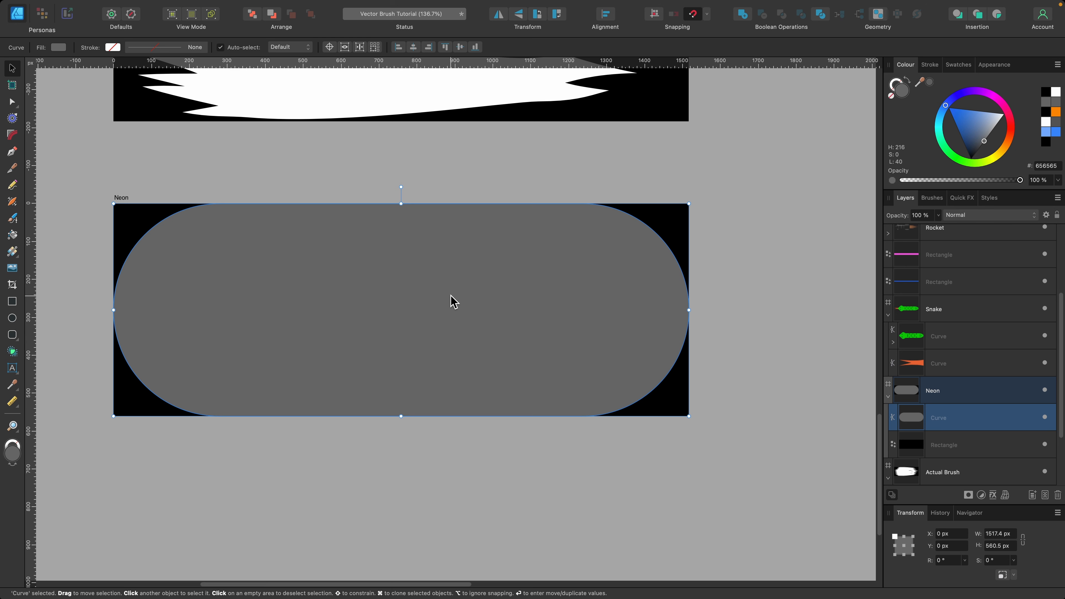
Step: Duplicate the grey capsule in place, try scaling the copy down about its centre, and undo the scaling
{"action": "key", "text": "super+c"}
{"action": "key", "text": "super+v"}
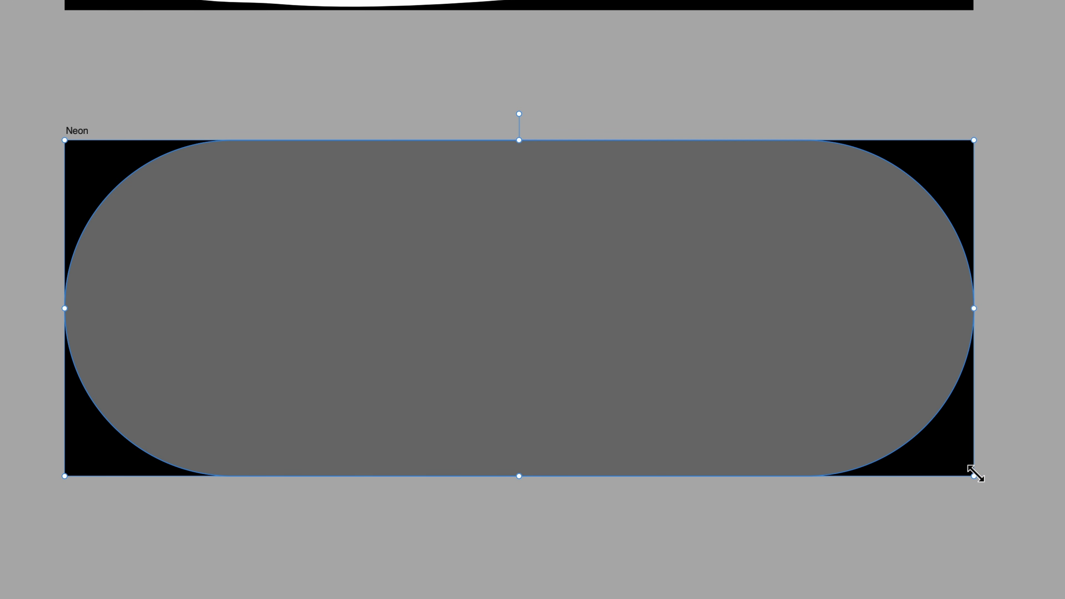
{"action": "left_click_drag", "start_coordinate": [974, 476], "coordinate": [847, 451]}
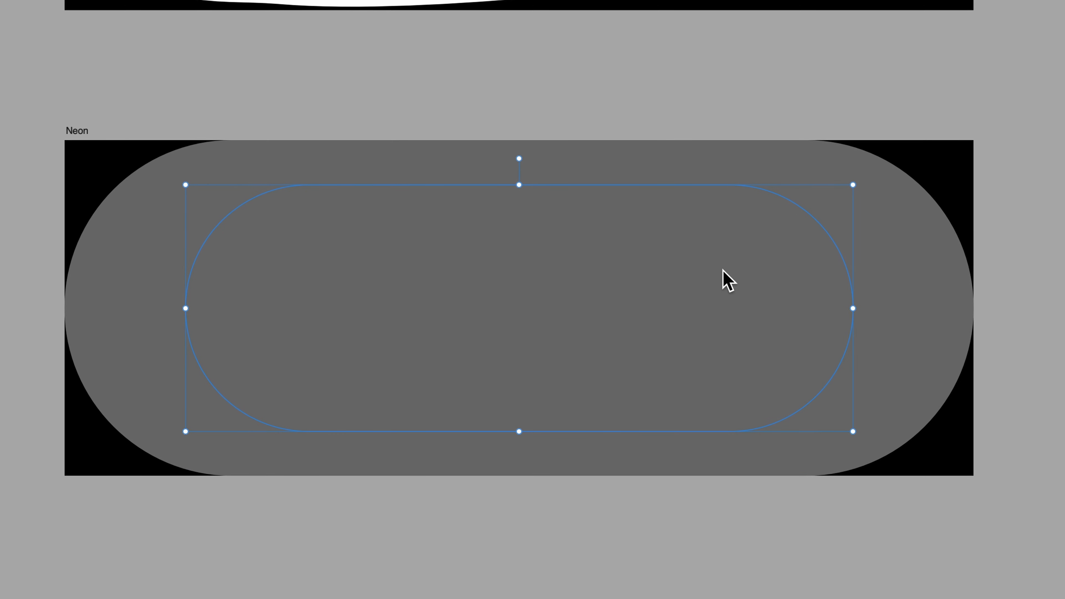
{"action": "key", "text": "super+z"}
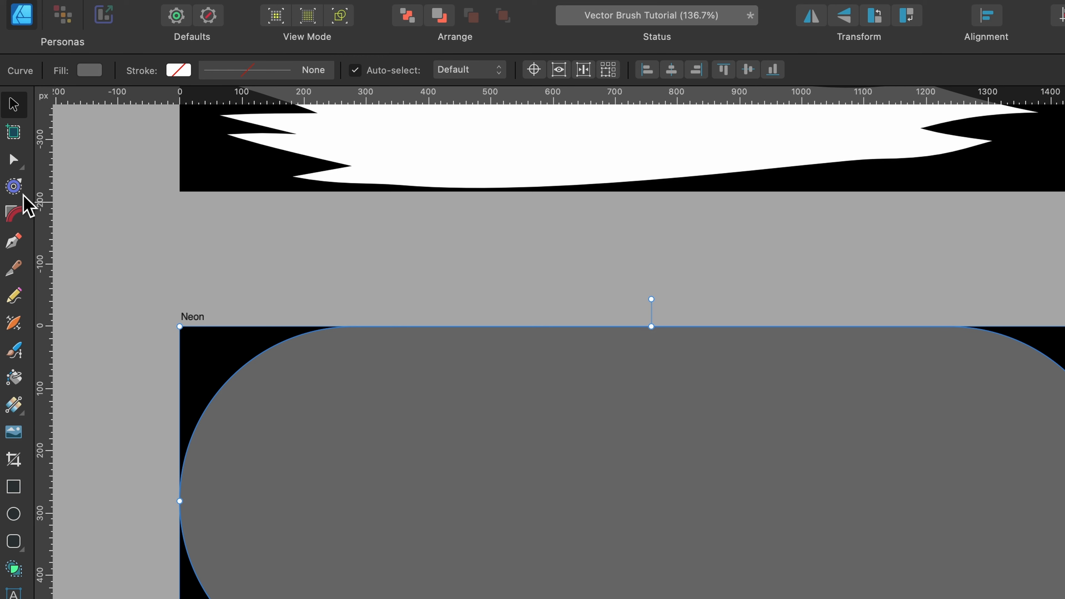
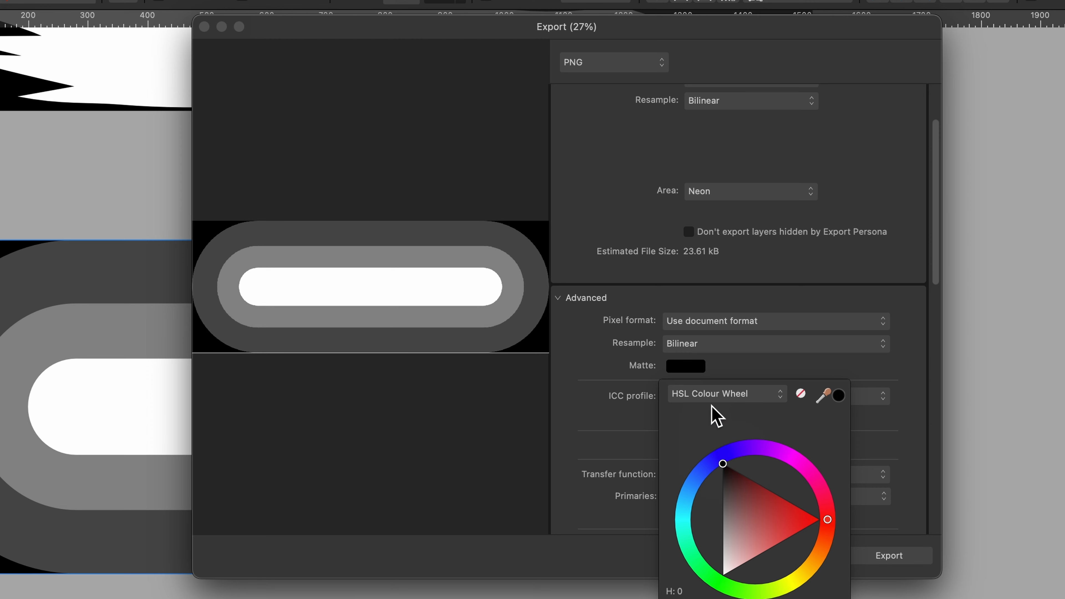
Step: Check the black matte and the file settings of the Neon artboard's PNG export
{"action": "left_click", "coordinate": [727, 365]}
{"action": "scroll", "coordinate": [768, 244], "scroll_direction": "up", "scroll_amount": 3}
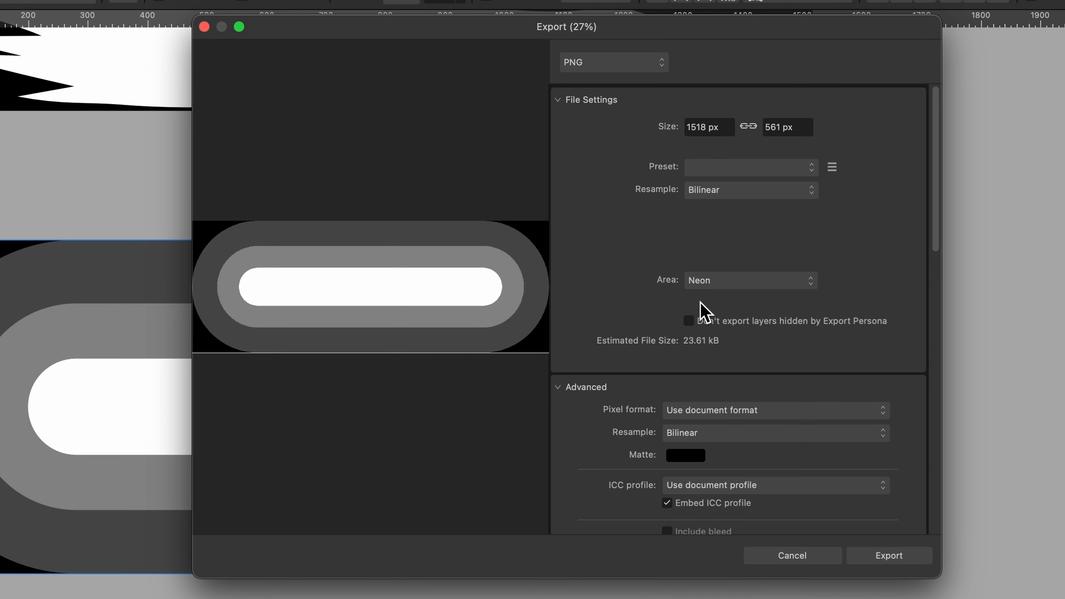
Step: Export the Neon artboard area as a PNG named Neon into the Tutorial Brush PNGs folder
{"action": "left_click", "coordinate": [722, 280]}
{"action": "left_click", "coordinate": [737, 291]}
{"action": "left_click", "coordinate": [891, 558]}
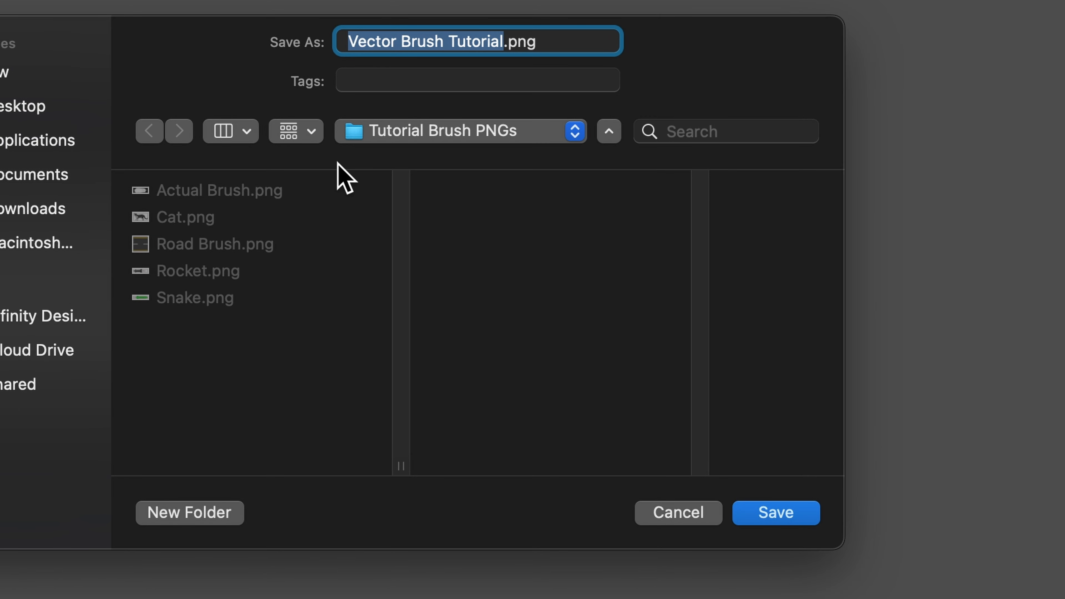
{"action": "type", "text": "Neon"}
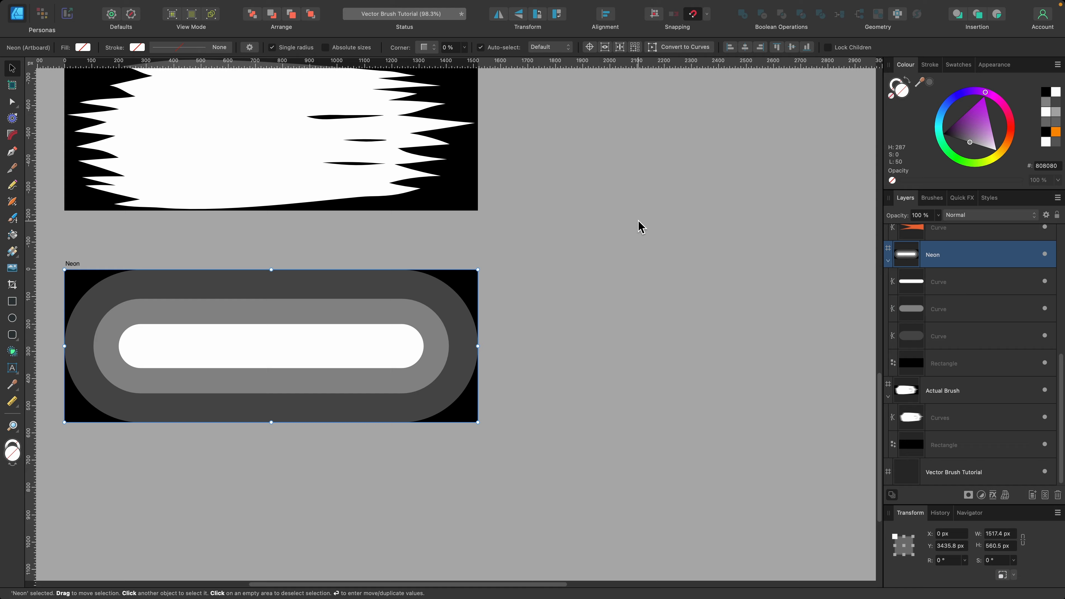
Step: Select the Vector Brush Tutorial artboard and create a textured intensity brush from Neon.png in the Tutorial Brushes category
{"action": "scroll", "coordinate": [639, 227], "scroll_direction": "right", "scroll_amount": 10}
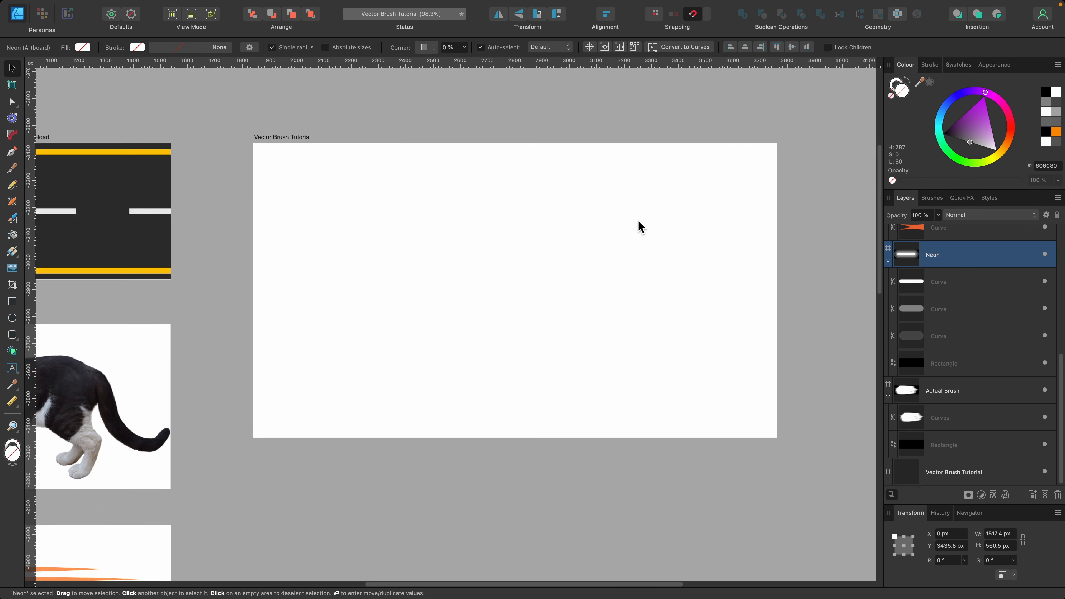
{"action": "scroll", "coordinate": [483, 269], "scroll_direction": "up", "scroll_amount": 3}
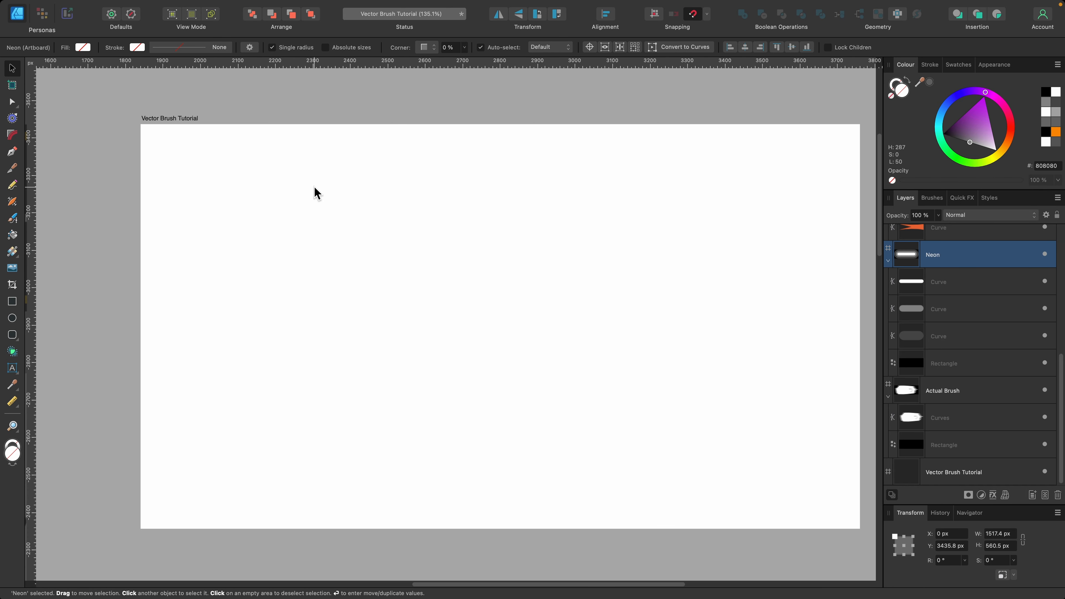
{"action": "left_click", "coordinate": [195, 117]}
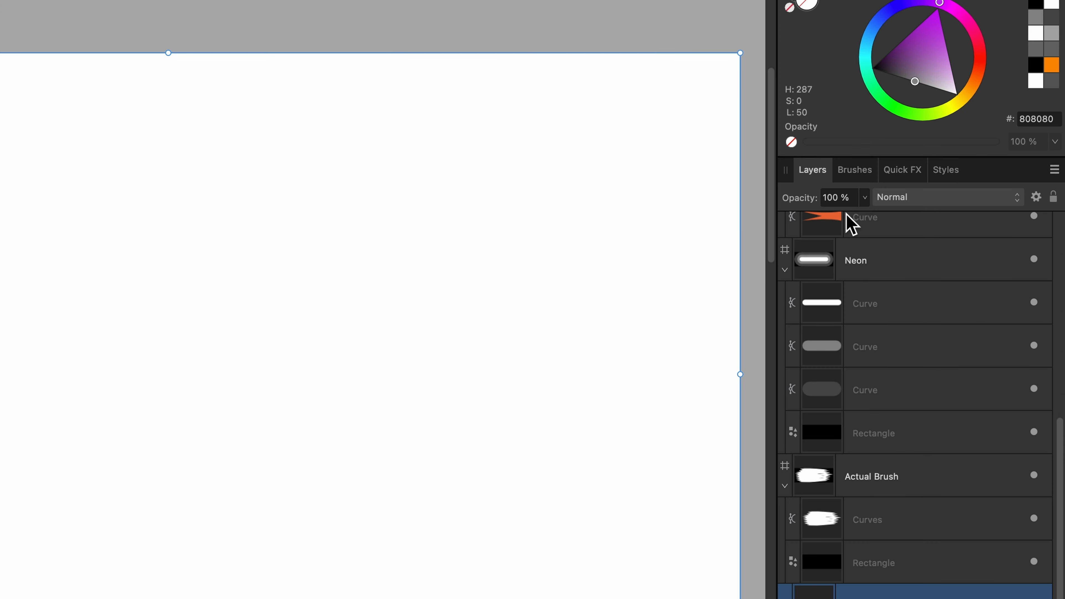
{"action": "left_click", "coordinate": [932, 198]}
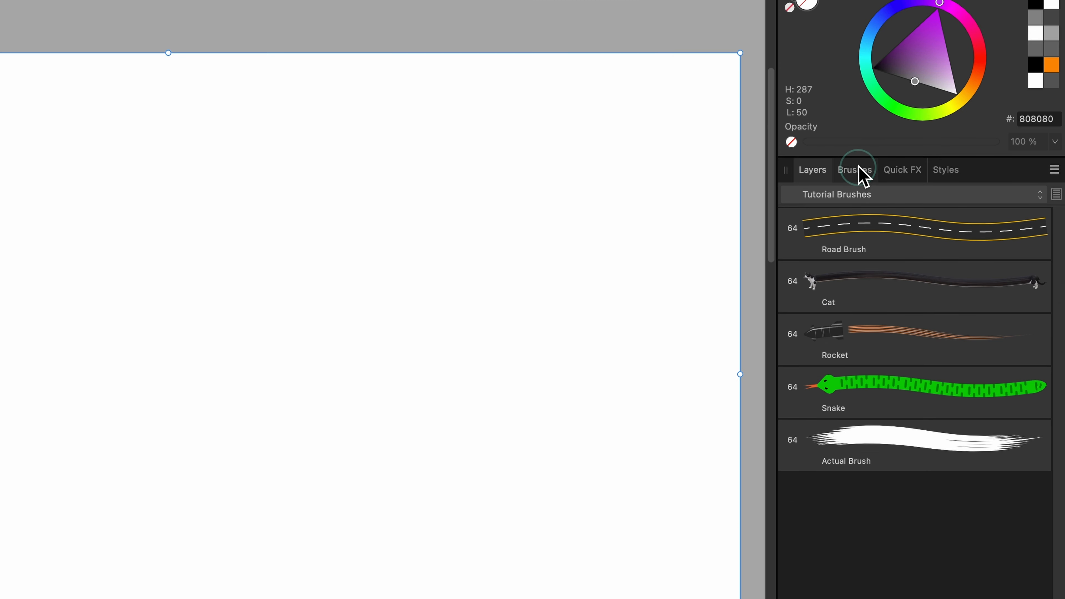
{"action": "left_click", "coordinate": [1054, 169]}
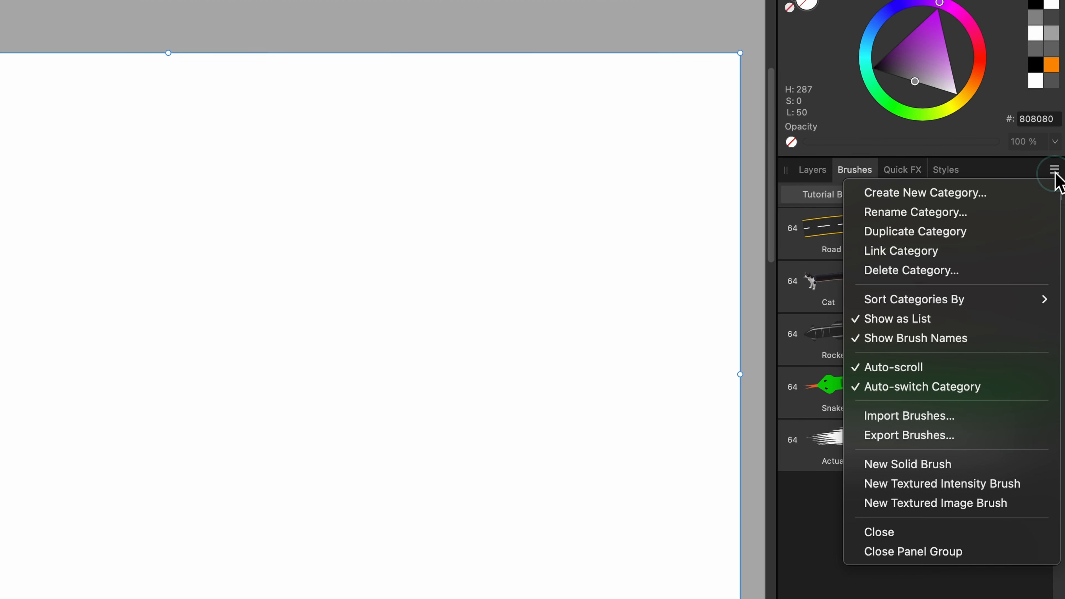
{"action": "left_click", "coordinate": [959, 490]}
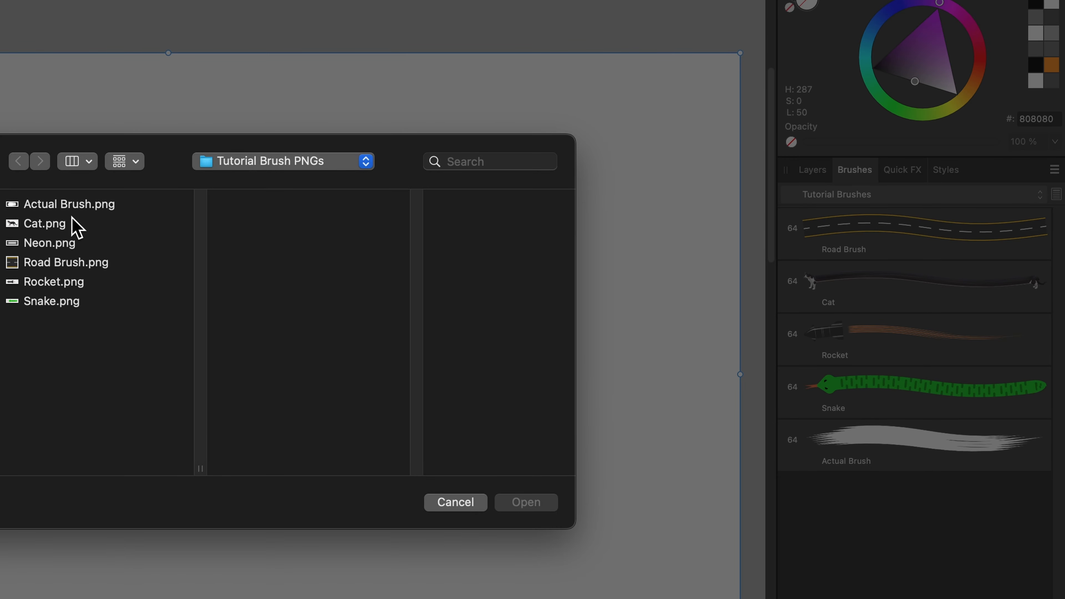
{"action": "left_click", "coordinate": [70, 242]}
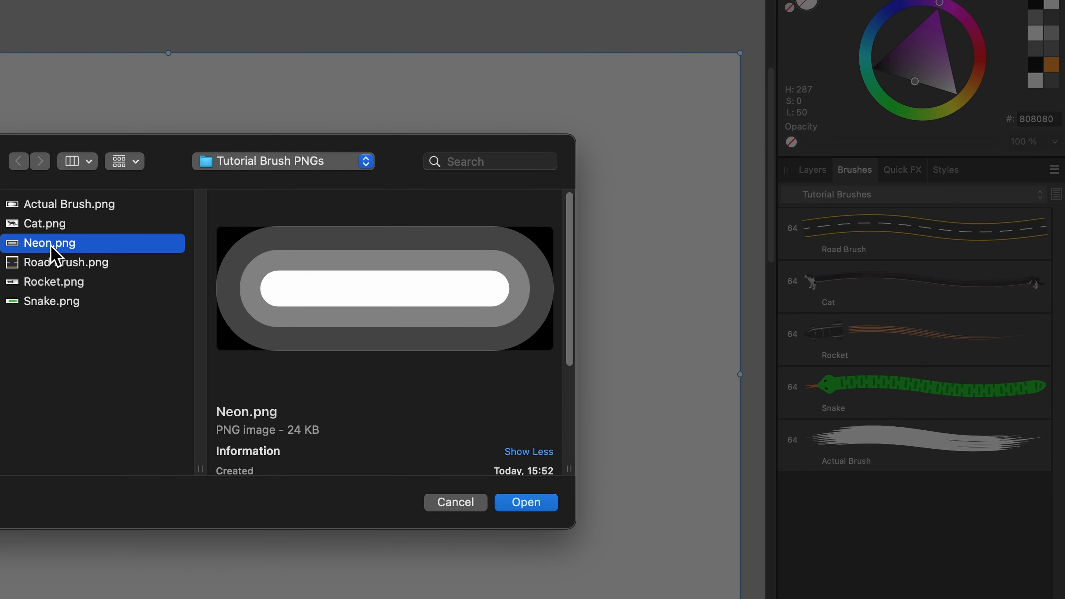
{"action": "left_click", "coordinate": [523, 502]}
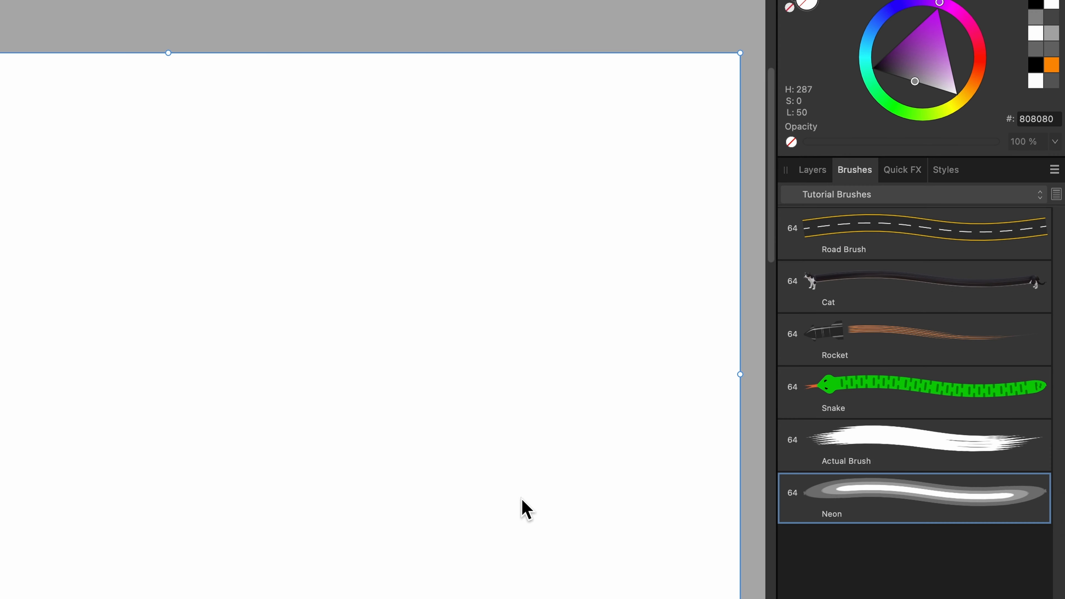
Step: Set the Neon brush's head offset to 349 px, tail offset to 1127 px and body mode to Repeat
{"action": "double_click", "coordinate": [828, 506]}
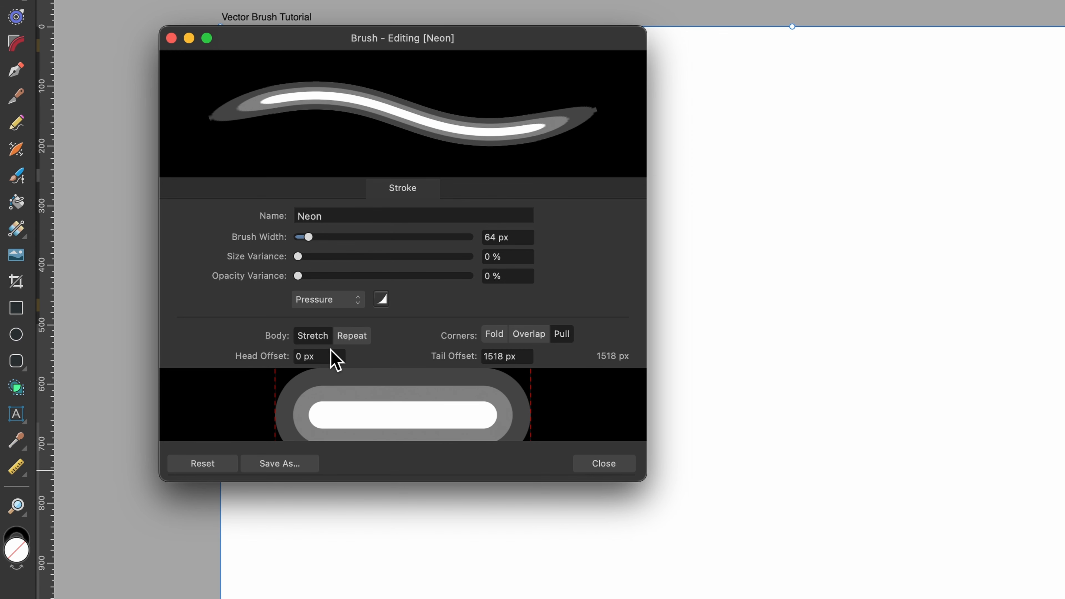
{"action": "left_click_drag", "start_coordinate": [276, 410], "coordinate": [334, 411]}
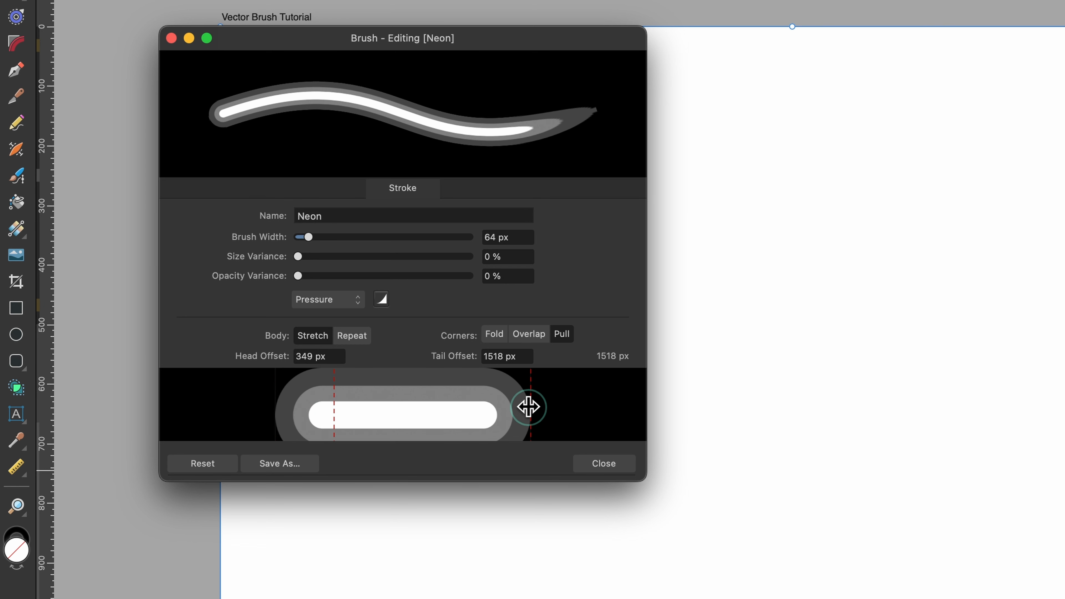
{"action": "left_click_drag", "start_coordinate": [528, 407], "coordinate": [464, 407]}
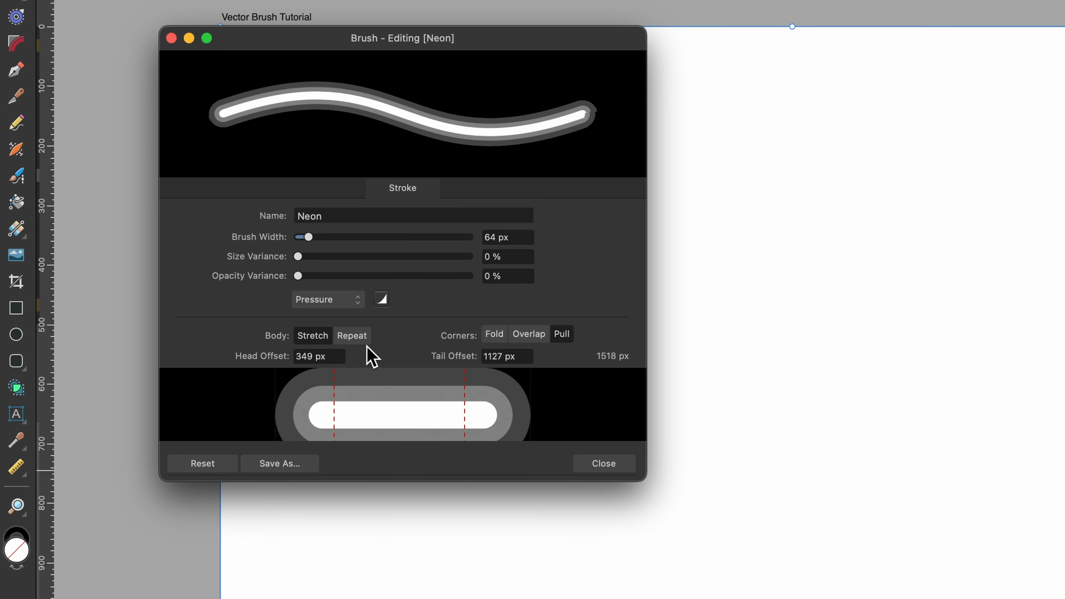
{"action": "left_click", "coordinate": [353, 336]}
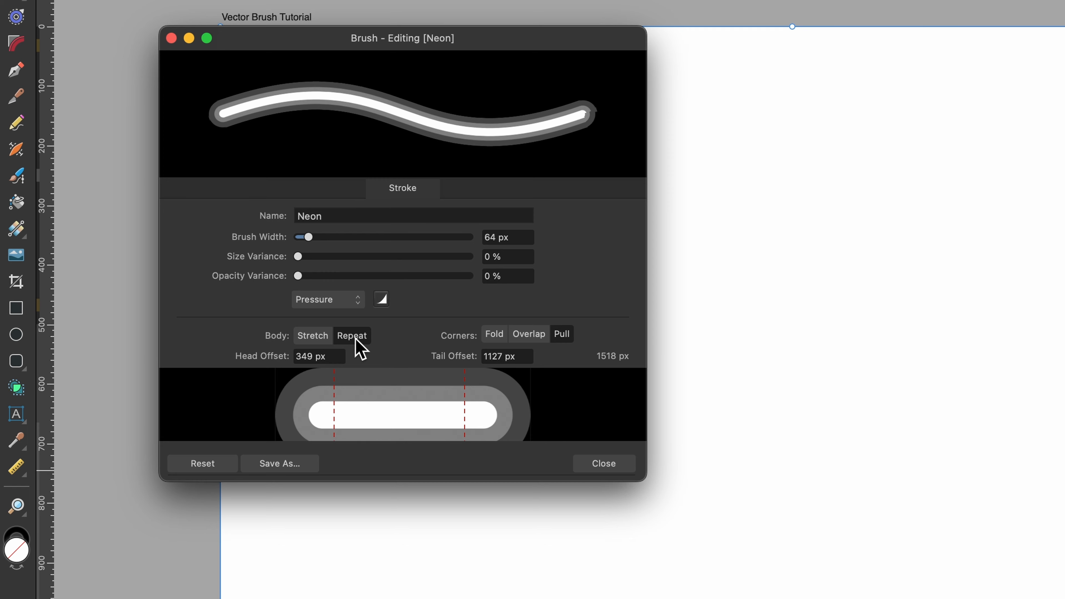
Step: Increase the brush width to 128.7 px and paint a diagonal S-shaped test stroke with the Neon brush
{"action": "left_click", "coordinate": [15, 181]}
{"action": "key", "text": "bracketright"}
{"action": "key", "text": "bracketright"}
{"action": "key", "text": "bracketright"}
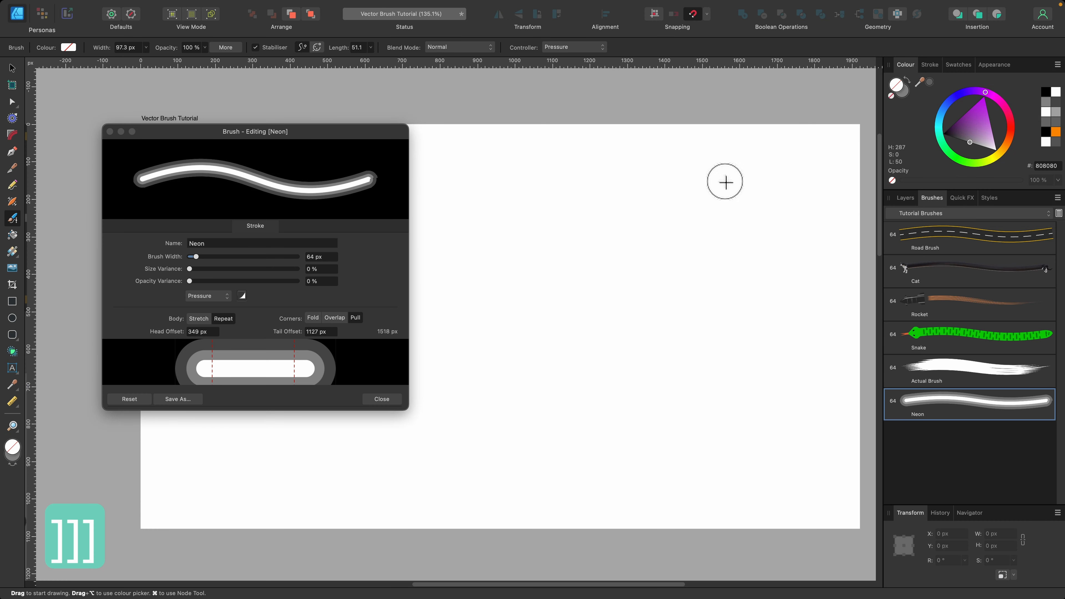
{"action": "key", "text": "bracketright"}
{"action": "key", "text": "bracketright"}
{"action": "mouse_move", "coordinate": [725, 182]}
{"action": "left_mouse_down"}
{"action": "mouse_move", "coordinate": [695, 181]}
{"action": "mouse_move", "coordinate": [645, 210]}
{"action": "mouse_move", "coordinate": [579, 353]}
{"action": "mouse_move", "coordinate": [544, 380]}
{"action": "mouse_move", "coordinate": [440, 392]}
{"action": "left_mouse_up"}
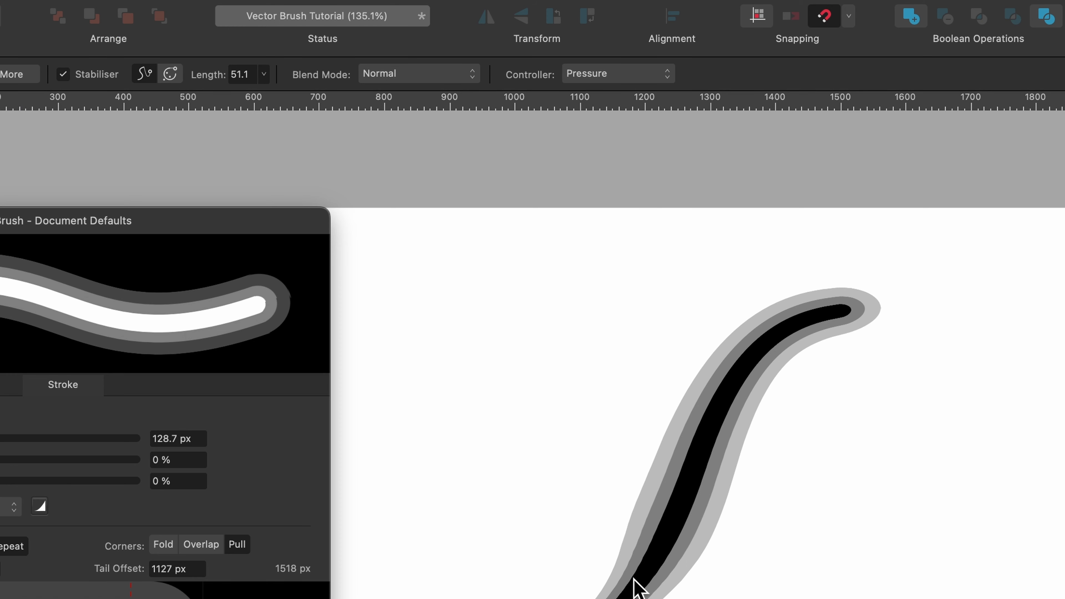
Step: Set the brush controller to None and paint a second diagonal S-shaped stroke beside the first
{"action": "left_click", "coordinate": [626, 84]}
{"action": "left_click", "coordinate": [627, 120]}
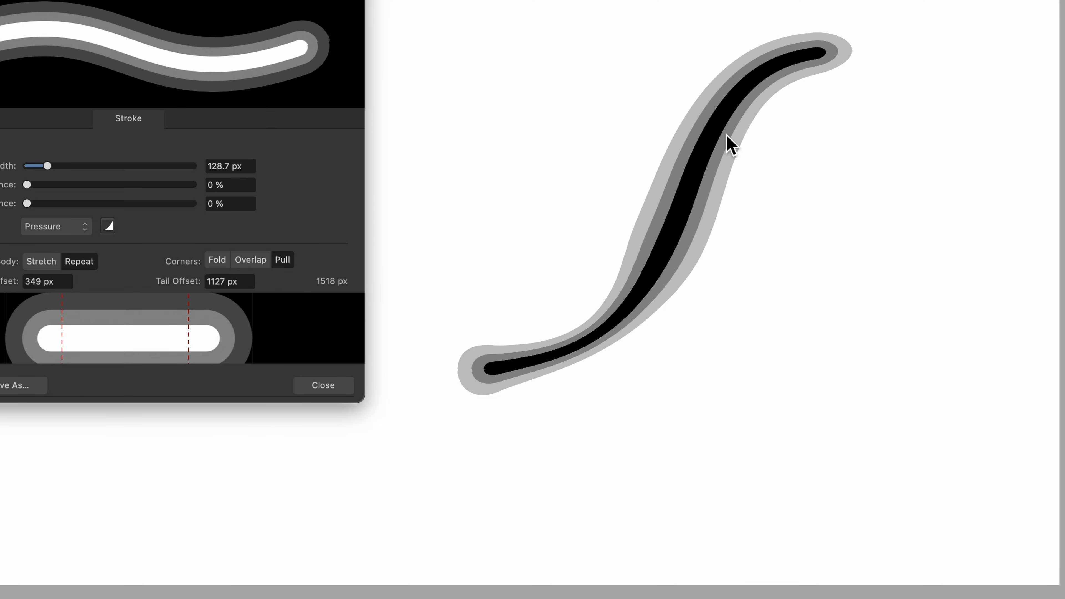
{"action": "mouse_move", "coordinate": [963, 103]}
{"action": "left_mouse_down"}
{"action": "mouse_move", "coordinate": [871, 189]}
{"action": "mouse_move", "coordinate": [834, 281]}
{"action": "mouse_move", "coordinate": [773, 372]}
{"action": "mouse_move", "coordinate": [704, 424]}
{"action": "mouse_move", "coordinate": [547, 436]}
{"action": "left_mouse_up"}
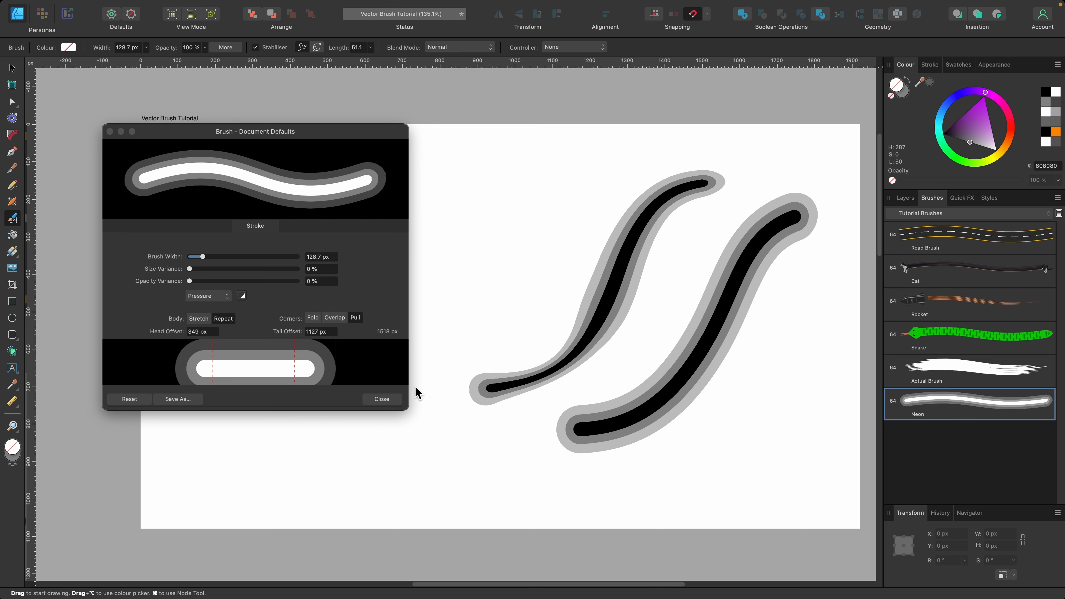
Step: Close the brush editor and delete both test strokes from the artboard
{"action": "left_click", "coordinate": [384, 399]}
{"action": "key", "text": "v"}
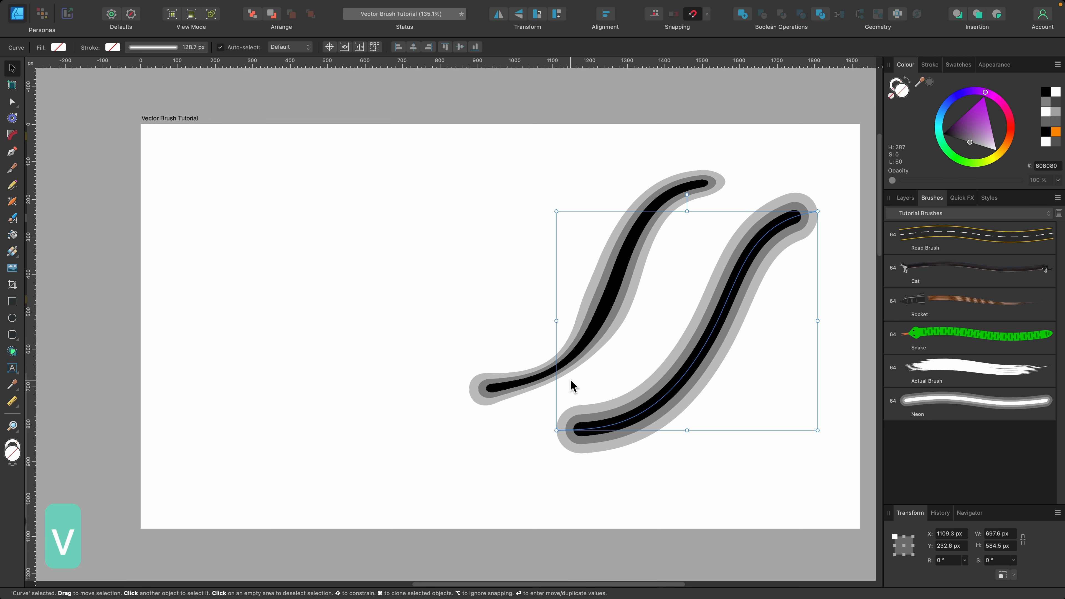
{"action": "key", "text": "BackSpace"}
{"action": "key", "text": "BackSpace"}
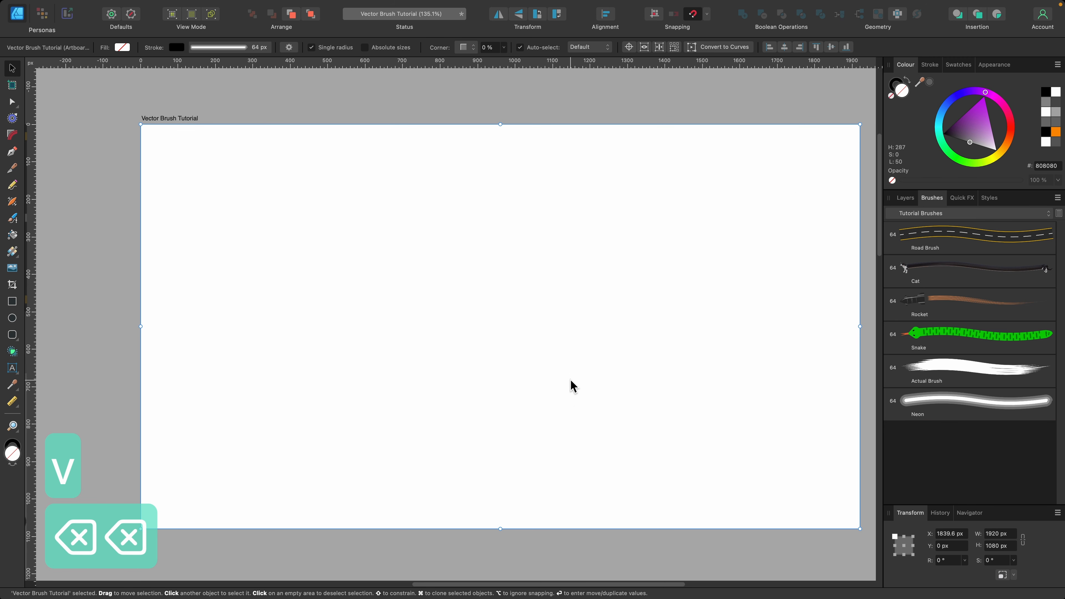
Step: Draw a tall rectangle about 350 × 793 px on the artboard's left half and fill it with orange FF8C00
{"action": "left_click", "coordinate": [13, 303]}
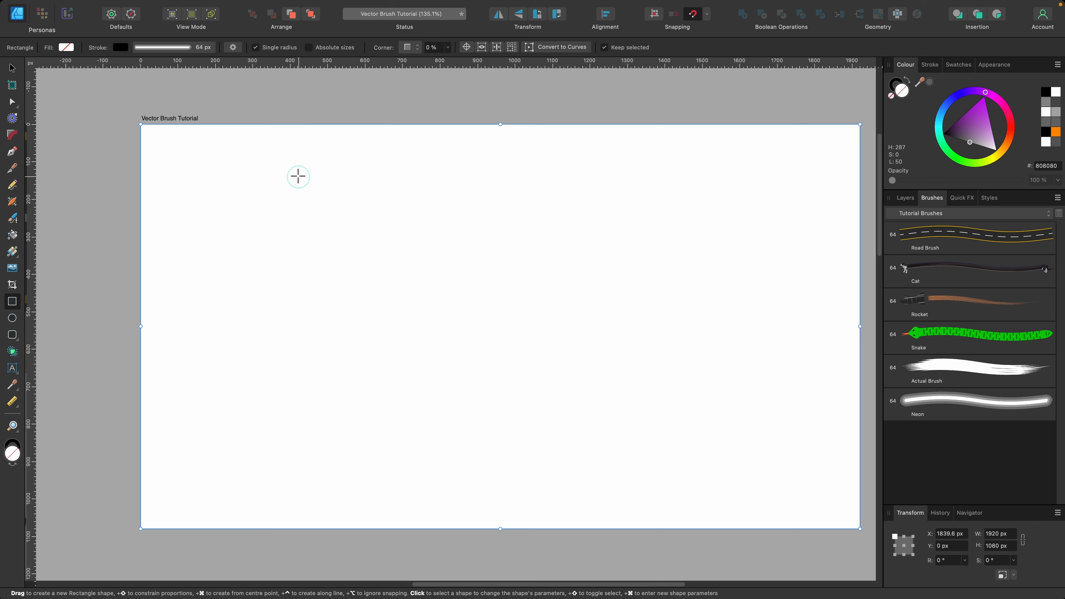
{"action": "left_click_drag", "start_coordinate": [298, 177], "coordinate": [431, 474]}
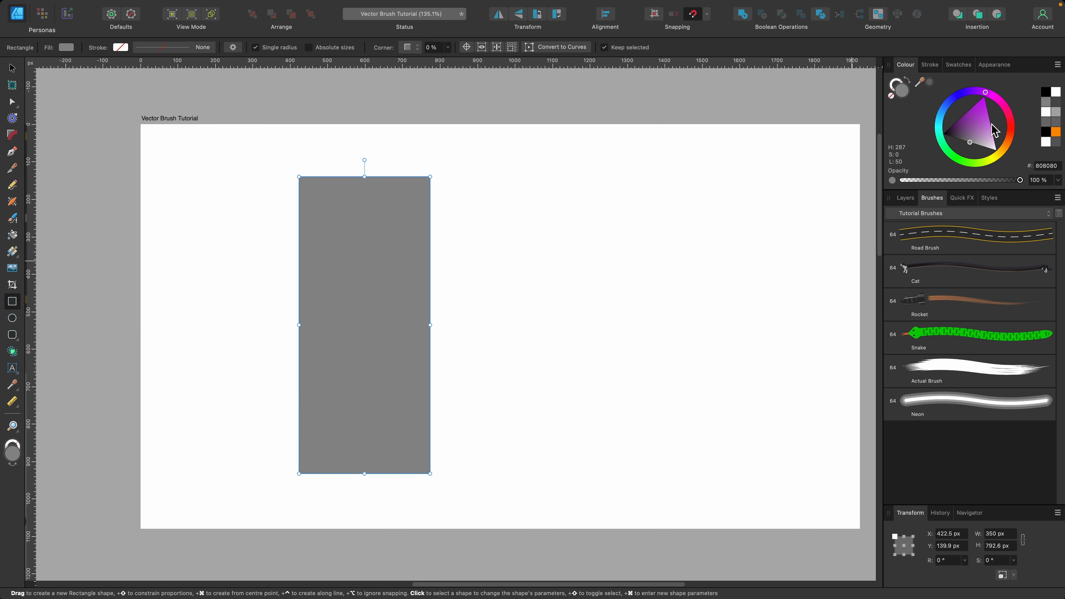
{"action": "left_click", "coordinate": [990, 135]}
{"action": "left_click", "coordinate": [1056, 132]}
Step: Duplicate the orange rectangle horizontally to X of about 1024 px and fill the copy with black
{"action": "key", "text": "v"}
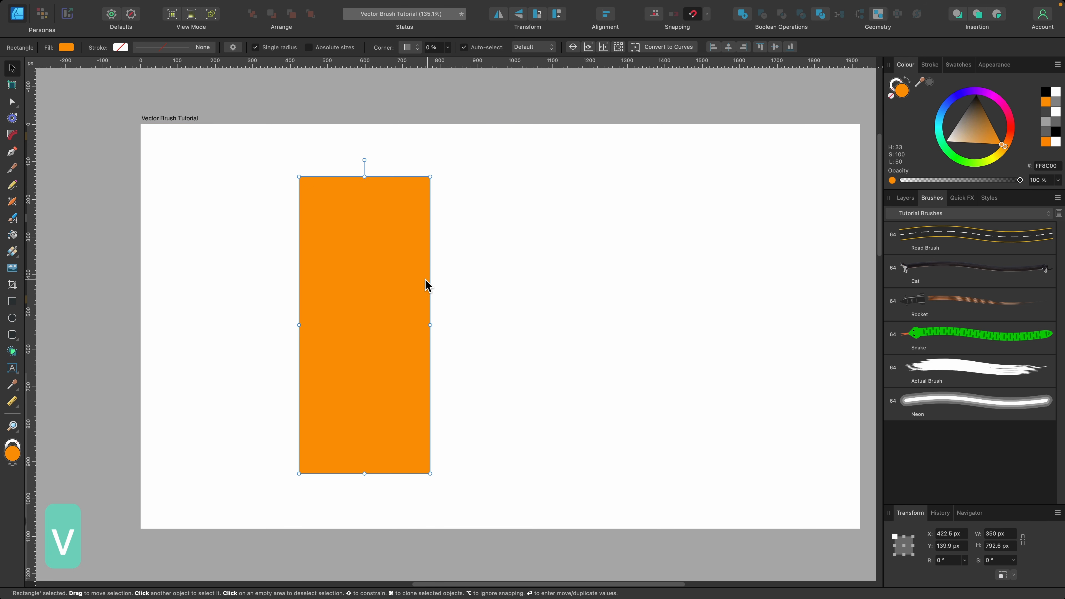
{"action": "left_click_drag", "start_coordinate": [397, 286], "coordinate": [625, 278]}
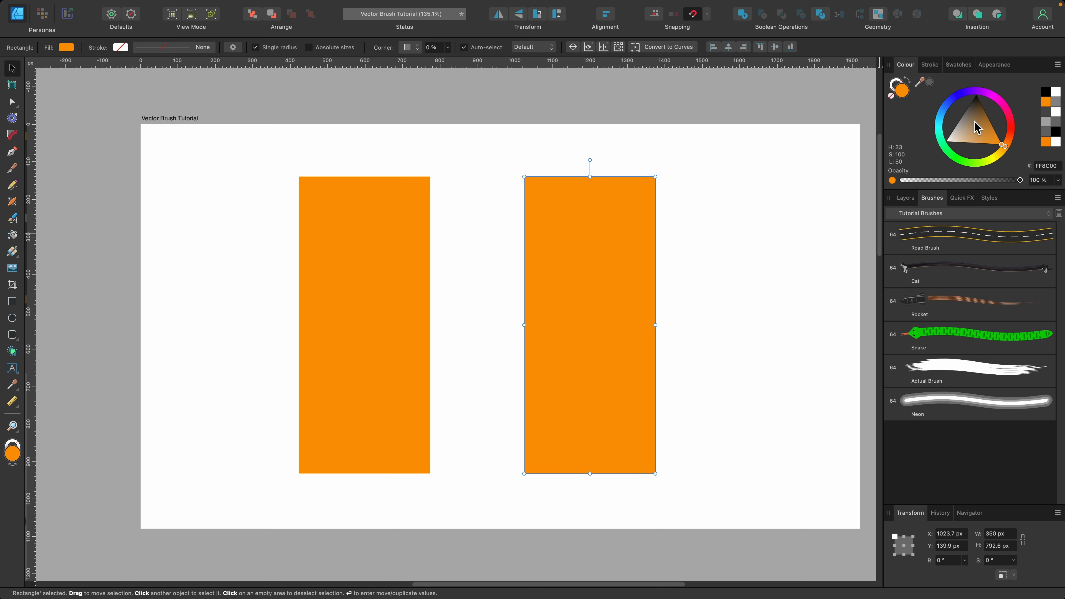
{"action": "left_click", "coordinate": [973, 110]}
{"action": "left_click_drag", "start_coordinate": [973, 109], "coordinate": [964, 82]}
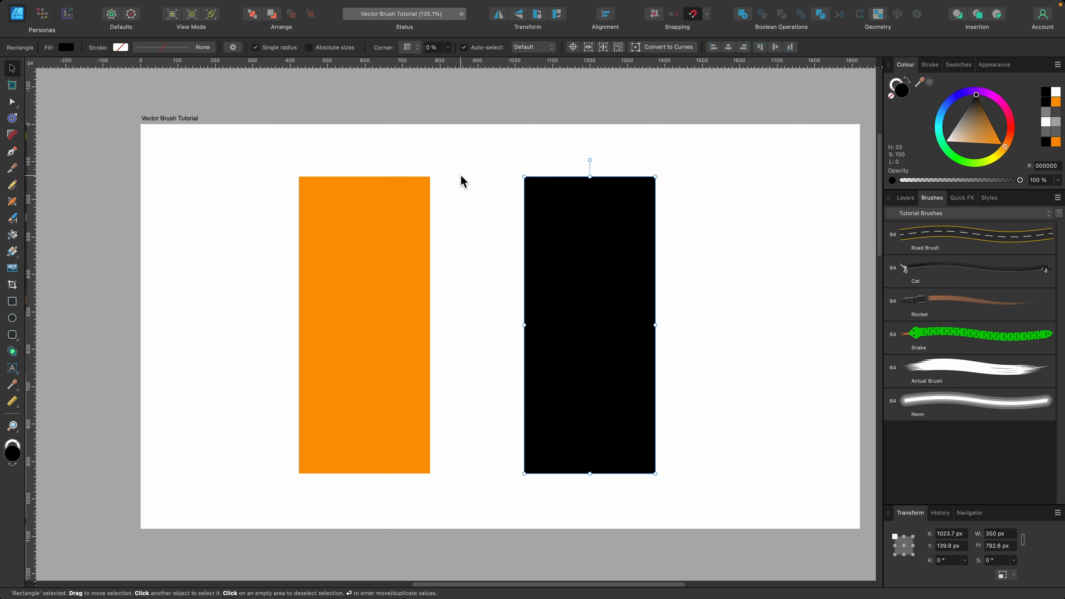
Step: Paint a long horizontal black Neon brush stroke across the upper part of both rectangles
{"action": "left_click", "coordinate": [15, 219]}
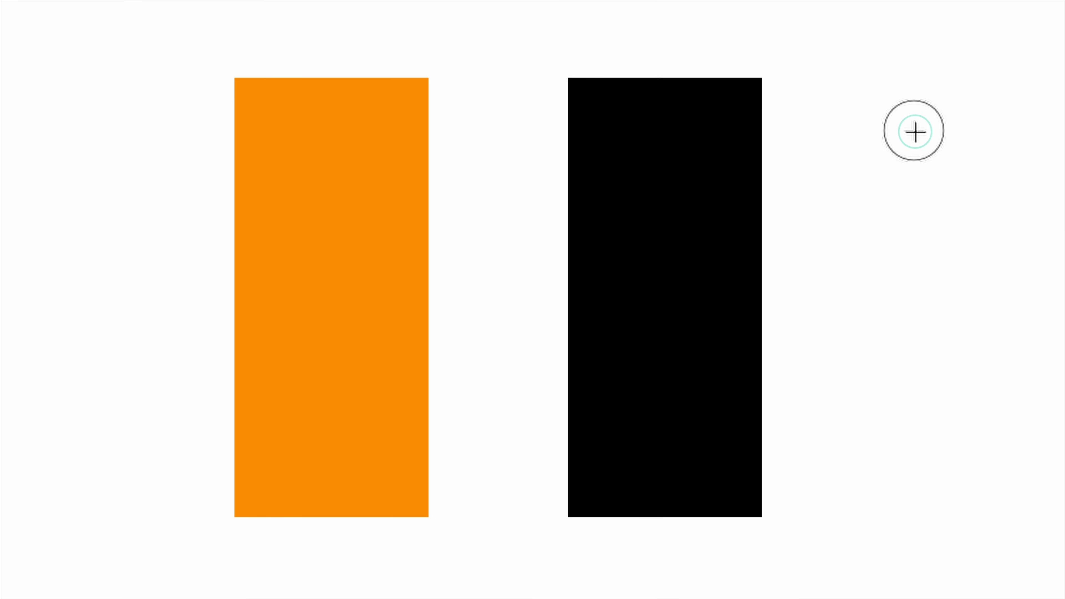
{"action": "left_click_drag", "start_coordinate": [745, 212], "coordinate": [553, 225]}
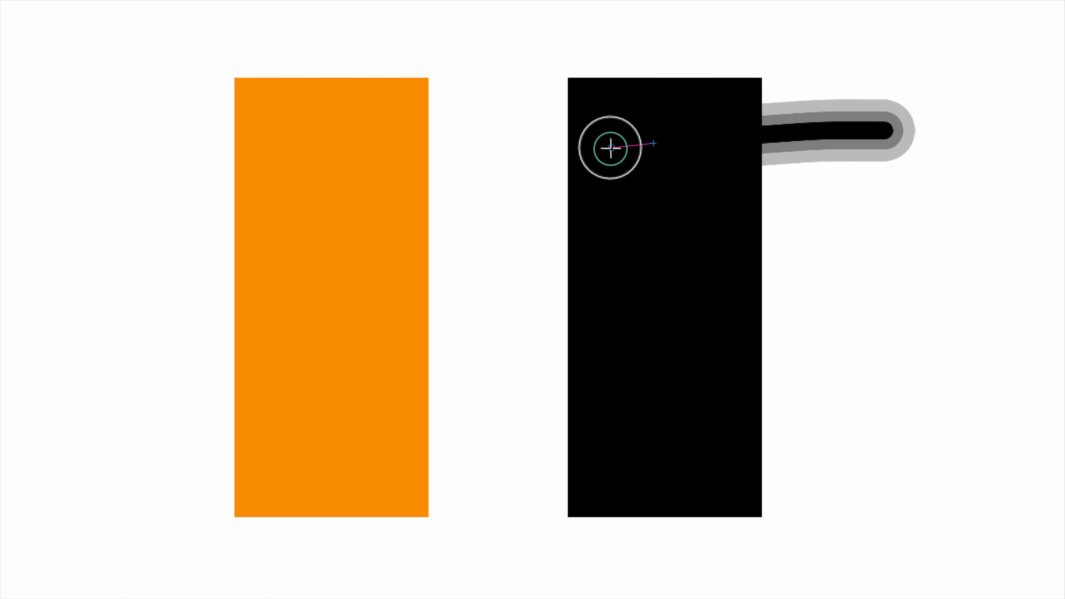
{"action": "left_click_drag", "start_coordinate": [610, 148], "coordinate": [182, 151]}
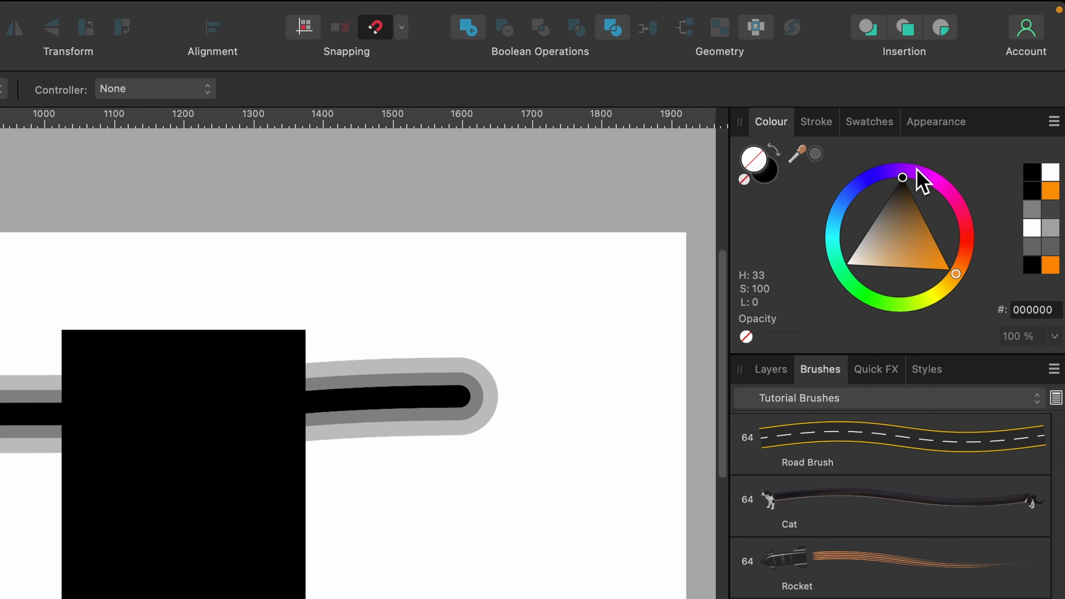
Step: Change the brush colour to magenta, paint a stroke below the black one across both rectangles, and examine its transparency
{"action": "mouse_move", "coordinate": [920, 180]}
{"action": "left_mouse_down"}
{"action": "mouse_move", "coordinate": [944, 178]}
{"action": "mouse_move", "coordinate": [930, 179]}
{"action": "left_mouse_up"}
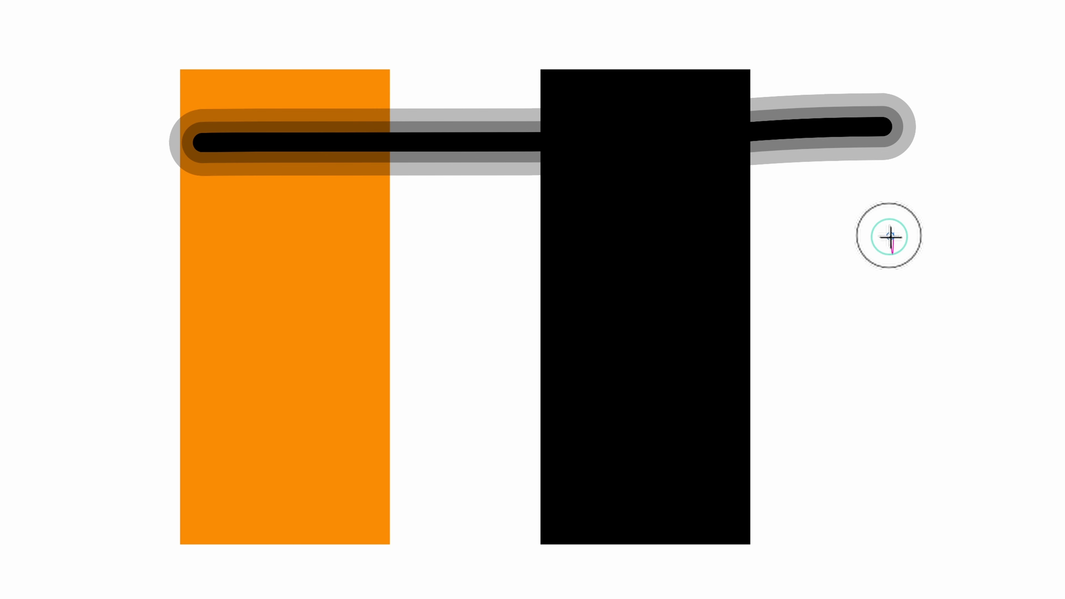
{"action": "mouse_move", "coordinate": [889, 236]}
{"action": "left_mouse_down"}
{"action": "mouse_move", "coordinate": [649, 247]}
{"action": "mouse_move", "coordinate": [18, 243]}
{"action": "left_mouse_up"}
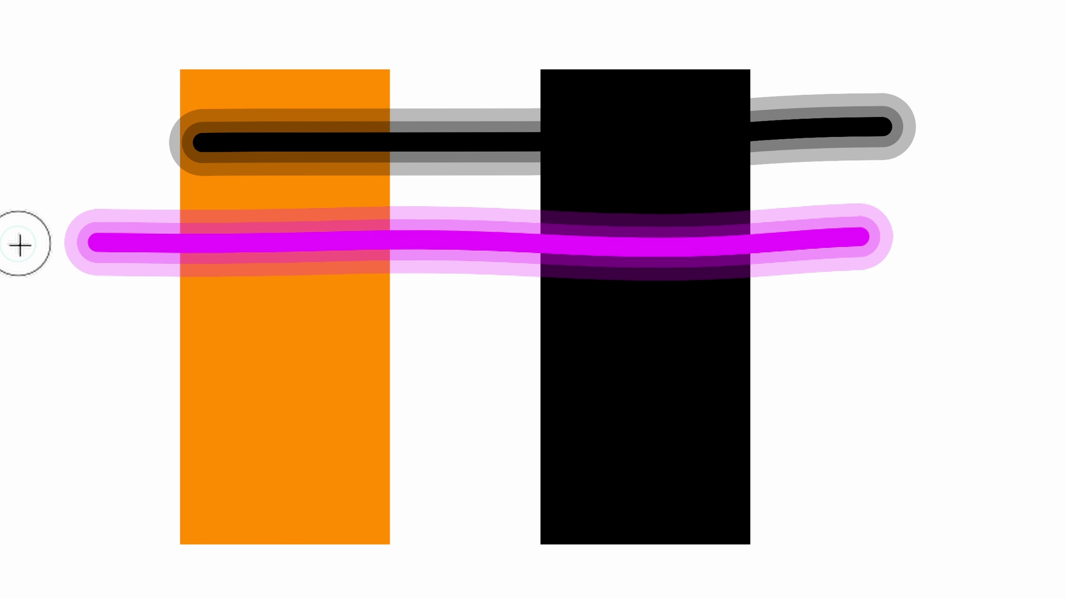
{"action": "scroll", "coordinate": [433, 234], "scroll_direction": "up", "scroll_amount": 4}
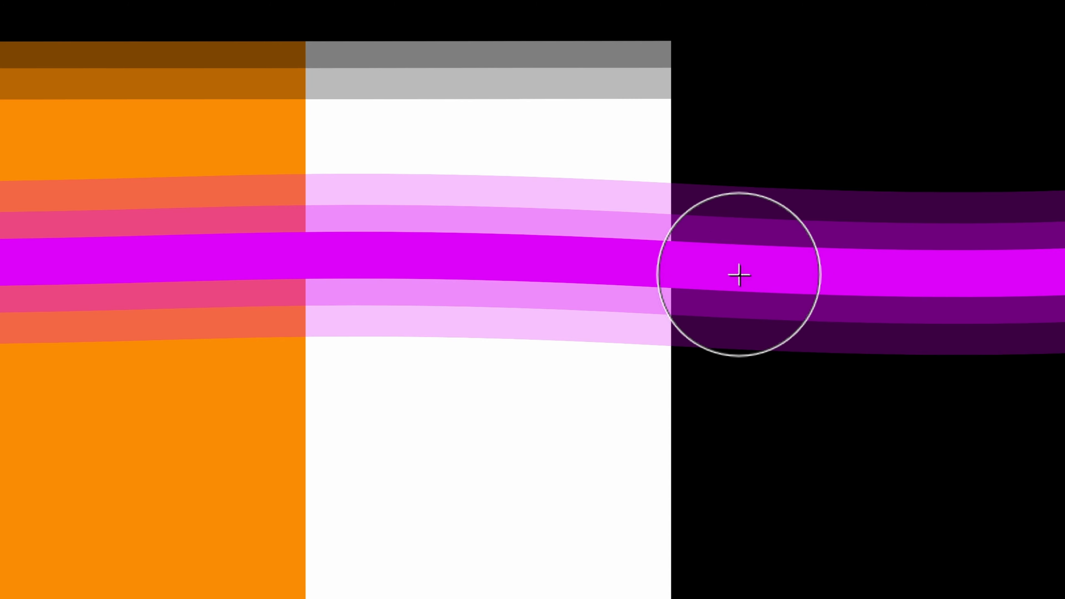
{"action": "scroll", "coordinate": [740, 274], "scroll_direction": "up", "scroll_amount": 2}
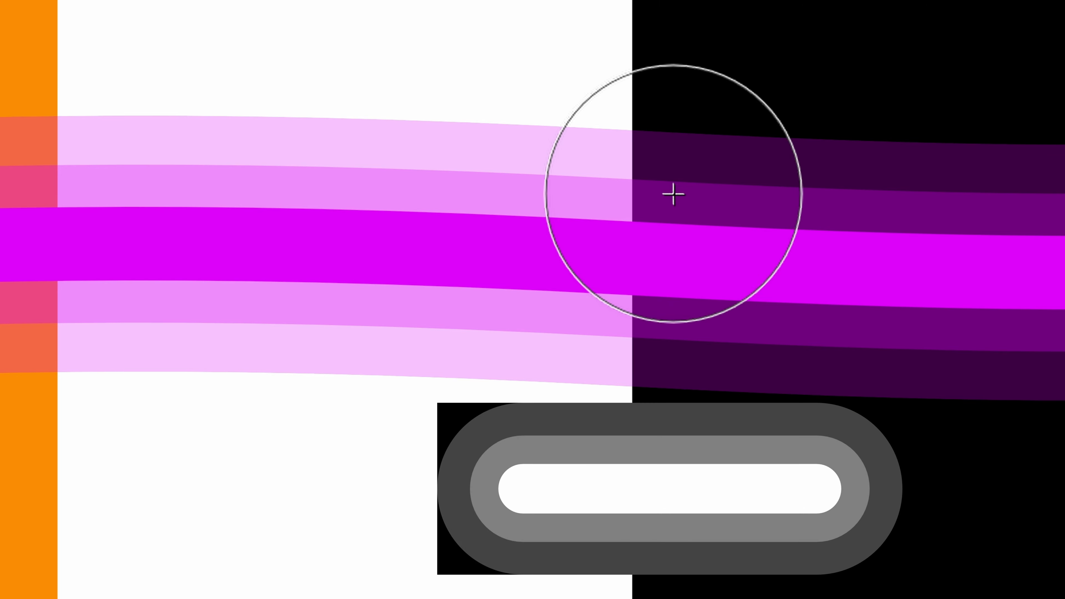
{"action": "scroll", "coordinate": [654, 167], "scroll_direction": "down", "scroll_amount": 3}
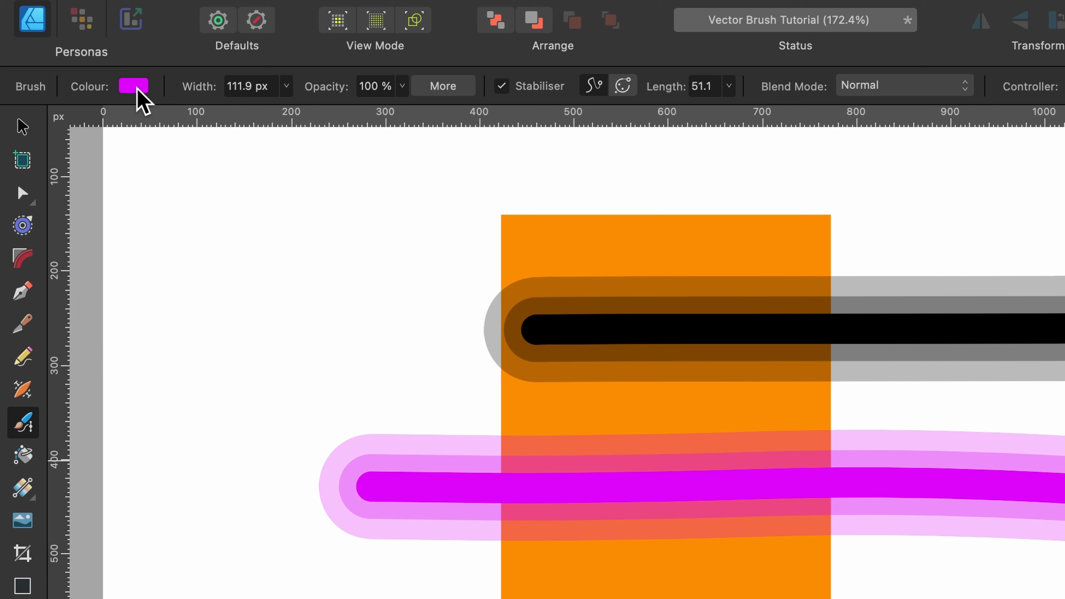
Step: Set the brush gradient's start stop to yellow FFE500 and paint a long stroke across both rectangles below the magenta one
{"action": "left_click", "coordinate": [69, 47]}
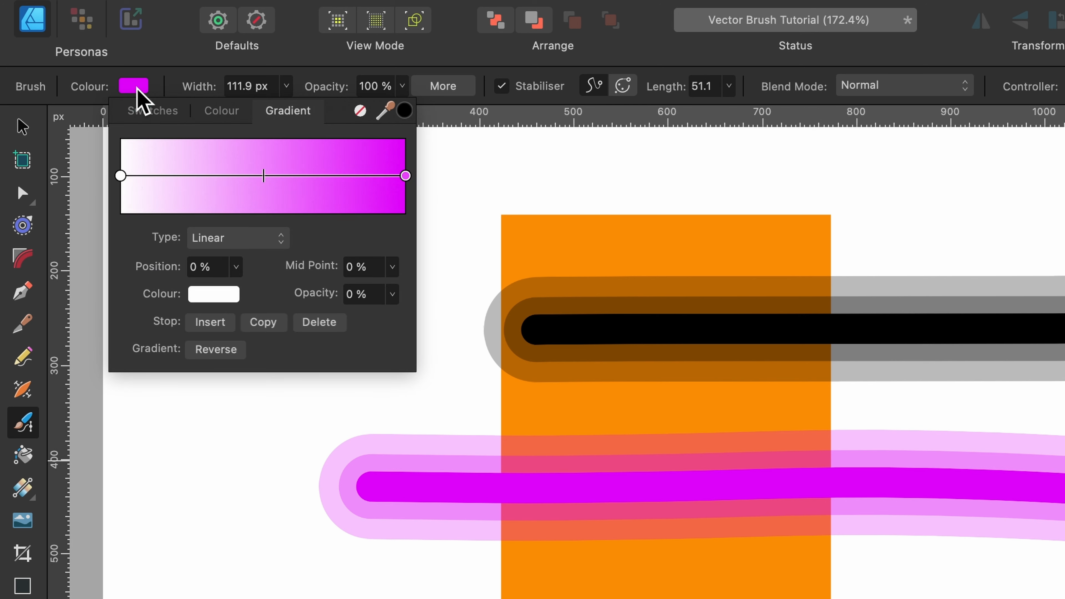
{"action": "left_click", "coordinate": [120, 176]}
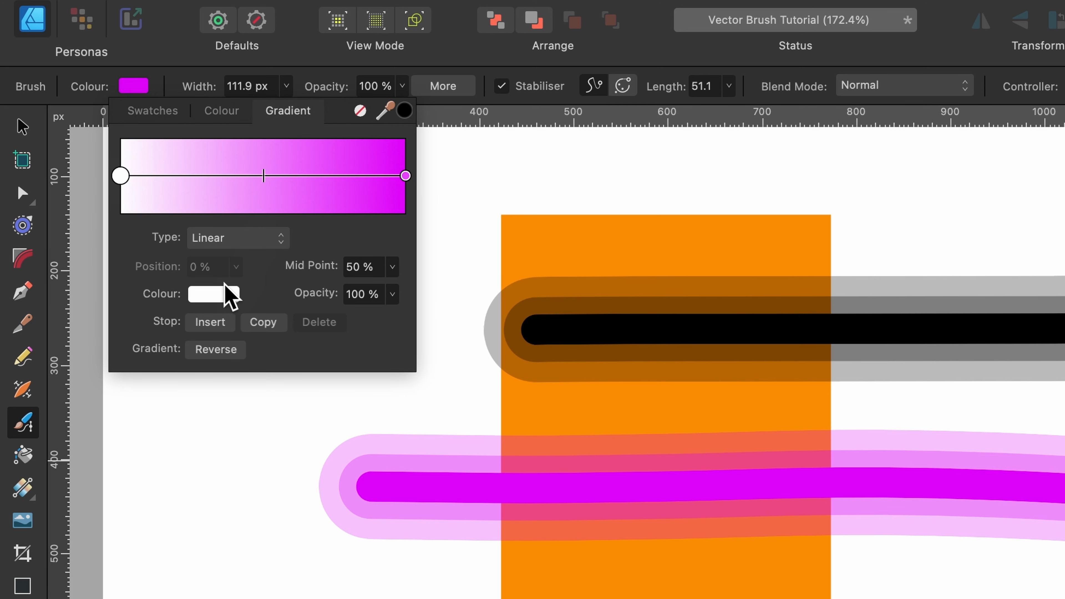
{"action": "left_click", "coordinate": [226, 296]}
{"action": "left_click_drag", "start_coordinate": [316, 388], "coordinate": [352, 548]}
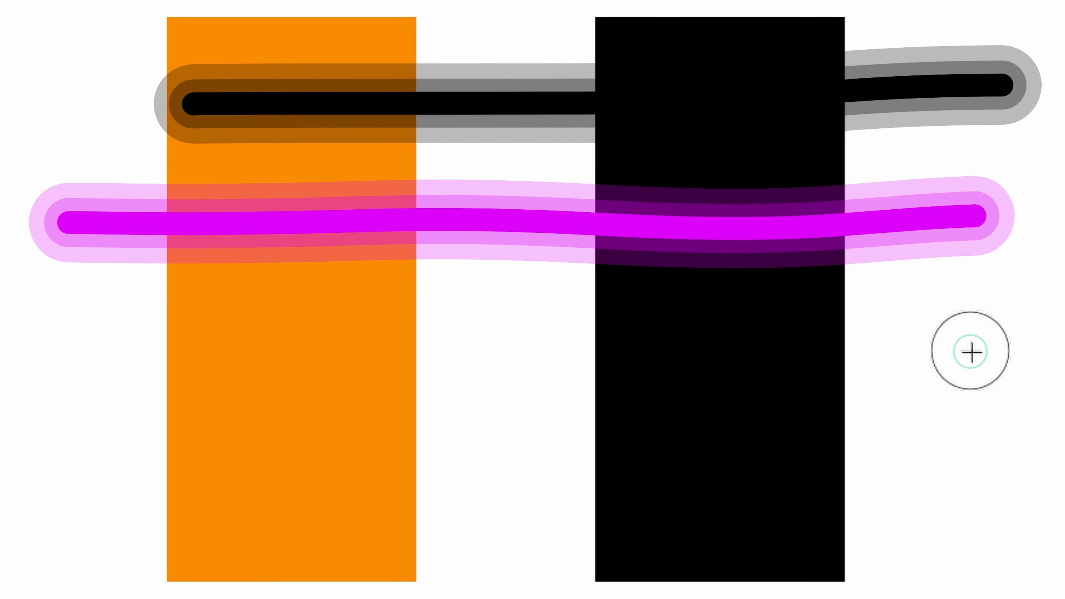
{"action": "mouse_move", "coordinate": [932, 352]}
{"action": "left_mouse_down"}
{"action": "mouse_move", "coordinate": [579, 374]}
{"action": "mouse_move", "coordinate": [184, 349]}
{"action": "mouse_move", "coordinate": [0, 356]}
{"action": "left_mouse_up"}
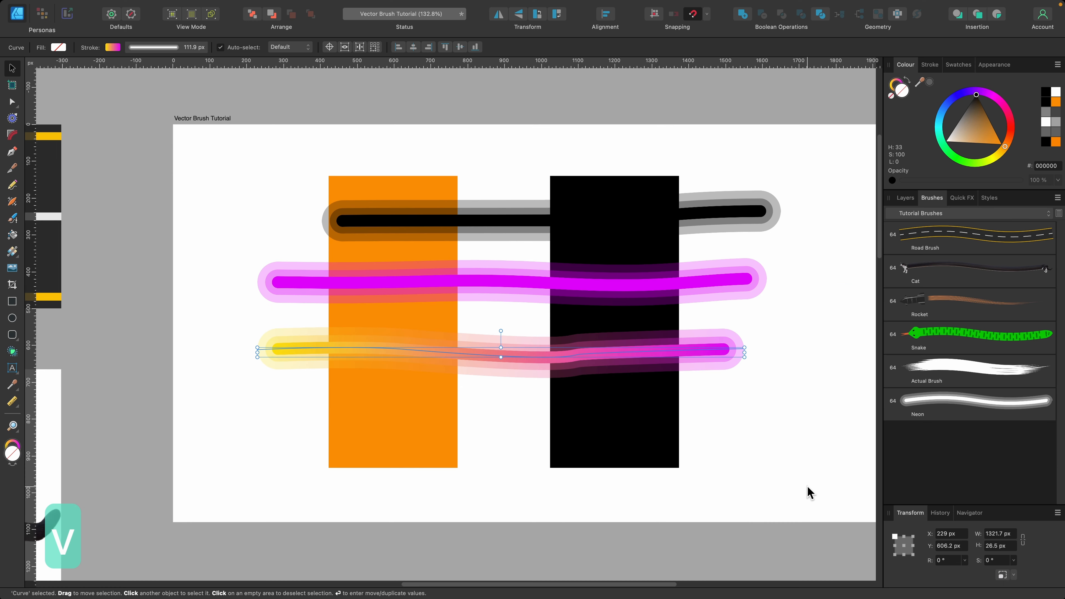
Step: Select both rectangles and all three strokes on the artboard and delete them
{"action": "left_click_drag", "start_coordinate": [808, 489], "coordinate": [227, 148]}
{"action": "key", "text": "BackSpace"}
{"action": "scroll", "coordinate": [366, 195], "scroll_direction": "right", "scroll_amount": 1}
{"action": "scroll", "coordinate": [366, 192], "scroll_direction": "right", "scroll_amount": 2}
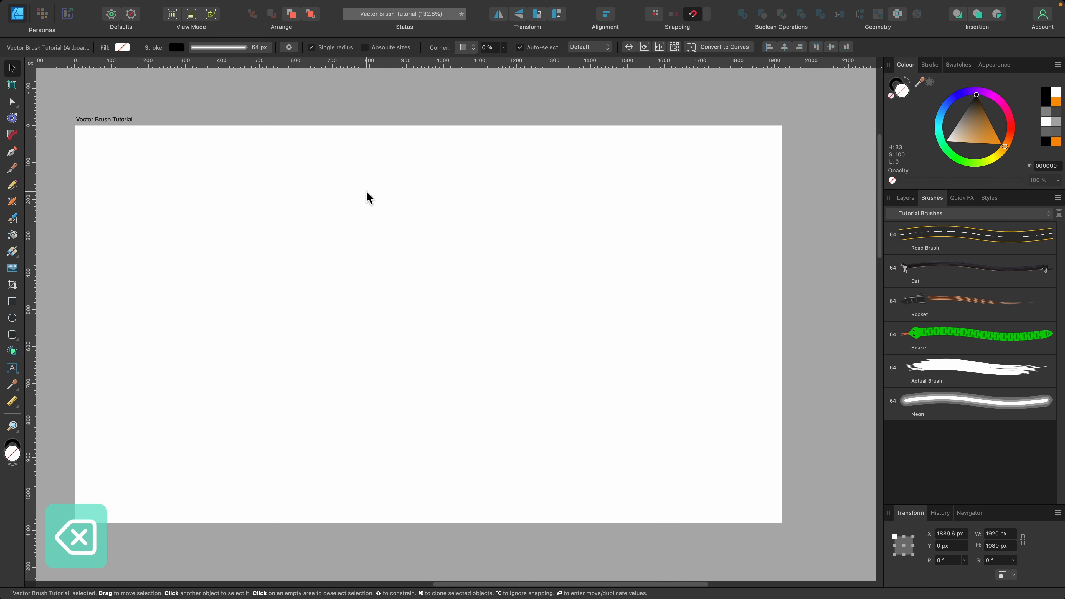
Step: Paint a large S-shaped Neon stroke with the yellow-to-magenta gradient on the artboard's left half
{"action": "key", "text": "b"}
{"action": "scroll", "coordinate": [366, 193], "scroll_direction": "down", "scroll_amount": 3}
{"action": "scroll", "coordinate": [334, 185], "scroll_direction": "up", "scroll_amount": 2}
{"action": "scroll", "coordinate": [334, 185], "scroll_direction": "up", "scroll_amount": 2}
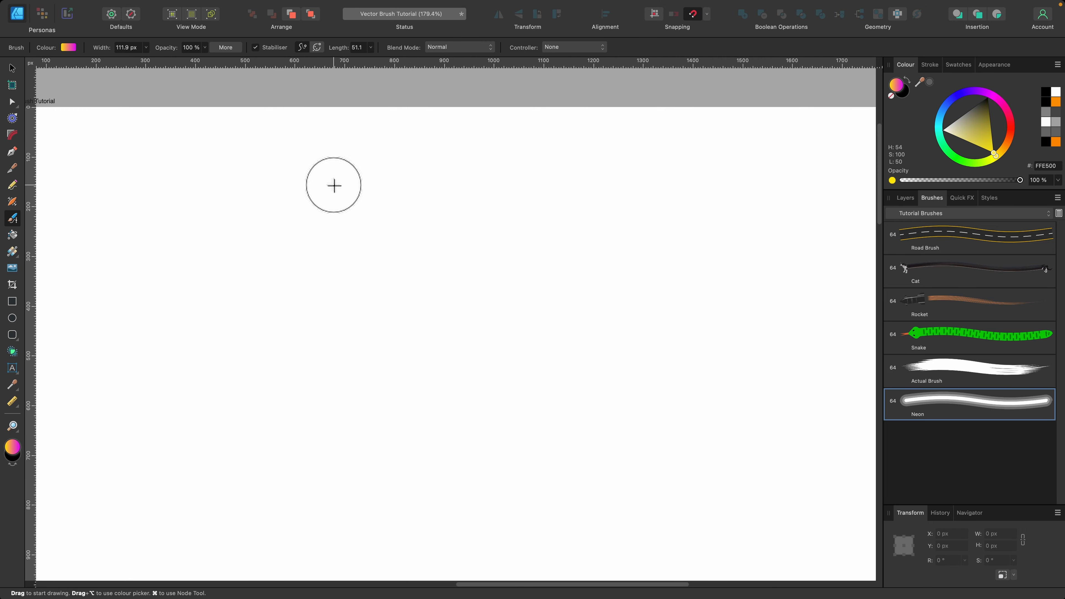
{"action": "mouse_move", "coordinate": [377, 147]}
{"action": "left_mouse_down"}
{"action": "mouse_move", "coordinate": [331, 136]}
{"action": "mouse_move", "coordinate": [220, 157]}
{"action": "mouse_move", "coordinate": [190, 233]}
{"action": "mouse_move", "coordinate": [333, 326]}
{"action": "mouse_move", "coordinate": [325, 378]}
{"action": "mouse_move", "coordinate": [247, 413]}
{"action": "mouse_move", "coordinate": [169, 411]}
{"action": "mouse_move", "coordinate": [109, 365]}
{"action": "left_mouse_up"}
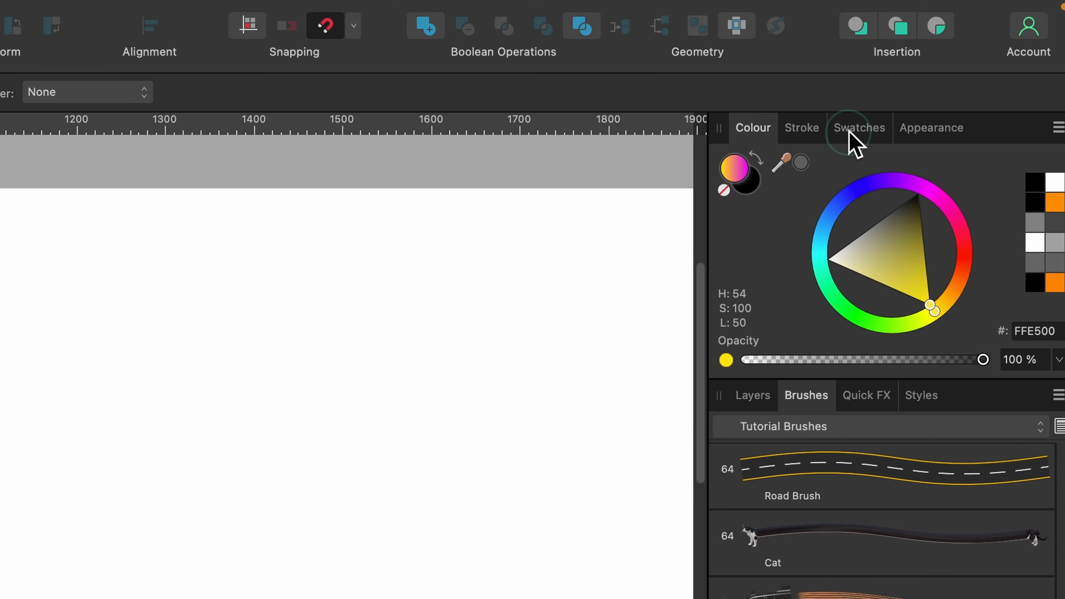
Step: Choose the rainbow gradient swatch from the Artistwright - Twisted palette and paint a long looping Neon stroke across the artboard
{"action": "left_click", "coordinate": [854, 130]}
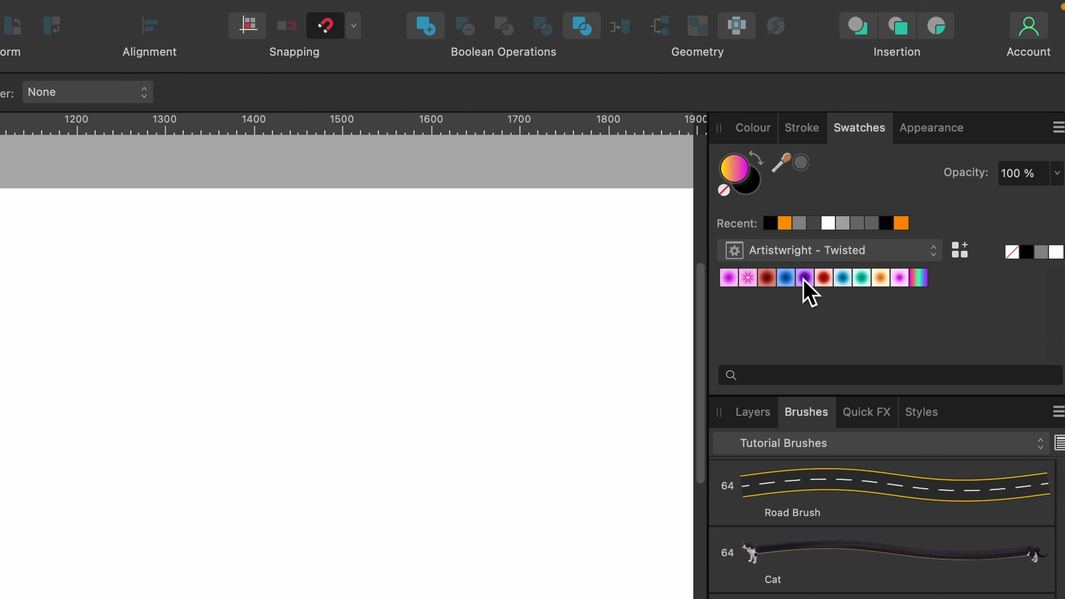
{"action": "left_click", "coordinate": [919, 279]}
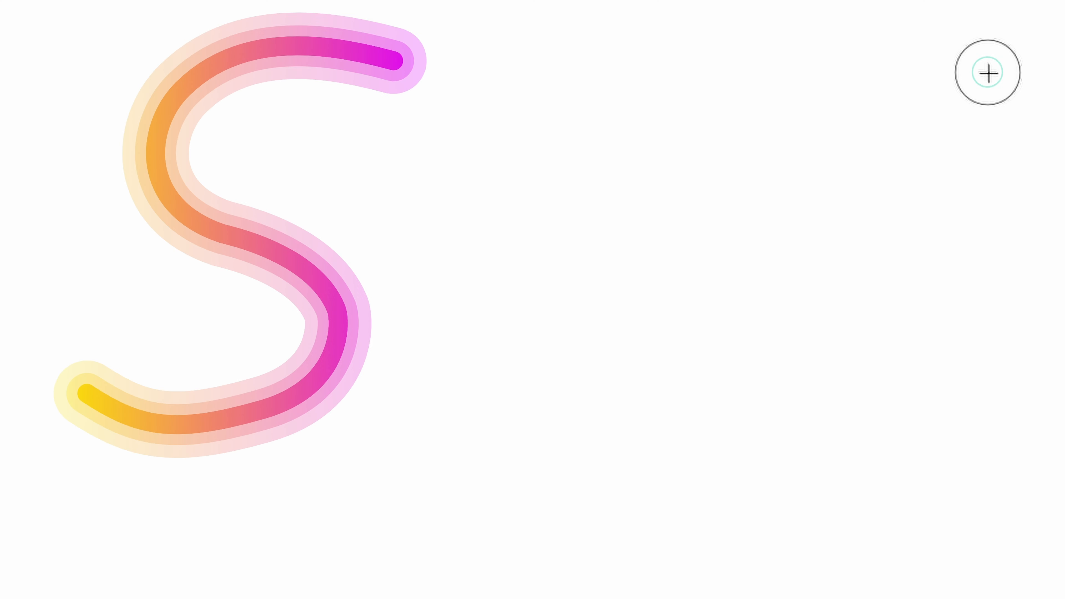
{"action": "mouse_move", "coordinate": [960, 65]}
{"action": "left_mouse_down"}
{"action": "mouse_move", "coordinate": [788, 71]}
{"action": "mouse_move", "coordinate": [721, 254]}
{"action": "mouse_move", "coordinate": [686, 438]}
{"action": "mouse_move", "coordinate": [618, 454]}
{"action": "mouse_move", "coordinate": [480, 316]}
{"action": "mouse_move", "coordinate": [231, 336]}
{"action": "mouse_move", "coordinate": [815, 183]}
{"action": "left_mouse_up"}
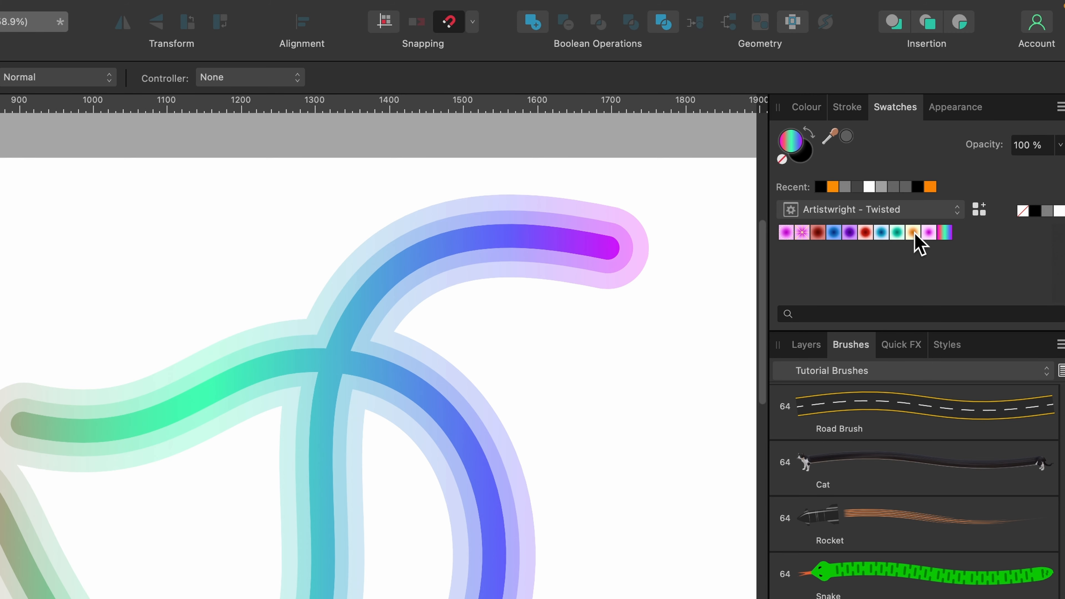
Step: Switch to the orange radial gradient swatch and paint a curved Neon stroke down the artboard's right side and along its lower part
{"action": "left_click", "coordinate": [914, 234]}
{"action": "scroll", "coordinate": [535, 436], "scroll_direction": "right", "scroll_amount": 5}
{"action": "scroll", "coordinate": [535, 435], "scroll_direction": "down", "scroll_amount": 3}
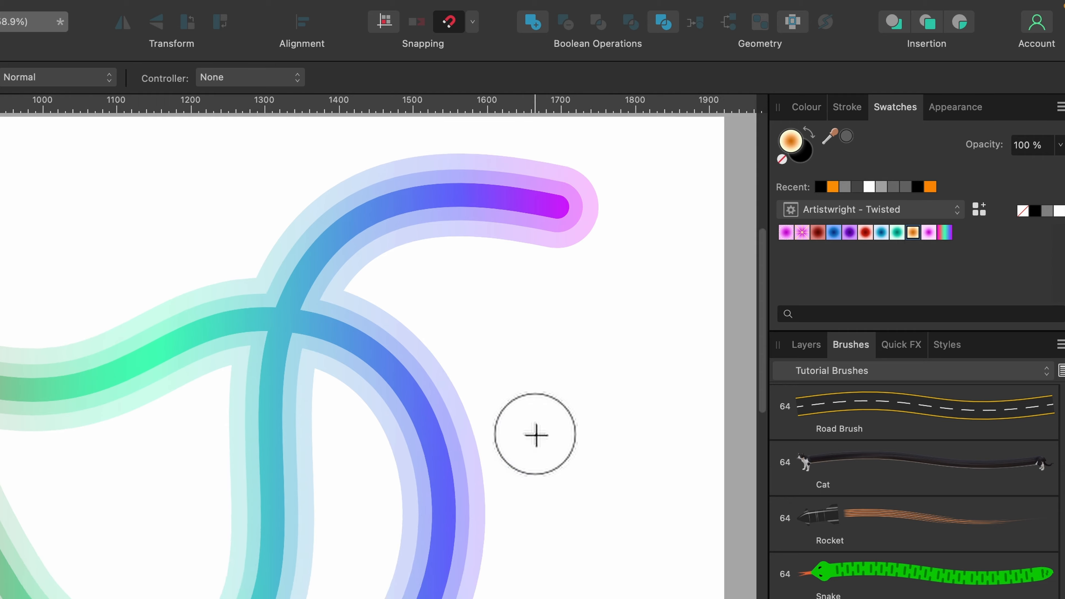
{"action": "left_click_drag", "start_coordinate": [499, 298], "coordinate": [449, 598]}
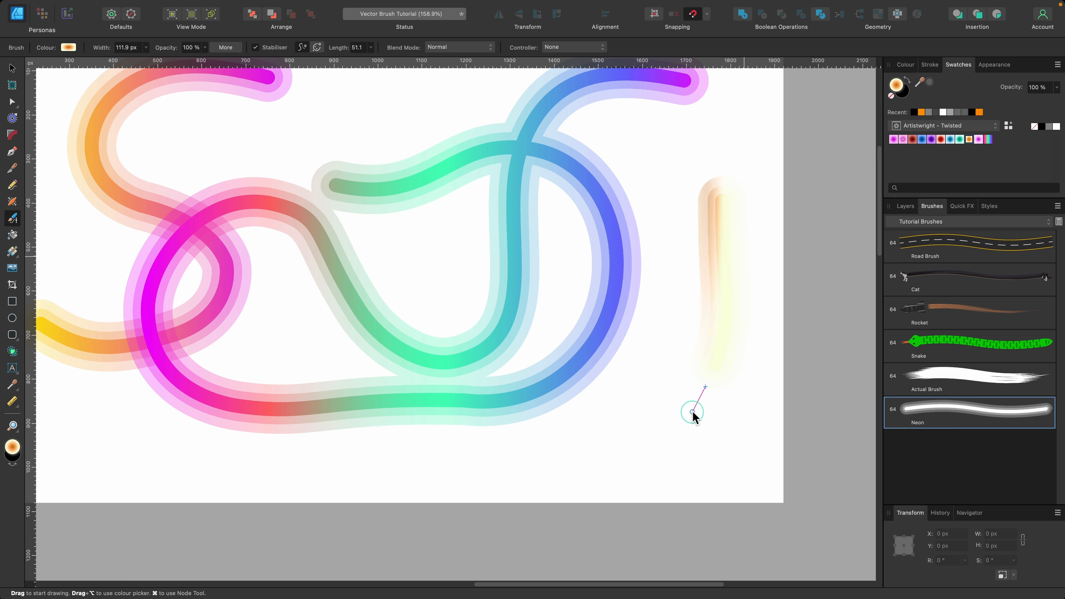
{"action": "mouse_move", "coordinate": [693, 415]}
{"action": "left_mouse_down"}
{"action": "mouse_move", "coordinate": [584, 453]}
{"action": "mouse_move", "coordinate": [482, 451]}
{"action": "mouse_move", "coordinate": [372, 382]}
{"action": "mouse_move", "coordinate": [340, 337]}
{"action": "left_mouse_up"}
{"action": "scroll", "coordinate": [867, 184], "scroll_direction": "up", "scroll_amount": 3}
{"action": "scroll", "coordinate": [867, 184], "scroll_direction": "left", "scroll_amount": 2}
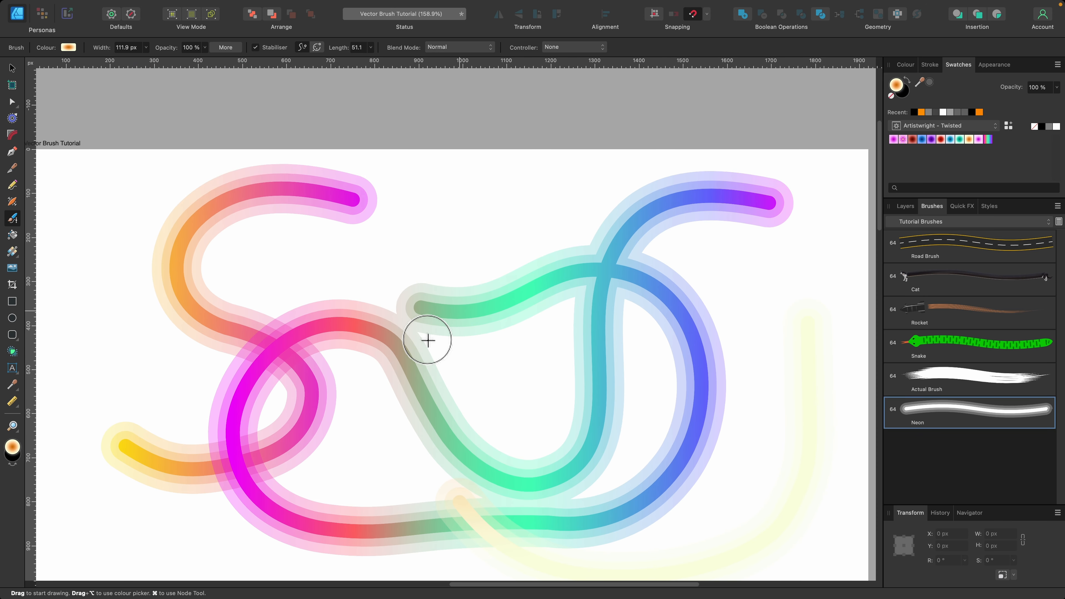
{"action": "scroll", "coordinate": [430, 339], "scroll_direction": "down", "scroll_amount": 3}
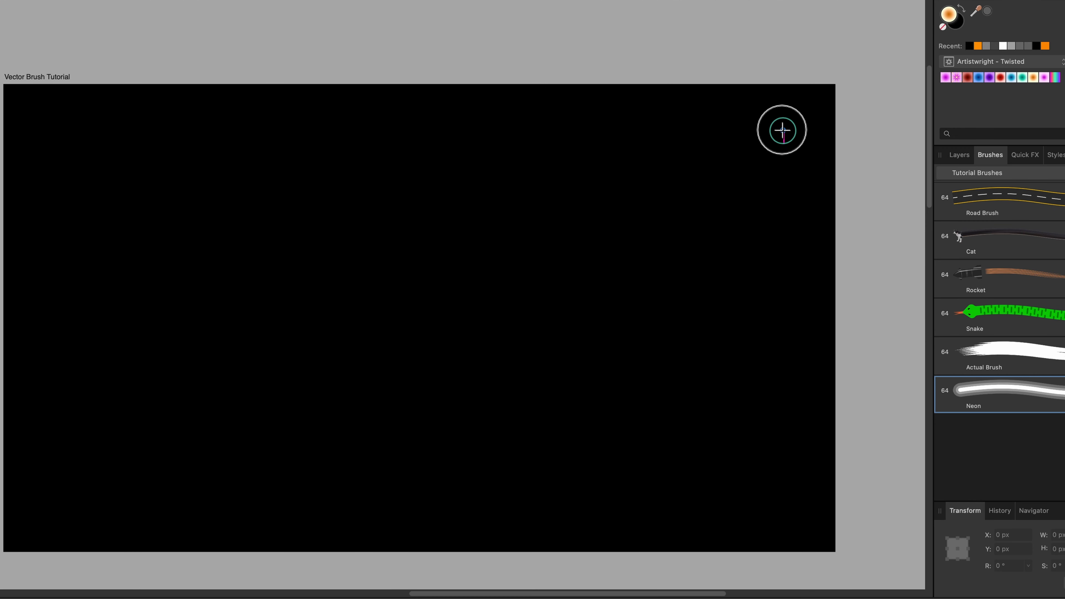
Step: Paint five curved Neon strokes on the black artboard using the orange, rainbow, teal, dark red and pink gradient swatches
{"action": "mouse_move", "coordinate": [761, 133]}
{"action": "left_mouse_down"}
{"action": "mouse_move", "coordinate": [721, 299]}
{"action": "mouse_move", "coordinate": [663, 450]}
{"action": "mouse_move", "coordinate": [631, 448]}
{"action": "left_mouse_up"}
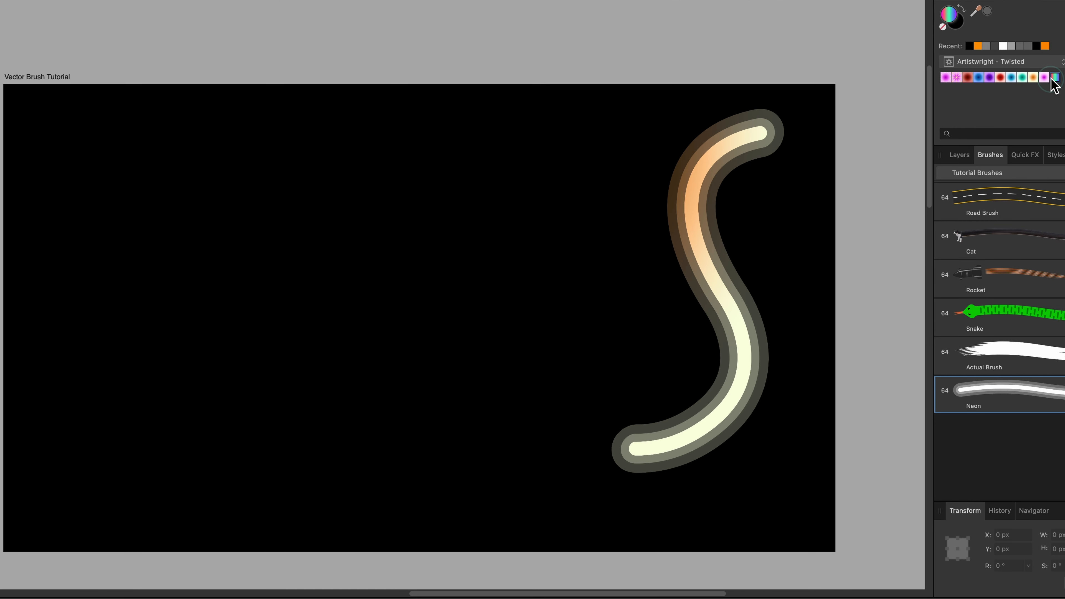
{"action": "mouse_move", "coordinate": [638, 134]}
{"action": "left_mouse_down"}
{"action": "mouse_move", "coordinate": [608, 269]}
{"action": "mouse_move", "coordinate": [421, 455]}
{"action": "left_mouse_up"}
{"action": "left_click", "coordinate": [1023, 77]}
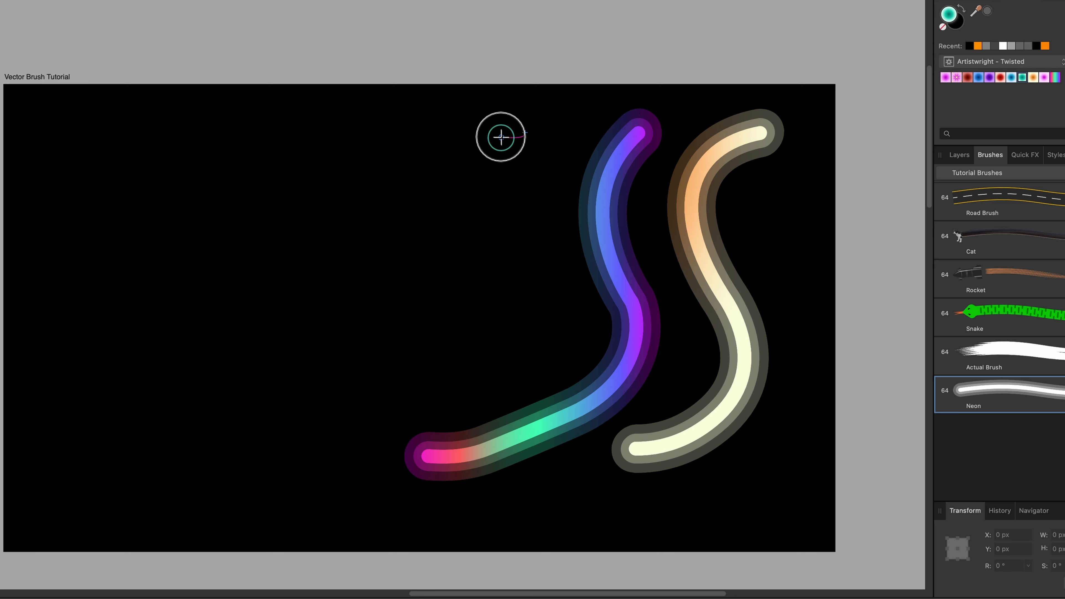
{"action": "mouse_move", "coordinate": [502, 137]}
{"action": "left_mouse_down"}
{"action": "mouse_move", "coordinate": [419, 392]}
{"action": "mouse_move", "coordinate": [299, 278]}
{"action": "mouse_move", "coordinate": [321, 205]}
{"action": "left_mouse_up"}
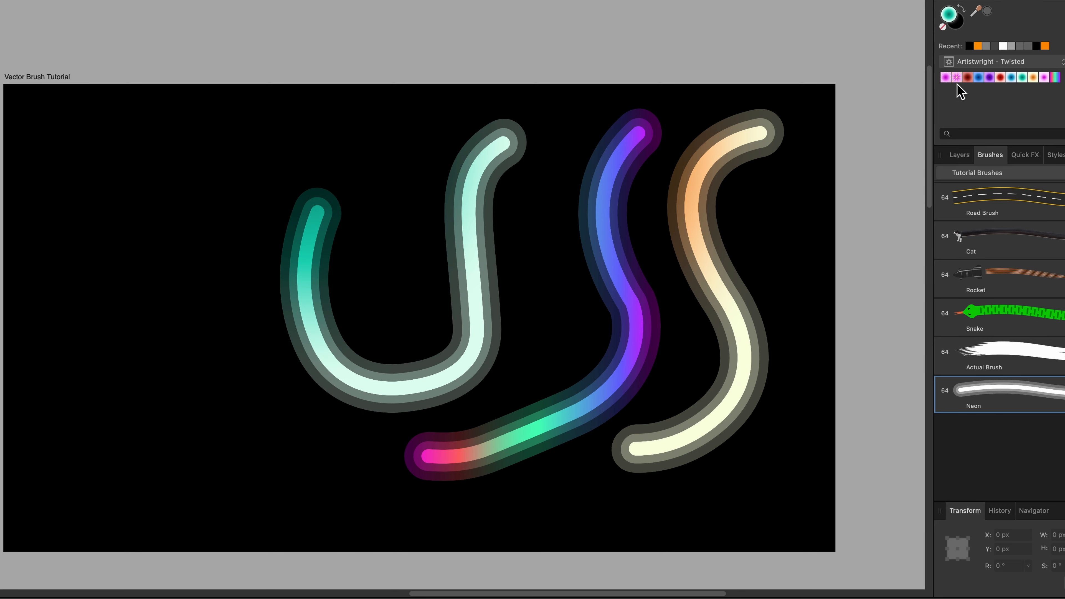
{"action": "left_click", "coordinate": [968, 77]}
{"action": "left_click_drag", "start_coordinate": [334, 133], "coordinate": [159, 357]}
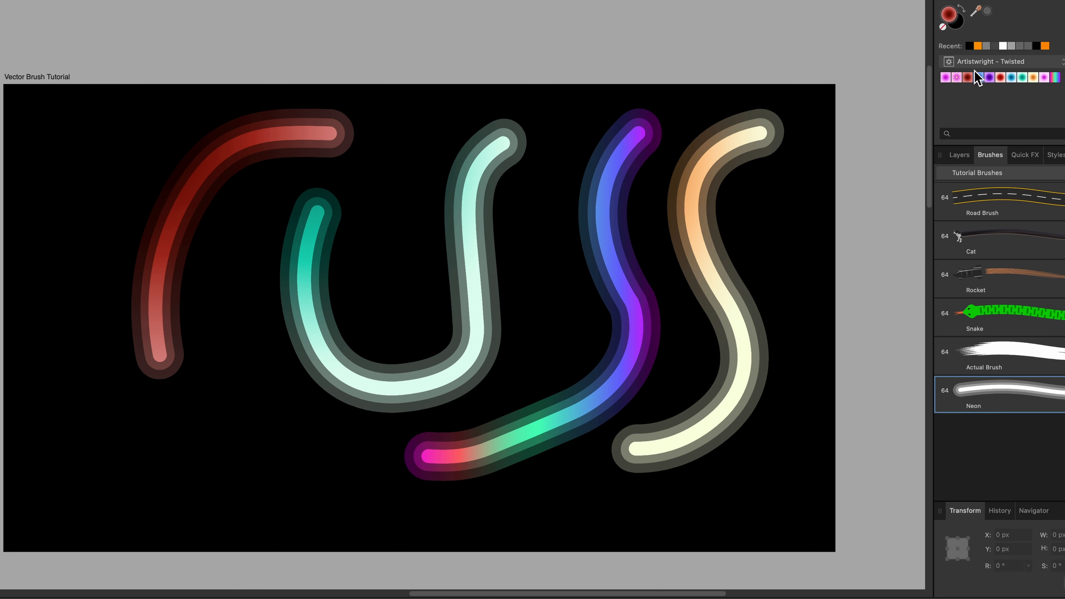
{"action": "left_click", "coordinate": [956, 77]}
{"action": "mouse_move", "coordinate": [718, 496]}
{"action": "left_mouse_down"}
{"action": "mouse_move", "coordinate": [368, 510]}
{"action": "mouse_move", "coordinate": [261, 214]}
{"action": "mouse_move", "coordinate": [239, 361]}
{"action": "left_mouse_up"}
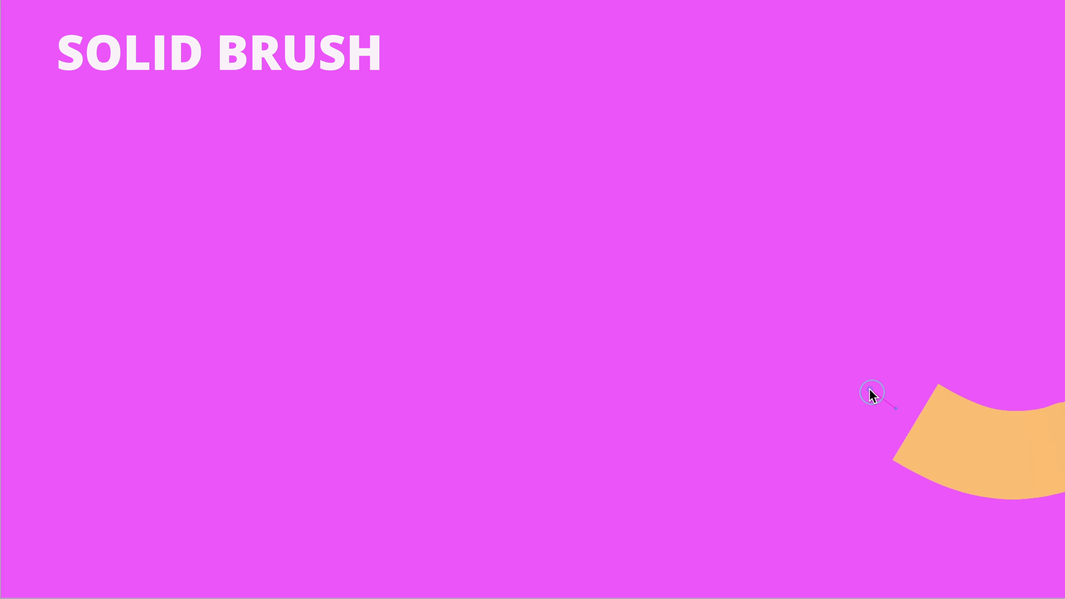
Step: Paint a black 64 px solid S-shaped stroke and move its middle node to about X 736, Y 523 px
{"action": "mouse_move", "coordinate": [868, 393]}
{"action": "left_mouse_down"}
{"action": "mouse_move", "coordinate": [519, 99]}
{"action": "mouse_move", "coordinate": [475, 345]}
{"action": "mouse_move", "coordinate": [469, 550]}
{"action": "mouse_move", "coordinate": [12, 464]}
{"action": "mouse_move", "coordinate": [542, 257]}
{"action": "mouse_move", "coordinate": [4, 294]}
{"action": "left_mouse_up"}
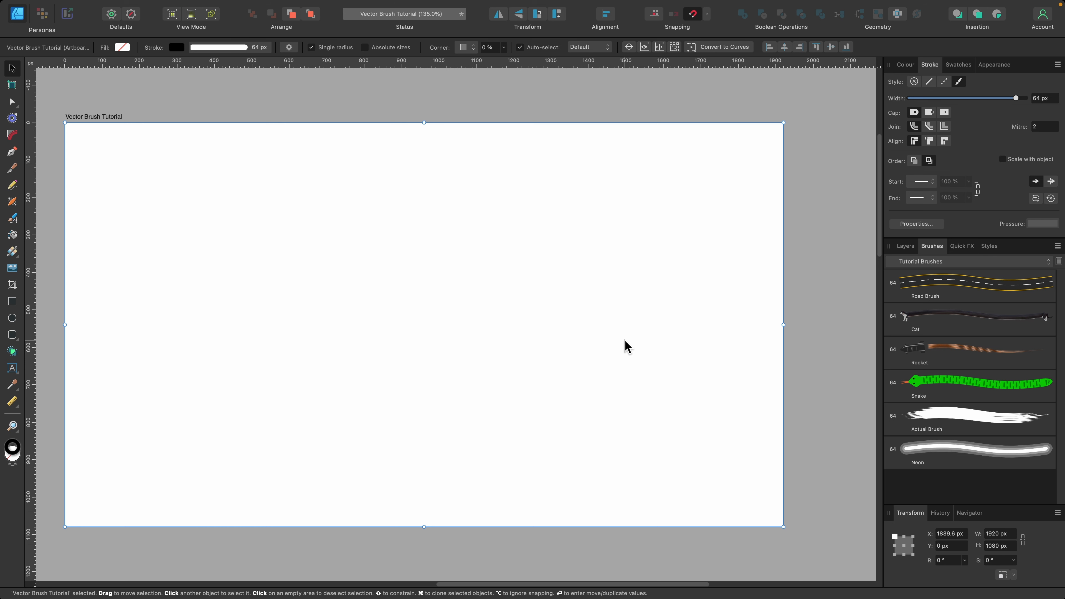
{"action": "scroll", "coordinate": [550, 315], "scroll_direction": "left", "scroll_amount": 1}
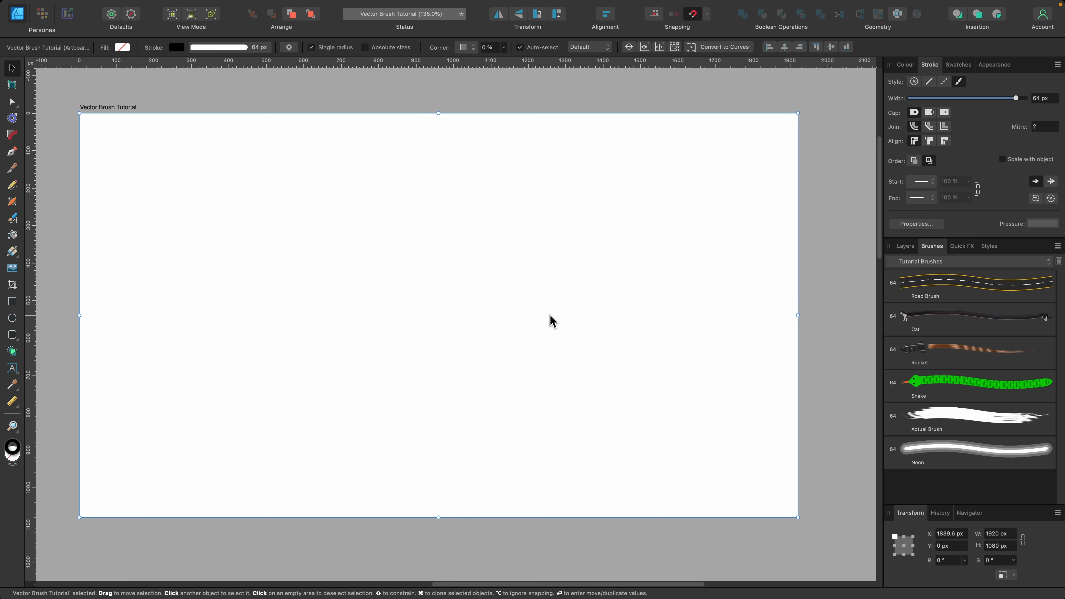
{"action": "left_click", "coordinate": [13, 219]}
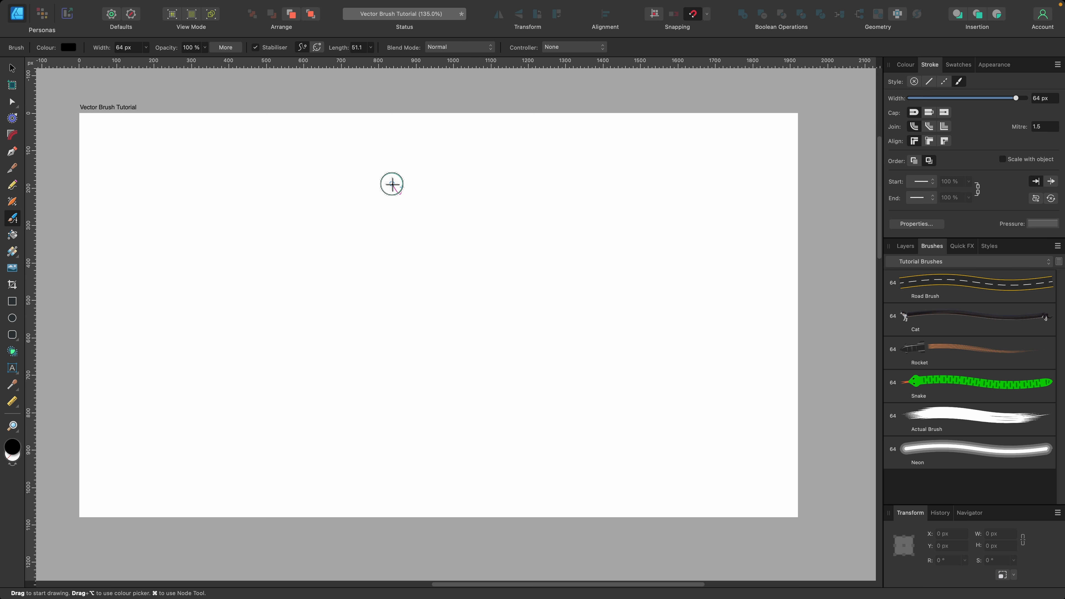
{"action": "mouse_move", "coordinate": [392, 184]}
{"action": "left_mouse_down"}
{"action": "mouse_move", "coordinate": [283, 214]}
{"action": "mouse_move", "coordinate": [369, 343]}
{"action": "mouse_move", "coordinate": [209, 400]}
{"action": "mouse_move", "coordinate": [159, 381]}
{"action": "left_mouse_up"}
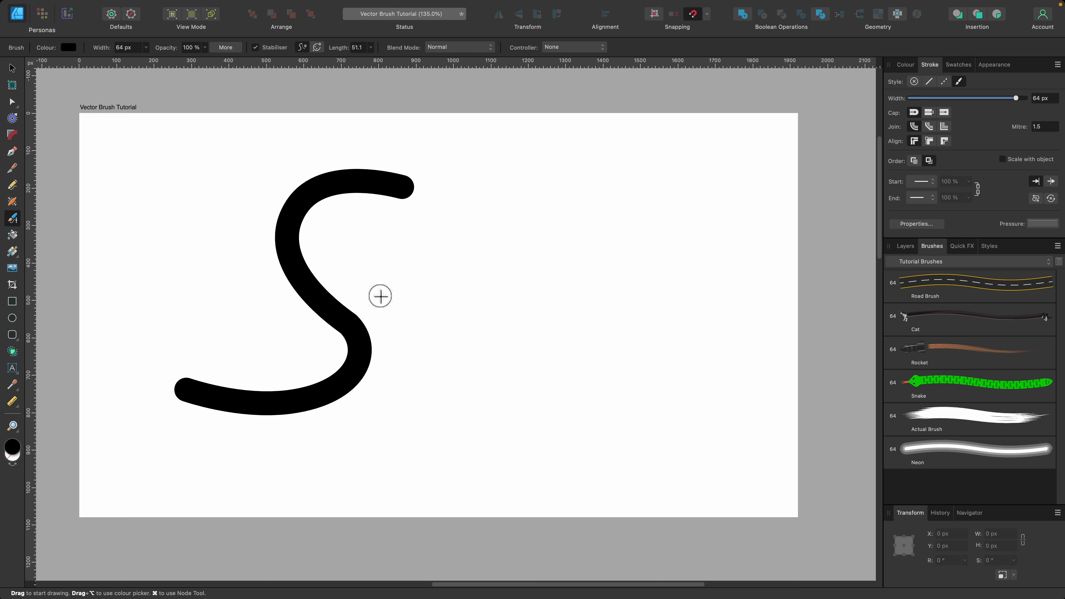
{"action": "key", "text": "a"}
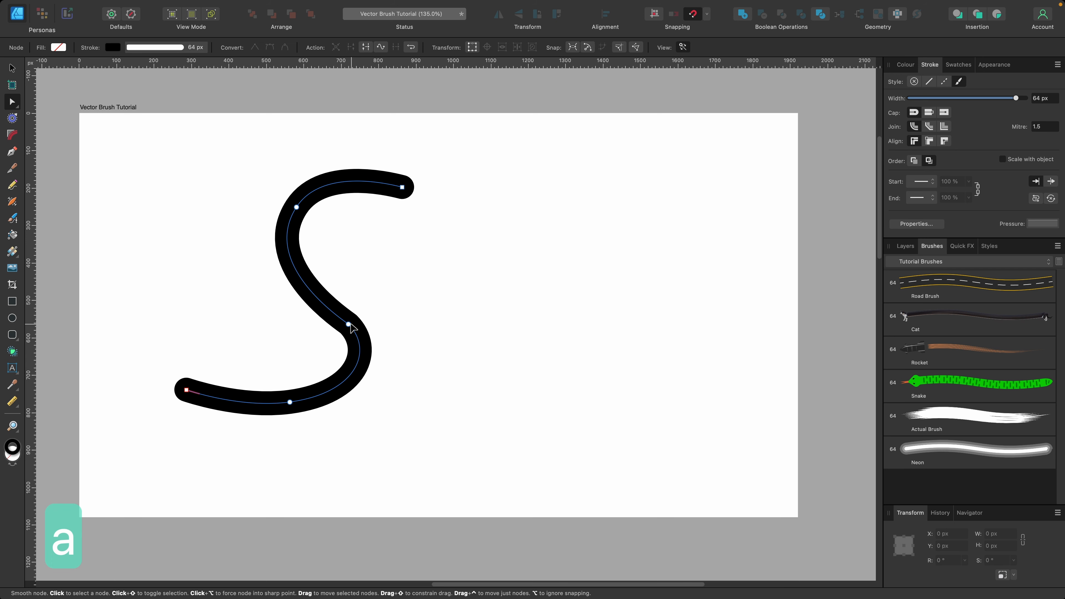
{"action": "mouse_move", "coordinate": [348, 325]}
{"action": "left_mouse_down"}
{"action": "mouse_move", "coordinate": [369, 304]}
{"action": "mouse_move", "coordinate": [347, 312]}
{"action": "mouse_move", "coordinate": [337, 341]}
{"action": "mouse_move", "coordinate": [354, 311]}
{"action": "left_mouse_up"}
{"action": "scroll", "coordinate": [353, 312], "scroll_direction": "up", "scroll_amount": 3}
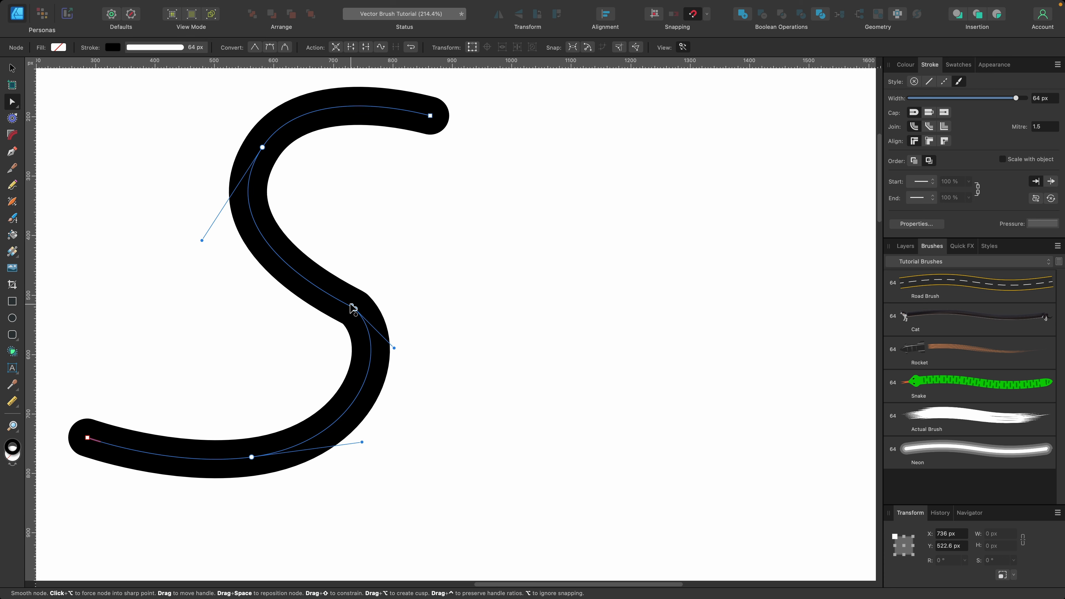
Step: Expand the S stroke into a filled outline and move the lower bend's inner node to about X 698, Y 644 px
{"action": "left_click", "coordinate": [190, 7]}
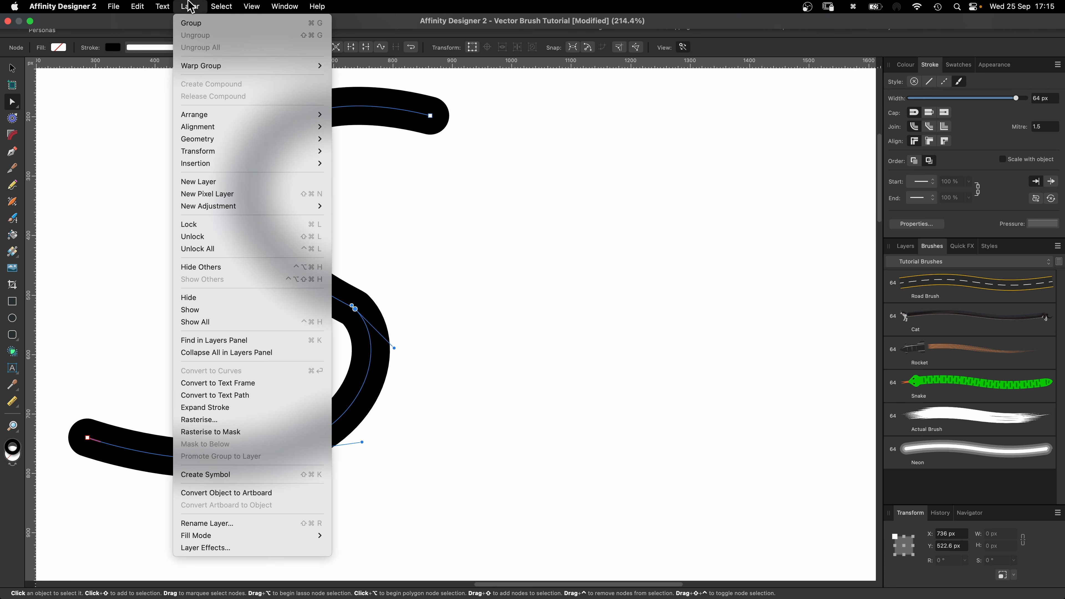
{"action": "left_click", "coordinate": [232, 409]}
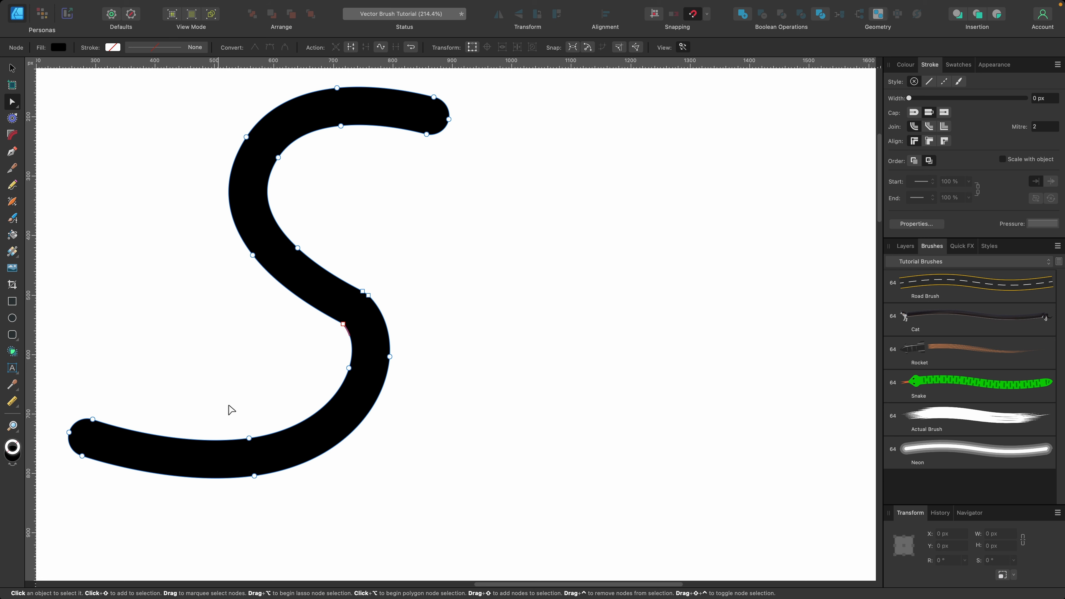
{"action": "left_click_drag", "start_coordinate": [349, 368], "coordinate": [328, 380]}
{"action": "scroll", "coordinate": [328, 380], "scroll_direction": "up", "scroll_amount": 10}
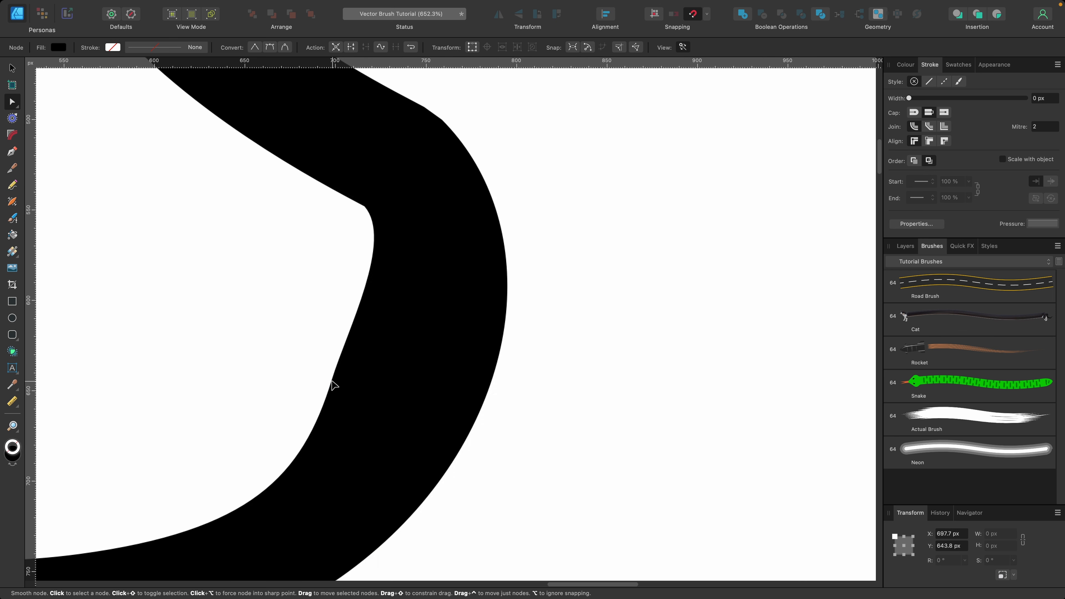
Step: Delete the expanded S shape from the artboard
{"action": "scroll", "coordinate": [331, 382], "scroll_direction": "down", "scroll_amount": 12}
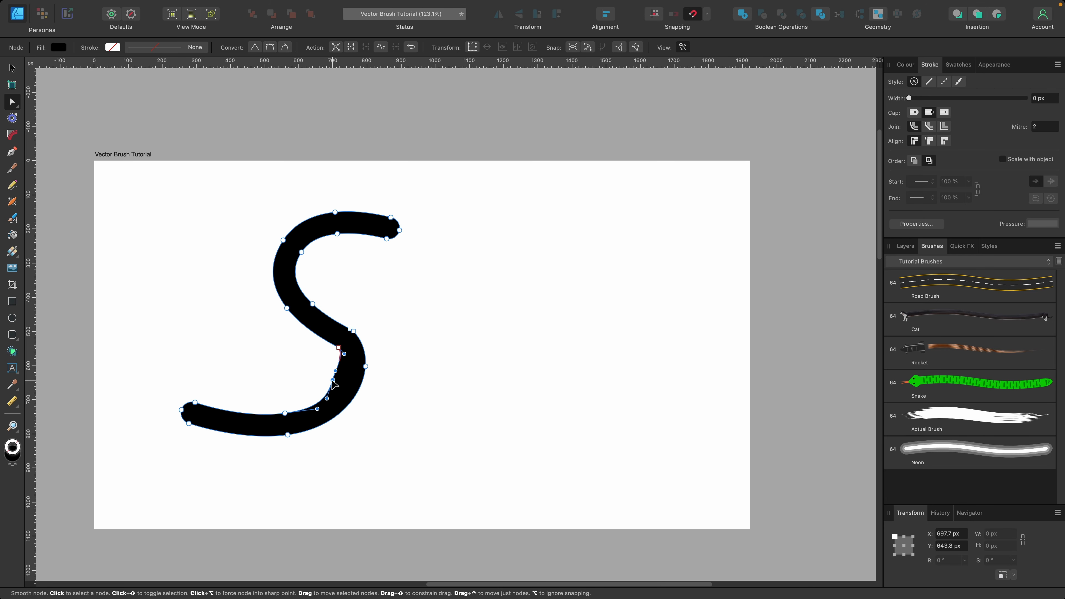
{"action": "key", "text": "v"}
{"action": "key", "text": "BackSpace"}
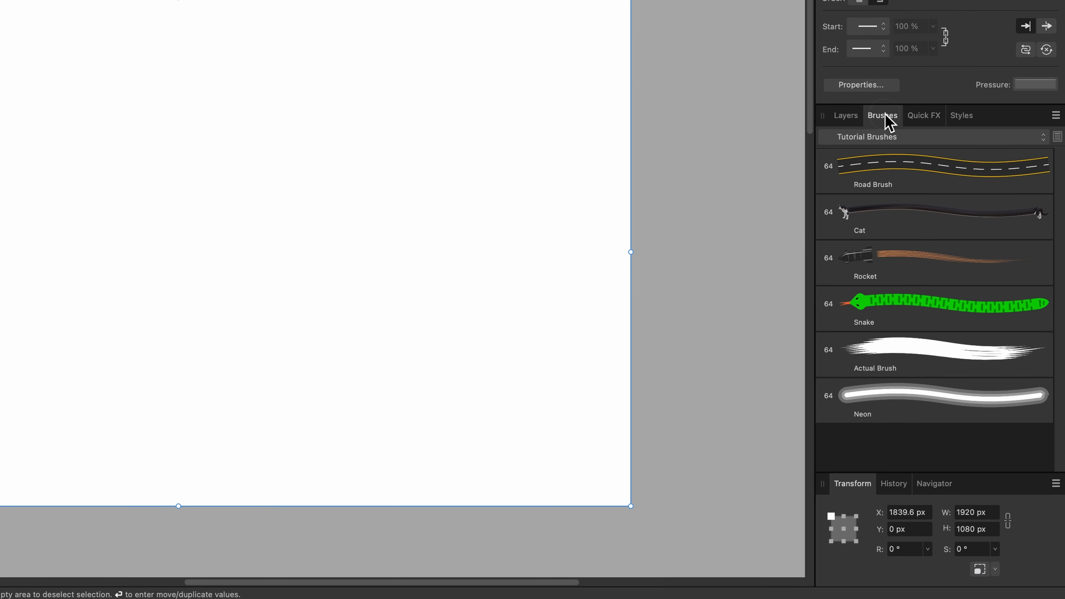
Step: Create a new solid brush in the Tutorial Brushes category and activate the Vector Brush tool
{"action": "left_click", "coordinate": [1056, 115]}
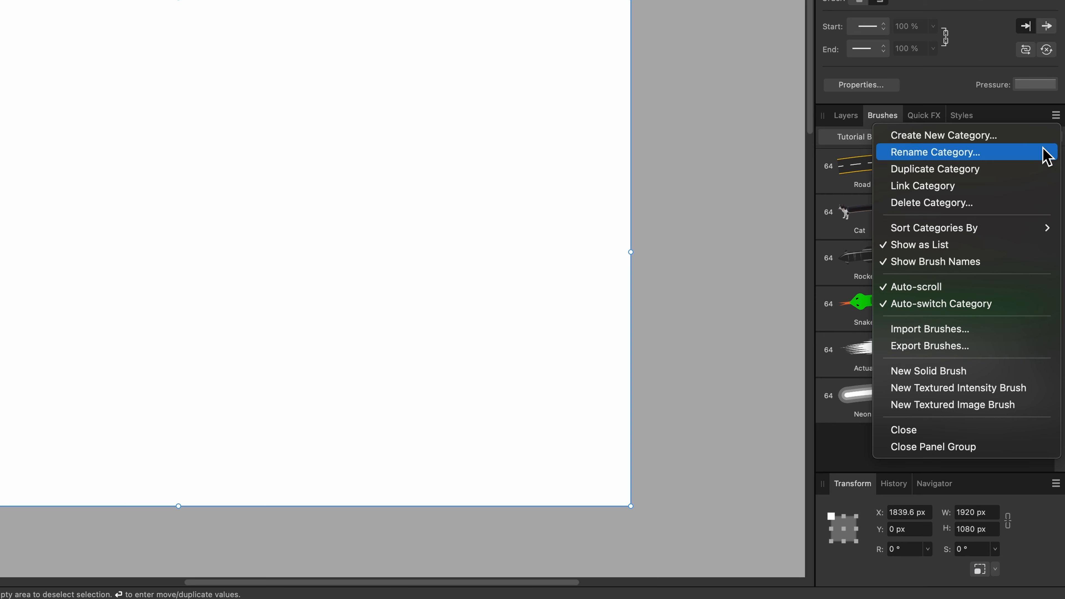
{"action": "left_click", "coordinate": [972, 372]}
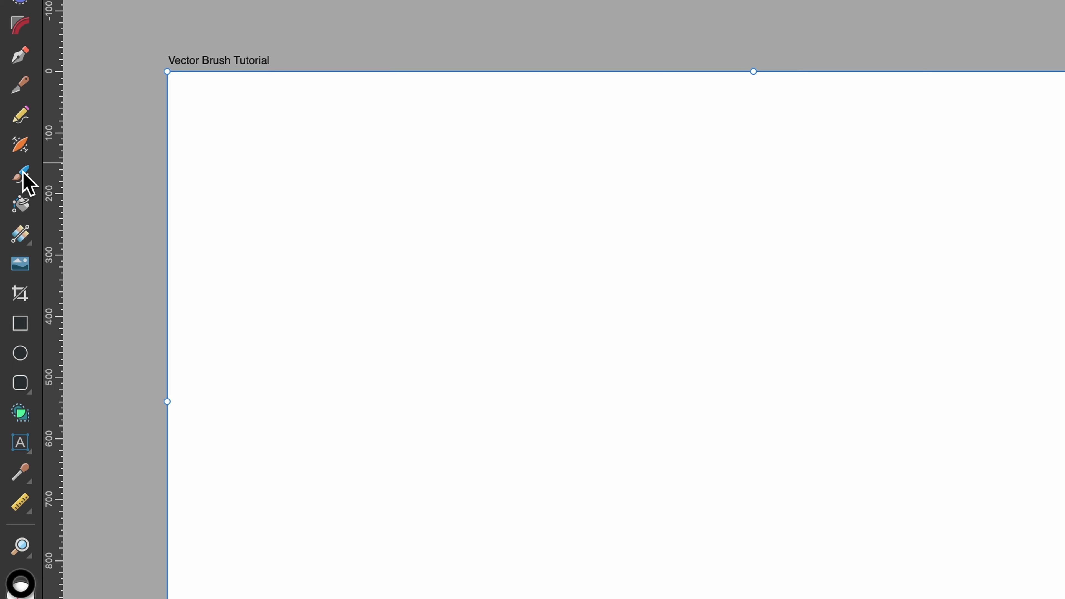
{"action": "left_click", "coordinate": [23, 178]}
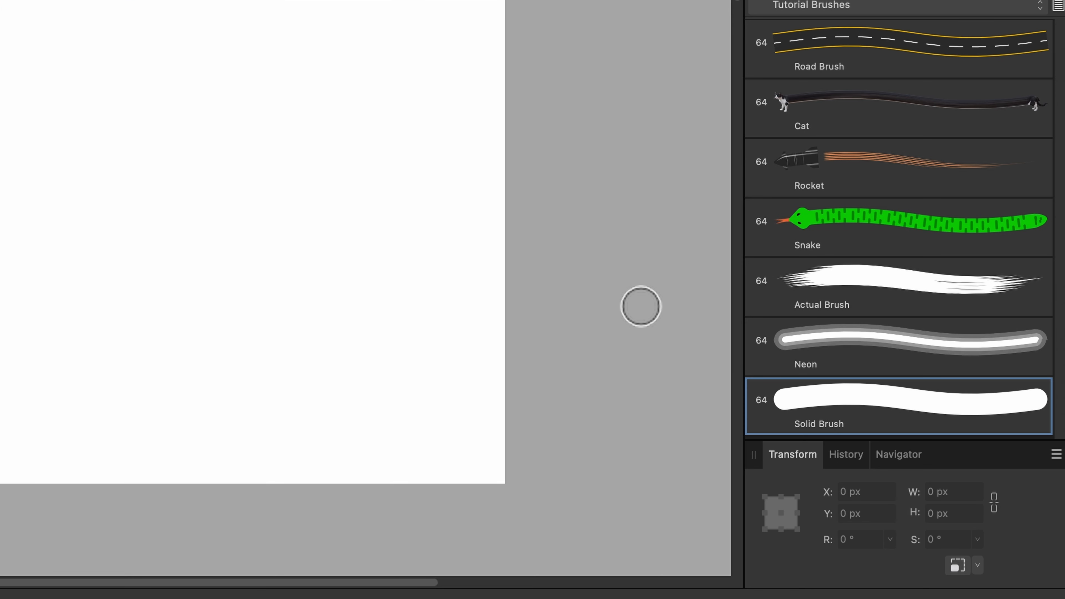
Step: Edit the Solid Brush, setting its size variance to 99% and keeping opacity variance at 0% with Pressure as the controller
{"action": "double_click", "coordinate": [819, 393]}
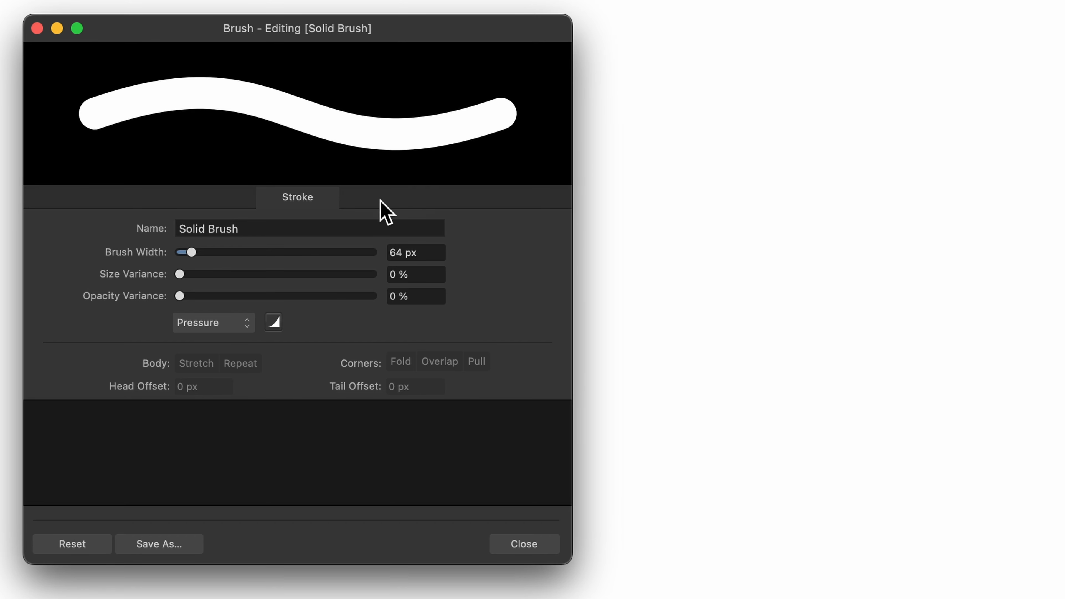
{"action": "left_click_drag", "start_coordinate": [181, 276], "coordinate": [372, 279]}
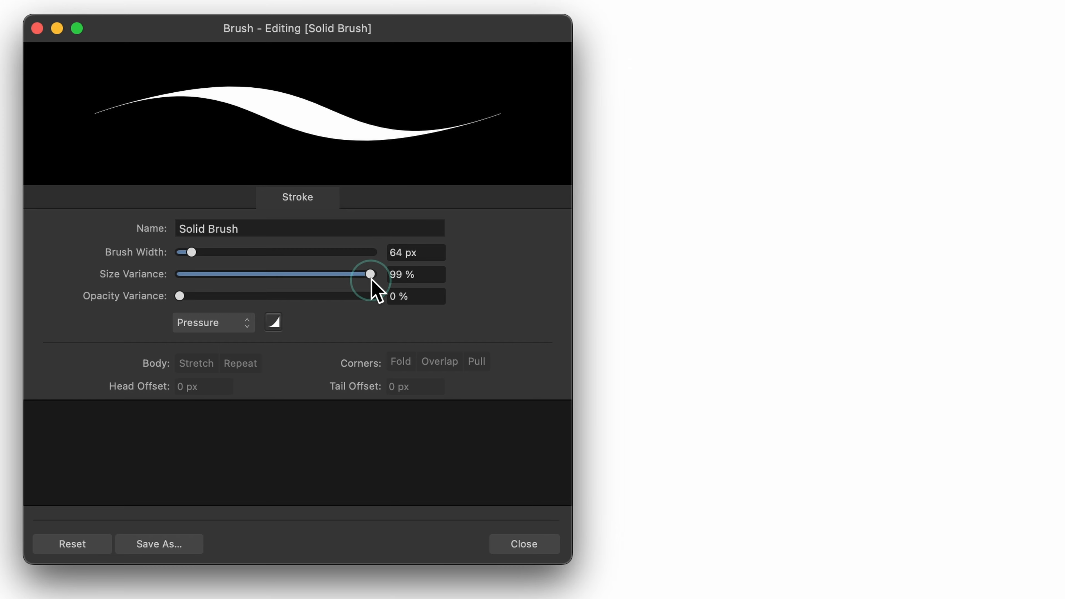
{"action": "mouse_move", "coordinate": [183, 296]}
{"action": "left_mouse_down"}
{"action": "mouse_move", "coordinate": [390, 287]}
{"action": "mouse_move", "coordinate": [129, 304]}
{"action": "left_mouse_up"}
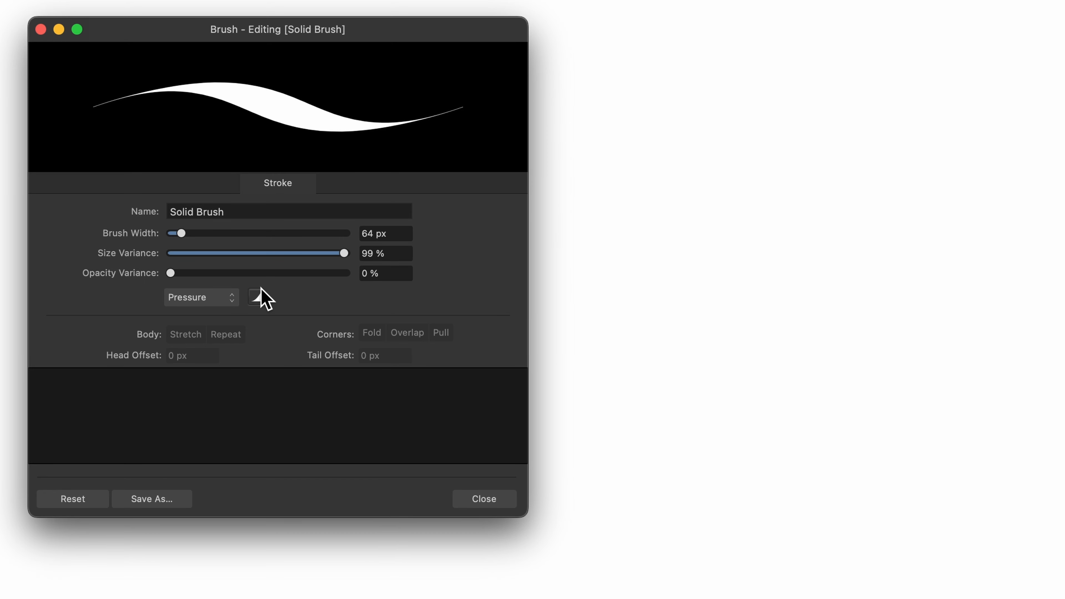
{"action": "left_click", "coordinate": [219, 301]}
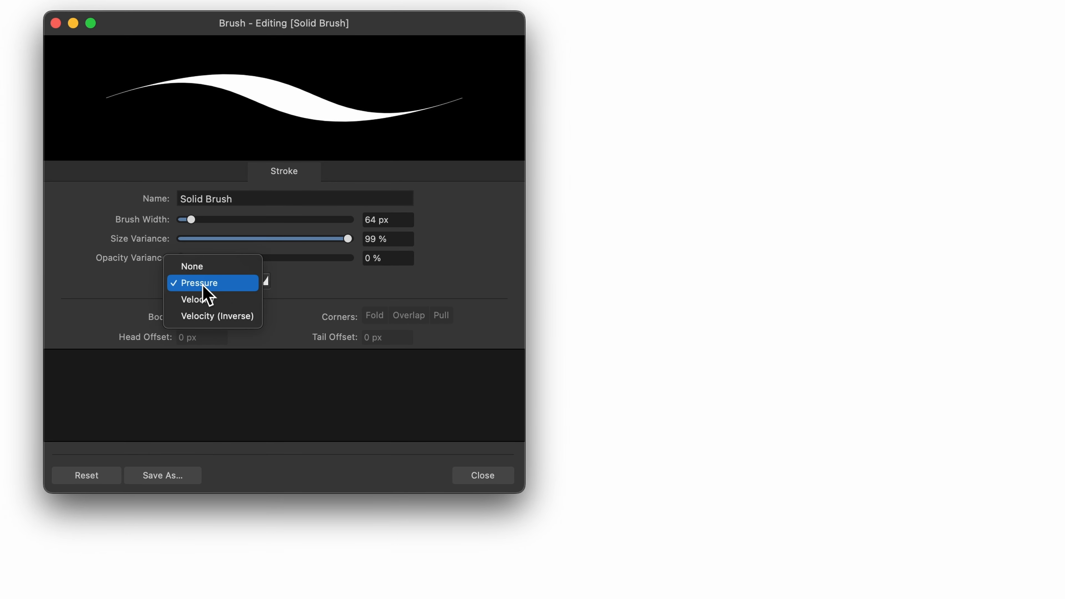
{"action": "left_click", "coordinate": [197, 301]}
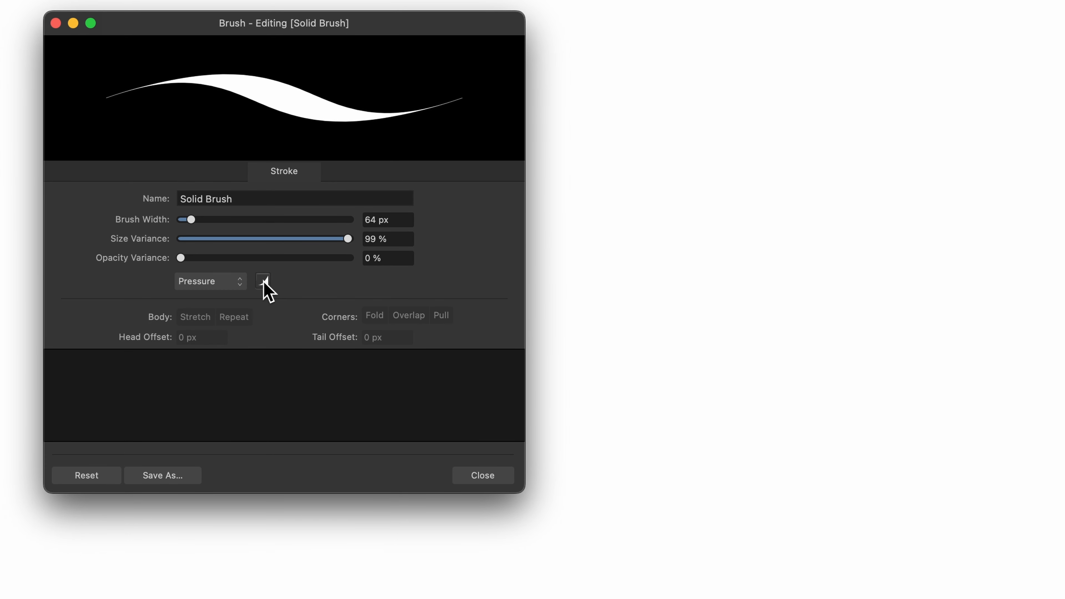
Step: Apply the S-shaped standard profile to the brush's pressure curve and move its two middle nodes to form a peak and a dip
{"action": "left_click", "coordinate": [263, 281]}
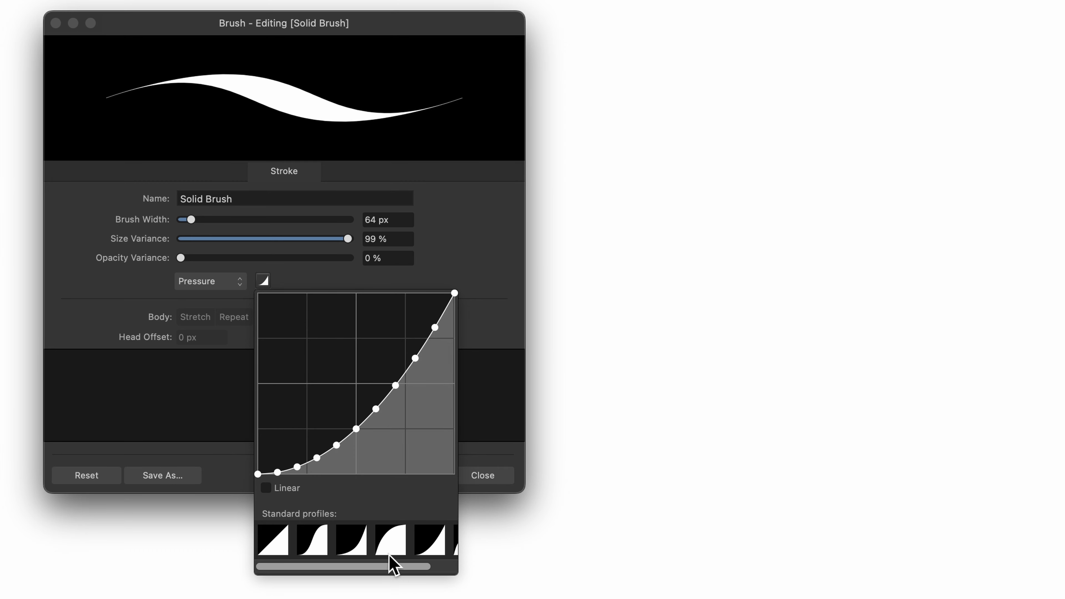
{"action": "left_click", "coordinate": [321, 541]}
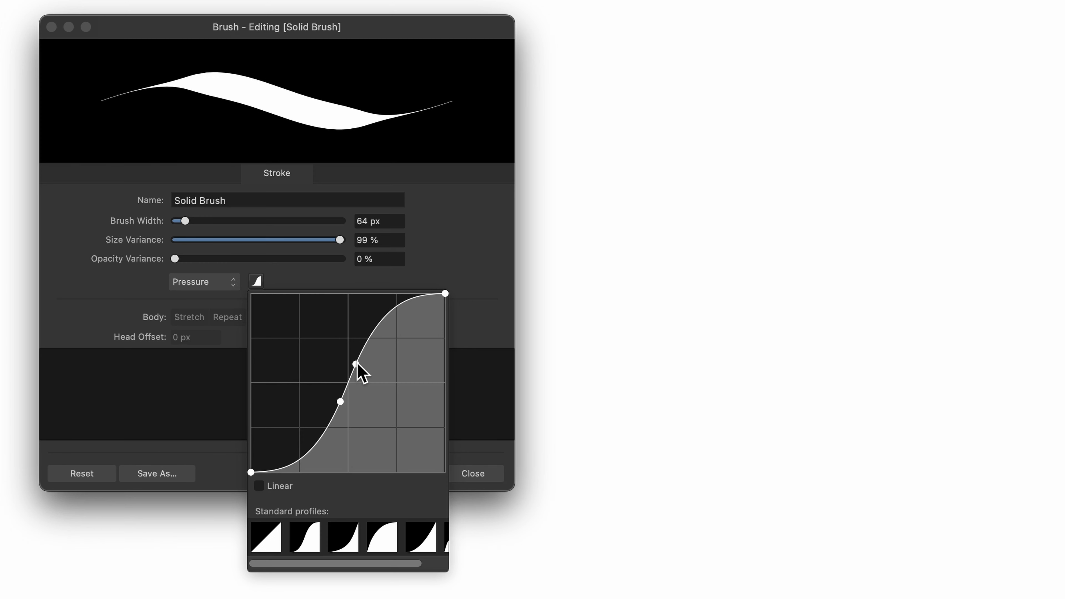
{"action": "mouse_move", "coordinate": [357, 364]}
{"action": "left_mouse_down"}
{"action": "mouse_move", "coordinate": [392, 381]}
{"action": "mouse_move", "coordinate": [396, 460]}
{"action": "left_mouse_up"}
{"action": "left_click_drag", "start_coordinate": [340, 402], "coordinate": [315, 366]}
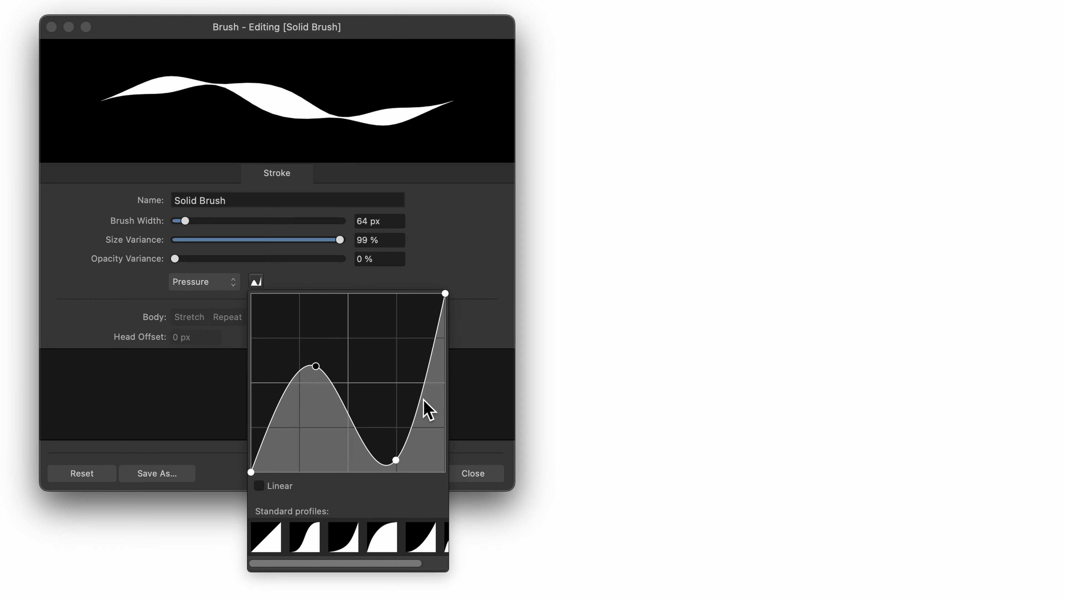
Step: Add three nodes to the pressure curve, raise the dip and the curve's starting point, and close the brush editor
{"action": "left_click_drag", "start_coordinate": [420, 400], "coordinate": [408, 374]}
{"action": "left_click_drag", "start_coordinate": [396, 460], "coordinate": [386, 396]}
{"action": "left_click_drag", "start_coordinate": [285, 401], "coordinate": [294, 436]}
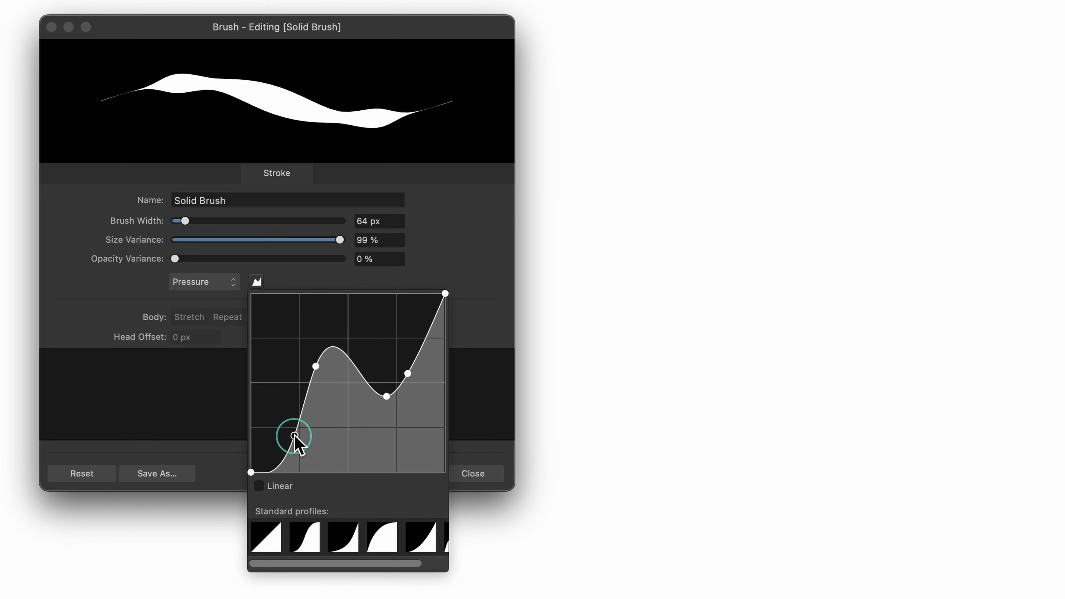
{"action": "left_click", "coordinate": [347, 397]}
{"action": "left_click_drag", "start_coordinate": [251, 472], "coordinate": [250, 416]}
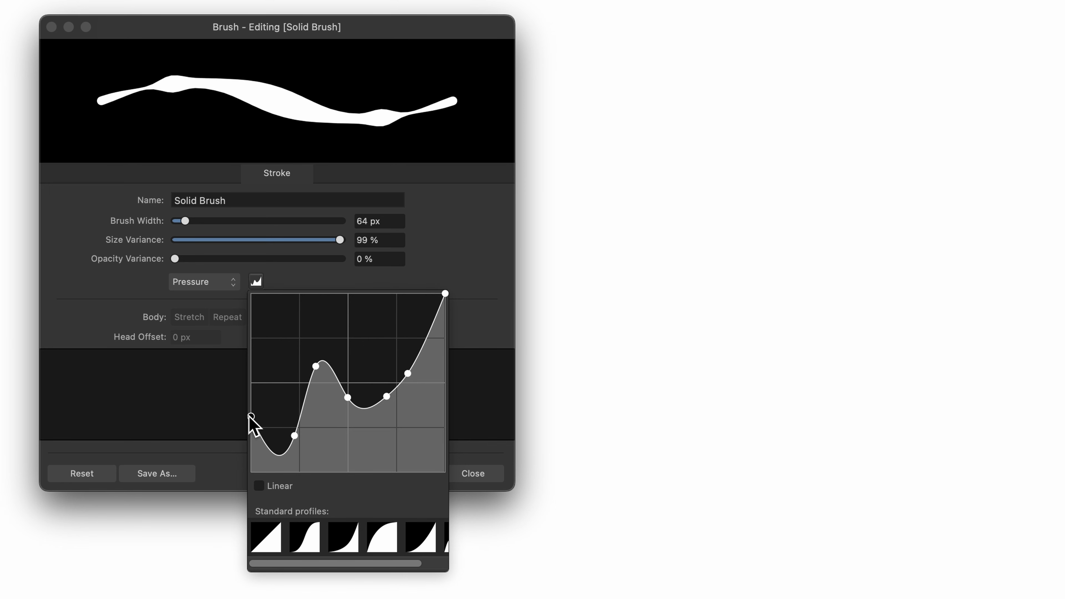
{"action": "left_click", "coordinate": [445, 223]}
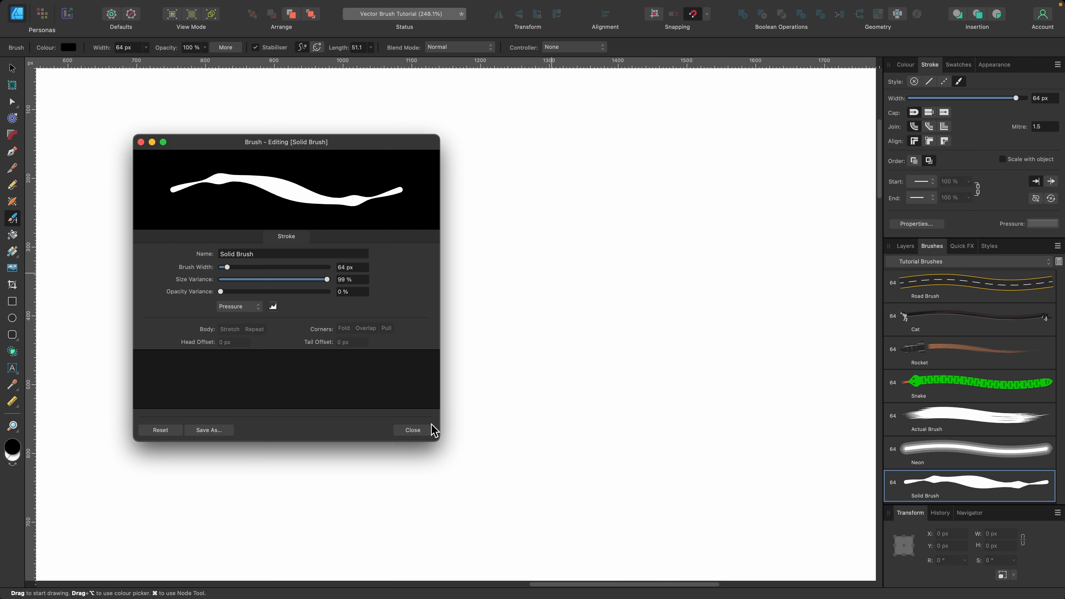
{"action": "left_click", "coordinate": [65, 344]}
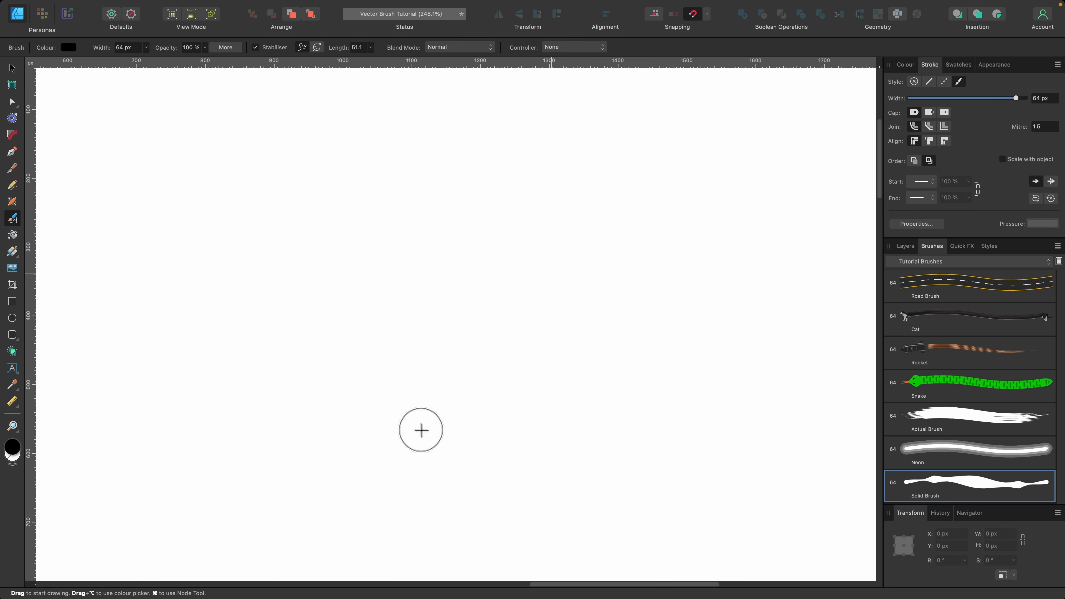
Step: Paint a black 64 px S-shaped stroke on the artboard with the Solid Brush and no controller
{"action": "key", "text": "v"}
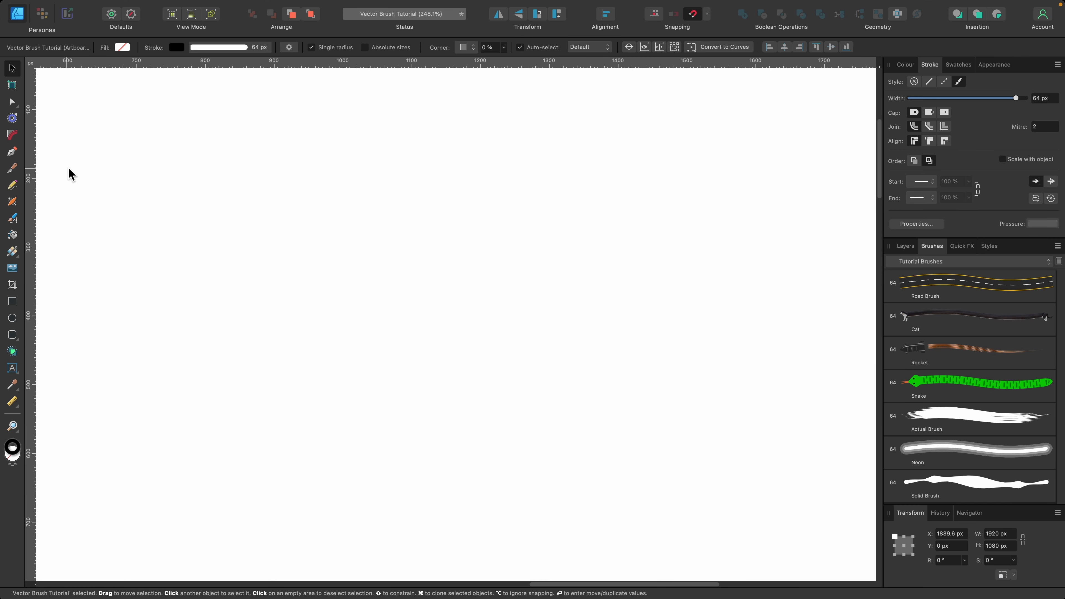
{"action": "left_click", "coordinate": [11, 219]}
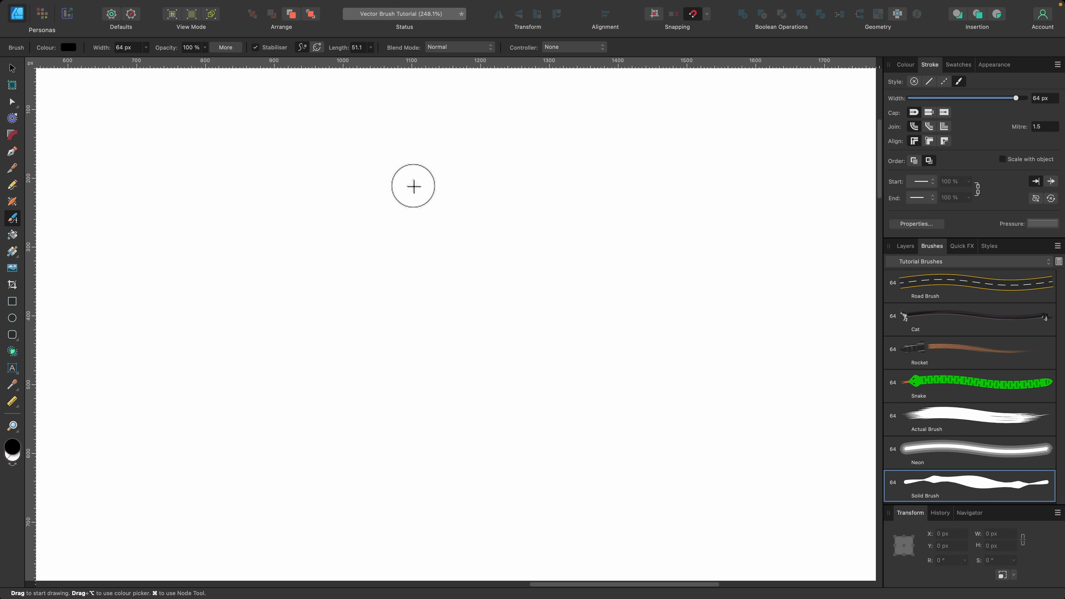
{"action": "mouse_move", "coordinate": [464, 145]}
{"action": "left_mouse_down"}
{"action": "mouse_move", "coordinate": [379, 183]}
{"action": "mouse_move", "coordinate": [385, 274]}
{"action": "mouse_move", "coordinate": [332, 370]}
{"action": "mouse_move", "coordinate": [237, 388]}
{"action": "left_mouse_up"}
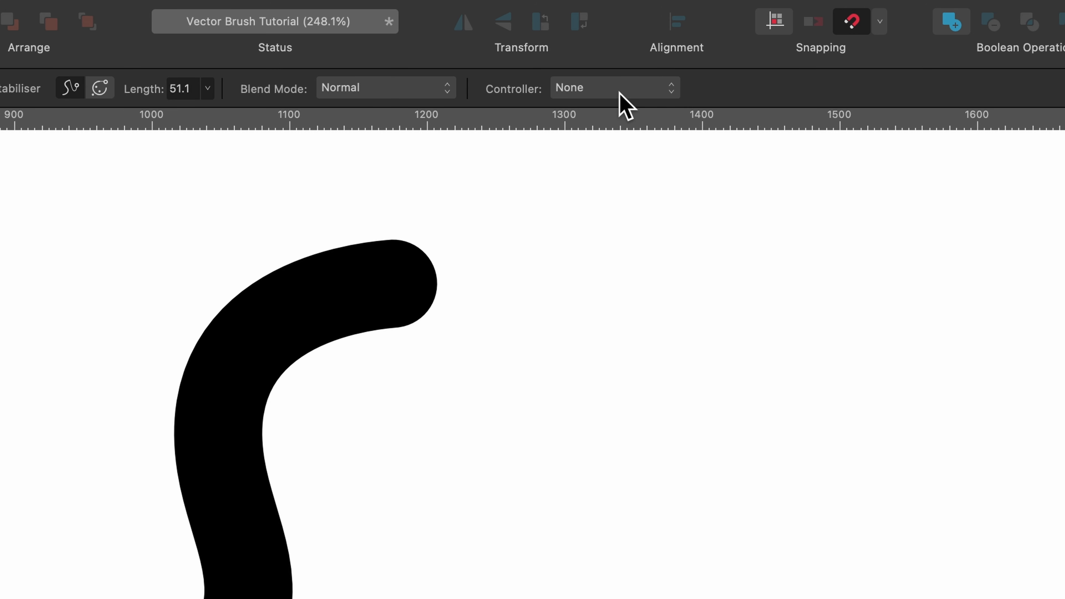
Step: Set the controller to Brush Defaults and paint a curved stroke beside the S and a long U-shaped stroke around both
{"action": "left_click", "coordinate": [619, 92]}
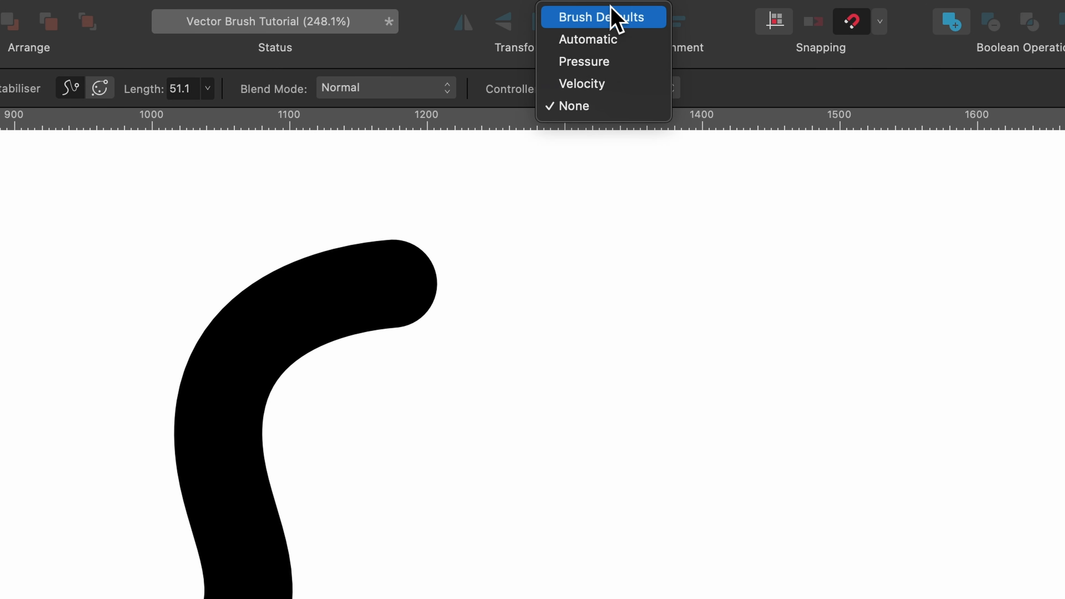
{"action": "left_click", "coordinate": [600, 18]}
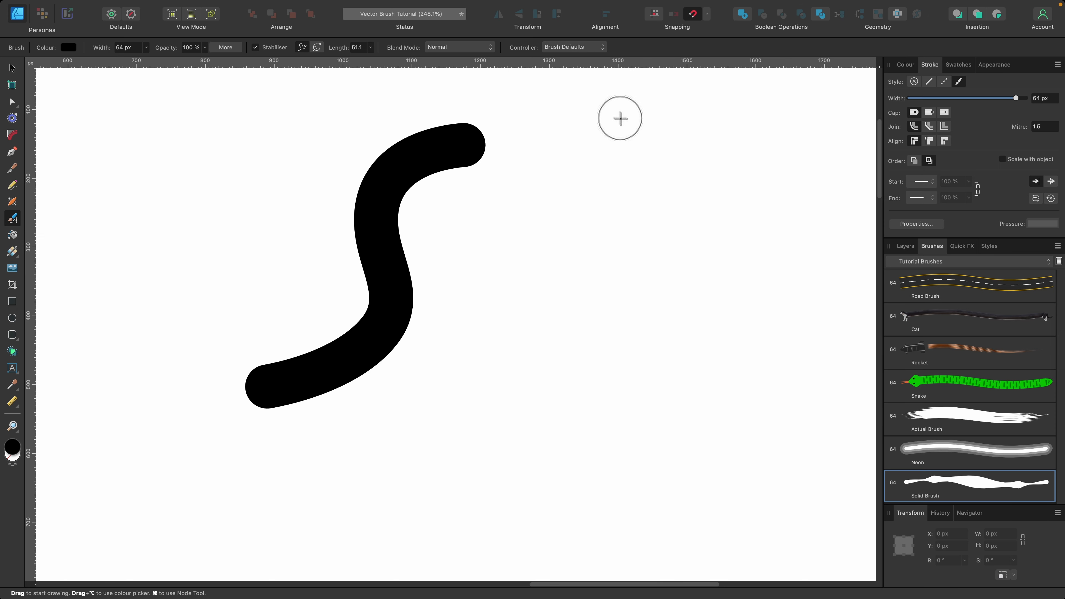
{"action": "mouse_move", "coordinate": [620, 119]}
{"action": "left_mouse_down"}
{"action": "mouse_move", "coordinate": [591, 126]}
{"action": "mouse_move", "coordinate": [563, 161]}
{"action": "mouse_move", "coordinate": [557, 240]}
{"action": "mouse_move", "coordinate": [487, 407]}
{"action": "mouse_move", "coordinate": [459, 433]}
{"action": "mouse_move", "coordinate": [307, 459]}
{"action": "left_mouse_up"}
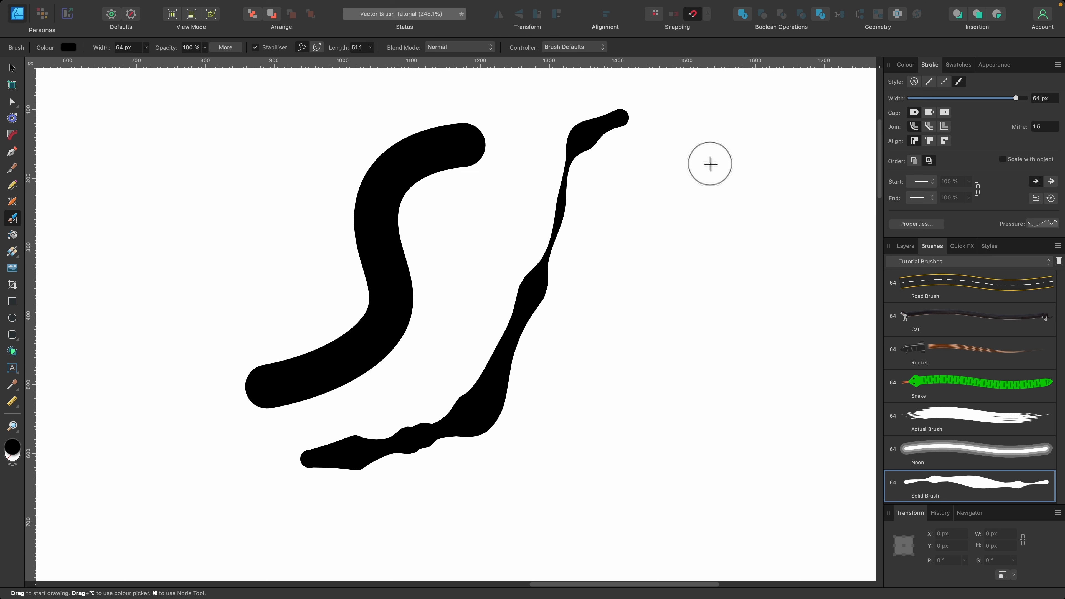
{"action": "mouse_move", "coordinate": [755, 122]}
{"action": "left_mouse_down"}
{"action": "mouse_move", "coordinate": [707, 137]}
{"action": "mouse_move", "coordinate": [687, 163]}
{"action": "mouse_move", "coordinate": [640, 355]}
{"action": "mouse_move", "coordinate": [594, 480]}
{"action": "mouse_move", "coordinate": [501, 508]}
{"action": "mouse_move", "coordinate": [413, 508]}
{"action": "mouse_move", "coordinate": [394, 526]}
{"action": "mouse_move", "coordinate": [252, 505]}
{"action": "mouse_move", "coordinate": [211, 483]}
{"action": "mouse_move", "coordinate": [183, 447]}
{"action": "mouse_move", "coordinate": [154, 324]}
{"action": "mouse_move", "coordinate": [181, 232]}
{"action": "mouse_move", "coordinate": [217, 165]}
{"action": "left_mouse_up"}
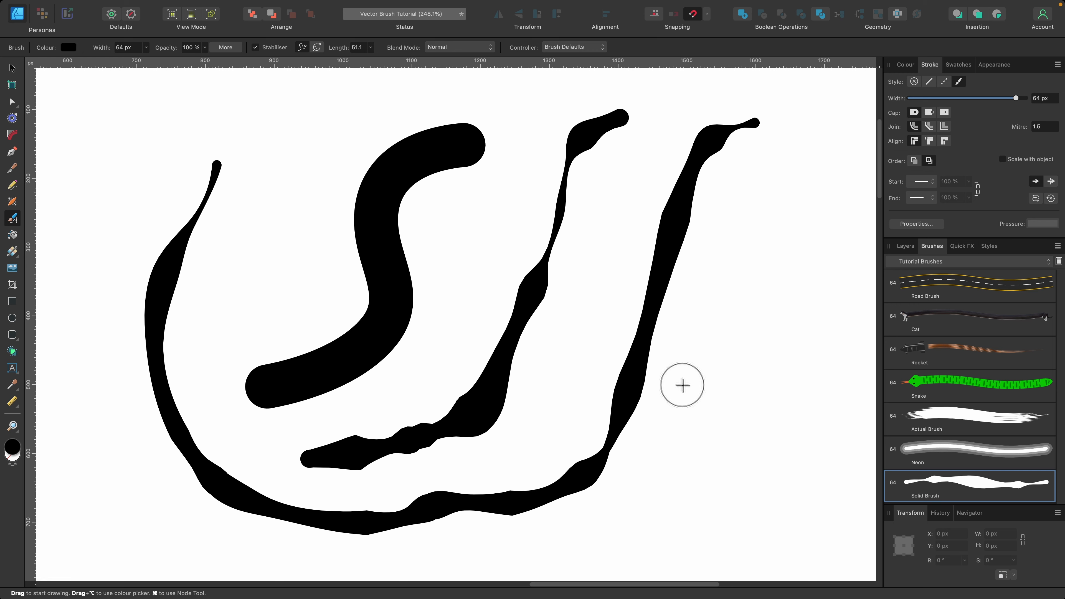
Step: Expand the long U-shaped stroke into a filled outline and deselect it
{"action": "key", "text": "v"}
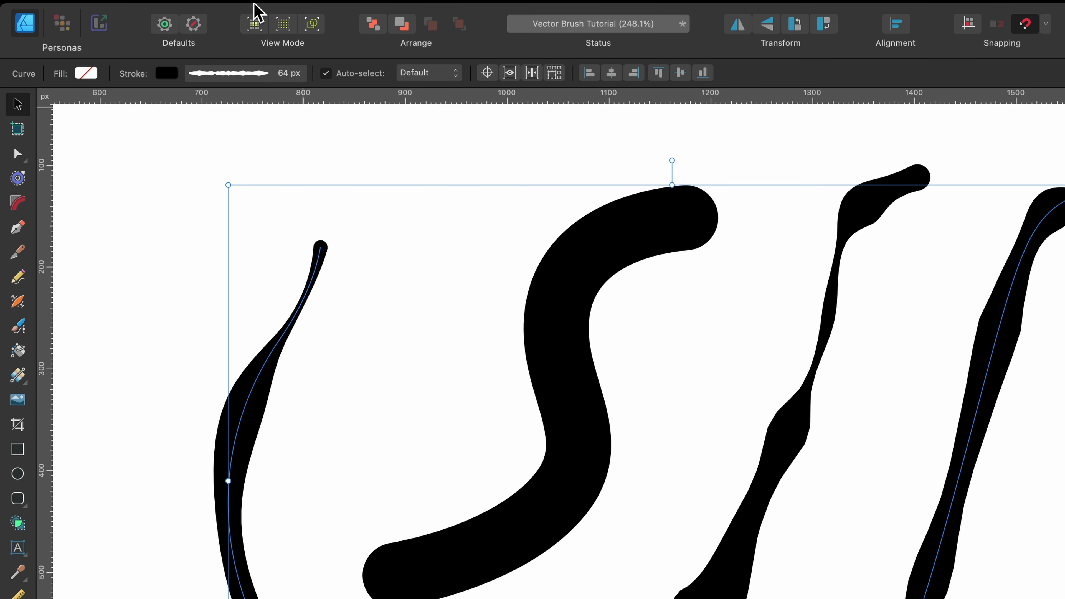
{"action": "left_click", "coordinate": [191, 11]}
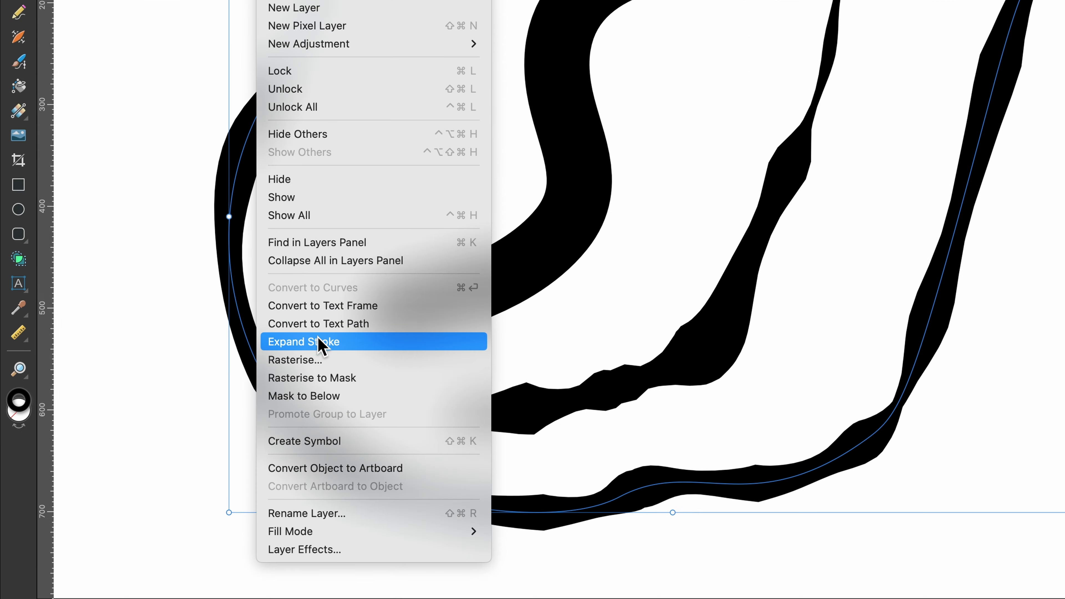
{"action": "left_click", "coordinate": [390, 344]}
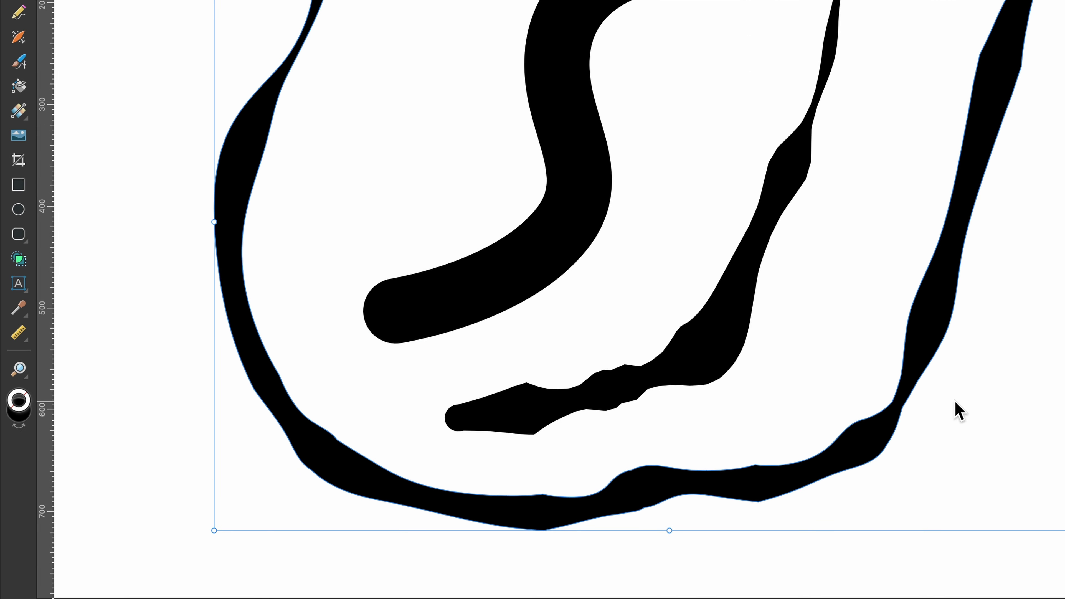
{"action": "scroll", "coordinate": [959, 409], "scroll_direction": "up", "scroll_amount": 3}
{"action": "scroll", "coordinate": [958, 409], "scroll_direction": "down", "scroll_amount": 3}
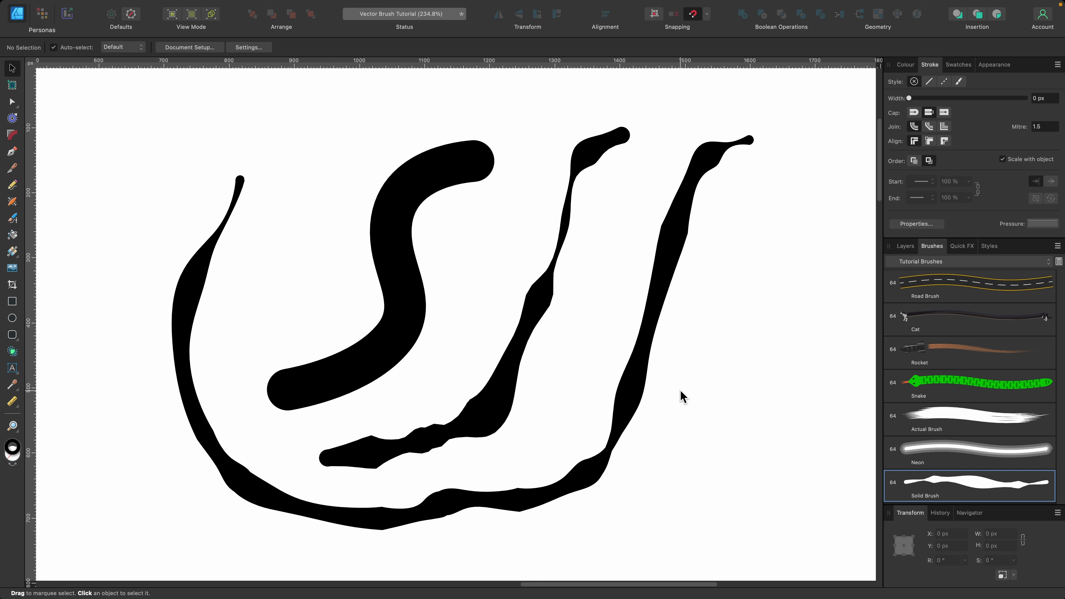
Step: Set the Solid Brush's opacity variance to 90% and close the brush editor
{"action": "double_click", "coordinate": [927, 483]}
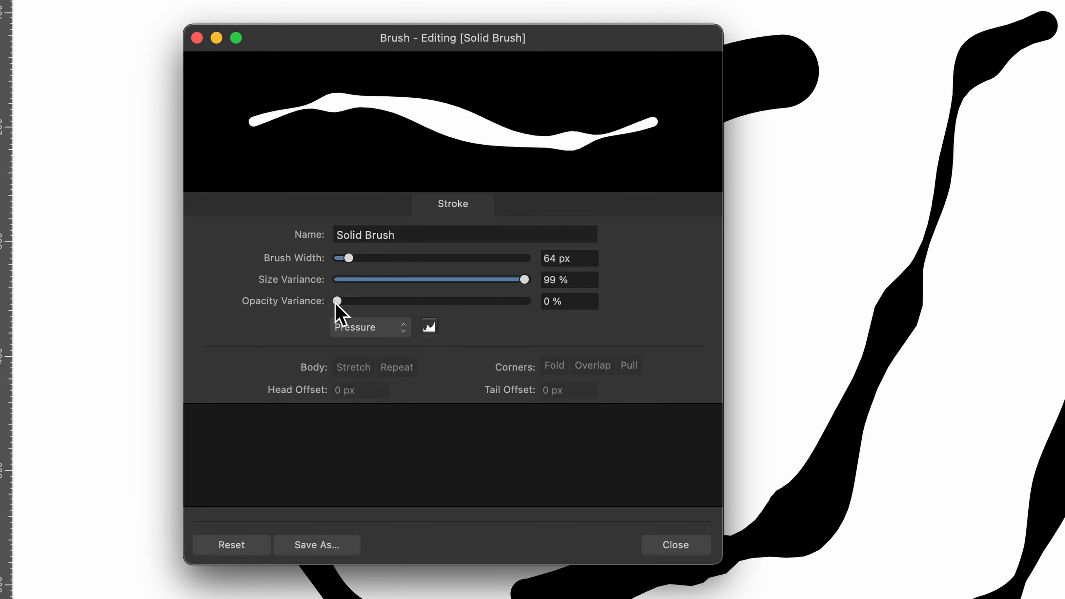
{"action": "left_click_drag", "start_coordinate": [221, 292], "coordinate": [258, 292]}
{"action": "left_click_drag", "start_coordinate": [403, 297], "coordinate": [511, 299]}
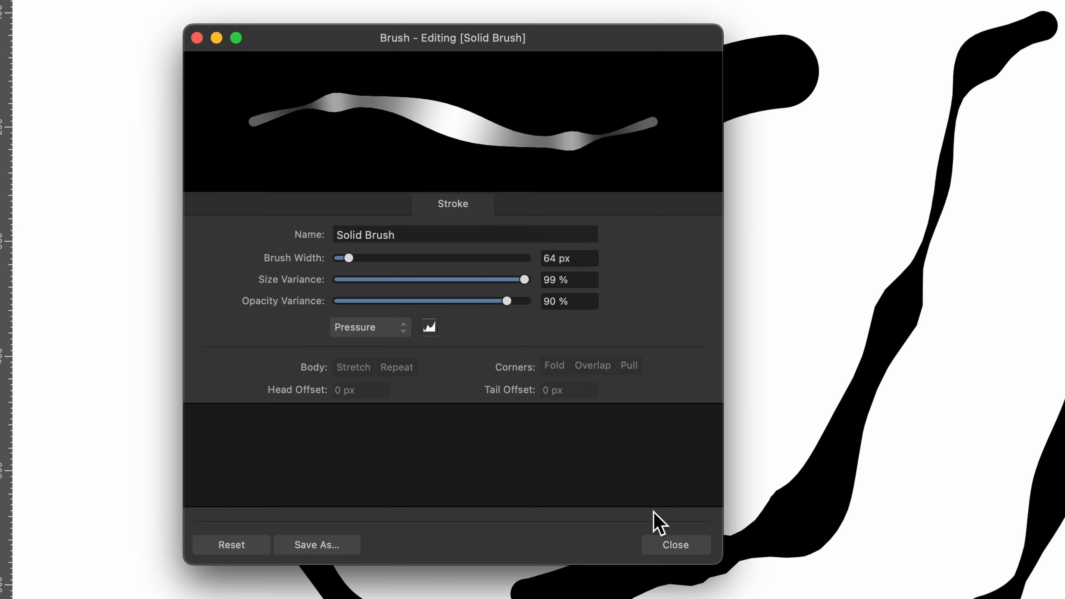
{"action": "left_click", "coordinate": [667, 545]}
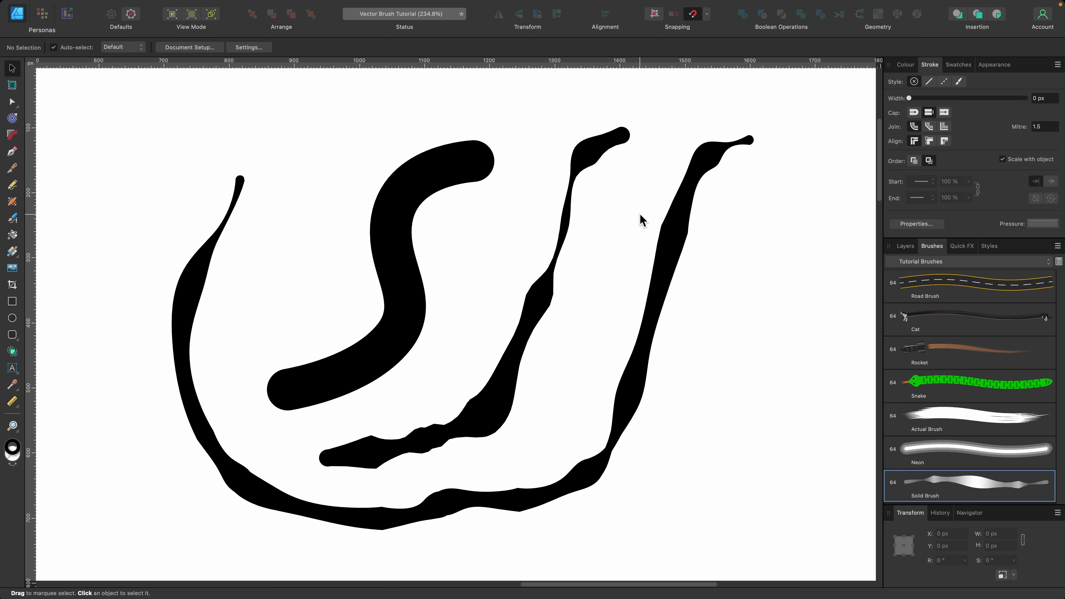
Step: Paint a curved 64 px Solid Brush stroke about 339 × 589 px to the right of the U shape
{"action": "left_click", "coordinate": [12, 218]}
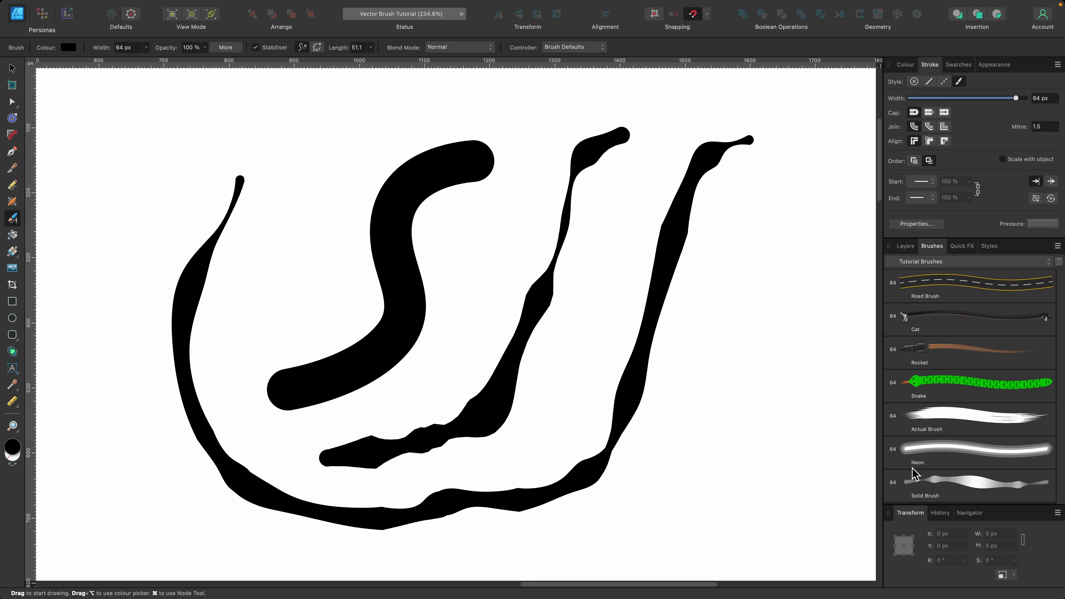
{"action": "left_click", "coordinate": [939, 485]}
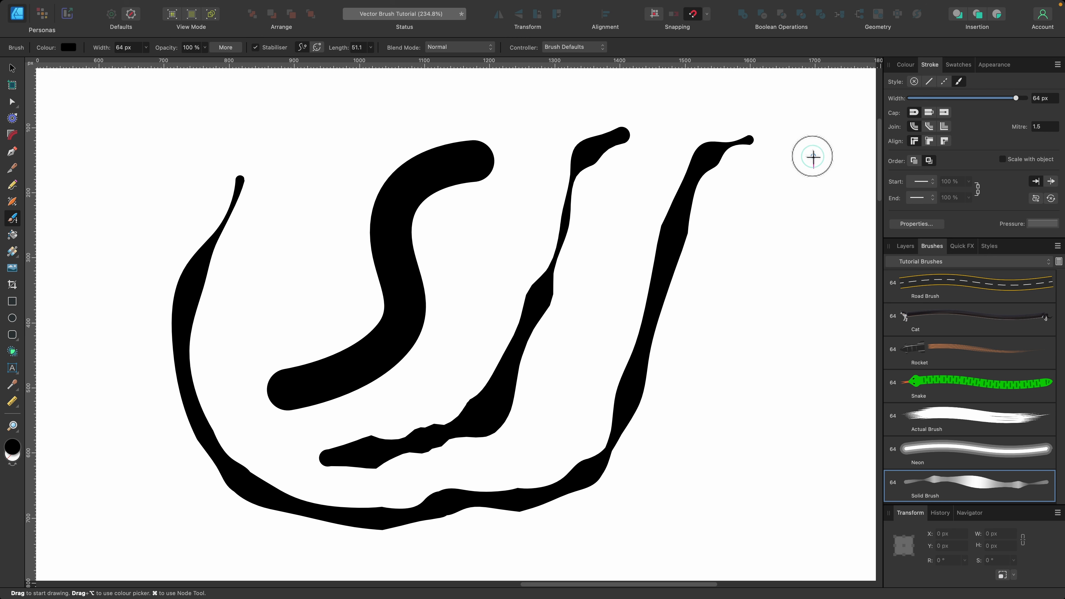
{"action": "mouse_move", "coordinate": [775, 185]}
{"action": "left_mouse_down"}
{"action": "mouse_move", "coordinate": [754, 400]}
{"action": "mouse_move", "coordinate": [734, 441]}
{"action": "mouse_move", "coordinate": [709, 478]}
{"action": "mouse_move", "coordinate": [661, 511]}
{"action": "mouse_move", "coordinate": [601, 537]}
{"action": "mouse_move", "coordinate": [581, 510]}
{"action": "left_mouse_up"}
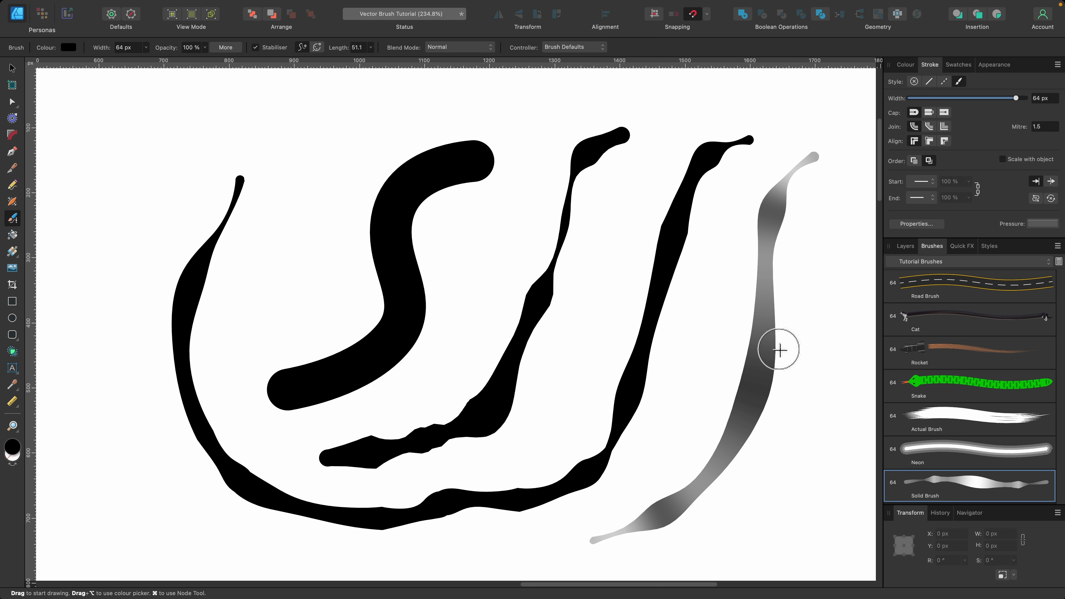
Step: Expand the newly painted semi-transparent stroke into an outline
{"action": "key", "text": "v"}
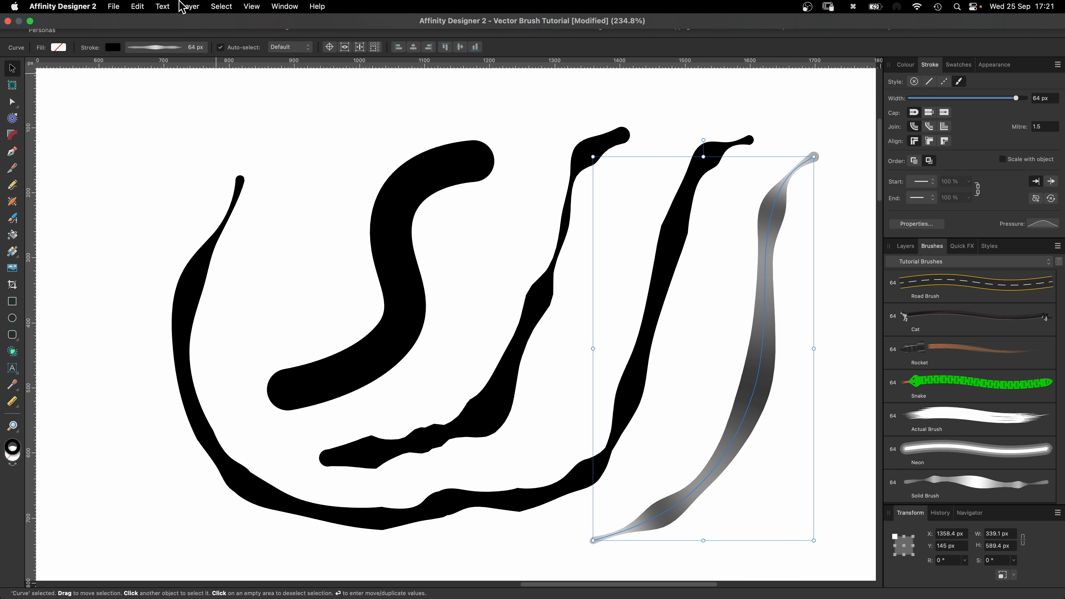
{"action": "left_click", "coordinate": [189, 6]}
{"action": "left_click", "coordinate": [214, 408]}
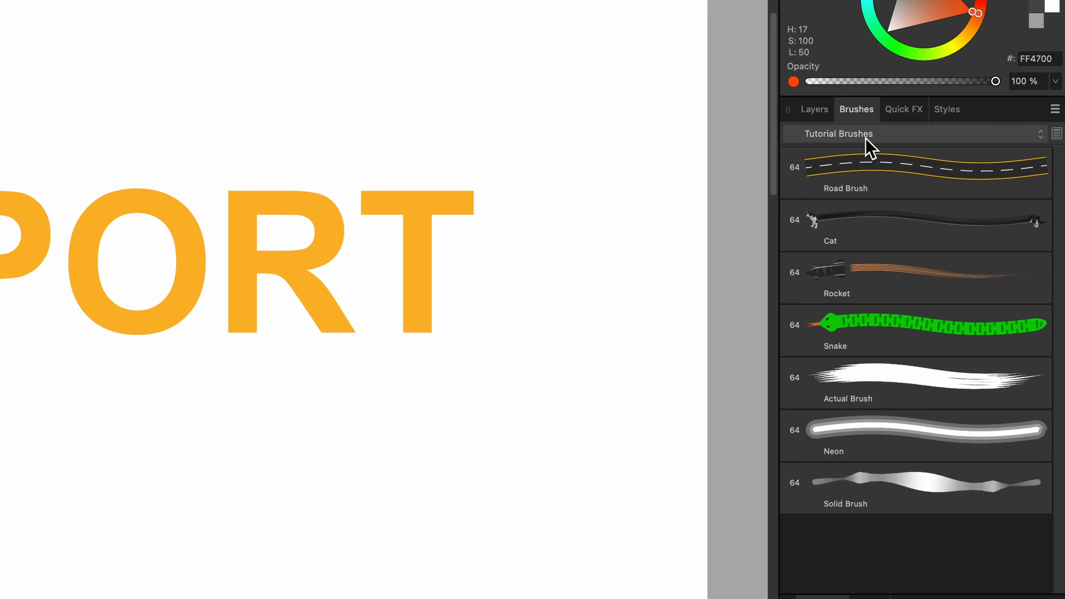
Step: Export the Tutorial Brushes category as Tutorial Brushes.afbrushes into the Tutorial Brush PNGs folder
{"action": "left_click", "coordinate": [1056, 110]}
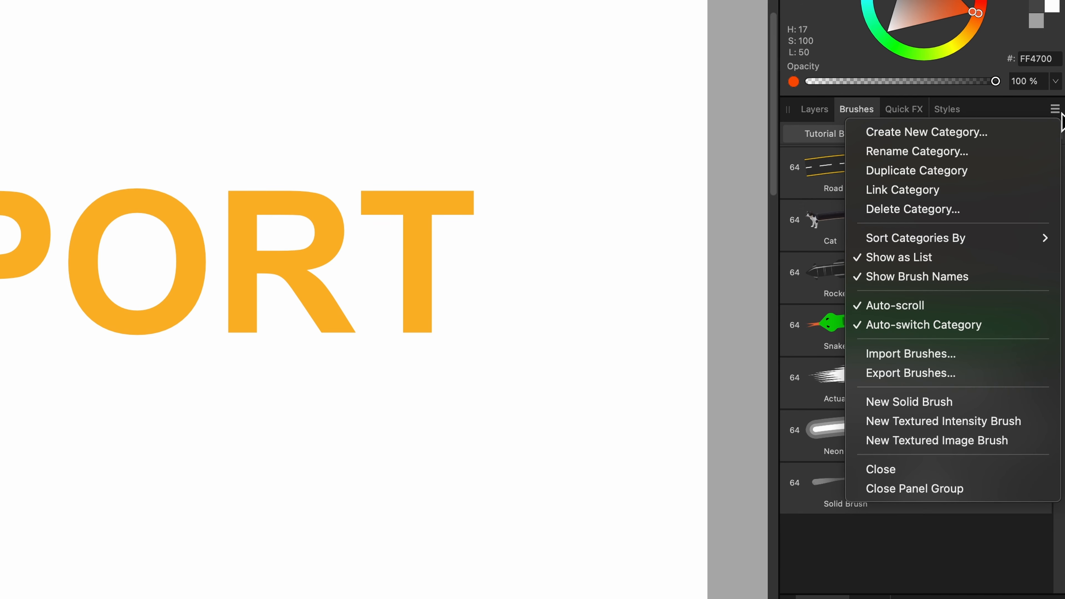
{"action": "left_click", "coordinate": [965, 373]}
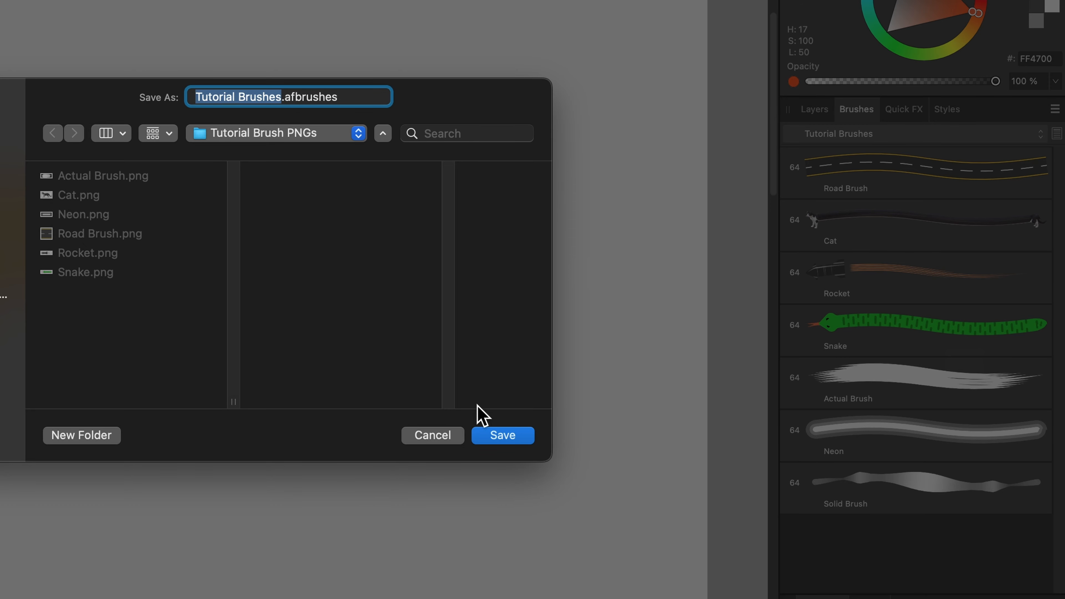
{"action": "left_click", "coordinate": [488, 436]}
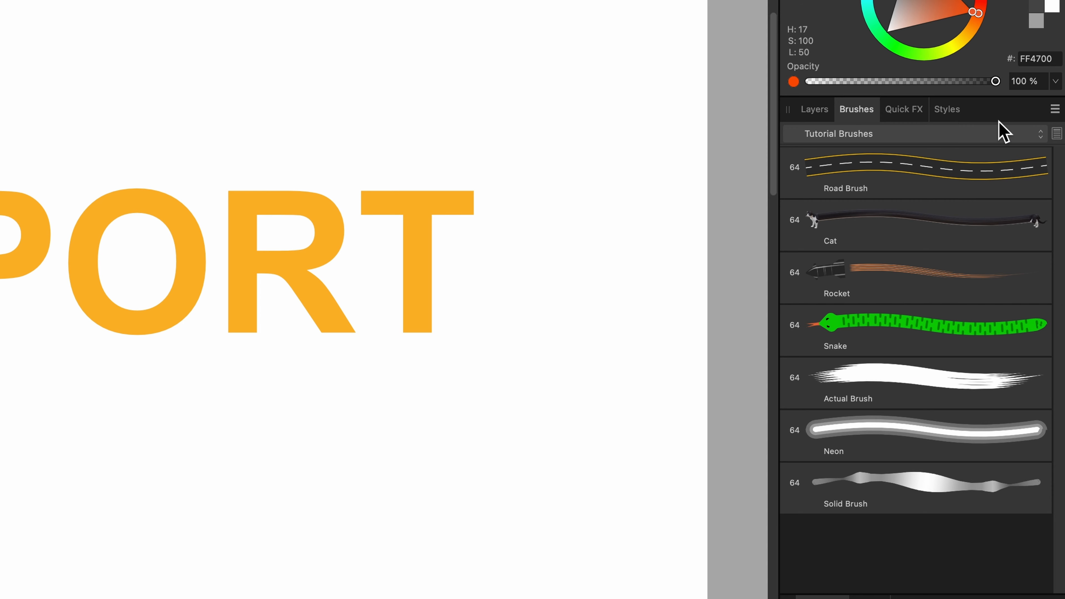
Step: Start importing brushes into the brush library
{"action": "left_click", "coordinate": [1055, 110]}
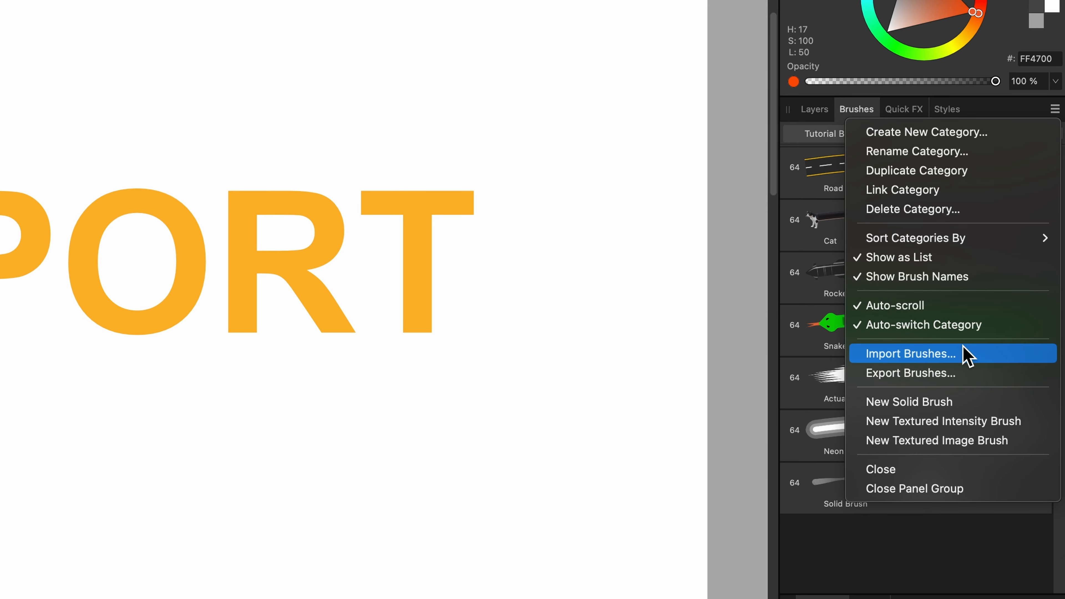